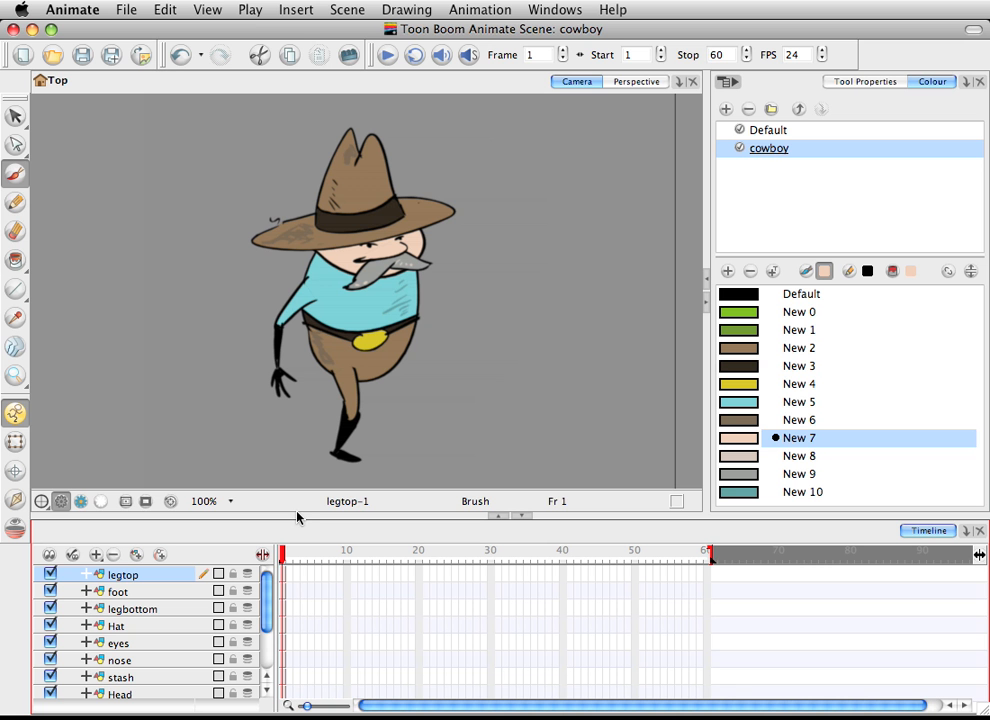
# - Dismiss the floating Library window, add the Library view beside Tool Properties and Colour, and widen that view group
pyautogui.moveTo(988, 194); pyautogui.dragTo(634, 283)
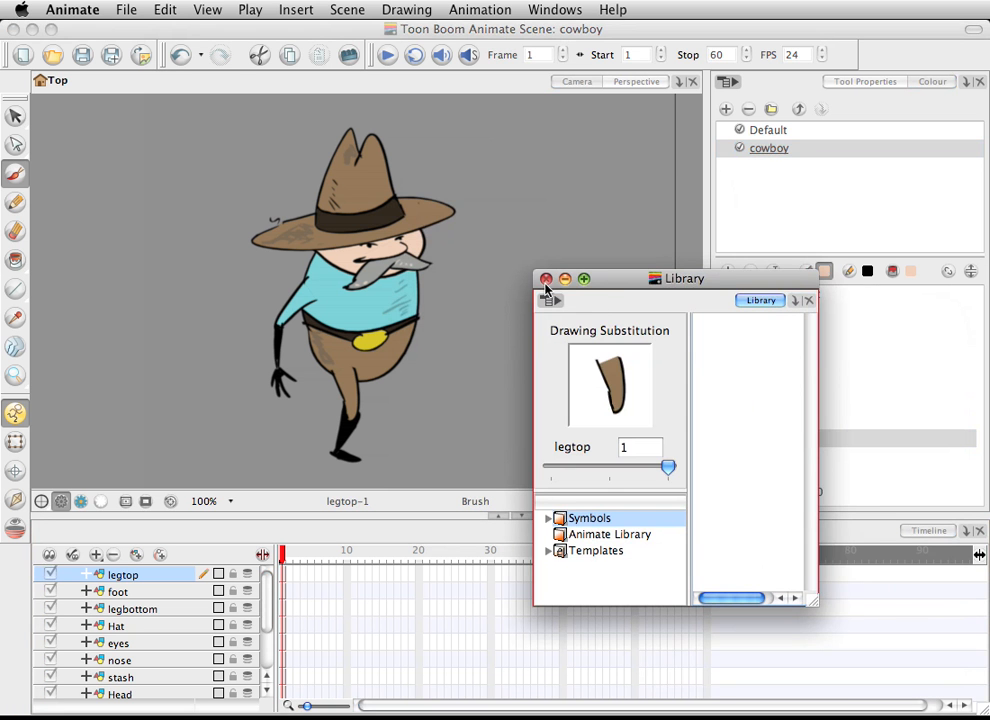
pyautogui.click(546, 280)
pyautogui.click(966, 81)
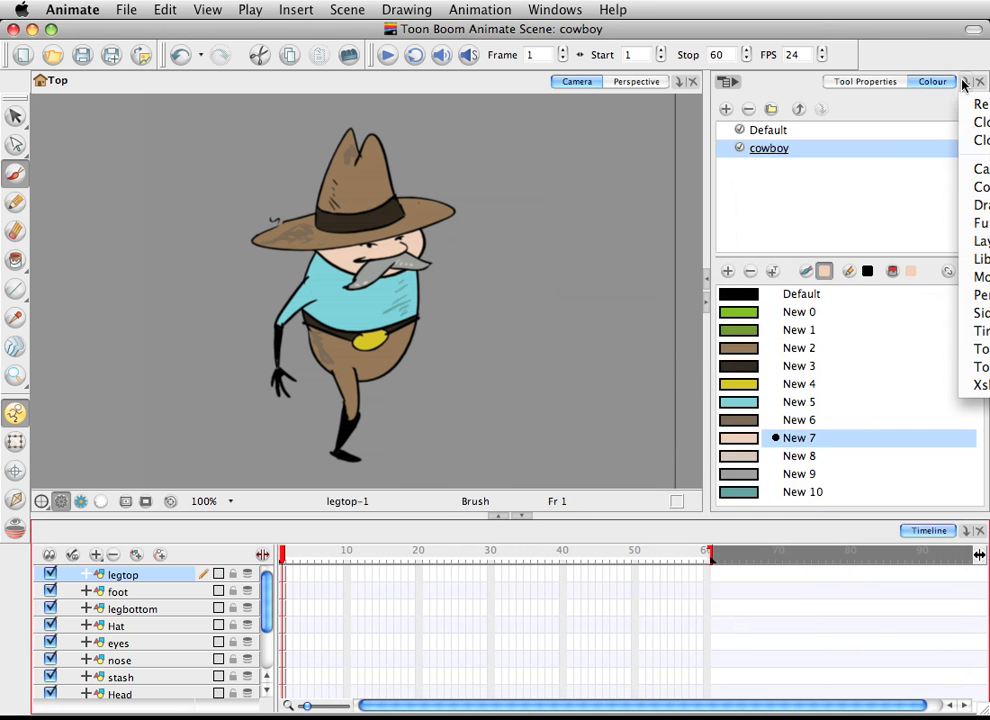
pyautogui.click(977, 259)
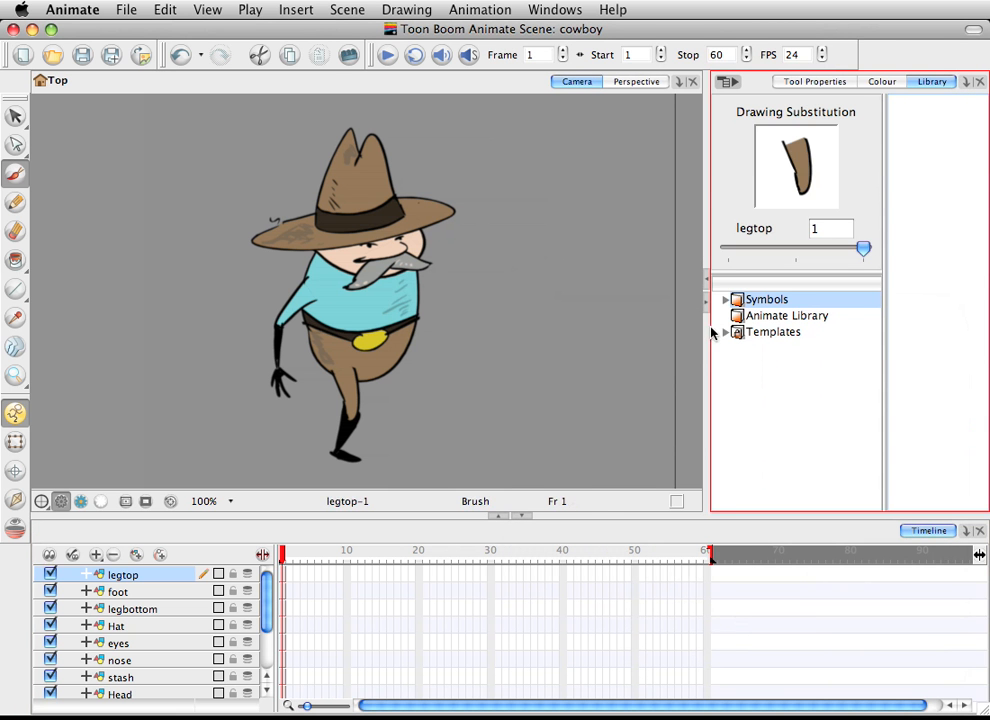
pyautogui.moveTo(707, 328); pyautogui.dragTo(594, 307)
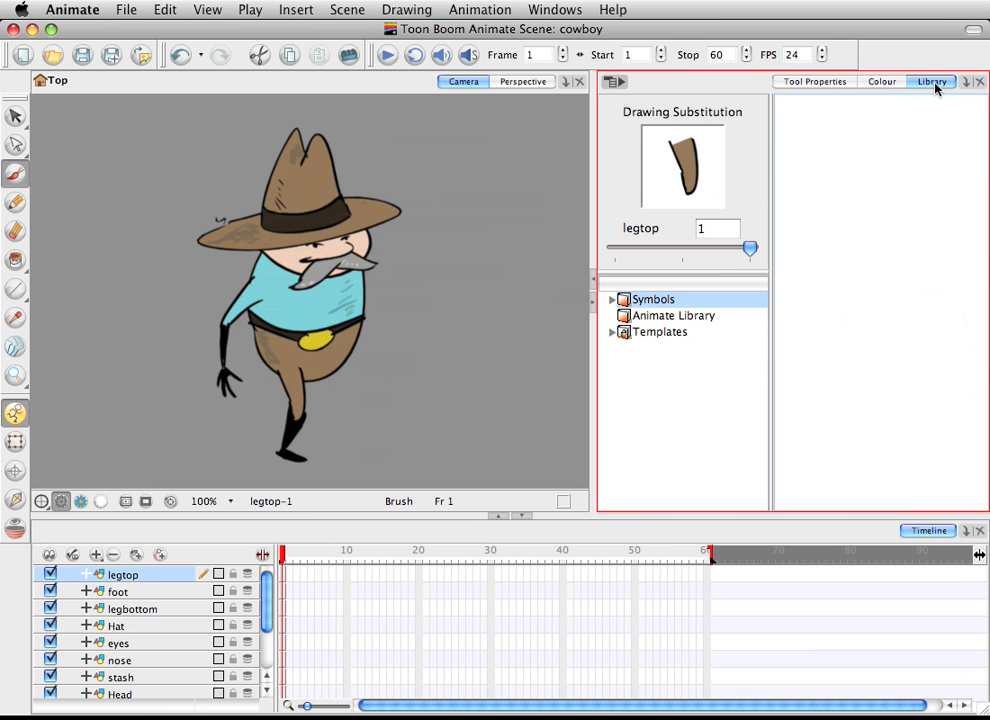
# - Remove the Library view from the Colour view group and add it back there
pyautogui.click(882, 81)
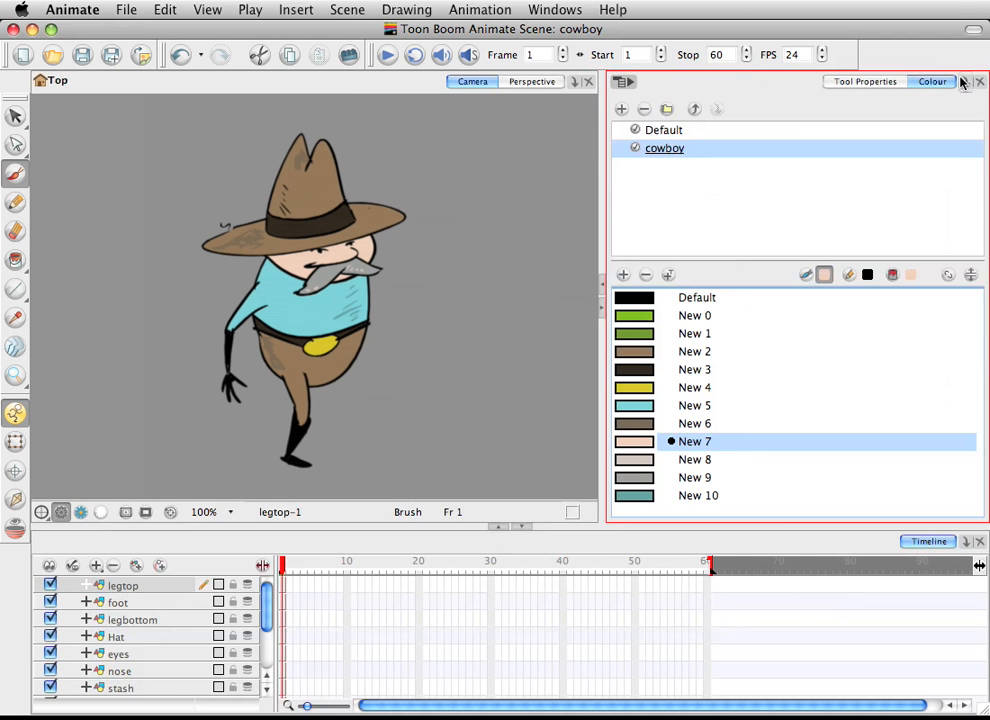
pyautogui.click(966, 81)
pyautogui.click(975, 260)
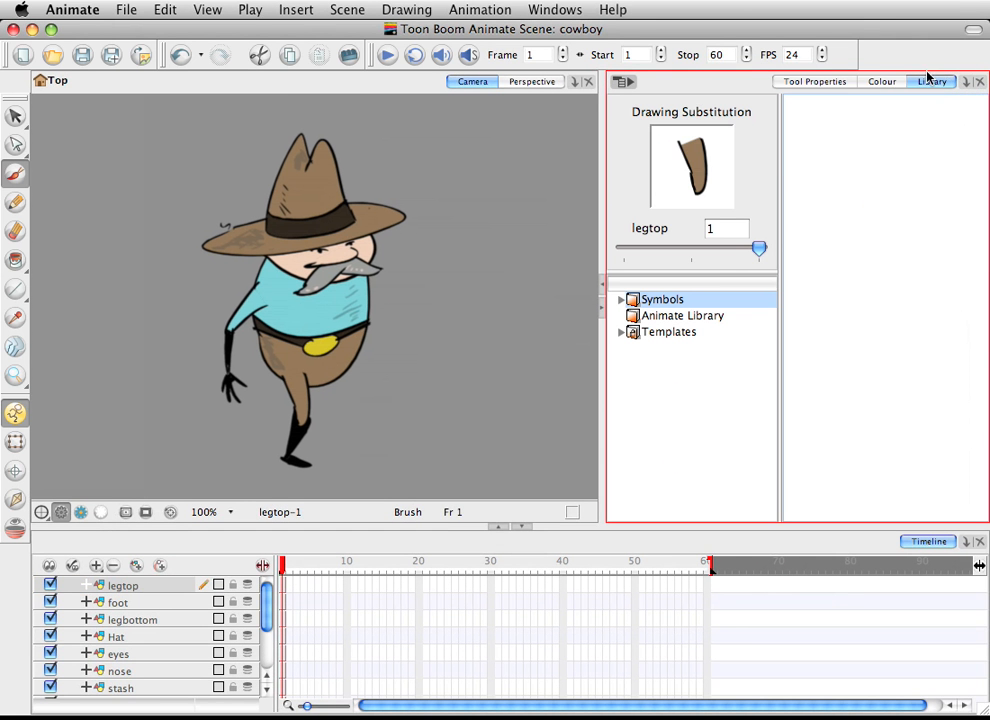
# - Try docking the Library view in its own pane above the Tool Properties and Colour views
pyautogui.press('super+shift+4')
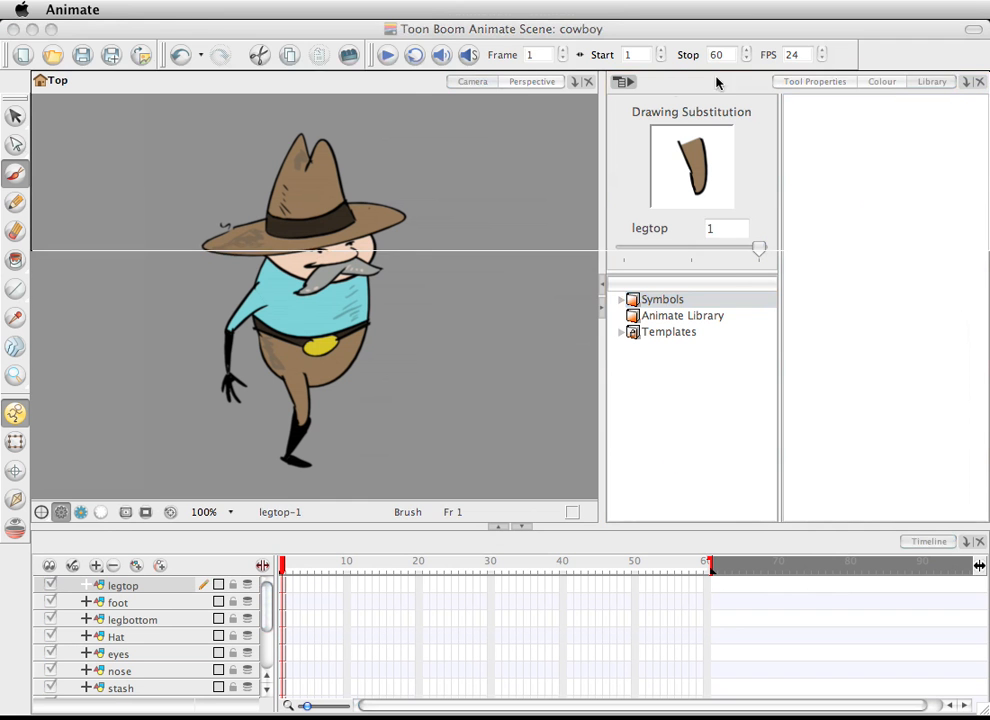
pyautogui.moveTo(637, 229); pyautogui.dragTo(639, 547)
pyautogui.moveTo(537, 541)
pyautogui.mouseDown()
pyautogui.moveTo(62, 365)
pyautogui.moveTo(4, 309)
pyautogui.moveTo(15, 153)
pyautogui.moveTo(76, 50)
pyautogui.moveTo(725, 97)
pyautogui.moveTo(700, 93)
pyautogui.moveTo(633, 125)
pyautogui.moveTo(647, 111)
pyautogui.moveTo(777, 83)
pyautogui.moveTo(657, 93)
pyautogui.moveTo(624, 84)
pyautogui.moveTo(649, 95)
pyautogui.mouseUp()
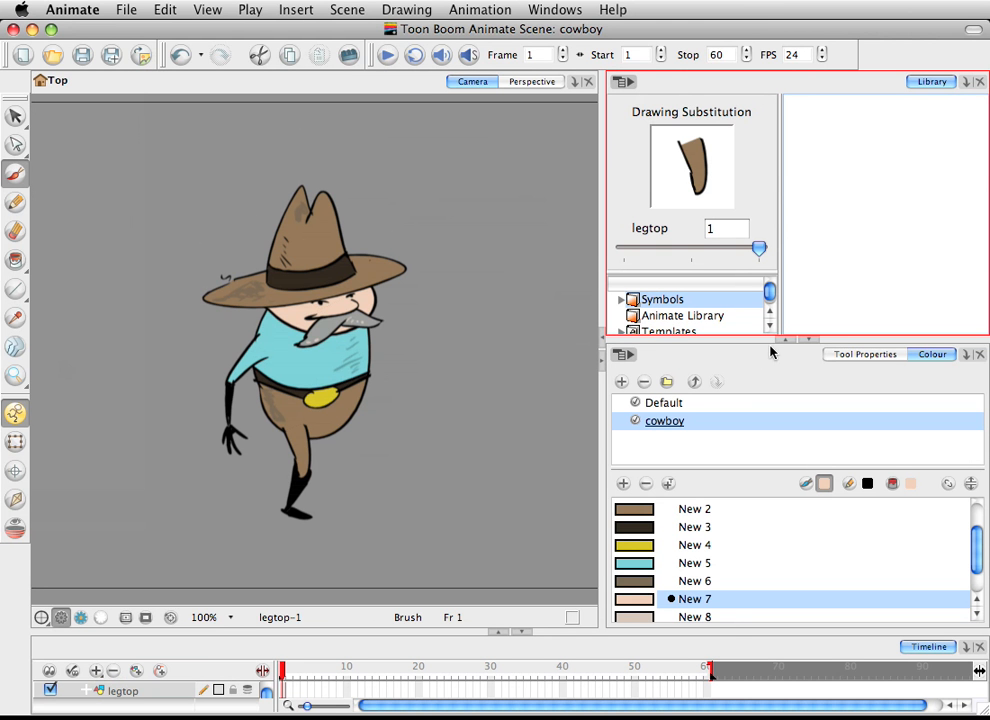
pyautogui.moveTo(768, 339); pyautogui.dragTo(747, 349)
pyautogui.moveTo(940, 85)
pyautogui.mouseDown()
pyautogui.moveTo(928, 424)
pyautogui.moveTo(845, 380)
pyautogui.mouseUp()
pyautogui.click(851, 387)
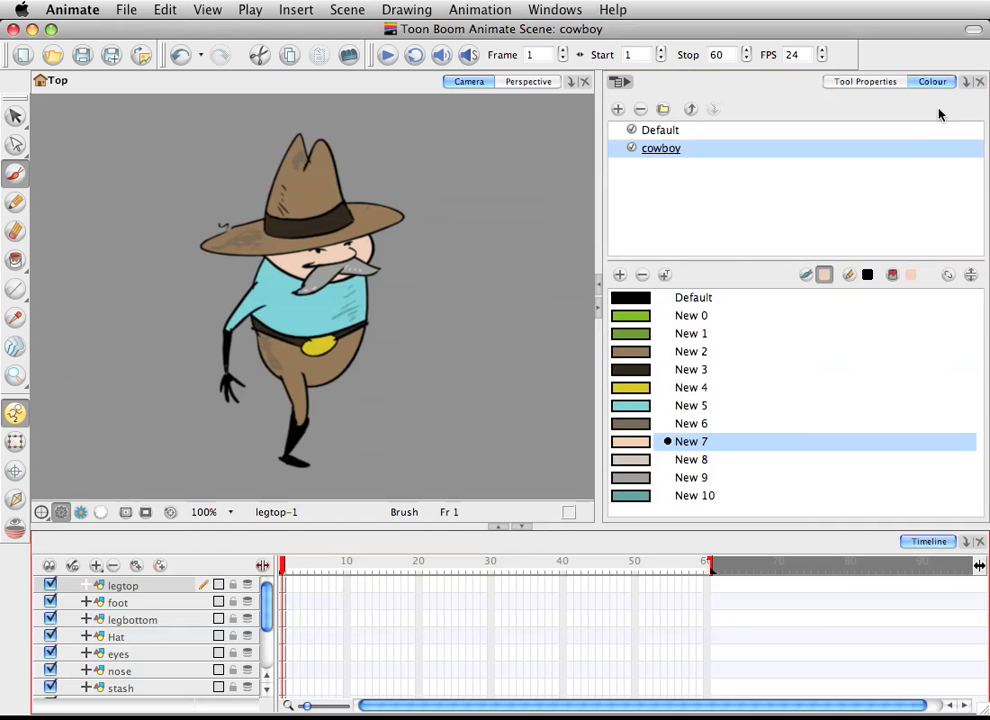
# - Group the Library view with Tool Properties and Colour, narrow the group, and bring the Library to the front
pyautogui.click(965, 81)
pyautogui.click(981, 259)
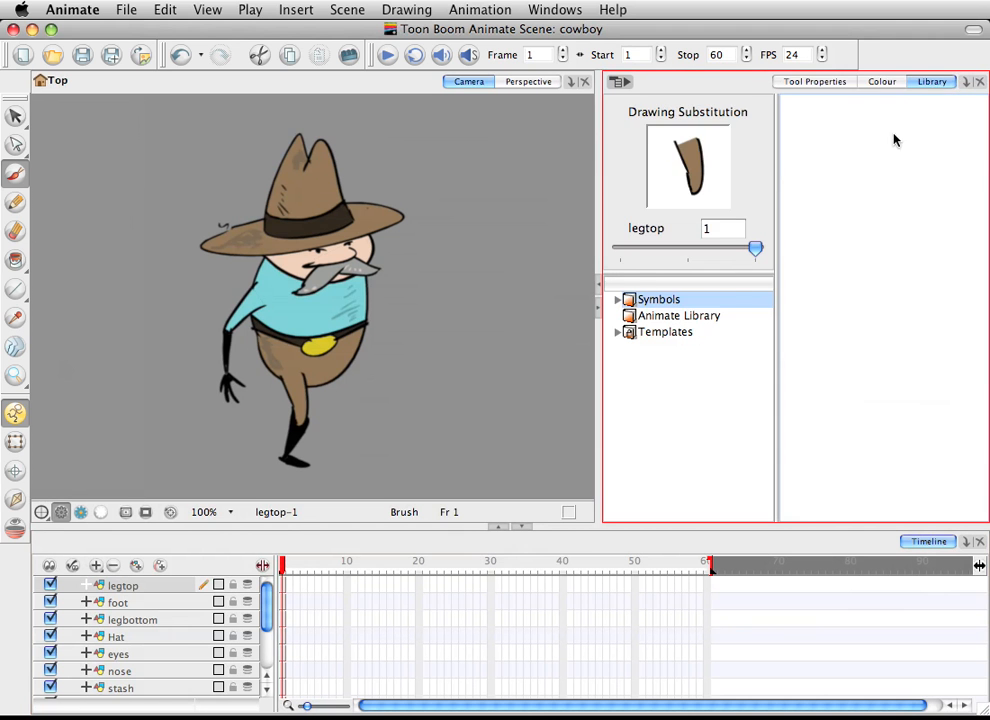
pyautogui.click(884, 82)
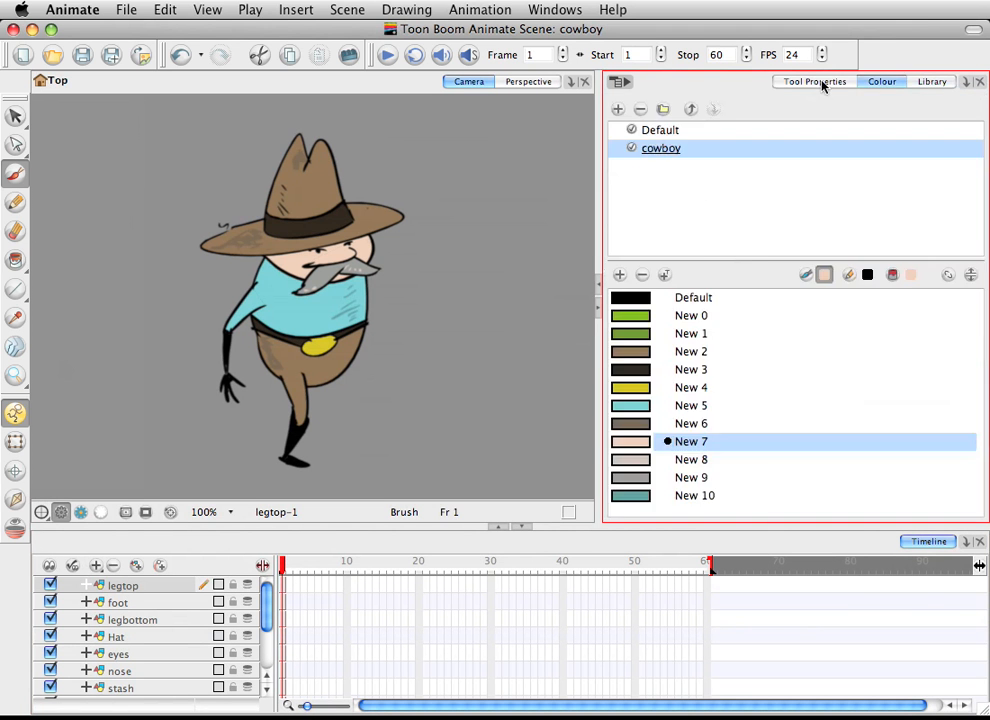
pyautogui.click(822, 81)
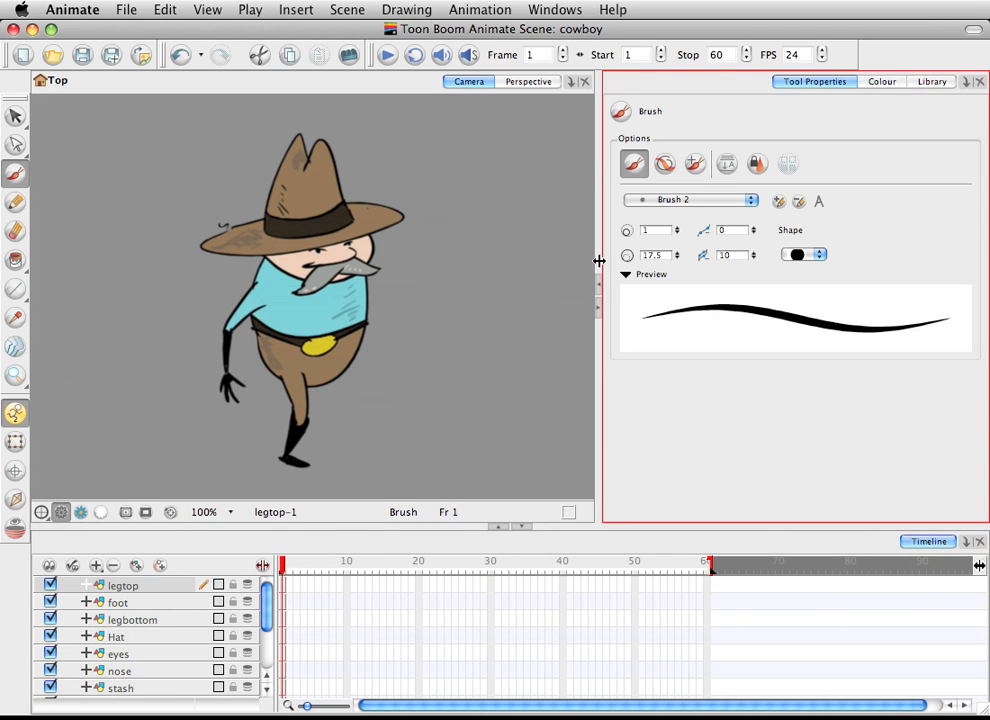
pyautogui.moveTo(597, 261); pyautogui.dragTo(670, 261)
pyautogui.click(944, 81)
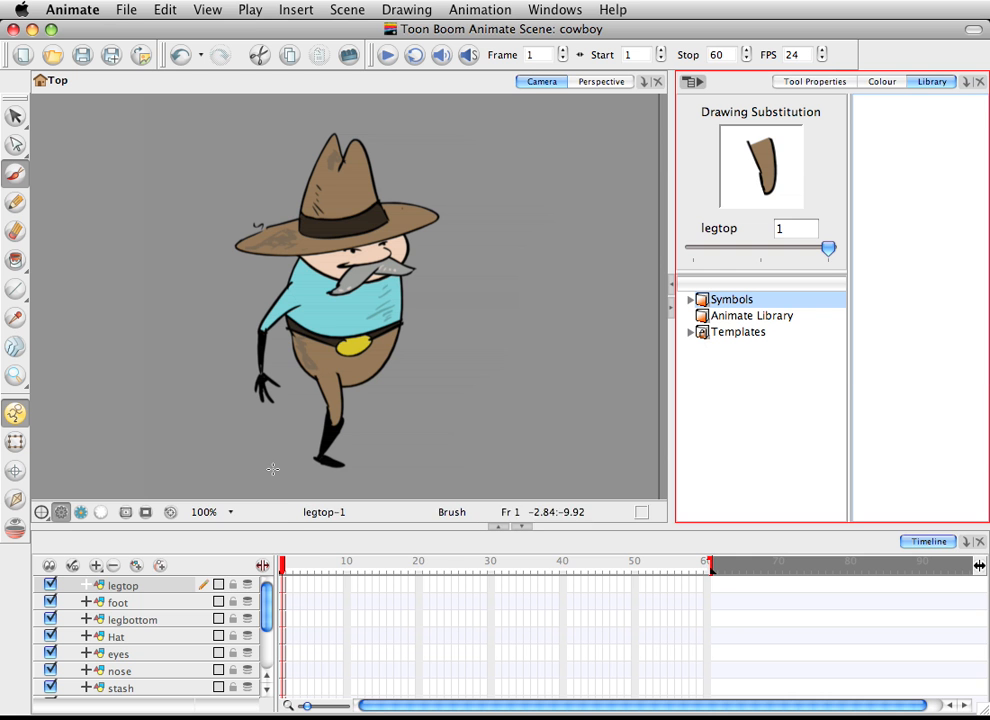
# - Scrub through the timeline and shorten the scene so that it stops at frame 1
pyautogui.moveTo(307, 520); pyautogui.dragTo(310, 500)
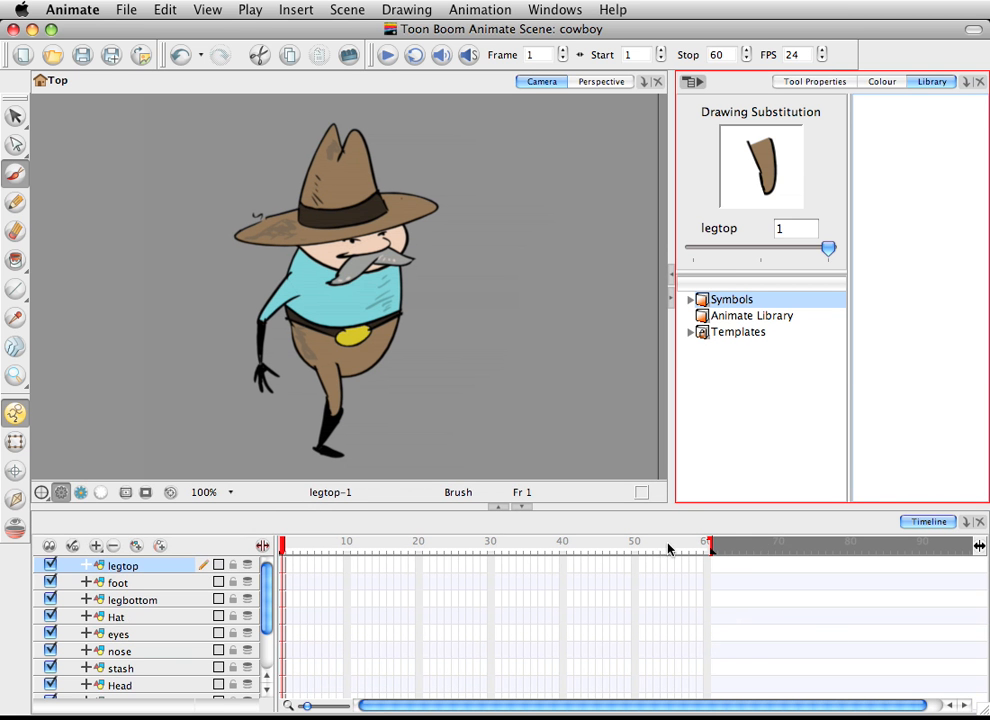
pyautogui.click(312, 545)
pyautogui.moveTo(312, 545); pyautogui.dragTo(760, 559)
pyautogui.moveTo(697, 555)
pyautogui.mouseDown()
pyautogui.moveTo(707, 552)
pyautogui.moveTo(327, 546)
pyautogui.moveTo(783, 550)
pyautogui.moveTo(268, 568)
pyautogui.mouseUp()
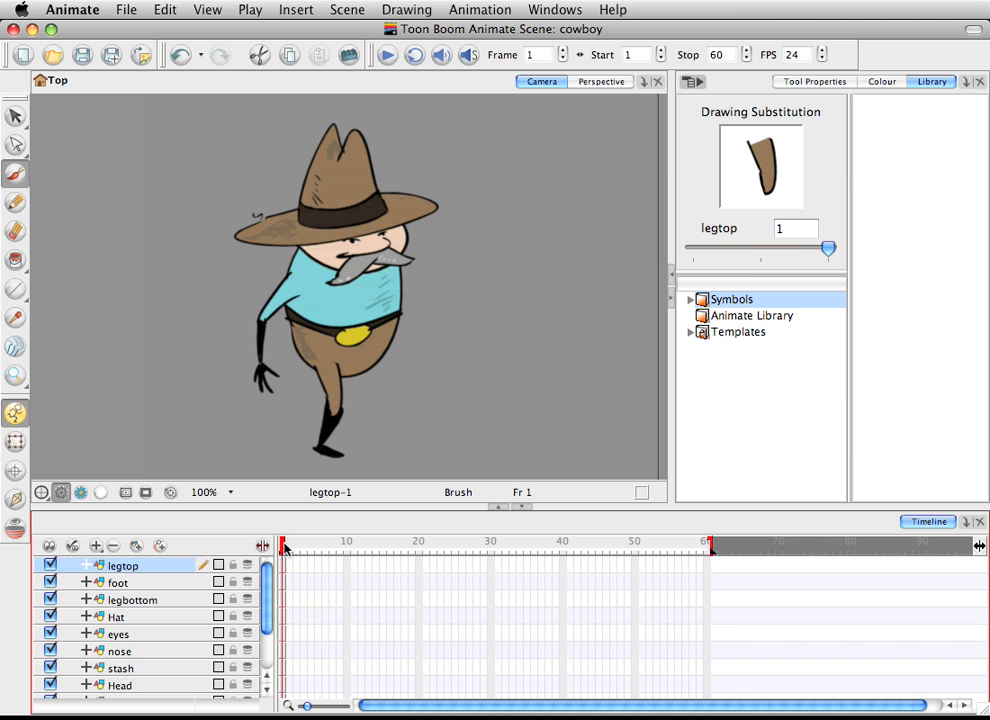
pyautogui.click(288, 546)
pyautogui.click(283, 546)
pyautogui.moveTo(283, 546)
pyautogui.mouseDown()
pyautogui.moveTo(320, 542)
pyautogui.moveTo(283, 546)
pyautogui.mouseUp()
pyautogui.moveTo(715, 548)
pyautogui.mouseDown()
pyautogui.moveTo(460, 563)
pyautogui.moveTo(451, 576)
pyautogui.moveTo(288, 567)
pyautogui.mouseUp()
pyautogui.moveTo(712, 546); pyautogui.dragTo(283, 549)
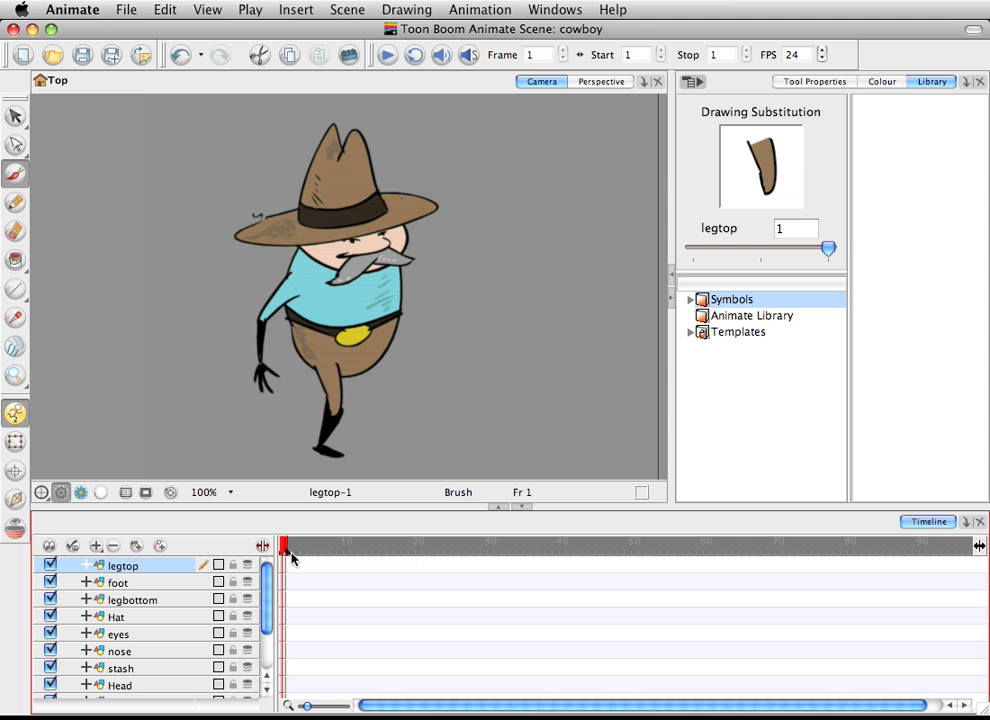
# - Turn the legtop, foot, legbottom and Hat layers into symbols in the library's Symbols folder
pyautogui.doubleClick(122, 567)
pyautogui.click(110, 598)
pyautogui.click(110, 581)
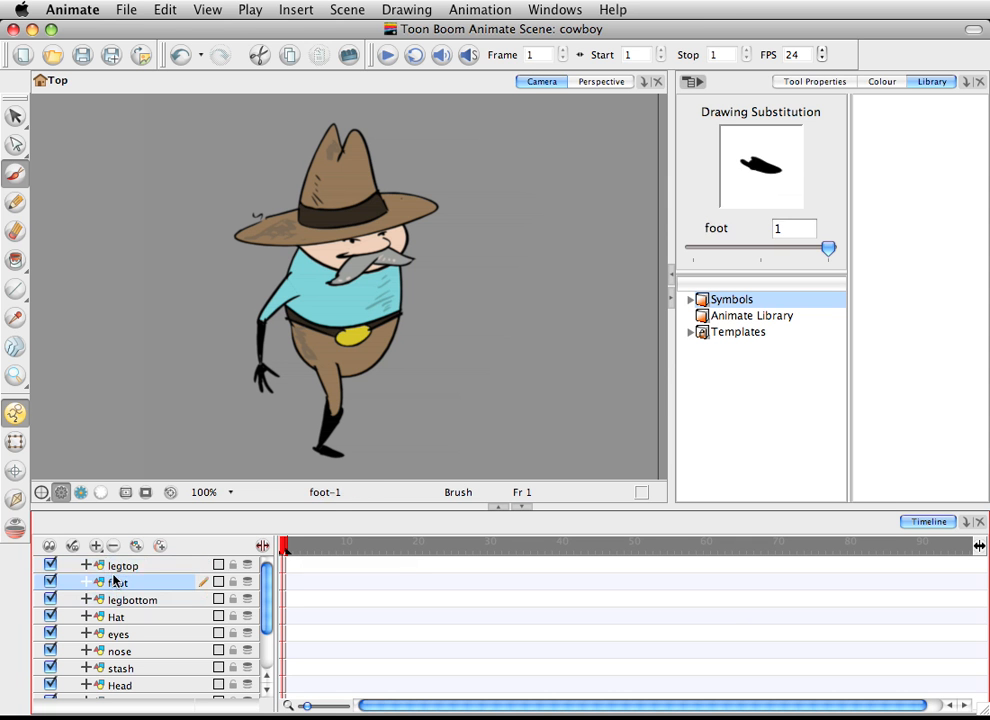
pyautogui.click(110, 565)
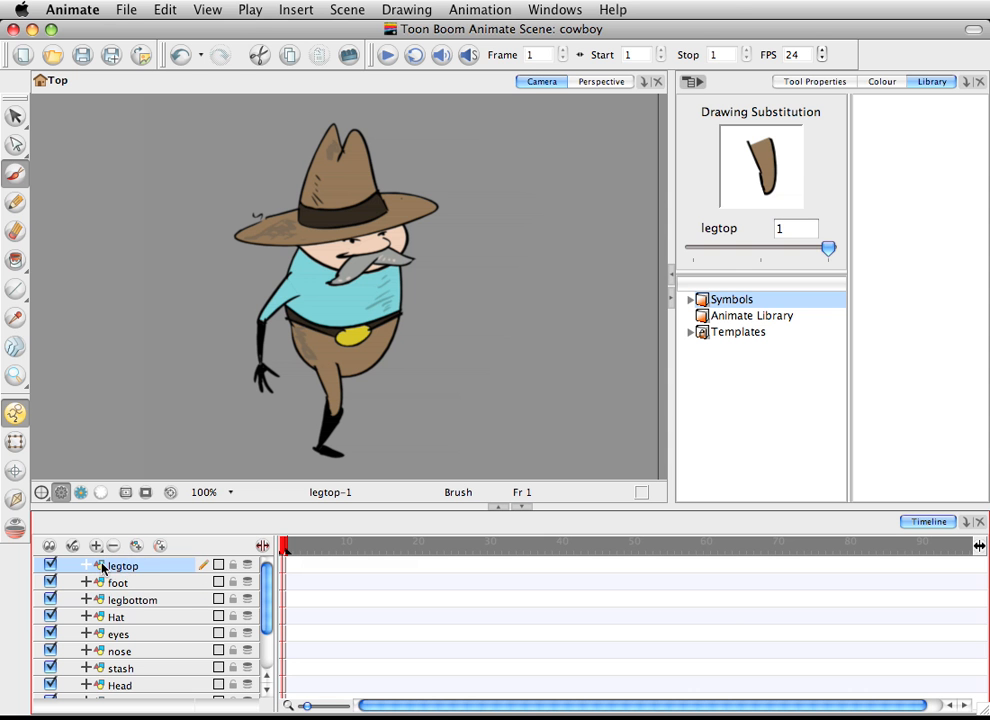
pyautogui.moveTo(121, 568); pyautogui.dragTo(724, 305)
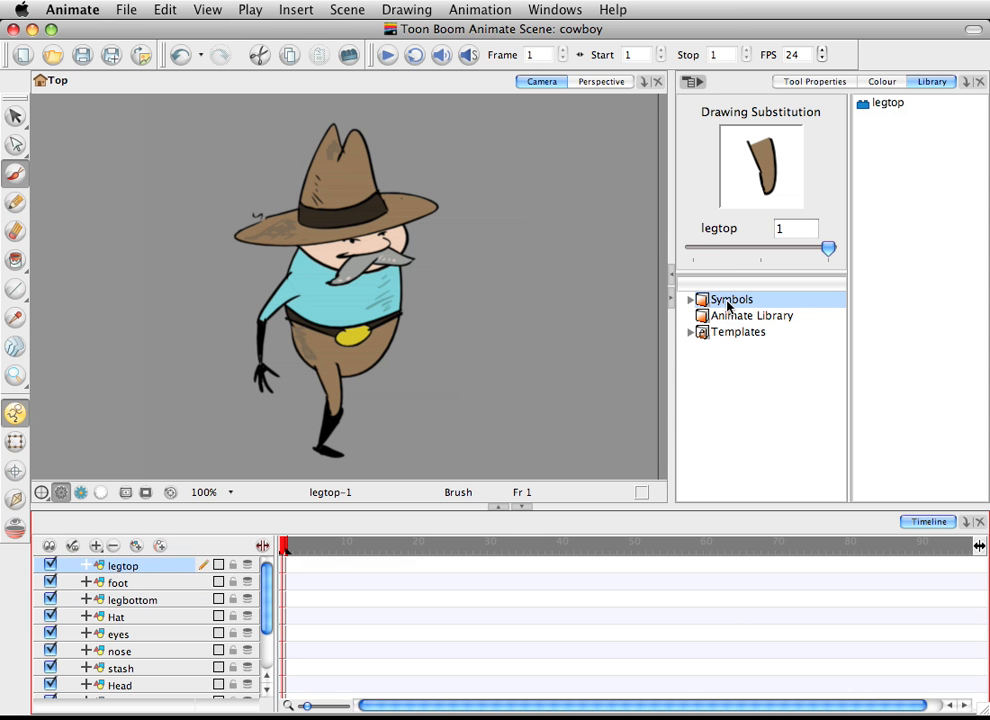
pyautogui.moveTo(120, 583); pyautogui.dragTo(737, 305)
pyautogui.click(121, 600)
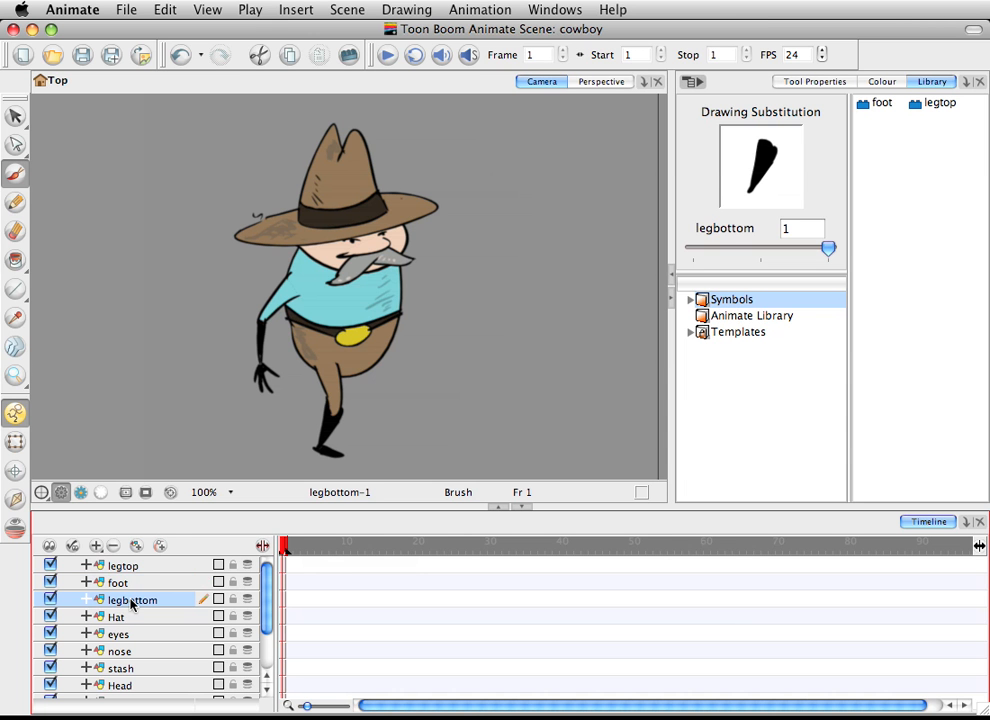
pyautogui.moveTo(131, 604); pyautogui.dragTo(698, 298)
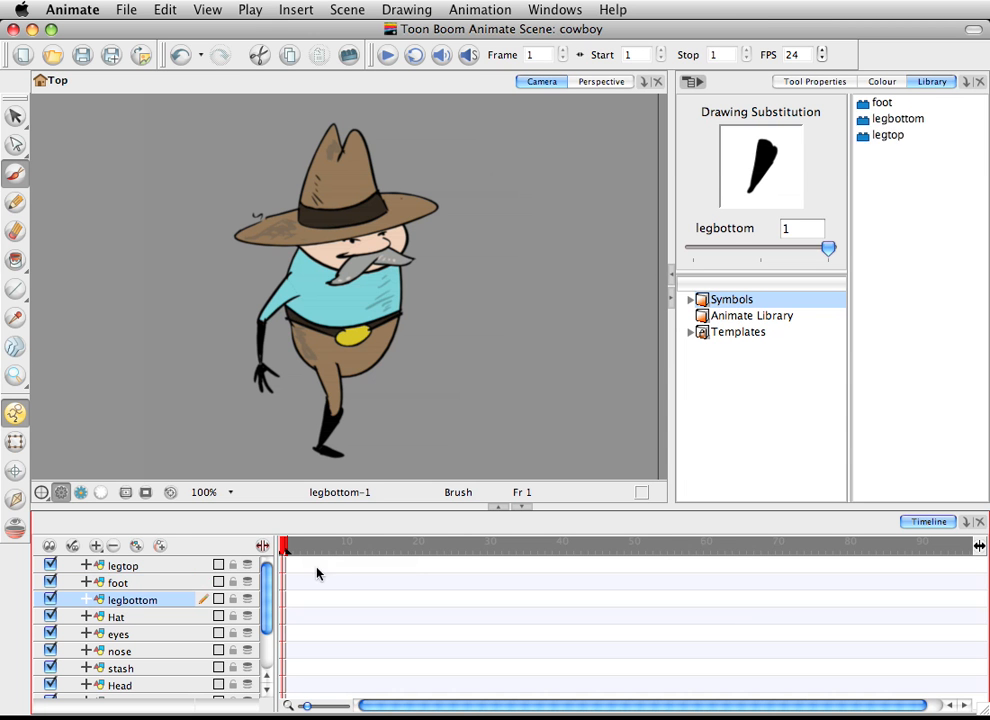
pyautogui.moveTo(153, 620); pyautogui.dragTo(703, 302)
# - Enlarge the layer list and turn the eyes, nose, stash, Head and hand layers into symbols in the Symbols folder
pyautogui.click(128, 634)
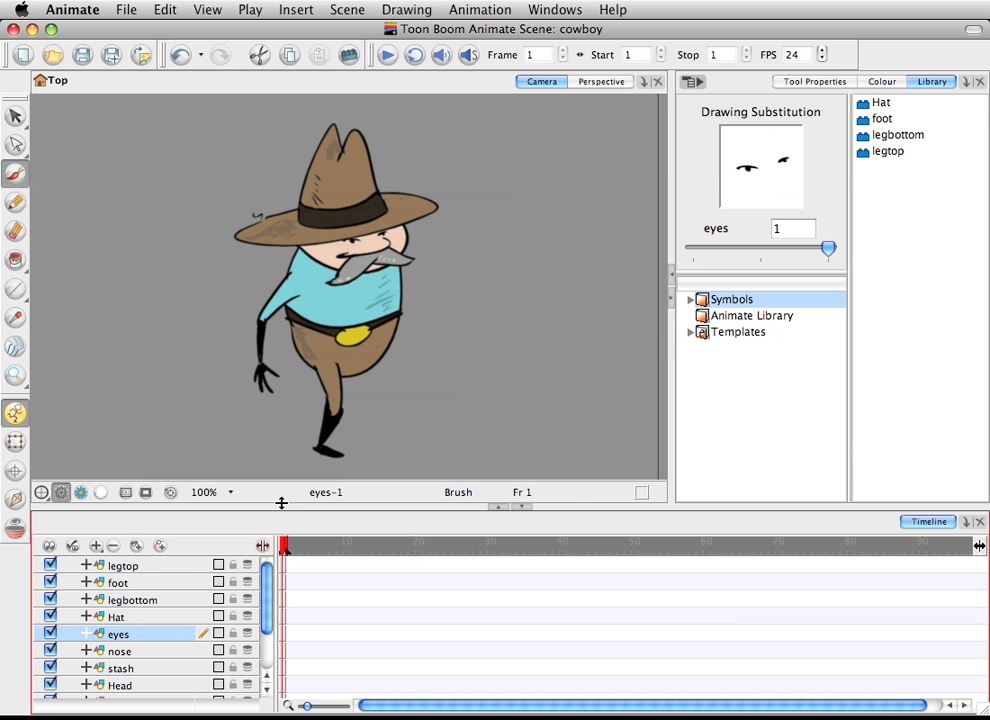
pyautogui.moveTo(281, 503); pyautogui.dragTo(284, 442)
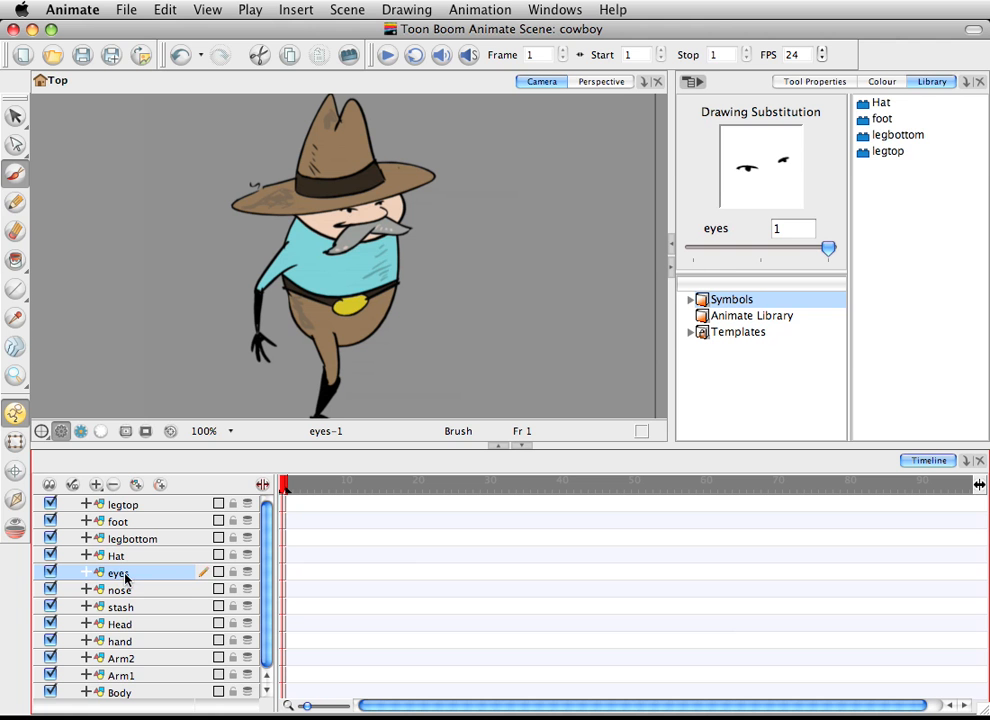
pyautogui.click(141, 590)
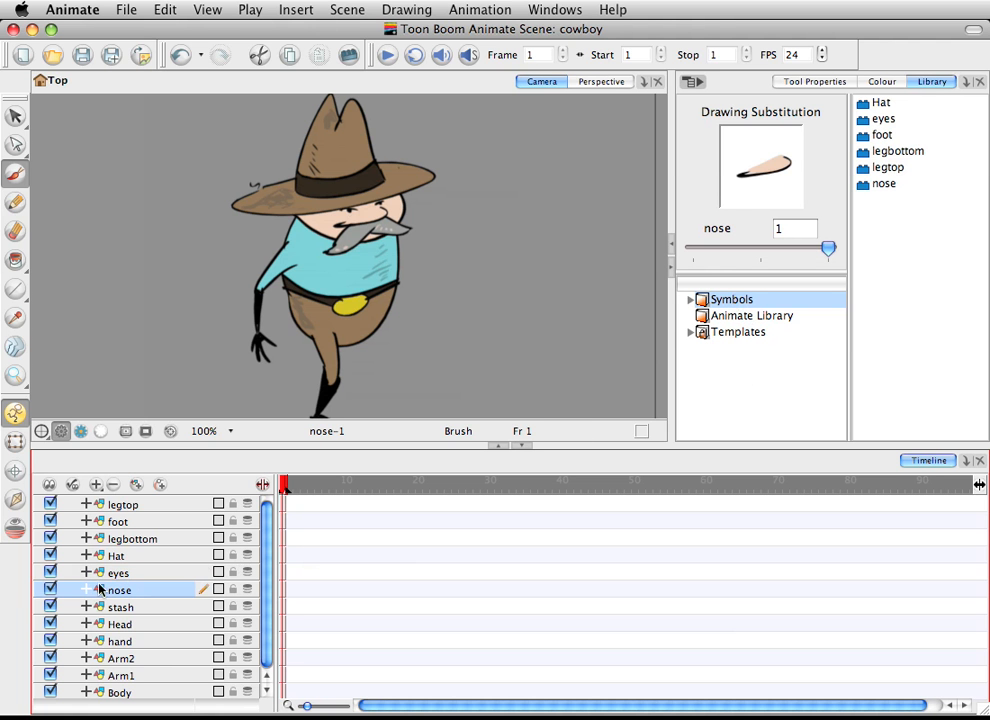
pyautogui.click(108, 607)
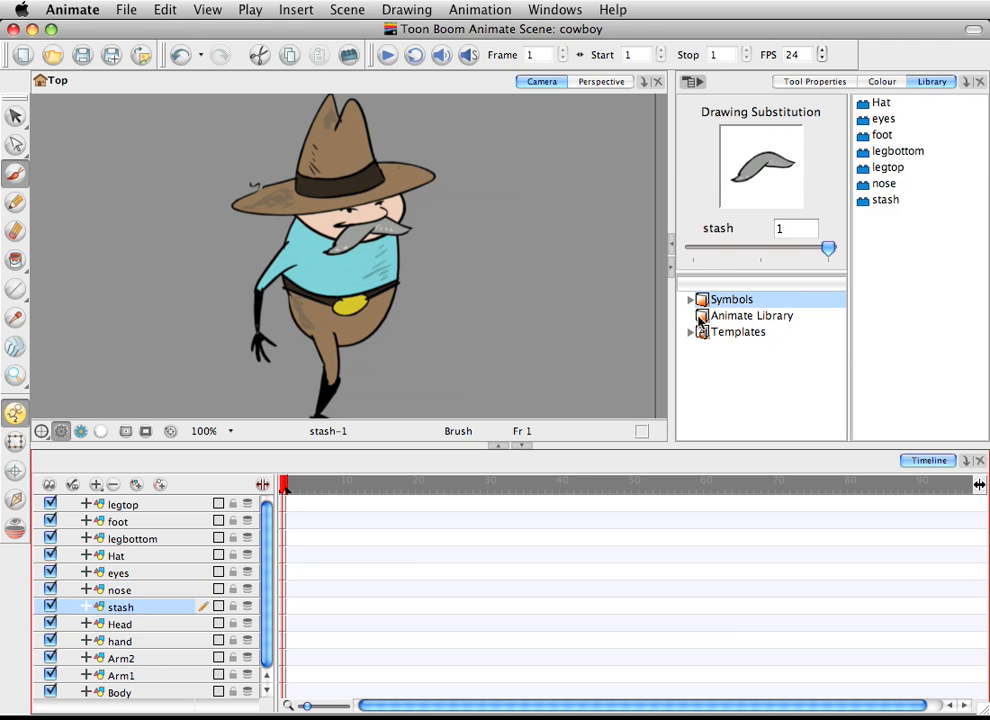
pyautogui.click(126, 625)
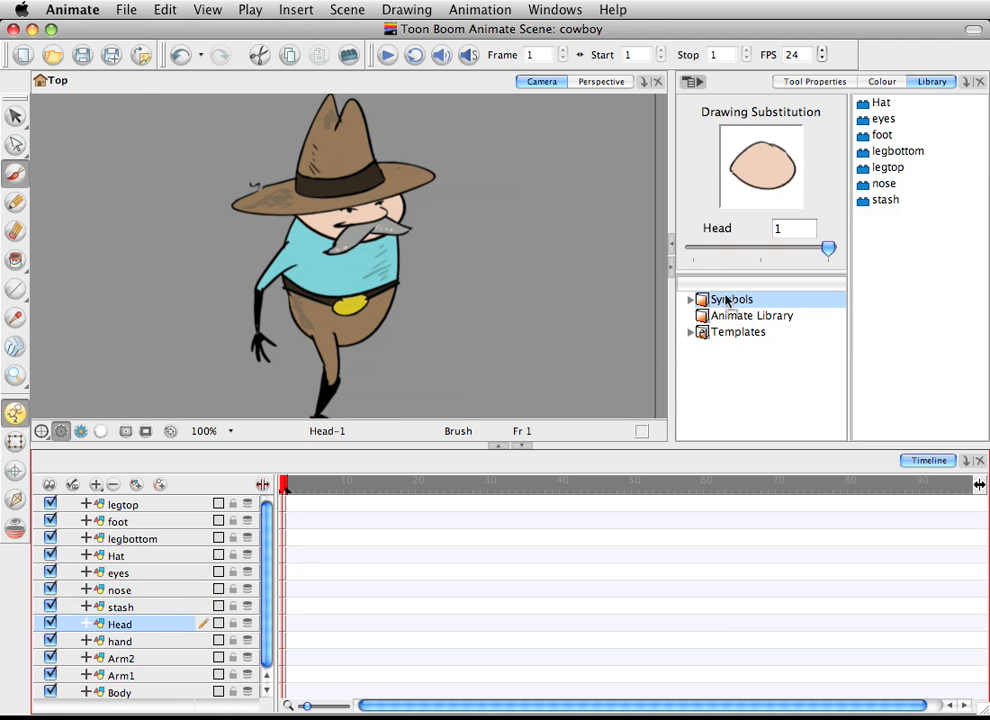
pyautogui.click(126, 642)
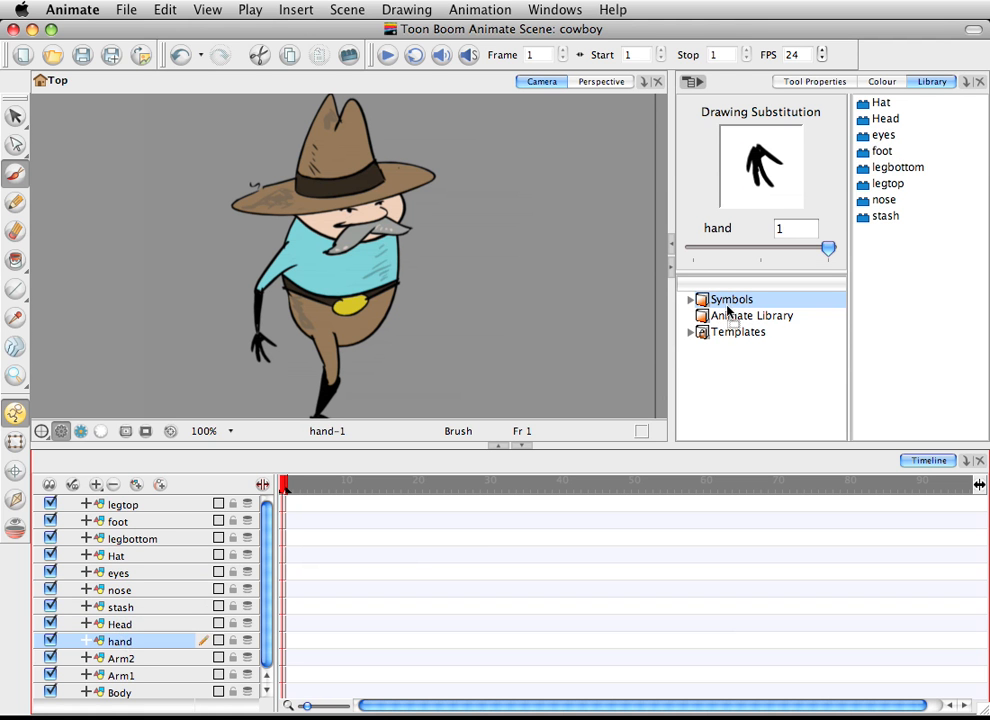
# - Turn the Arm2, Arm1 and Body layers into symbols in the library's Symbols folder
pyautogui.click(120, 659)
pyautogui.moveTo(120, 662); pyautogui.dragTo(695, 299)
pyautogui.click(128, 677)
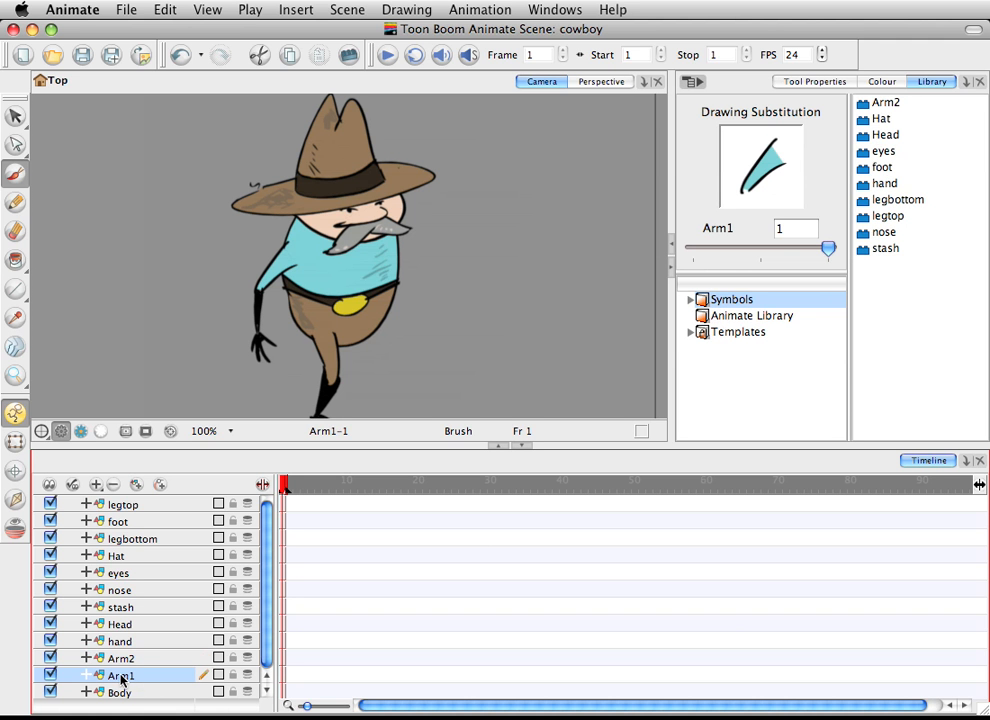
pyautogui.moveTo(128, 677); pyautogui.dragTo(716, 298)
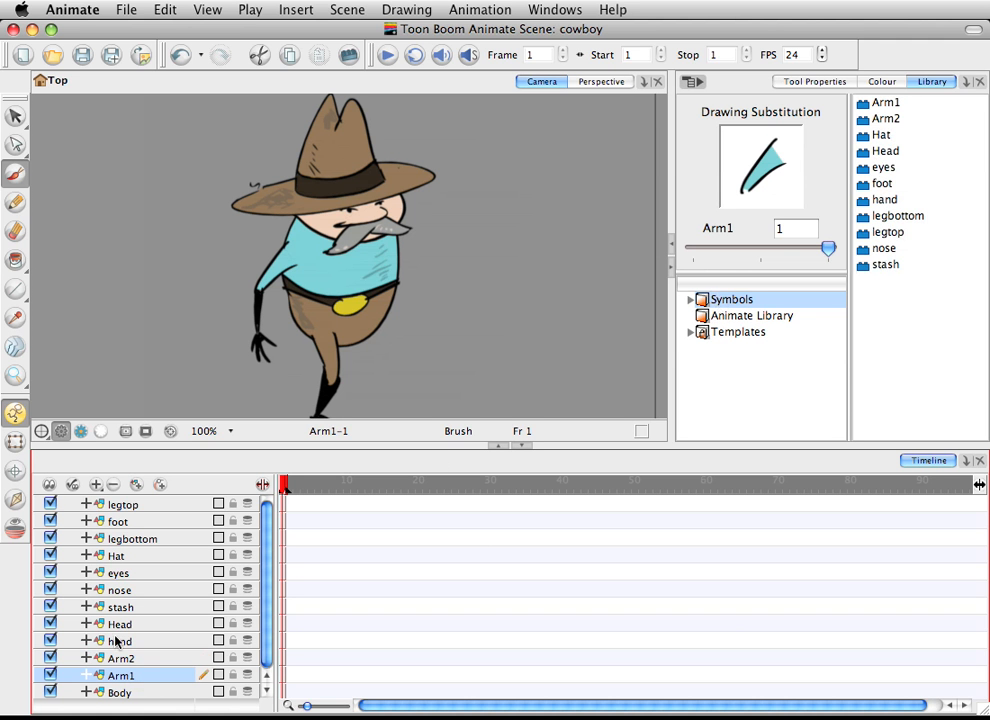
pyautogui.click(133, 692)
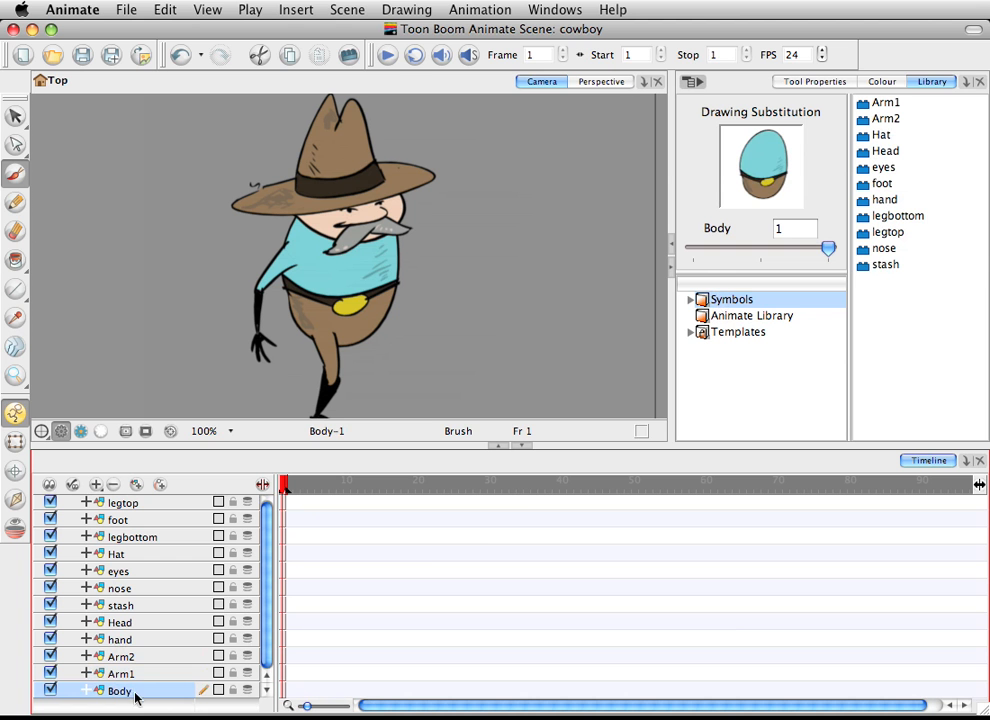
pyautogui.moveTo(137, 698)
pyautogui.mouseDown()
pyautogui.moveTo(640, 410)
pyautogui.moveTo(743, 302)
pyautogui.mouseUp()
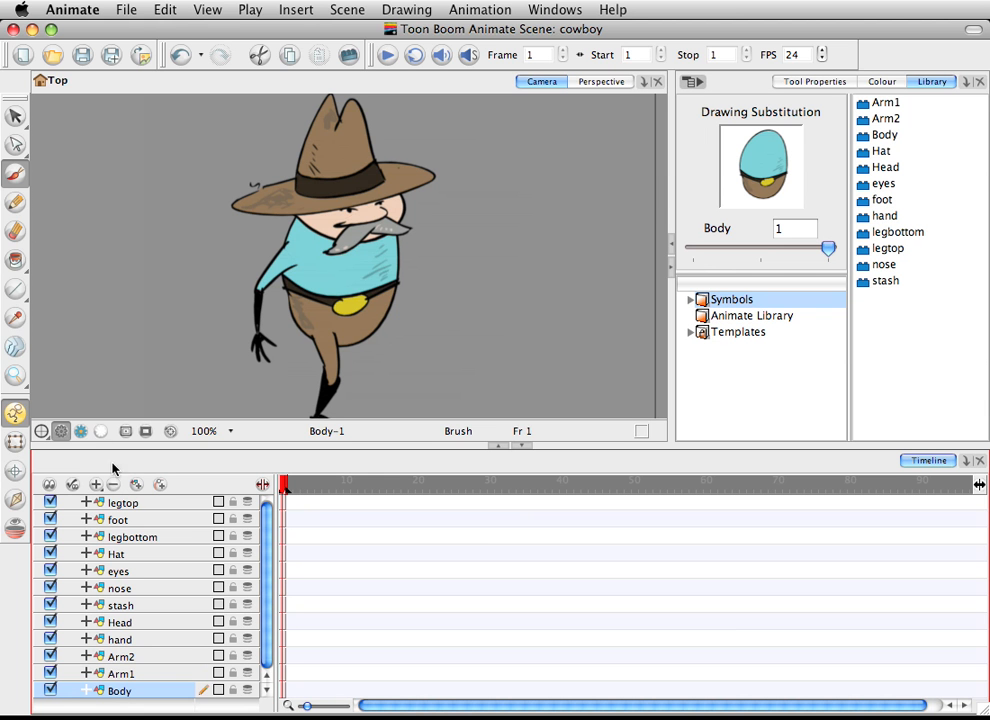
# - Delete all the original drawing layers from legtop through Body from the scene
pyautogui.moveTo(302, 446); pyautogui.dragTo(287, 360)
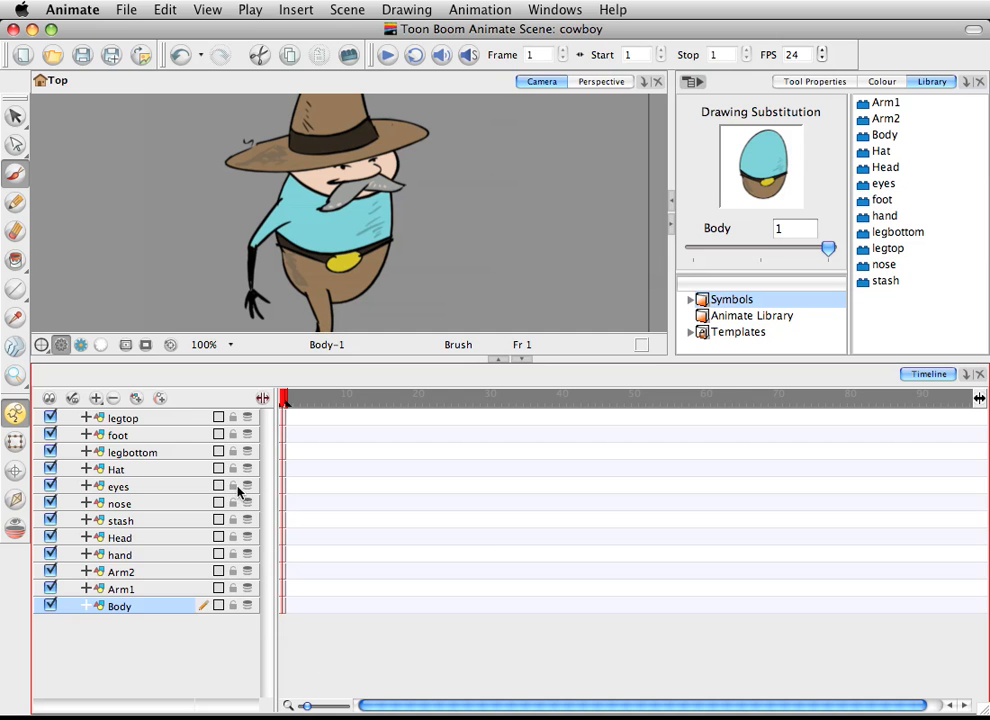
pyautogui.click(142, 424)
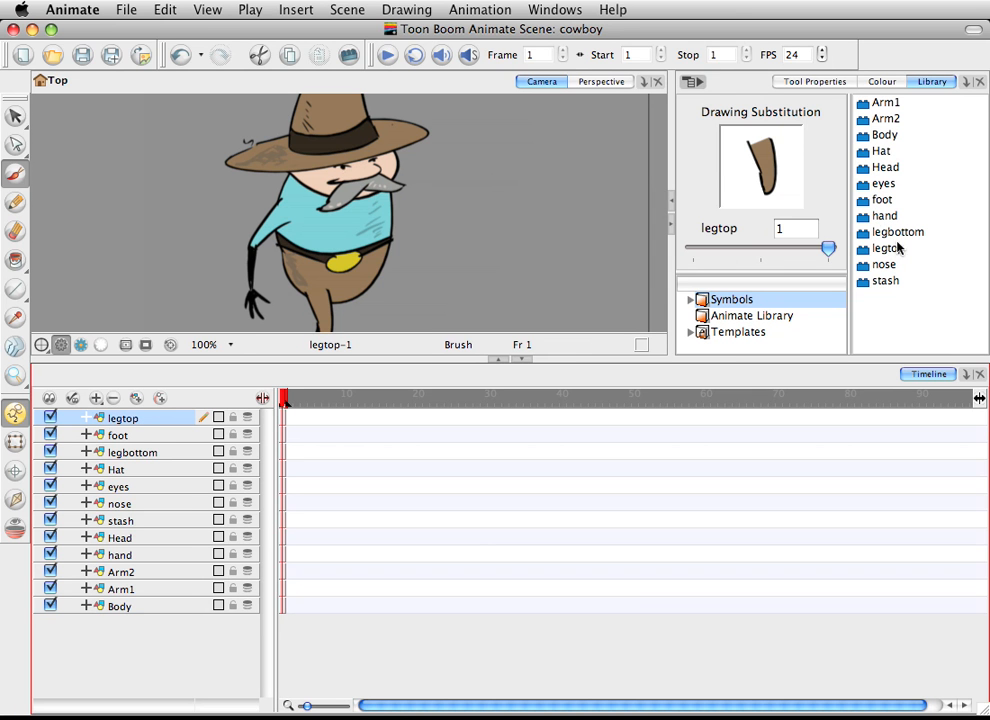
pyautogui.keyDown('shift'); pyautogui.click(126, 606); pyautogui.keyUp('shift')
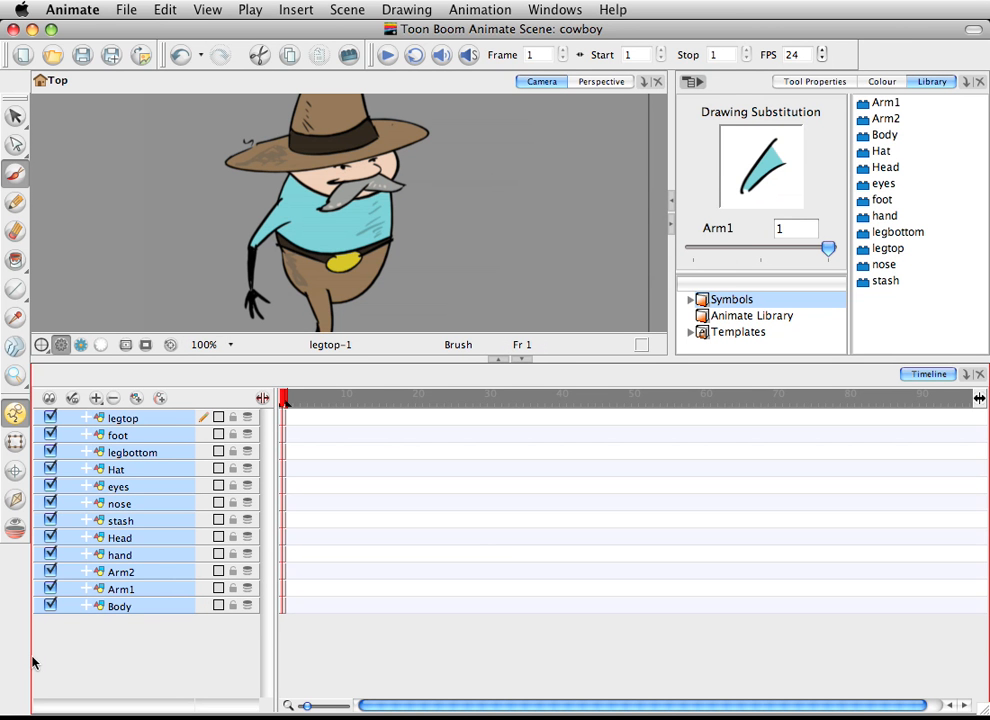
pyautogui.click(113, 399)
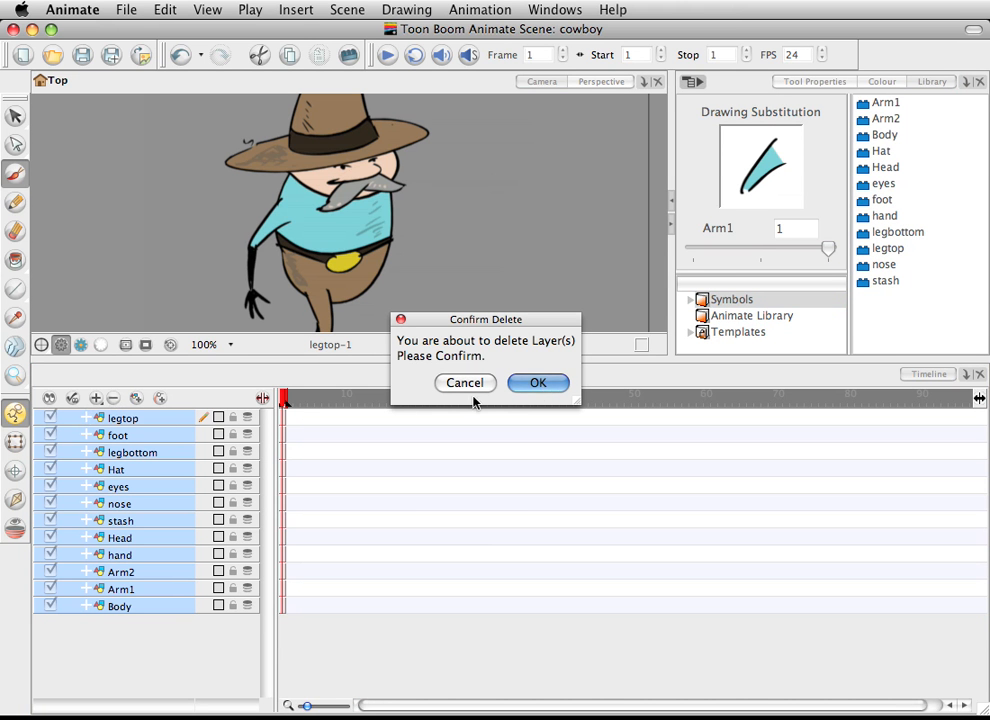
pyautogui.click(538, 382)
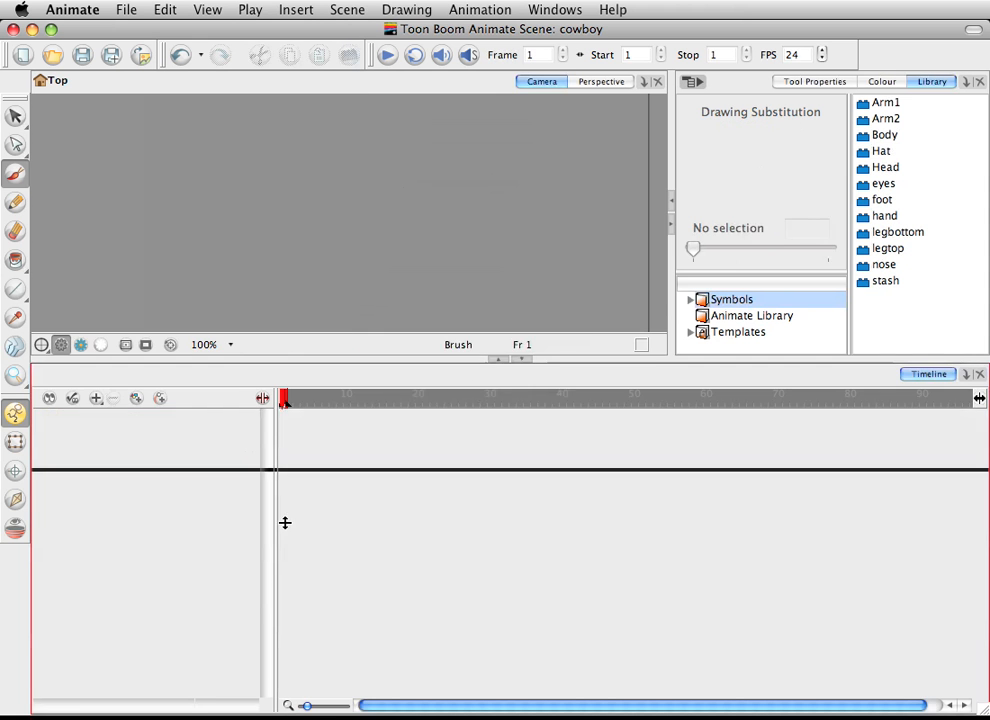
# - Enlarge the camera view and add the Body symbol from the library as a layer in the empty timeline
pyautogui.moveTo(285, 522)
pyautogui.mouseDown()
pyautogui.moveTo(283, 530)
pyautogui.moveTo(285, 506)
pyautogui.mouseUp()
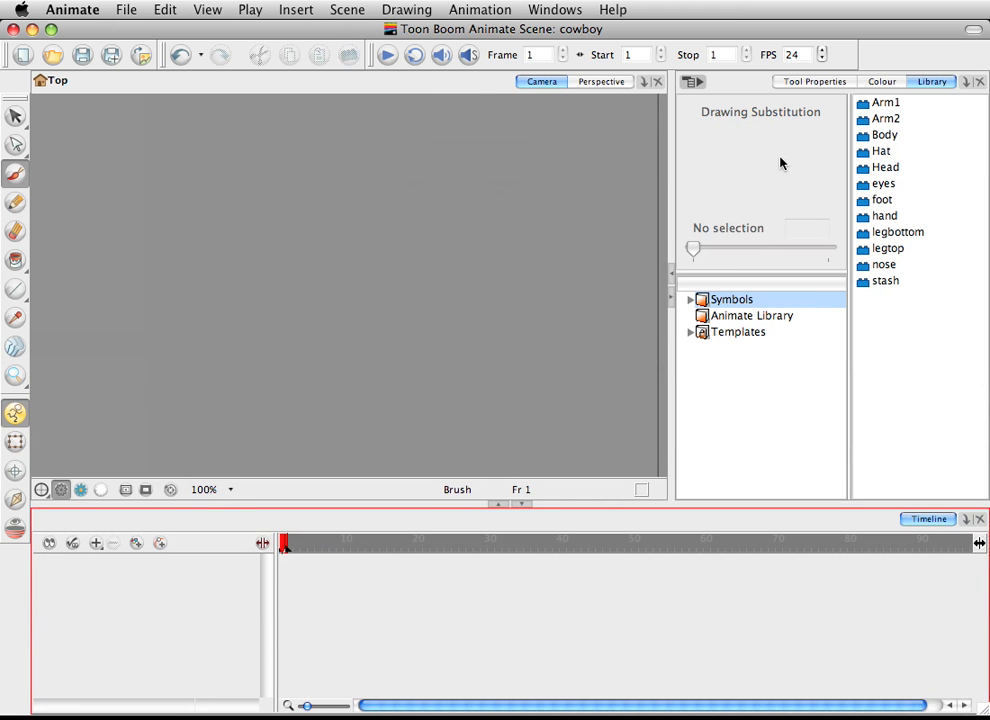
pyautogui.click(886, 105)
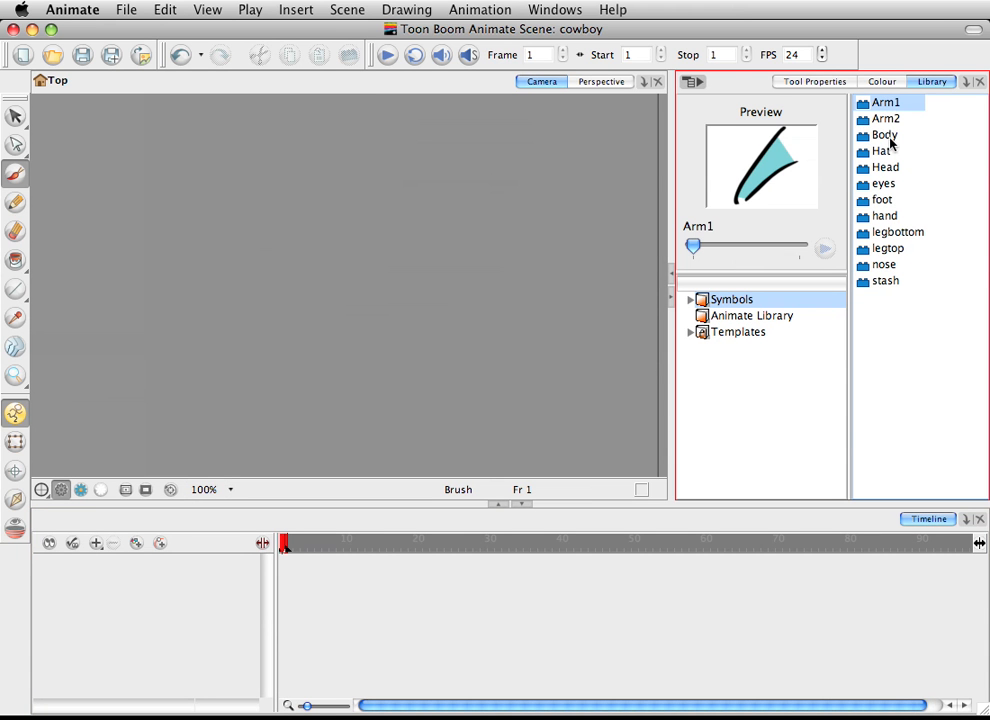
pyautogui.moveTo(886, 136)
pyautogui.mouseDown()
pyautogui.moveTo(221, 550)
pyautogui.moveTo(190, 559)
pyautogui.mouseUp()
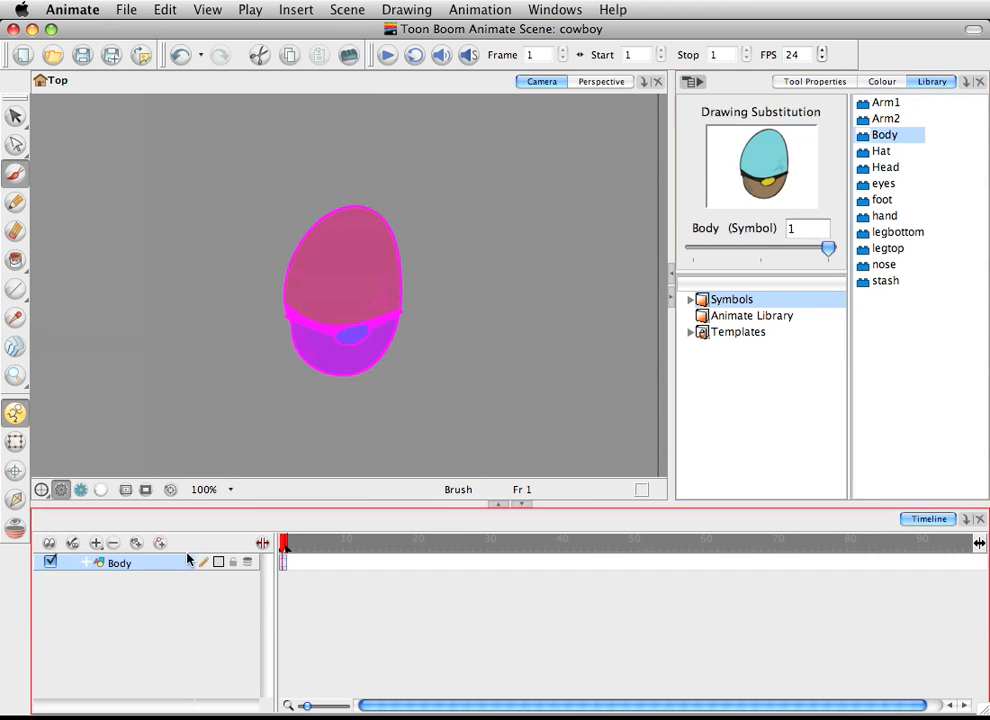
pyautogui.click(141, 640)
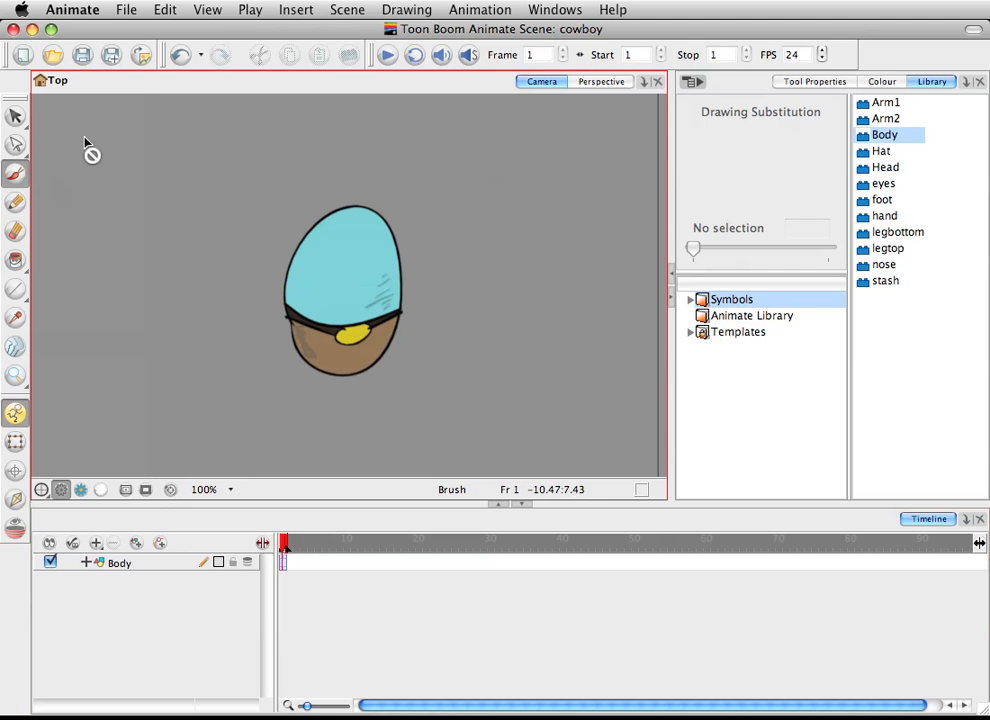
# - Inspect the Body symbol's bounding box and pivot in the camera view with the Select tool, leaving it deselected
pyautogui.click(15, 116)
pyautogui.click(376, 296)
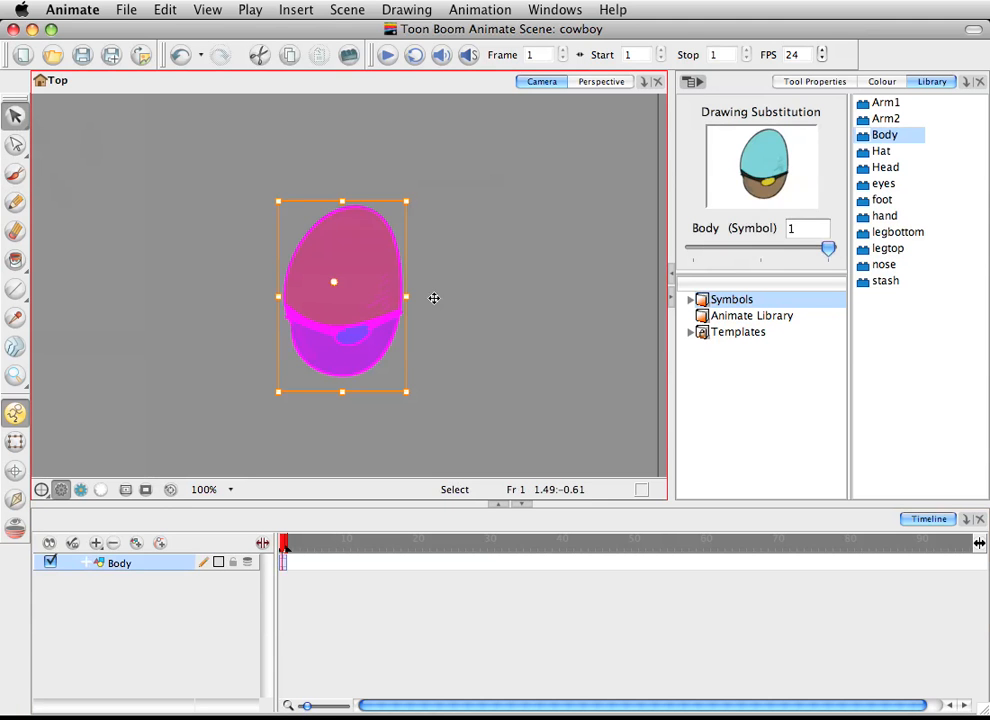
pyautogui.click(521, 298)
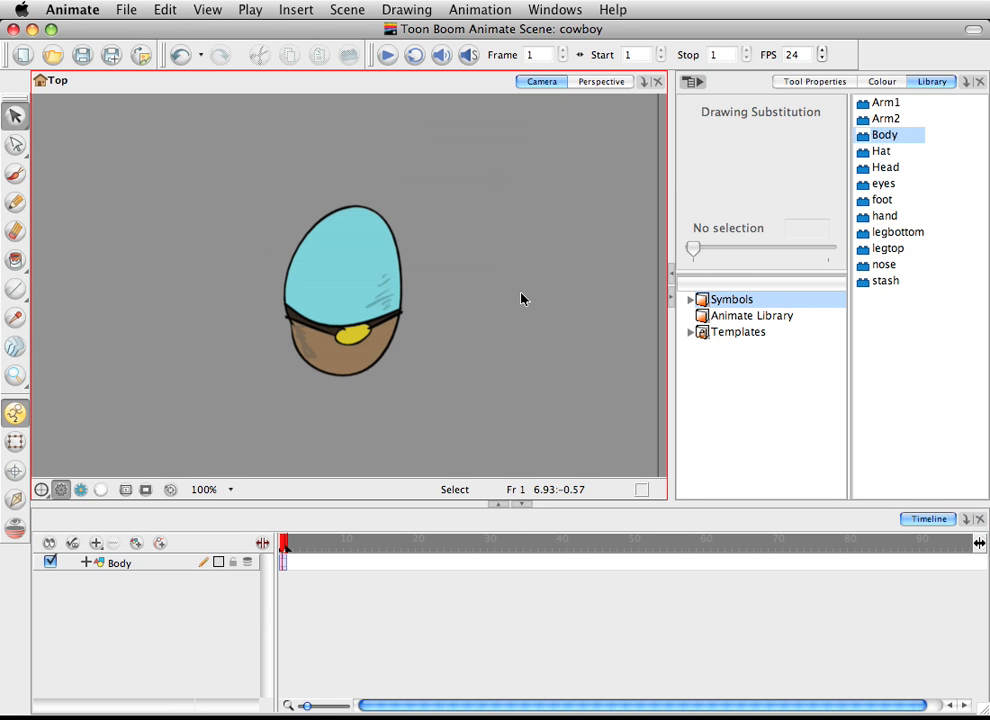
pyautogui.click(386, 278)
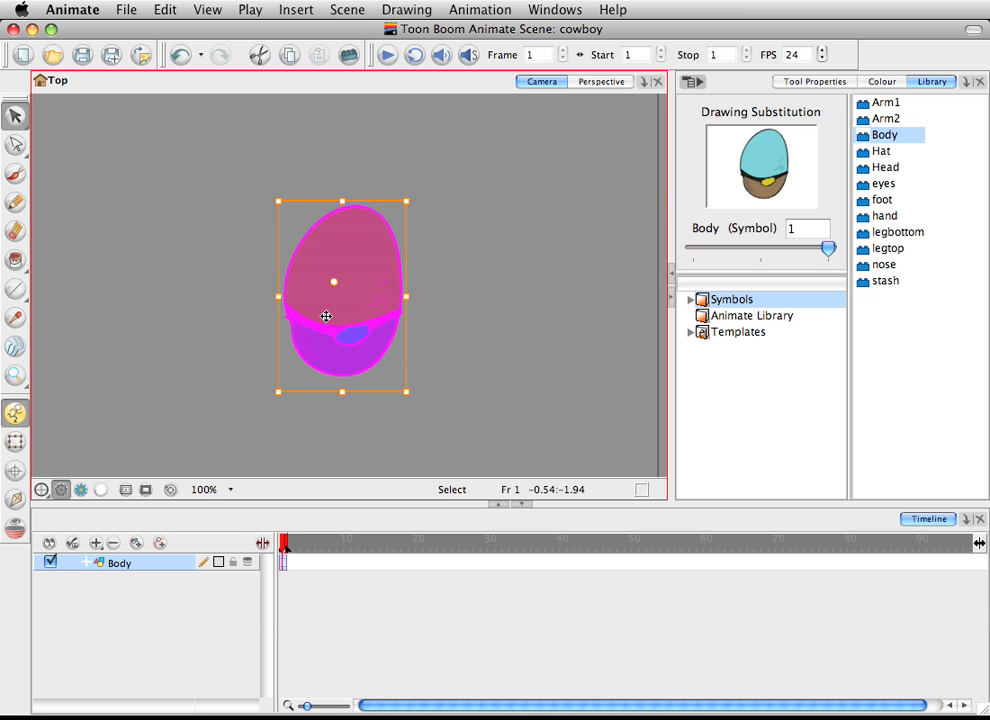
pyautogui.click(519, 312)
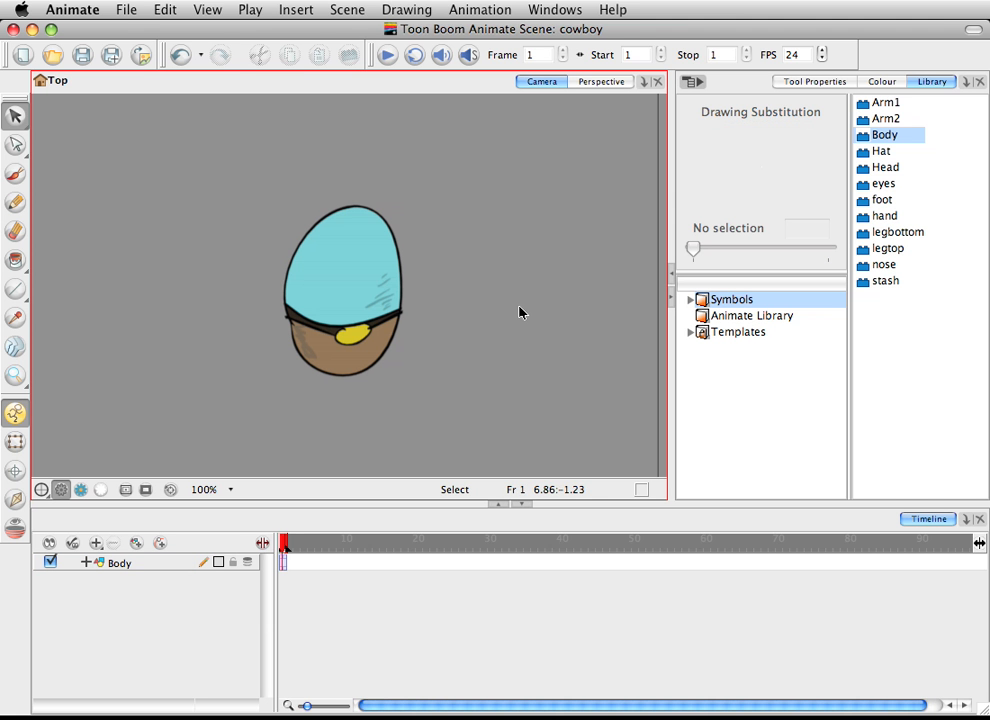
# - Add the Hat symbol from the library as a new layer below Body
pyautogui.click(891, 153)
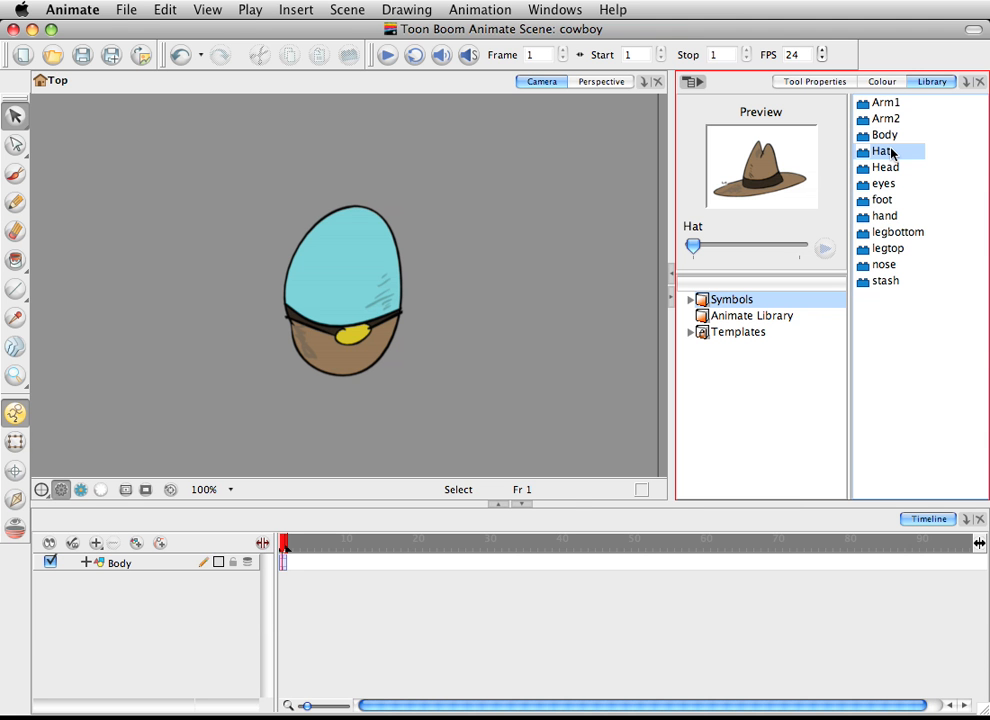
pyautogui.moveTo(891, 153)
pyautogui.mouseDown()
pyautogui.moveTo(895, 168)
pyautogui.moveTo(182, 604)
pyautogui.mouseUp()
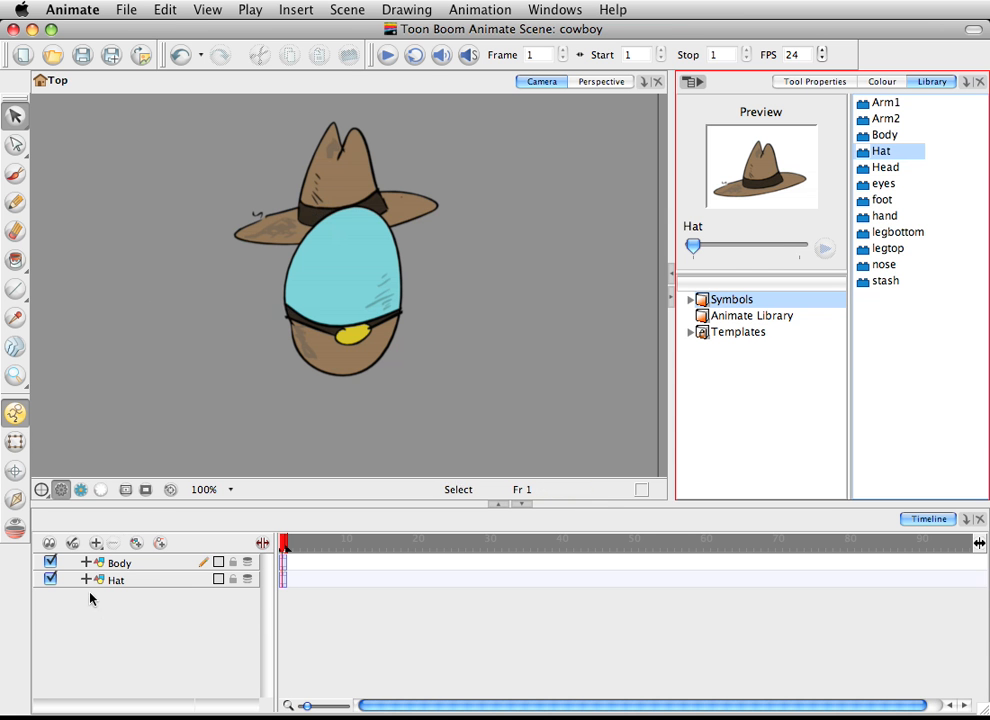
pyautogui.click(127, 587)
# - Add the Arm1 symbol above the Body layer and the Arm2 symbol beneath the existing layers
pyautogui.click(120, 565)
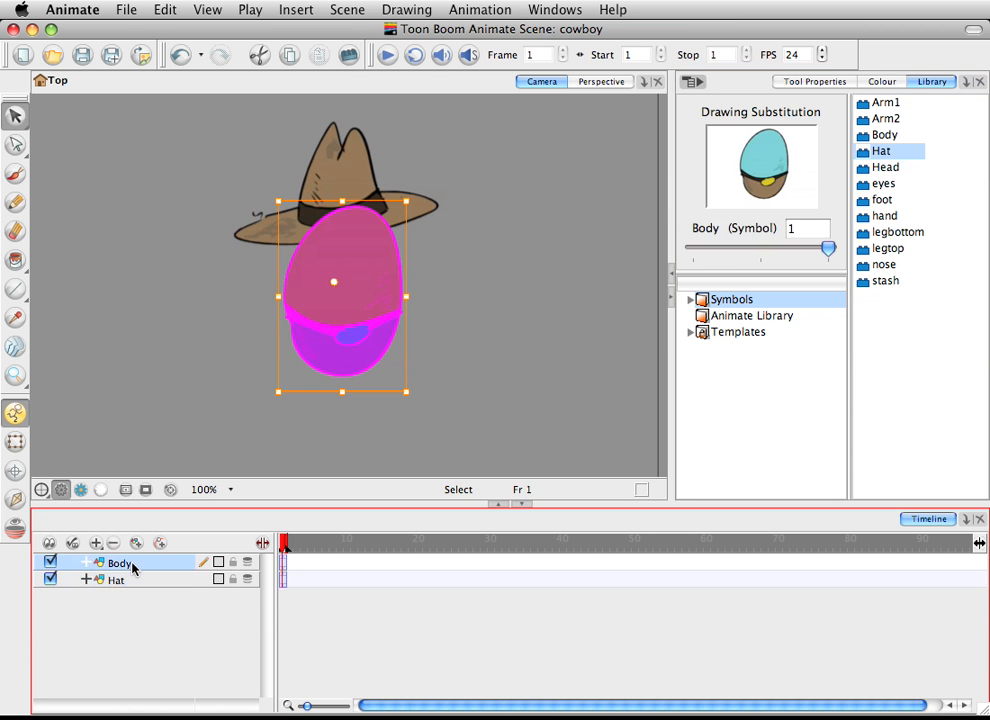
pyautogui.moveTo(885, 102); pyautogui.dragTo(354, 336)
pyautogui.click(885, 134)
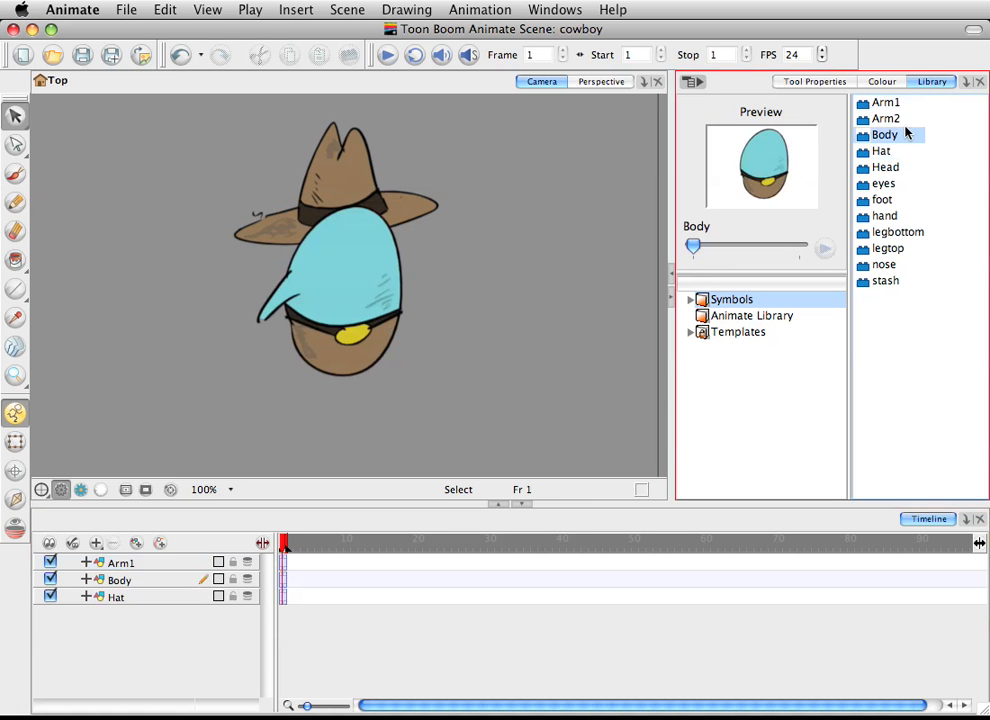
pyautogui.click(885, 118)
pyautogui.moveTo(885, 118); pyautogui.dragTo(462, 367)
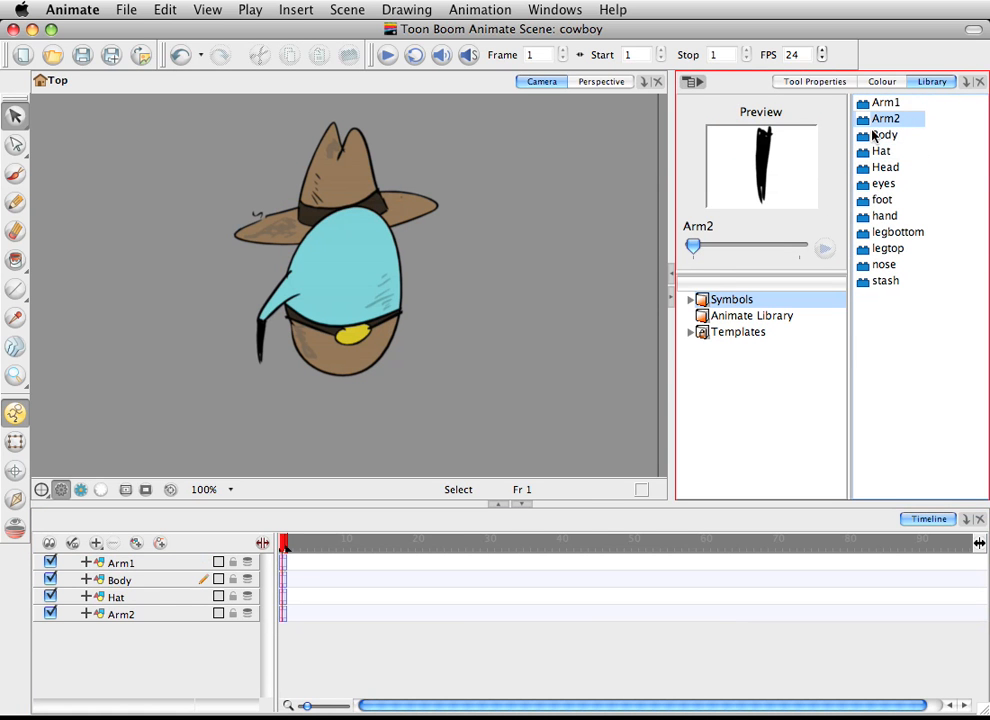
# - Add the Head symbol to the scene and move the Body layer beneath it to the end of the layer stack
pyautogui.click(905, 170)
pyautogui.moveTo(905, 170); pyautogui.dragTo(497, 270)
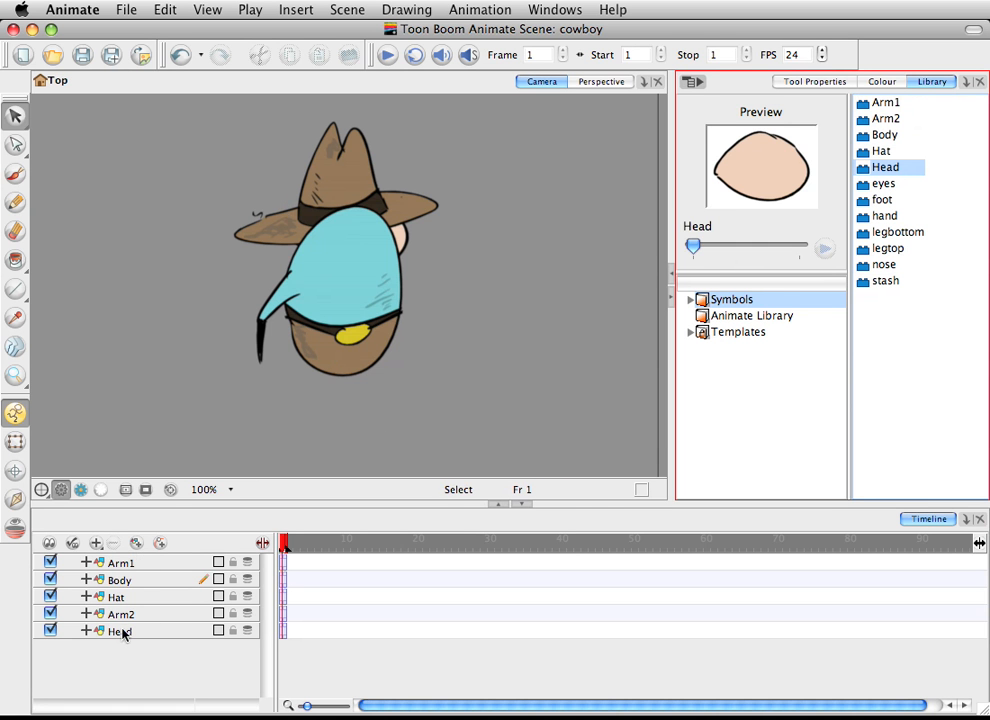
pyautogui.moveTo(124, 582)
pyautogui.mouseDown()
pyautogui.moveTo(128, 656)
pyautogui.moveTo(124, 637)
pyautogui.mouseUp()
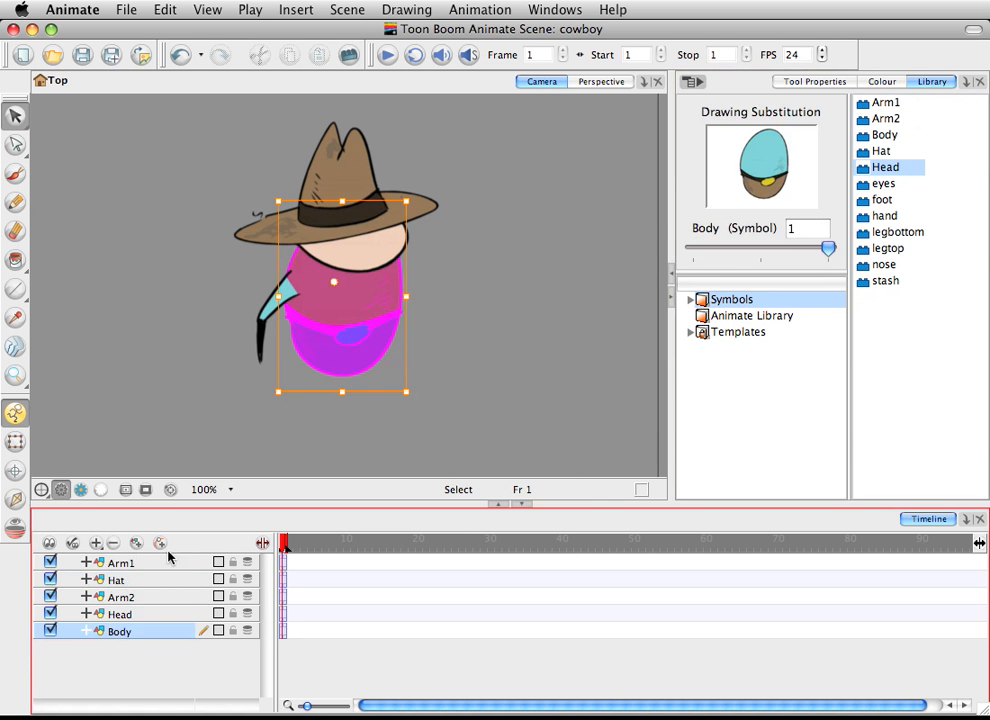
pyautogui.click(453, 327)
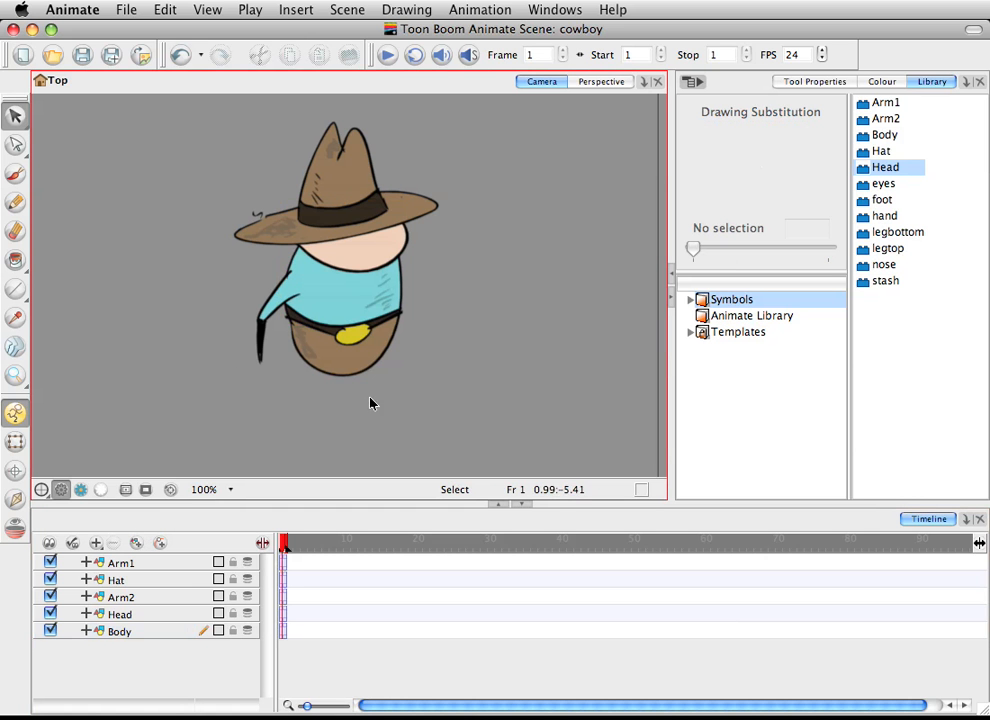
# - Add the eyes symbol directly above the Head layer
pyautogui.click(123, 598)
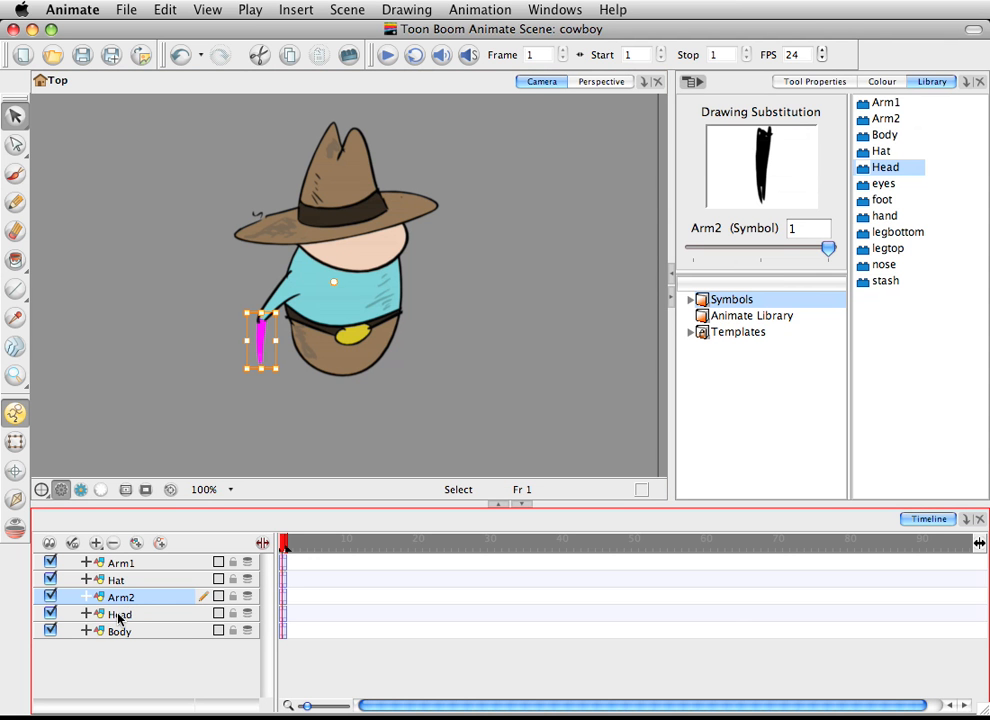
pyautogui.click(119, 615)
pyautogui.click(886, 185)
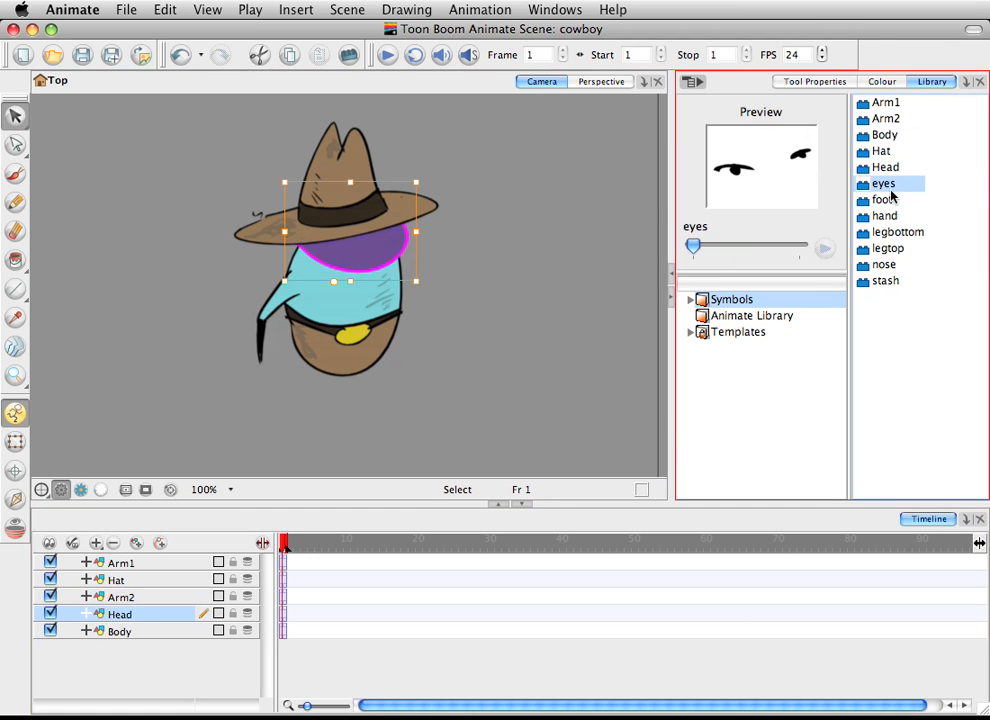
pyautogui.moveTo(895, 190); pyautogui.dragTo(513, 270)
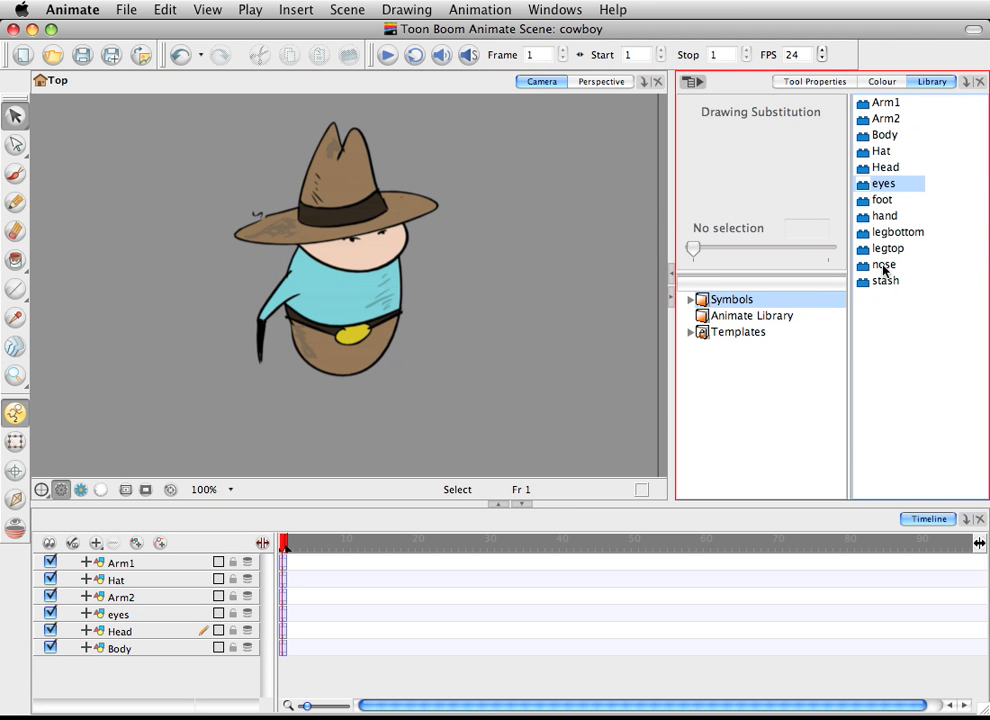
# - Add the stash symbol above the eyes layer and the nose symbol above stash, and enlarge the layer list
pyautogui.moveTo(882, 288); pyautogui.dragTo(428, 370)
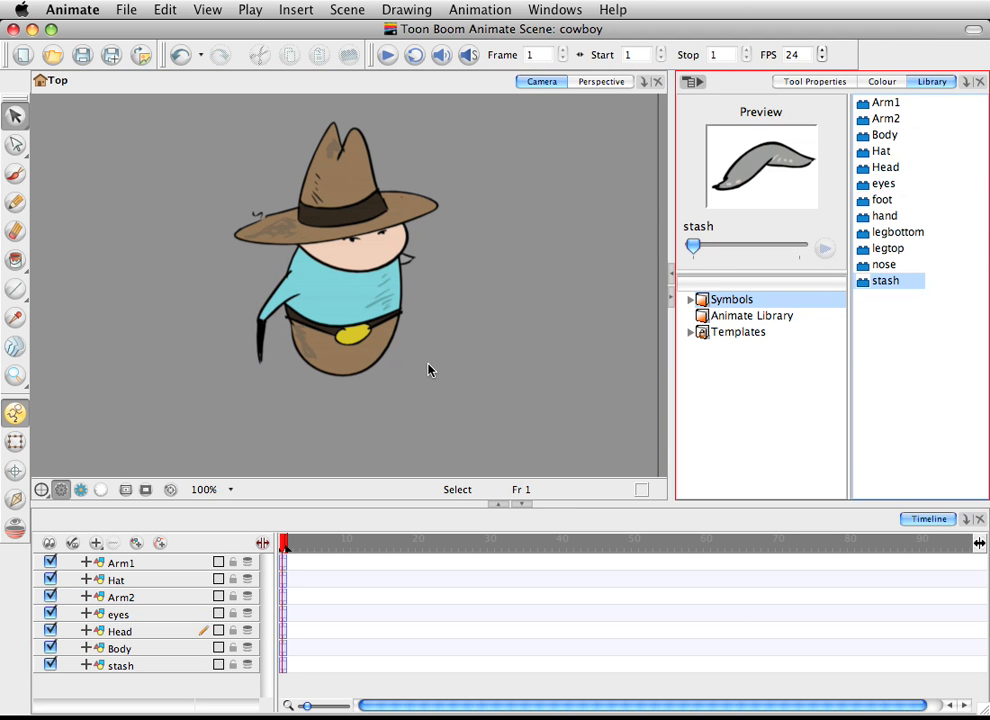
pyautogui.click(128, 672)
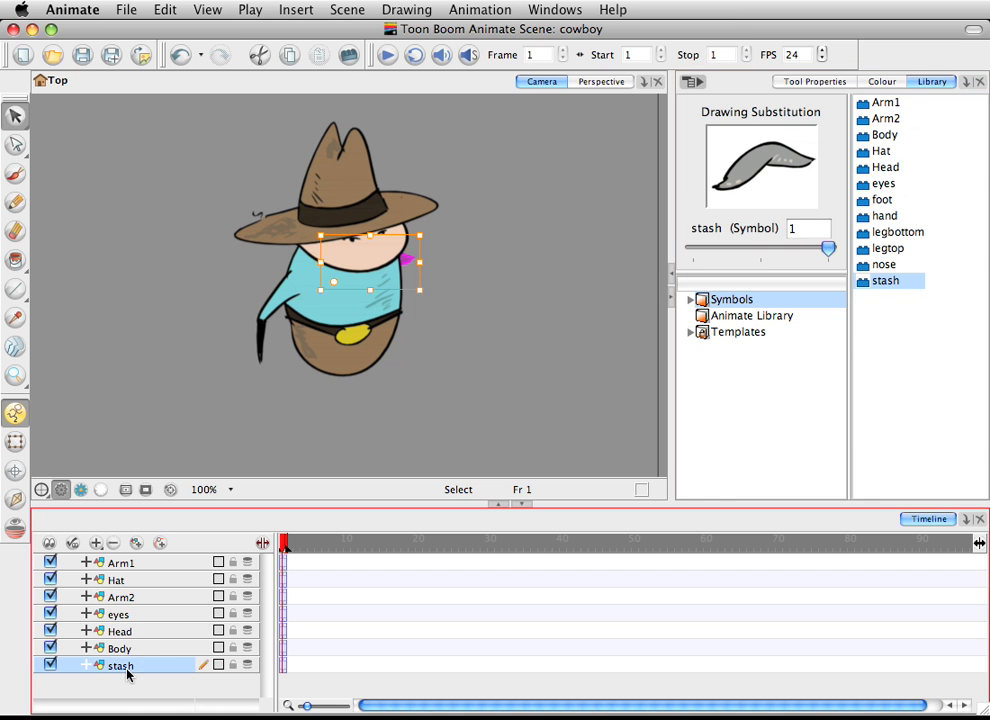
pyautogui.moveTo(128, 675); pyautogui.dragTo(139, 614)
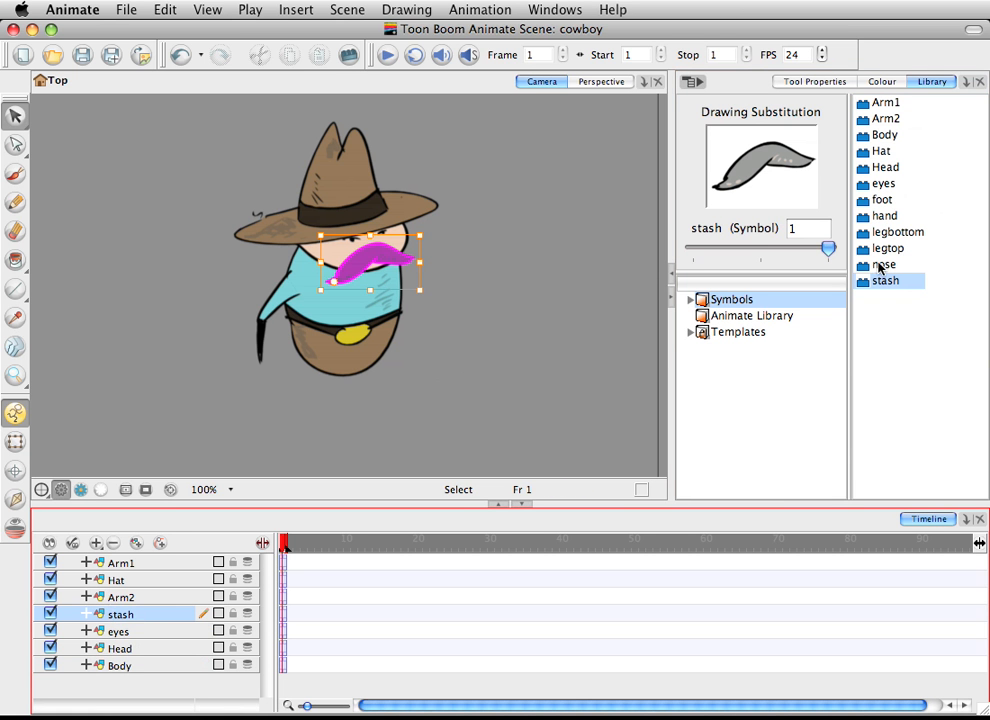
pyautogui.moveTo(885, 265); pyautogui.dragTo(437, 363)
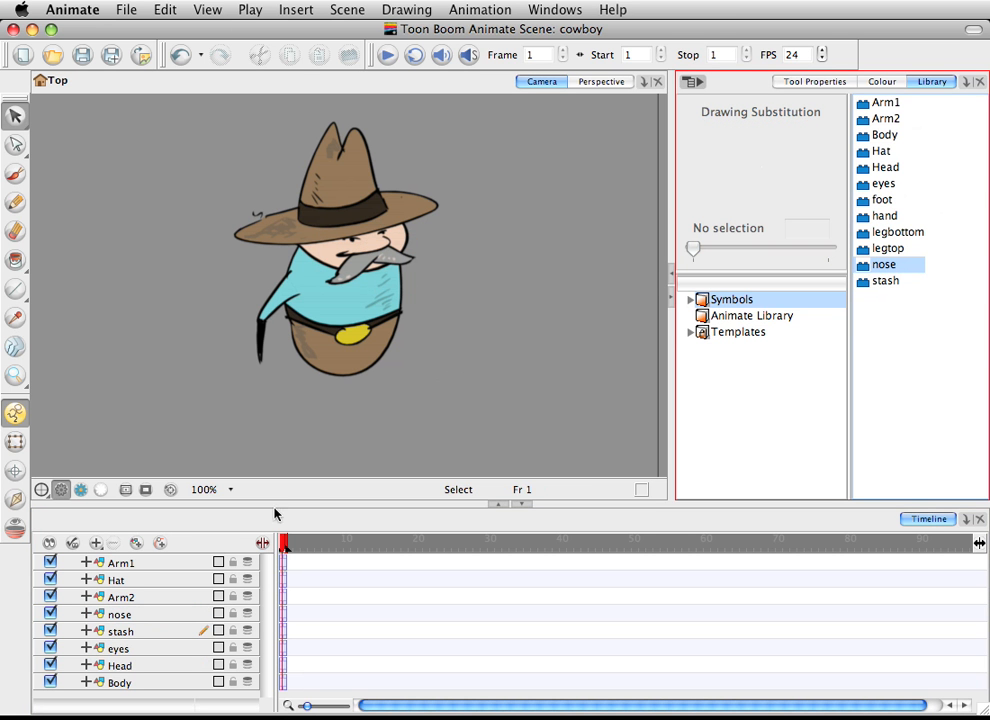
pyautogui.moveTo(278, 504); pyautogui.dragTo(289, 441)
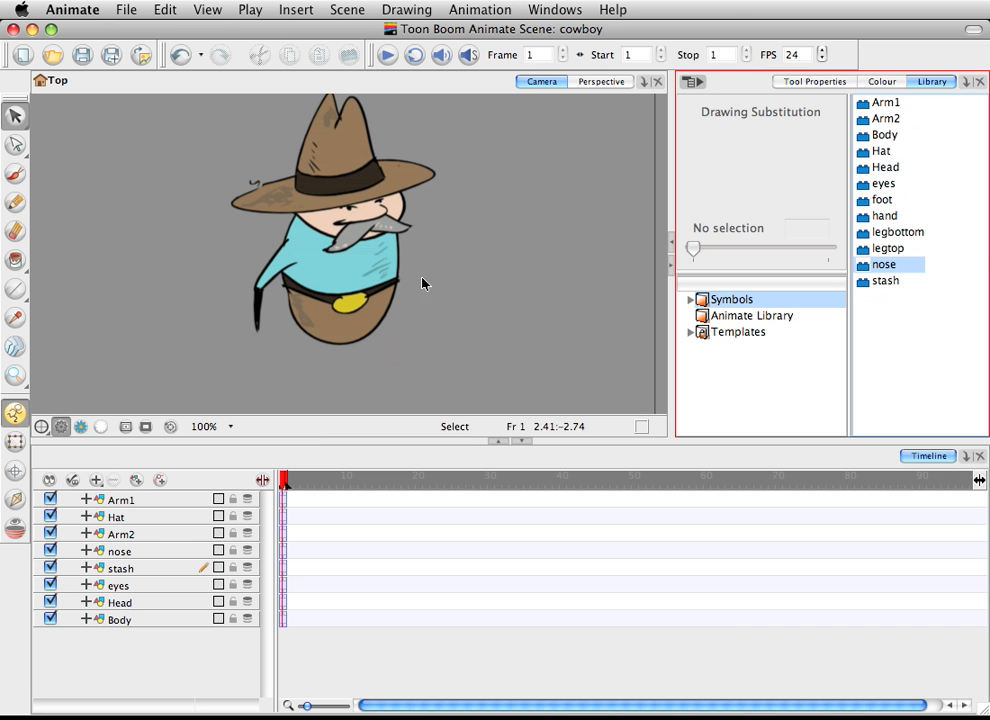
# - Try parenting the stash layer to the nose layer, and detach it back to the top level
pyautogui.click(119, 586)
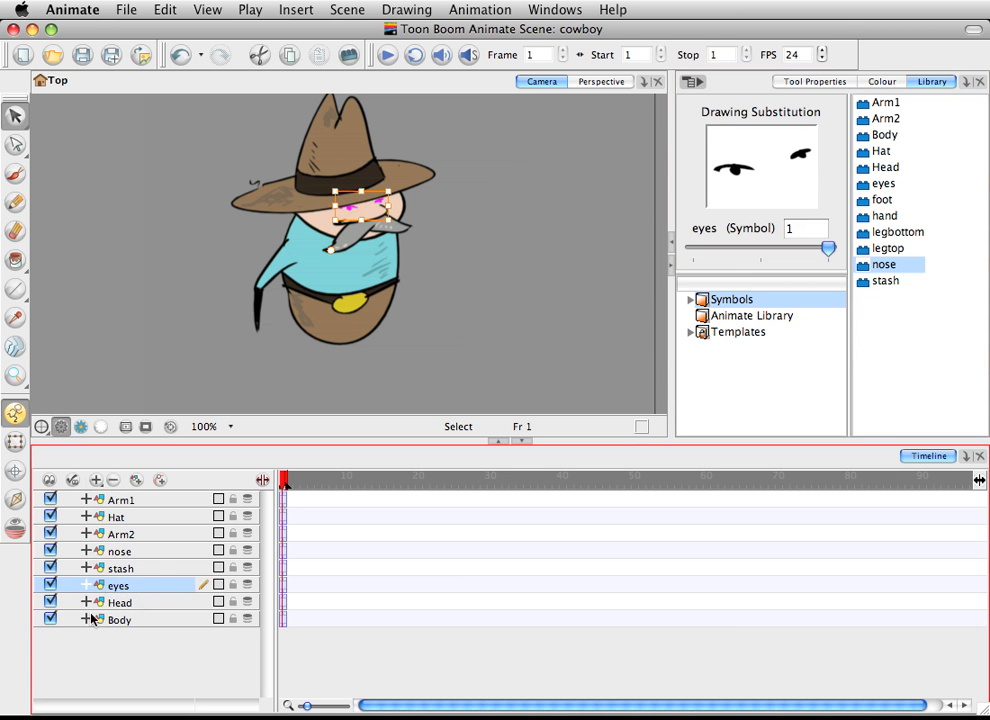
pyautogui.click(125, 568)
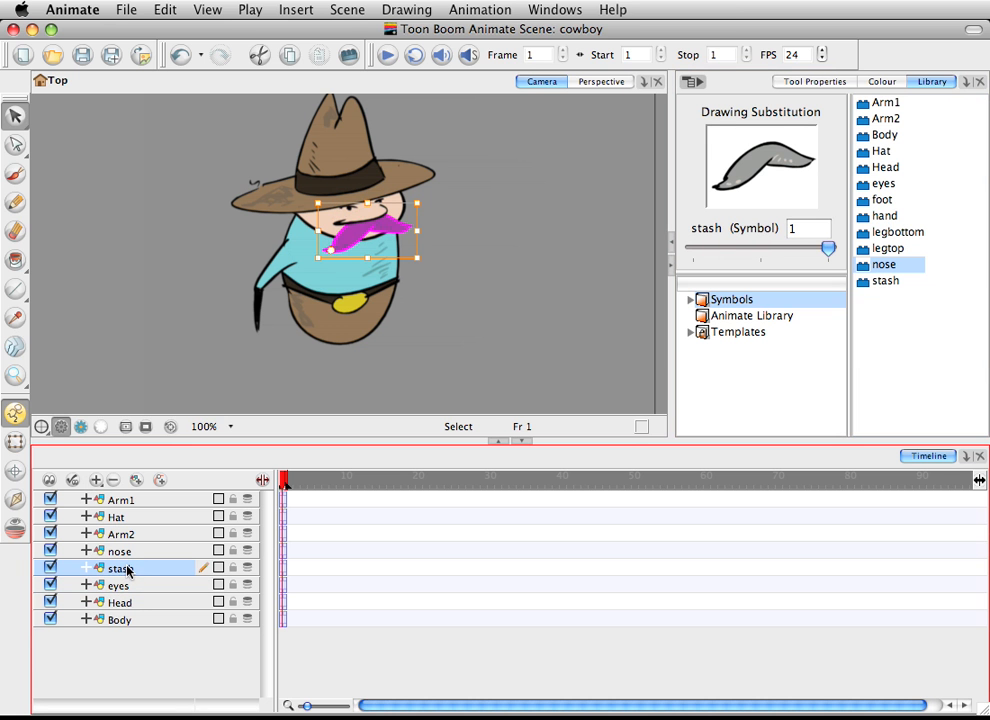
pyautogui.moveTo(124, 568)
pyautogui.mouseDown()
pyautogui.moveTo(130, 553)
pyautogui.moveTo(110, 559)
pyautogui.moveTo(114, 566)
pyautogui.moveTo(108, 515)
pyautogui.moveTo(112, 592)
pyautogui.moveTo(113, 555)
pyautogui.mouseUp()
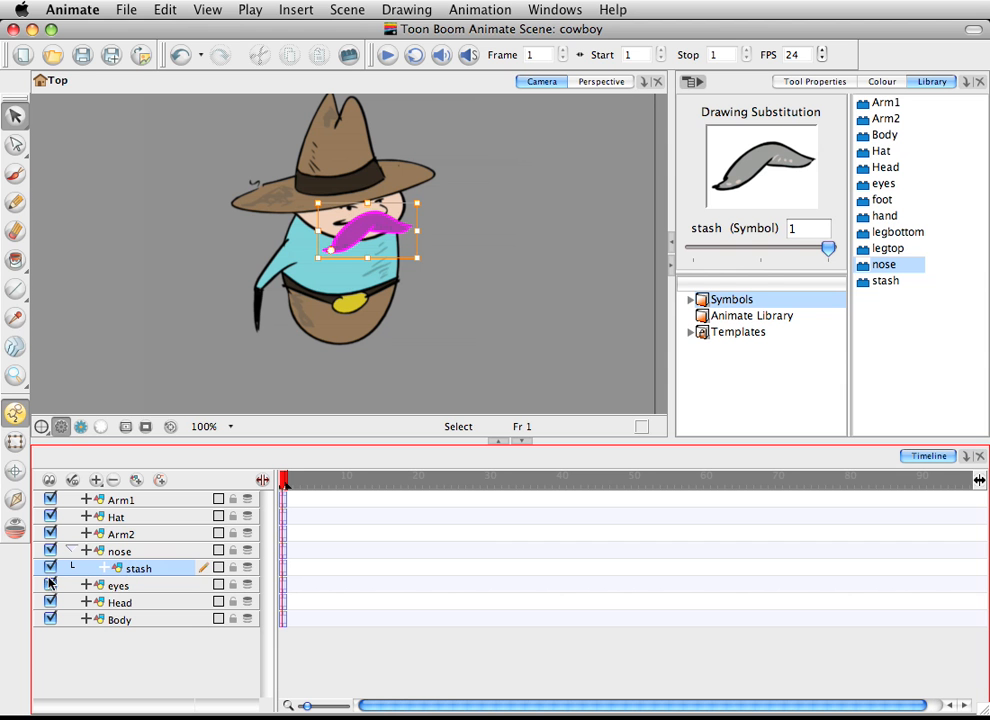
pyautogui.moveTo(135, 568)
pyautogui.mouseDown()
pyautogui.moveTo(85, 567)
pyautogui.moveTo(95, 575)
pyautogui.moveTo(76, 557)
pyautogui.moveTo(73, 567)
pyautogui.moveTo(76, 557)
pyautogui.moveTo(73, 566)
pyautogui.moveTo(125, 565)
pyautogui.moveTo(121, 543)
pyautogui.moveTo(80, 540)
pyautogui.moveTo(100, 566)
pyautogui.moveTo(80, 545)
pyautogui.mouseUp()
# - Add the legtop symbol above the nose layer and the legbottom symbol below the Body layer
pyautogui.click(119, 569)
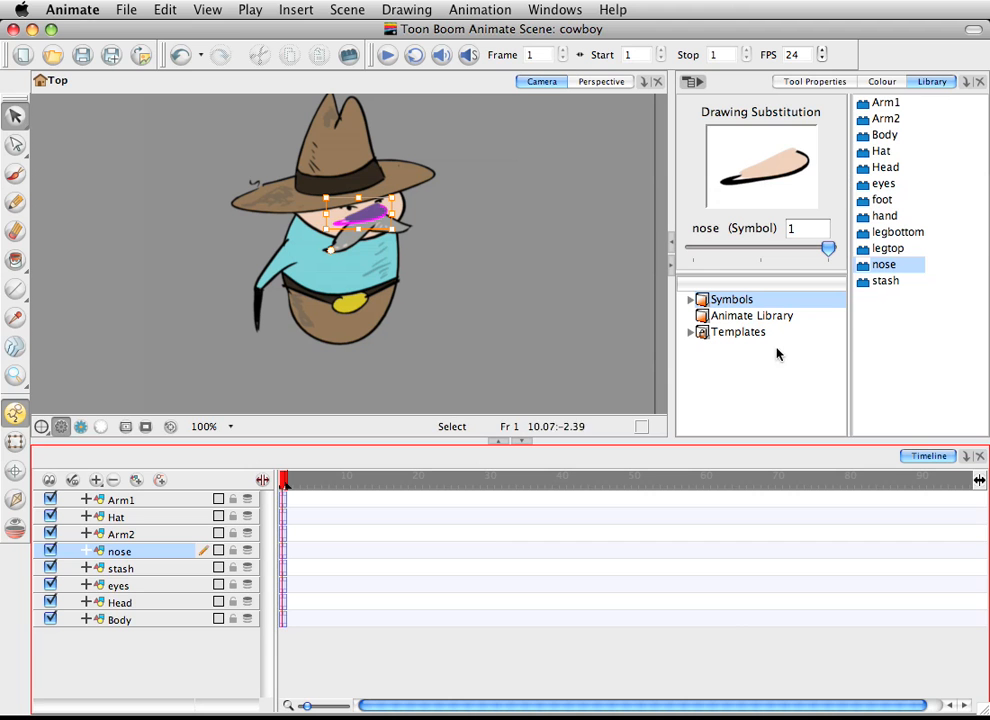
pyautogui.click(880, 248)
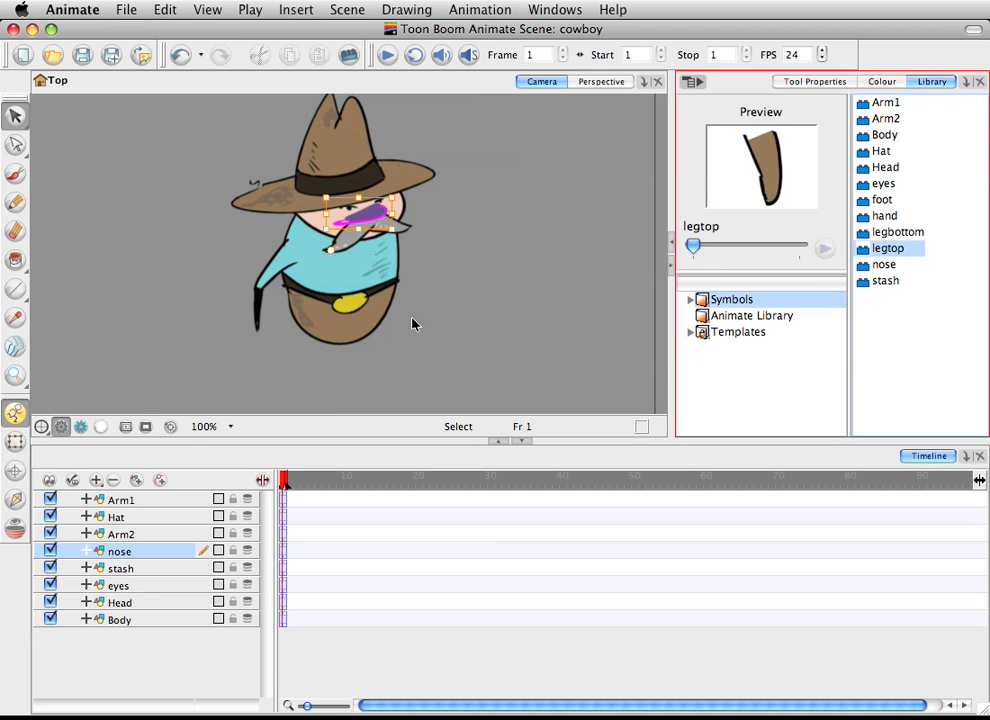
pyautogui.moveTo(412, 318); pyautogui.dragTo(412, 318)
pyautogui.moveTo(908, 225)
pyautogui.mouseDown()
pyautogui.moveTo(857, 255)
pyautogui.moveTo(430, 337)
pyautogui.moveTo(444, 347)
pyautogui.mouseUp()
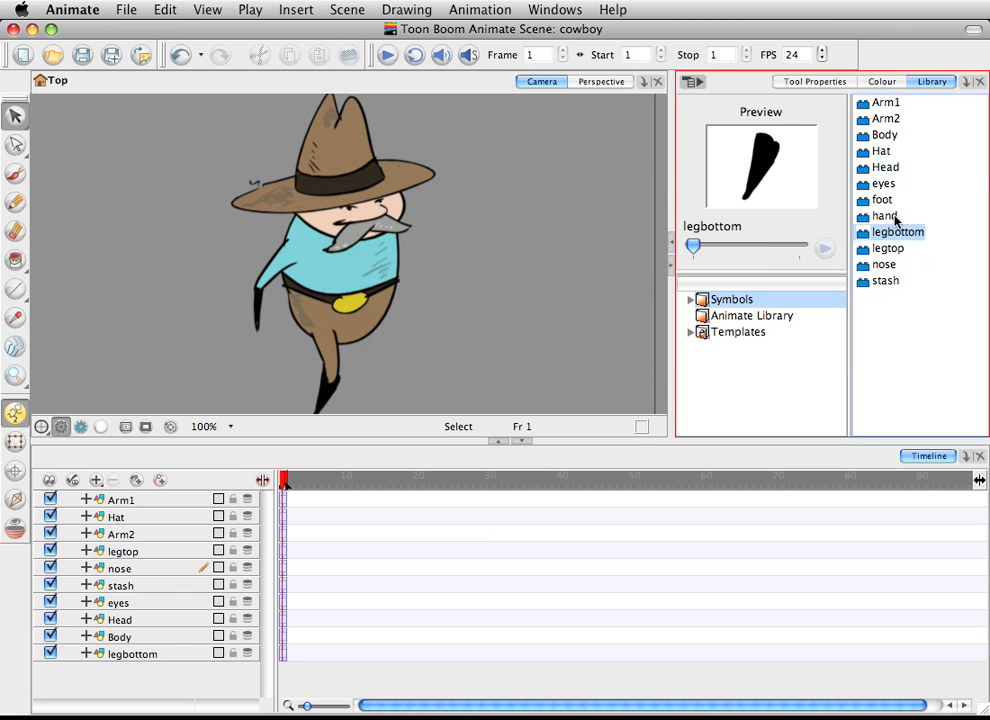
# - Add the foot symbol below the legbottom layer and the hand symbol below foot, and enlarge the drawing view slightly
pyautogui.moveTo(880, 200); pyautogui.dragTo(482, 325)
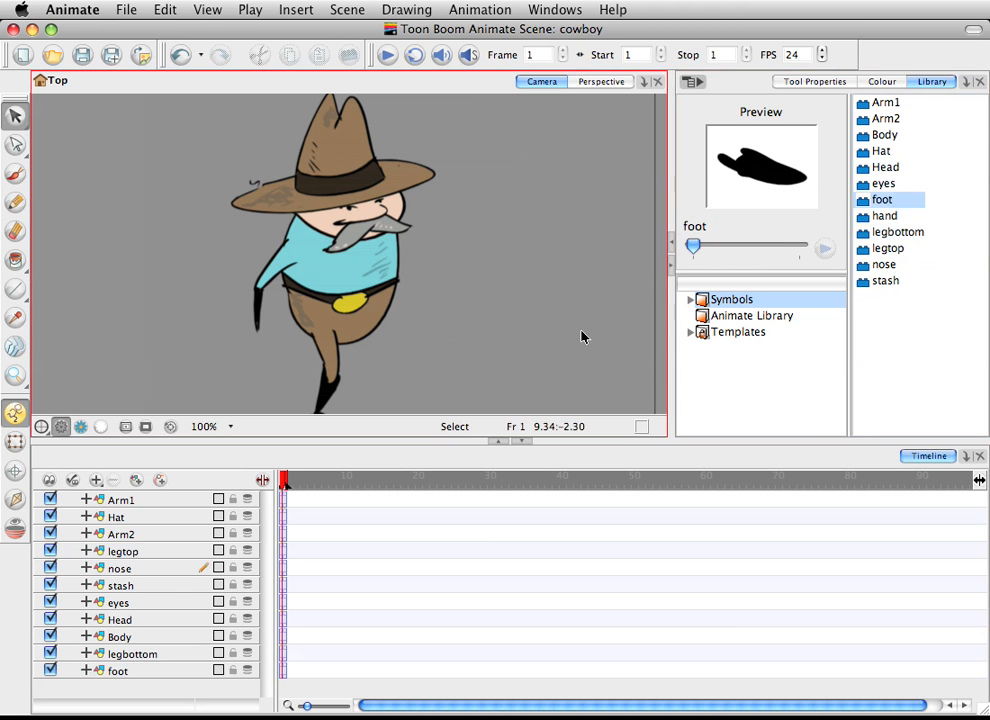
pyautogui.moveTo(402, 438); pyautogui.dragTo(402, 451)
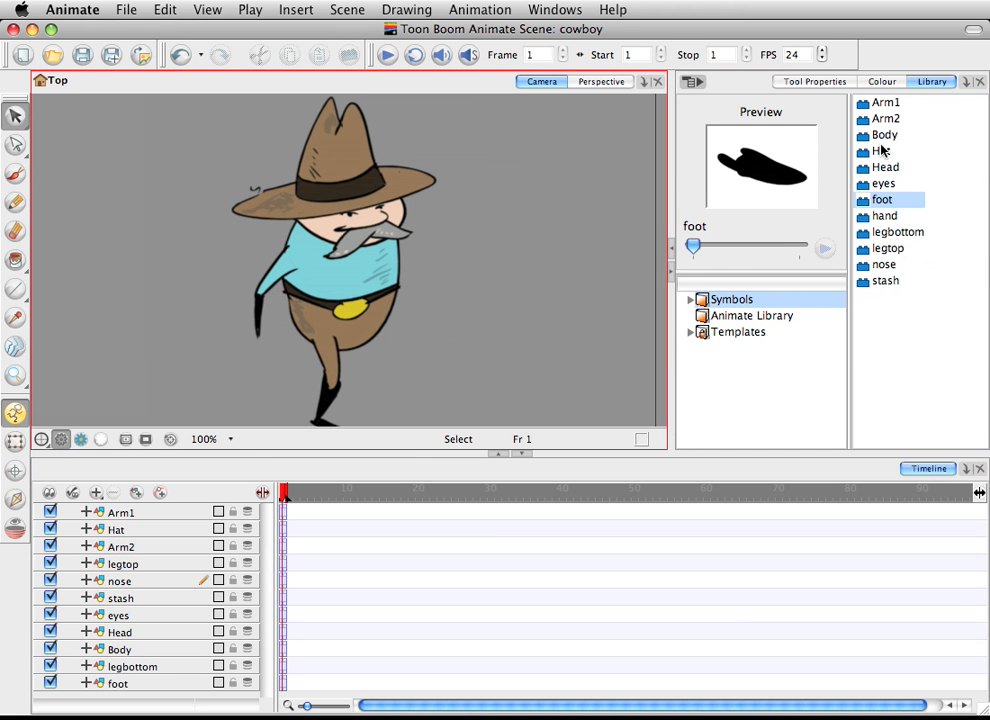
pyautogui.moveTo(884, 216); pyautogui.dragTo(503, 314)
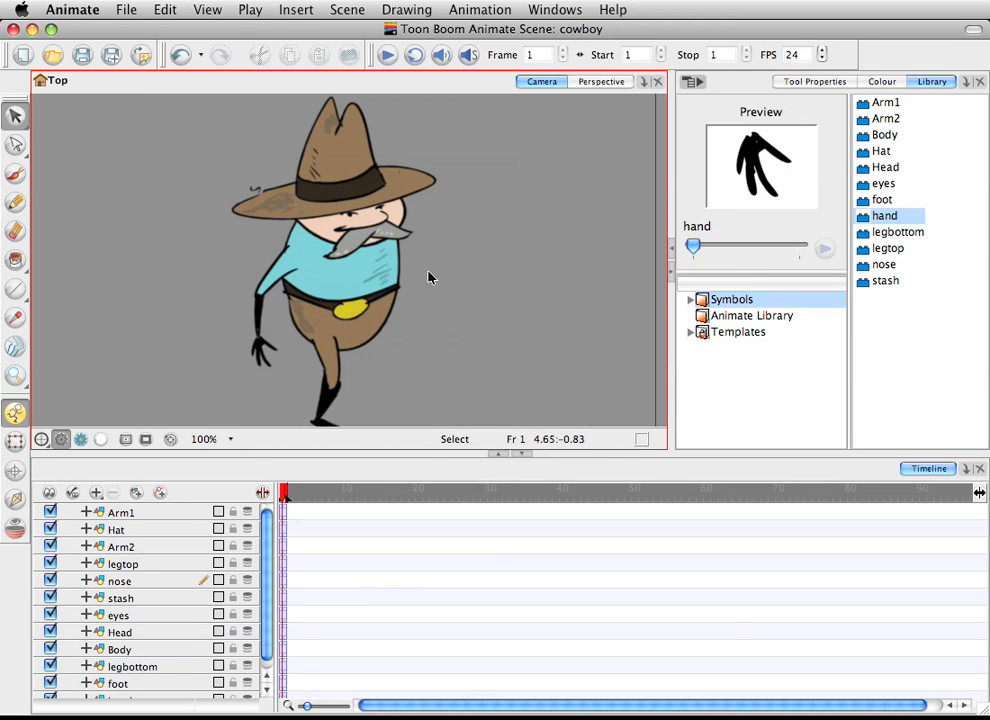
pyautogui.click(392, 282)
pyautogui.click(512, 263)
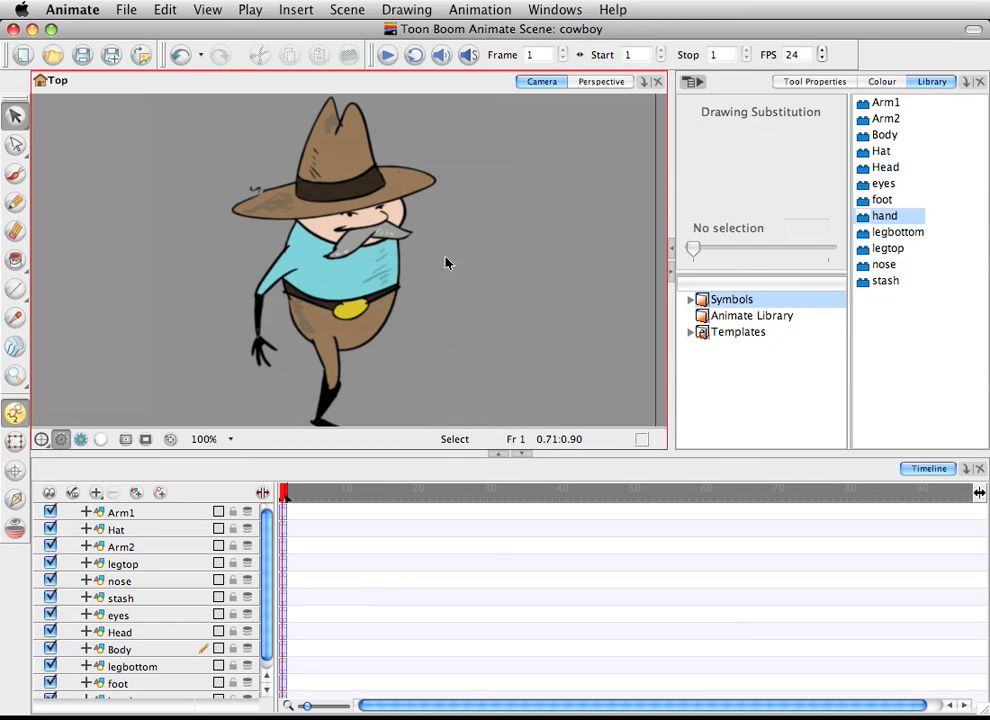
# - Open the Hat symbol to examine its inner layer and timeline, and return to the top level of the scene
pyautogui.click(322, 164)
pyautogui.doubleClick(338, 161)
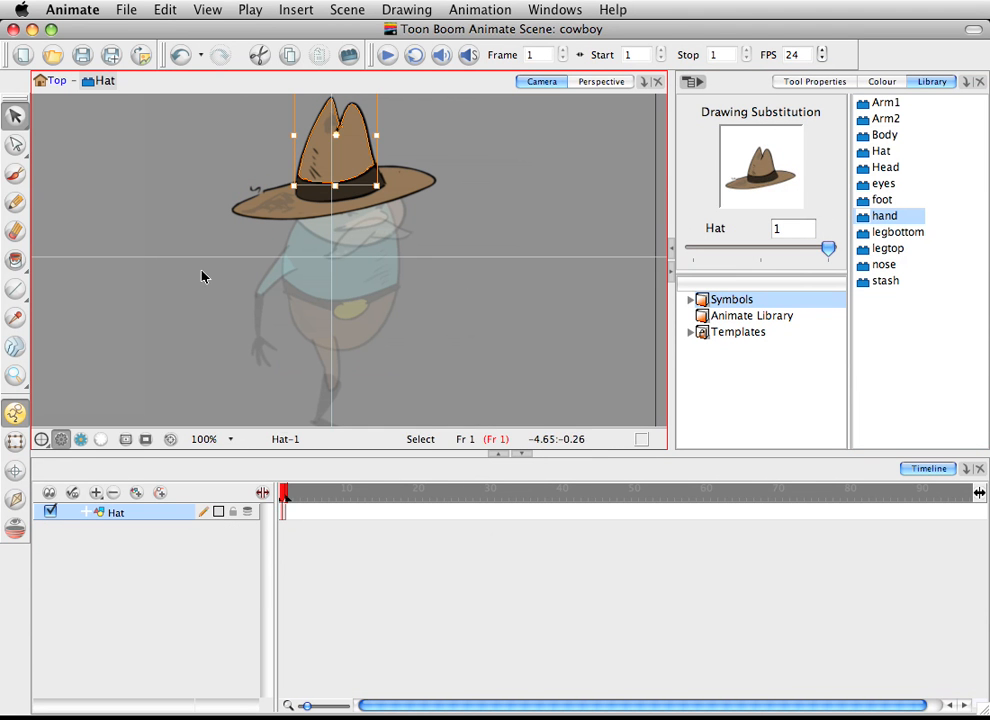
pyautogui.click(193, 294)
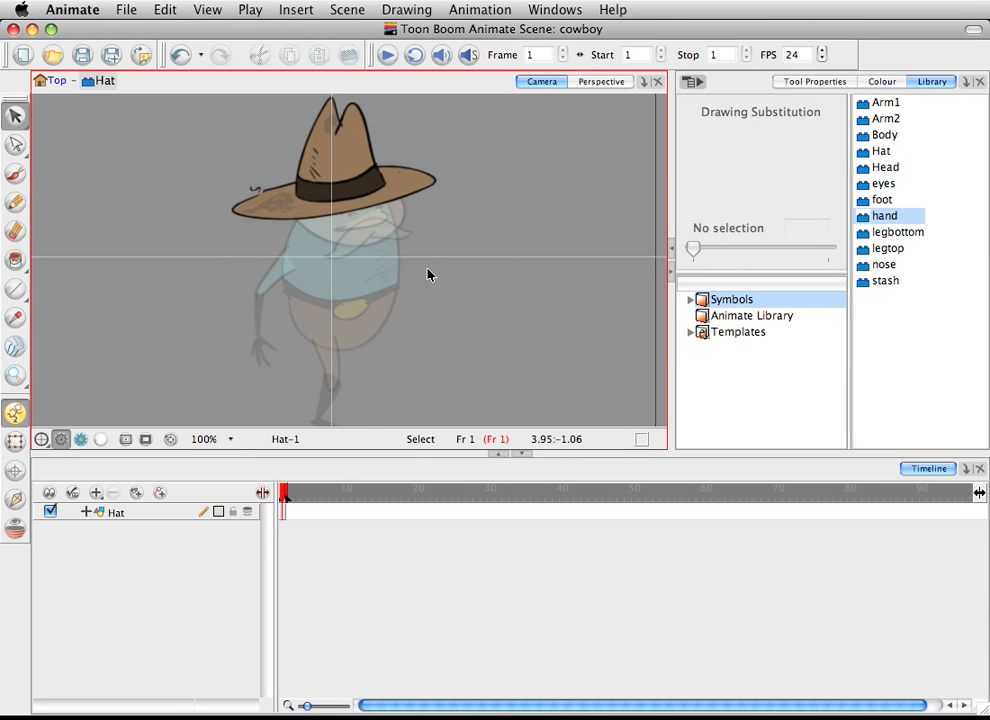
pyautogui.click(57, 81)
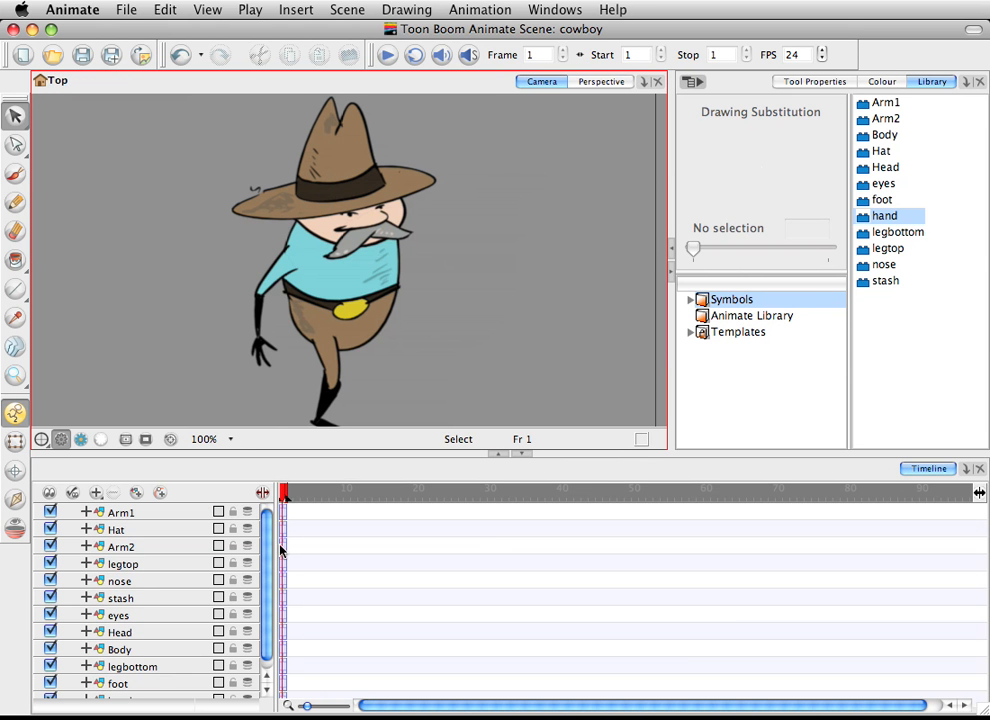
# - Try nesting the eyes symbol inside the Hat symbol, undo it, and return to the top level
pyautogui.click(325, 146)
pyautogui.doubleClick(325, 146)
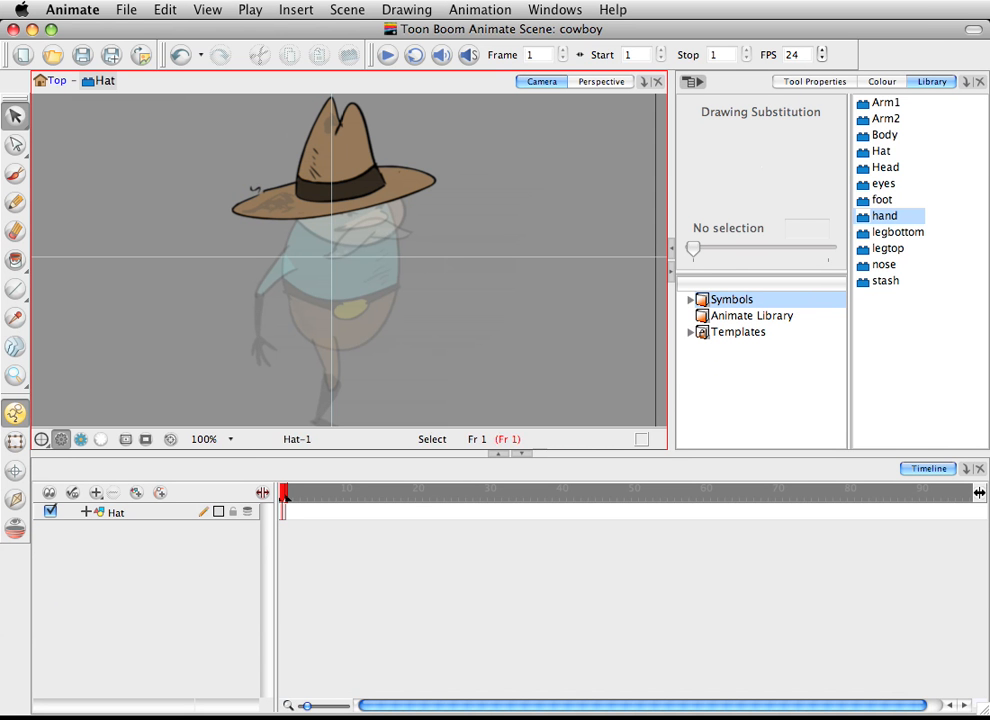
pyautogui.click(898, 151)
pyautogui.moveTo(883, 183); pyautogui.dragTo(408, 321)
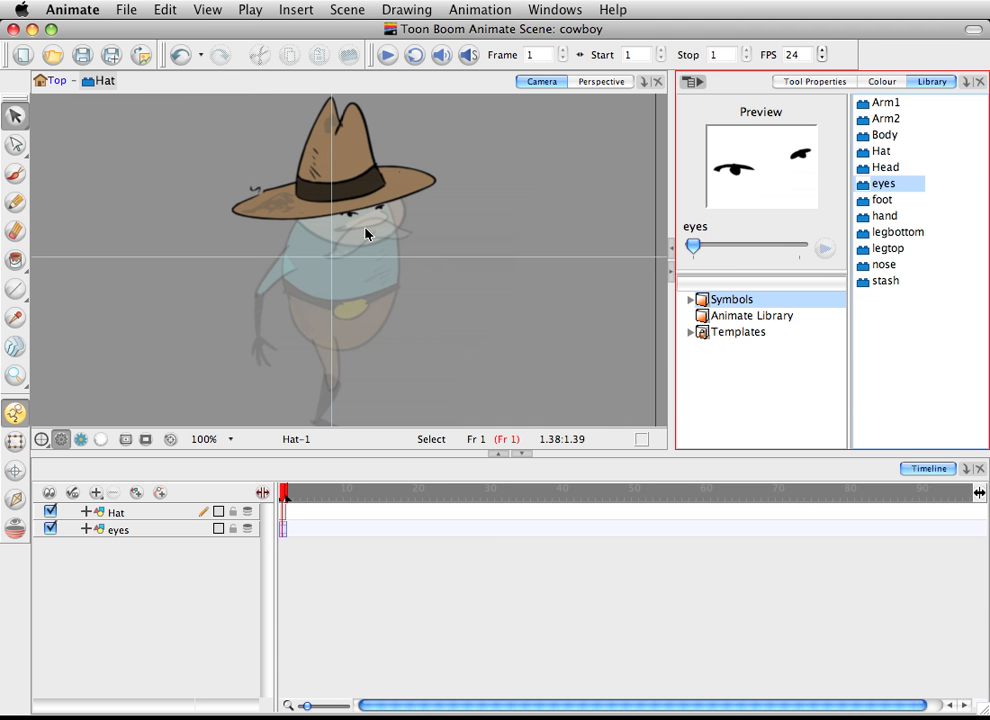
pyautogui.hotkey('ctrl', 'z')
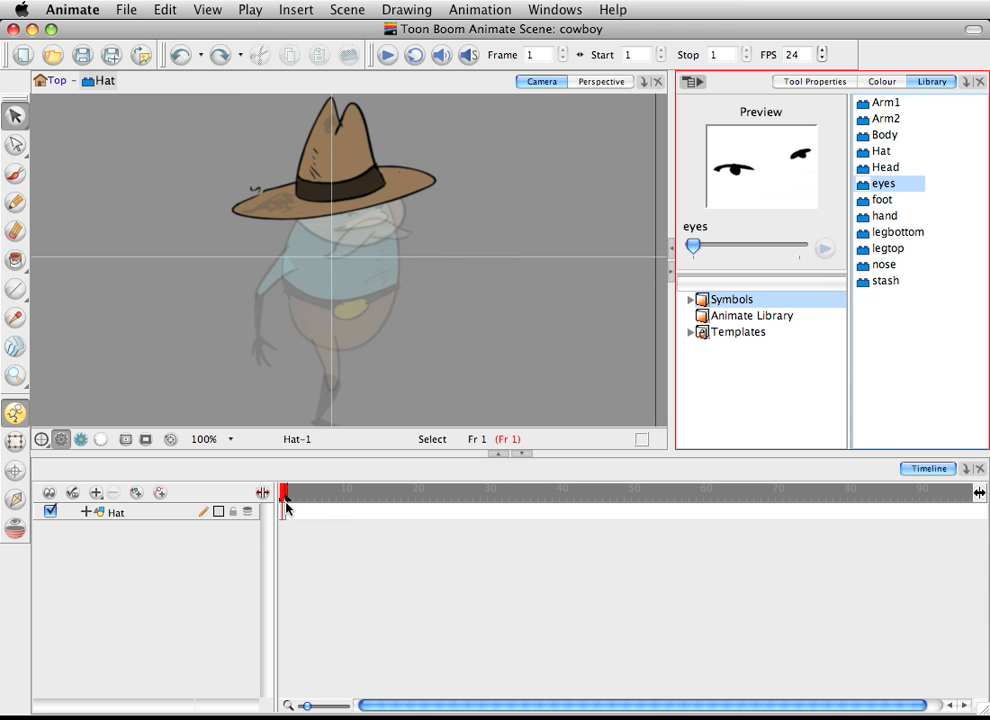
pyautogui.click(285, 510)
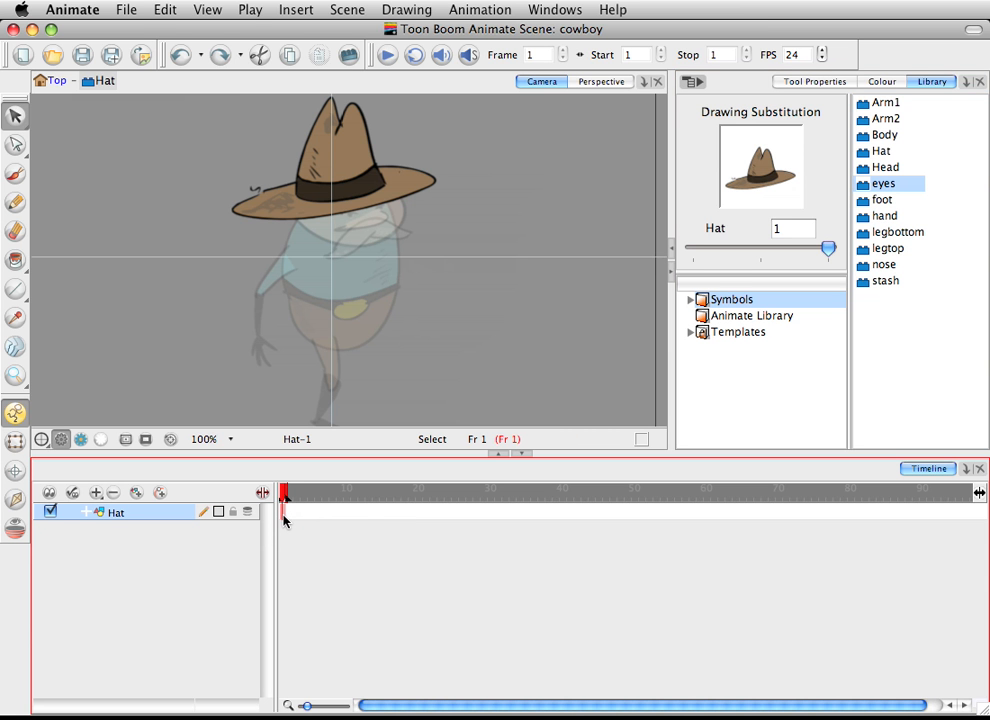
pyautogui.click(52, 80)
# - Select the Hat symbol on the character and examine its frame number in the drawing substitution preview
pyautogui.click(283, 194)
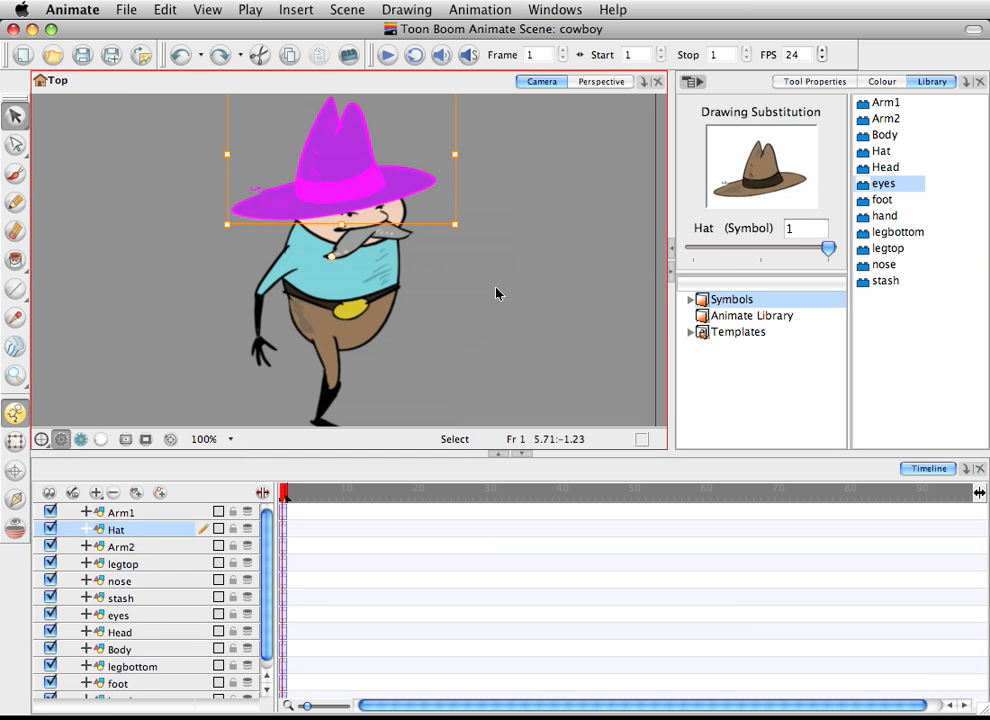
pyautogui.click(796, 236)
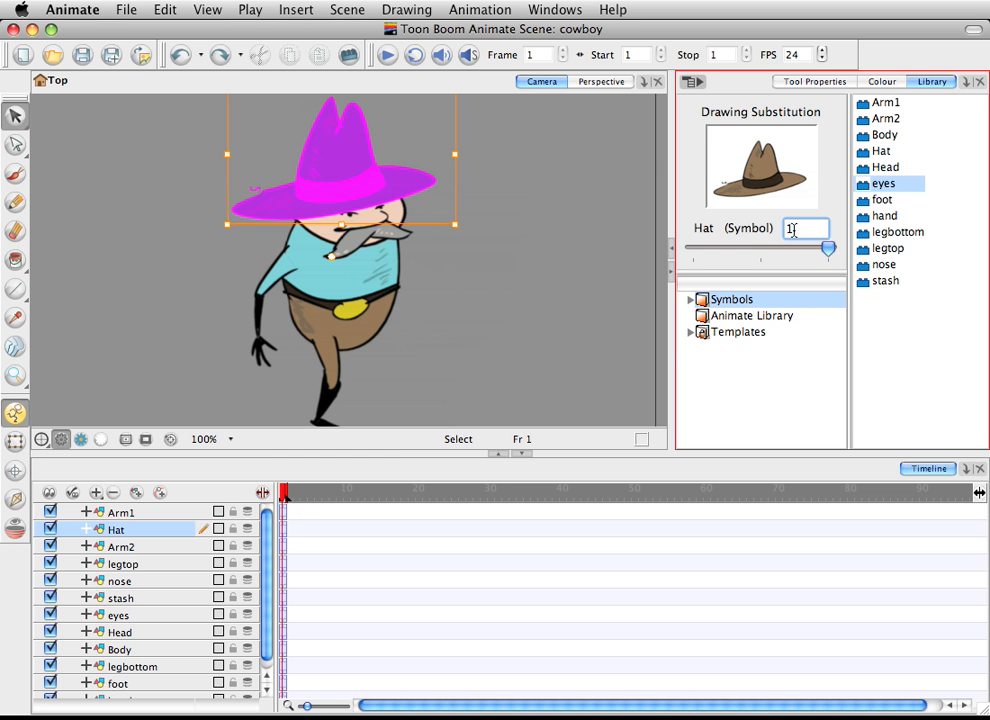
pyautogui.moveTo(794, 229); pyautogui.dragTo(762, 243)
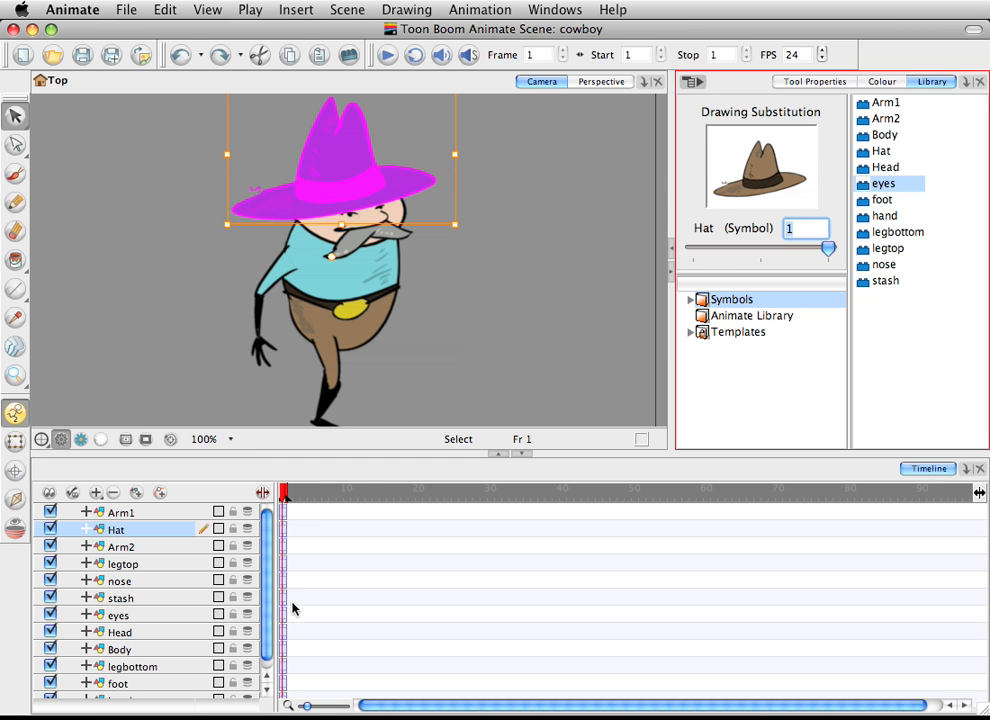
# - Extend the scene length to 60 frames, keep the playhead on frame 1, and clear the selection
pyautogui.moveTo(290, 506)
pyautogui.mouseDown()
pyautogui.moveTo(515, 518)
pyautogui.moveTo(710, 500)
pyautogui.mouseUp()
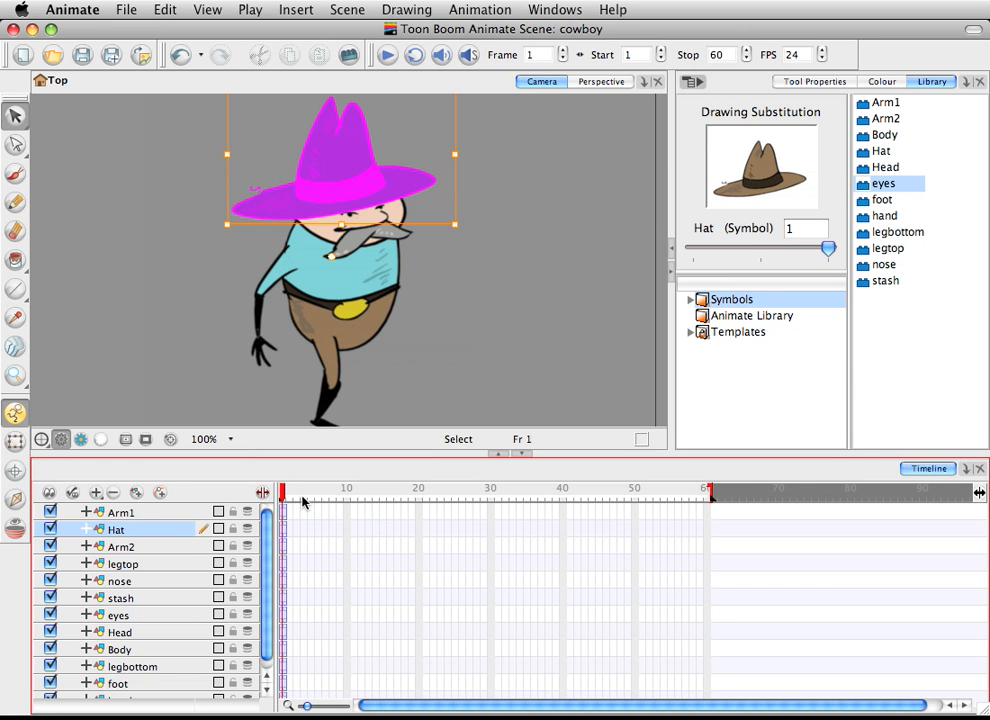
pyautogui.moveTo(303, 504); pyautogui.dragTo(282, 500)
pyautogui.click(302, 238)
pyautogui.click(530, 327)
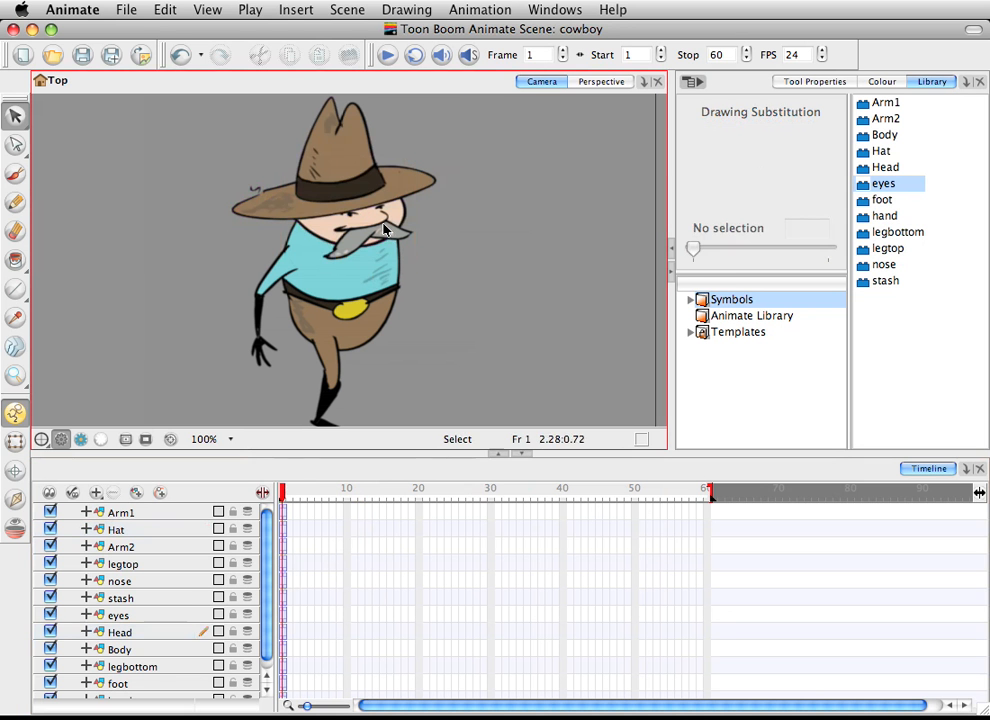
# - Open the Arm1 symbol for editing and extend its internal timeline to 2 frames
pyautogui.click(385, 230)
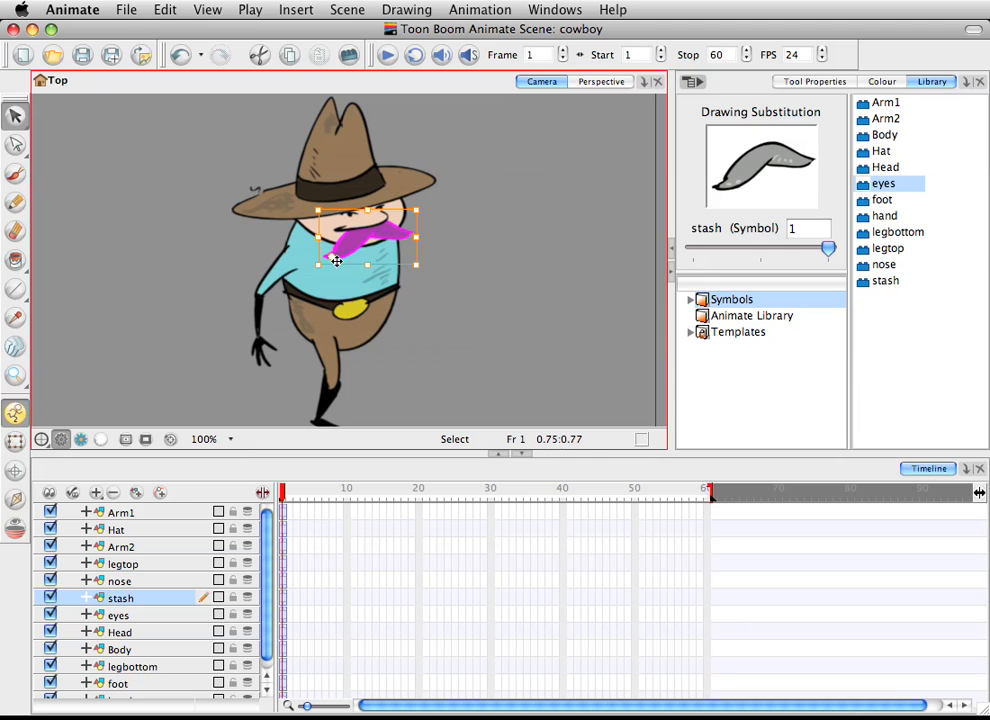
pyautogui.click(276, 274)
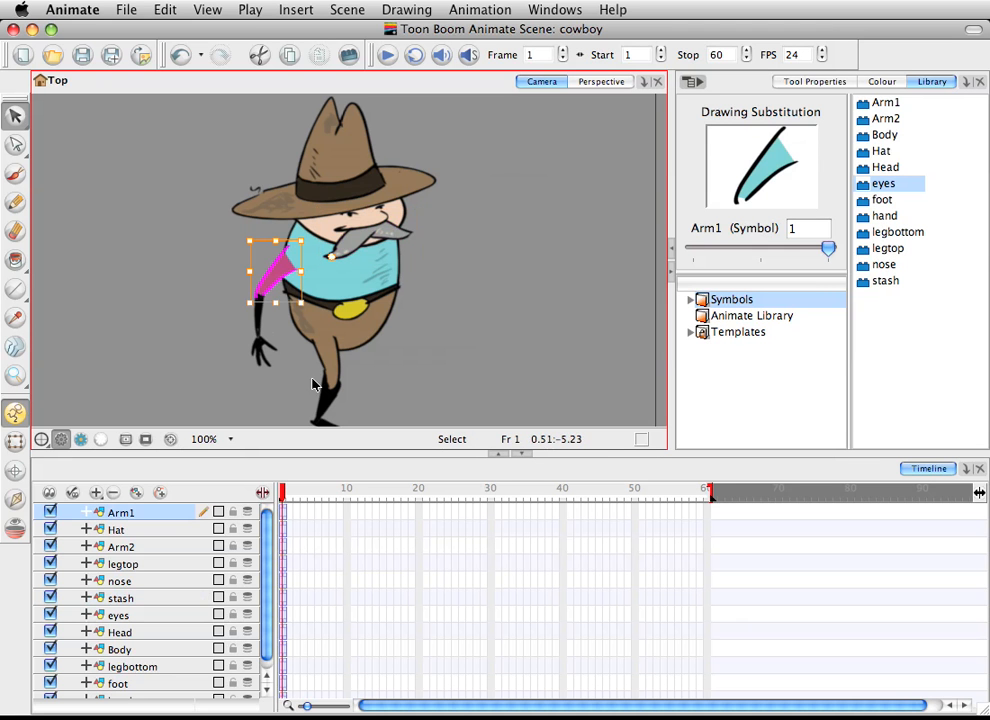
pyautogui.doubleClick(275, 282)
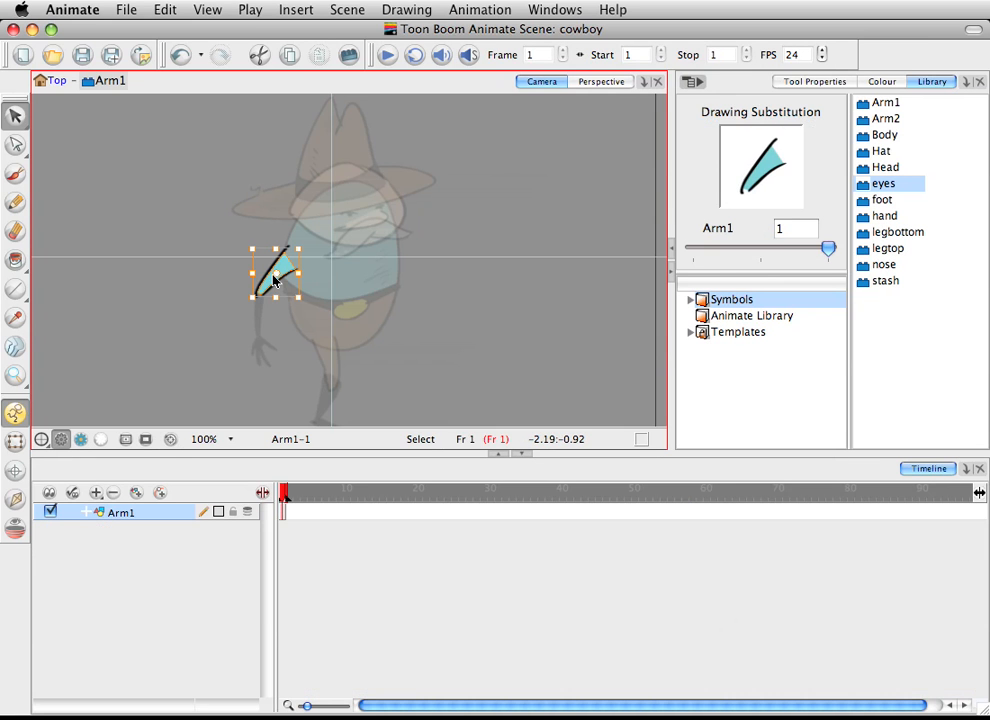
pyautogui.click(357, 348)
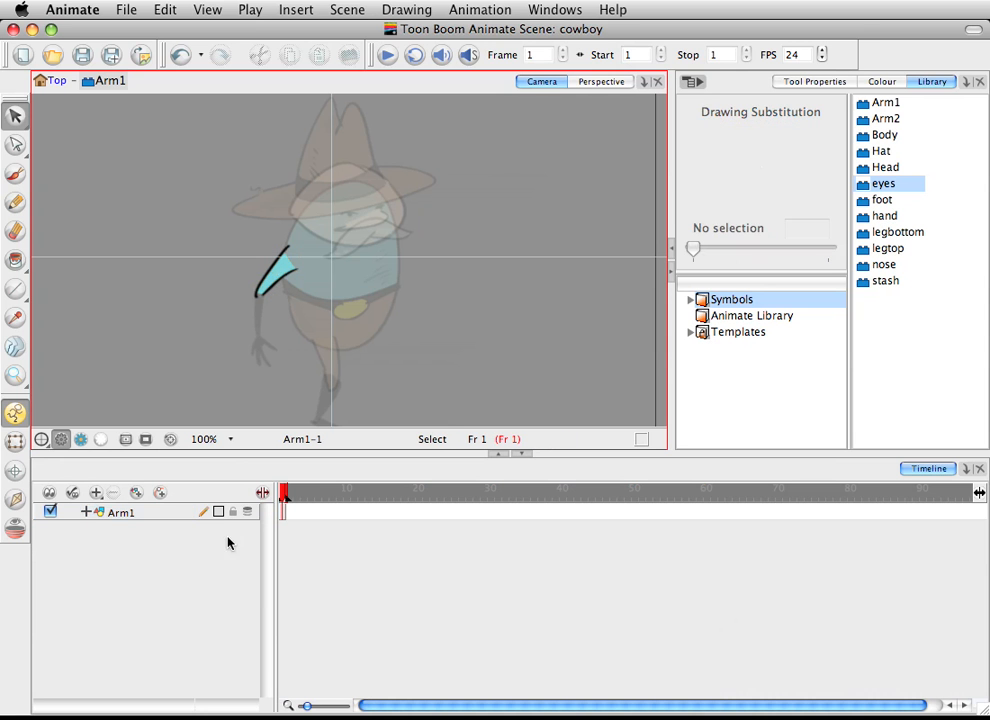
pyautogui.click(285, 507)
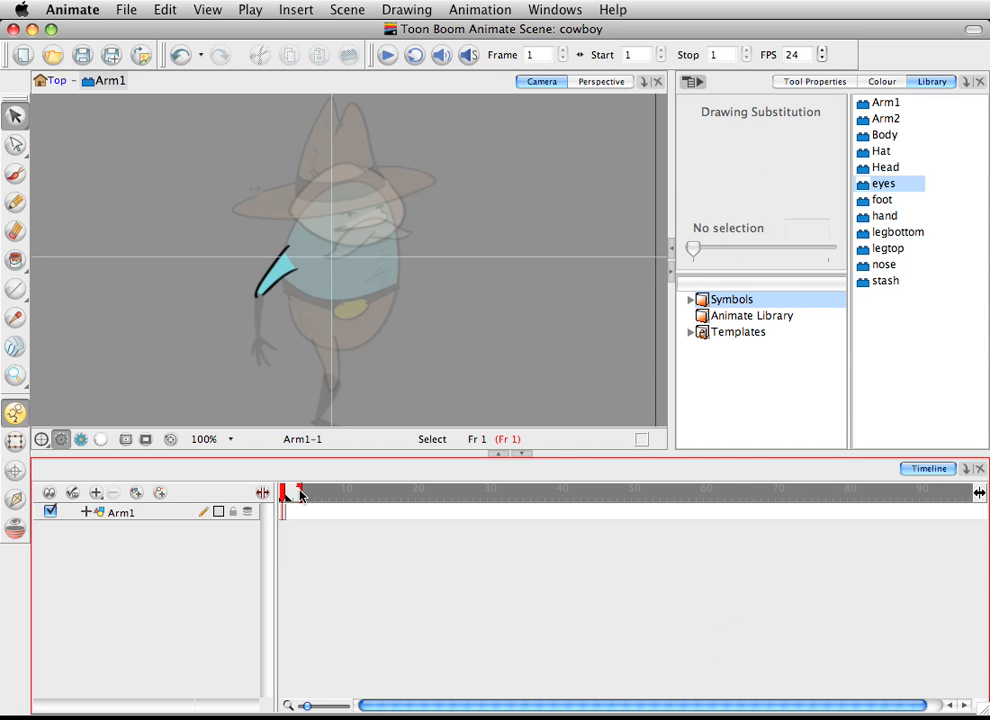
pyautogui.moveTo(300, 494); pyautogui.dragTo(290, 492)
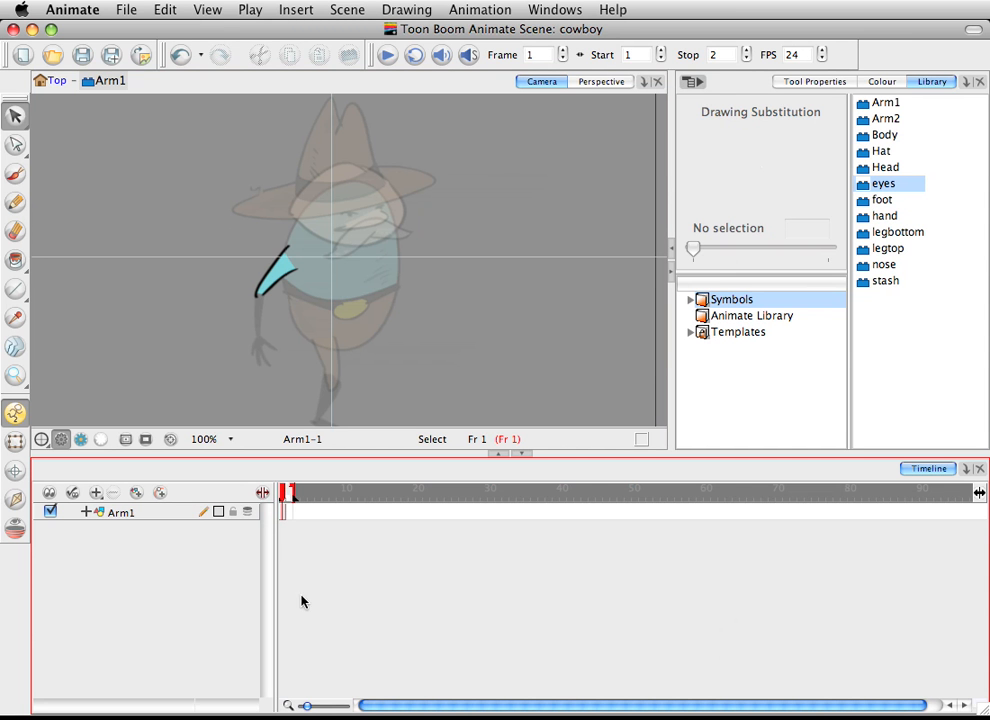
pyautogui.moveTo(306, 707)
pyautogui.mouseDown()
pyautogui.moveTo(320, 707)
pyautogui.moveTo(309, 706)
pyautogui.mouseUp()
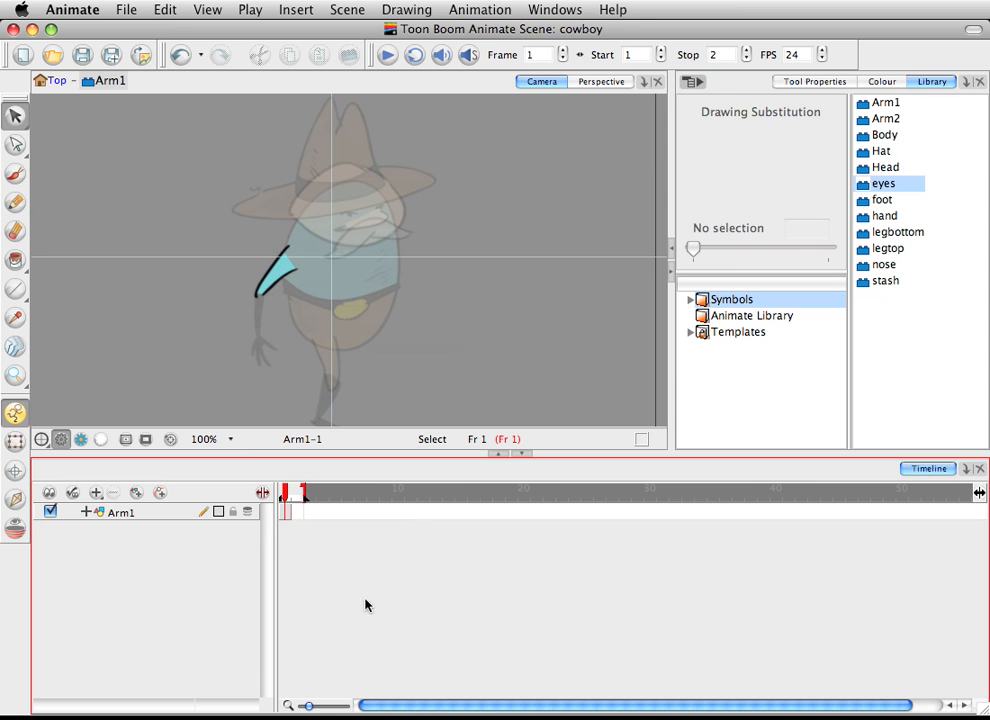
# - Extend the exposure of the Arm1 drawing to frame 2 inside the symbol
pyautogui.click(298, 513)
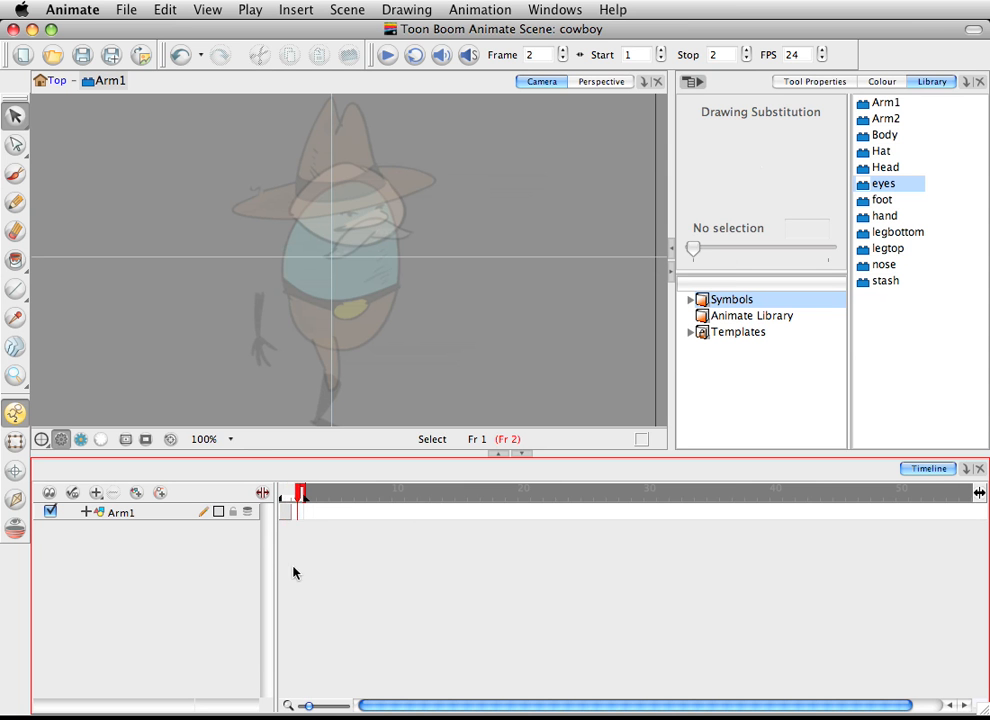
pyautogui.click(285, 513)
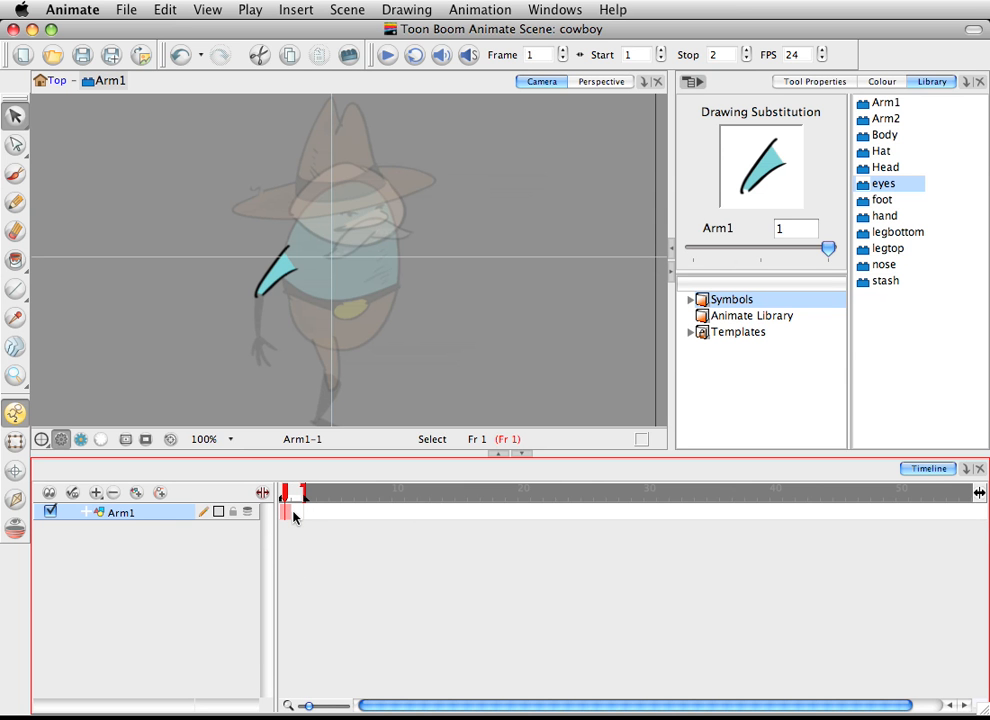
pyautogui.click(296, 514)
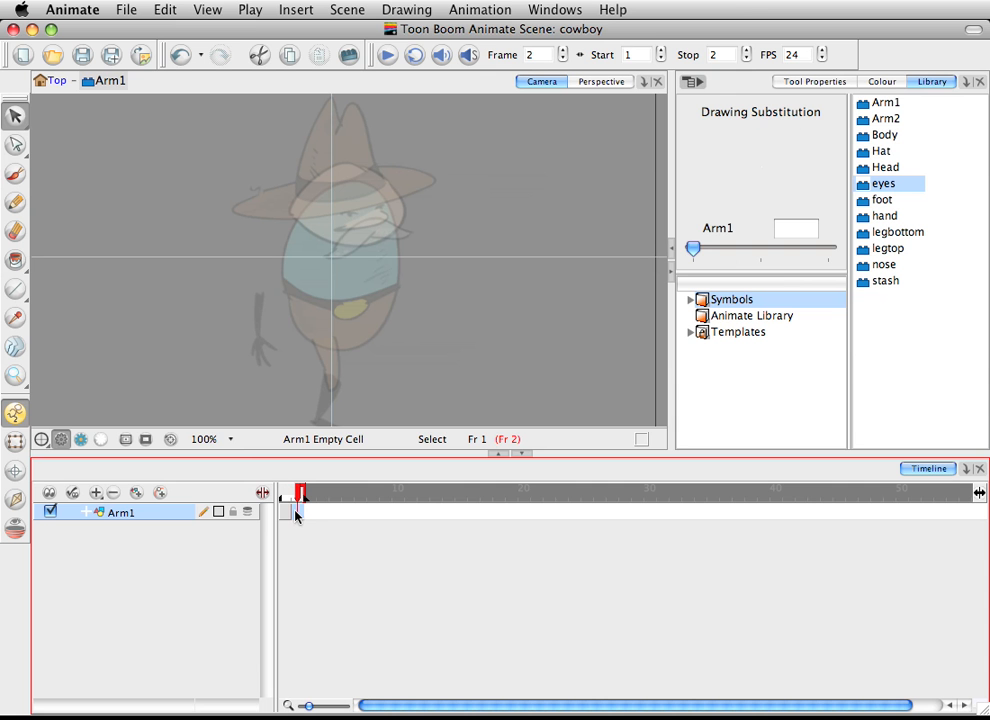
pyautogui.press('F5')
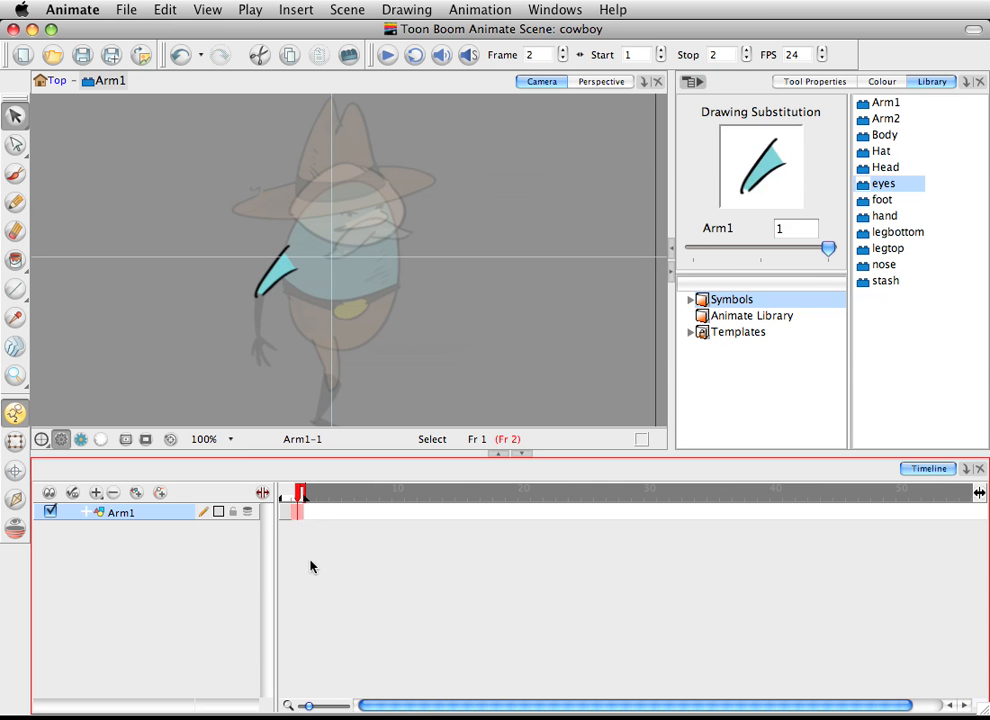
pyautogui.click(310, 568)
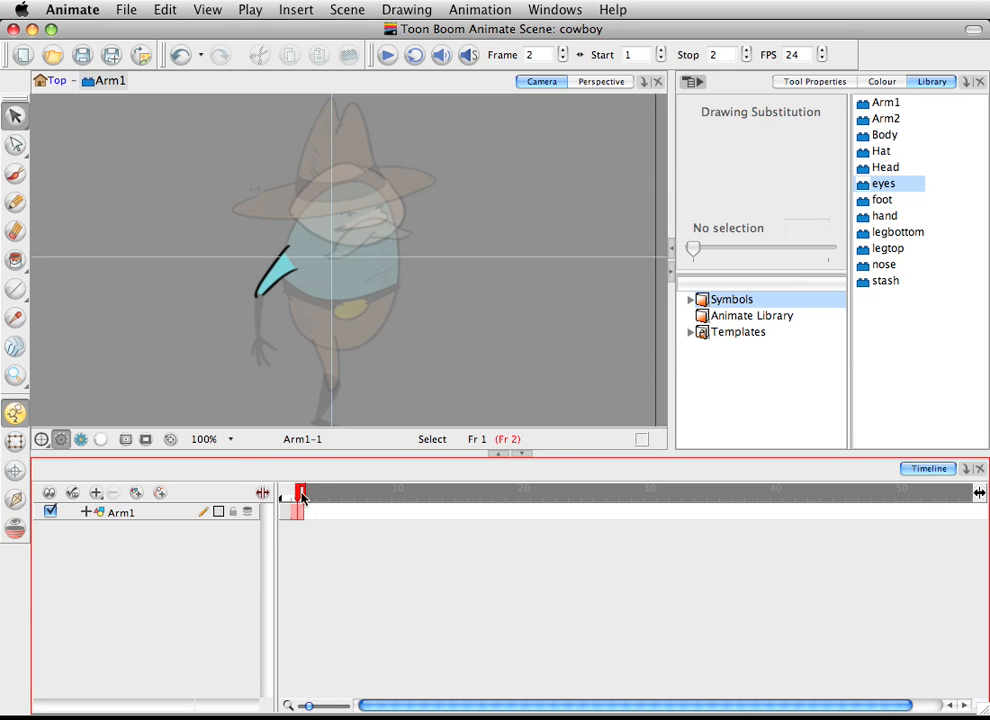
pyautogui.moveTo(293, 492)
pyautogui.mouseDown()
pyautogui.moveTo(295, 509)
pyautogui.moveTo(276, 492)
pyautogui.moveTo(297, 494)
pyautogui.mouseUp()
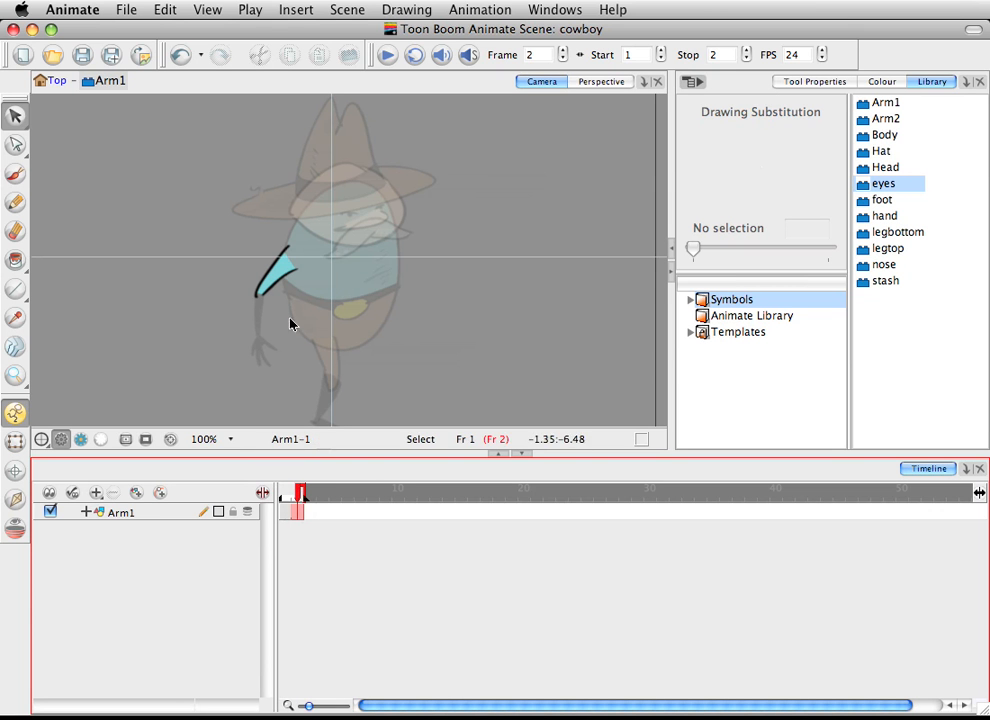
# - Select the complete arm artwork on frame 2 and duplicate its drawing as a separate copy
pyautogui.click(285, 512)
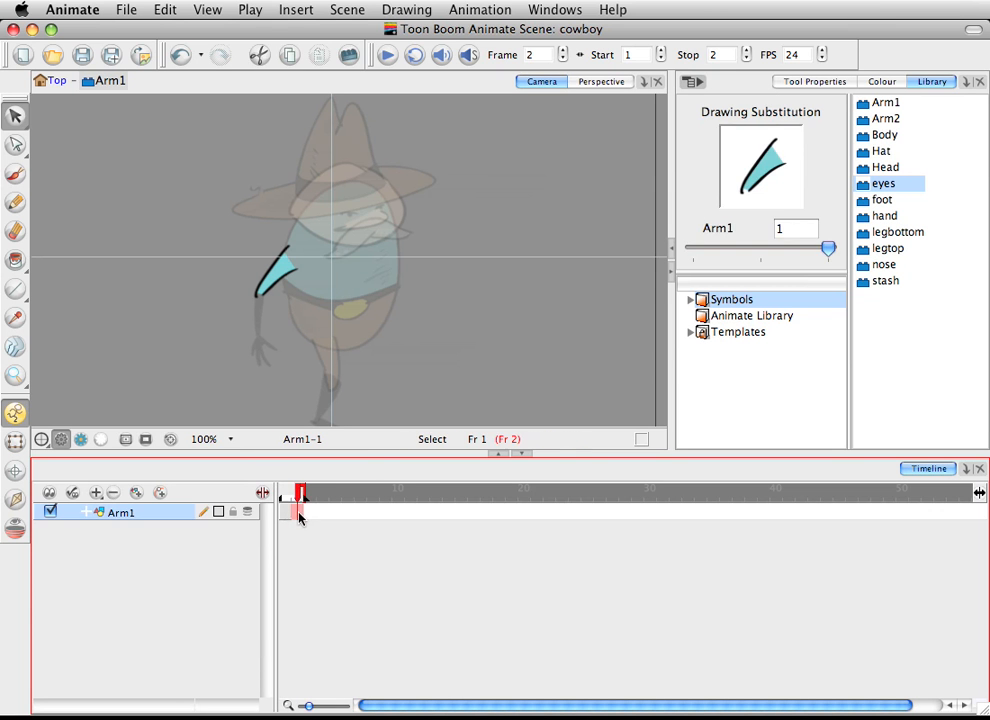
pyautogui.click(259, 265)
pyautogui.click(274, 278)
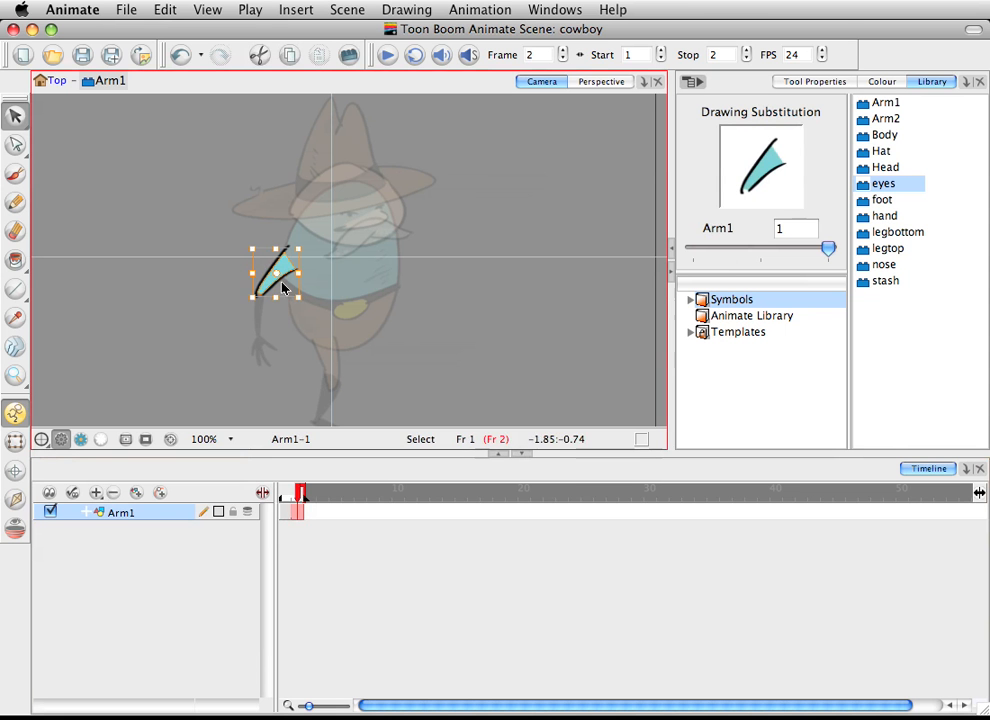
pyautogui.moveTo(212, 212); pyautogui.dragTo(370, 356)
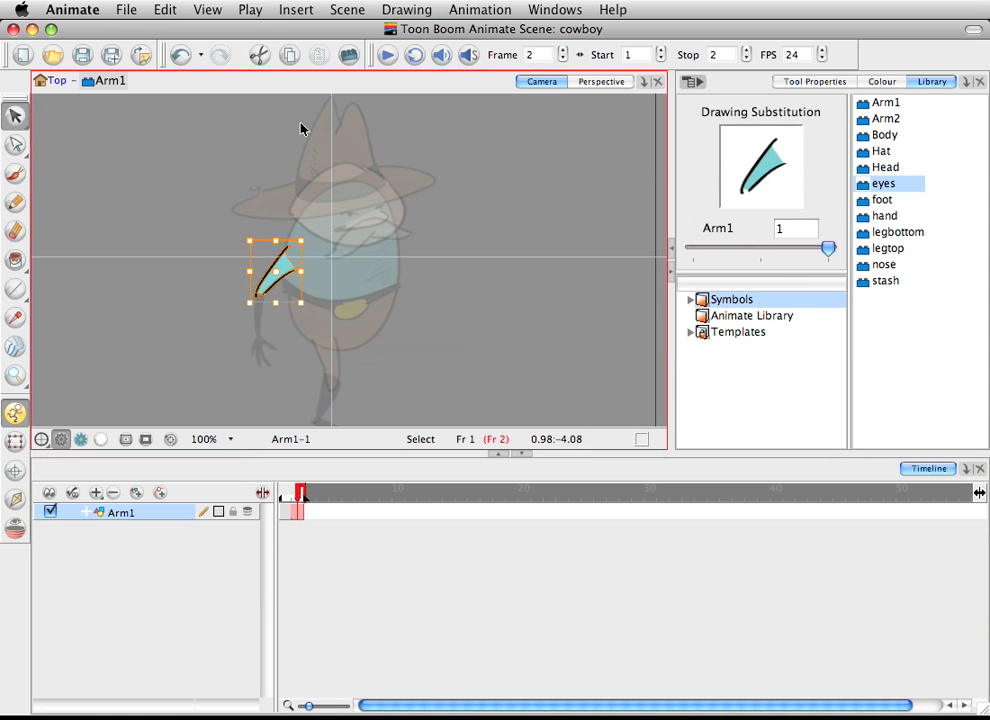
pyautogui.click(295, 6)
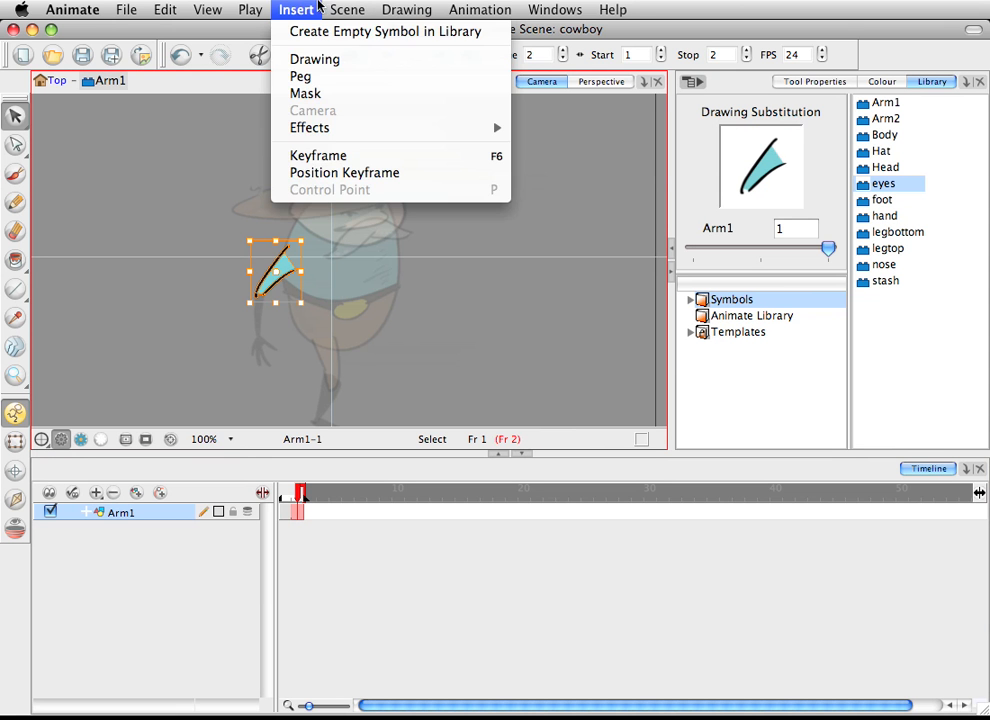
pyautogui.moveTo(338, 7)
pyautogui.moveTo(407, 6)
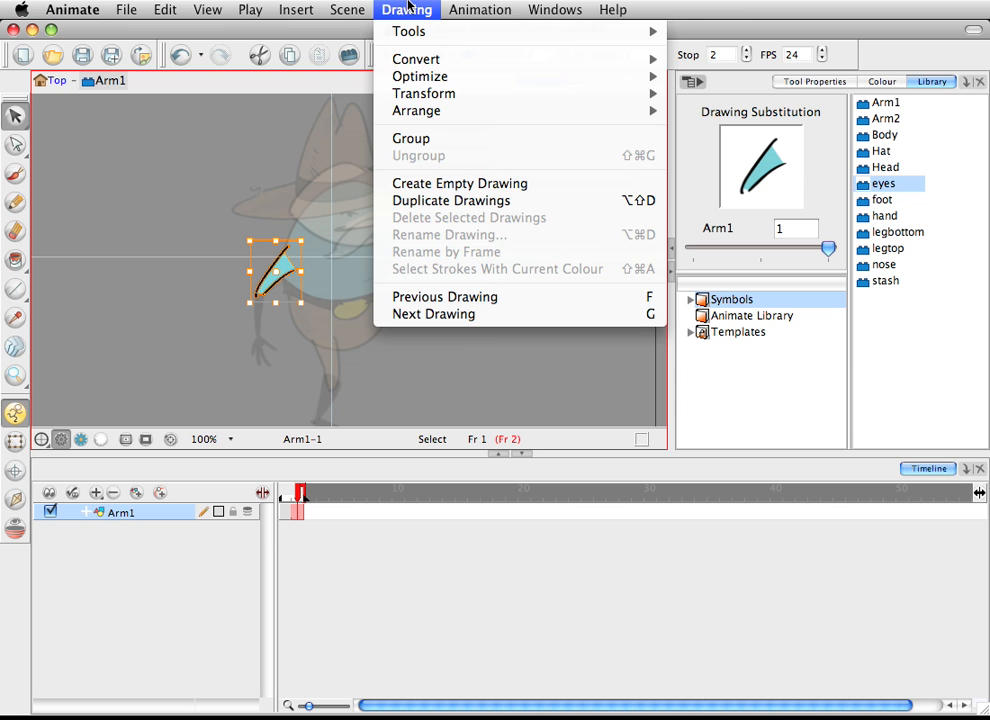
pyautogui.click(455, 201)
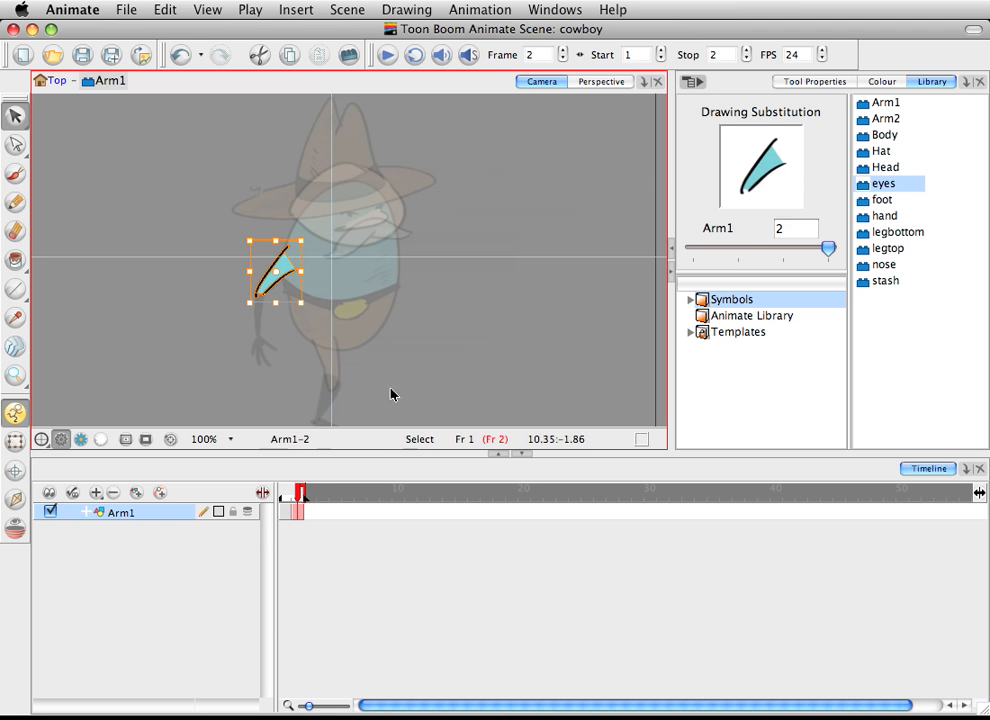
# - Compare the Arm1 drawings on frames 1 and 2, then select the arm's fill on frame 2
pyautogui.click(287, 500)
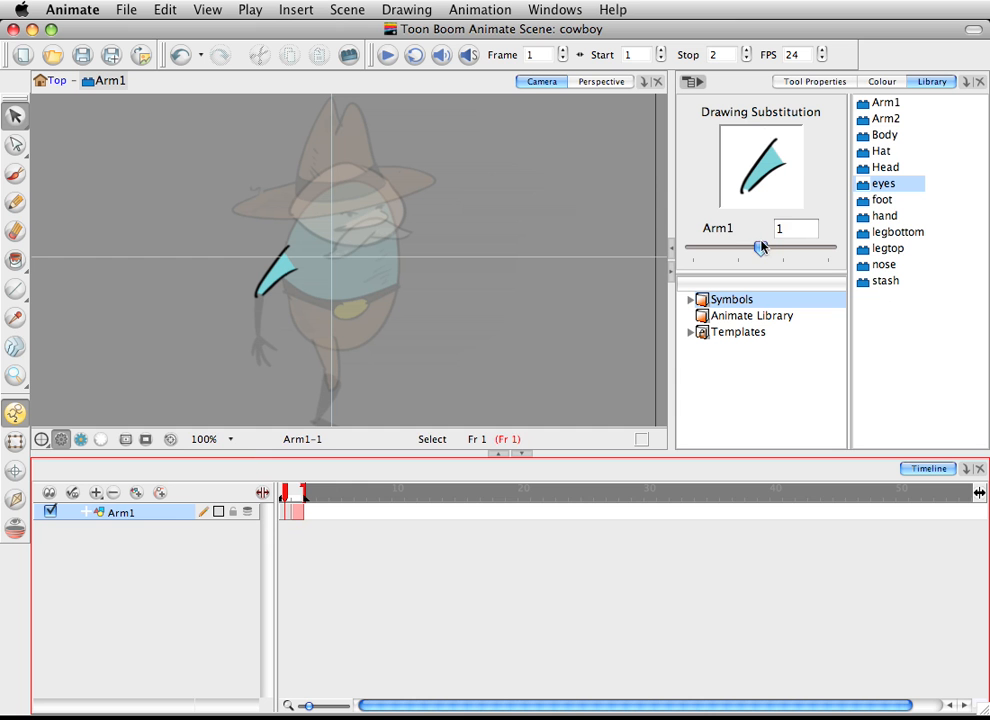
pyautogui.moveTo(760, 248); pyautogui.dragTo(829, 248)
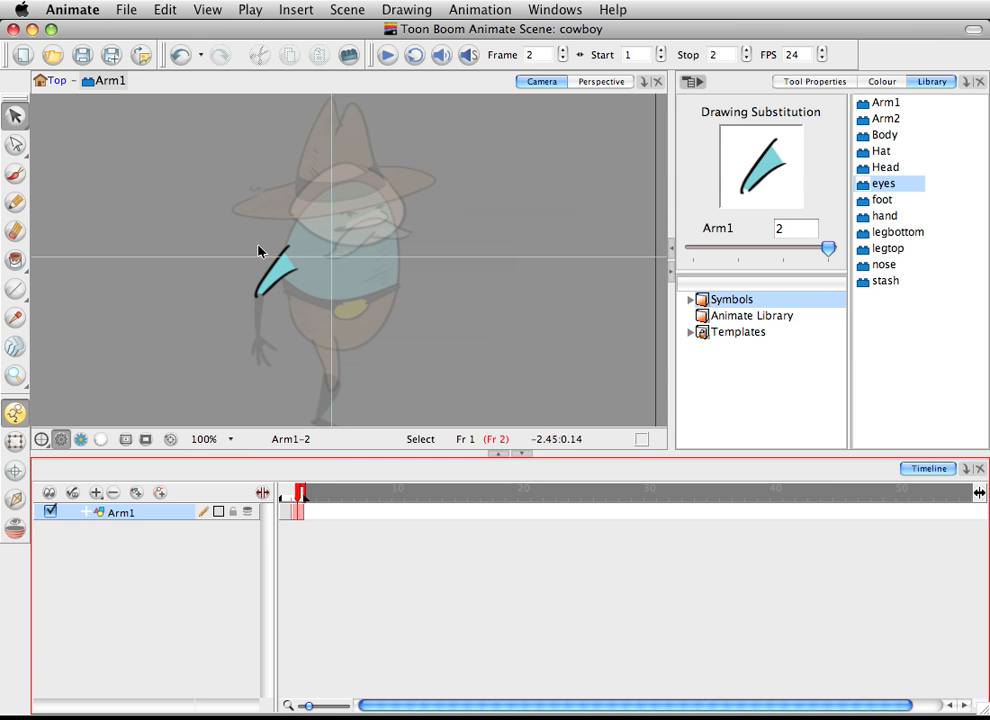
pyautogui.click(280, 266)
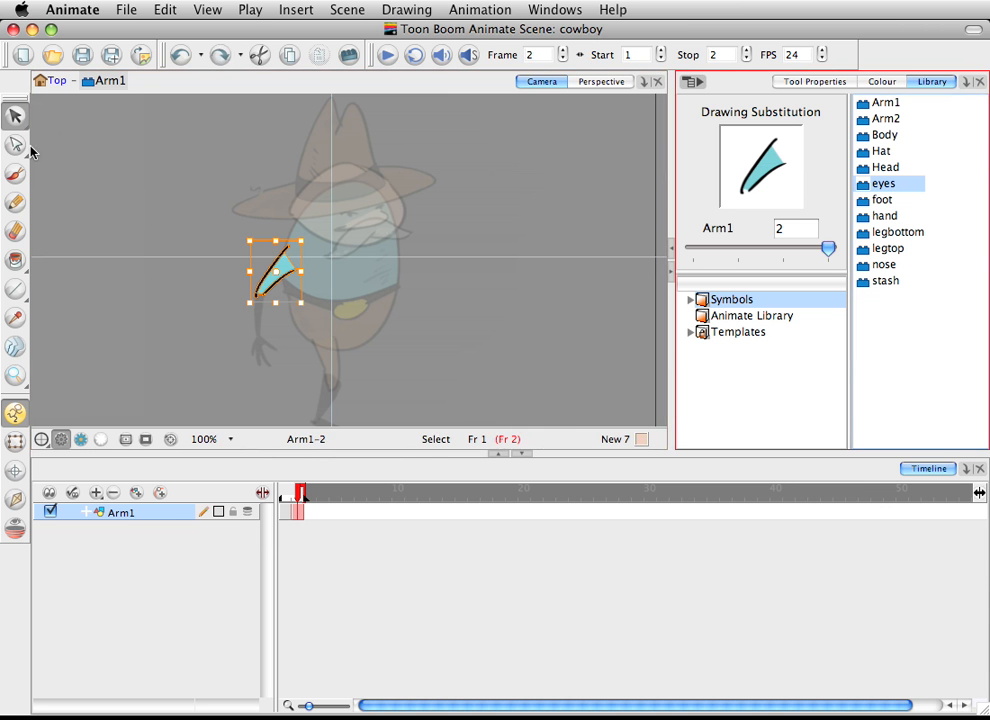
# - Bend the arm drawing on frame 2 into a curve with the Perspective tool, pulling its upper-left corner outward and lower-right corner inward
pyautogui.click(16, 145)
pyautogui.click(24, 148)
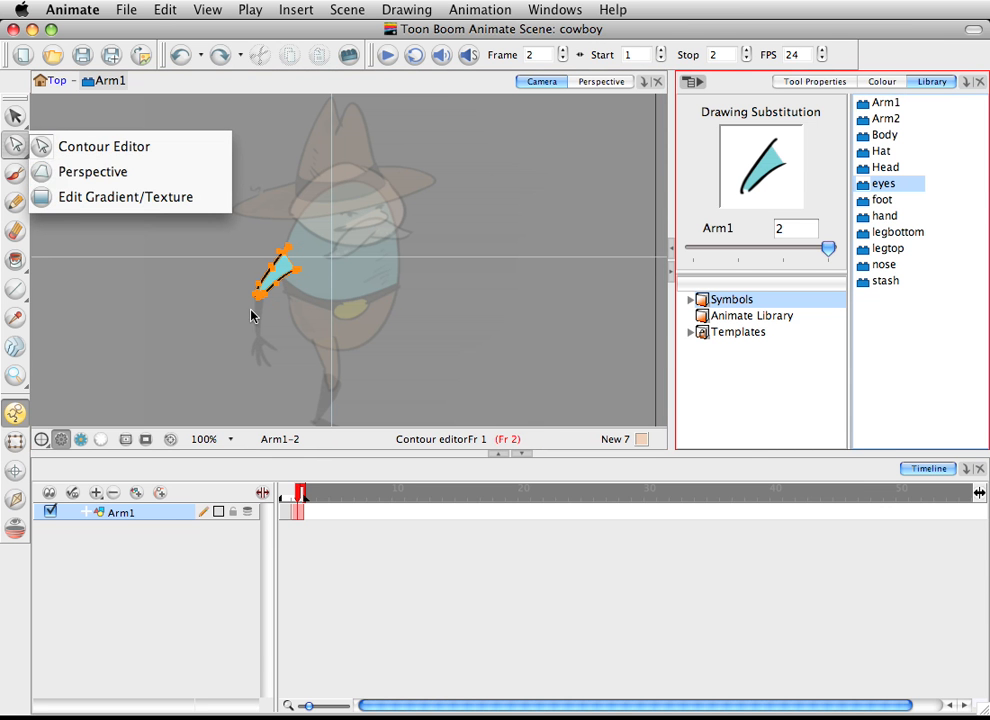
pyautogui.click(144, 185)
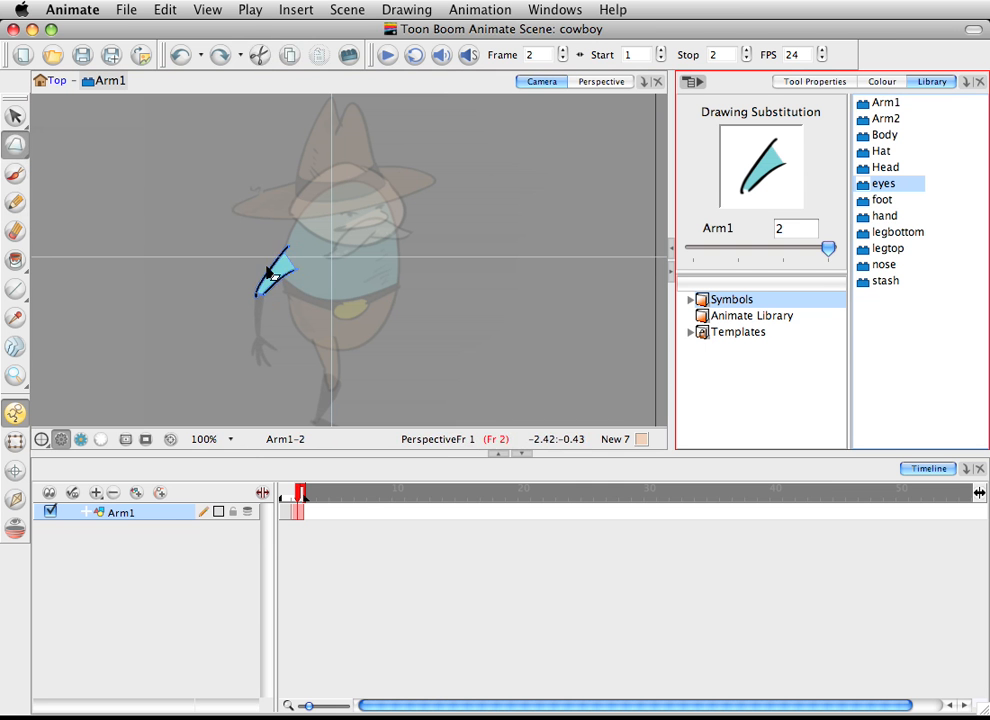
pyautogui.moveTo(273, 277)
pyautogui.mouseDown()
pyautogui.moveTo(262, 276)
pyautogui.moveTo(270, 272)
pyautogui.mouseUp()
pyautogui.press('super+z')
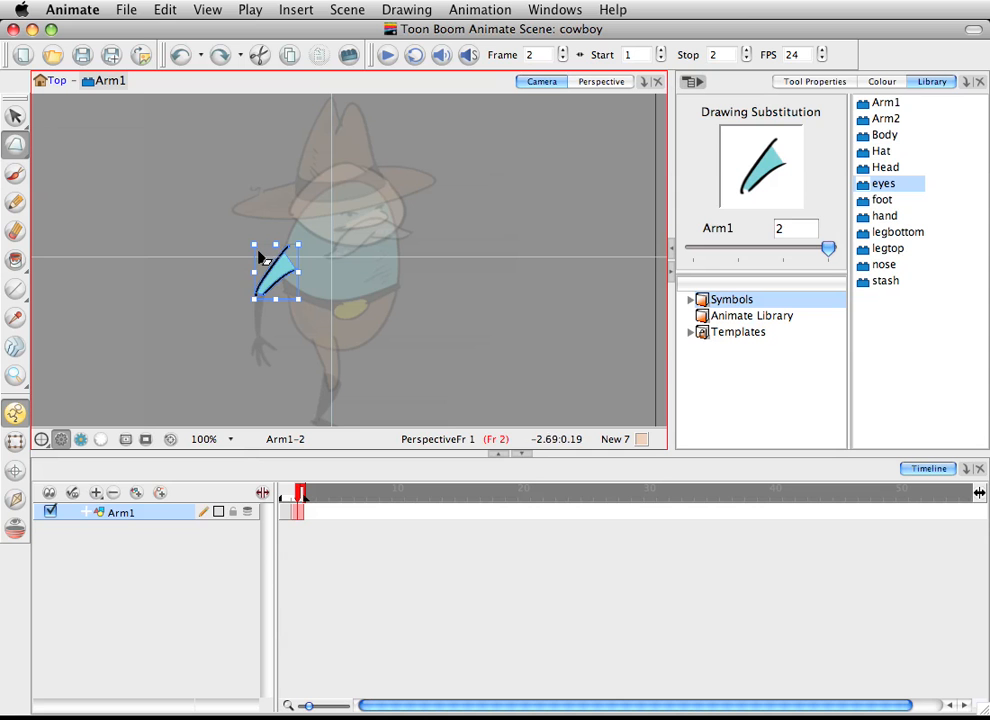
pyautogui.moveTo(255, 245); pyautogui.dragTo(230, 230)
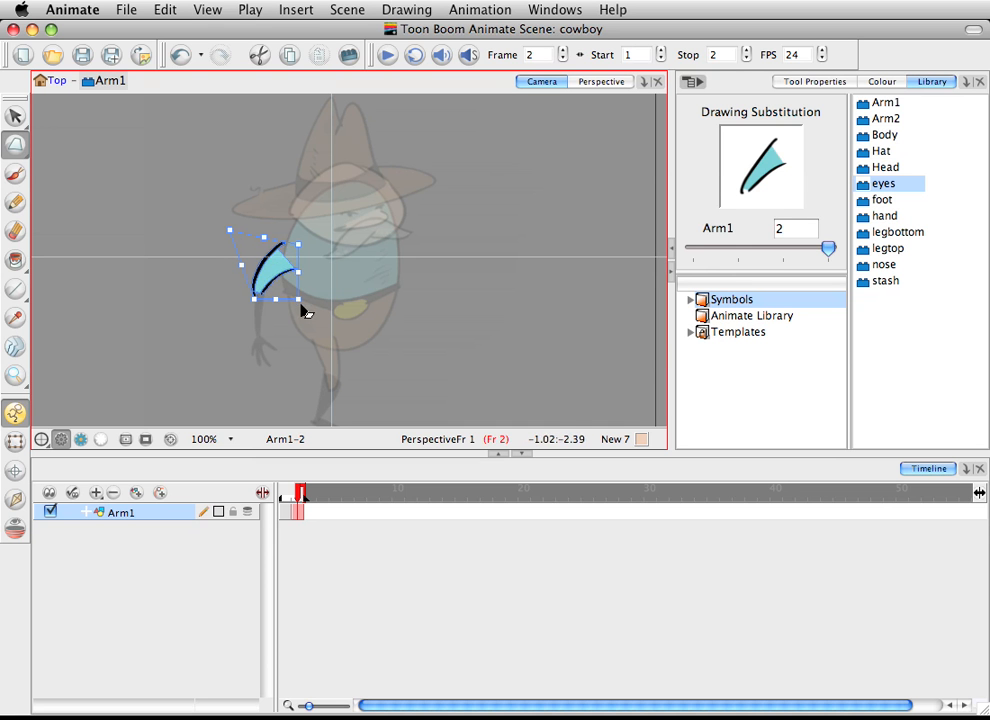
pyautogui.moveTo(297, 298); pyautogui.dragTo(283, 287)
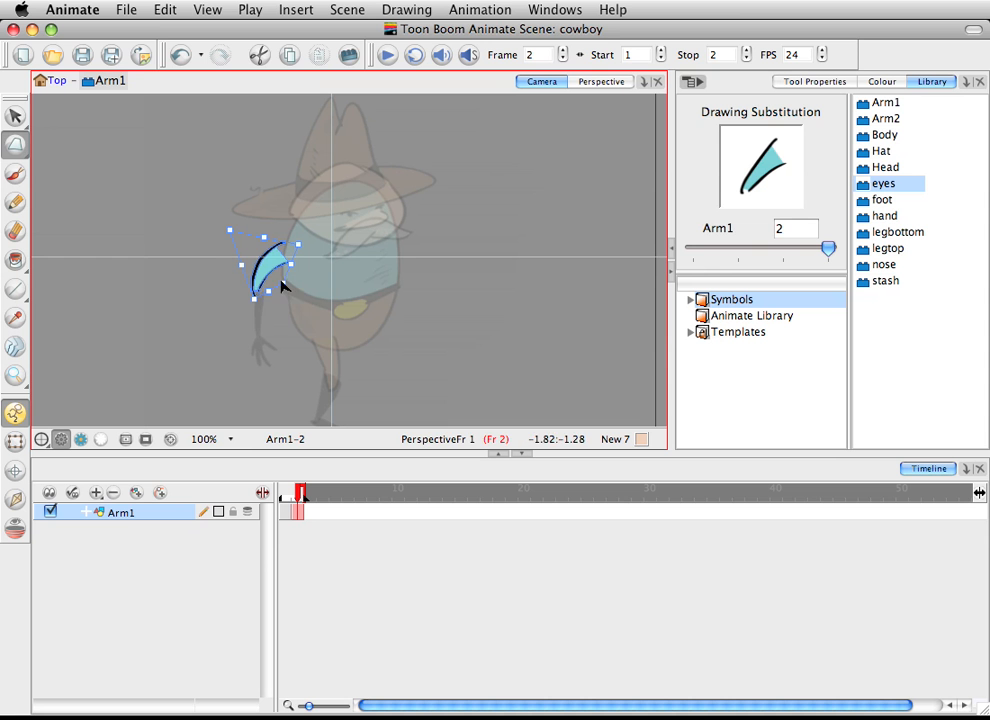
pyautogui.click(15, 115)
pyautogui.click(252, 331)
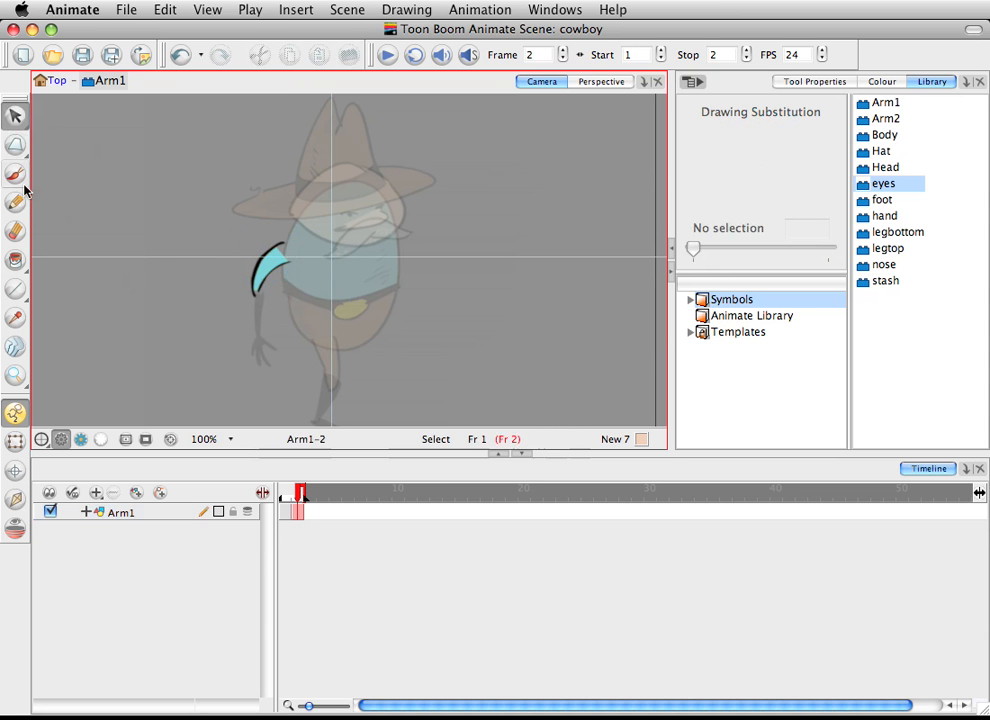
# - Brush the arm's open shoulder end with the cowboy palette's New 5 colour and round the patch's outer edge with the Contour Editor
pyautogui.click(15, 375)
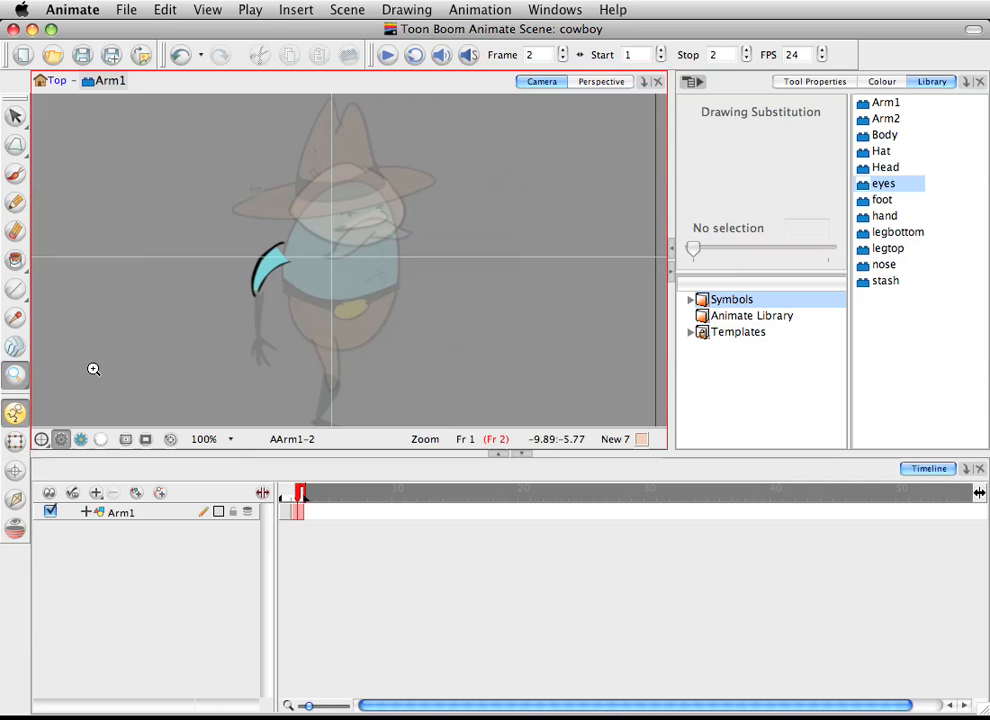
pyautogui.click(214, 214)
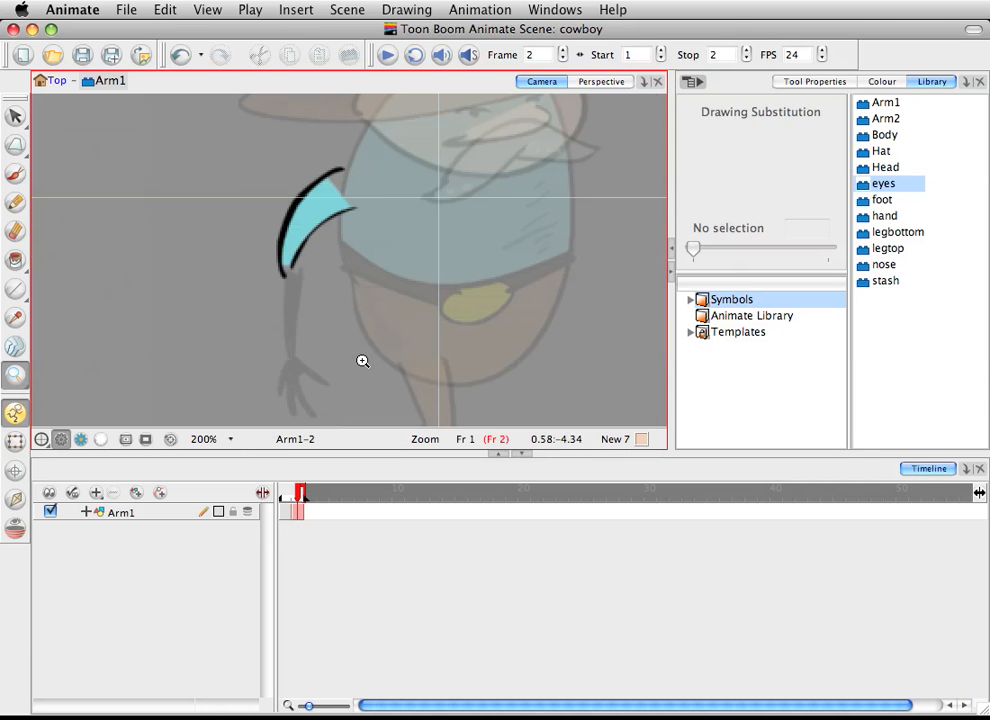
pyautogui.click(15, 115)
pyautogui.click(333, 206)
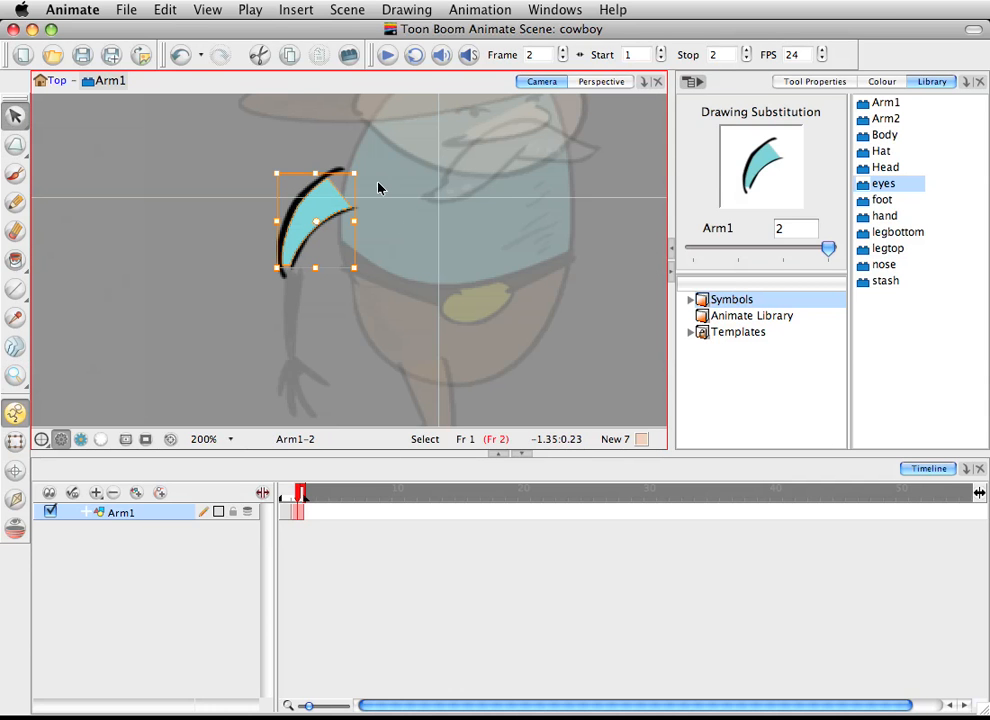
pyautogui.click(380, 187)
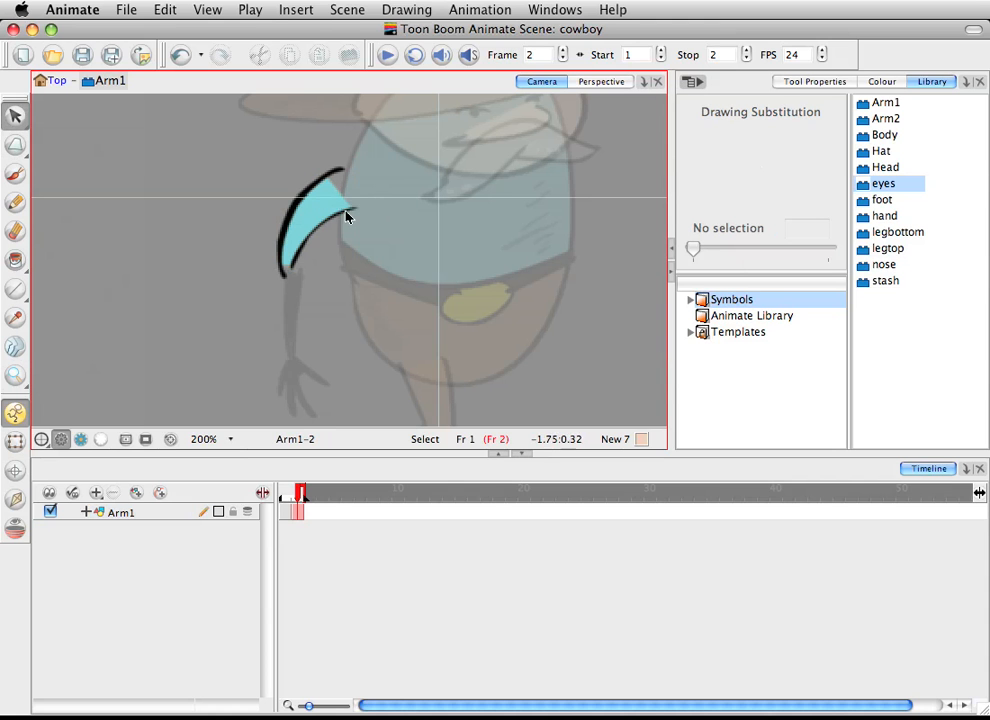
pyautogui.click(16, 174)
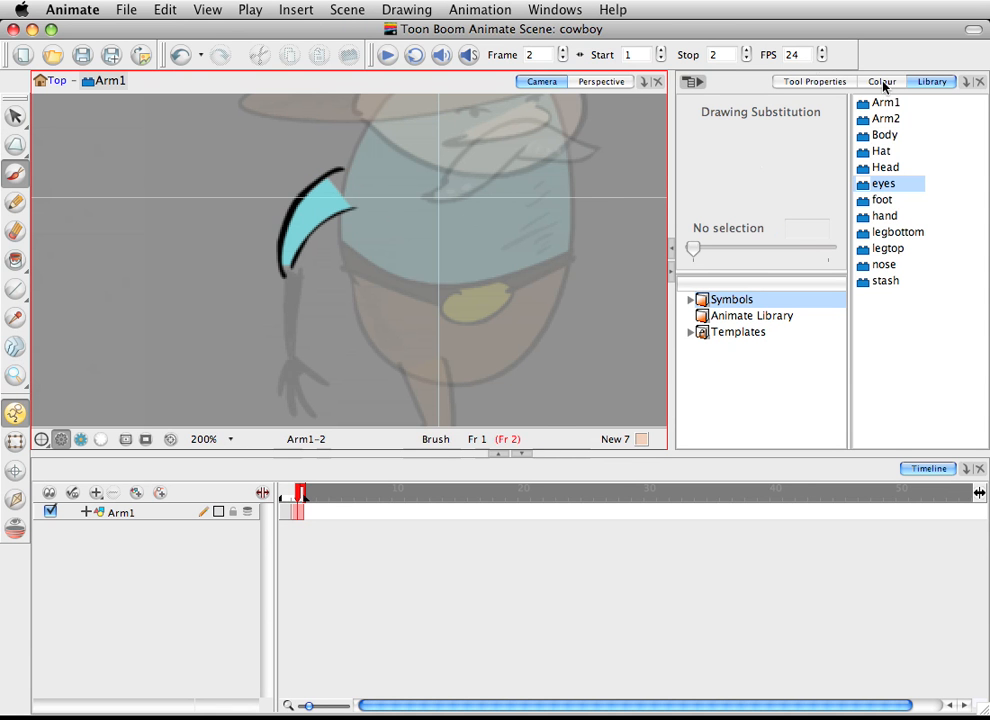
pyautogui.click(882, 82)
pyautogui.click(763, 377)
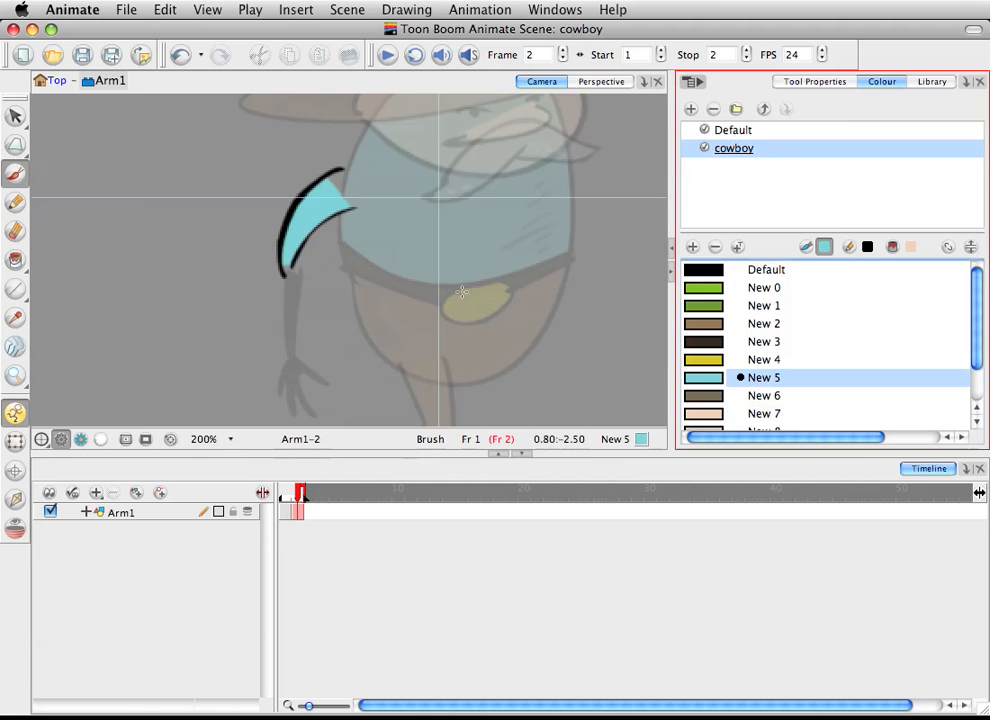
pyautogui.moveTo(341, 186)
pyautogui.mouseDown()
pyautogui.moveTo(340, 202)
pyautogui.moveTo(337, 176)
pyautogui.mouseUp()
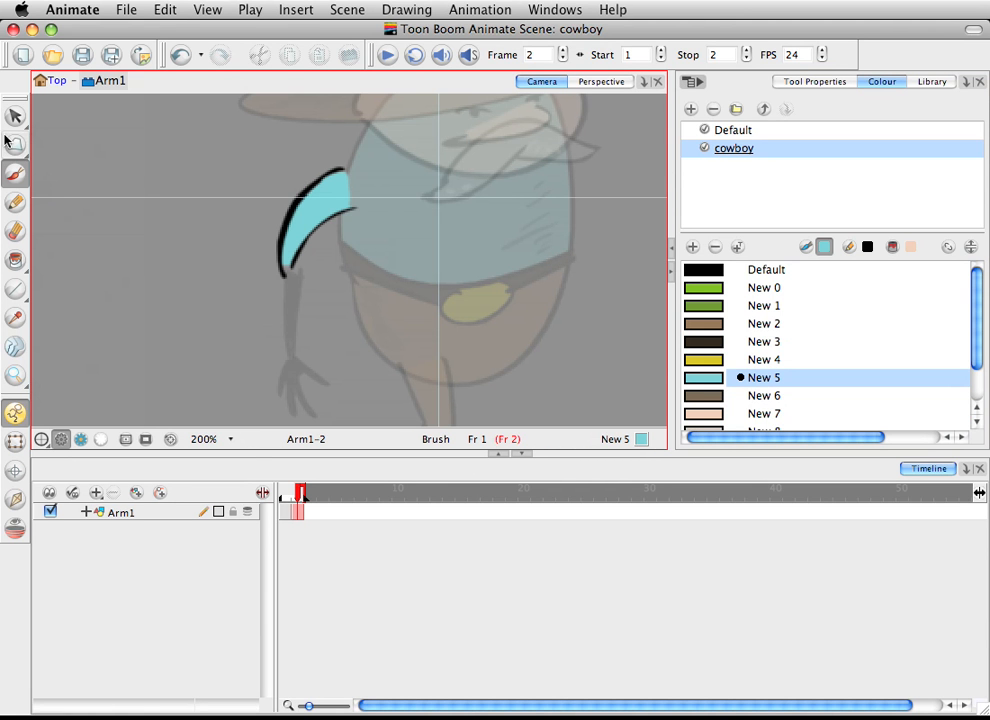
pyautogui.moveTo(17, 152); pyautogui.dragTo(68, 147)
pyautogui.click(347, 189)
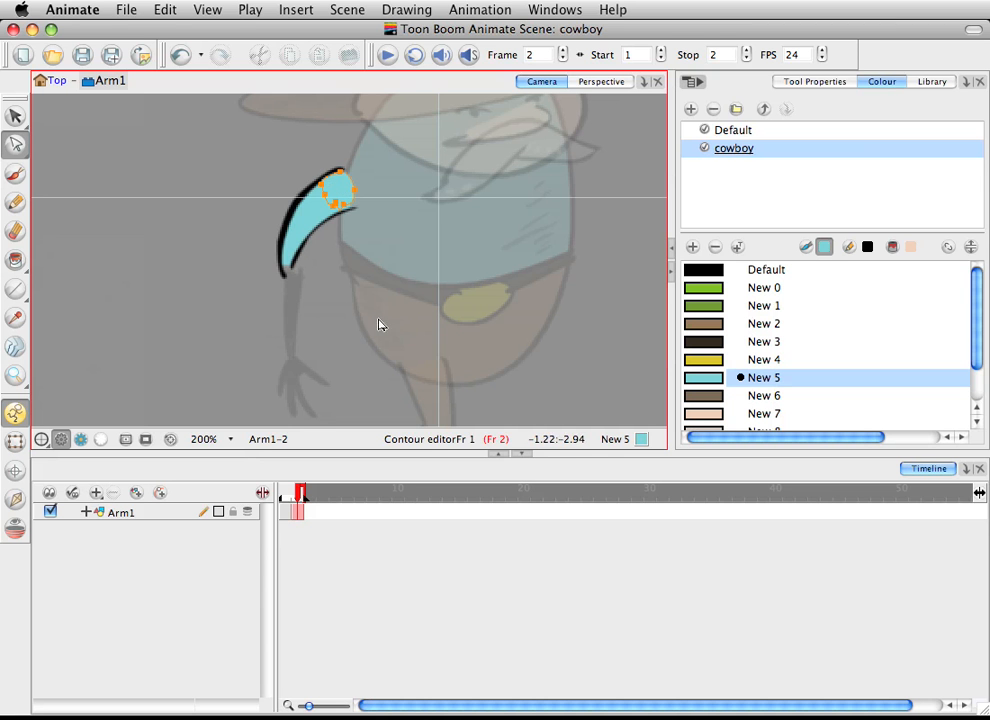
# - Examine the arm's original fill and painted shoulder patch as separate shapes, and review the Brush tool's options
pyautogui.click(15, 115)
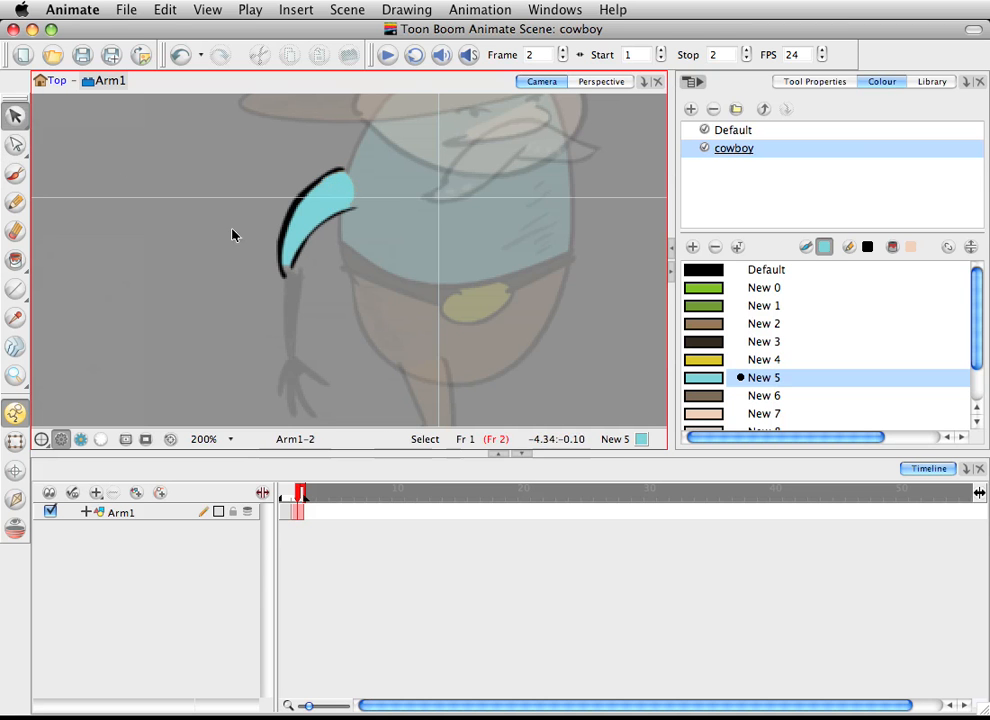
pyautogui.click(352, 191)
pyautogui.click(303, 238)
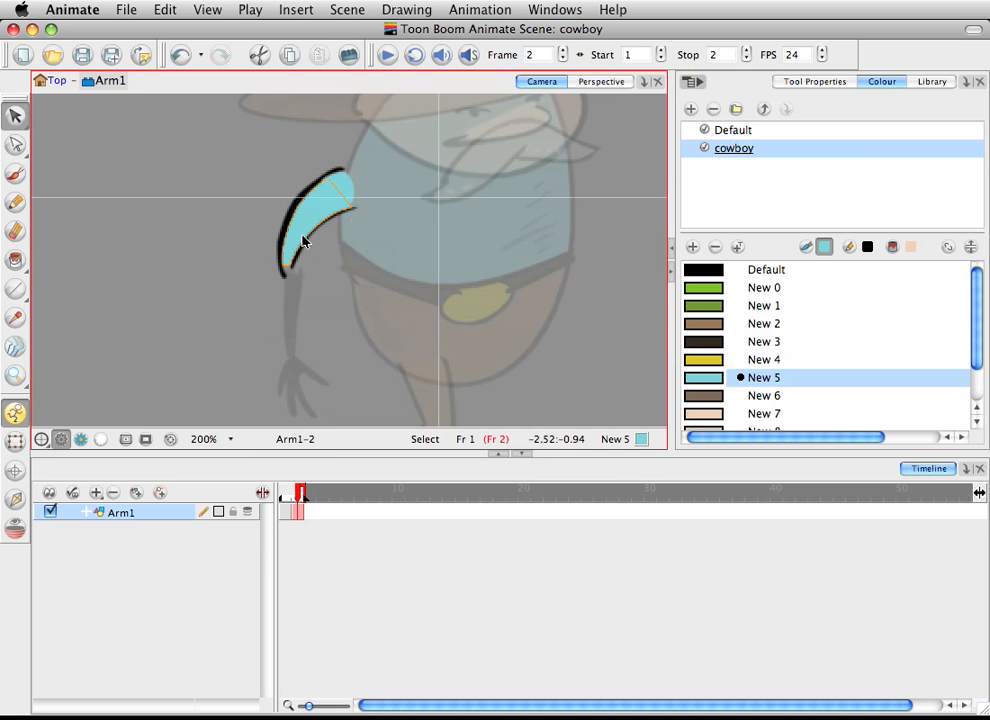
pyautogui.click(343, 183)
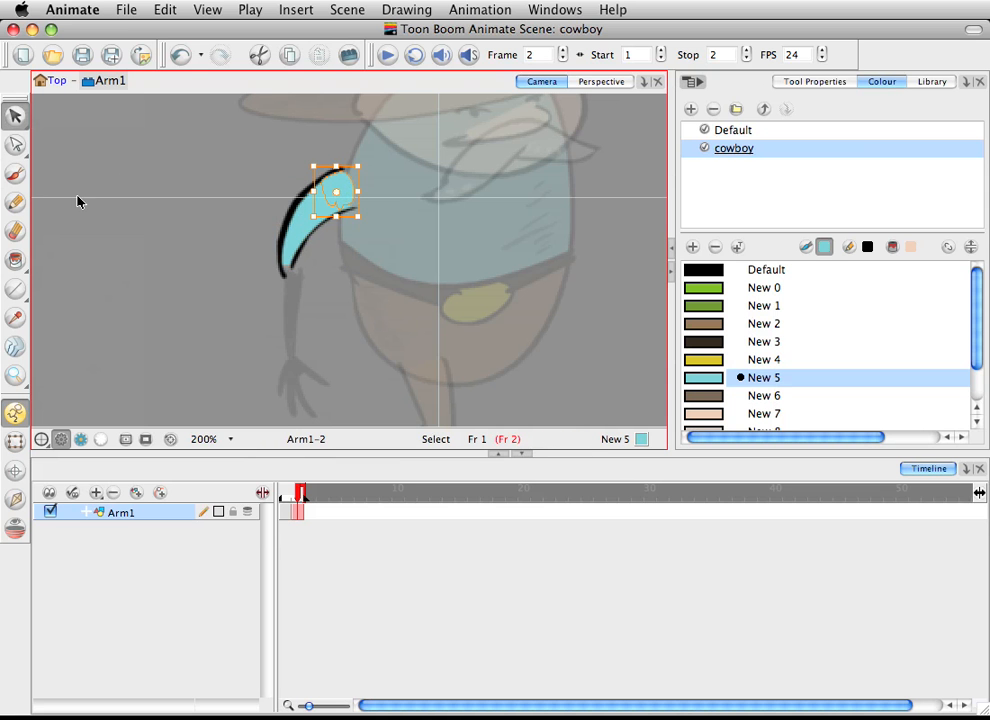
pyautogui.click(15, 173)
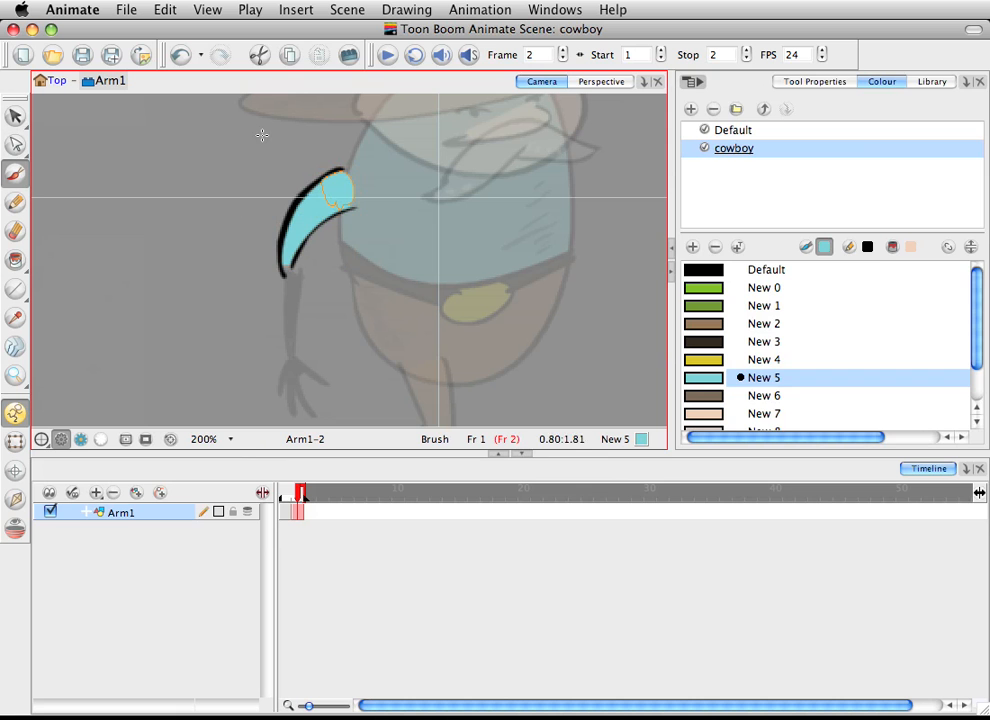
pyautogui.click(798, 84)
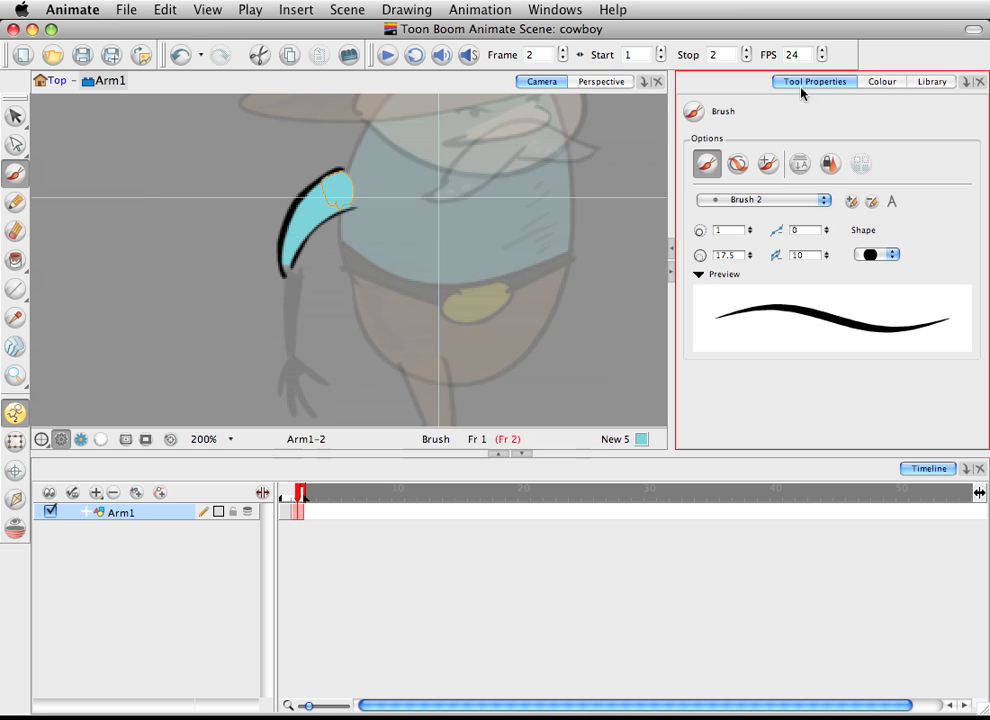
pyautogui.click(15, 118)
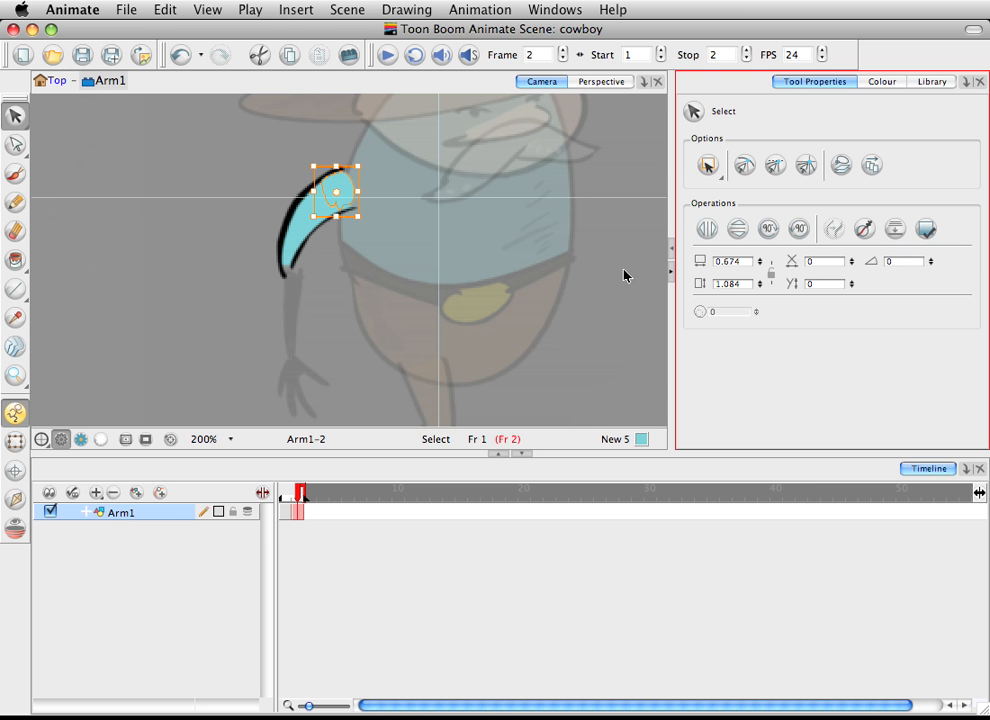
# - Return to the top level of the scene and recentre the whole cowboy at 100% zoom, with all 60 frames in view
pyautogui.click(50, 81)
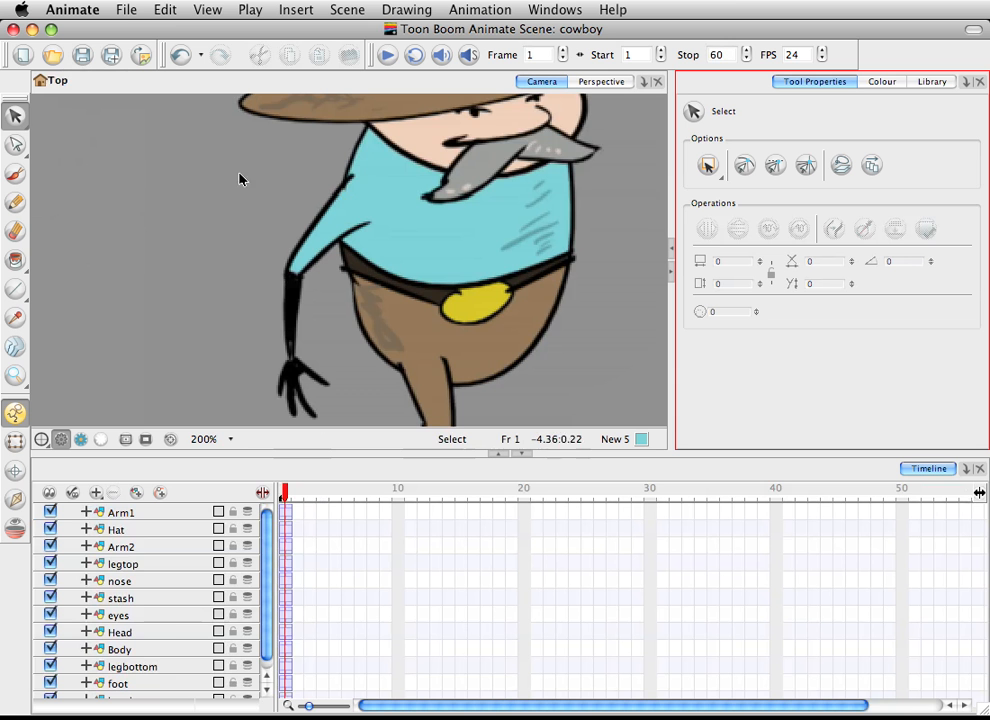
pyautogui.click(282, 497)
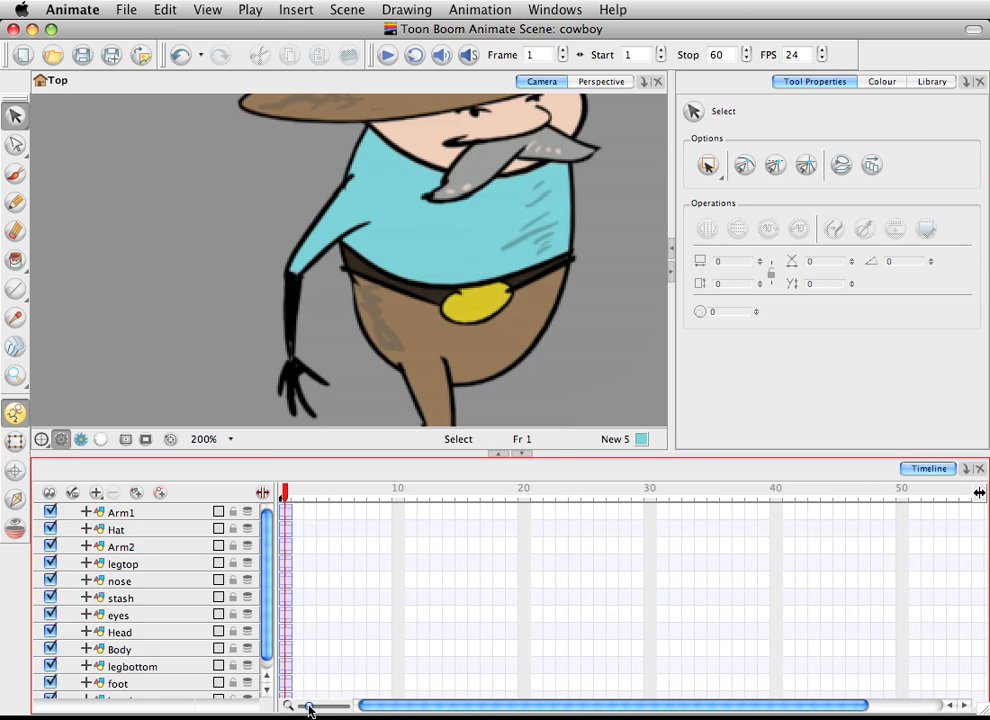
pyautogui.moveTo(309, 709); pyautogui.dragTo(308, 707)
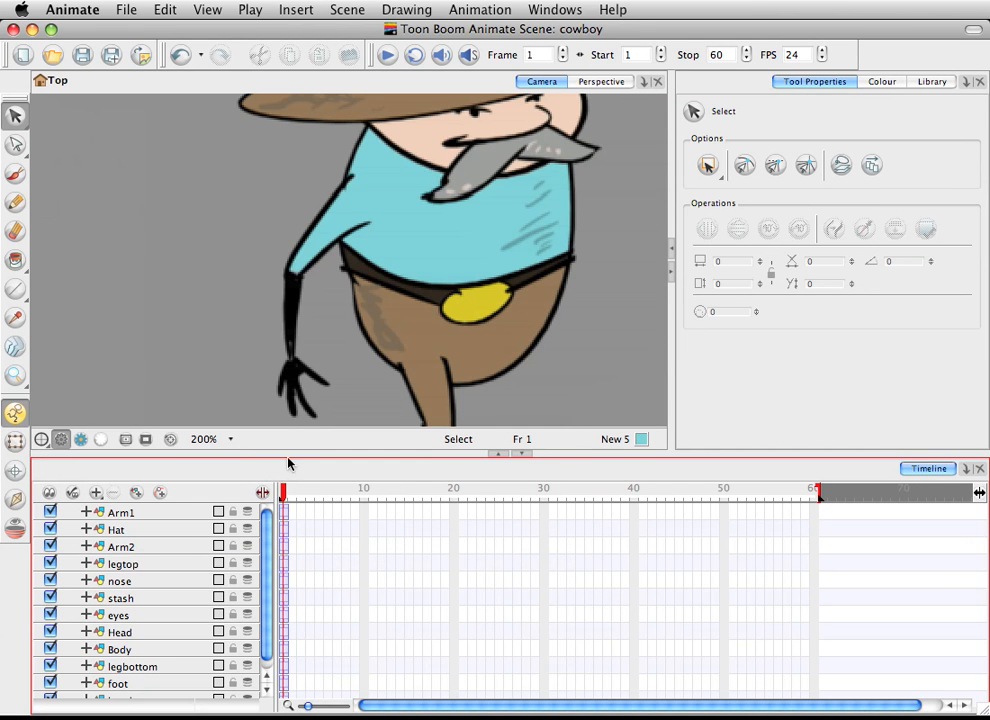
pyautogui.click(200, 438)
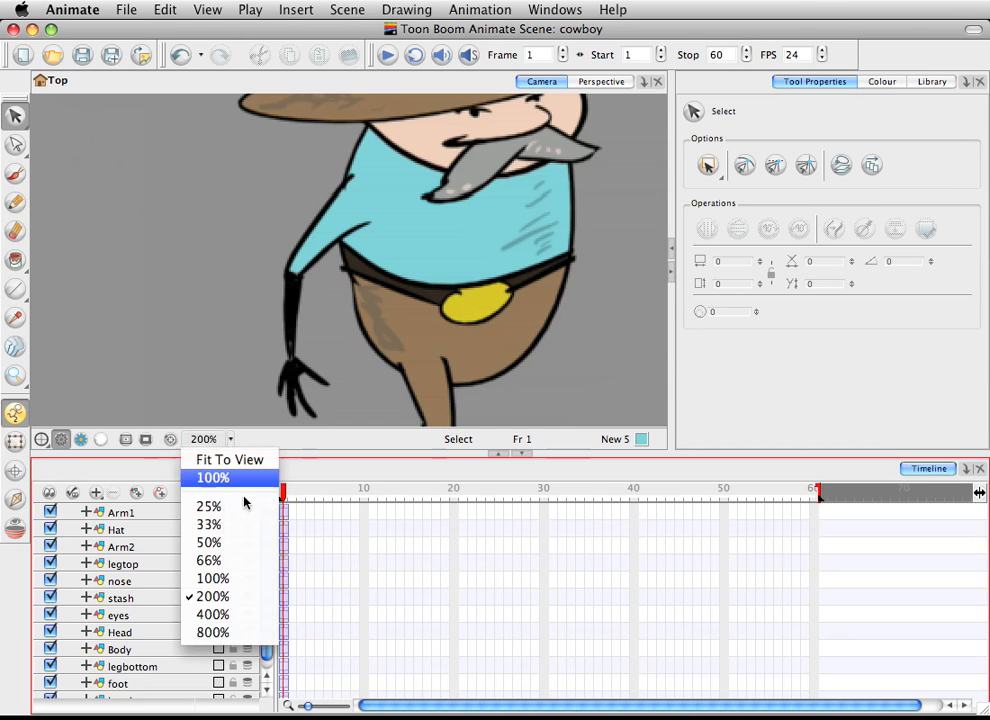
pyautogui.click(247, 477)
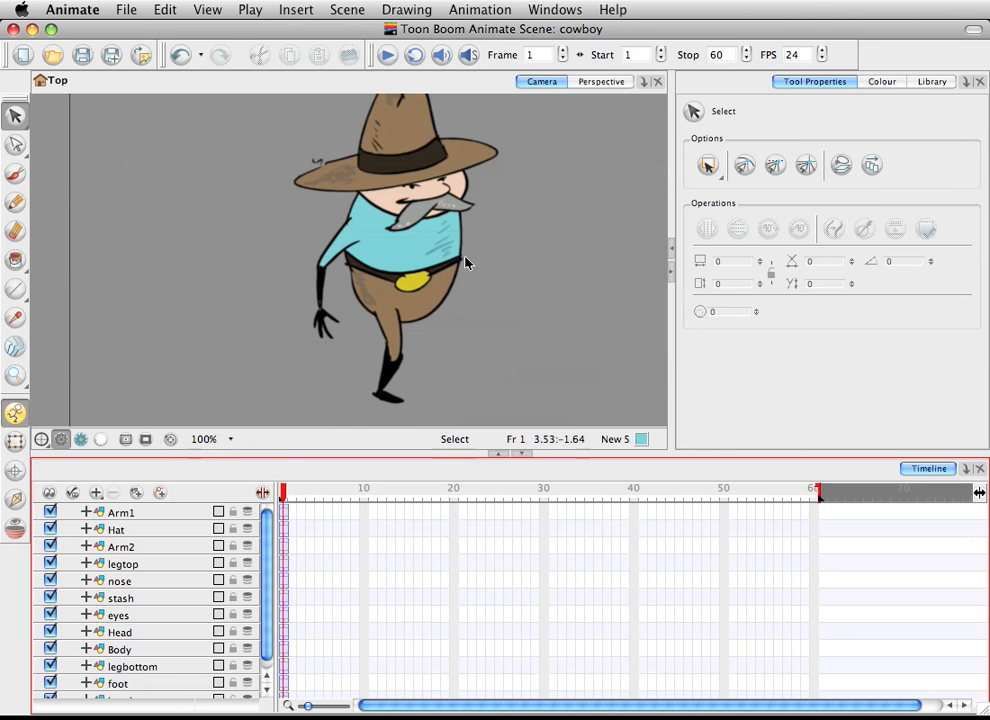
pyautogui.press('space')
pyautogui.moveTo(475, 279); pyautogui.dragTo(424, 317)
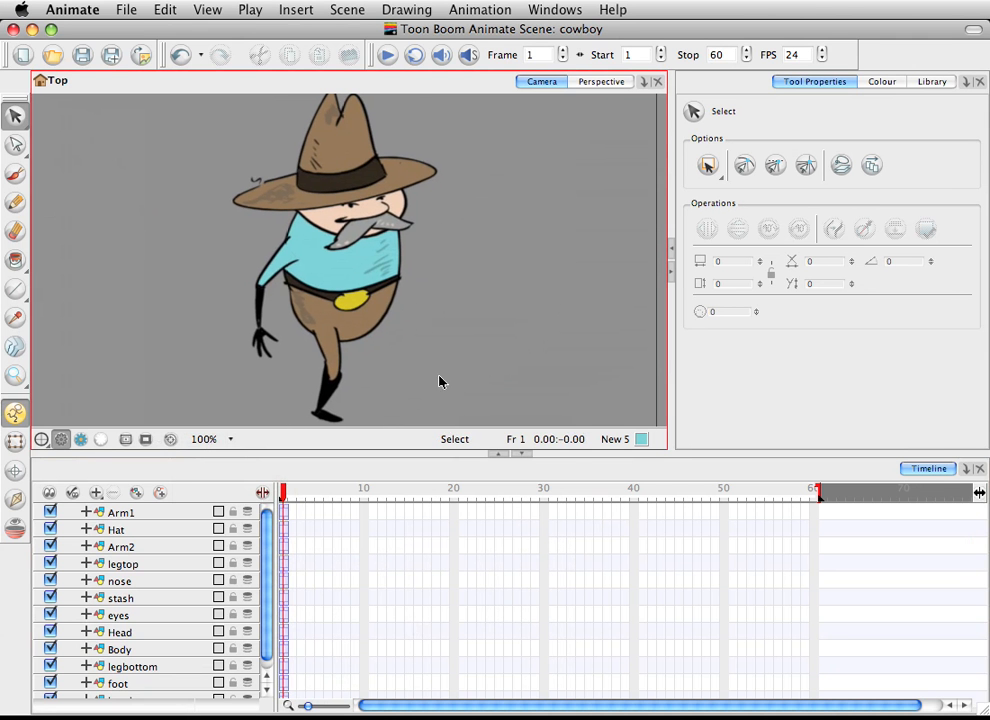
# - Substitute drawing 2 for the Arm1 symbol on frame 1, comparing it with drawing 1, and clear the selection
pyautogui.click(928, 82)
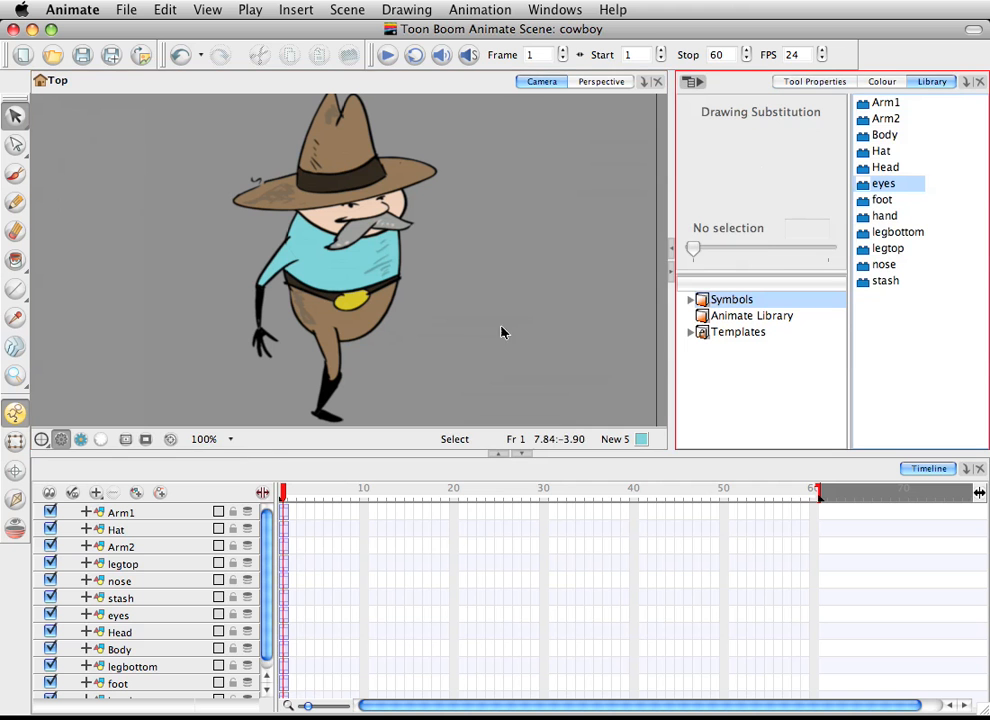
pyautogui.click(283, 260)
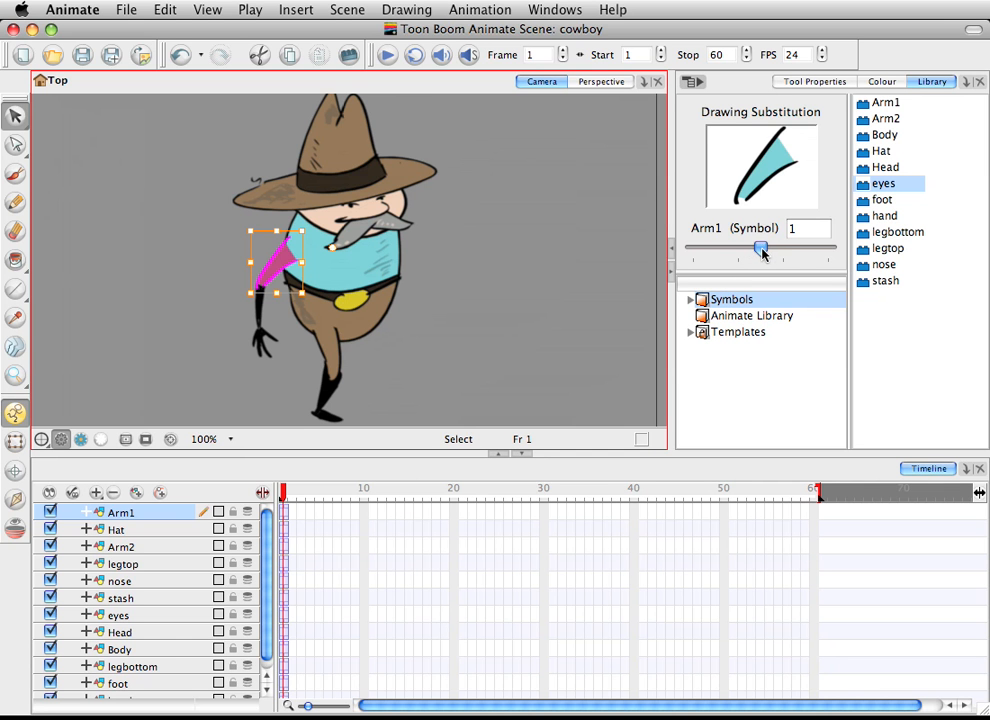
pyautogui.moveTo(762, 250); pyautogui.dragTo(828, 248)
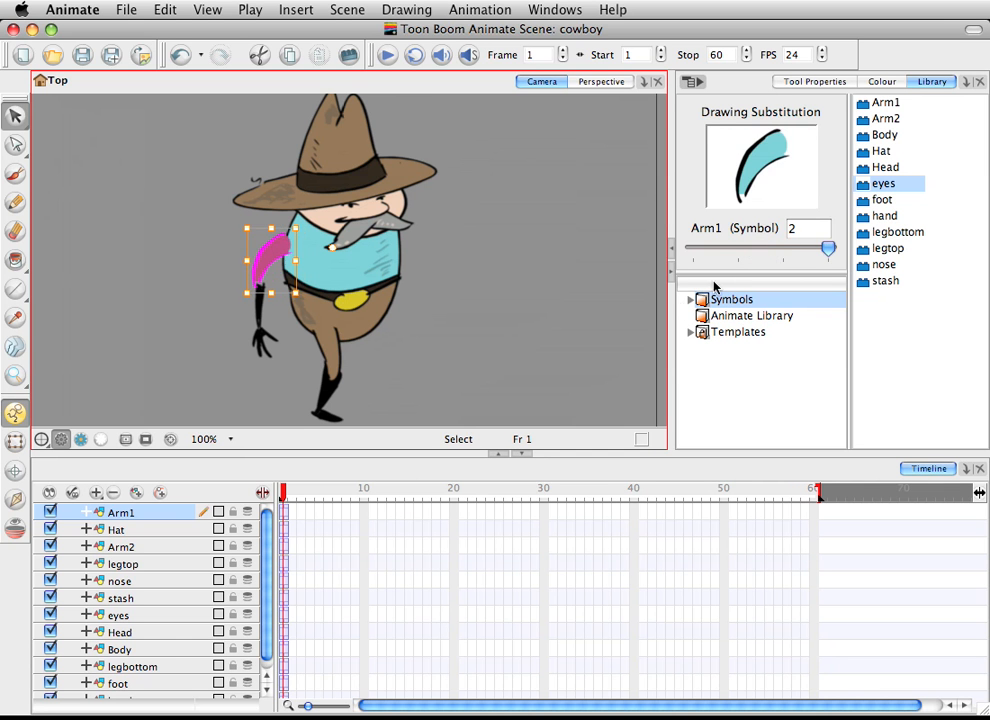
pyautogui.click(809, 250)
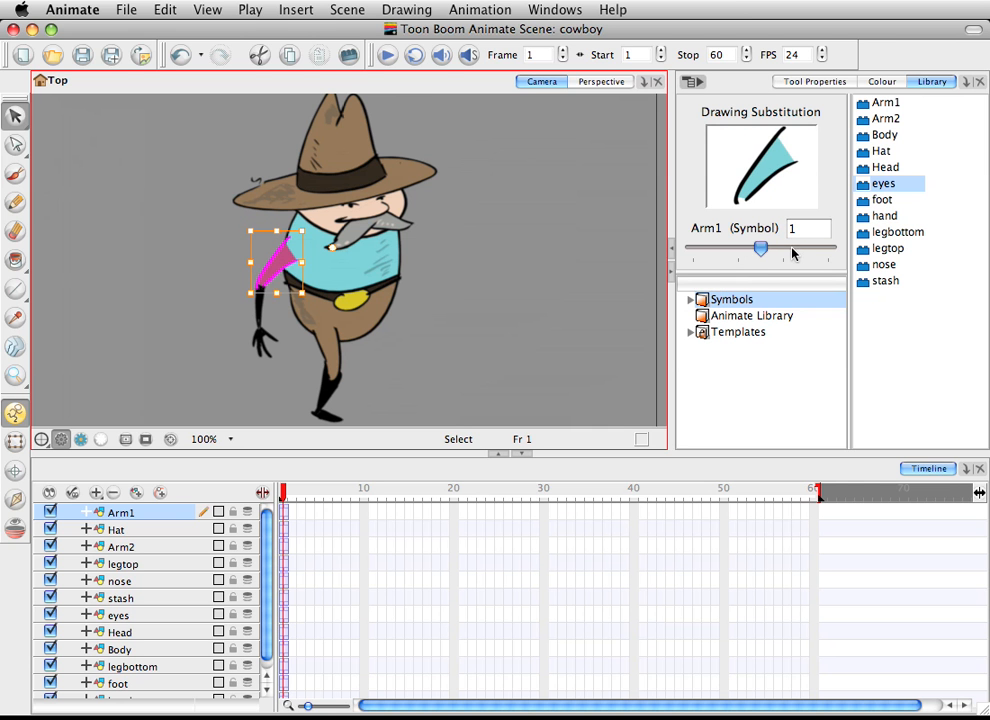
pyautogui.click(801, 258)
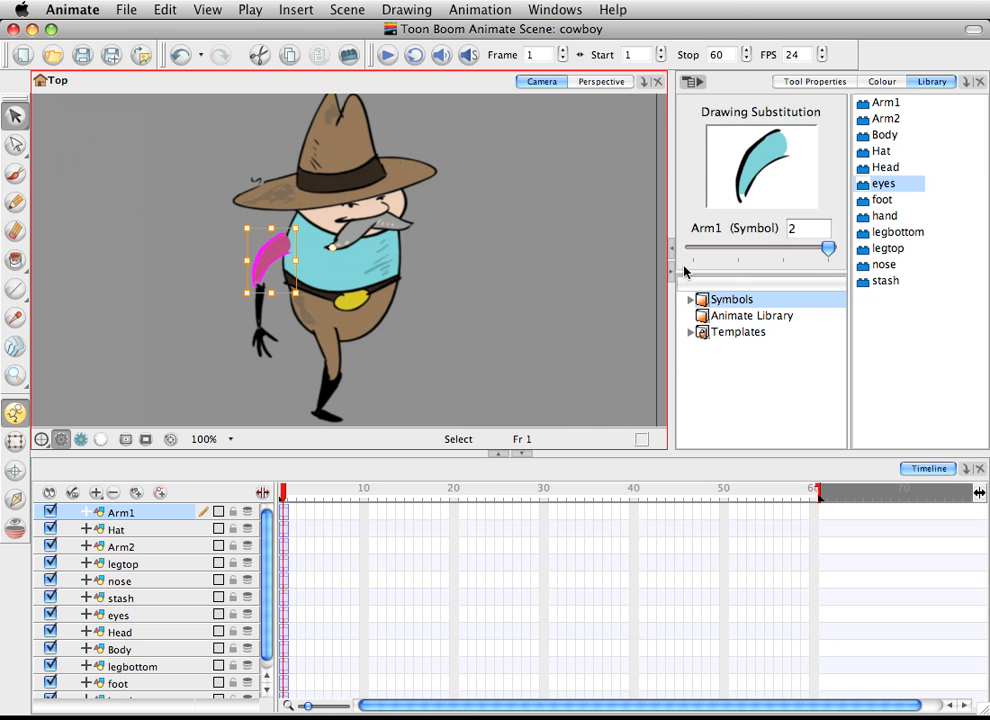
pyautogui.click(522, 347)
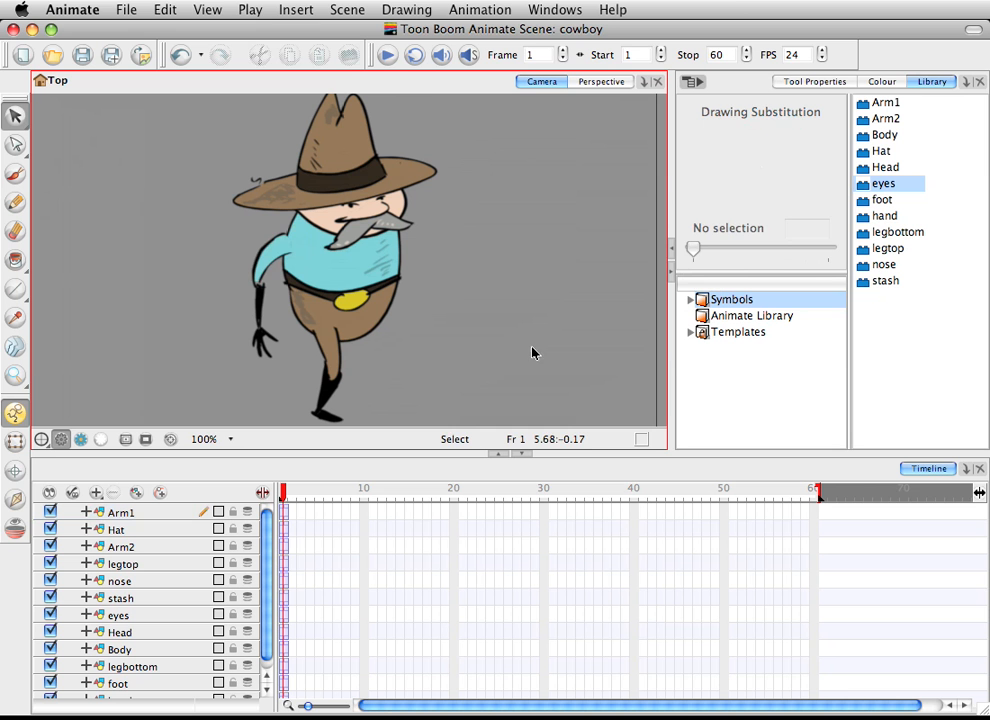
# - Substitute drawing 1 for the Arm1 symbol on frame 1 and clear the selection
pyautogui.click(277, 268)
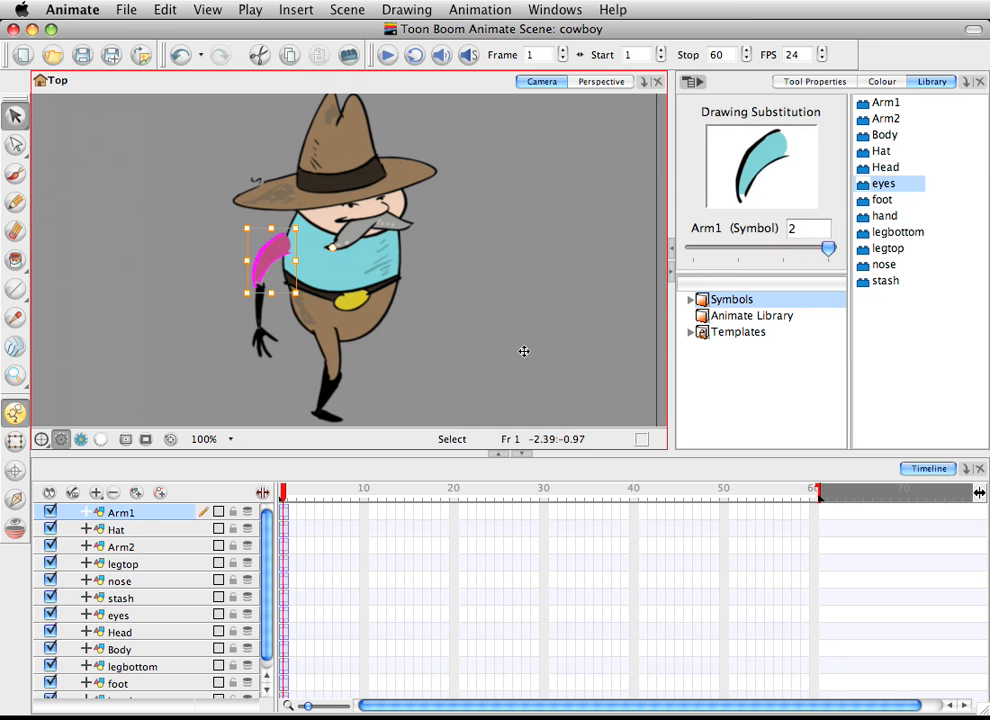
pyautogui.moveTo(815, 252)
pyautogui.mouseDown()
pyautogui.moveTo(760, 252)
pyautogui.moveTo(828, 249)
pyautogui.moveTo(760, 250)
pyautogui.mouseUp()
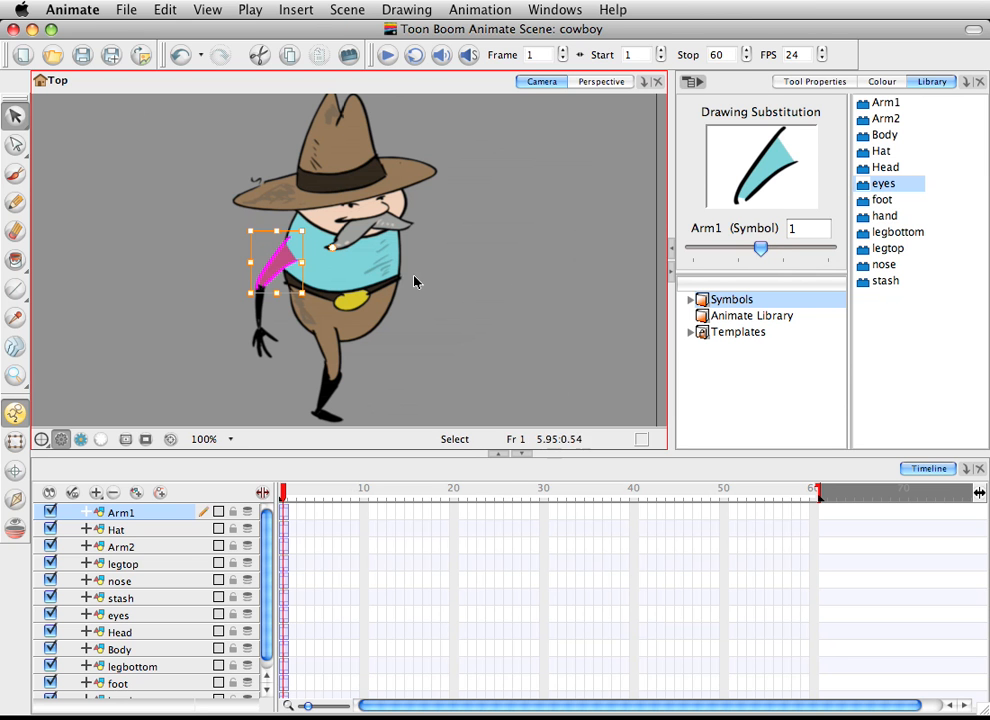
pyautogui.press('Delete')
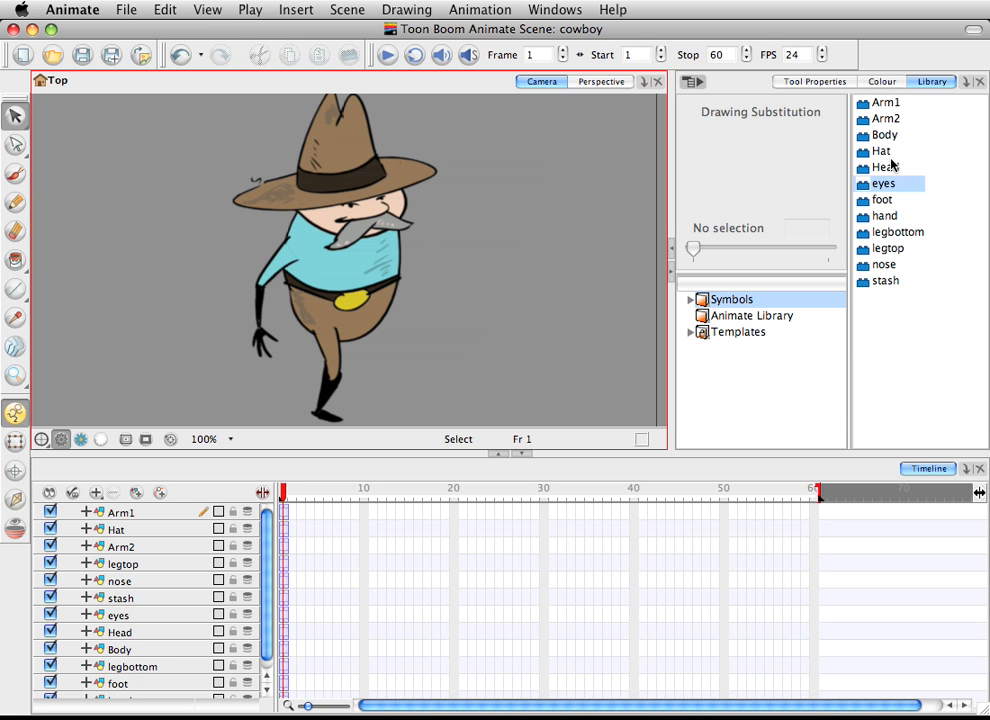
# - Add a second instance of the Arm1 symbol from the library to the scene and undo the move made to the original arm
pyautogui.click(886, 118)
pyautogui.click(894, 106)
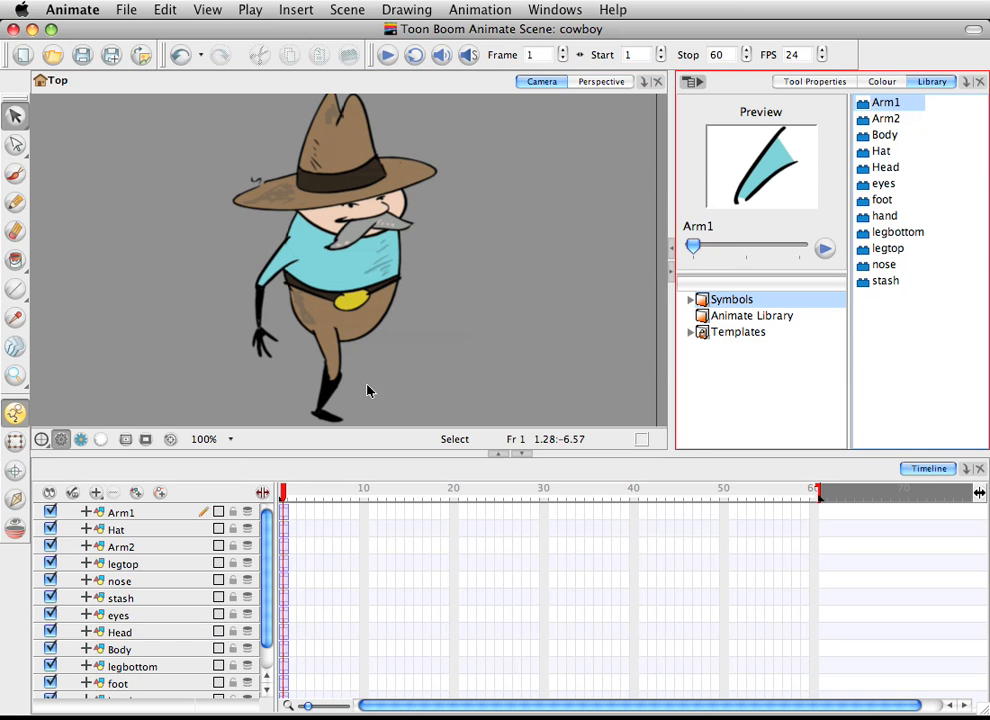
pyautogui.moveTo(287, 251); pyautogui.dragTo(504, 274)
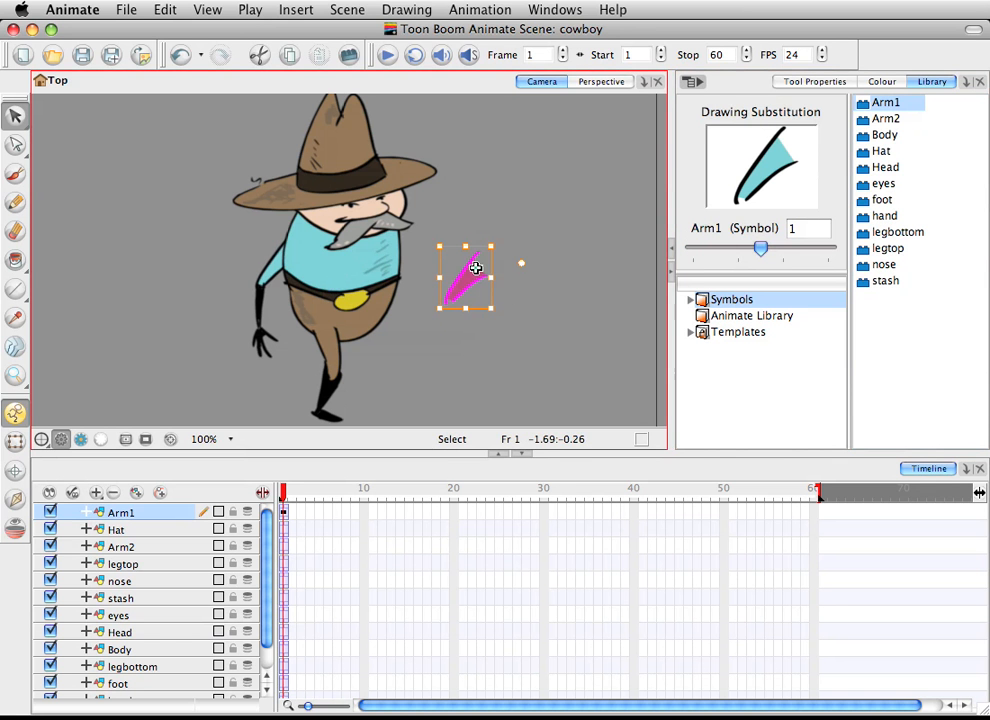
pyautogui.press('super+z')
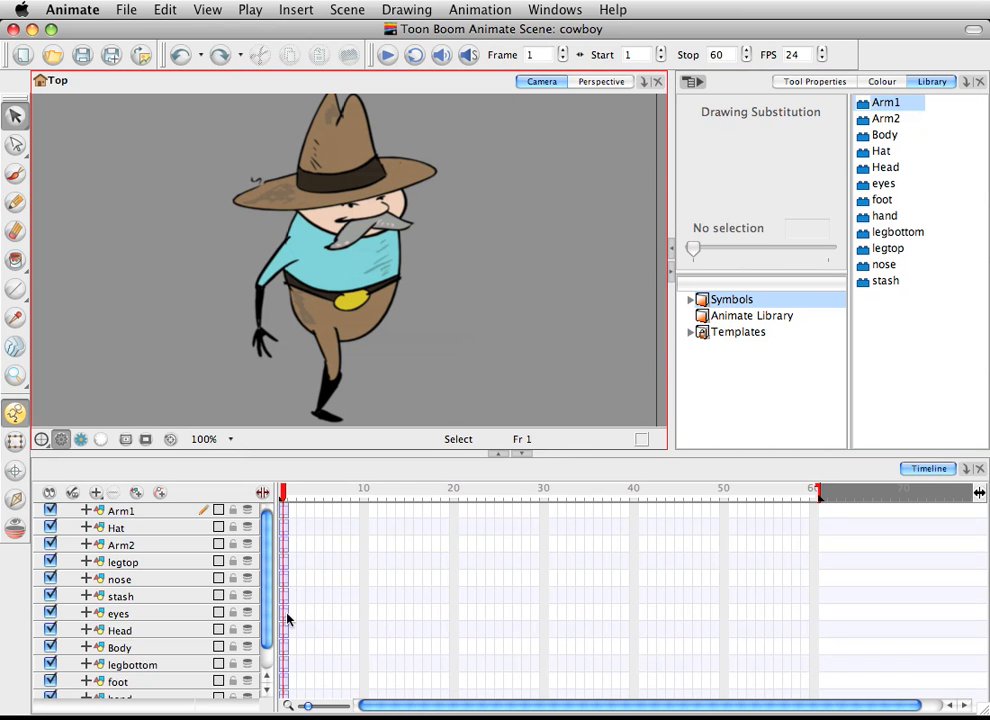
# - Lock the original Arm1 layer and move the second Arm1 instance across the body into the empty area beside the cowboy
pyautogui.scroll(-1, 267, 612)
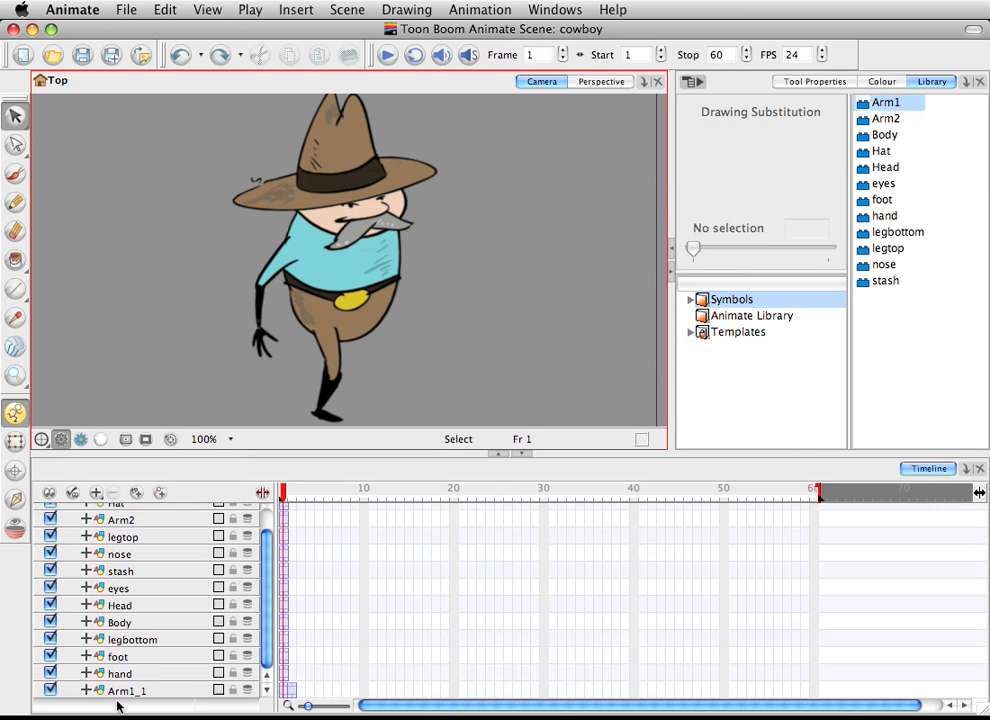
pyautogui.click(128, 702)
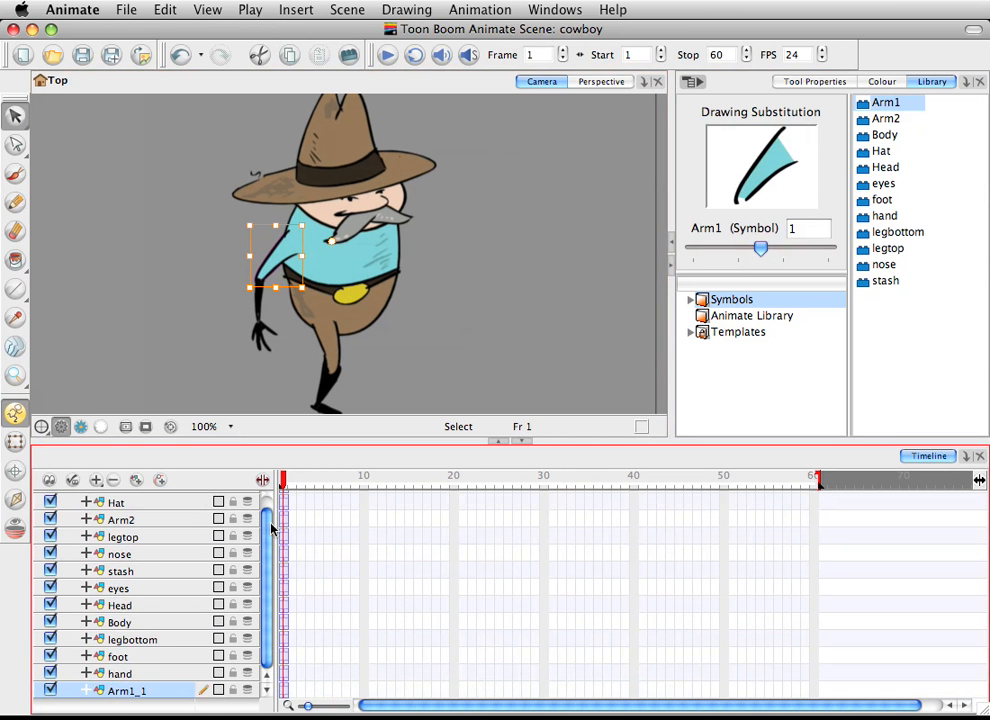
pyautogui.scroll(1, 268, 530)
pyautogui.click(200, 498)
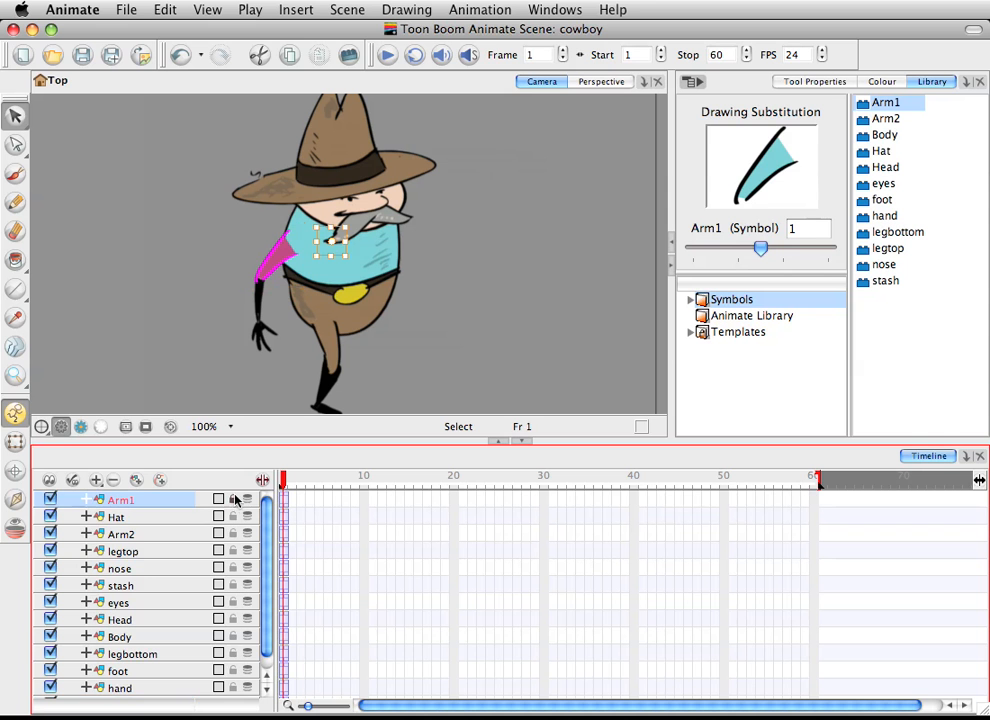
pyautogui.scroll(-1, 148, 507)
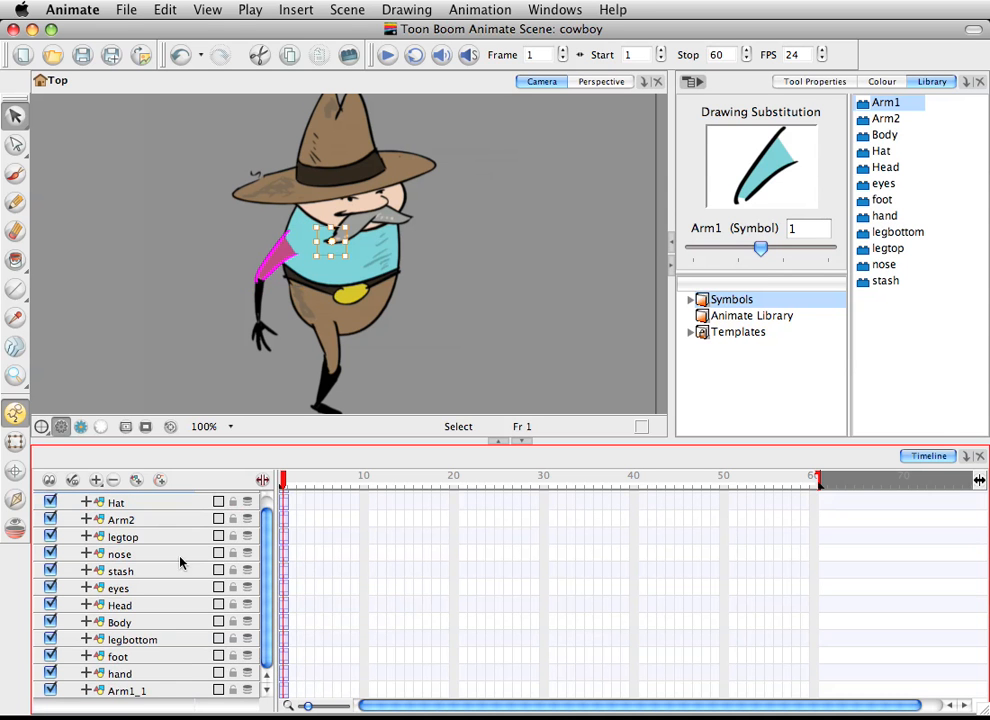
pyautogui.click(137, 690)
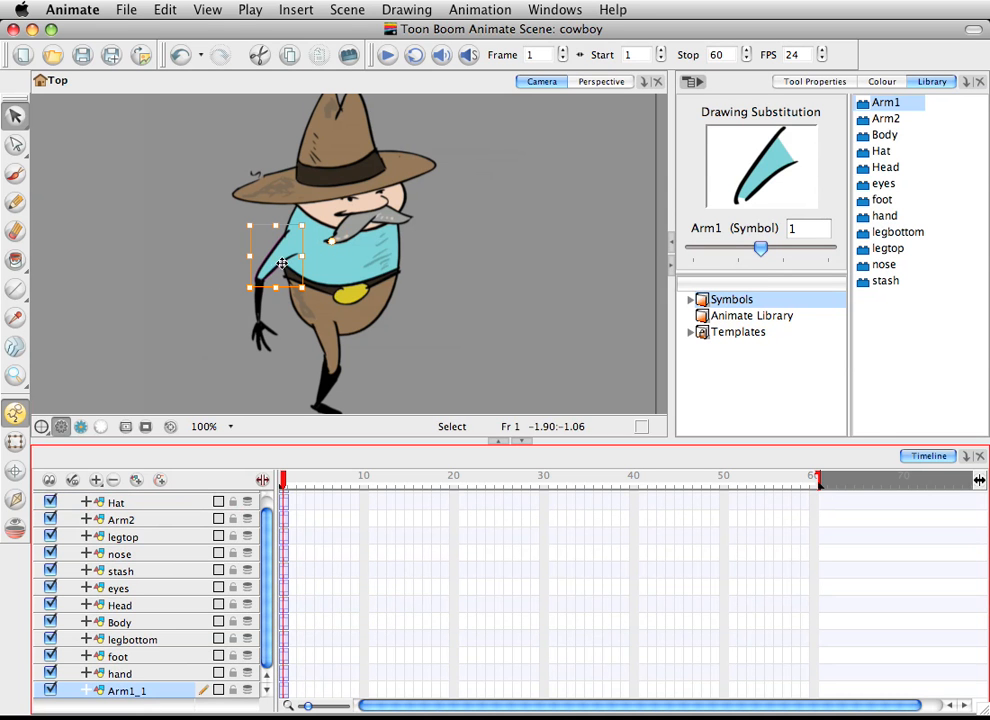
pyautogui.moveTo(258, 262); pyautogui.dragTo(457, 254)
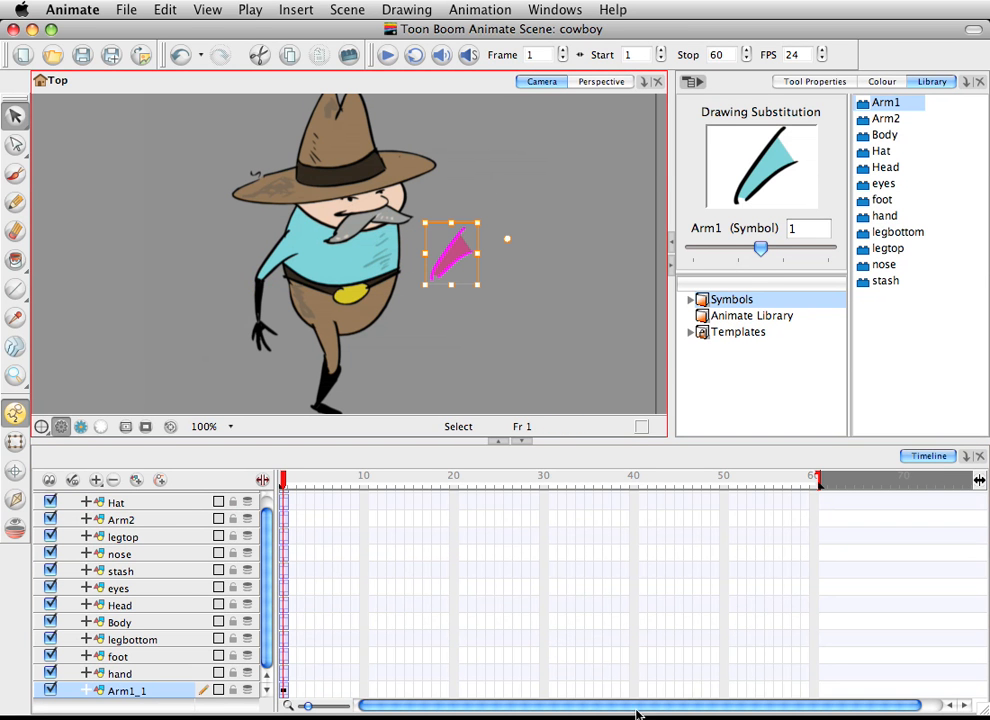
# - Flip the second Arm1 instance horizontally and set its pivot at the shoulder end
pyautogui.click(349, 9)
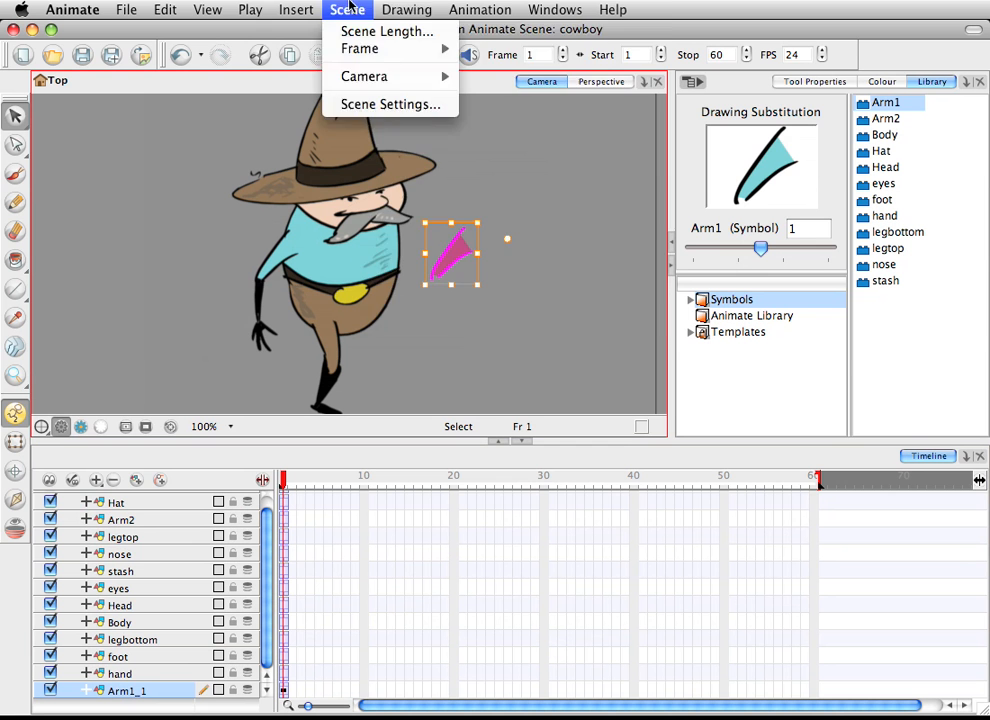
pyautogui.moveTo(403, 9)
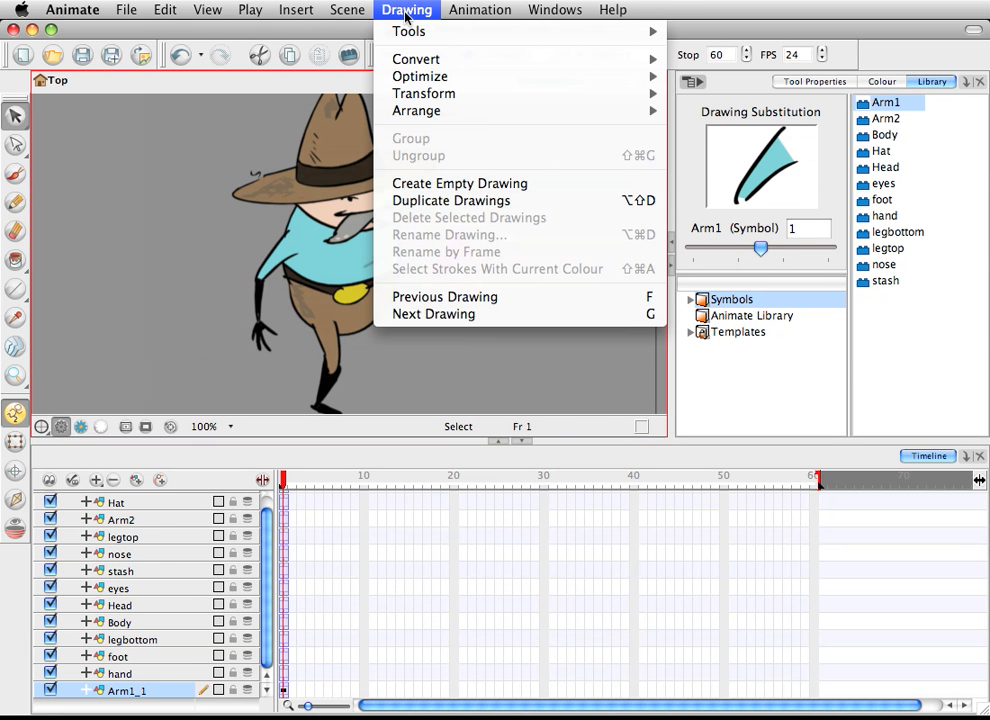
pyautogui.moveTo(606, 99)
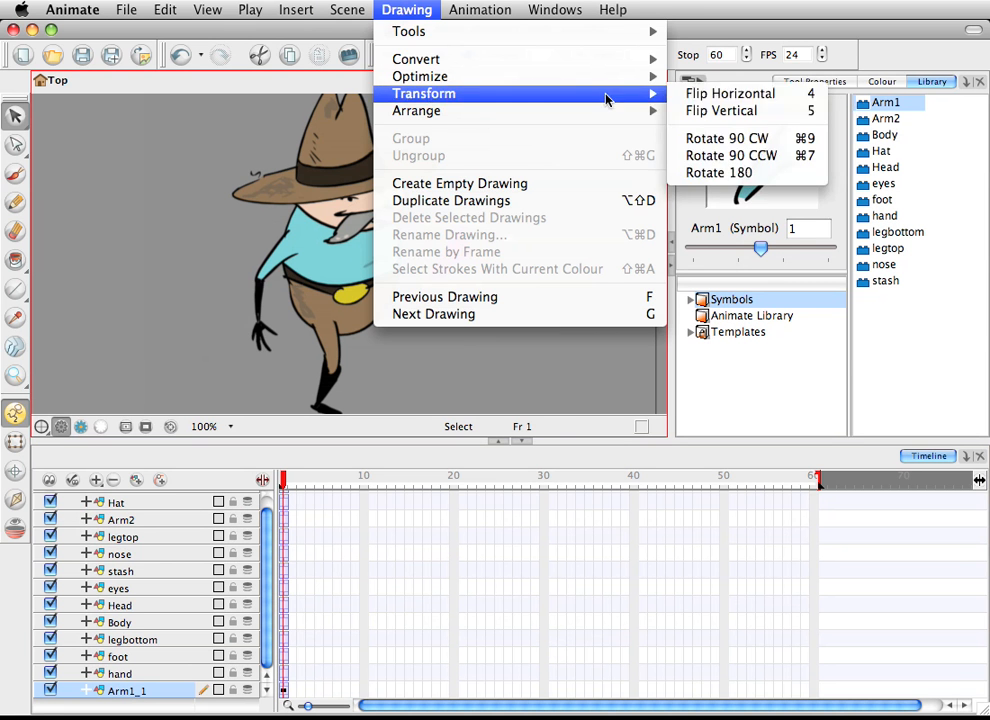
pyautogui.click(750, 93)
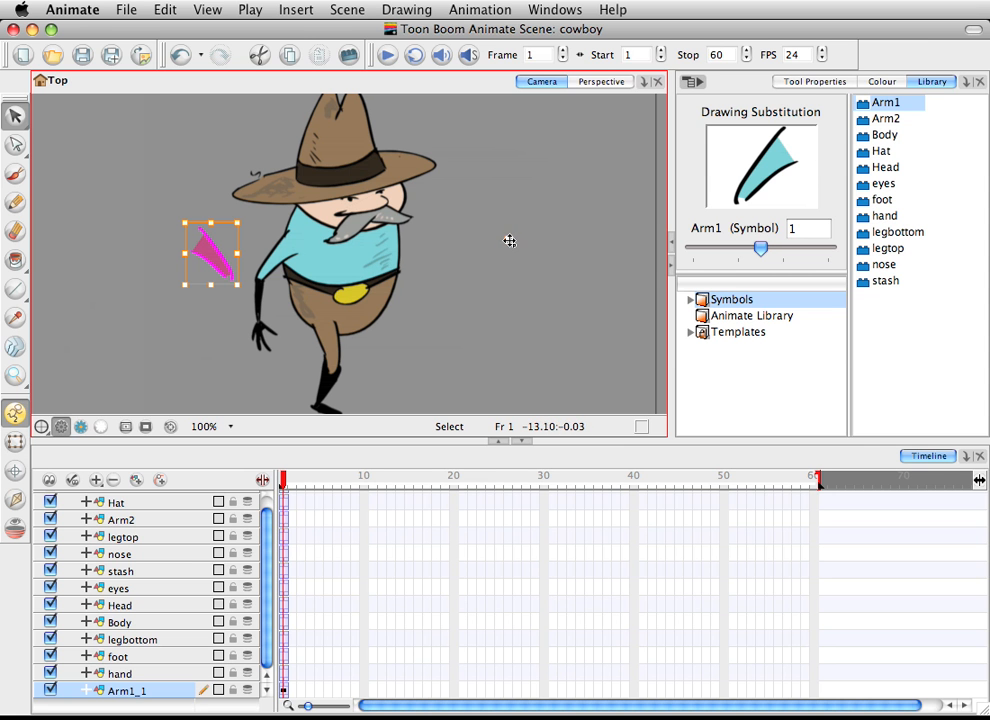
pyautogui.click(15, 470)
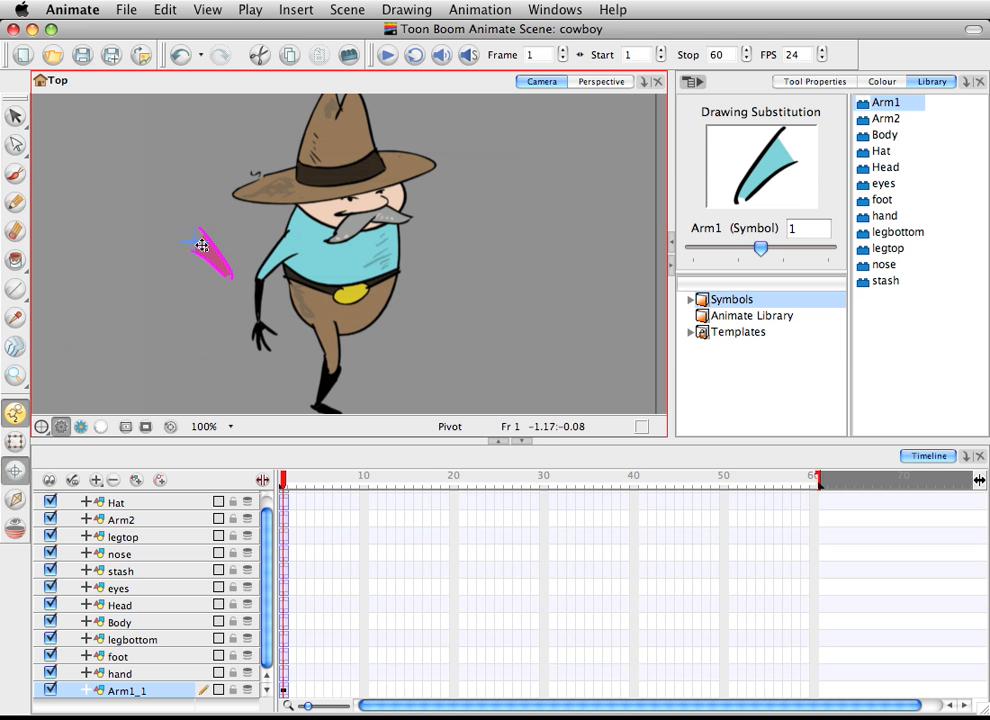
# - Attach the flipped upper arm to the cowboy's bare shoulder, fine-tune its position and clear the selection
pyautogui.click(15, 115)
pyautogui.moveTo(176, 244); pyautogui.dragTo(381, 254)
pyautogui.moveTo(513, 270); pyautogui.dragTo(503, 251)
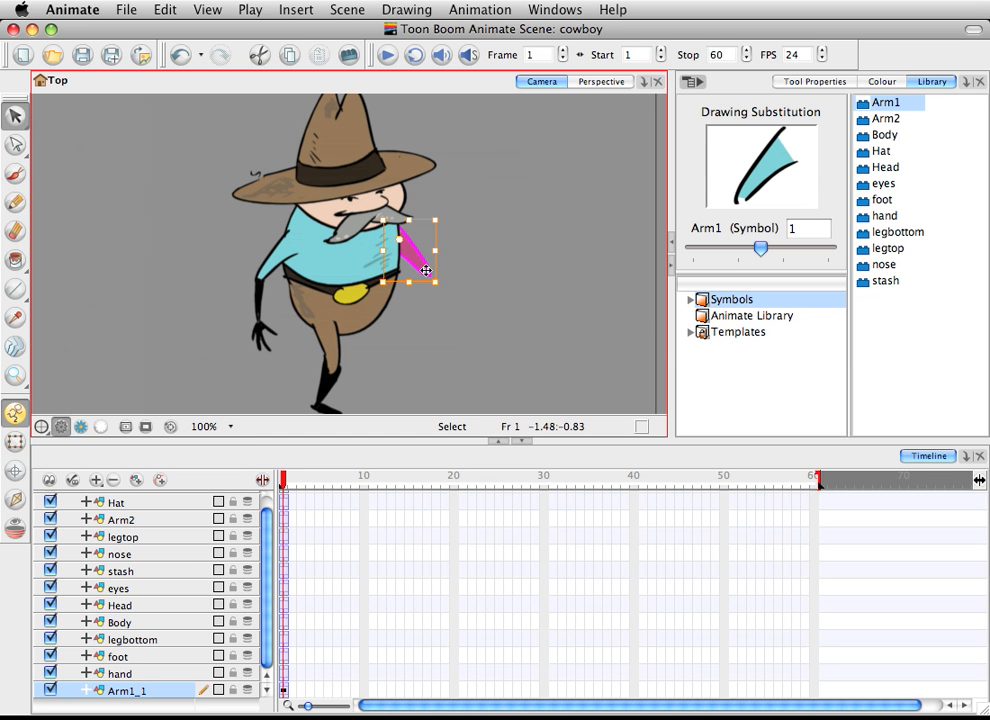
pyautogui.moveTo(429, 270); pyautogui.dragTo(425, 270)
pyautogui.click(300, 365)
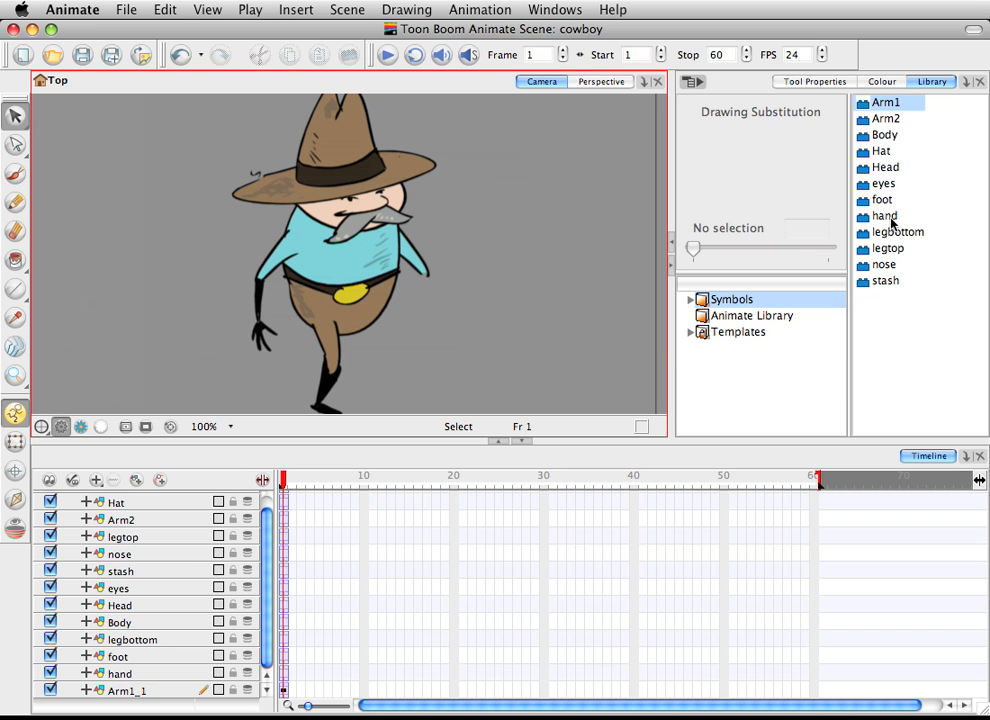
# - Add a second Arm2 instance from the library, lock the original Arm2 layer and move the new forearm beneath the flipped sleeve
pyautogui.click(886, 121)
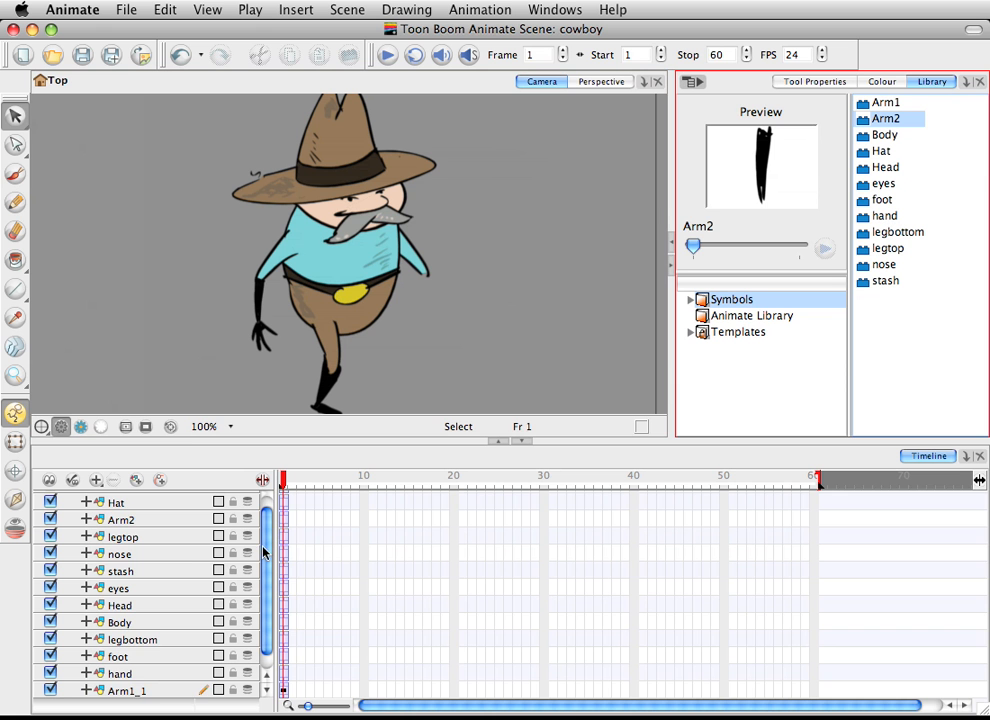
pyautogui.scroll(-1, 267, 566)
pyautogui.click(141, 691)
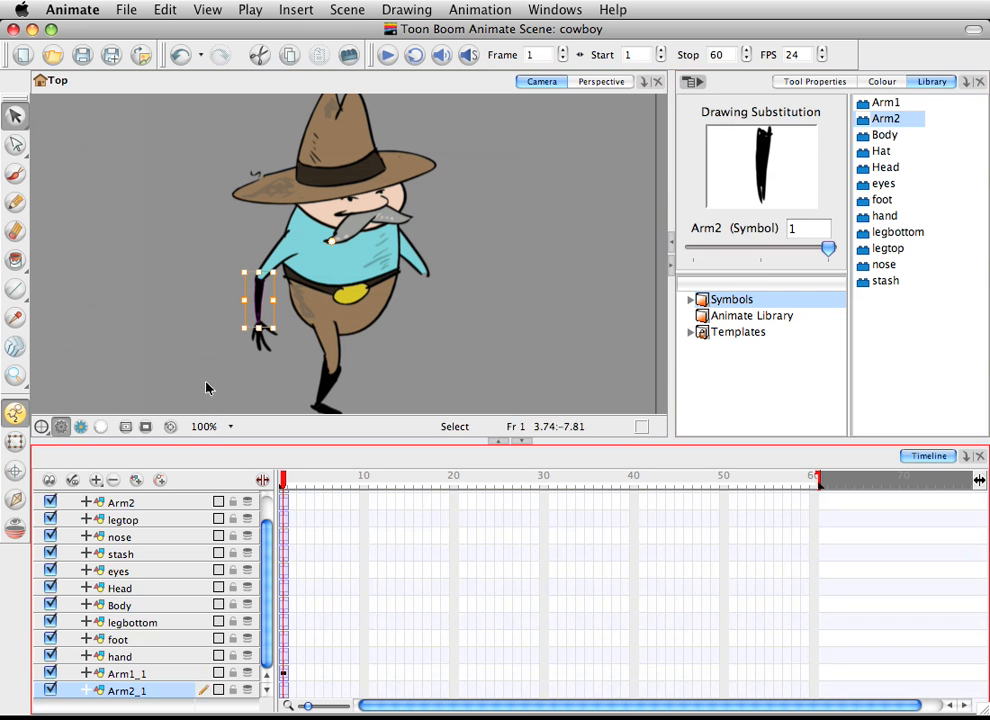
pyautogui.click(233, 503)
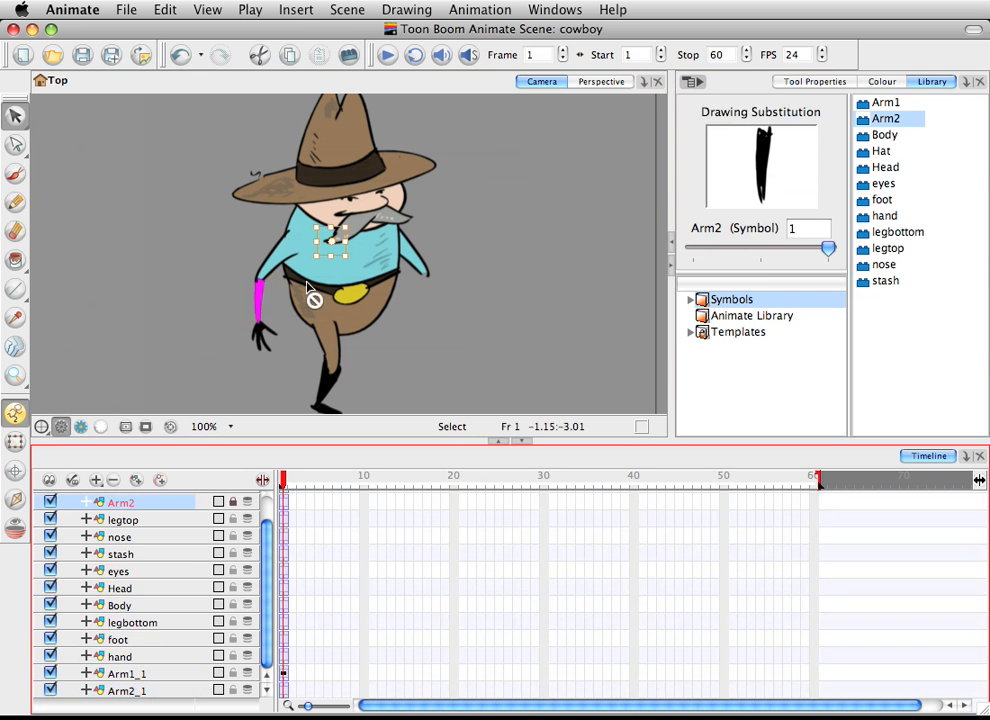
pyautogui.click(176, 691)
pyautogui.moveTo(260, 310)
pyautogui.mouseDown()
pyautogui.moveTo(429, 309)
pyautogui.moveTo(426, 298)
pyautogui.mouseUp()
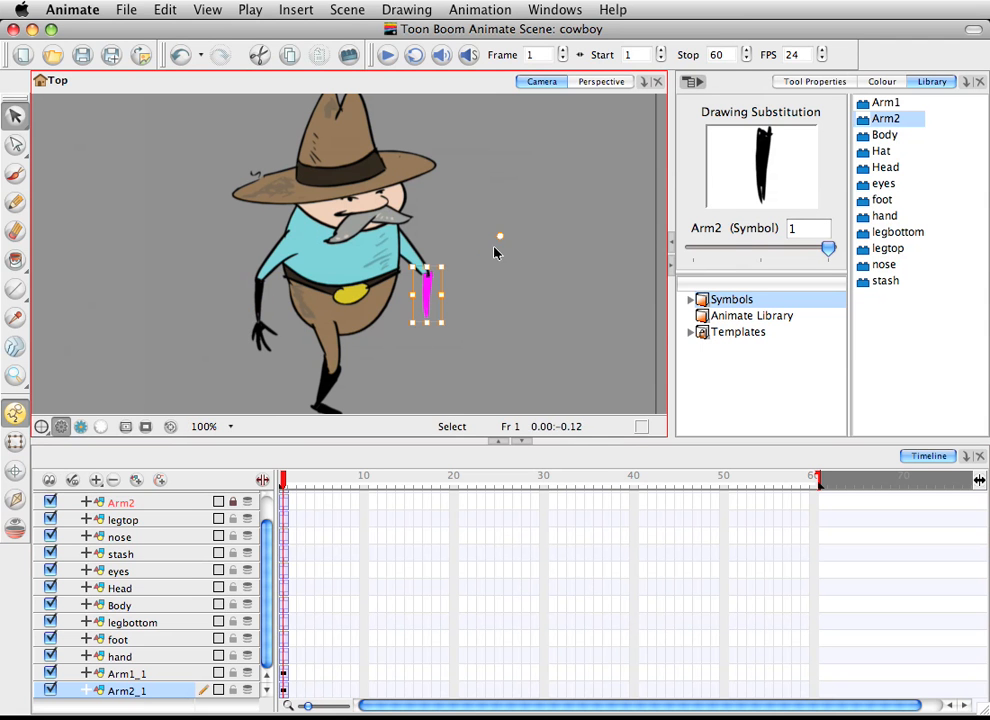
# - Flip the second Arm2 instance horizontally and reposition it at the end of the flipped sleeve
pyautogui.moveTo(501, 236)
pyautogui.mouseDown()
pyautogui.moveTo(507, 243)
pyautogui.moveTo(428, 283)
pyautogui.mouseUp()
pyautogui.click(410, 8)
pyautogui.moveTo(452, 93)
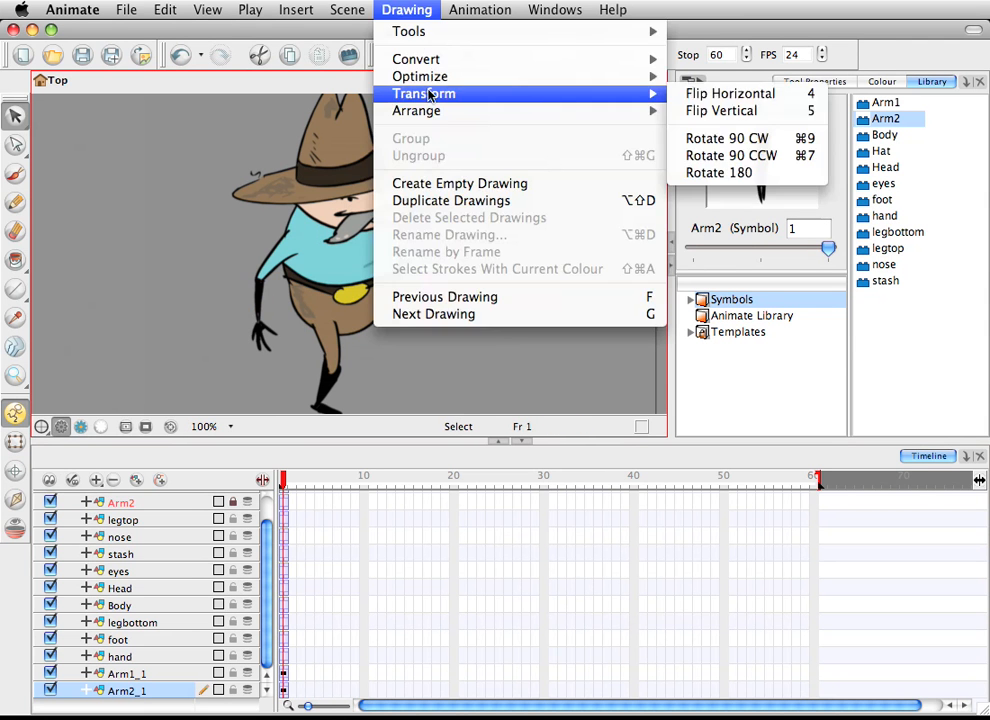
pyautogui.click(716, 97)
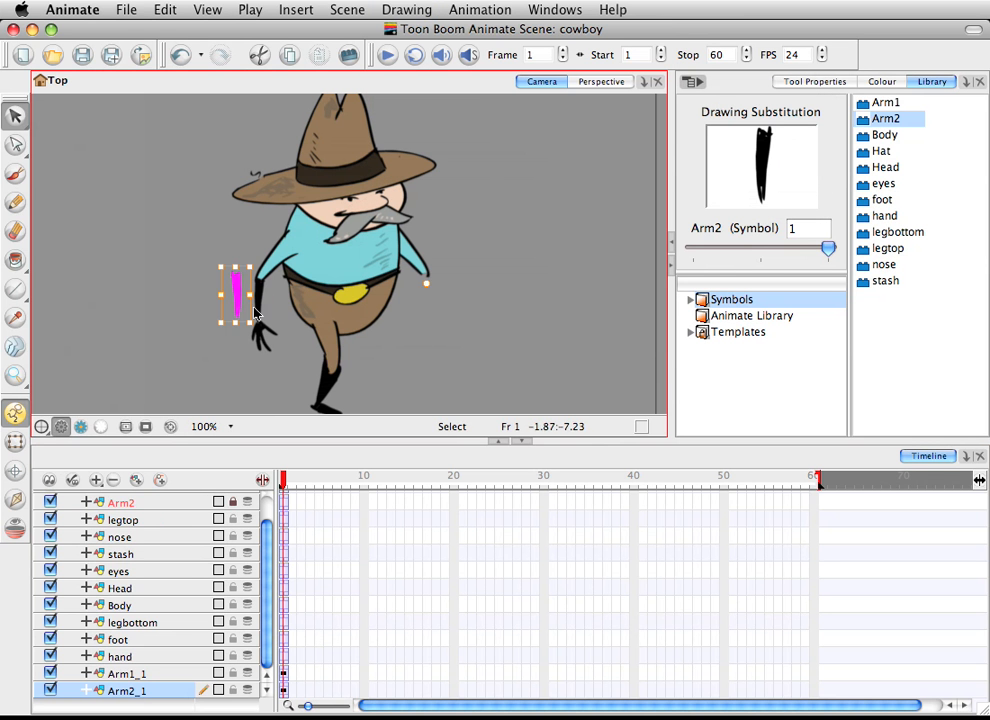
pyautogui.moveTo(234, 293); pyautogui.dragTo(424, 283)
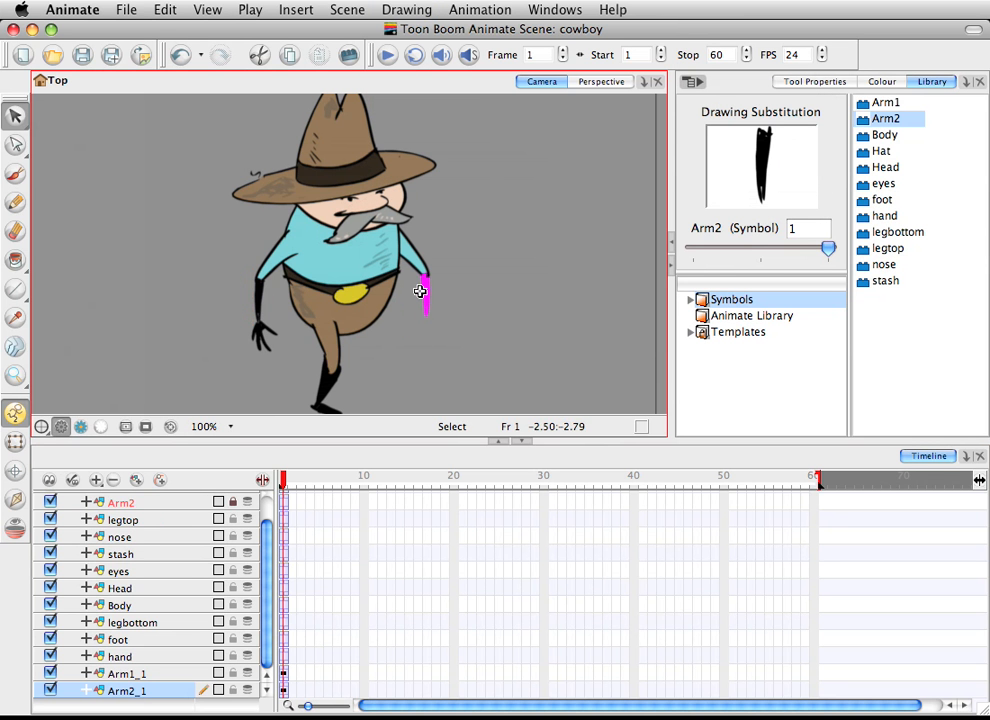
# - Set the flipped forearm's pivot at the elbow and return to the Select tool
pyautogui.click(15, 503)
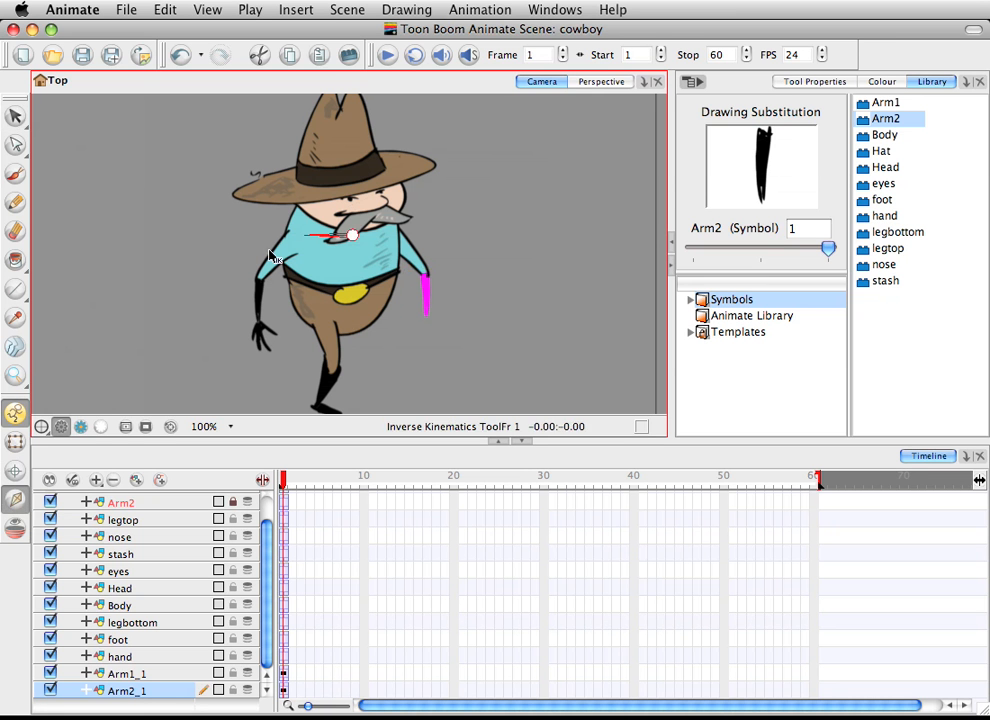
pyautogui.click(15, 472)
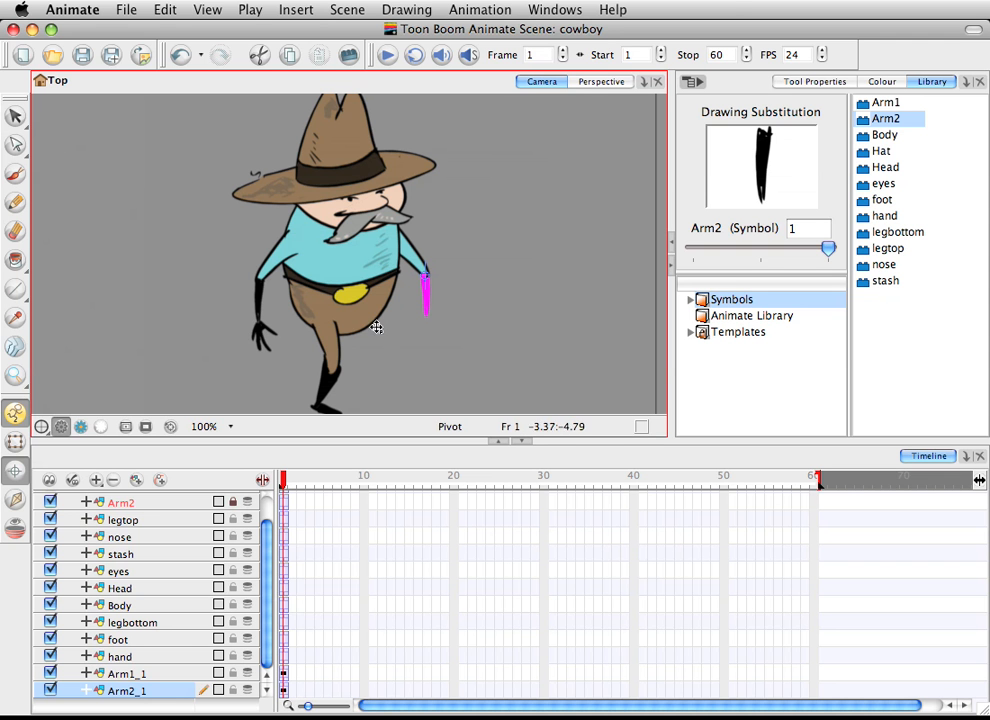
pyautogui.click(15, 117)
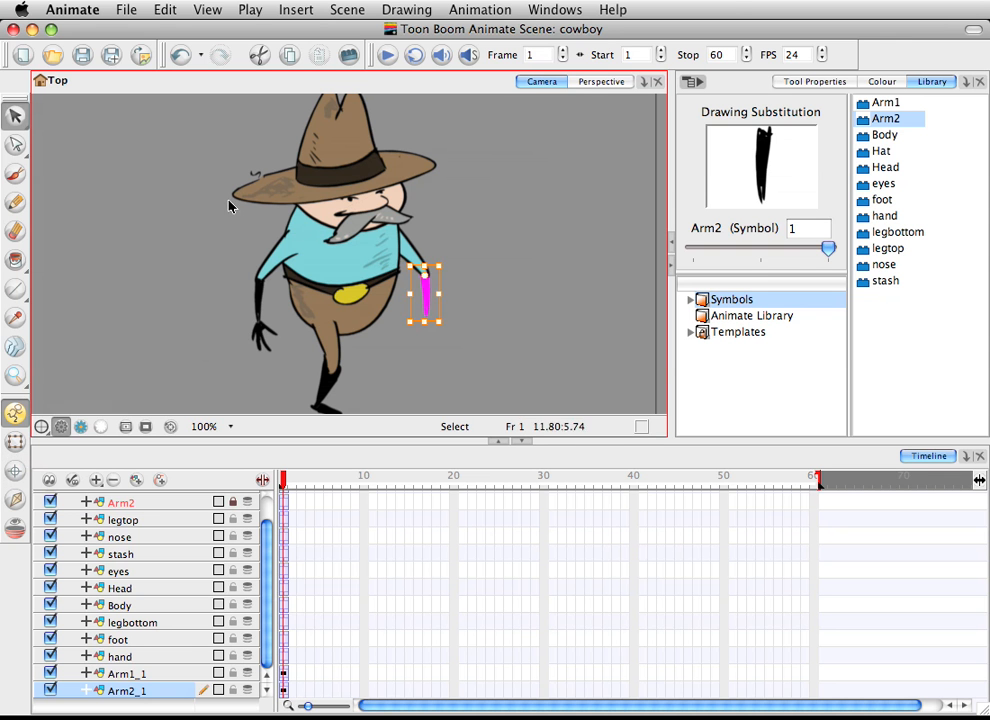
# - Add a second hand symbol from the library and move one of the two hands to the end of the flipped forearm
pyautogui.click(262, 334)
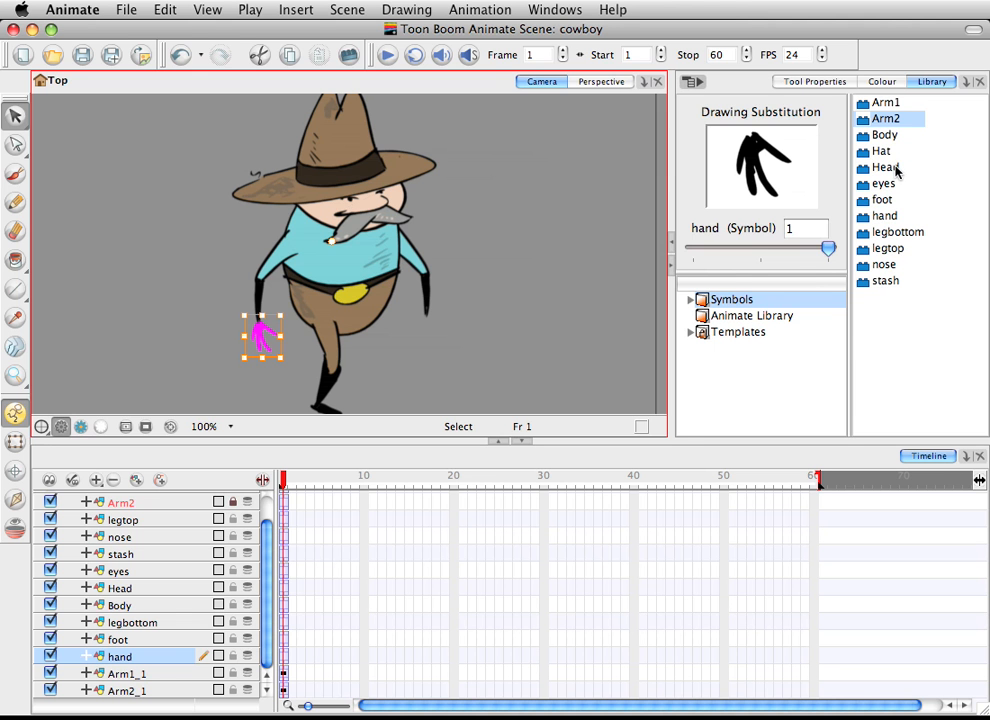
pyautogui.click(884, 217)
pyautogui.moveTo(553, 352); pyautogui.dragTo(544, 354)
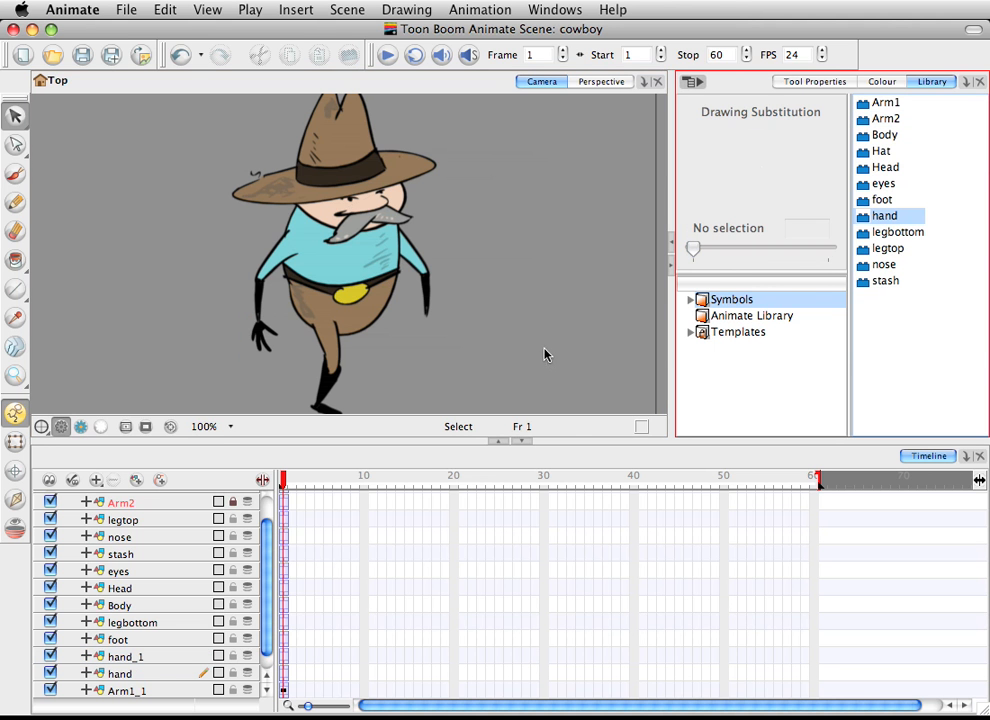
pyautogui.click(232, 668)
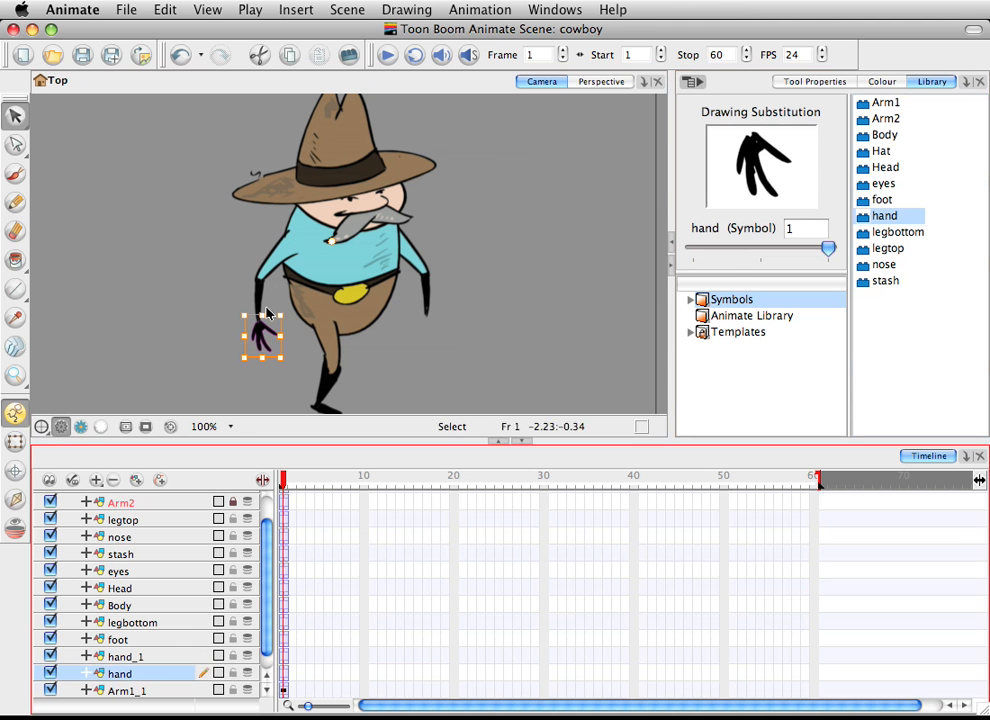
pyautogui.moveTo(262, 330); pyautogui.dragTo(431, 331)
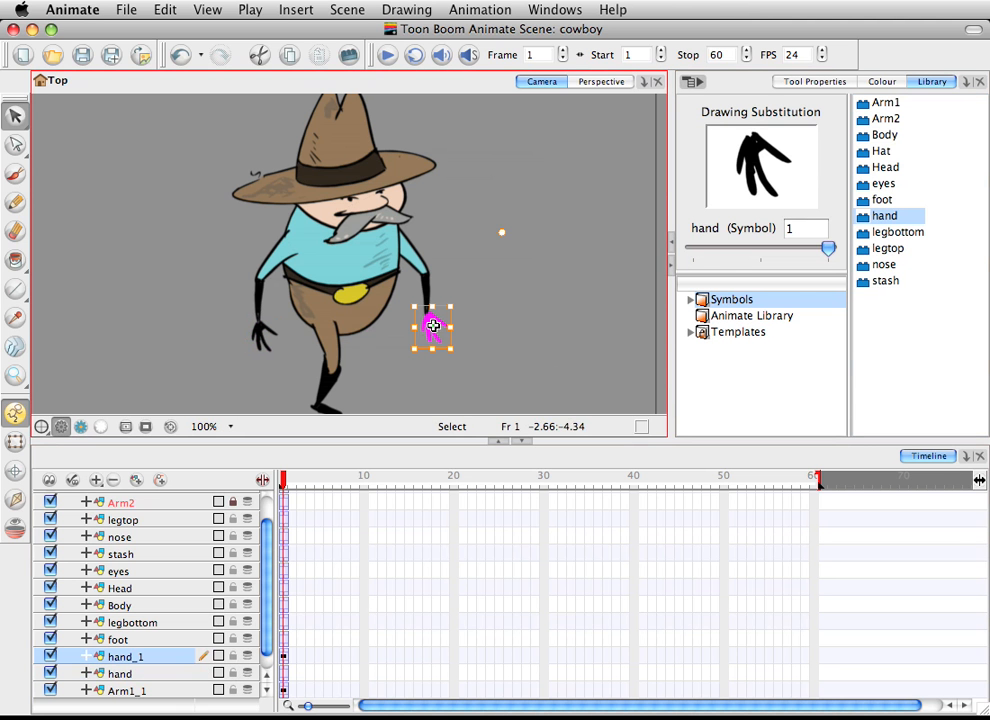
# - Flip the second hand symbol horizontally and move it back to the end of the flipped forearm
pyautogui.click(406, 9)
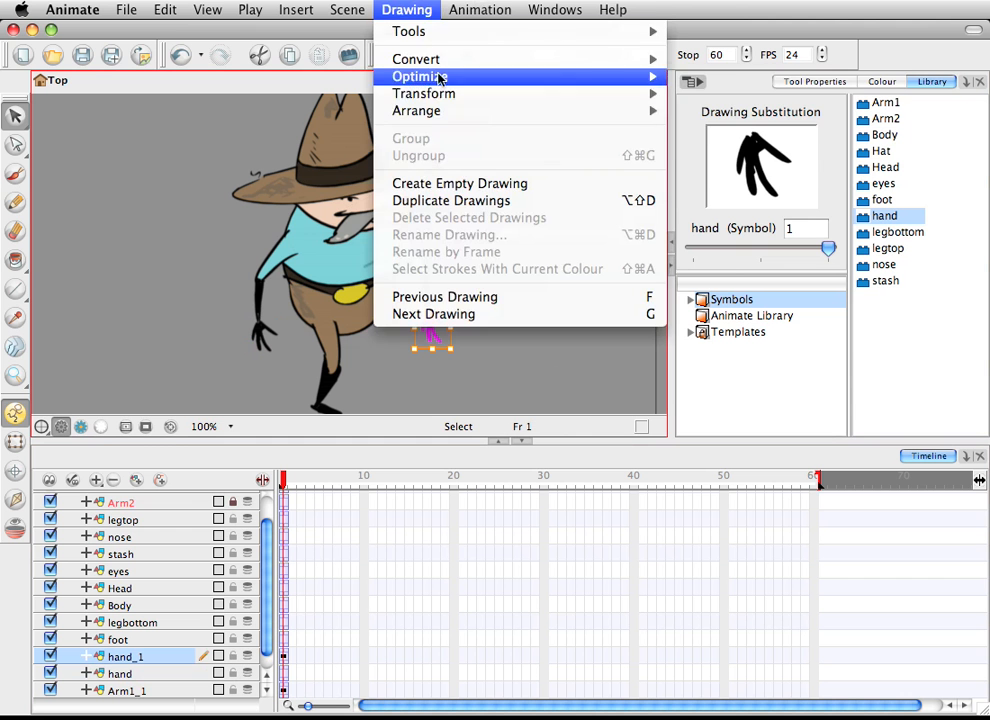
pyautogui.moveTo(442, 93)
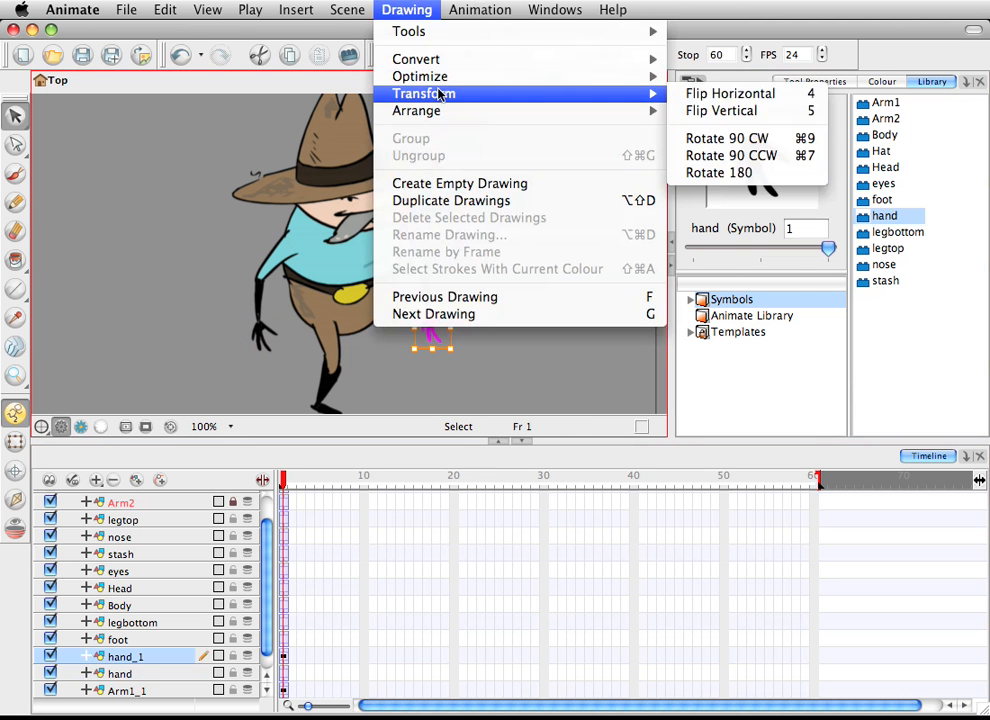
pyautogui.click(707, 95)
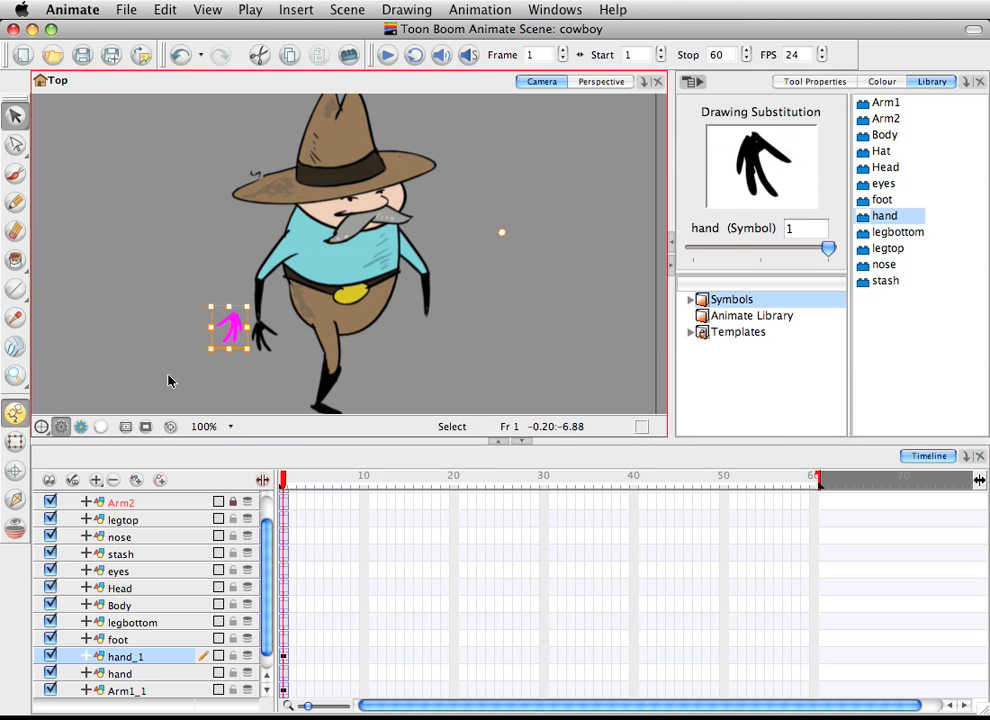
pyautogui.moveTo(232, 327); pyautogui.dragTo(427, 323)
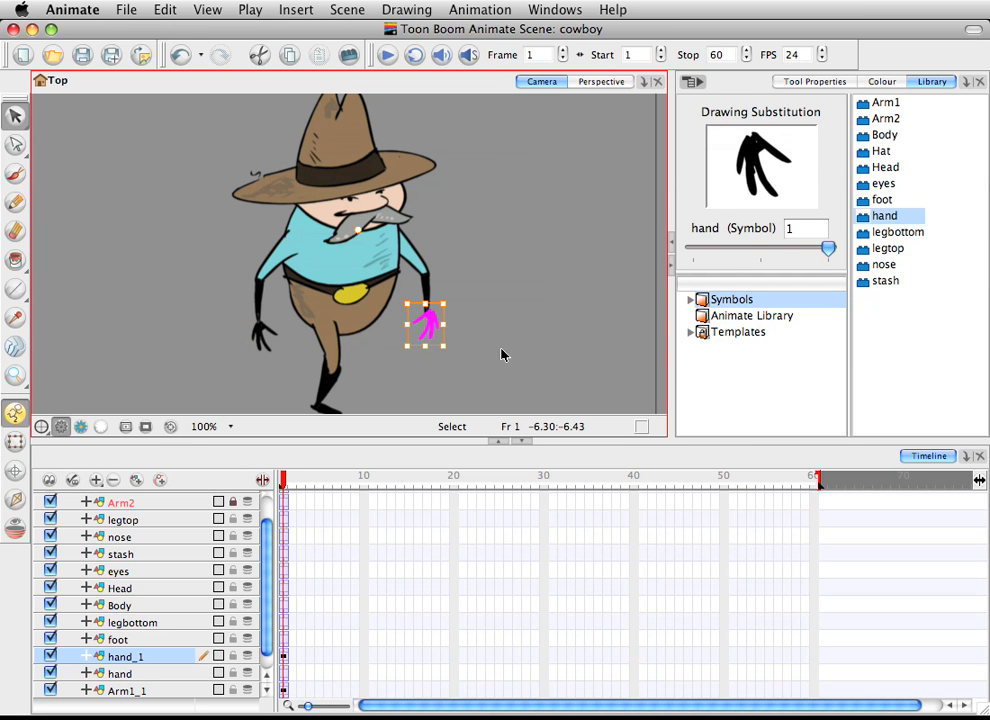
# - Undo and redo the second hand's flip and repositioning to compare its placements
pyautogui.press('super+z')
pyautogui.press('super+z')
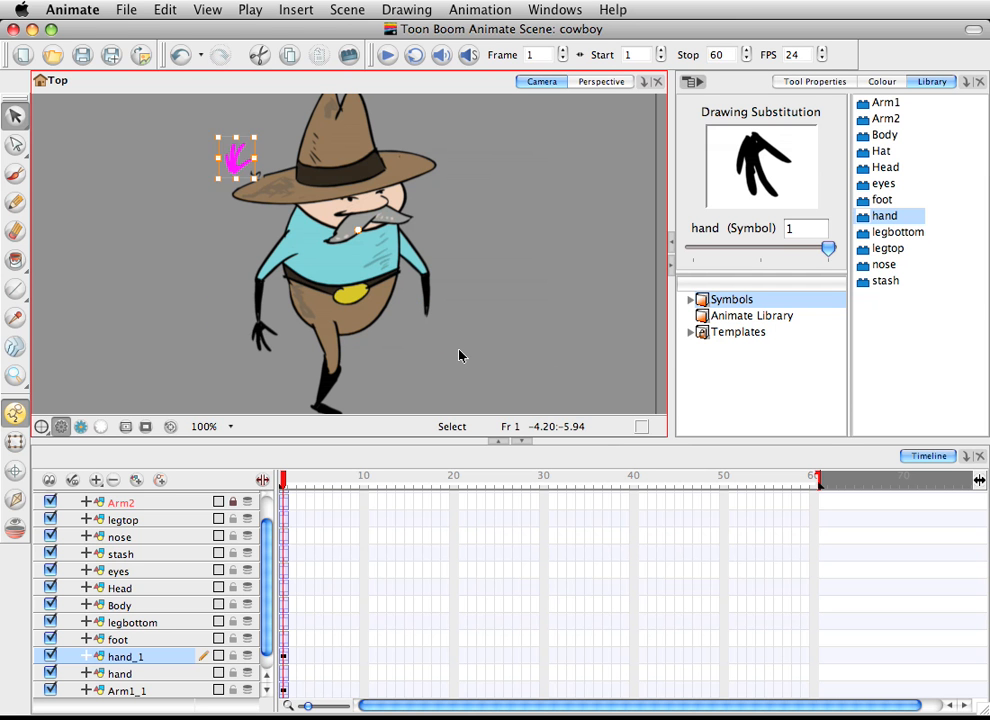
pyautogui.press('super+shift+z')
pyautogui.press('super+shift+z')
pyautogui.press('super+z')
pyautogui.press('super+shift+z')
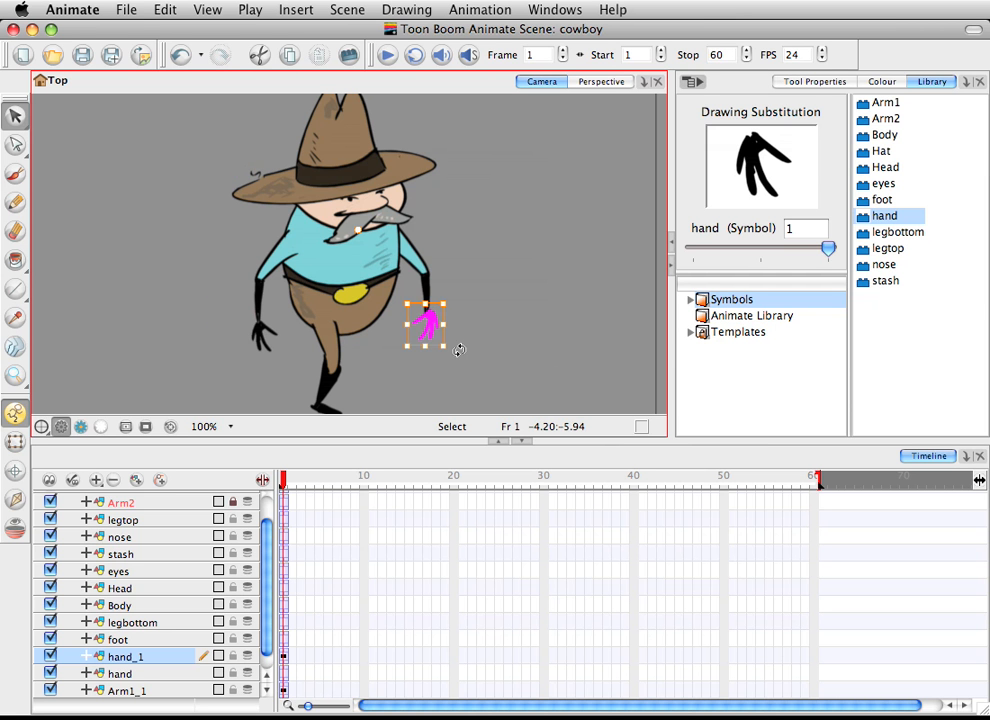
pyautogui.press('super+z')
pyautogui.press('super+shift+z')
pyautogui.press('super+z')
pyautogui.press('super+shift+z')
# - Move the flipped Arm1 sleeve slightly higher on the shoulder and deselect it
pyautogui.click(427, 290)
pyautogui.click(415, 258)
pyautogui.click(415, 251)
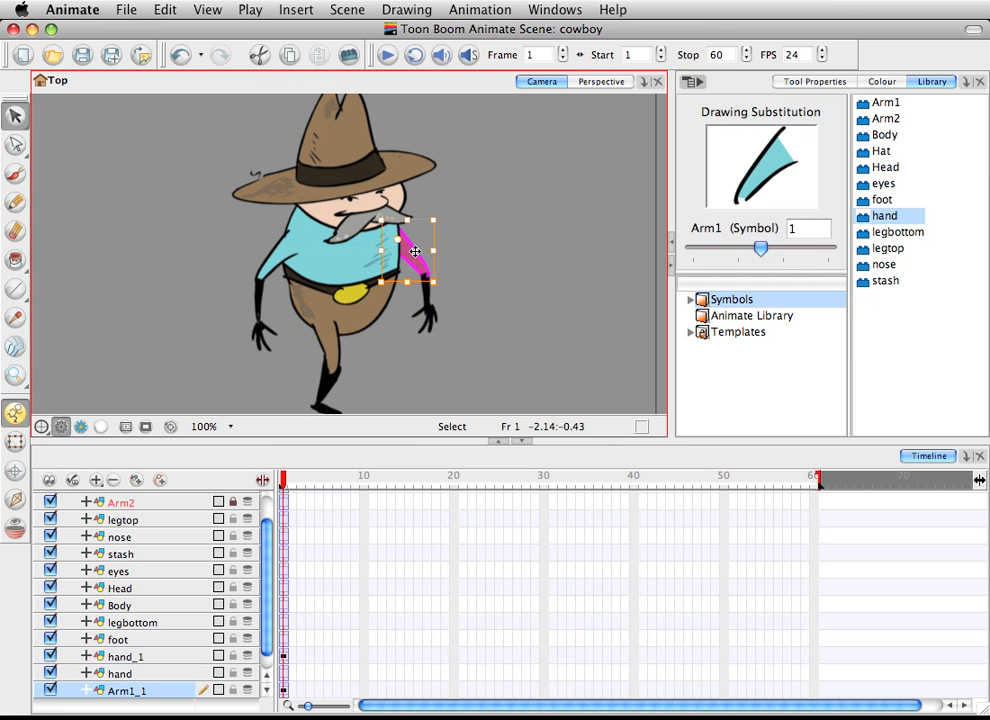
pyautogui.moveTo(418, 258); pyautogui.dragTo(416, 236)
pyautogui.click(435, 295)
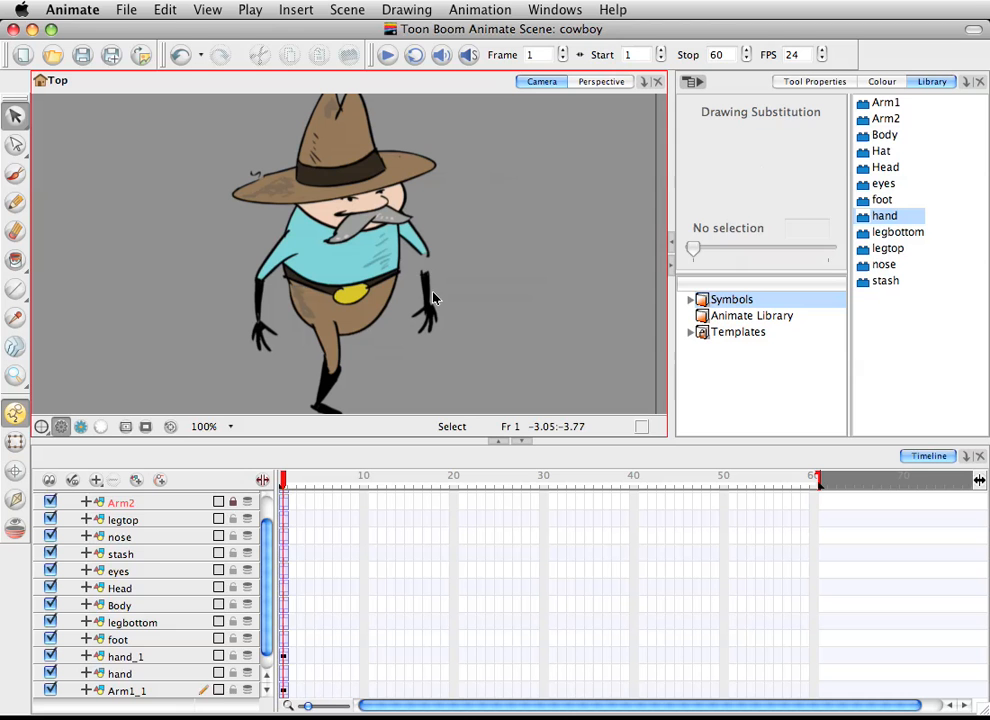
# - Move the flipped Arm2 forearm up so that its elbow meets the end of the raised sleeve
pyautogui.click(430, 296)
pyautogui.moveTo(428, 296); pyautogui.dragTo(427, 267)
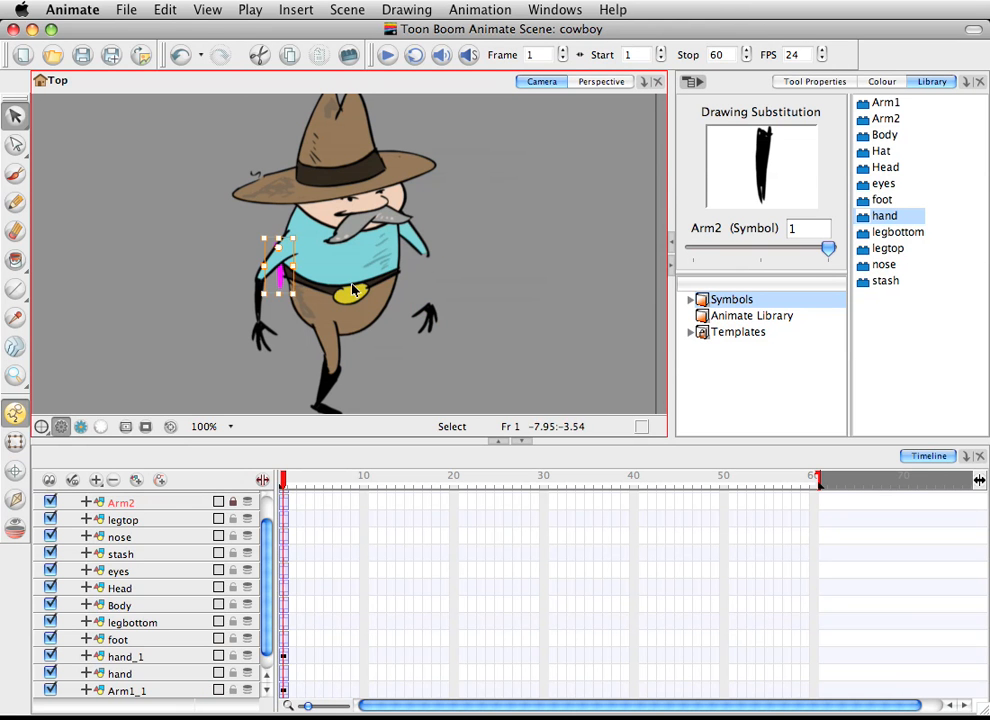
pyautogui.moveTo(280, 287); pyautogui.dragTo(427, 290)
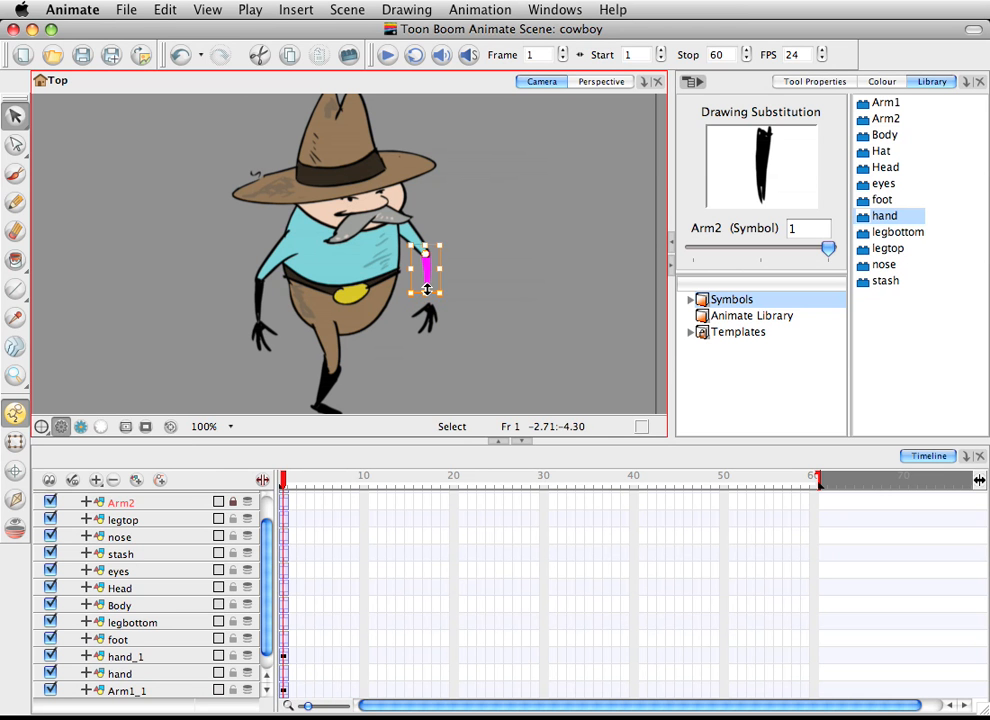
pyautogui.moveTo(426, 300); pyautogui.dragTo(425, 284)
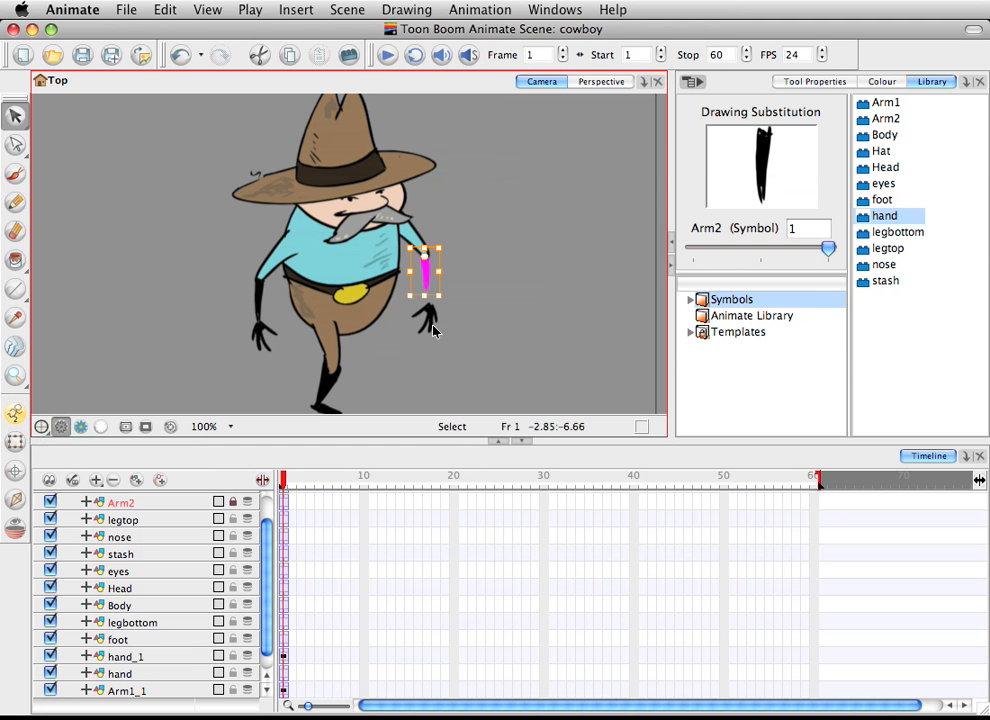
# - Move the flipped hand up to the end of the raised forearm and deselect it
pyautogui.click(423, 316)
pyautogui.moveTo(432, 325); pyautogui.dragTo(429, 308)
pyautogui.click(490, 341)
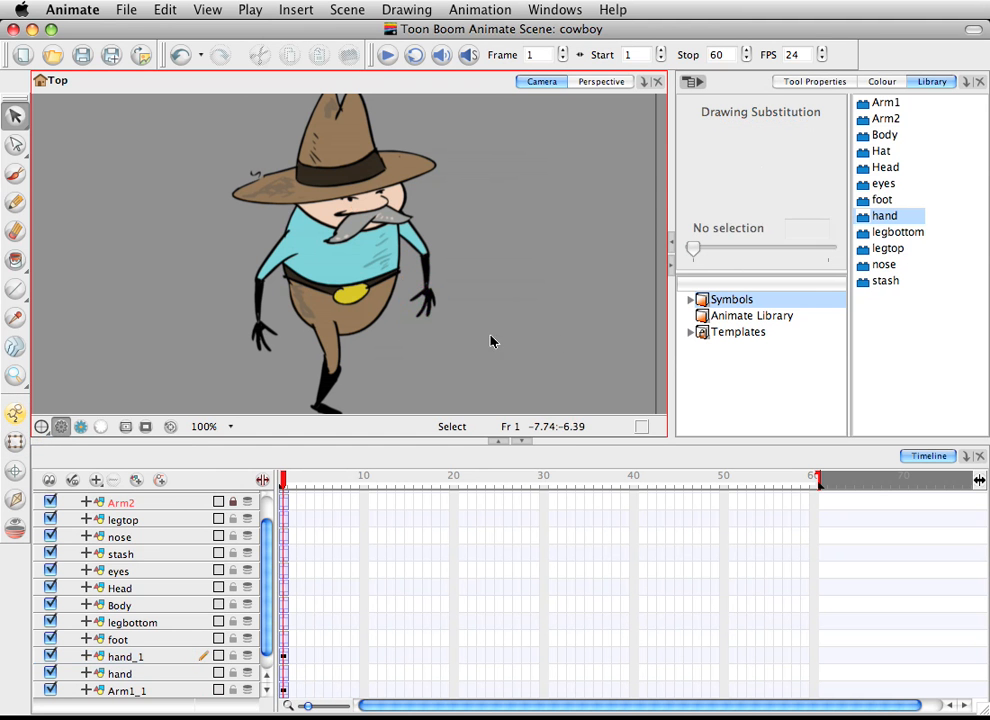
# - Rotate the flipped hand slightly clockwise, set its pivot at the wrist and return to the Select tool
pyautogui.click(432, 313)
pyautogui.moveTo(447, 330); pyautogui.dragTo(414, 338)
pyautogui.click(15, 470)
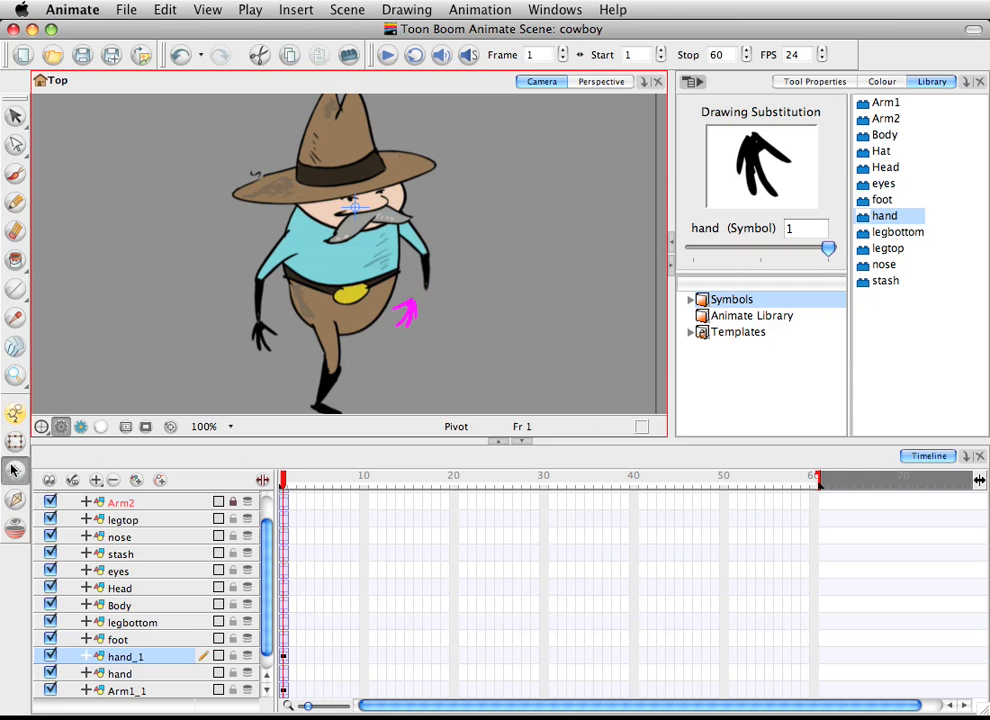
pyautogui.moveTo(359, 208); pyautogui.dragTo(415, 290)
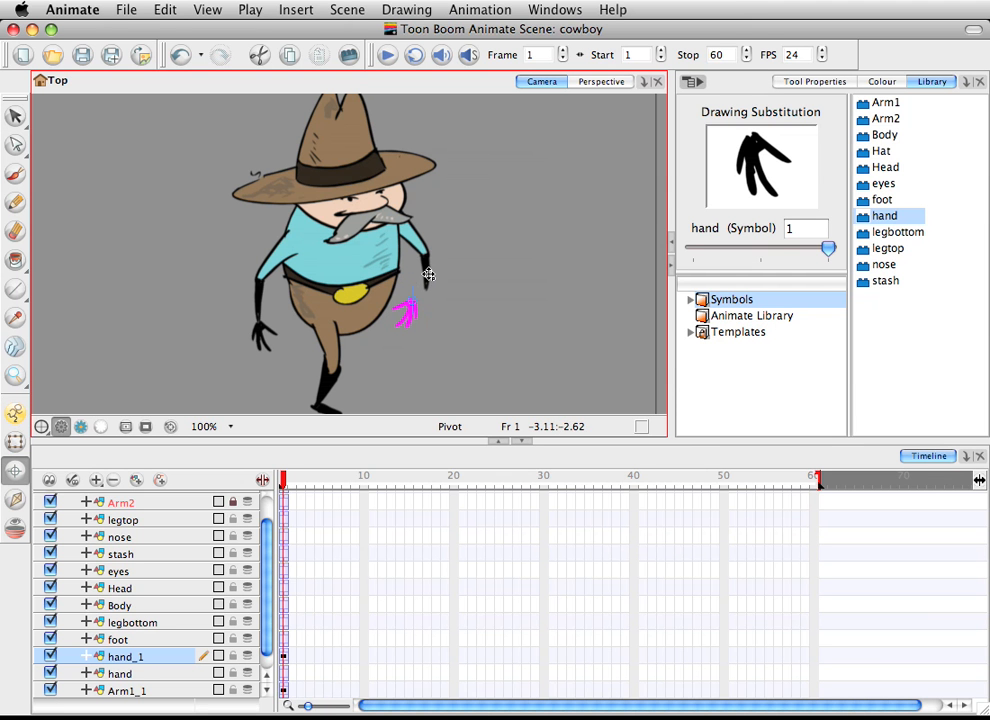
pyautogui.moveTo(431, 275); pyautogui.dragTo(426, 256)
pyautogui.click(417, 312)
pyautogui.click(15, 116)
# - Reposition the rotated hand so that its wrist joins the end of the flipped forearm
pyautogui.moveTo(415, 314); pyautogui.dragTo(441, 315)
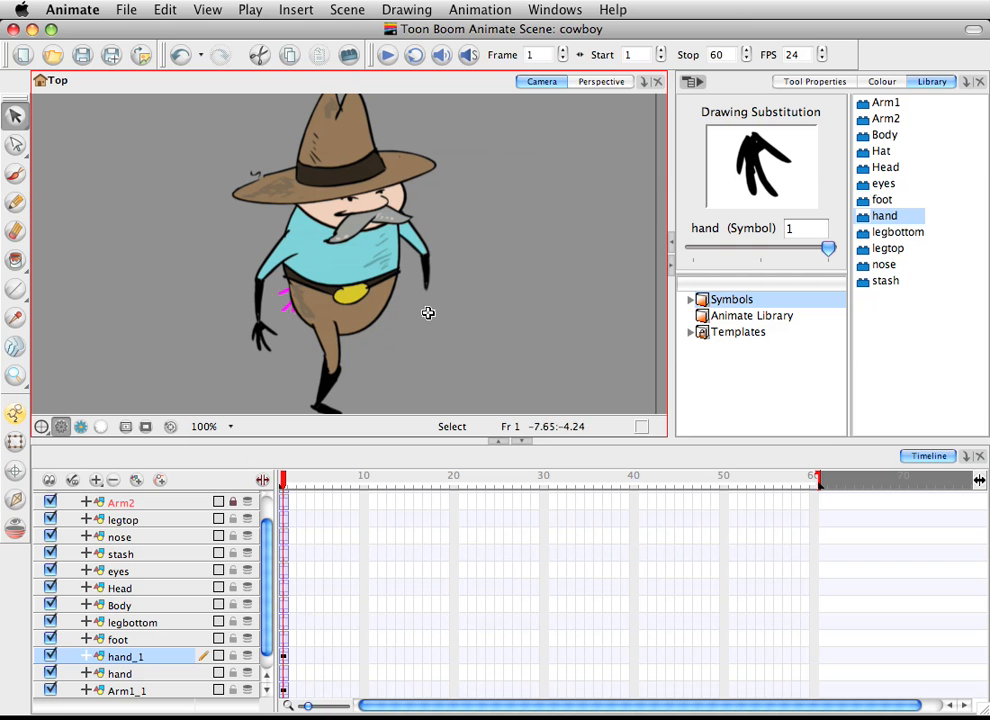
pyautogui.click(297, 311)
pyautogui.moveTo(287, 316); pyautogui.dragTo(486, 371)
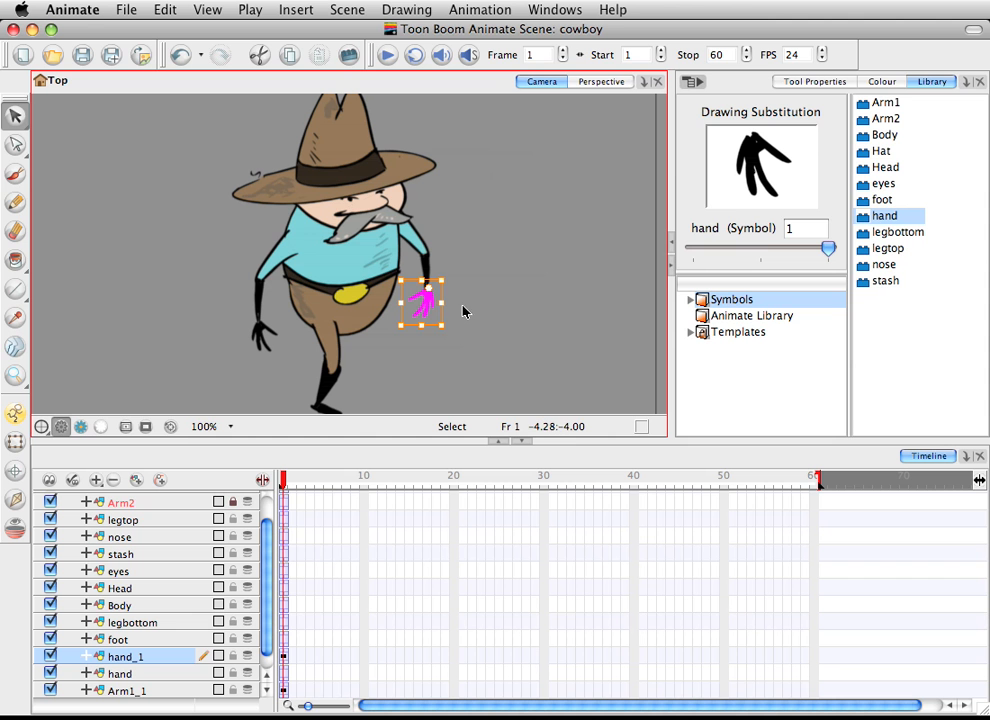
pyautogui.moveTo(426, 304); pyautogui.dragTo(423, 300)
# - Set the Body symbol's pivot near the base of the torso, return to the Select tool and deselect the body
pyautogui.click(422, 249)
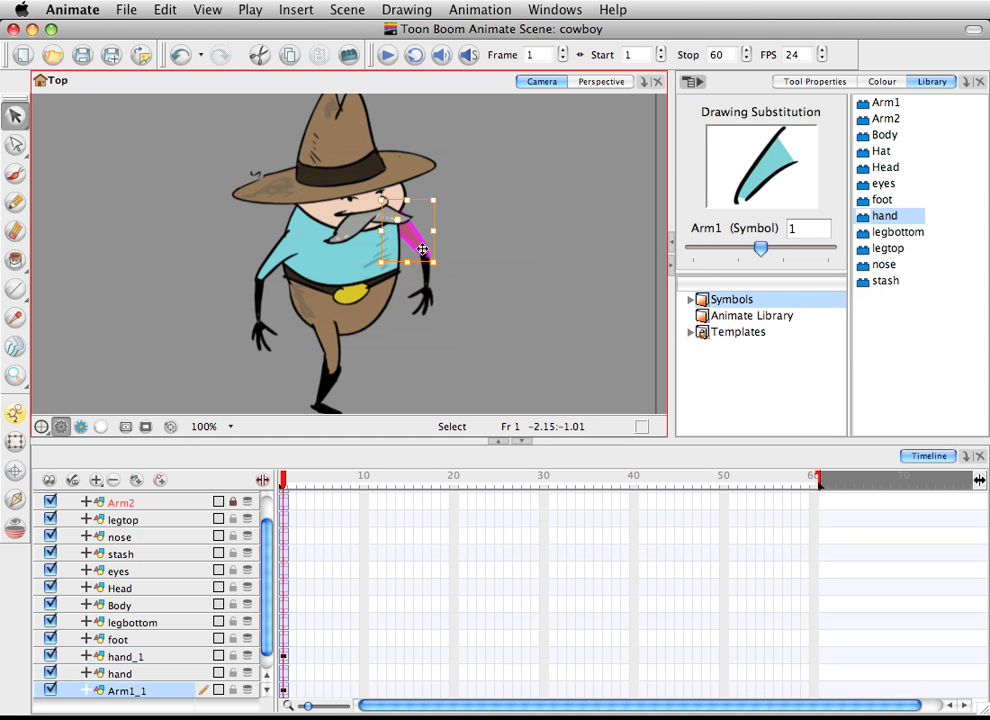
pyautogui.click(331, 268)
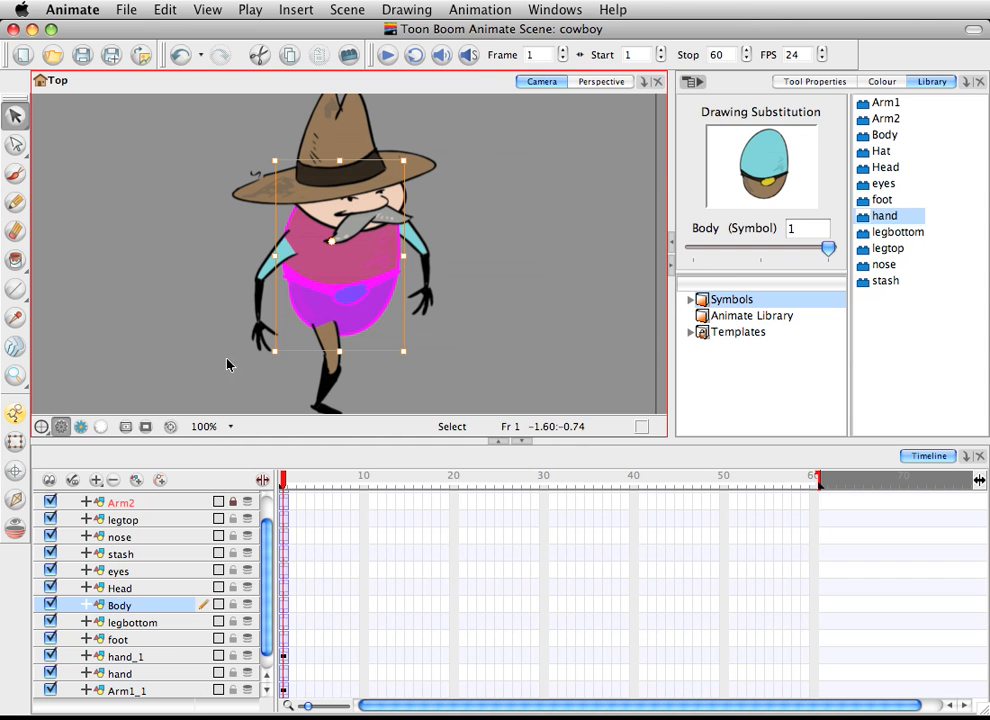
pyautogui.click(530, 370)
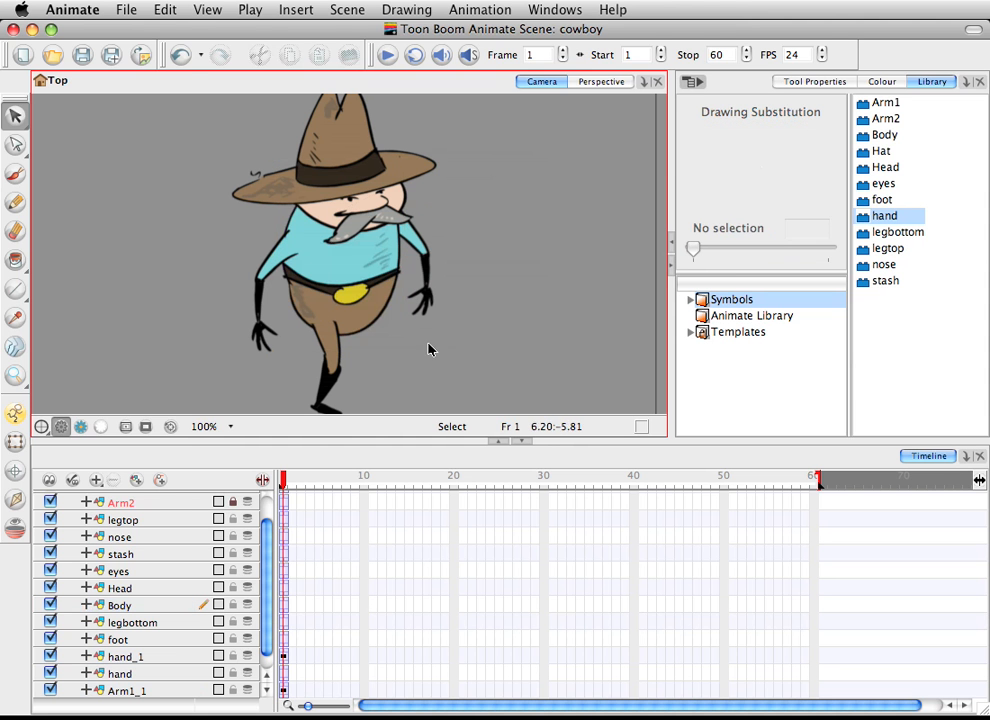
pyautogui.click(15, 471)
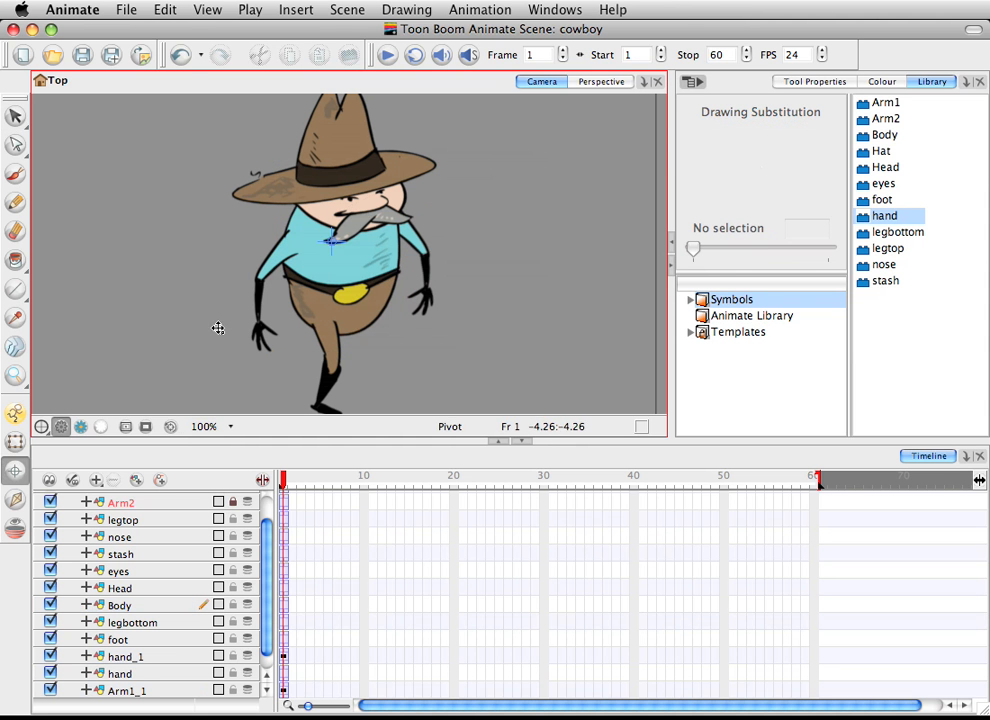
pyautogui.click(16, 117)
pyautogui.click(278, 261)
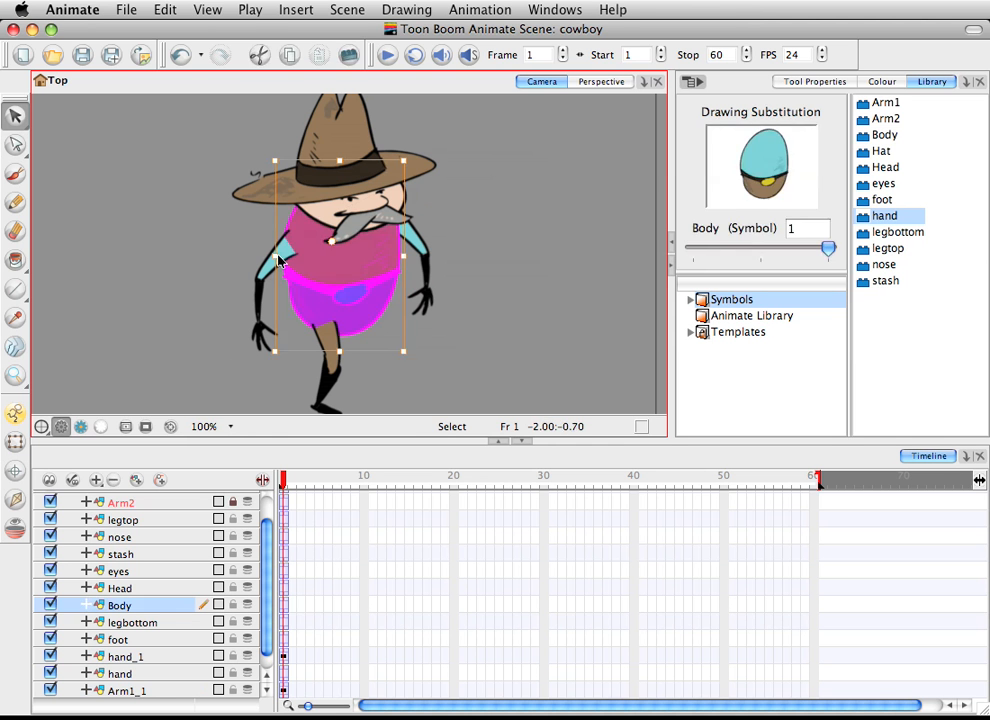
pyautogui.click(207, 210)
pyautogui.click(313, 288)
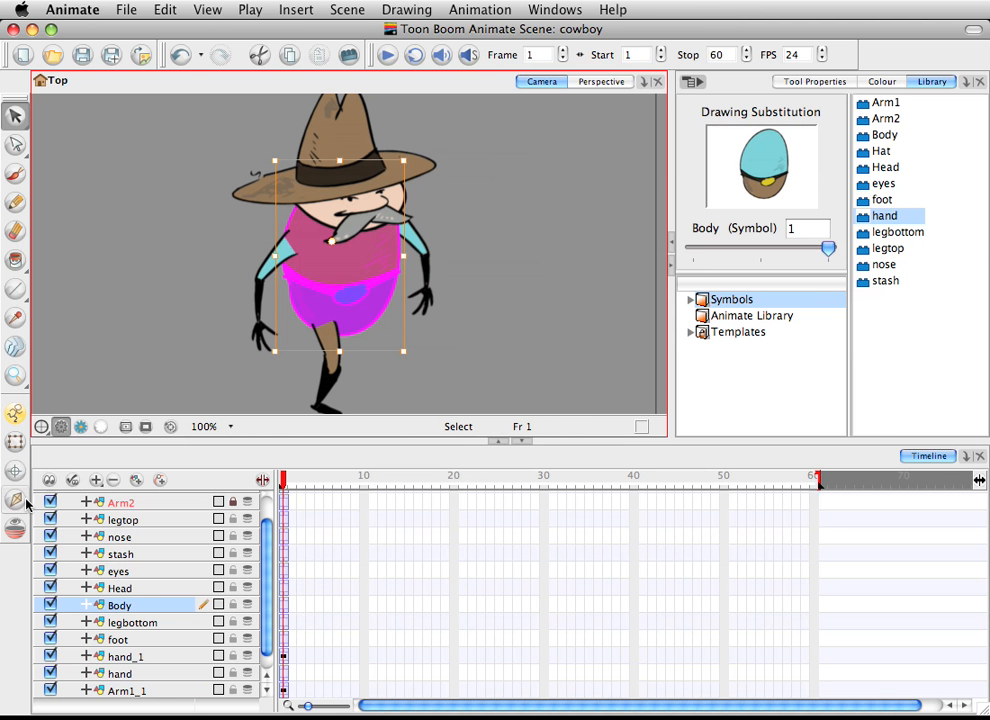
pyautogui.click(15, 470)
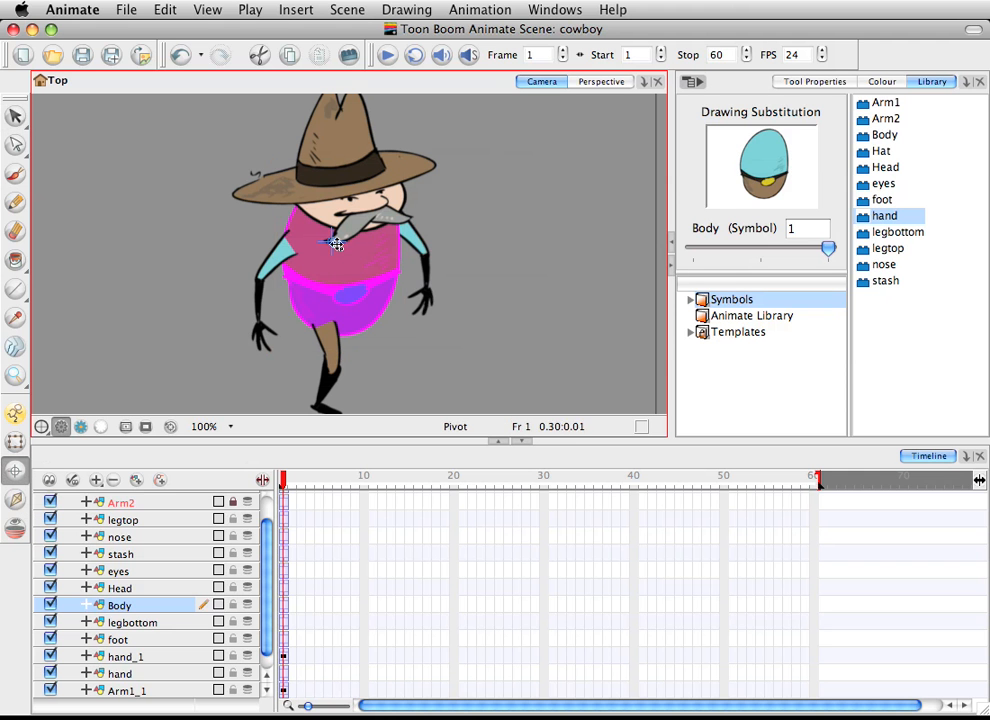
pyautogui.click(346, 323)
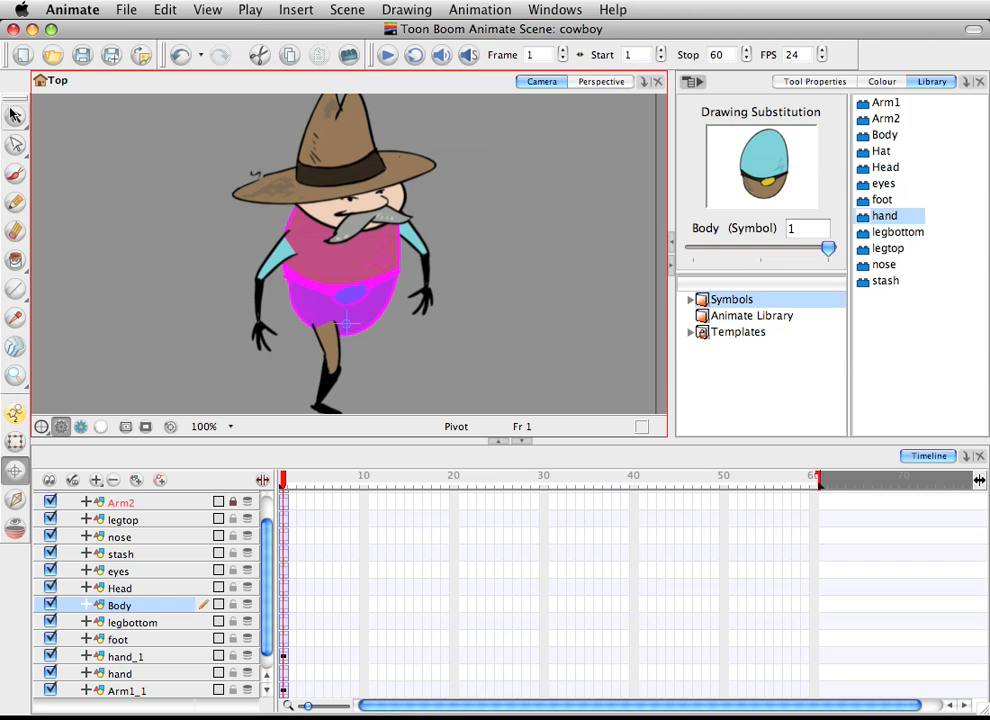
pyautogui.click(15, 115)
pyautogui.click(119, 197)
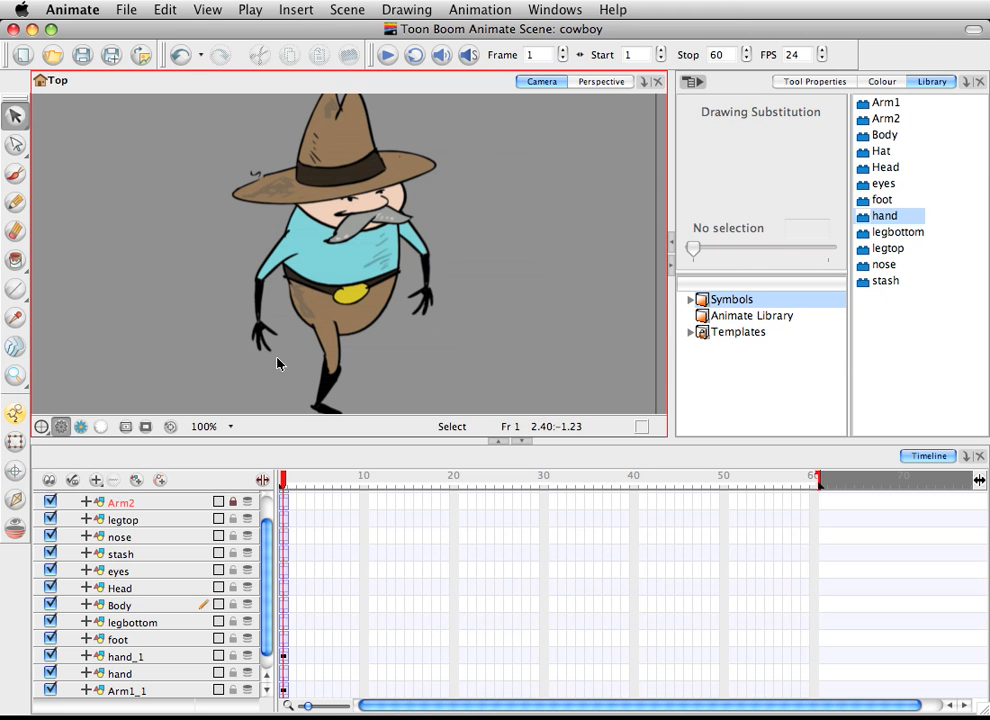
# - Set the legtop symbol's pivot at the hip end of the upper leg and return to the Select tool
pyautogui.click(330, 344)
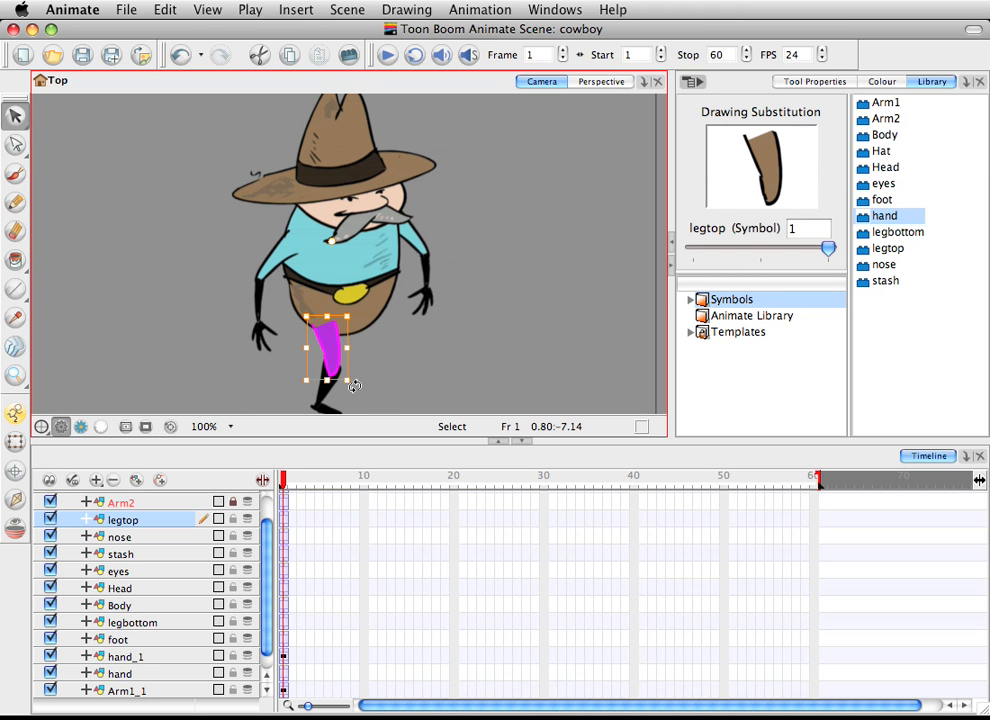
pyautogui.moveTo(357, 390)
pyautogui.mouseDown()
pyautogui.moveTo(356, 404)
pyautogui.moveTo(294, 393)
pyautogui.moveTo(158, 334)
pyautogui.moveTo(270, 400)
pyautogui.moveTo(356, 412)
pyautogui.mouseUp()
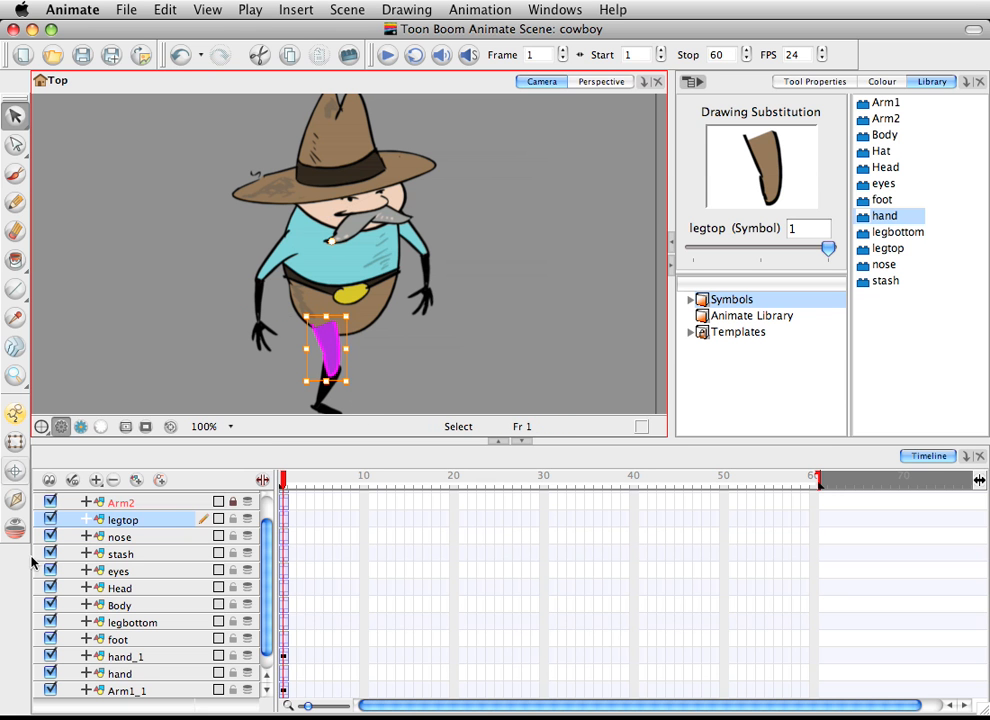
pyautogui.click(15, 470)
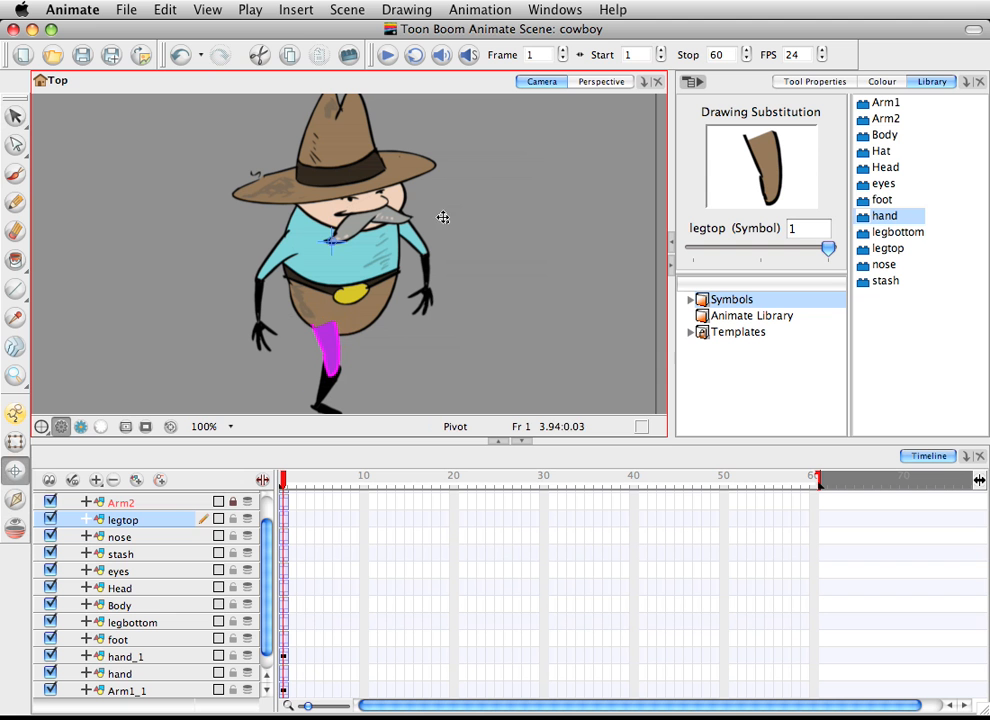
pyautogui.moveTo(336, 321); pyautogui.dragTo(327, 332)
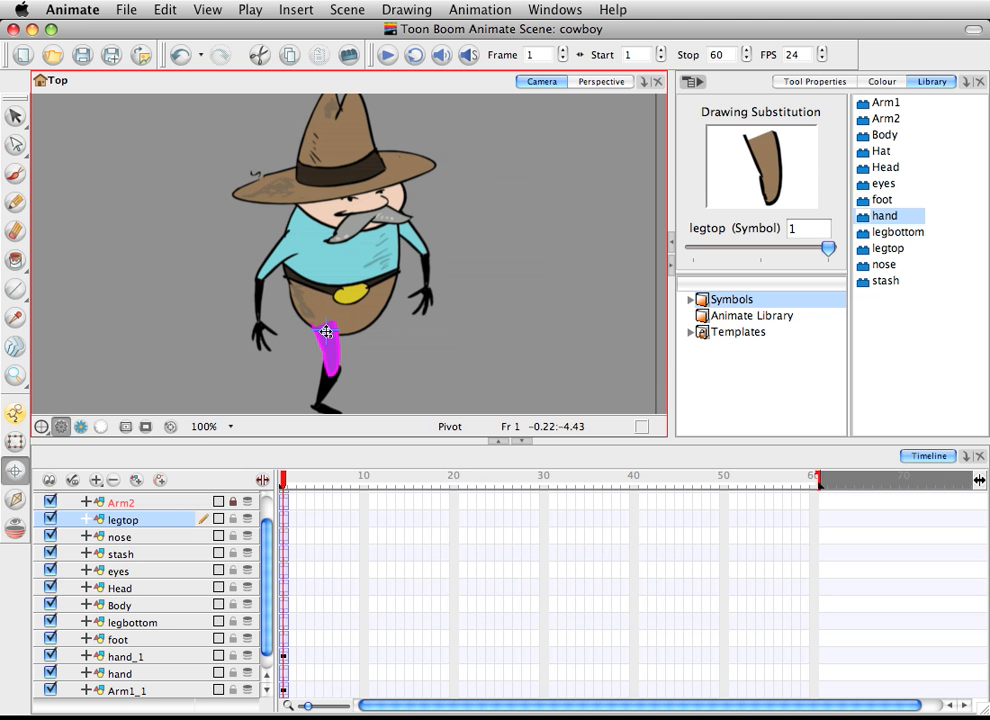
pyautogui.click(15, 116)
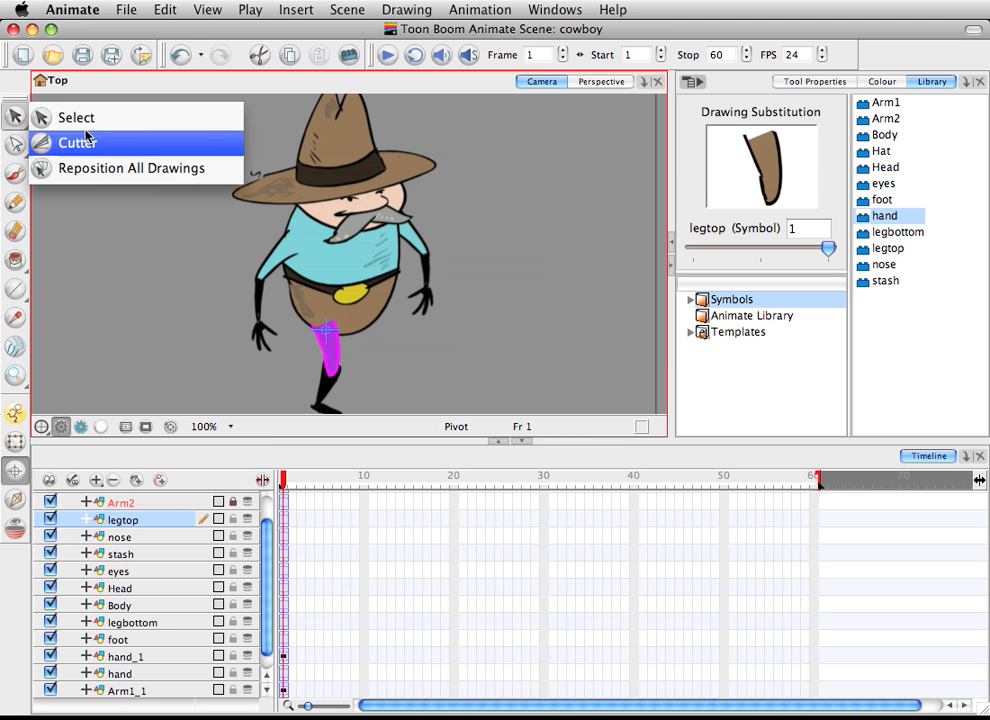
pyautogui.click(76, 117)
# - Test the upper leg's rotation about its hip pivot and deselect the leg
pyautogui.click(347, 372)
pyautogui.click(315, 330)
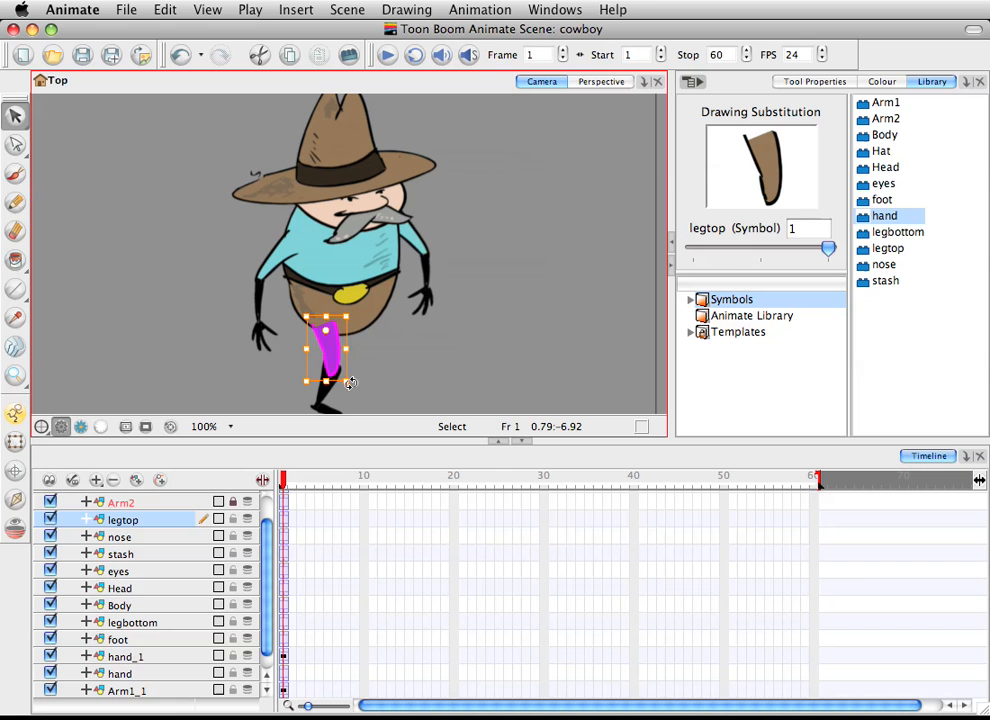
pyautogui.moveTo(350, 383)
pyautogui.mouseDown()
pyautogui.moveTo(295, 365)
pyautogui.moveTo(356, 387)
pyautogui.mouseUp()
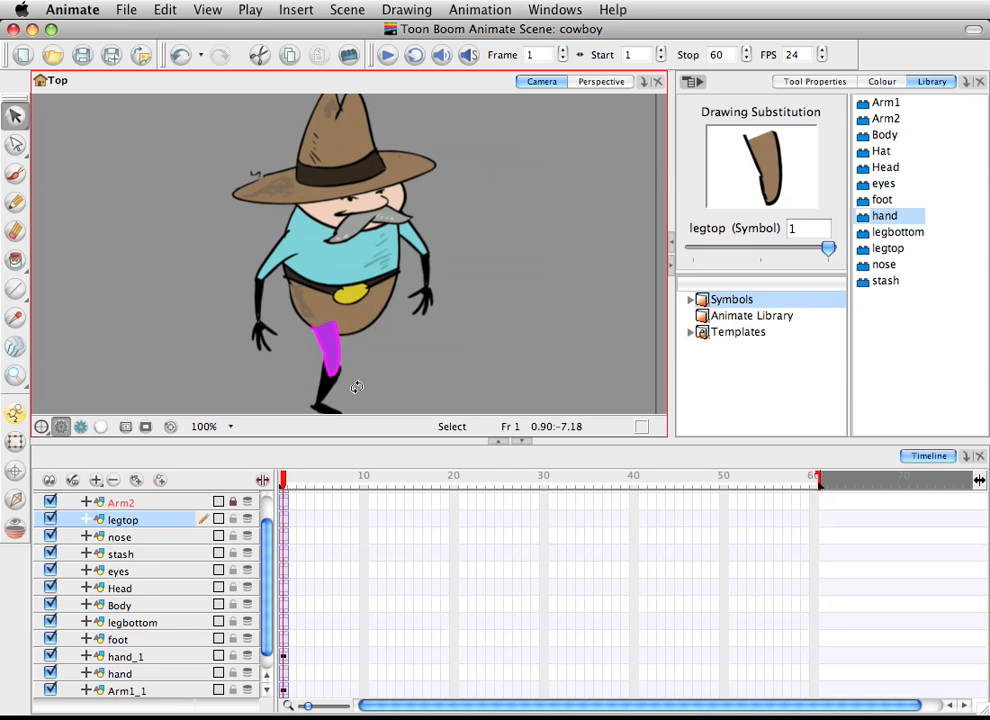
pyautogui.click(450, 378)
pyautogui.click(336, 352)
pyautogui.click(435, 360)
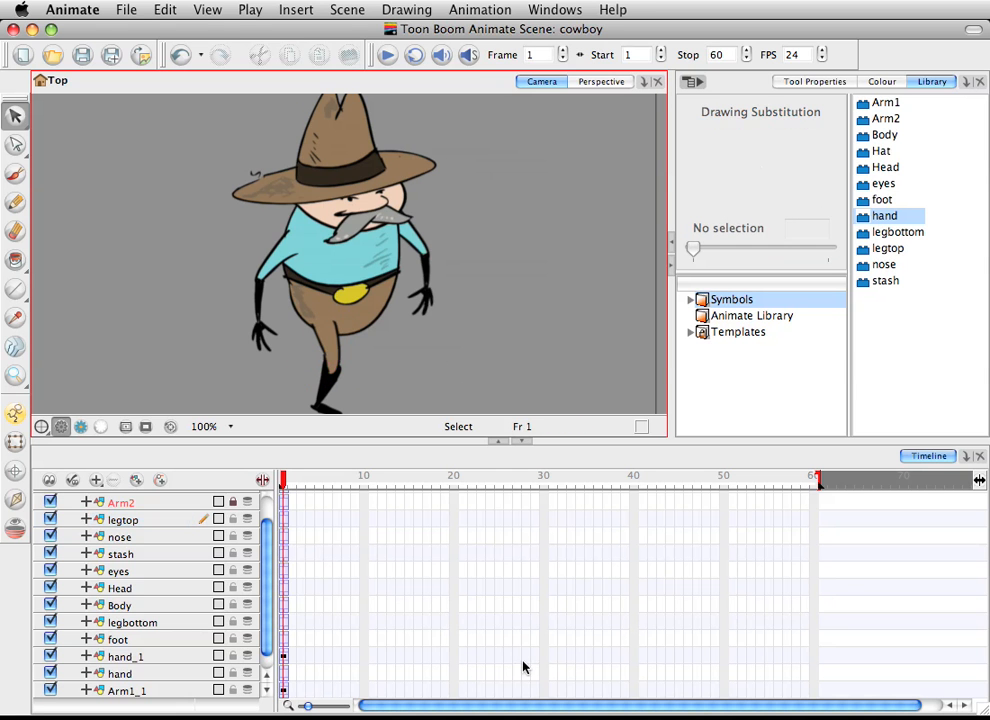
# - Add a second legtop instance from the library to the scene
pyautogui.click(326, 338)
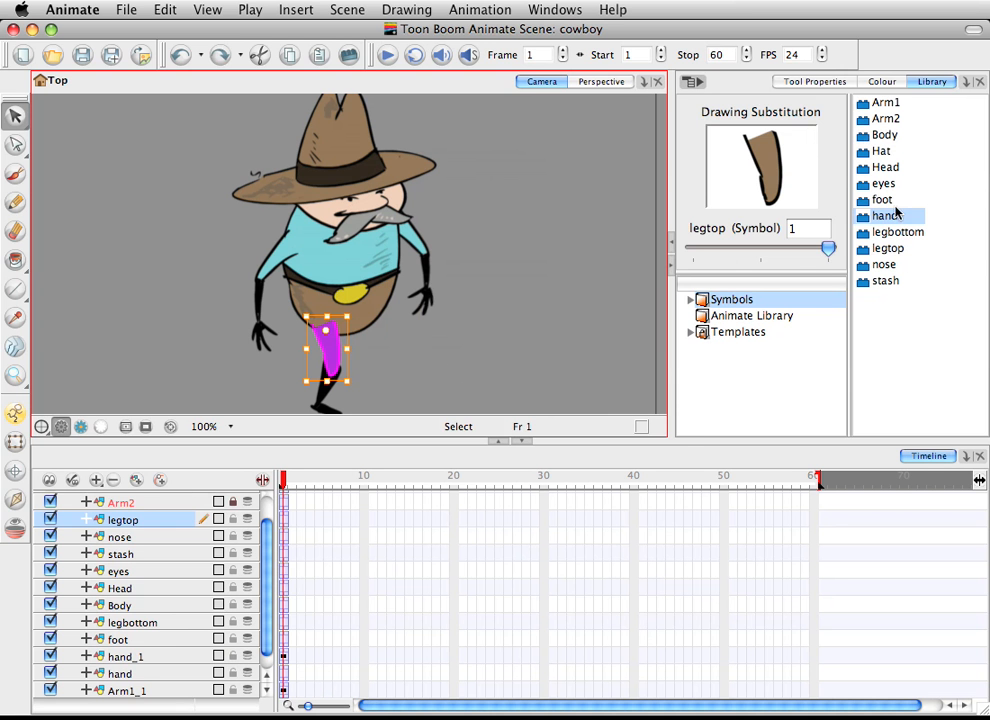
pyautogui.click(886, 248)
pyautogui.moveTo(868, 253); pyautogui.dragTo(488, 350)
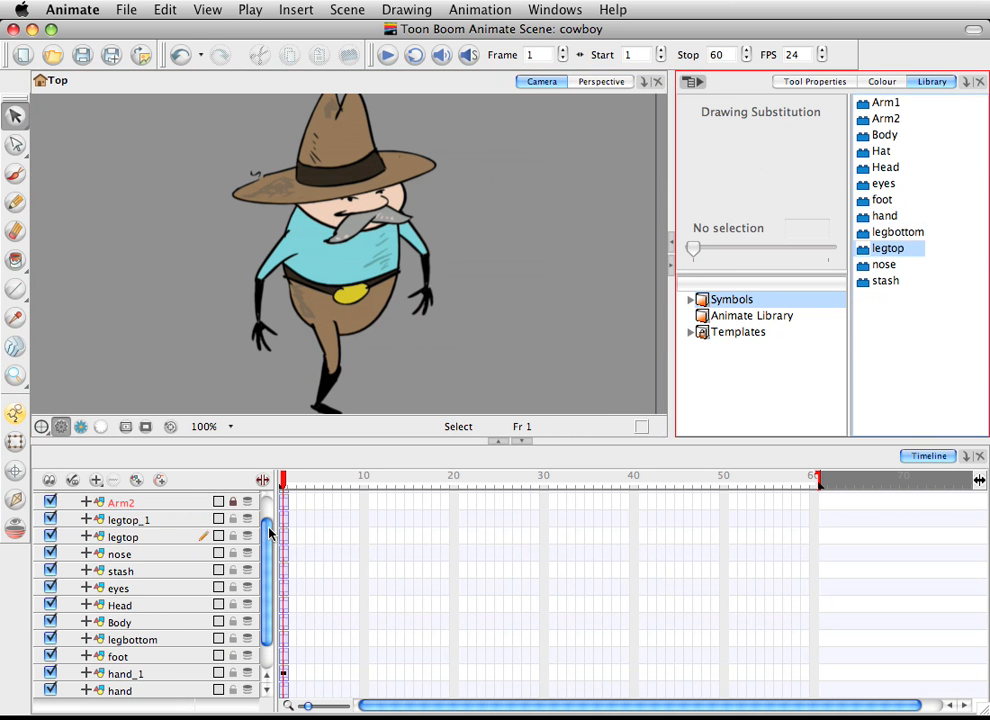
# - Lock the original legtop layer and move the legtop_1 symbol to the far hip, beside the first leg
pyautogui.click(175, 520)
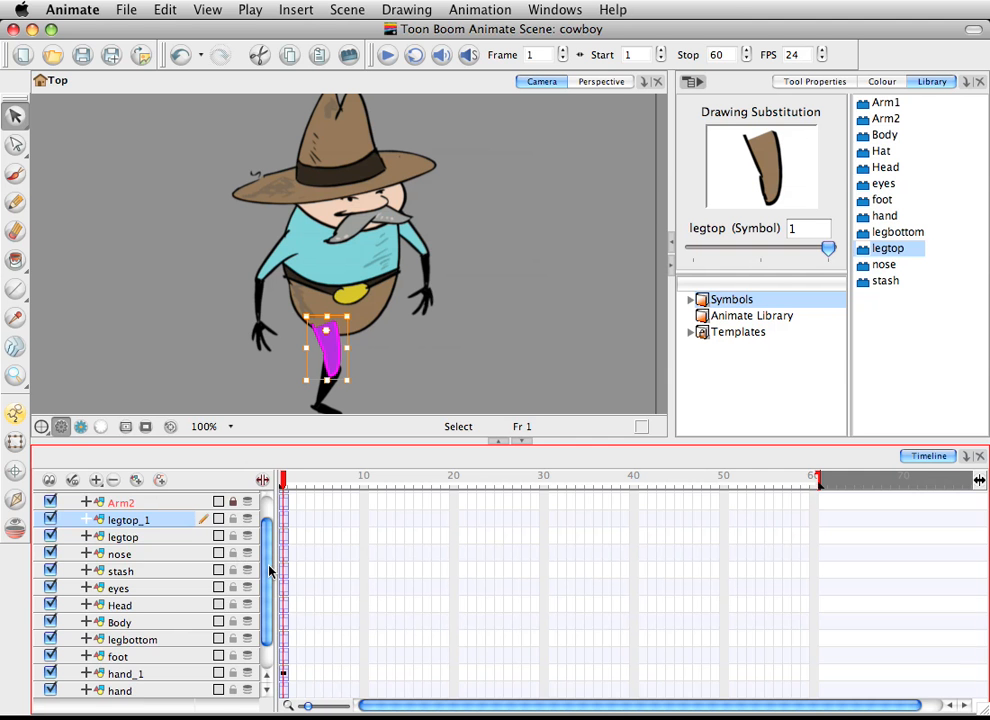
pyautogui.moveTo(270, 570)
pyautogui.mouseDown()
pyautogui.moveTo(268, 507)
pyautogui.moveTo(275, 615)
pyautogui.moveTo(274, 553)
pyautogui.mouseUp()
pyautogui.click(235, 562)
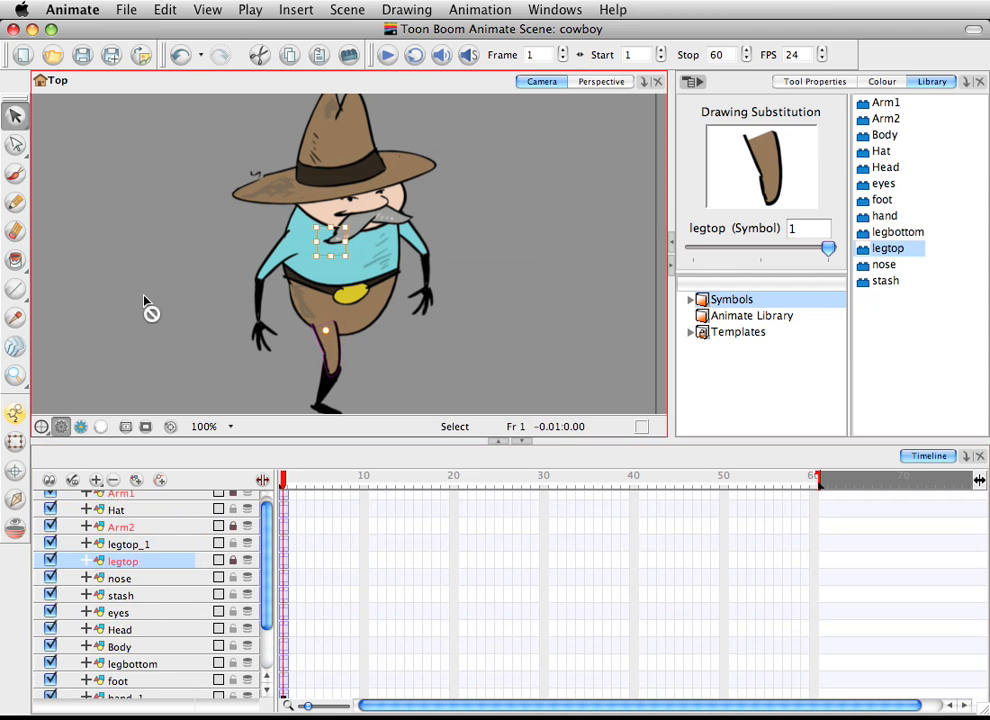
pyautogui.click(166, 545)
pyautogui.moveTo(327, 375); pyautogui.dragTo(379, 363)
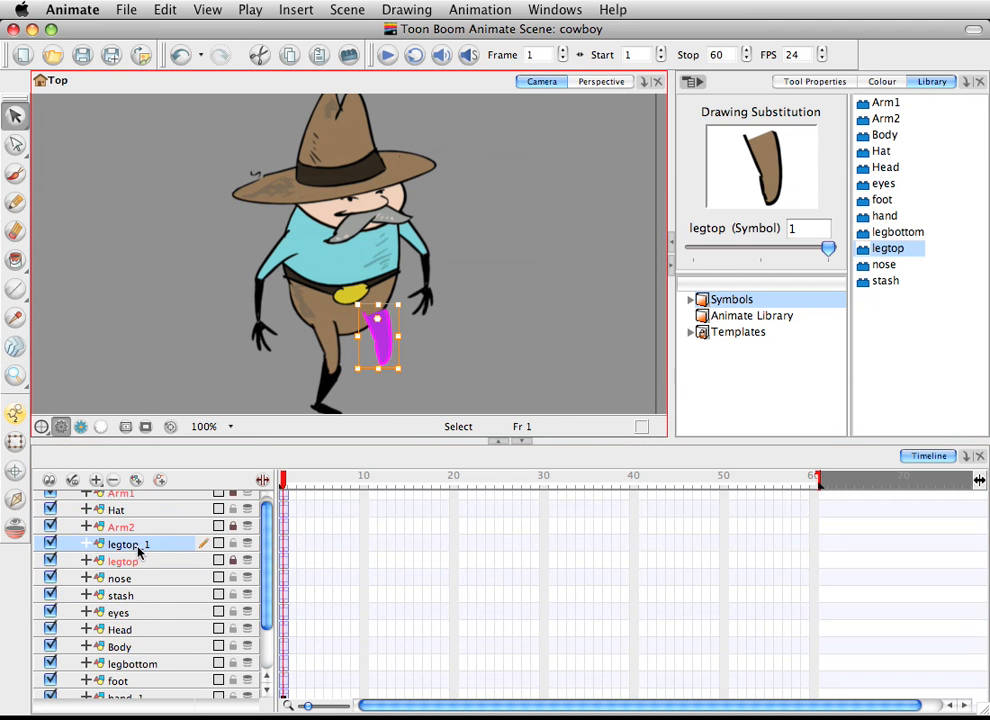
# - Reorder the legtop_1 layer directly beneath the Body layer and rotate that upper leg so it angles back toward the first leg
pyautogui.moveTo(137, 548); pyautogui.dragTo(121, 656)
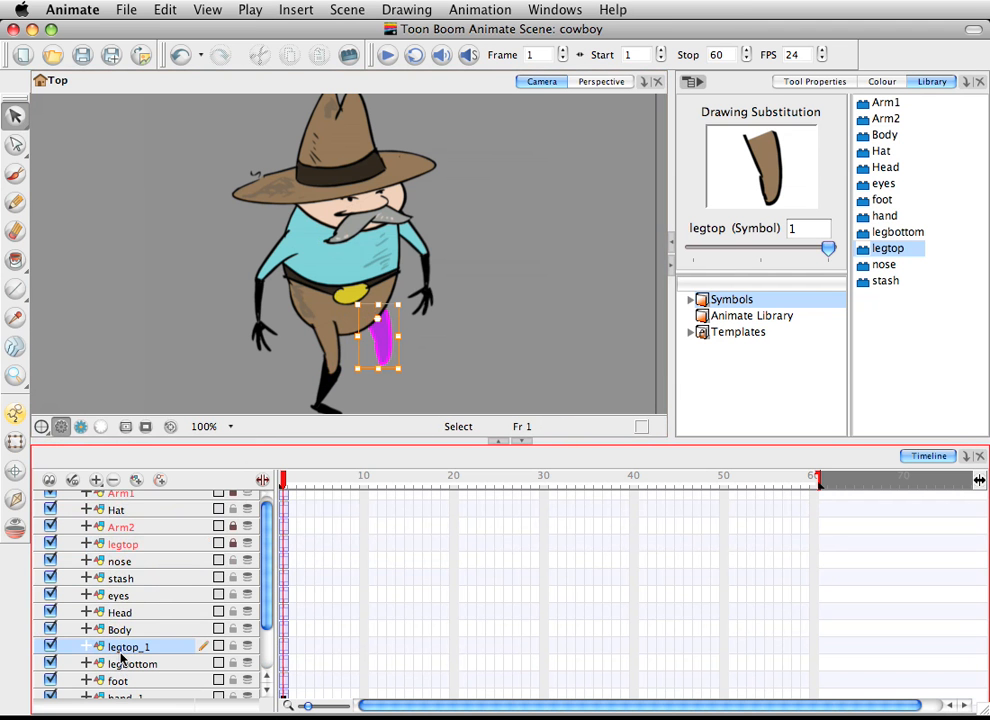
pyautogui.moveTo(402, 376); pyautogui.dragTo(367, 405)
pyautogui.moveTo(371, 337); pyautogui.dragTo(362, 343)
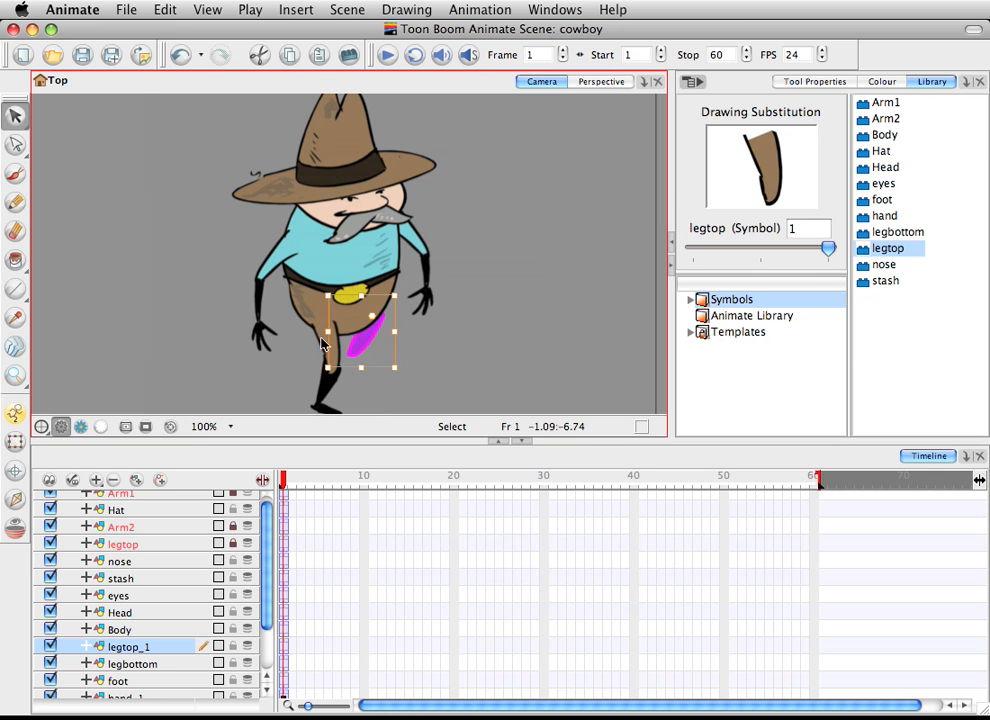
pyautogui.click(318, 330)
pyautogui.click(591, 340)
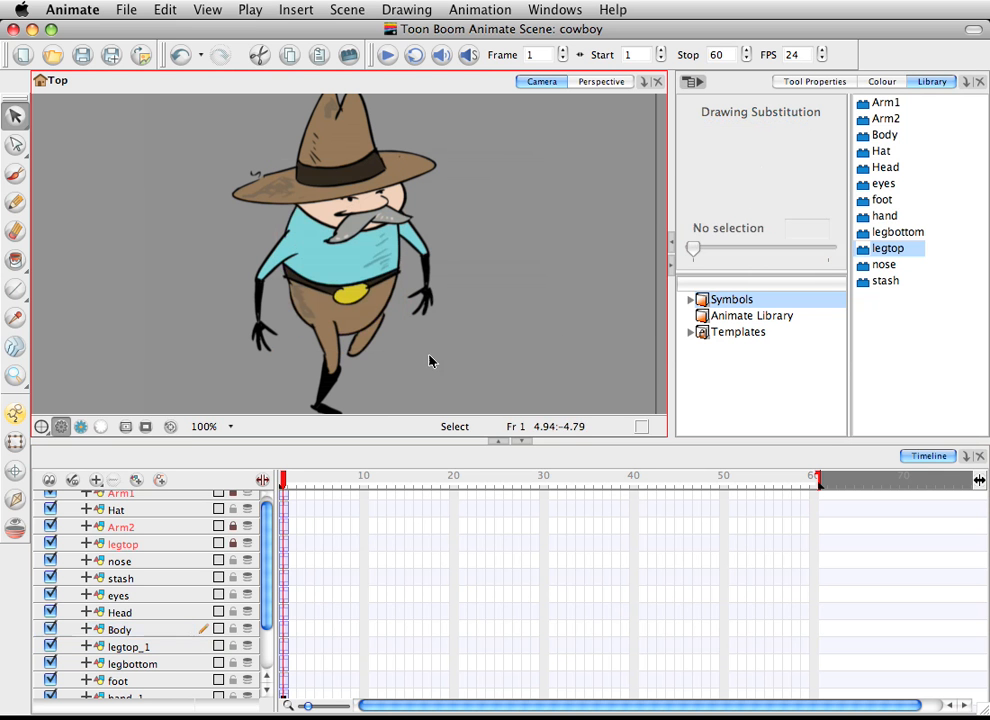
# - Move the legtop_1 upper leg closer to the front leg beneath the body and deselect it
pyautogui.click(366, 346)
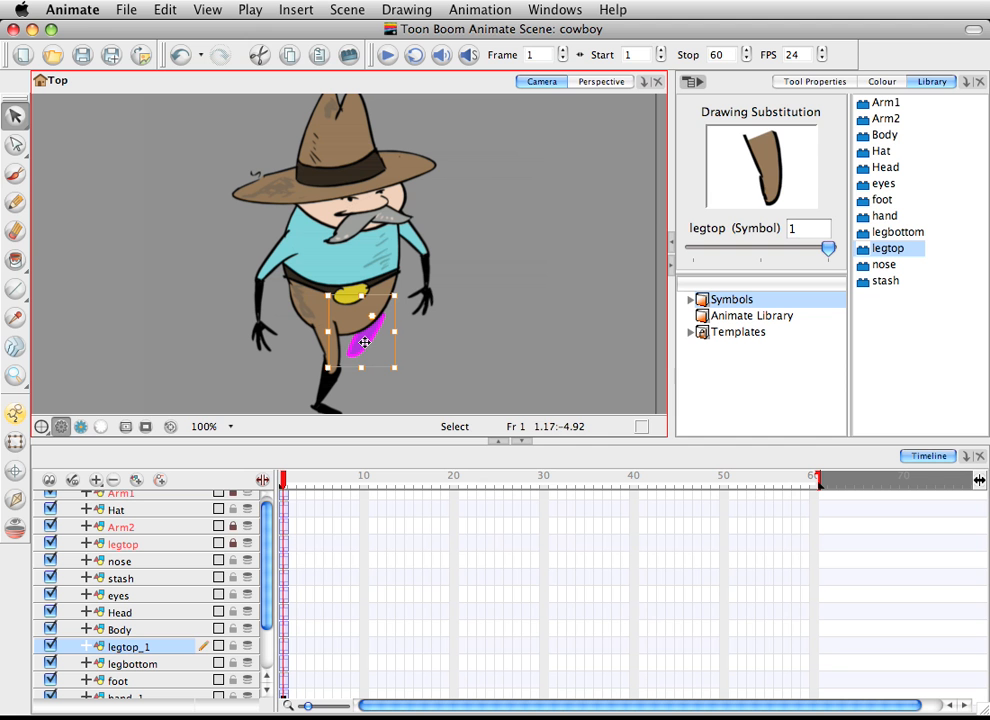
pyautogui.click(366, 393)
pyautogui.moveTo(299, 338); pyautogui.dragTo(283, 294)
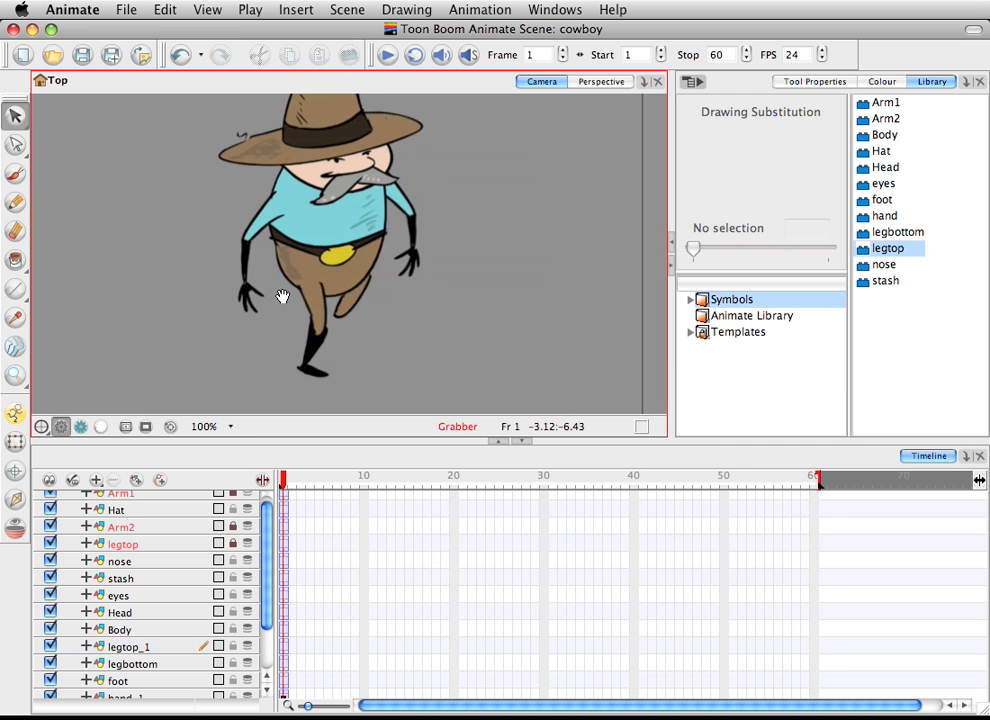
pyautogui.click(336, 304)
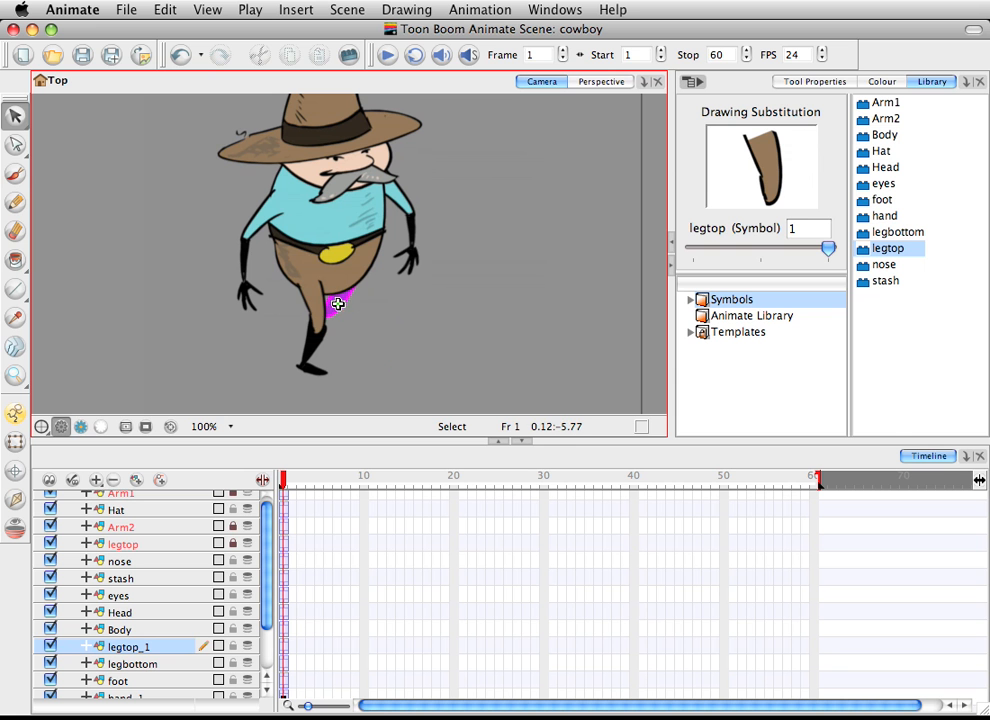
pyautogui.click(337, 305)
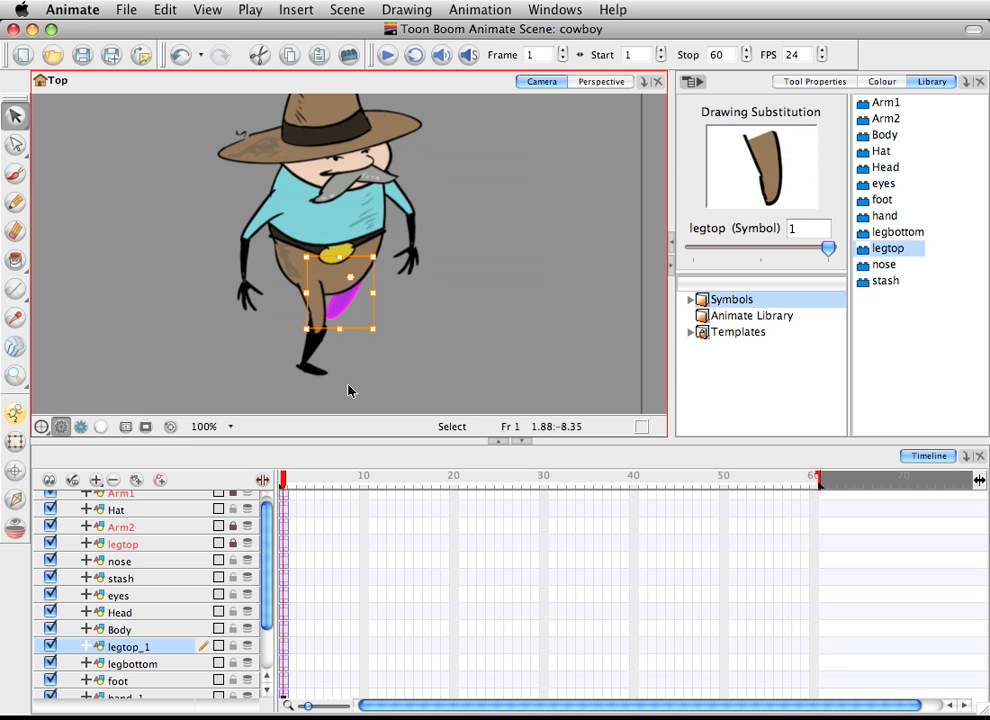
pyautogui.click(321, 309)
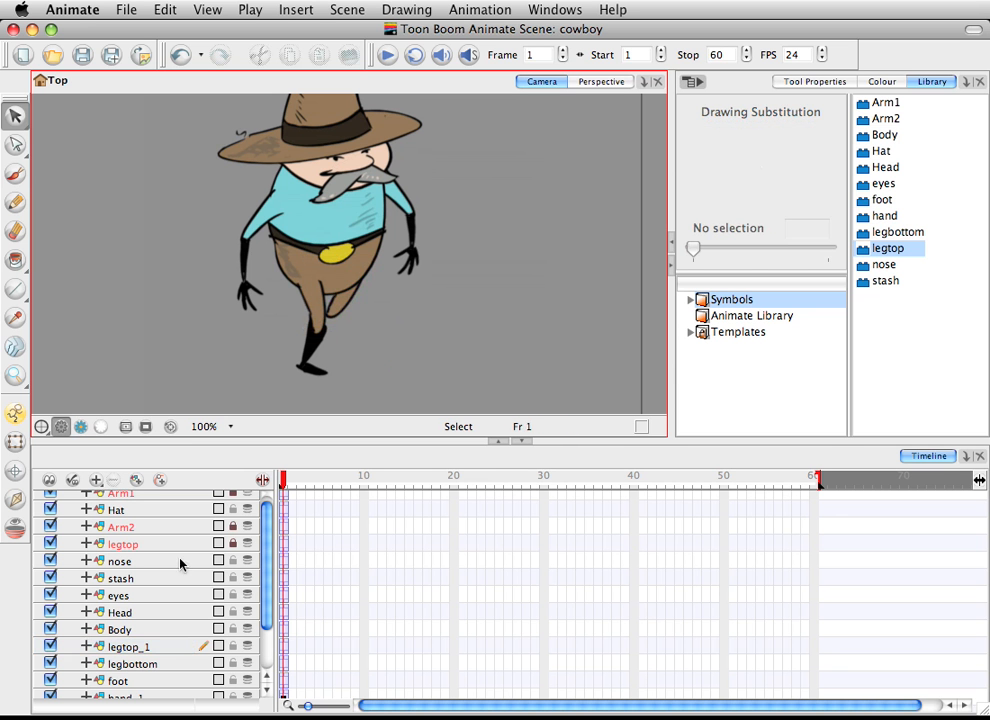
# - Unlock the Arm2, legtop and Arm1 layers
pyautogui.click(232, 529)
pyautogui.click(232, 546)
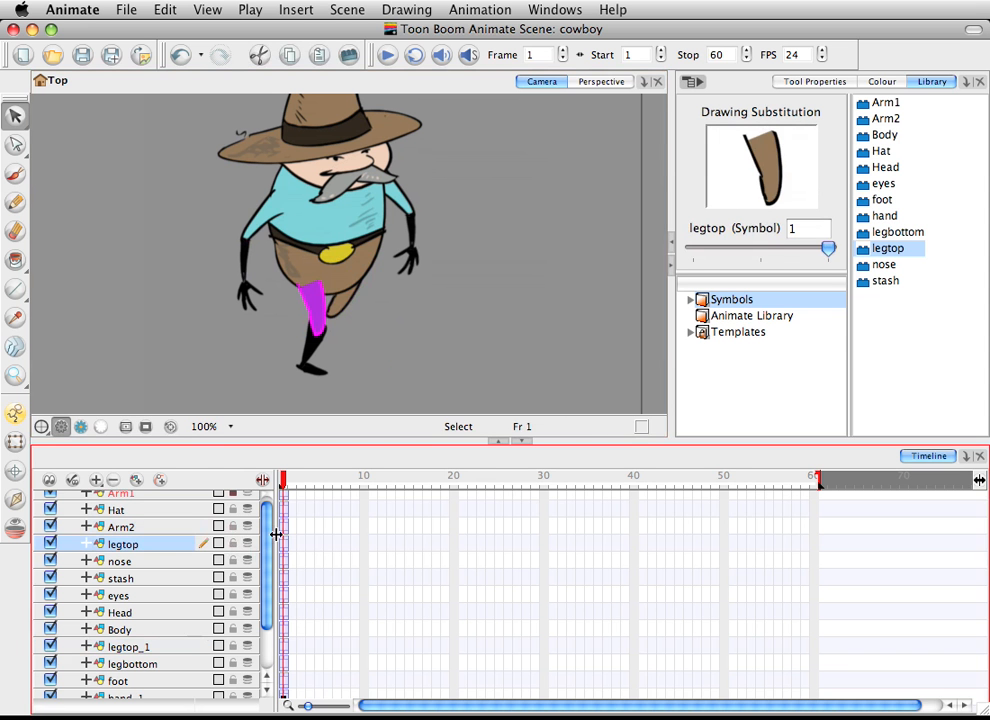
pyautogui.scroll(1, 232, 540)
pyautogui.click(232, 499)
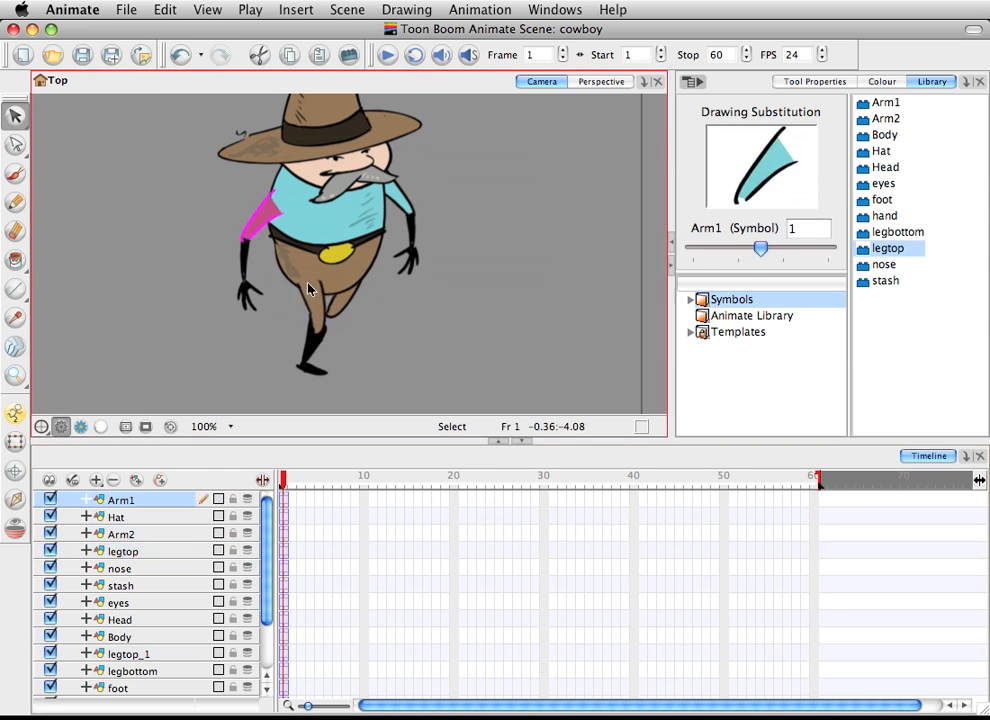
# - Rotate the front legtop forward about the hip and shift the foot symbol forward, clear of the lower leg
pyautogui.click(320, 322)
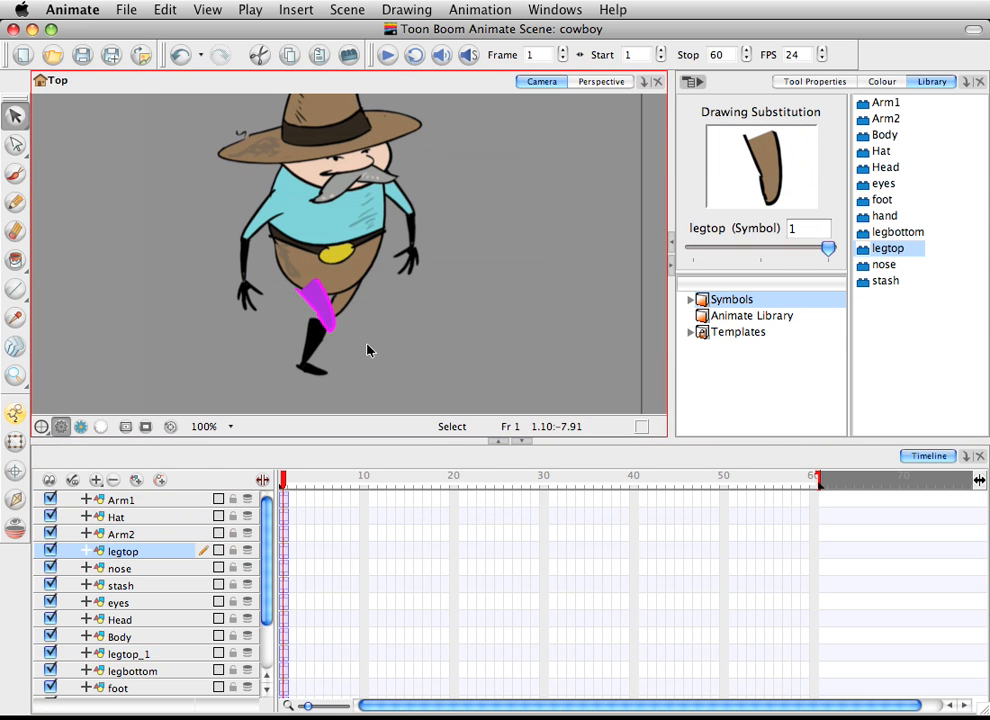
pyautogui.click(318, 350)
pyautogui.click(313, 369)
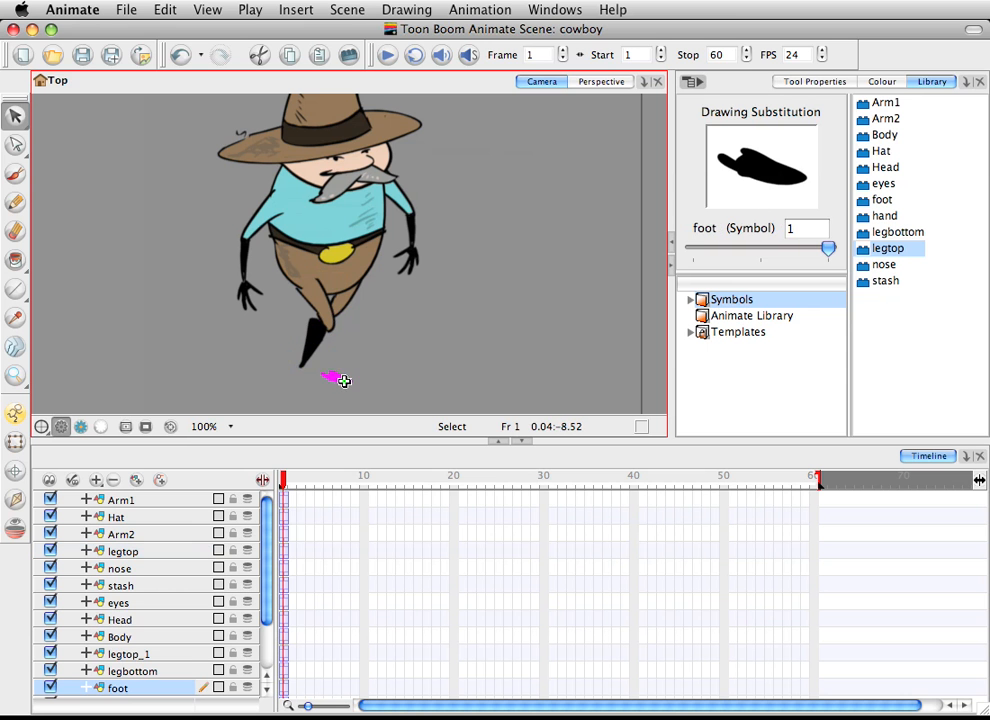
# - Set the legbottom symbol's pivot at its knee end and return to the Select tool
pyautogui.click(318, 352)
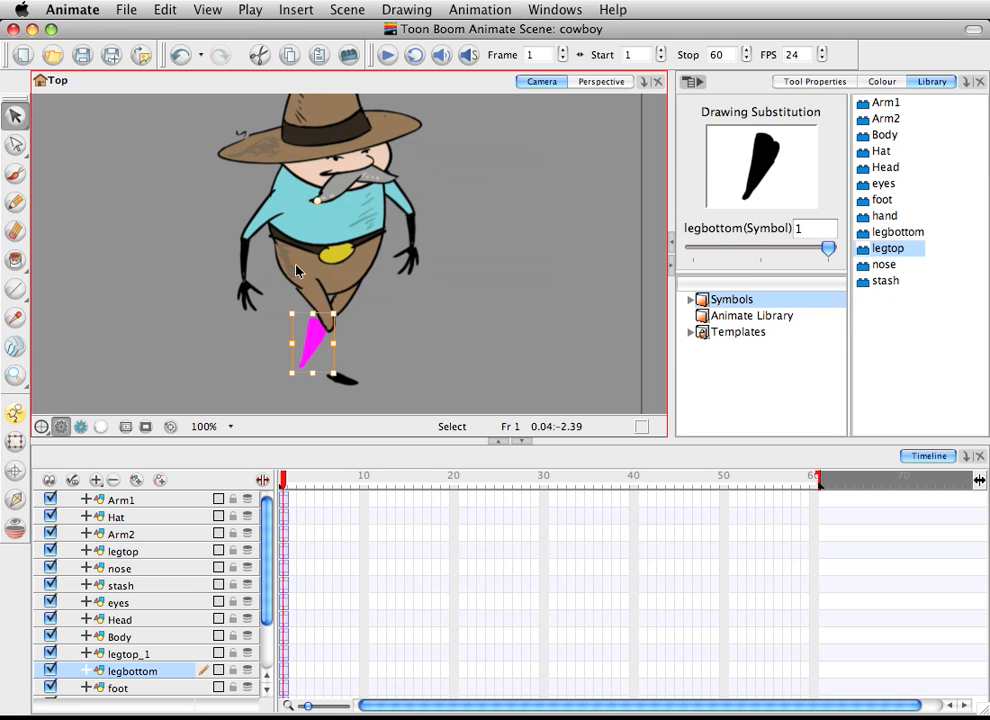
pyautogui.click(16, 471)
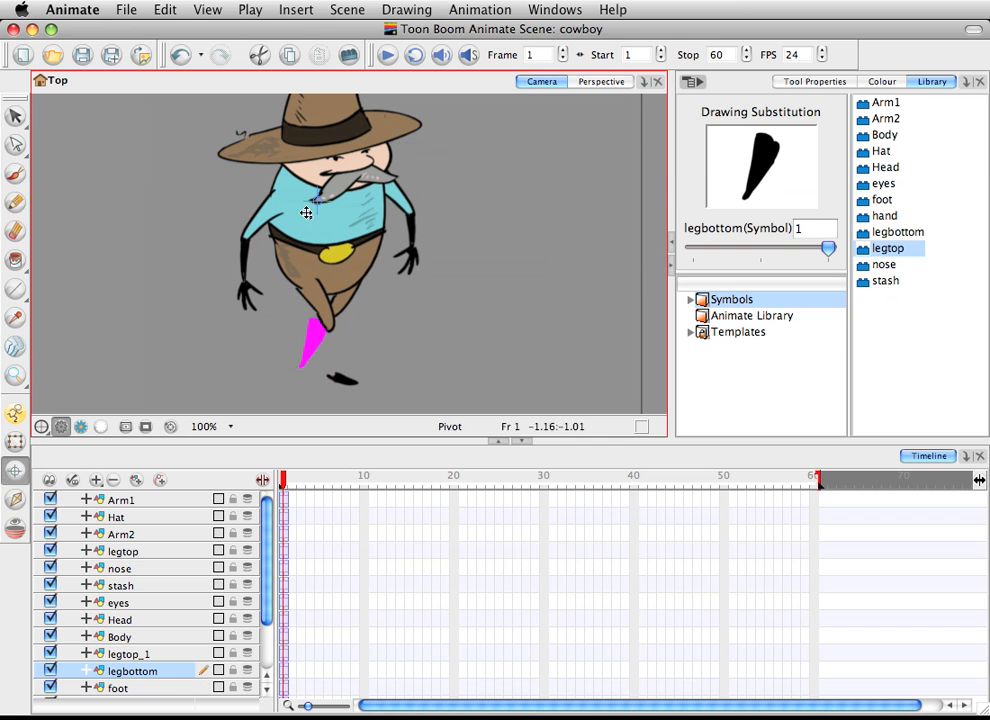
pyautogui.moveTo(321, 199); pyautogui.dragTo(322, 352)
pyautogui.click(15, 116)
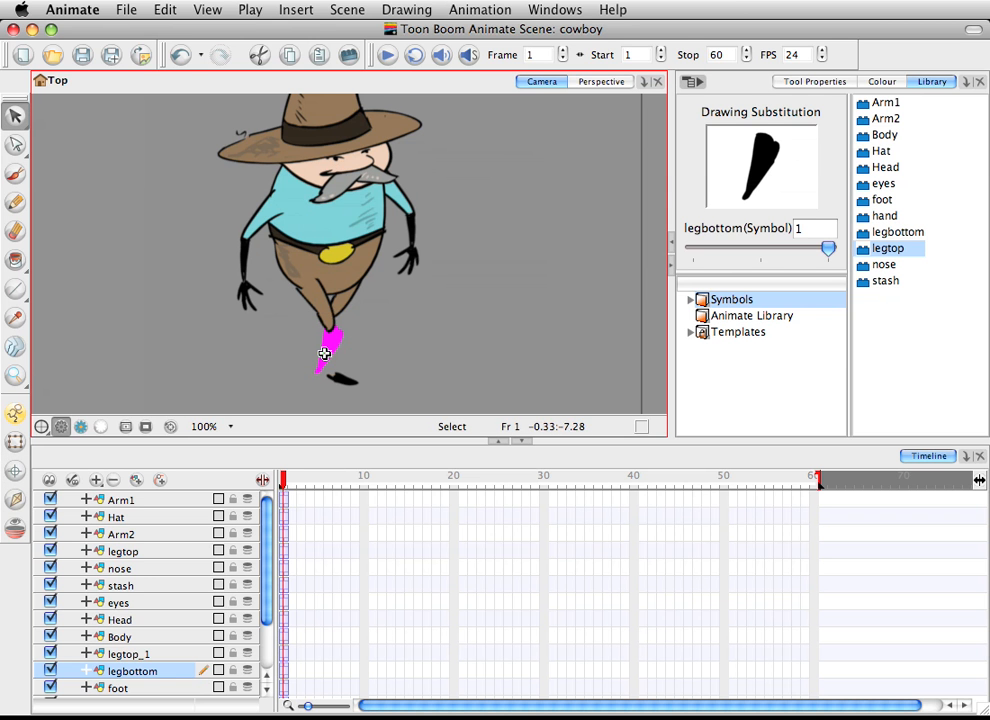
# - Align the lower leg nearly upright under the front knee and place the foot at its ankle
pyautogui.moveTo(359, 387); pyautogui.dragTo(390, 382)
pyautogui.click(334, 346)
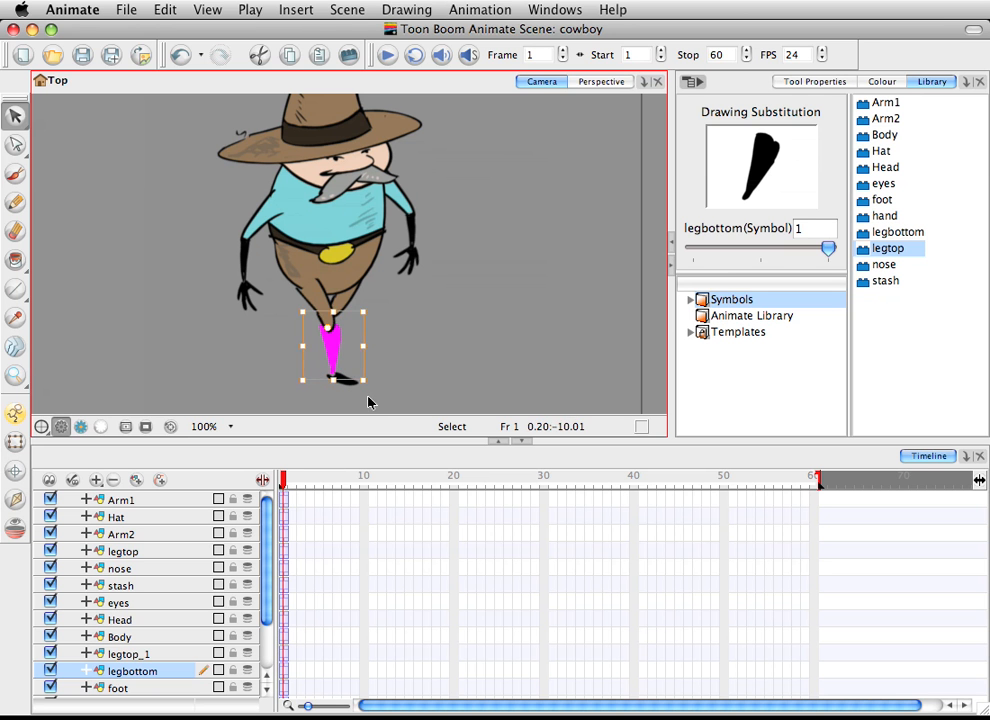
pyautogui.click(345, 386)
pyautogui.click(345, 382)
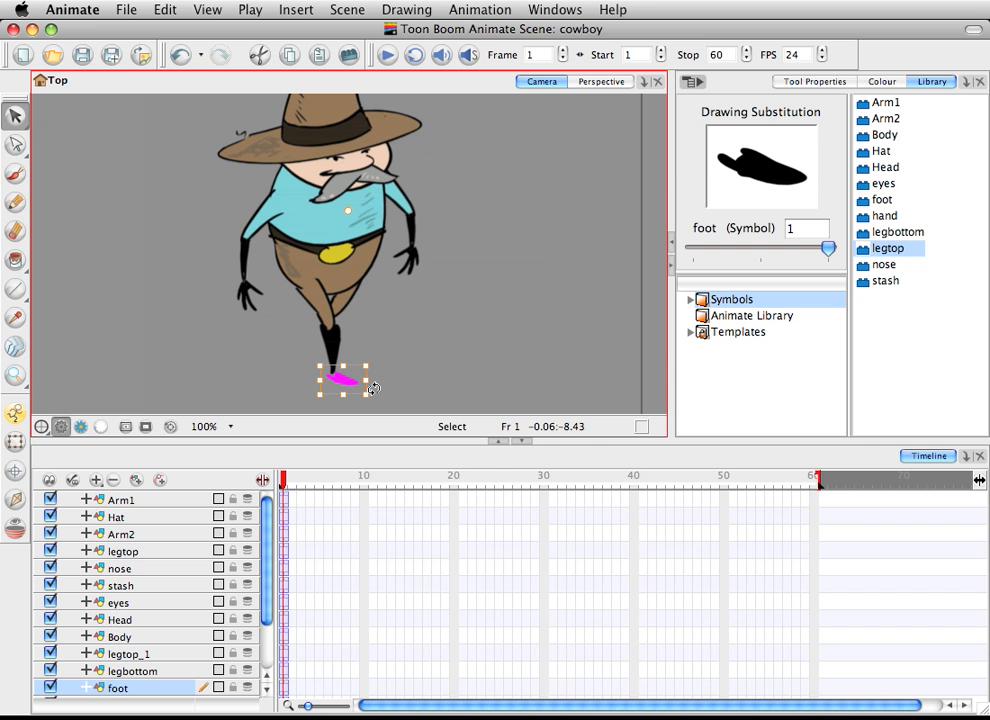
pyautogui.moveTo(352, 384); pyautogui.dragTo(354, 381)
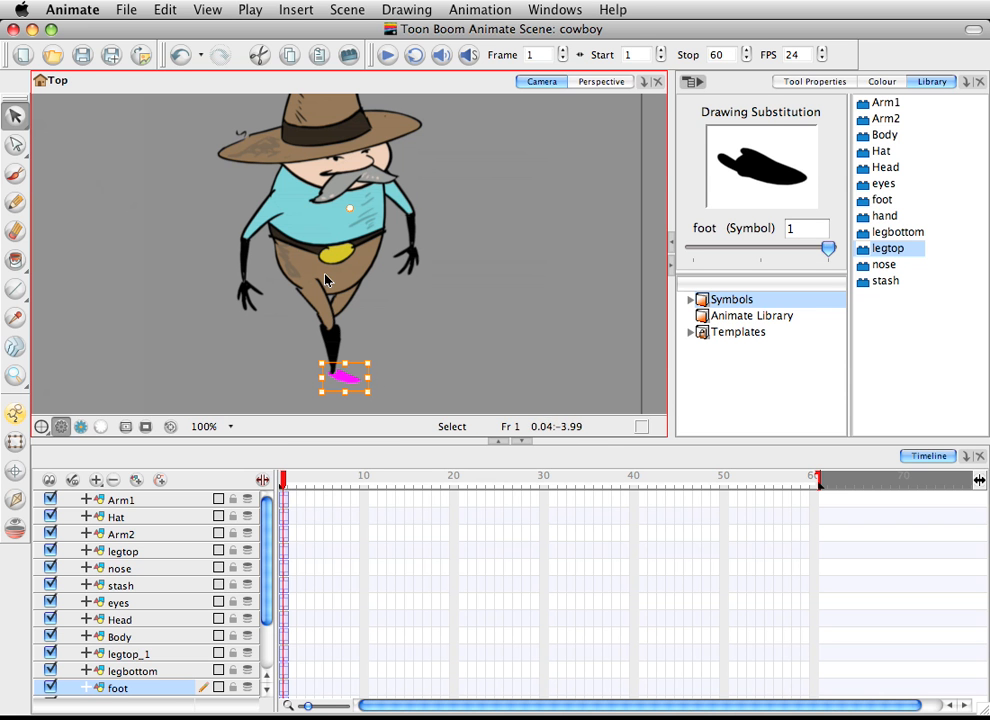
# - Set the foot symbol's pivot at the ankle, return to the Select tool and deselect the foot
pyautogui.click(15, 470)
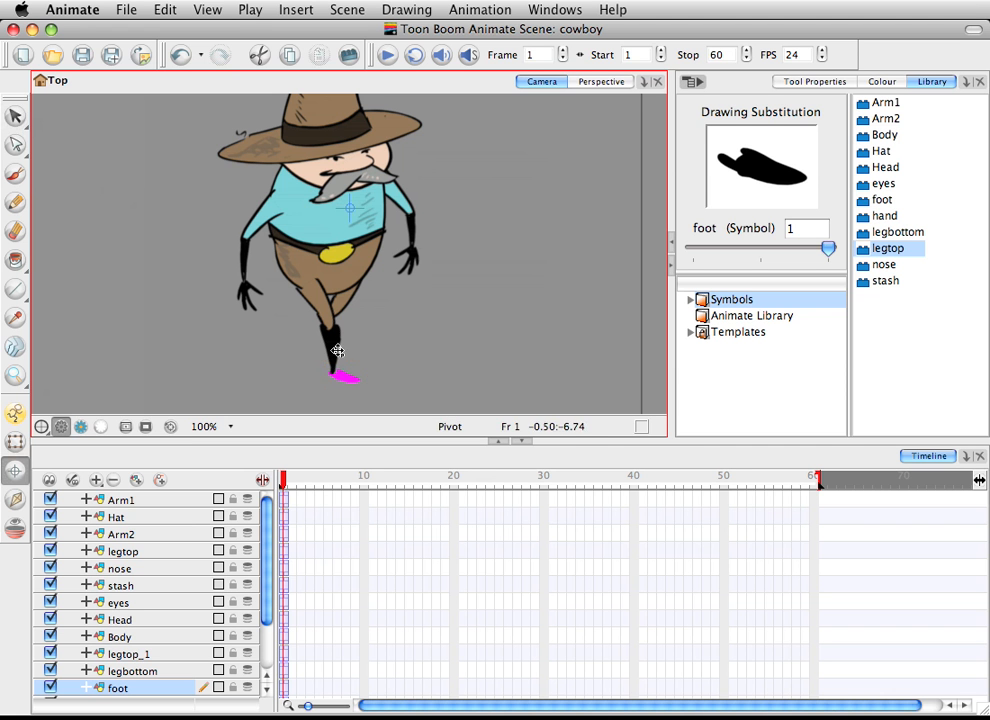
pyautogui.moveTo(349, 210); pyautogui.dragTo(332, 373)
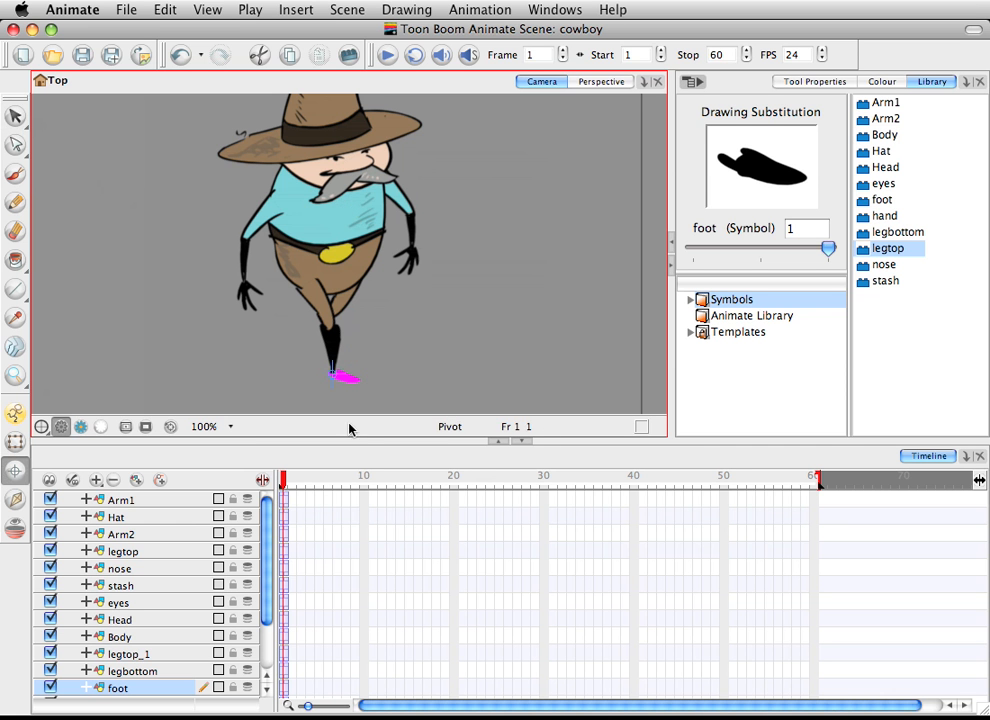
pyautogui.click(15, 115)
pyautogui.click(356, 346)
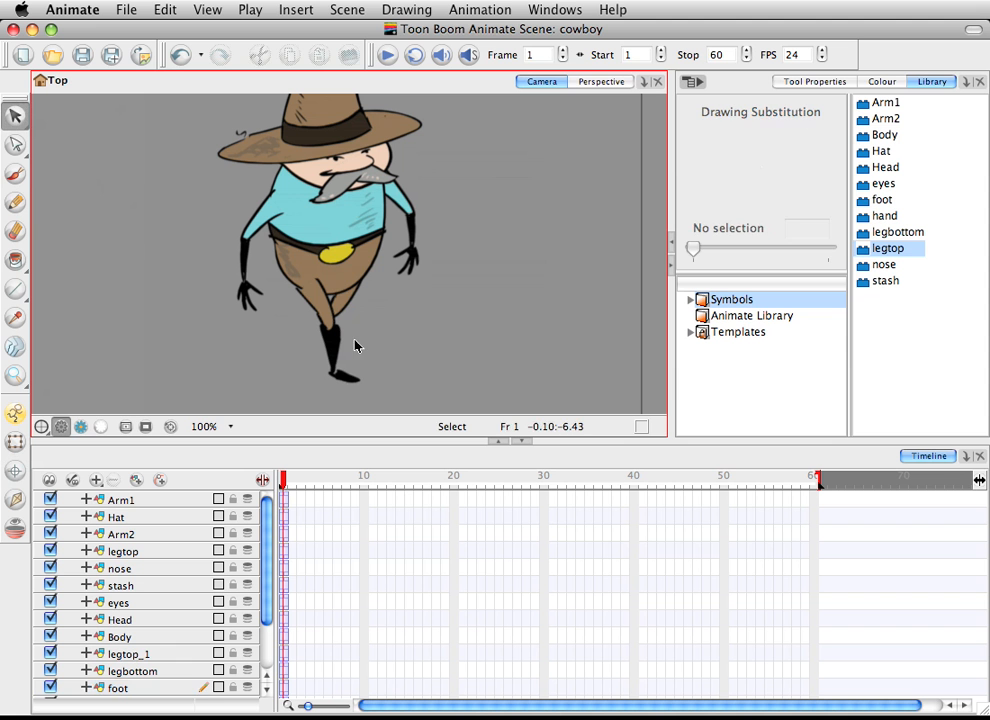
# - Add a second legbottom instance from the library to the scene and select its legbottom_1 layer
pyautogui.click(349, 304)
pyautogui.click(455, 326)
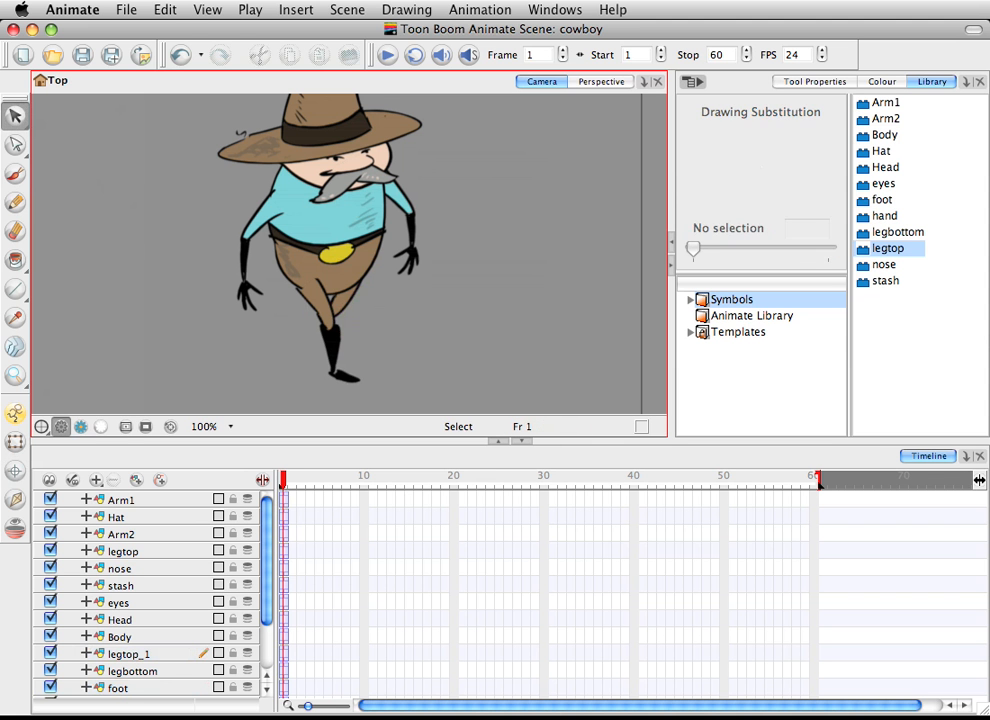
pyautogui.click(880, 232)
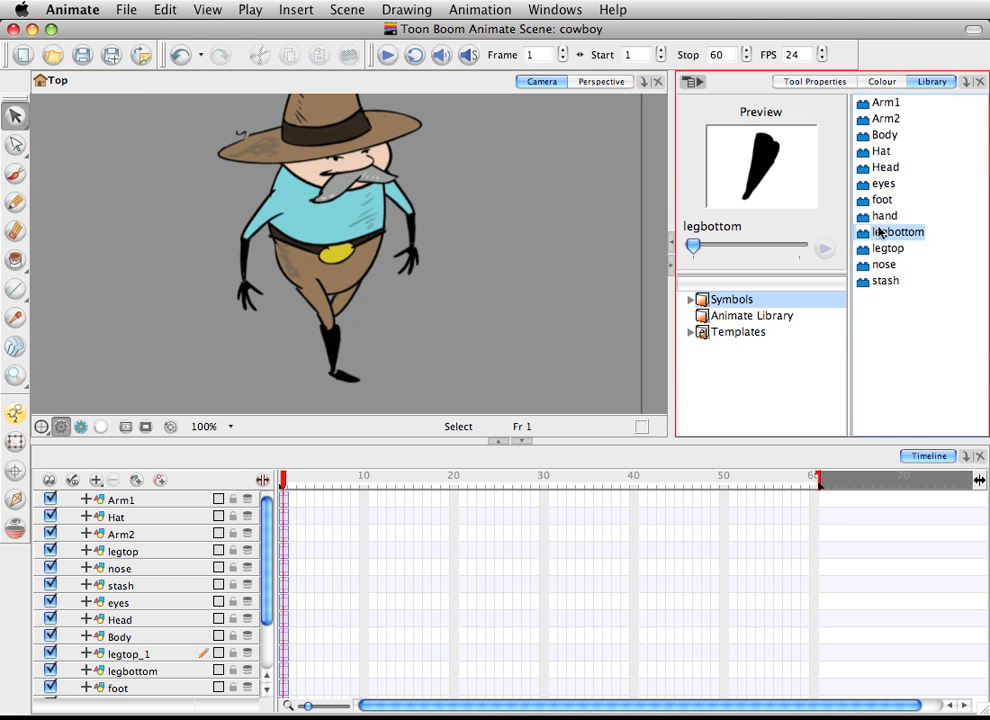
pyautogui.moveTo(520, 316); pyautogui.dragTo(449, 320)
pyautogui.moveTo(267, 535); pyautogui.dragTo(267, 591)
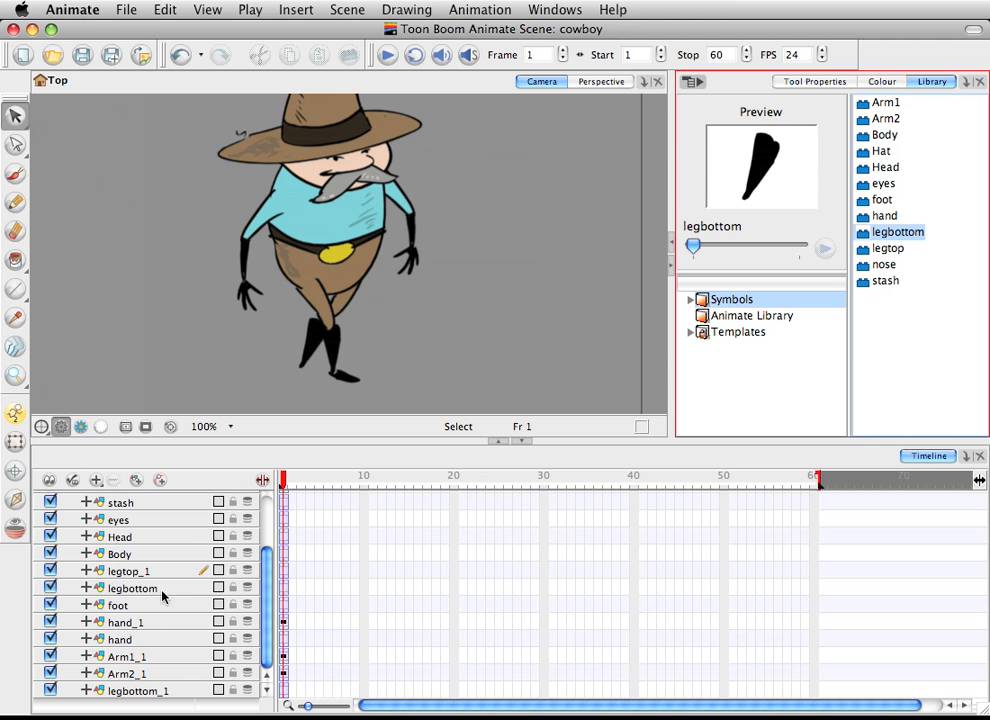
pyautogui.click(150, 690)
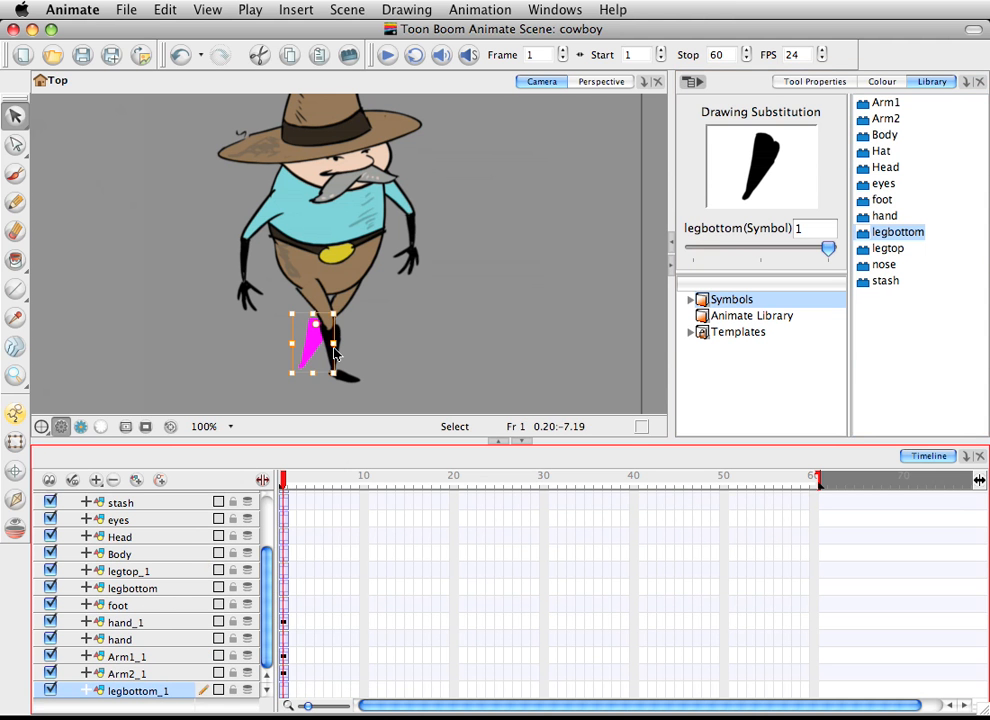
# - Rotate legbottom_1 backward about its knee pivot and position it at the end of the back upper leg
pyautogui.moveTo(339, 378); pyautogui.dragTo(320, 389)
pyautogui.moveTo(278, 340); pyautogui.dragTo(287, 340)
pyautogui.moveTo(340, 378); pyautogui.dragTo(286, 385)
pyautogui.moveTo(307, 344); pyautogui.dragTo(319, 381)
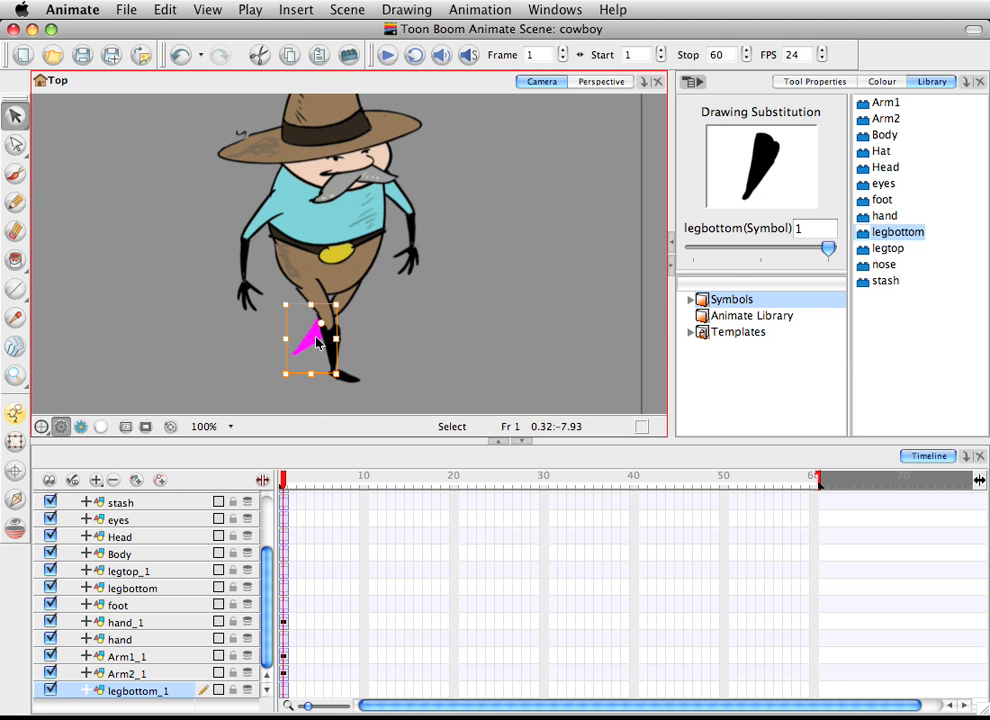
pyautogui.click(281, 331)
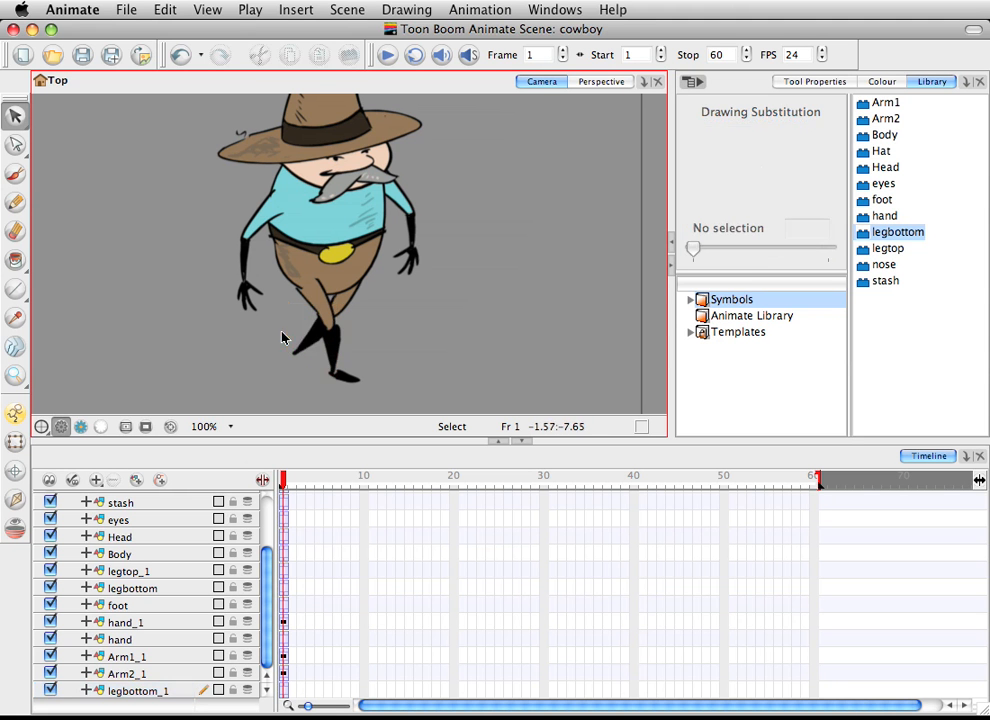
pyautogui.click(302, 348)
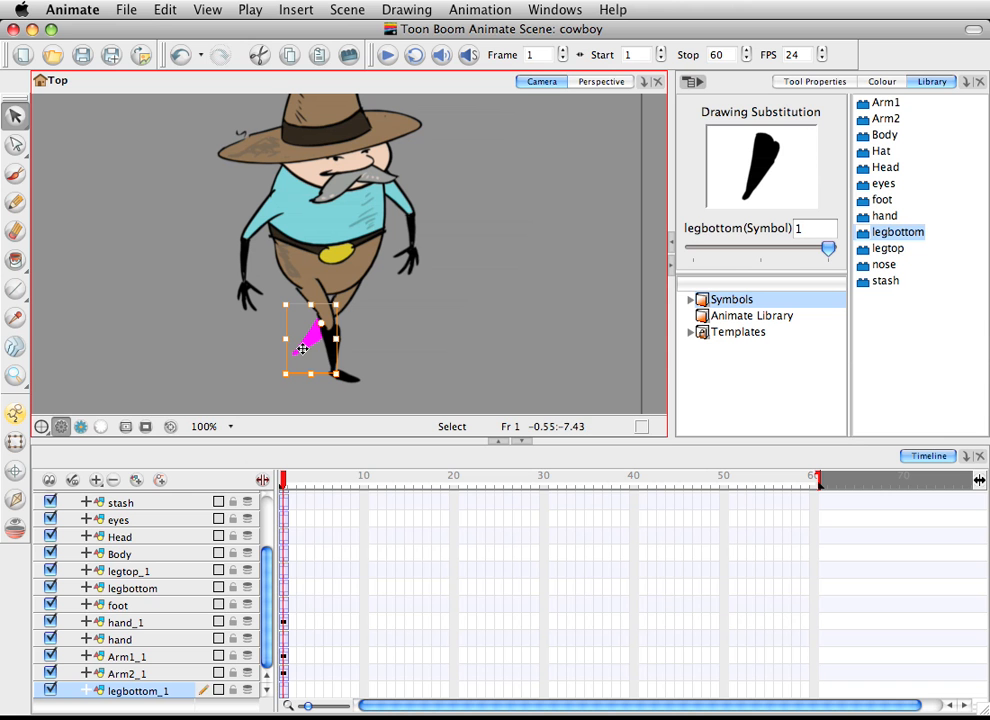
# - Add a second foot instance from the library and place it, rotated toes-down, at the back leg's ankle
pyautogui.click(891, 201)
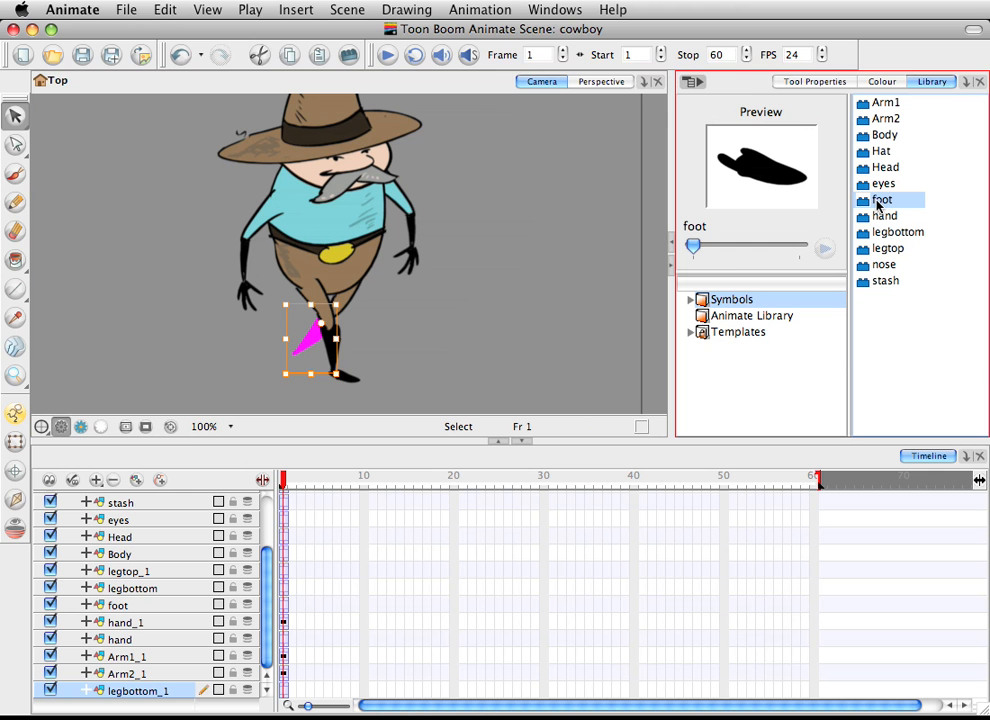
pyautogui.moveTo(876, 201); pyautogui.dragTo(491, 290)
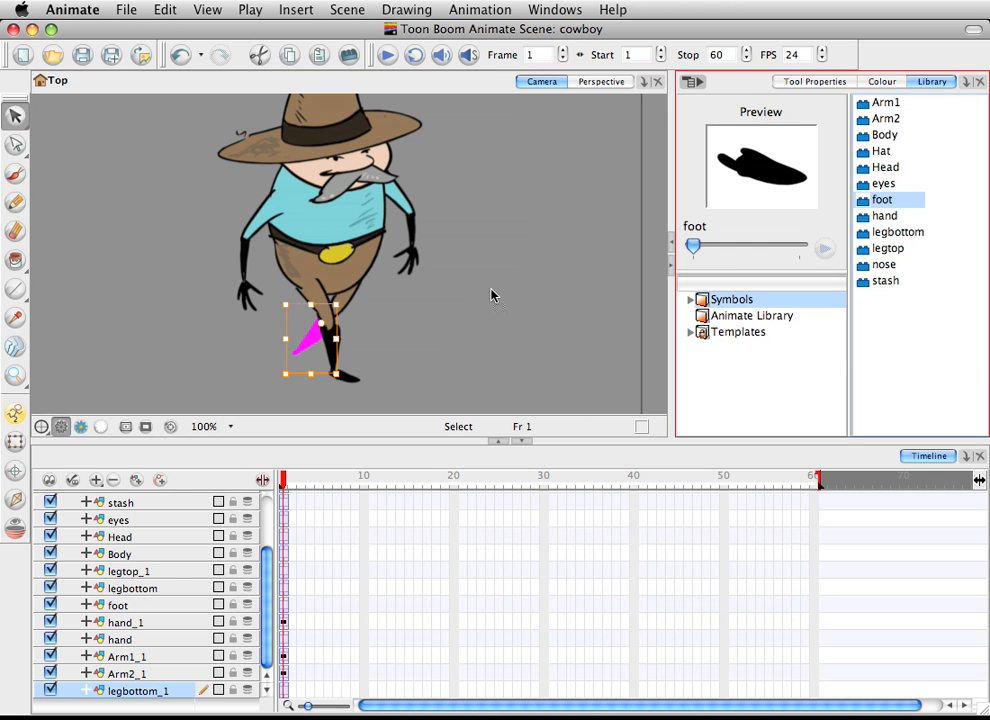
pyautogui.click(311, 375)
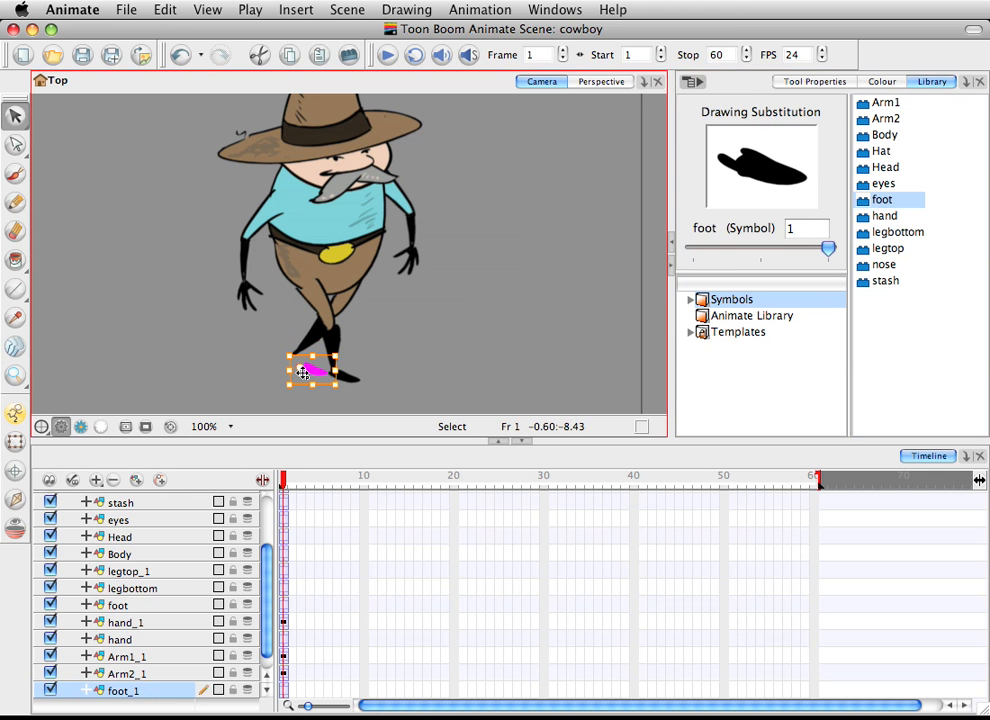
pyautogui.moveTo(340, 388)
pyautogui.mouseDown()
pyautogui.moveTo(331, 398)
pyautogui.moveTo(309, 370)
pyautogui.mouseUp()
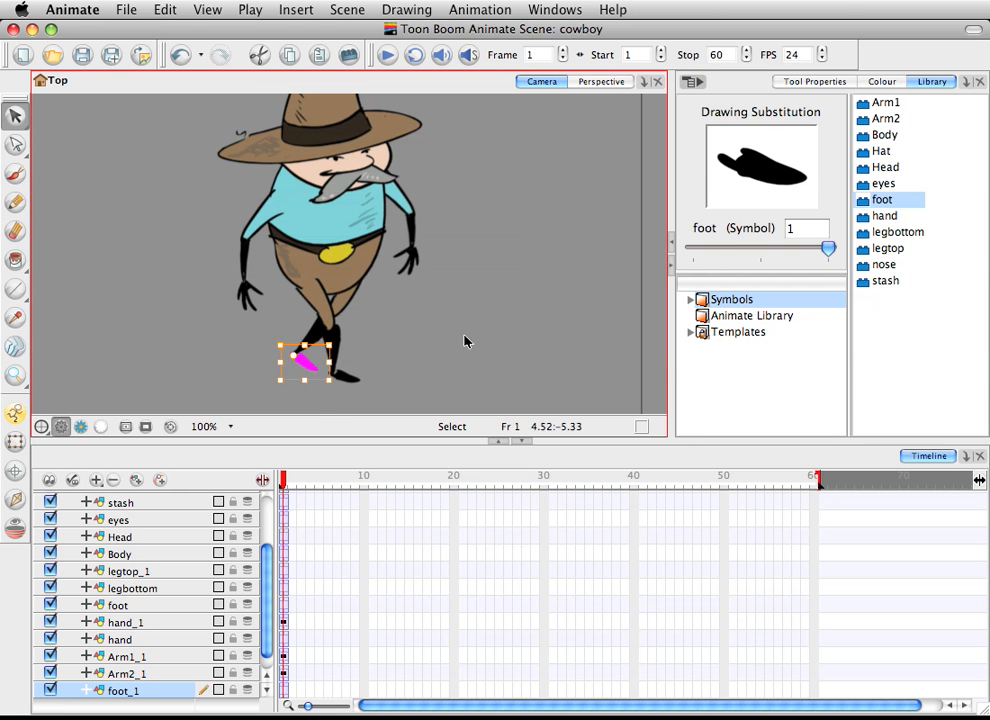
# - Nudge the foot_1 symbol slightly up and forward so it meets the back leg's ankle, and clear the selection
pyautogui.click(366, 342)
pyautogui.moveTo(409, 261)
pyautogui.mouseDown()
pyautogui.moveTo(400, 290)
pyautogui.moveTo(398, 280)
pyautogui.mouseUp()
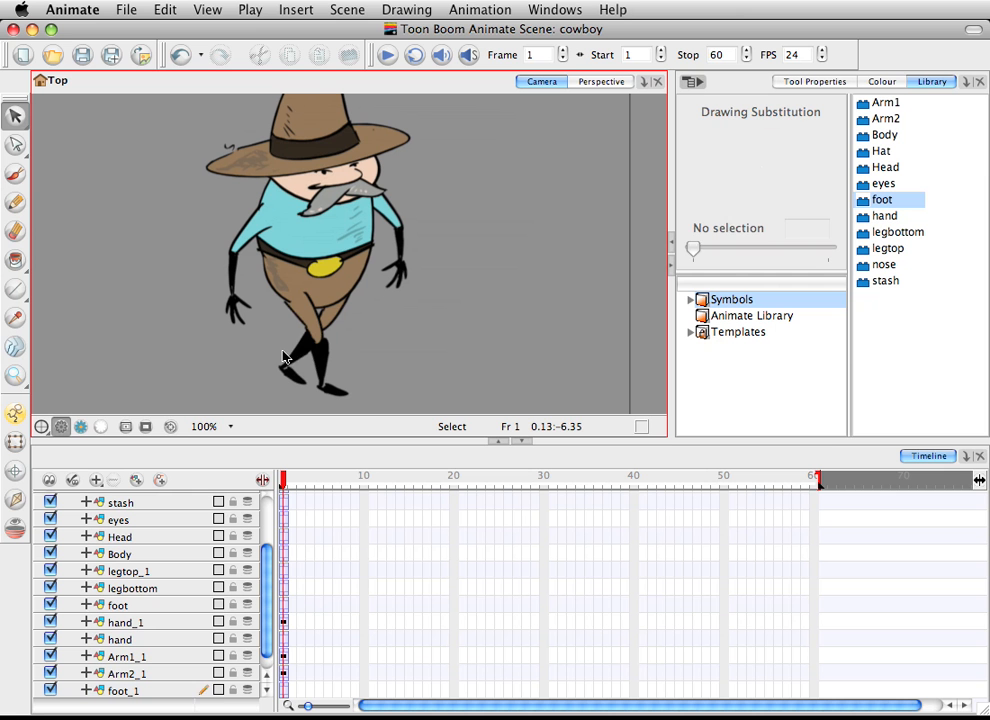
pyautogui.click(302, 385)
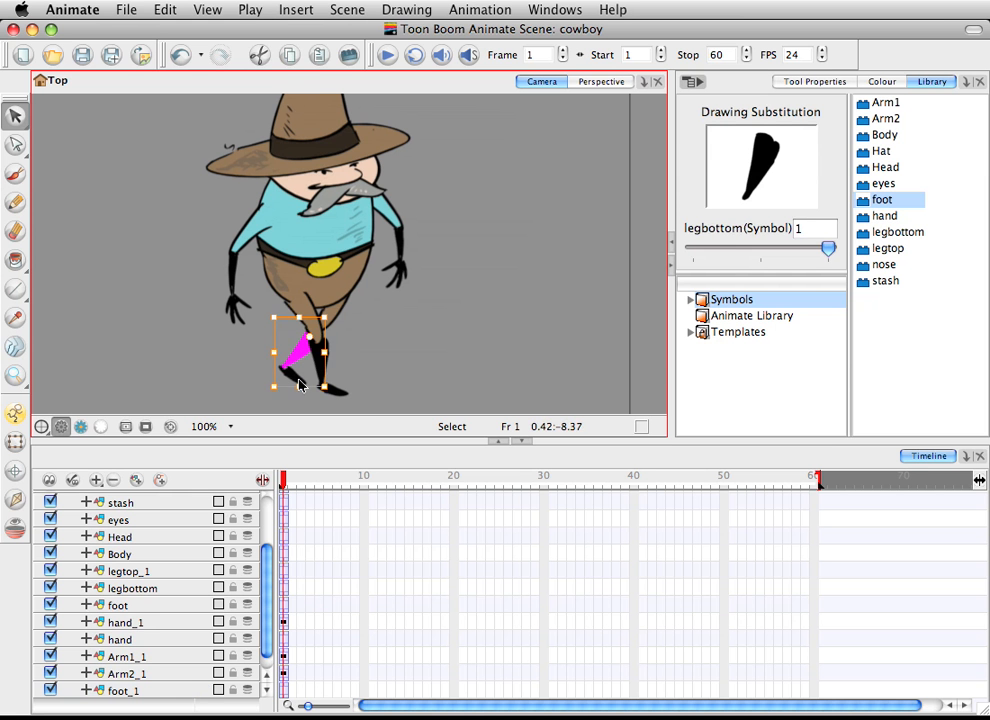
pyautogui.click(301, 387)
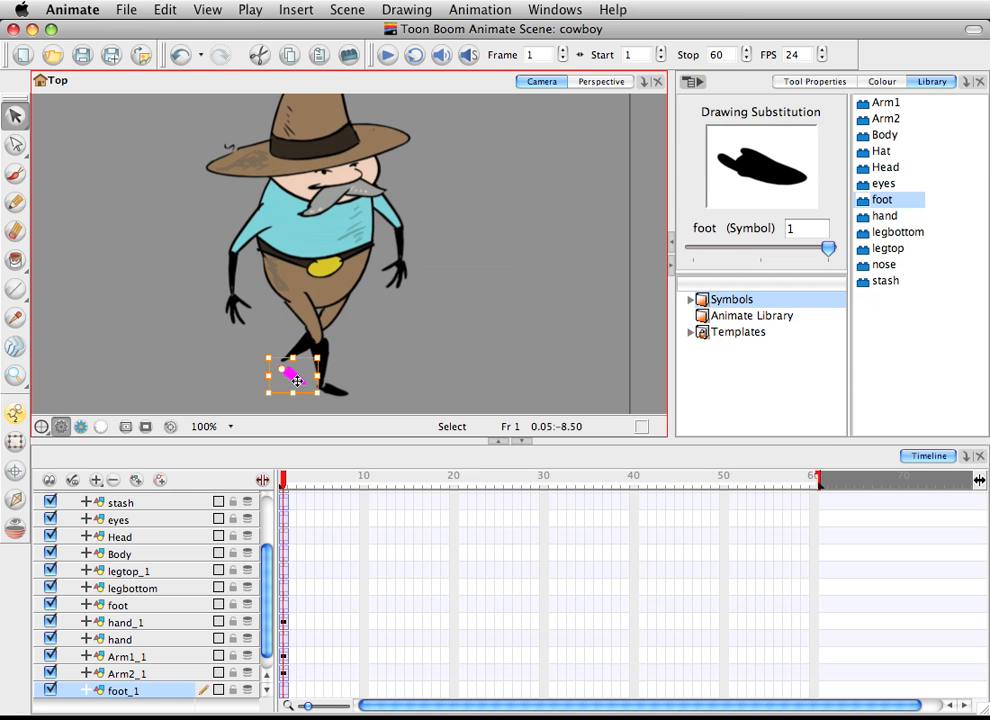
pyautogui.moveTo(297, 381); pyautogui.dragTo(300, 376)
pyautogui.click(566, 371)
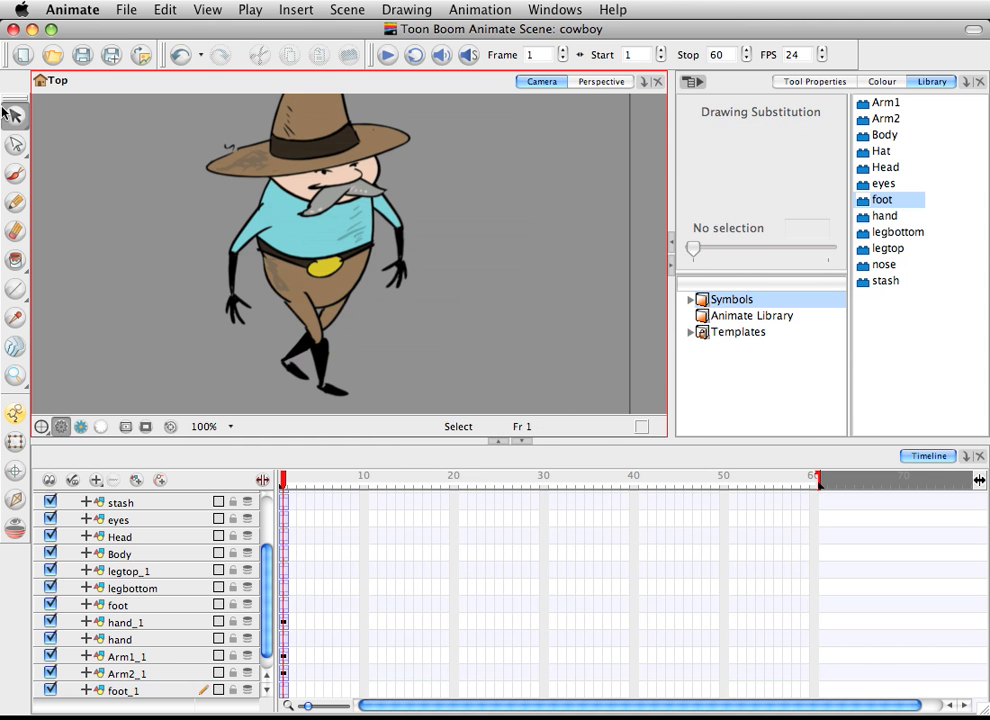
pyautogui.click(285, 362)
pyautogui.click(396, 401)
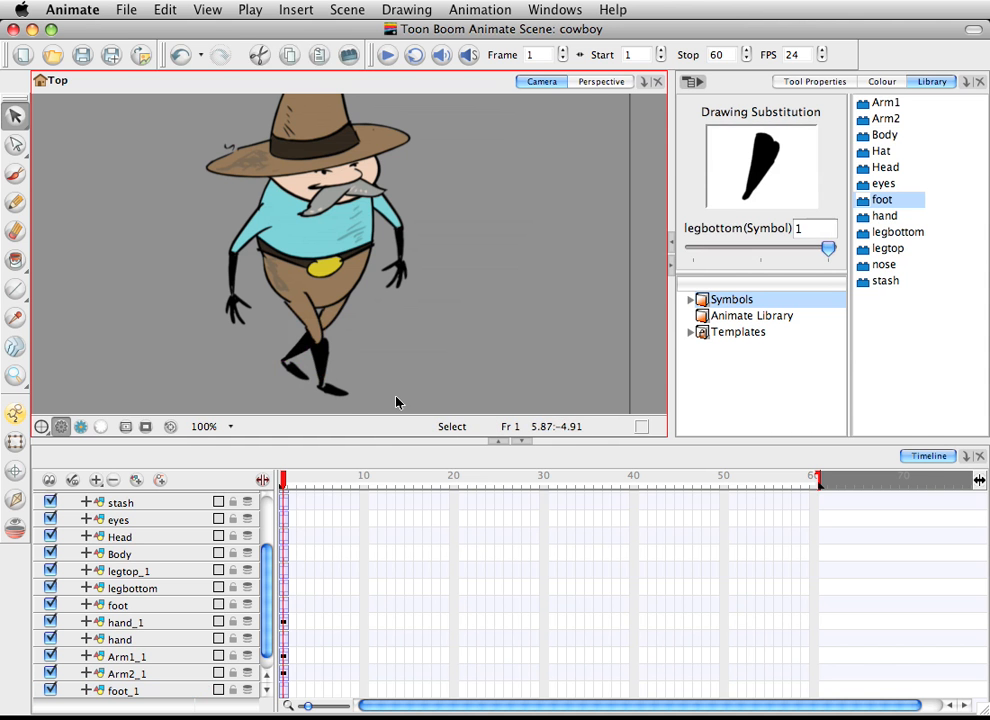
# - Open the front foot's symbol for editing and select its foot drawing
pyautogui.click(330, 390)
pyautogui.doubleClick(330, 390)
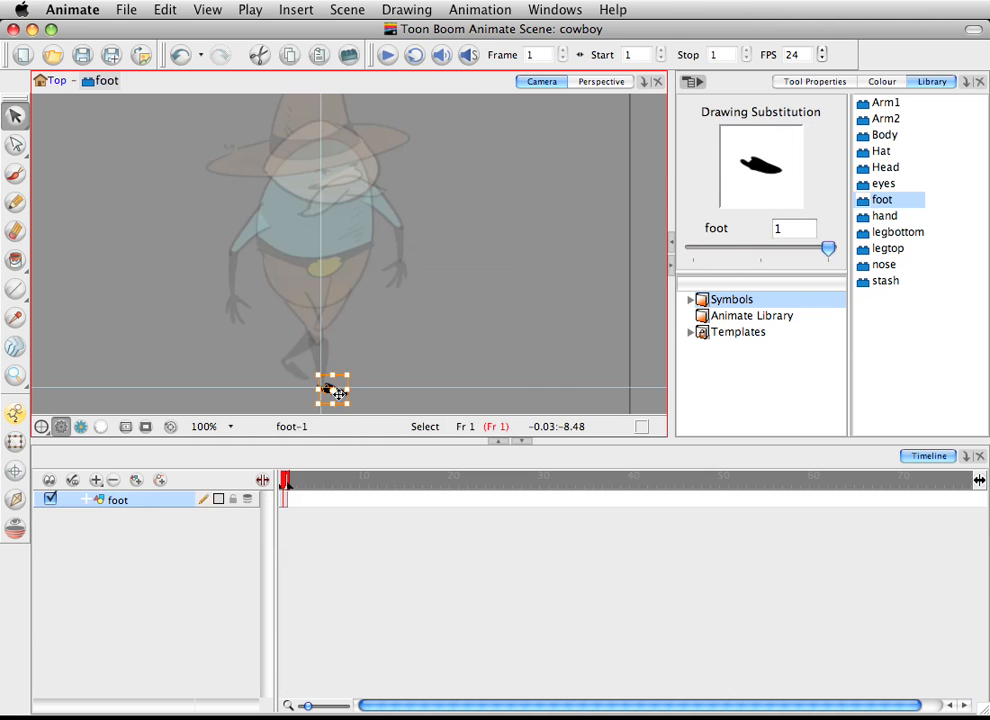
pyautogui.click(135, 151)
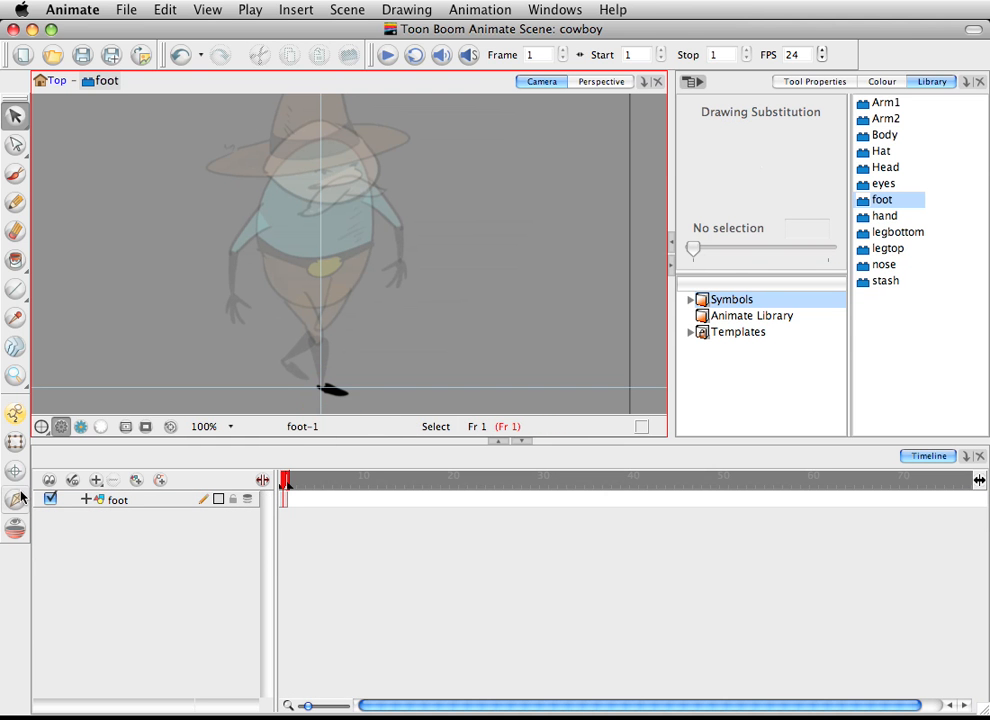
pyautogui.click(15, 375)
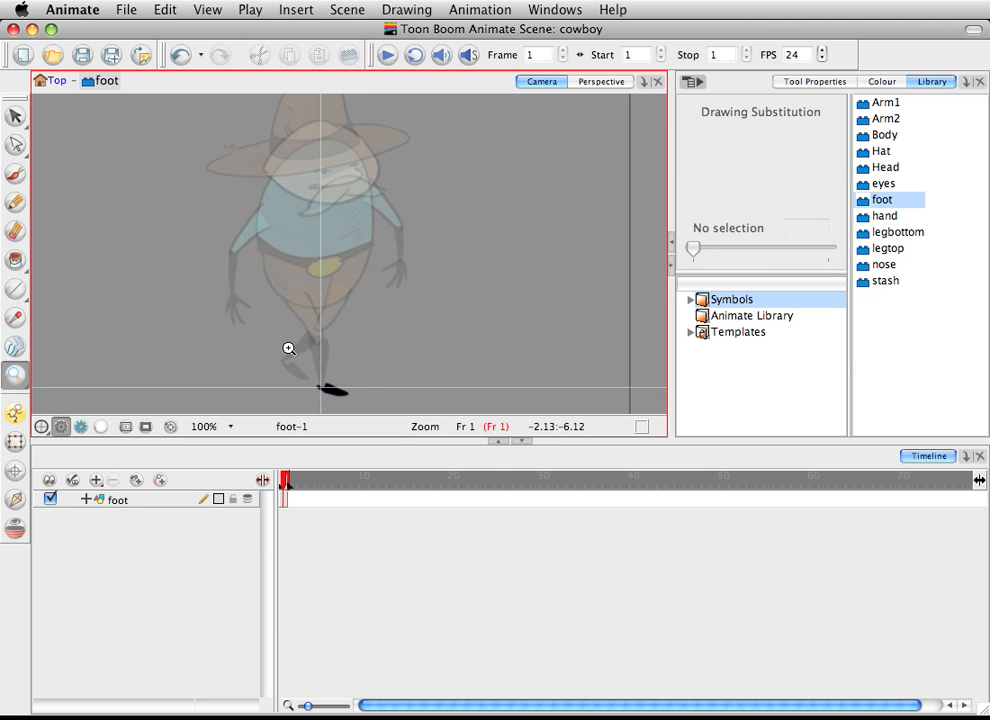
pyautogui.moveTo(301, 365); pyautogui.dragTo(400, 420)
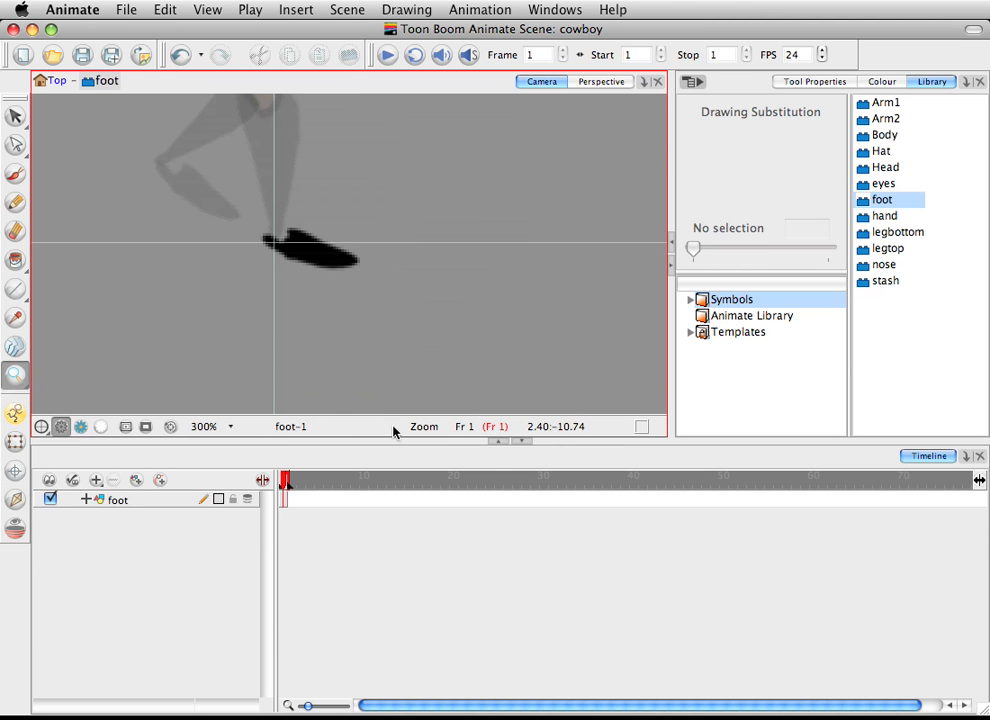
pyautogui.click(15, 115)
pyautogui.click(305, 248)
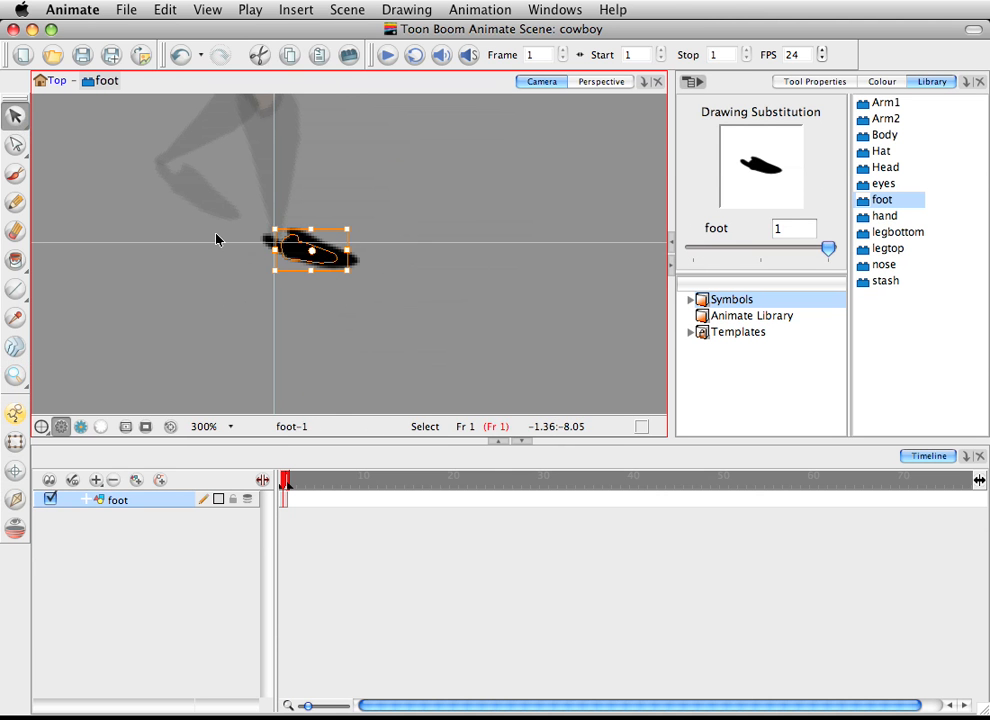
# - Turn on auto-flatten for the Brush tool and try a stroke over the foot's ankle end
pyautogui.click(15, 174)
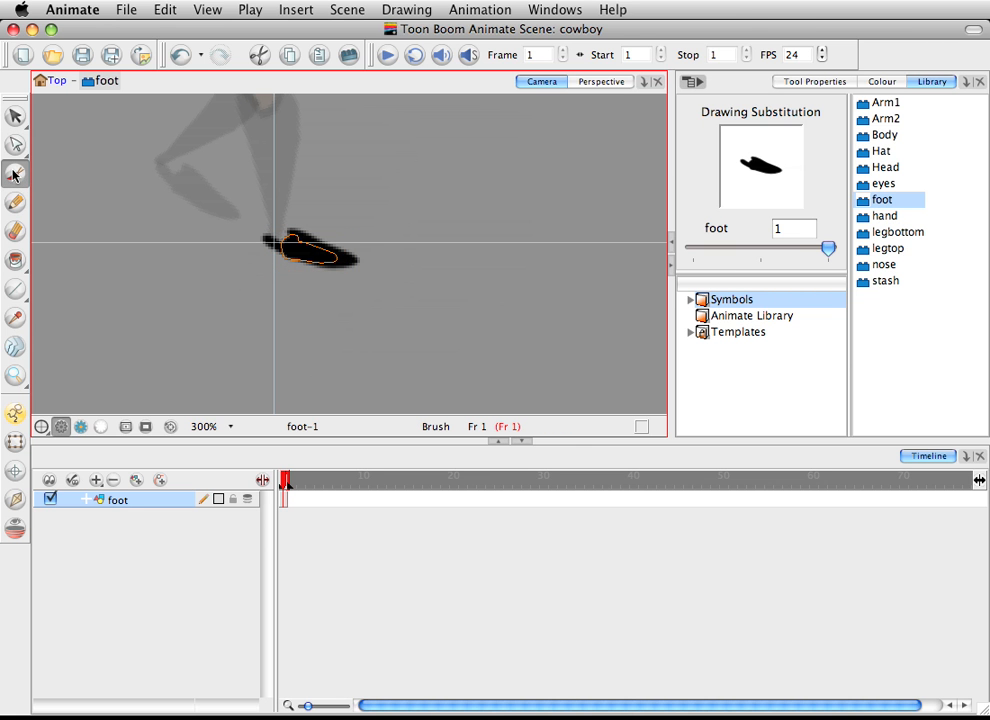
pyautogui.click(815, 81)
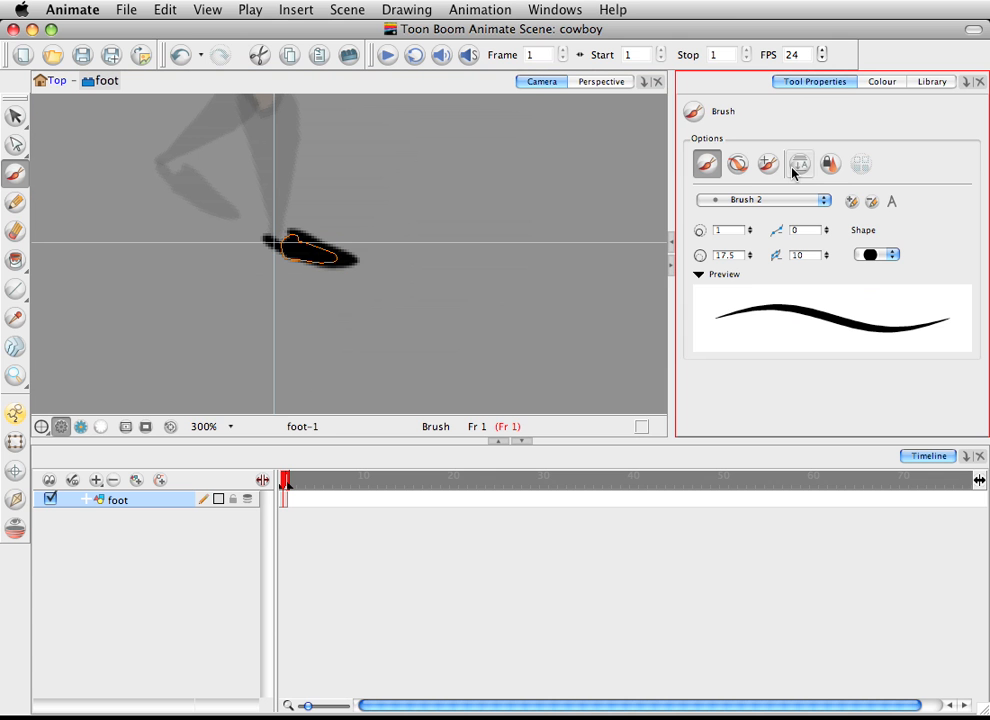
pyautogui.click(793, 172)
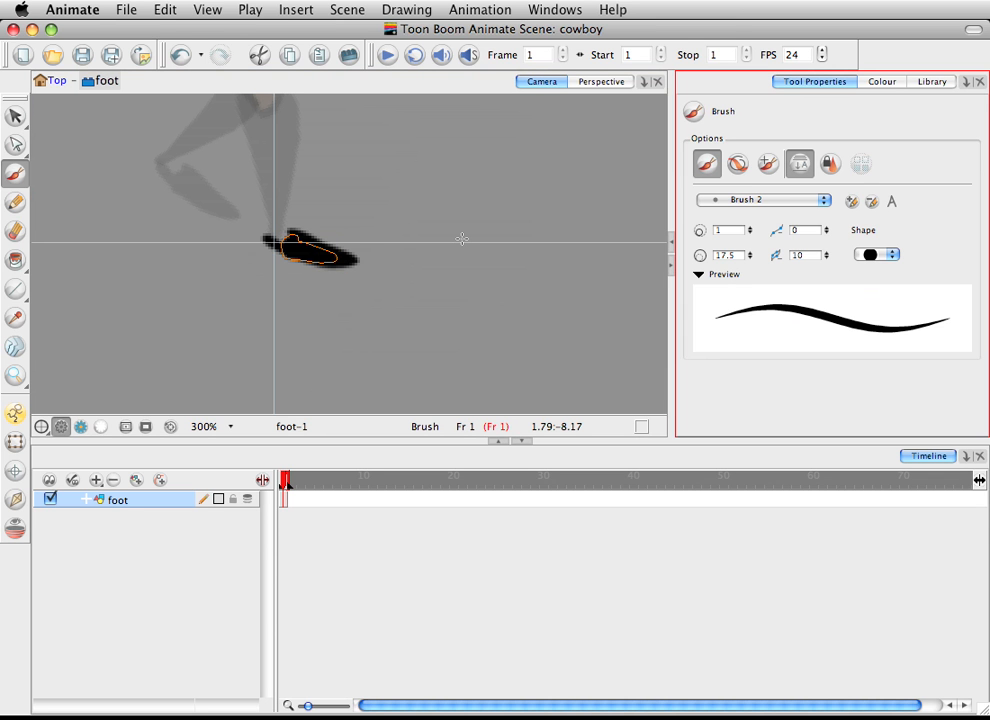
pyautogui.moveTo(281, 230); pyautogui.dragTo(281, 250)
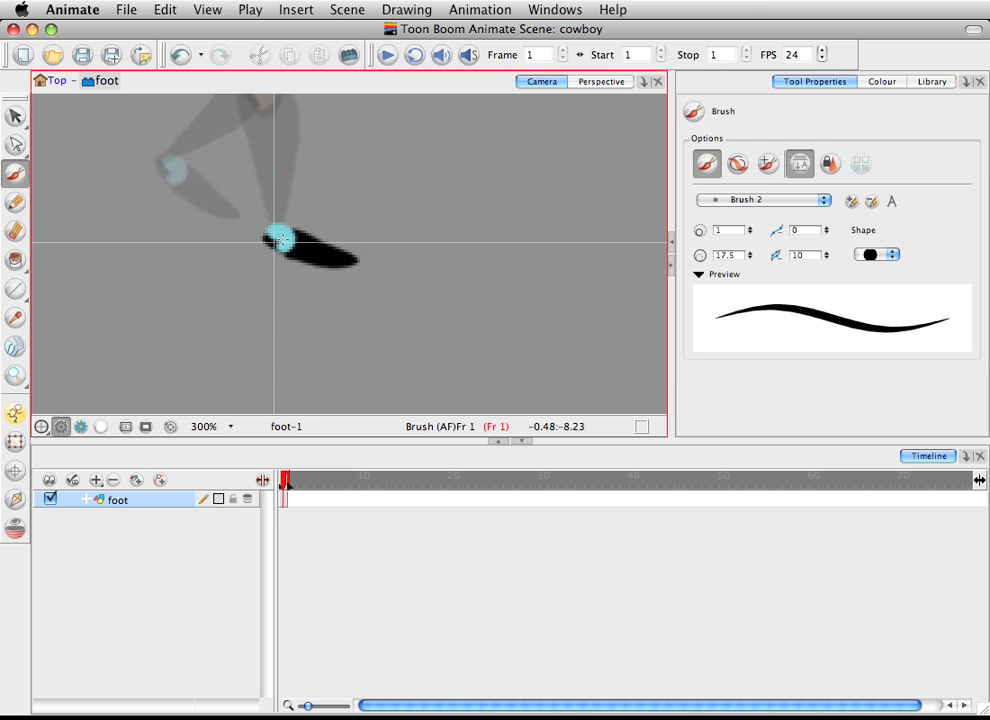
pyautogui.press('super+z')
# - Paint the foot's ankle end fuller and rounder with the black Default colour, and select the finished drawing
pyautogui.click(882, 81)
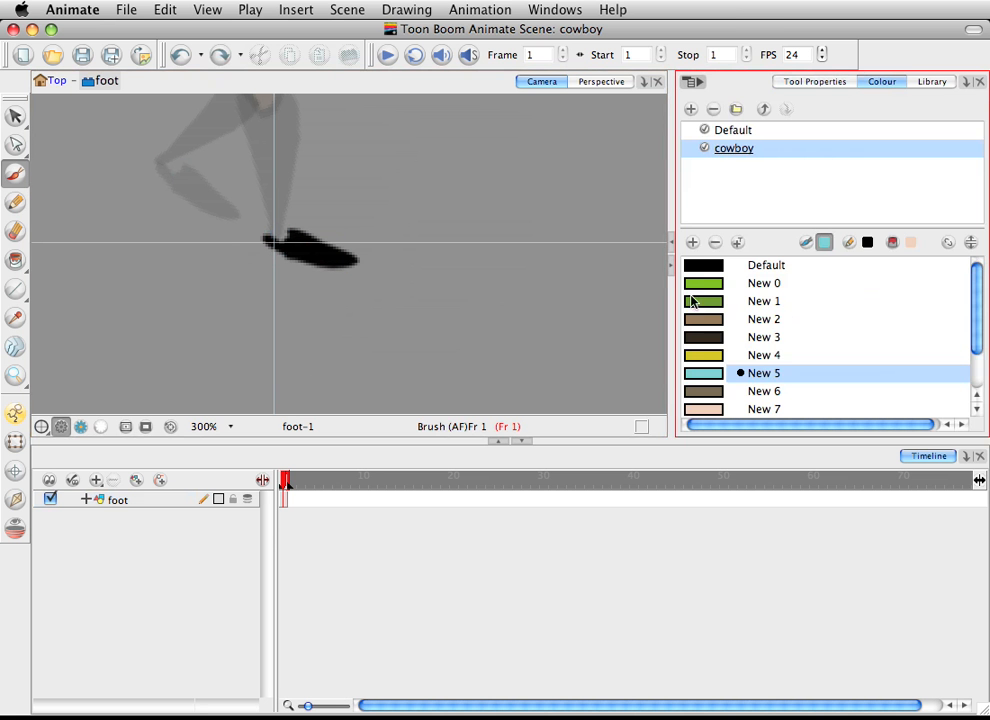
pyautogui.click(697, 266)
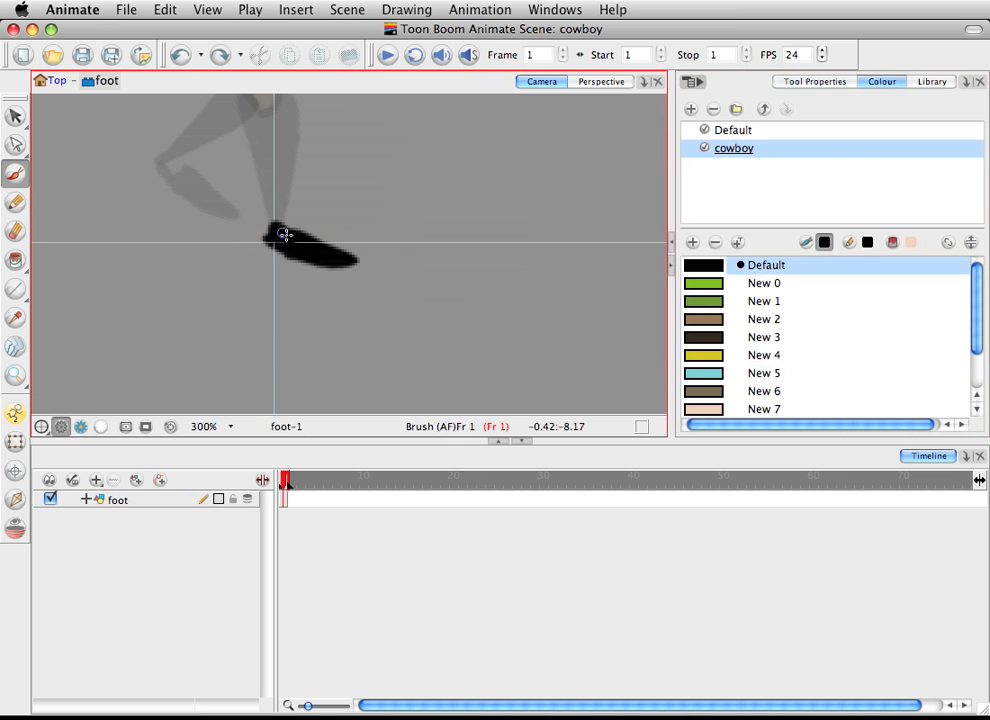
pyautogui.moveTo(268, 229); pyautogui.dragTo(295, 234)
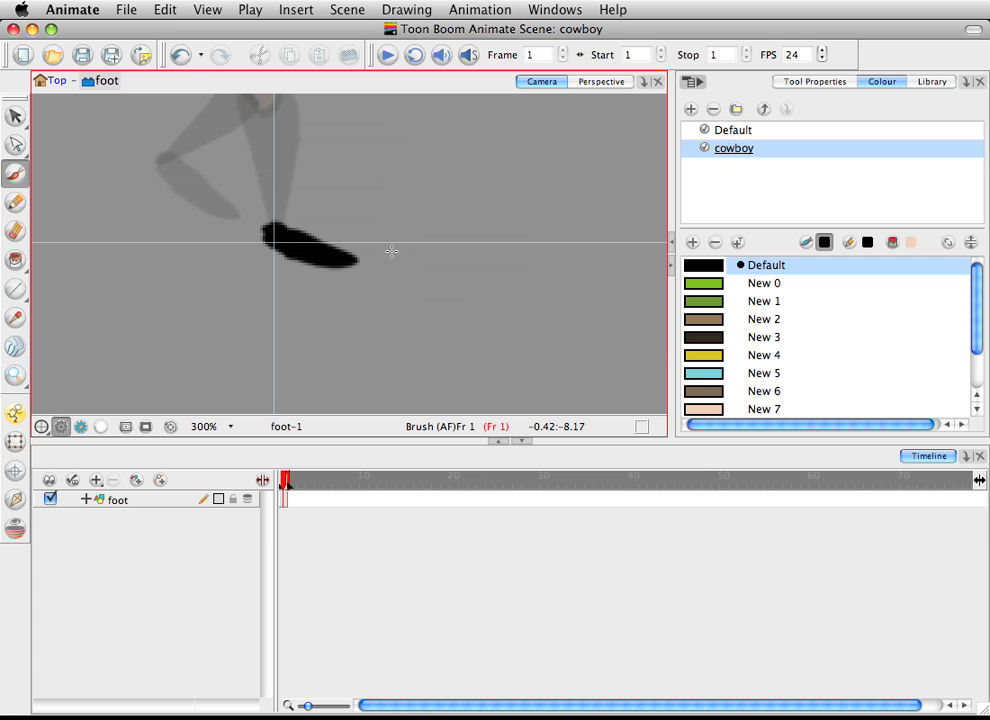
pyautogui.click(15, 116)
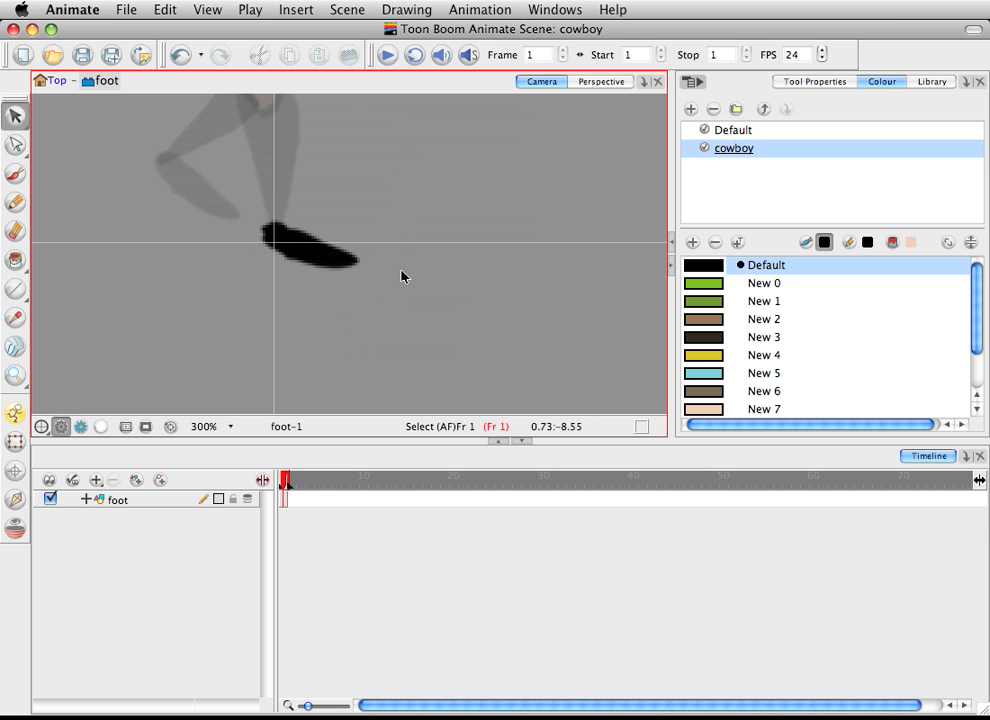
pyautogui.click(356, 267)
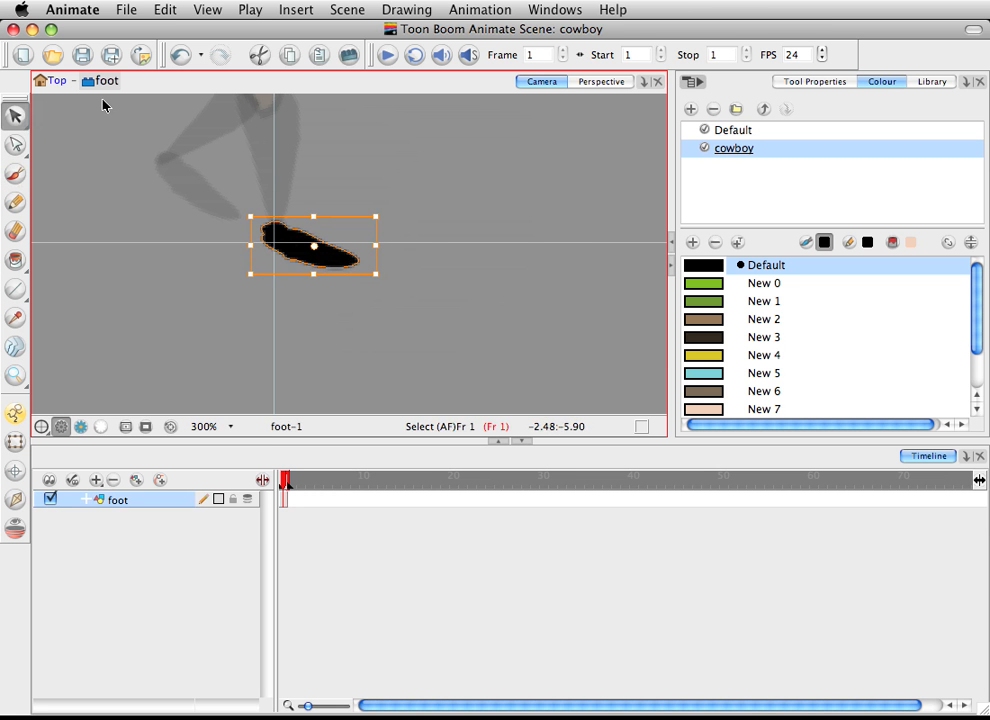
# - Return from the foot symbol to the Top scene level and show the whole cowboy at 100% zoom
pyautogui.click(57, 80)
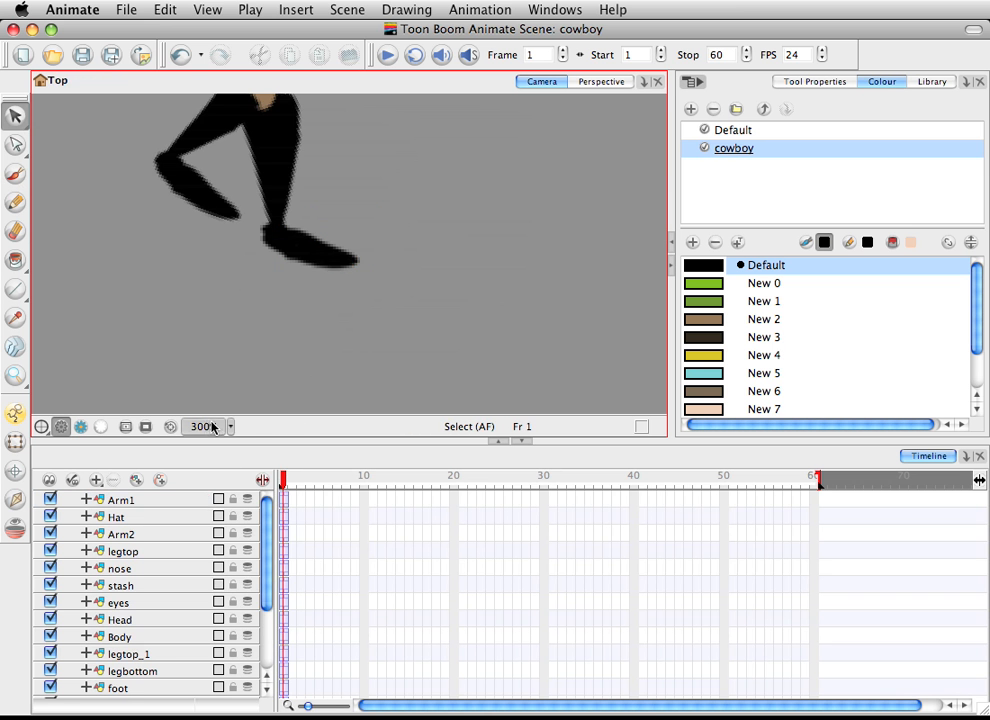
pyautogui.click(229, 427)
pyautogui.click(225, 403)
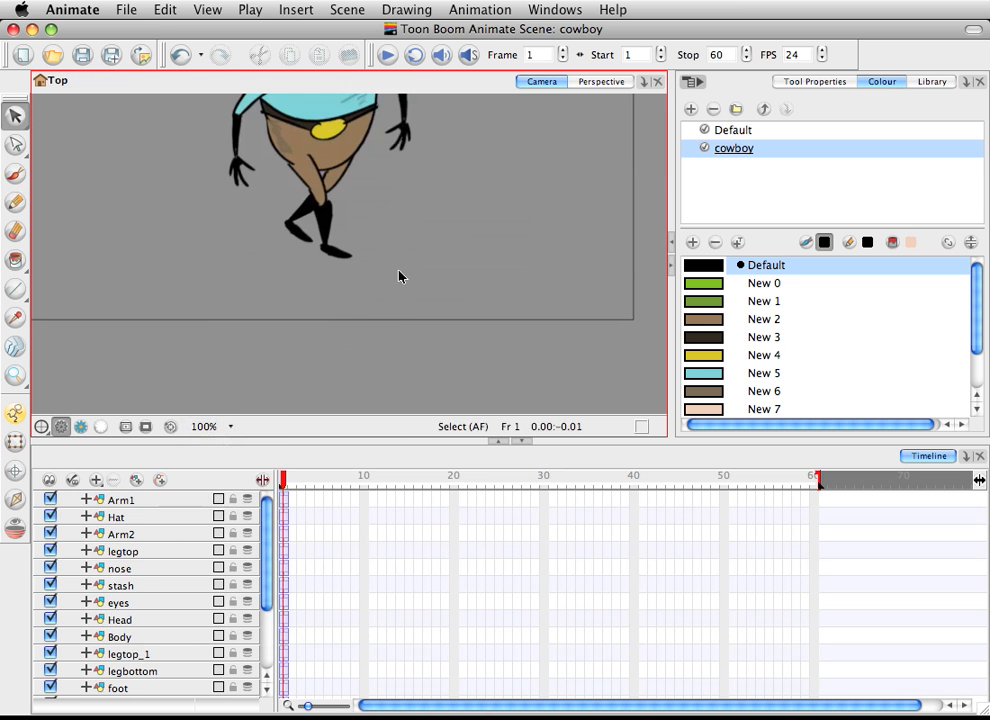
pyautogui.press('space')
pyautogui.moveTo(399, 211); pyautogui.dragTo(387, 369)
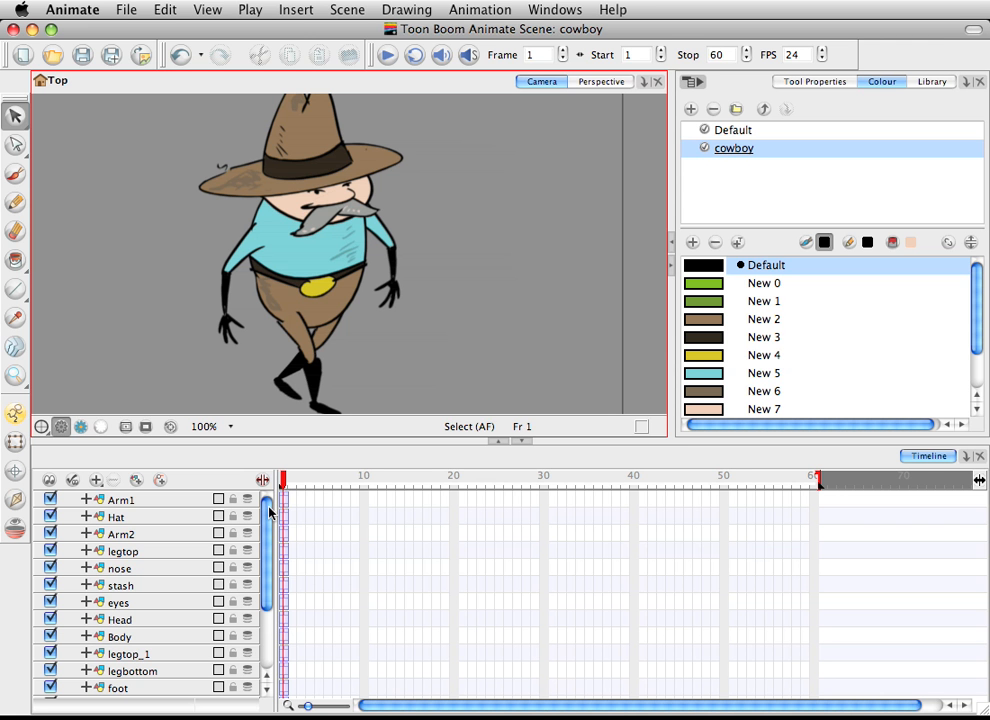
# - Enlarge the camera view by reducing the timeline's height, leaving every cowboy part deselected
pyautogui.click(293, 325)
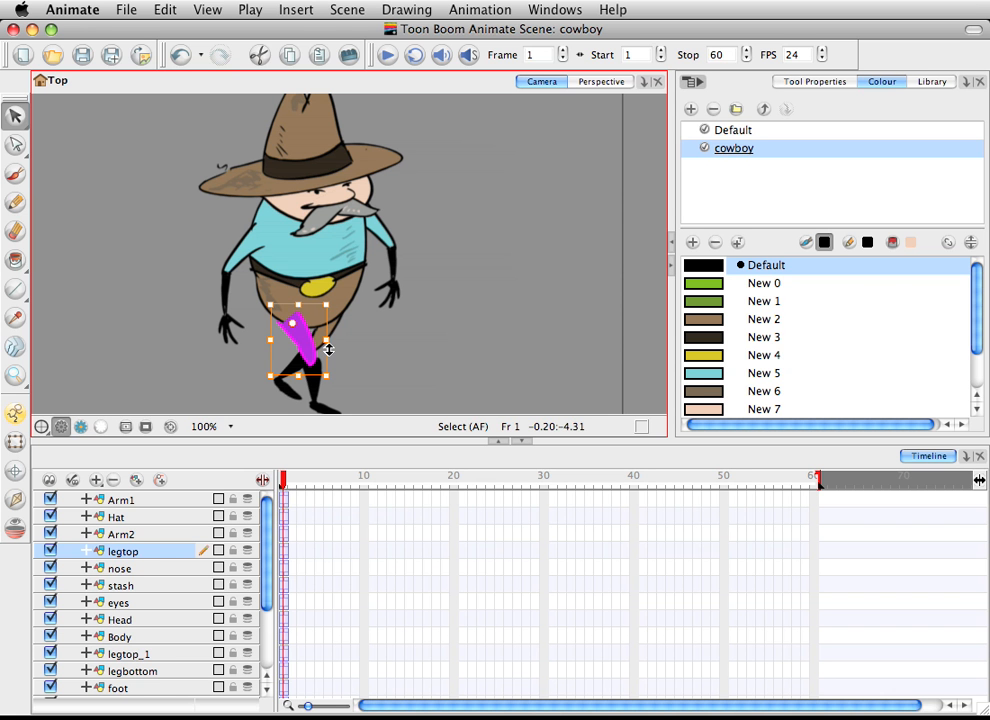
pyautogui.click(661, 259)
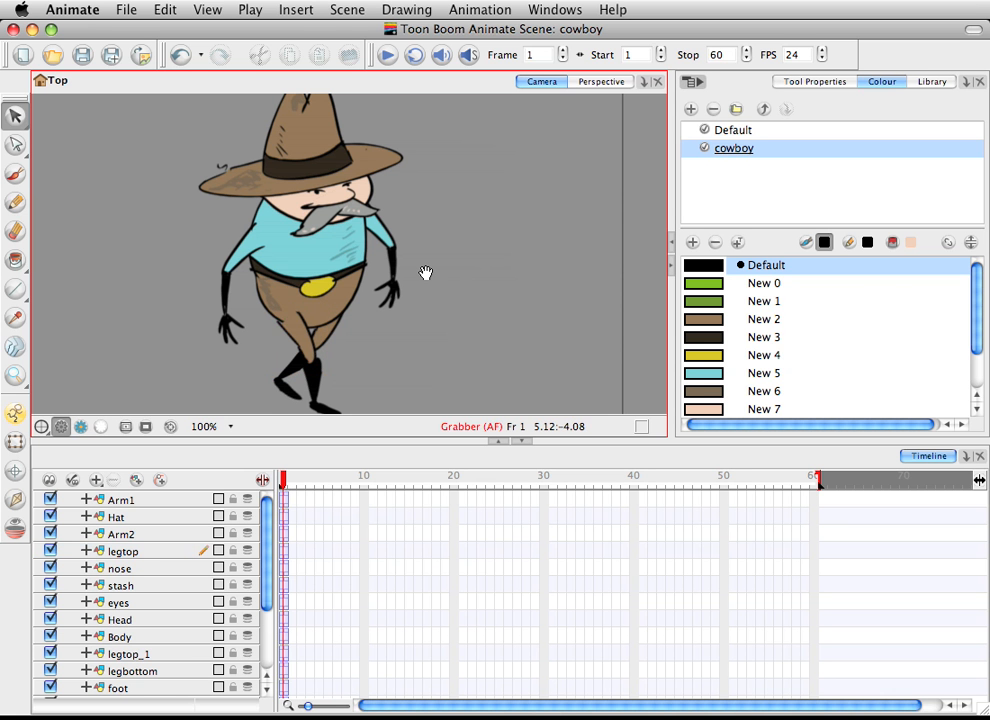
pyautogui.moveTo(384, 469); pyautogui.dragTo(384, 471)
pyautogui.press('space')
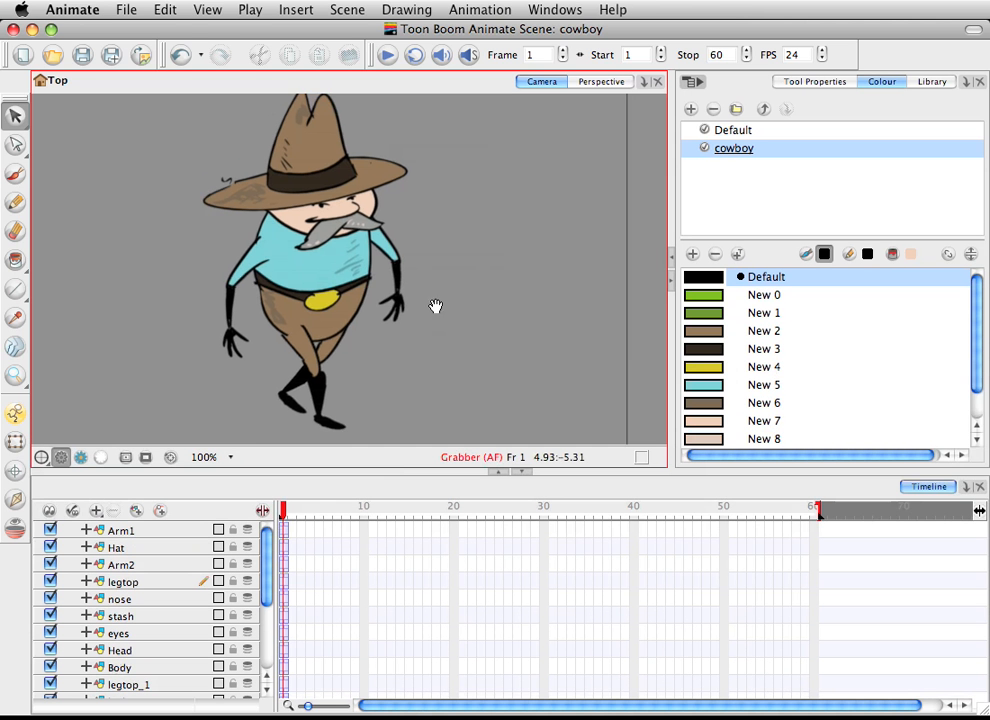
pyautogui.moveTo(435, 306)
pyautogui.mouseDown()
pyautogui.moveTo(431, 334)
pyautogui.moveTo(440, 305)
pyautogui.mouseUp()
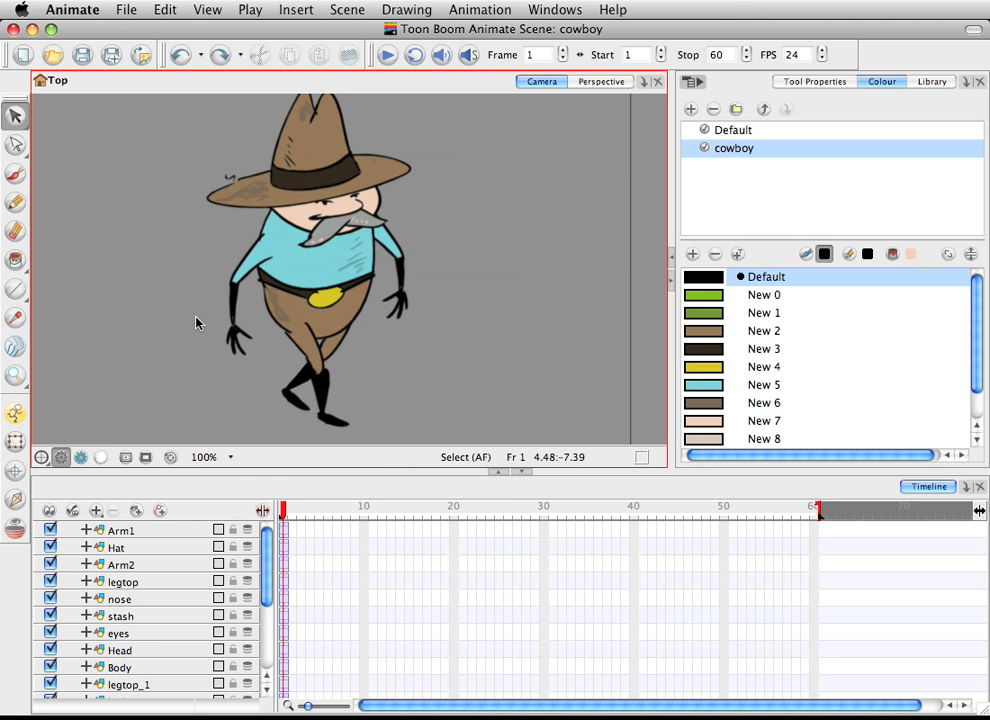
# - Parent the Arm2 layer to the Arm1 layer in the timeline
pyautogui.click(234, 282)
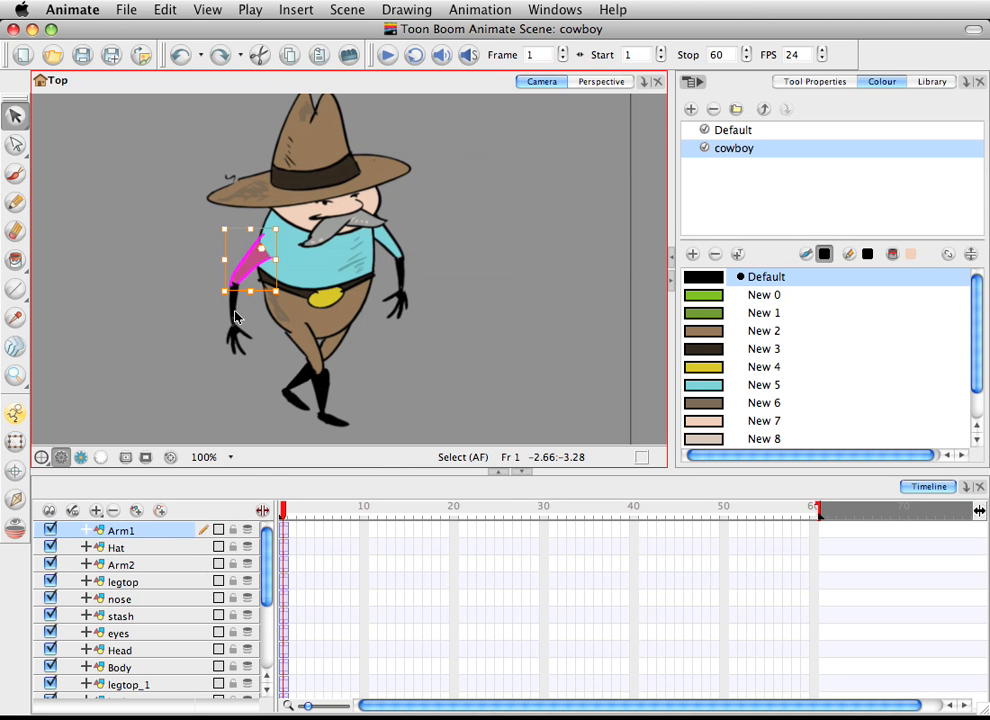
pyautogui.click(236, 317)
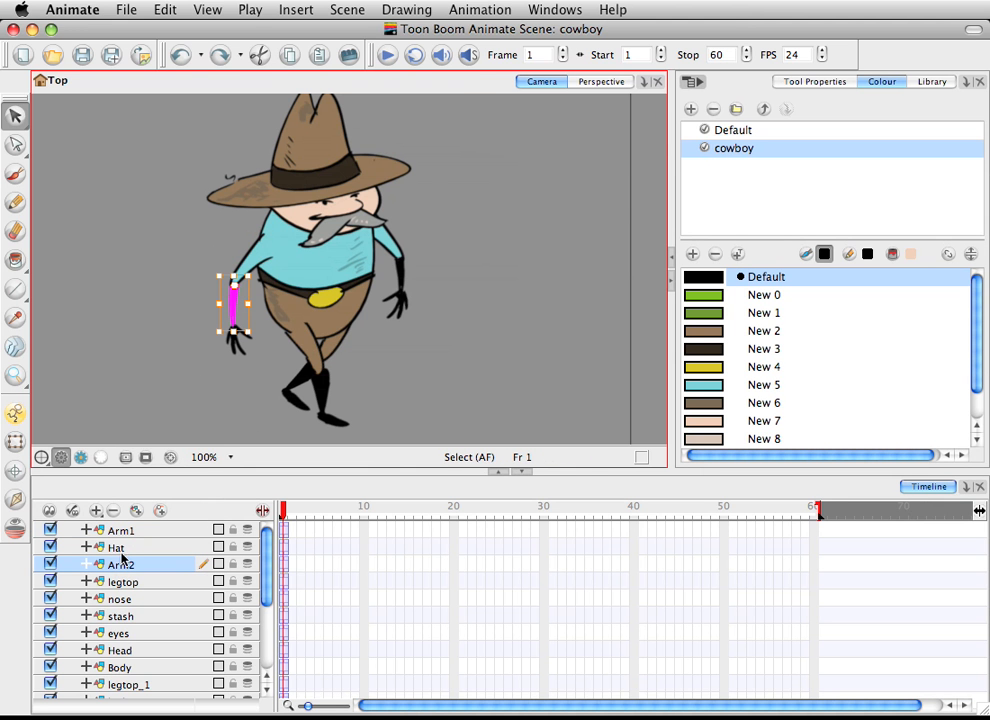
pyautogui.click(252, 296)
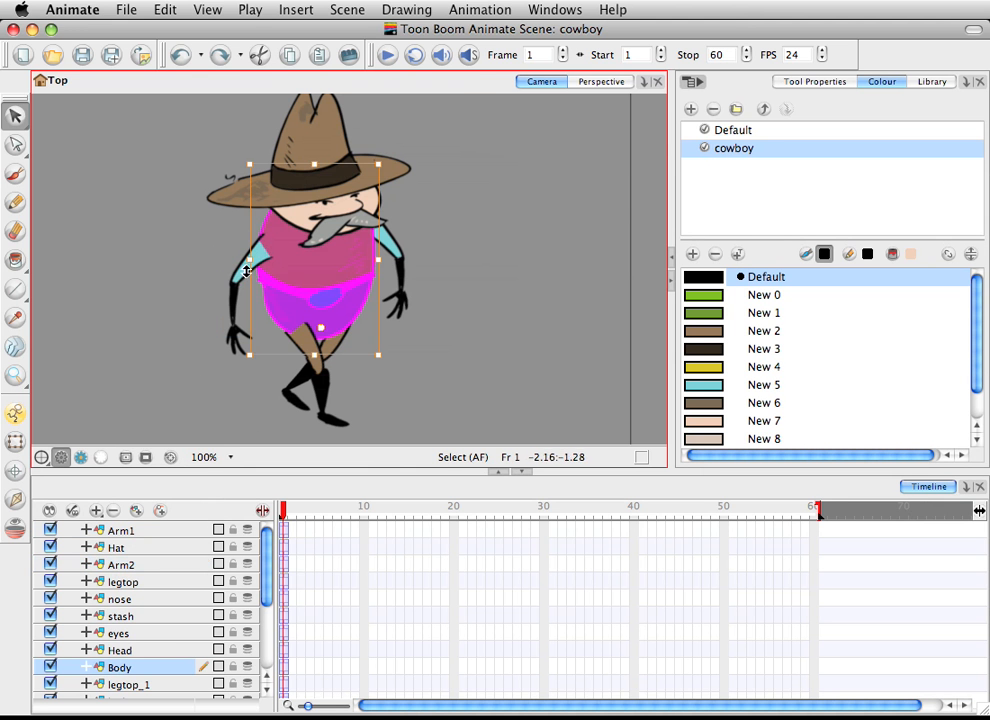
pyautogui.click(248, 250)
pyautogui.click(234, 300)
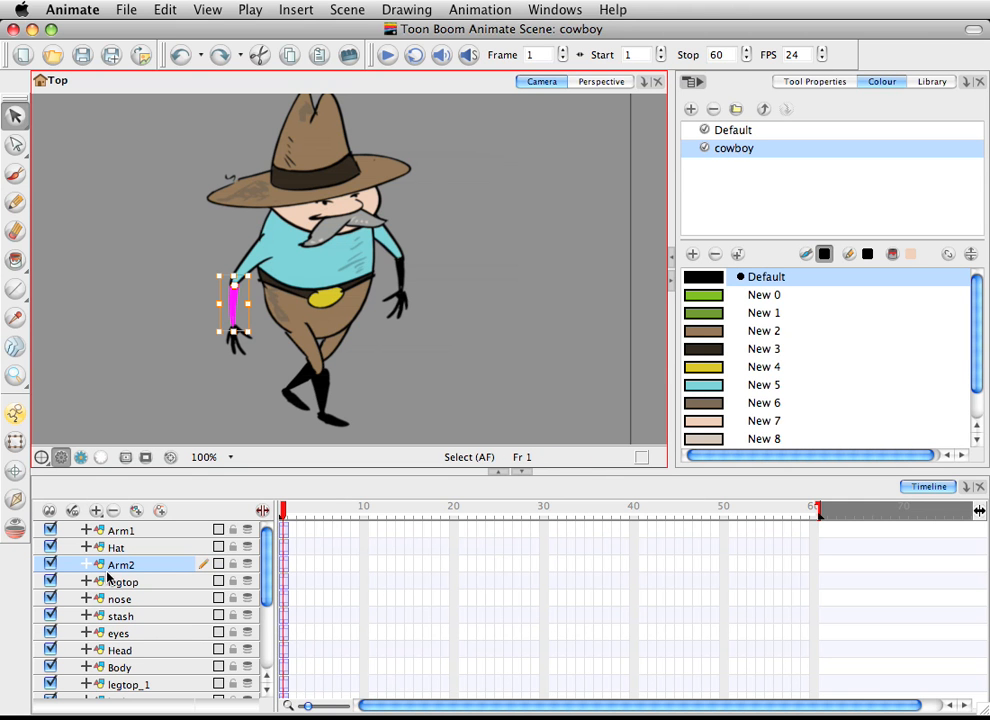
pyautogui.moveTo(118, 566); pyautogui.dragTo(141, 536)
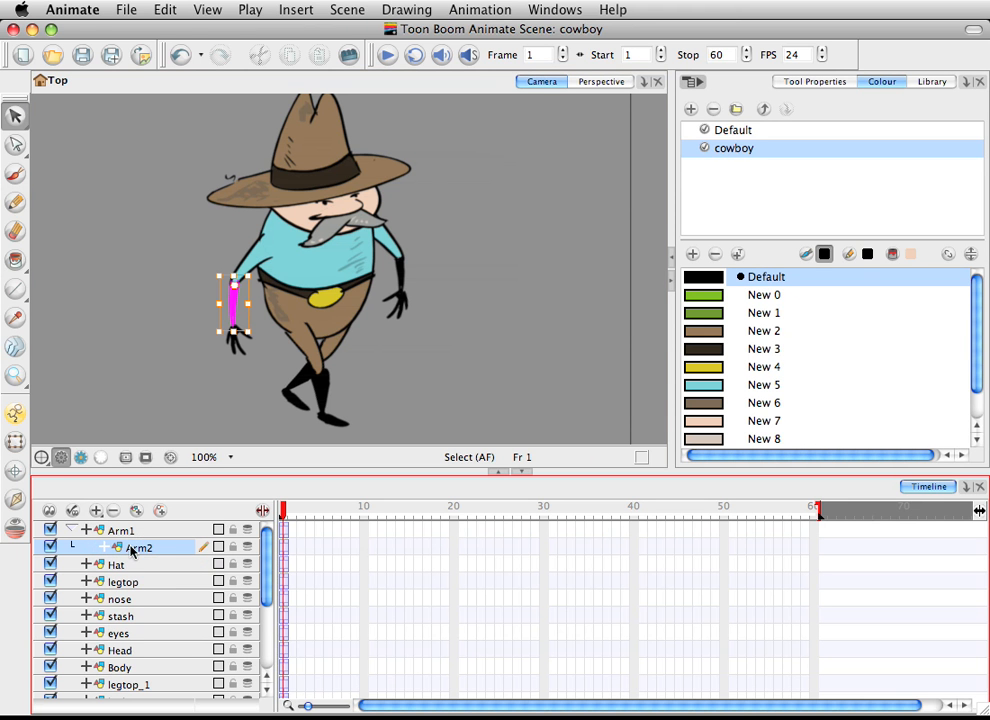
# - Test the arm hierarchy by rotating Arm1 outward about its shoulder pivot, and undo the rotation
pyautogui.click(106, 532)
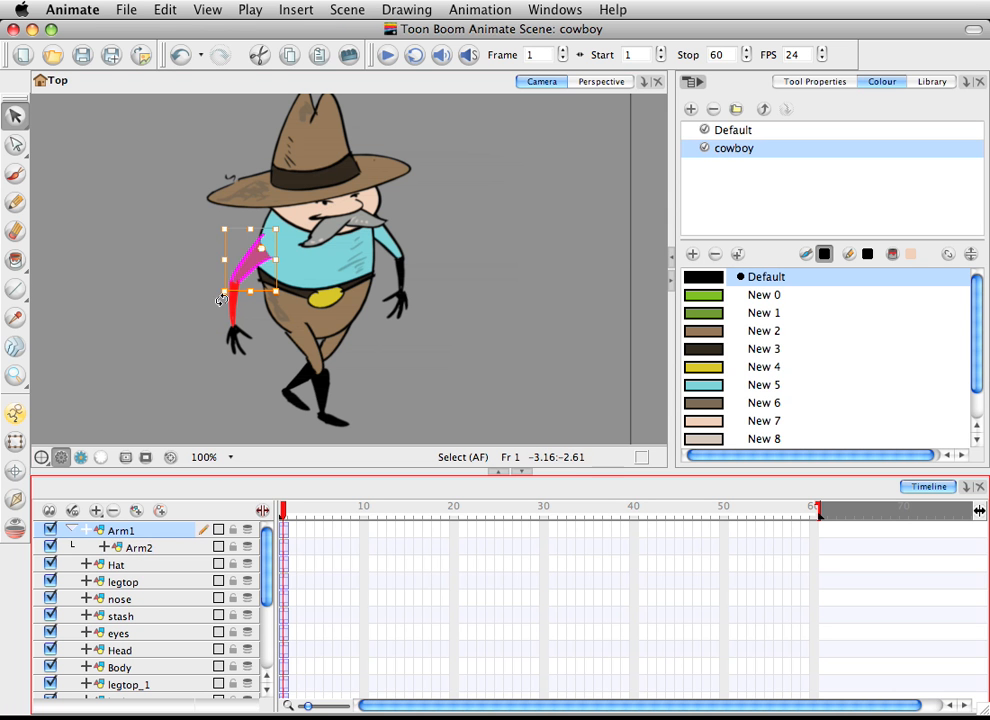
pyautogui.moveTo(222, 300)
pyautogui.mouseDown()
pyautogui.moveTo(197, 290)
pyautogui.moveTo(200, 282)
pyautogui.mouseUp()
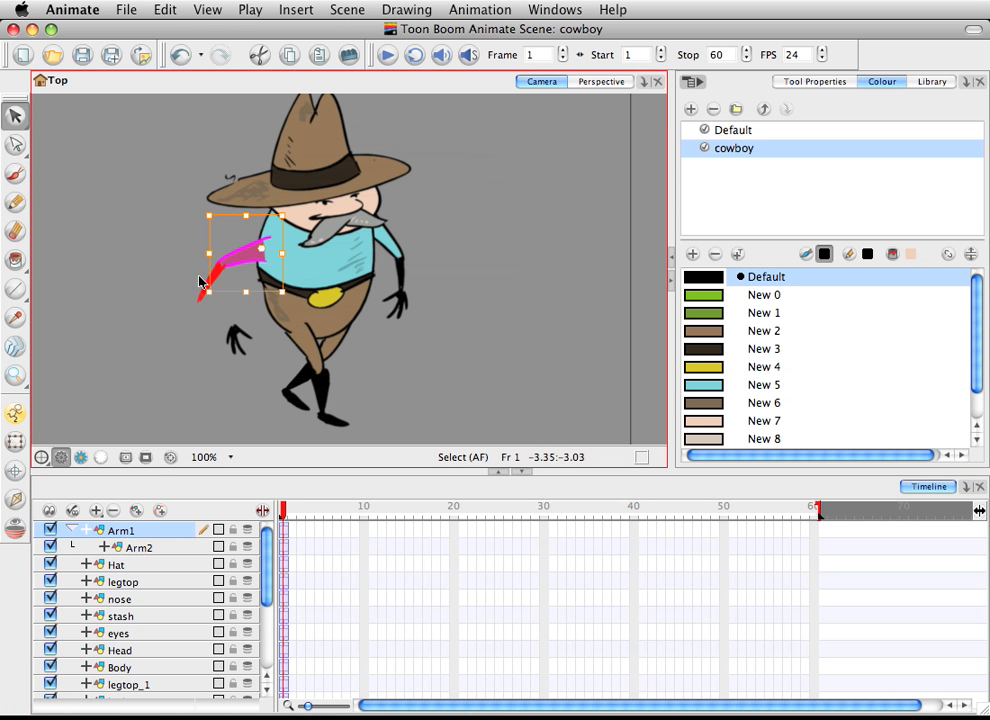
pyautogui.press('super+z')
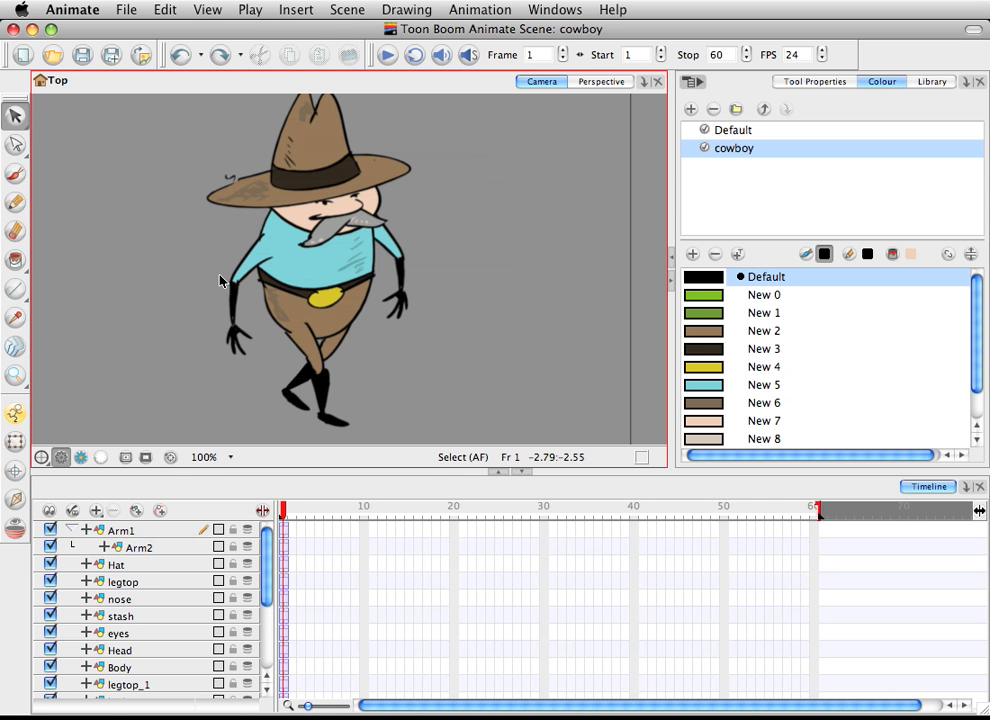
# - Parent the hand layer to the Arm2 layer in the timeline
pyautogui.click(236, 346)
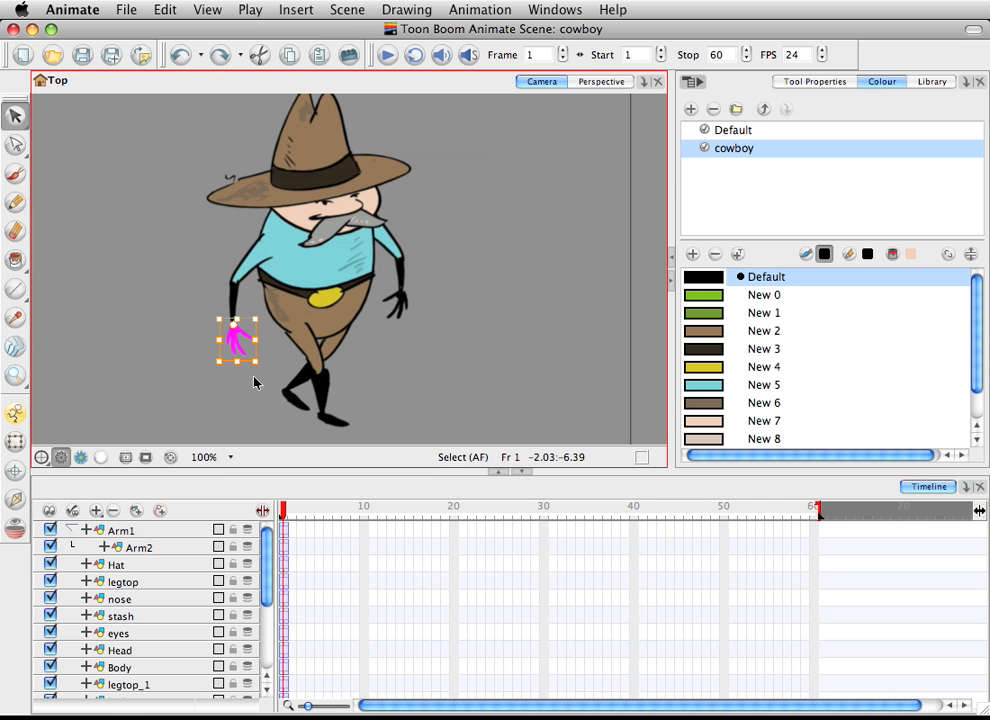
pyautogui.moveTo(266, 579); pyautogui.dragTo(265, 662)
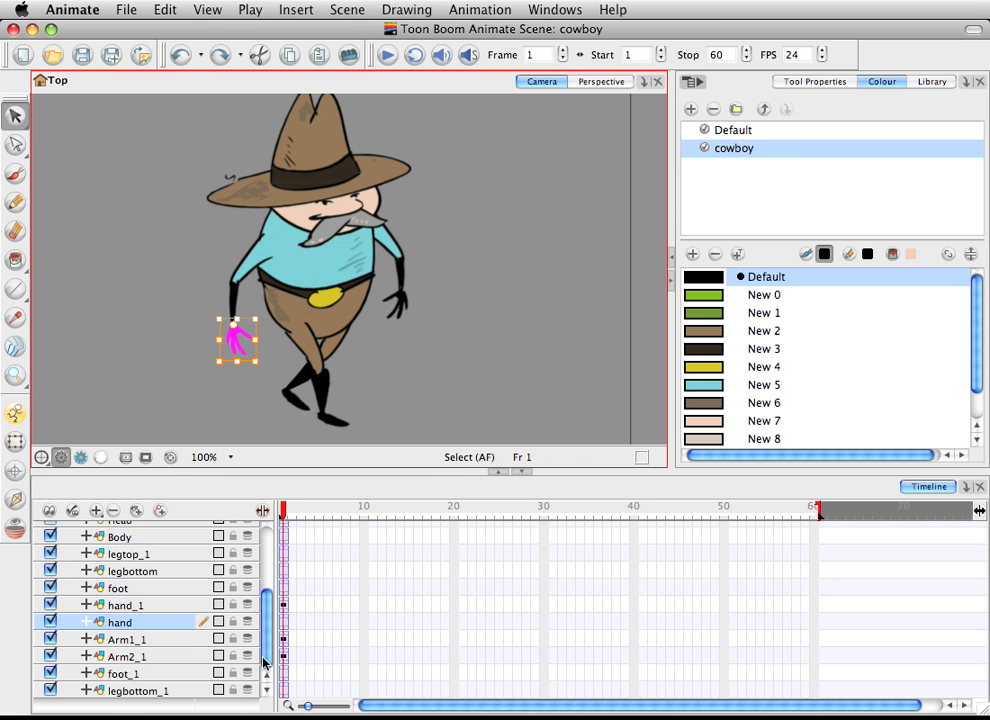
pyautogui.moveTo(137, 623); pyautogui.dragTo(150, 547)
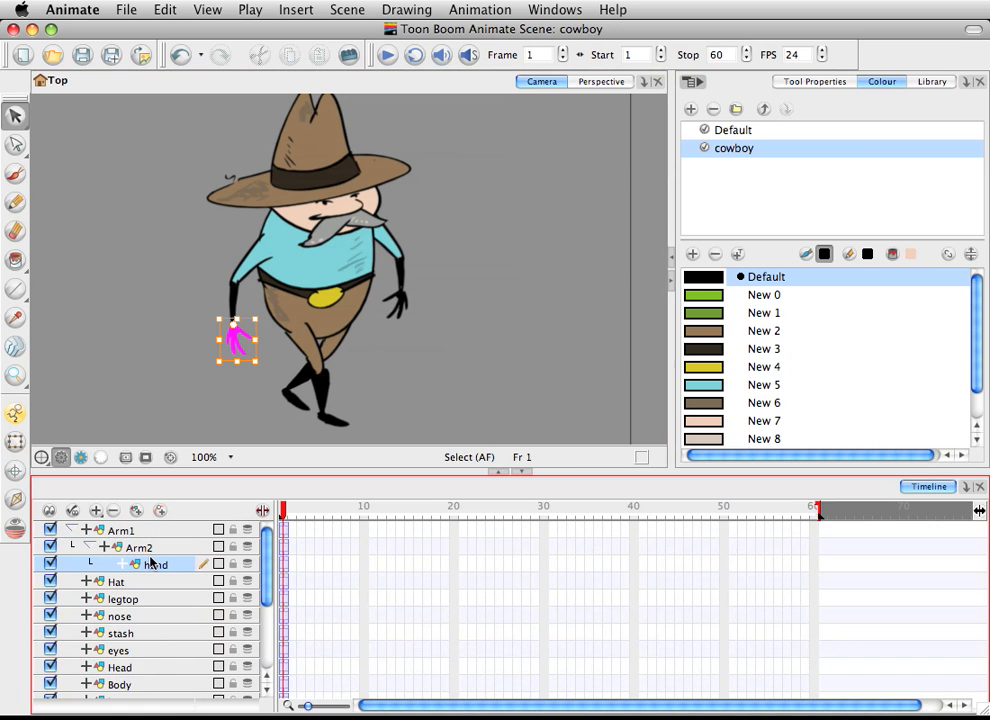
# - Pose the parented arm by rotating Arm2 and the hand slightly inward and Arm1 slightly outward, leaving everything deselected
pyautogui.click(255, 340)
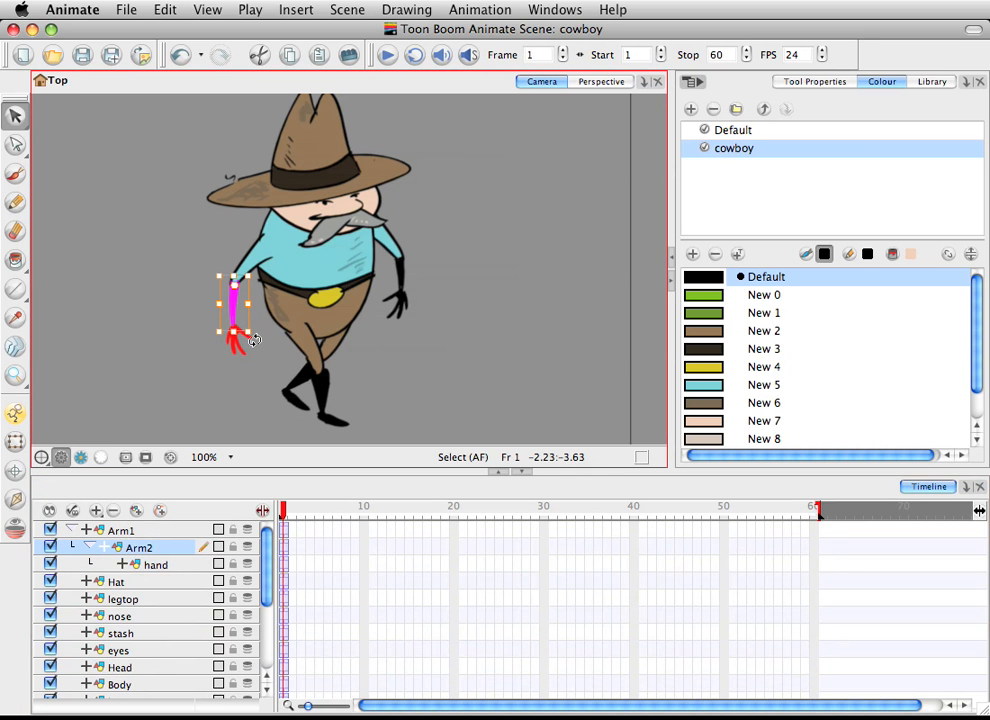
pyautogui.moveTo(254, 343)
pyautogui.mouseDown()
pyautogui.moveTo(214, 338)
pyautogui.moveTo(248, 349)
pyautogui.moveTo(267, 343)
pyautogui.moveTo(259, 338)
pyautogui.moveTo(239, 343)
pyautogui.moveTo(260, 350)
pyautogui.mouseUp()
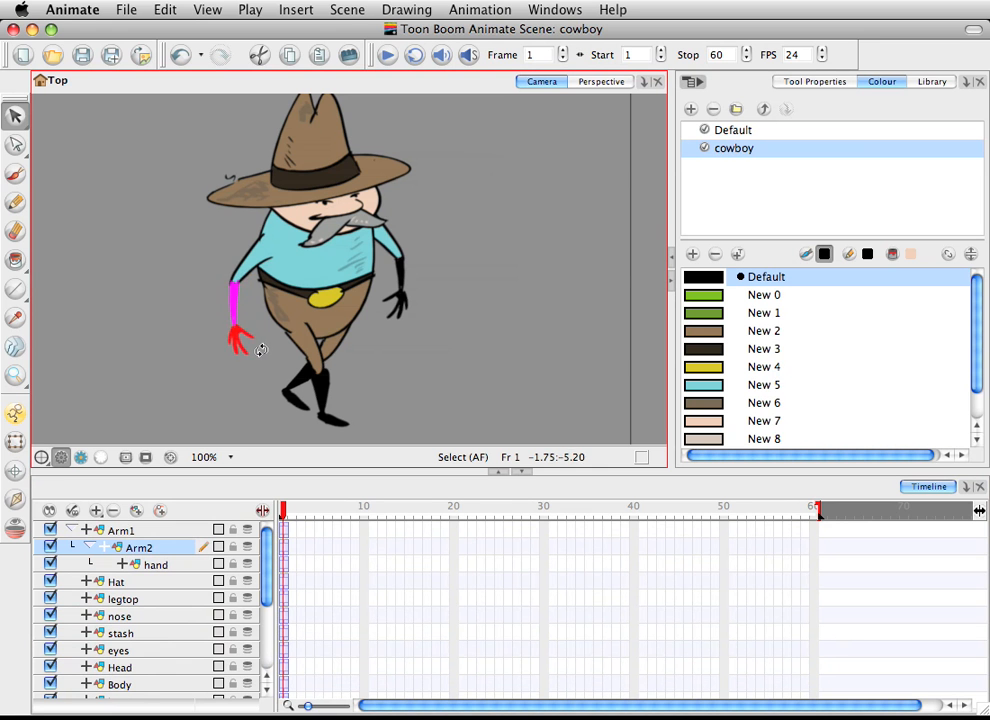
pyautogui.click(262, 295)
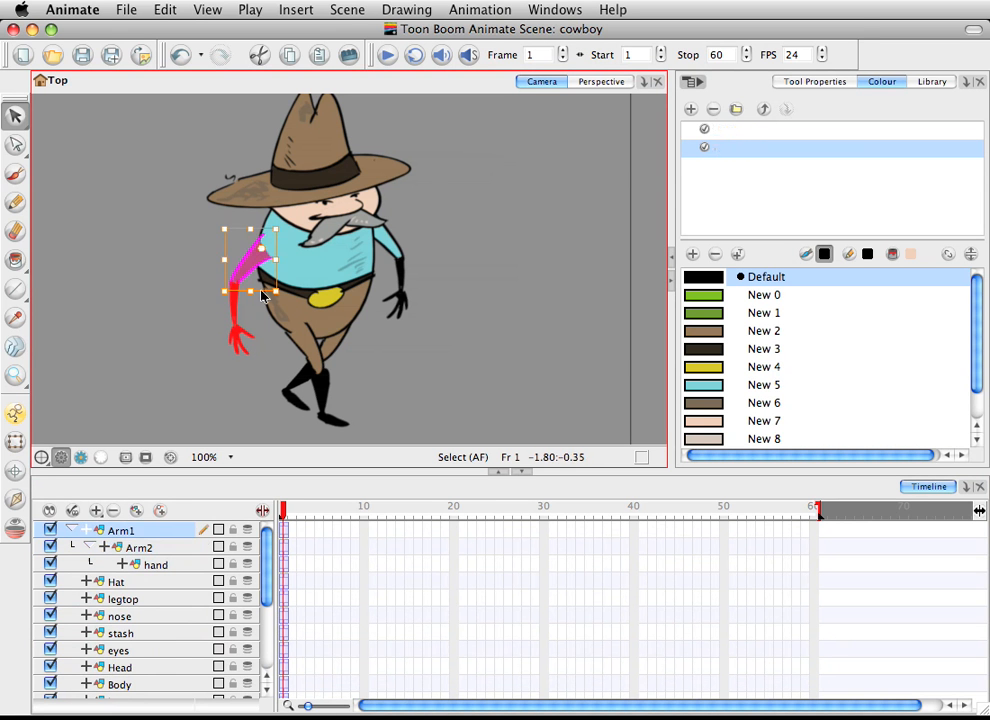
pyautogui.moveTo(258, 293); pyautogui.dragTo(229, 345)
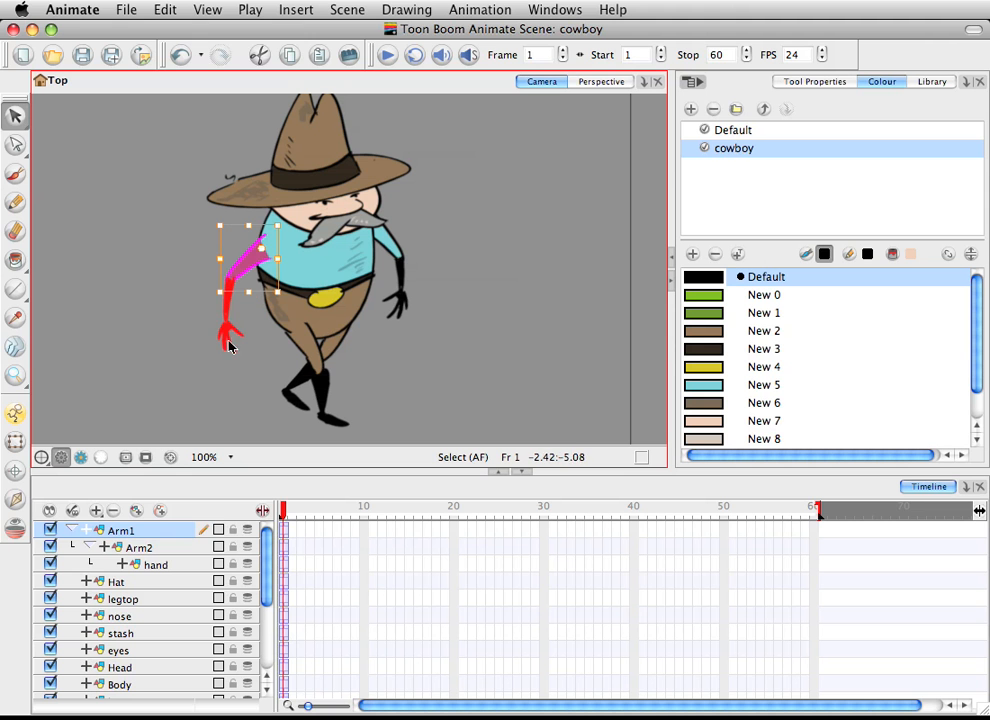
pyautogui.click(190, 365)
pyautogui.click(228, 336)
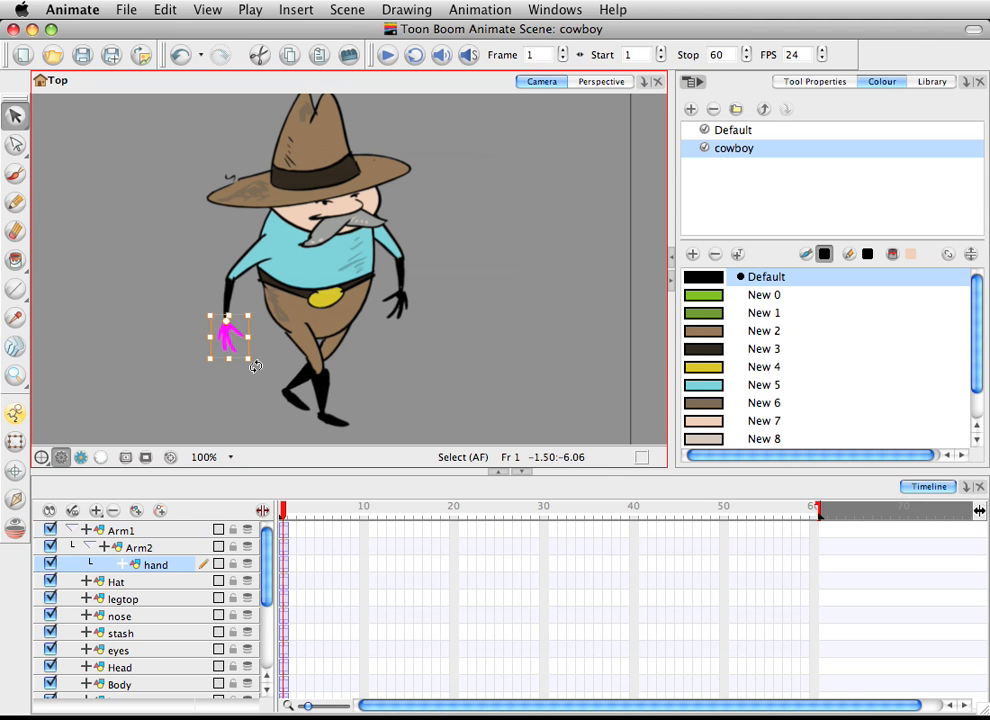
pyautogui.moveTo(256, 366)
pyautogui.mouseDown()
pyautogui.moveTo(274, 360)
pyautogui.moveTo(243, 356)
pyautogui.moveTo(274, 358)
pyautogui.moveTo(289, 338)
pyautogui.moveTo(217, 371)
pyautogui.moveTo(272, 360)
pyautogui.moveTo(230, 369)
pyautogui.moveTo(273, 357)
pyautogui.moveTo(221, 358)
pyautogui.moveTo(262, 346)
pyautogui.mouseUp()
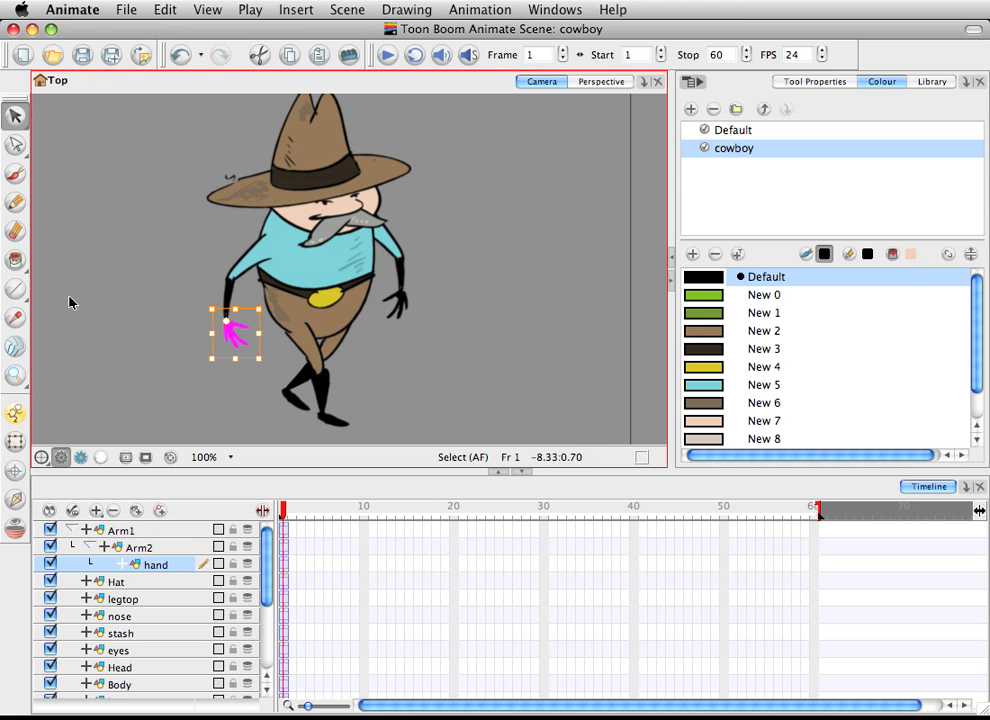
pyautogui.click(135, 331)
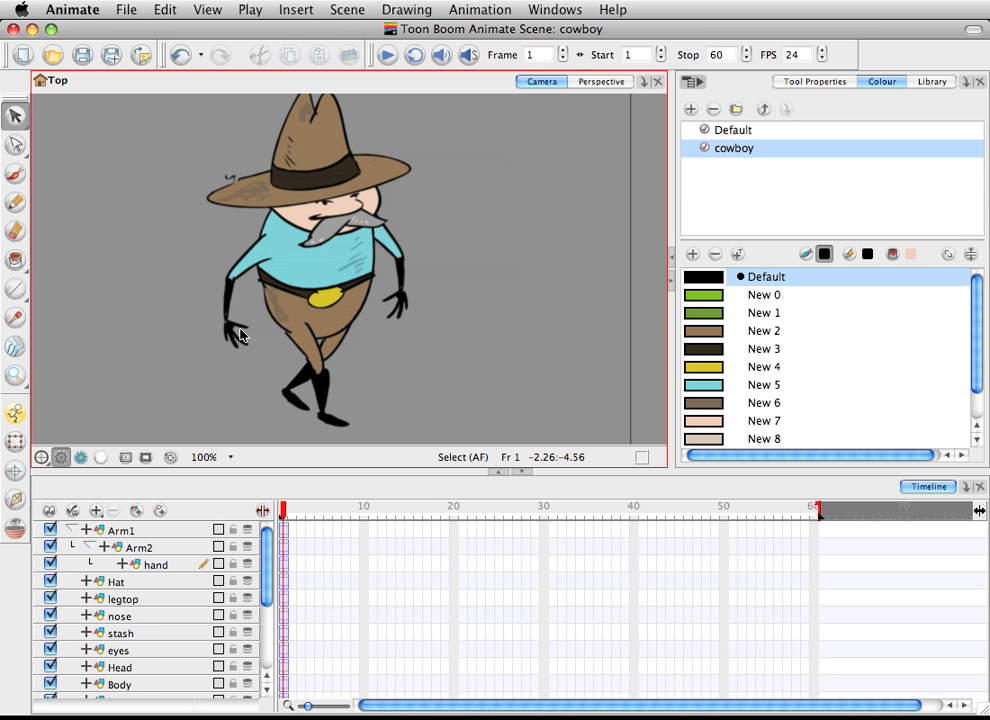
# - Parent the eyes, stash and nose layers to the Head layer in the timeline
pyautogui.click(119, 684)
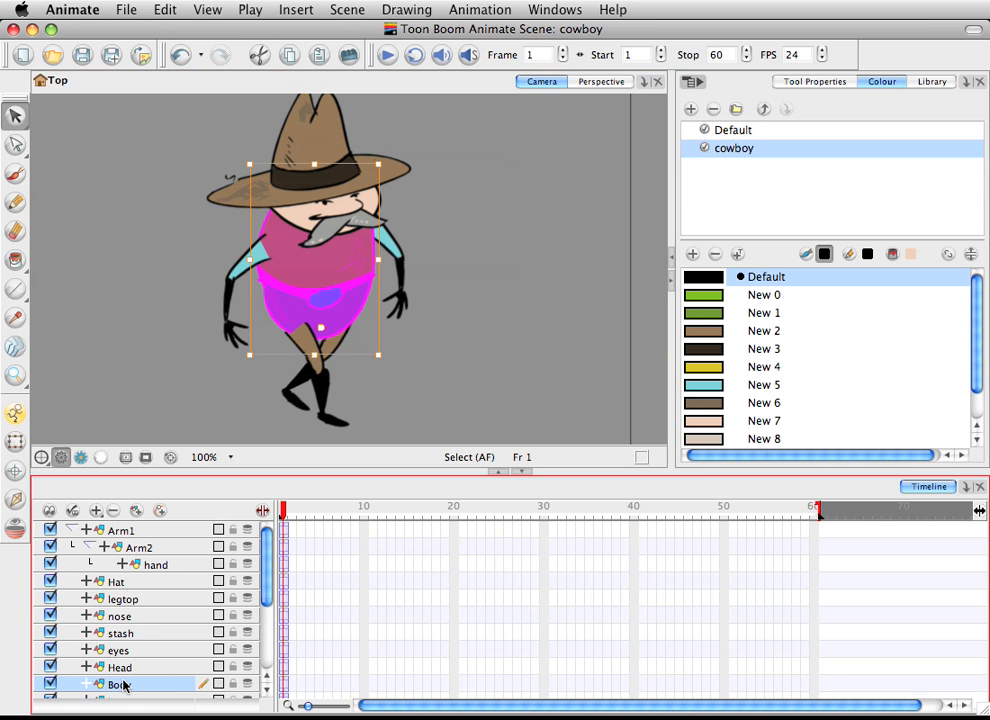
pyautogui.scroll(-5, 268, 636)
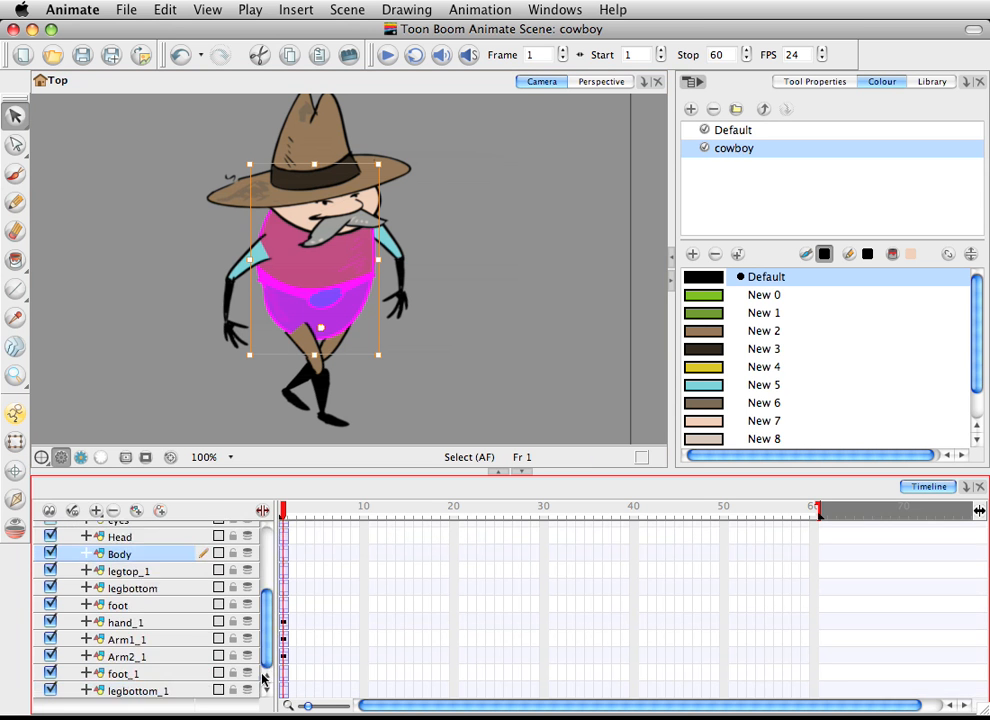
pyautogui.moveTo(265, 658); pyautogui.dragTo(270, 597)
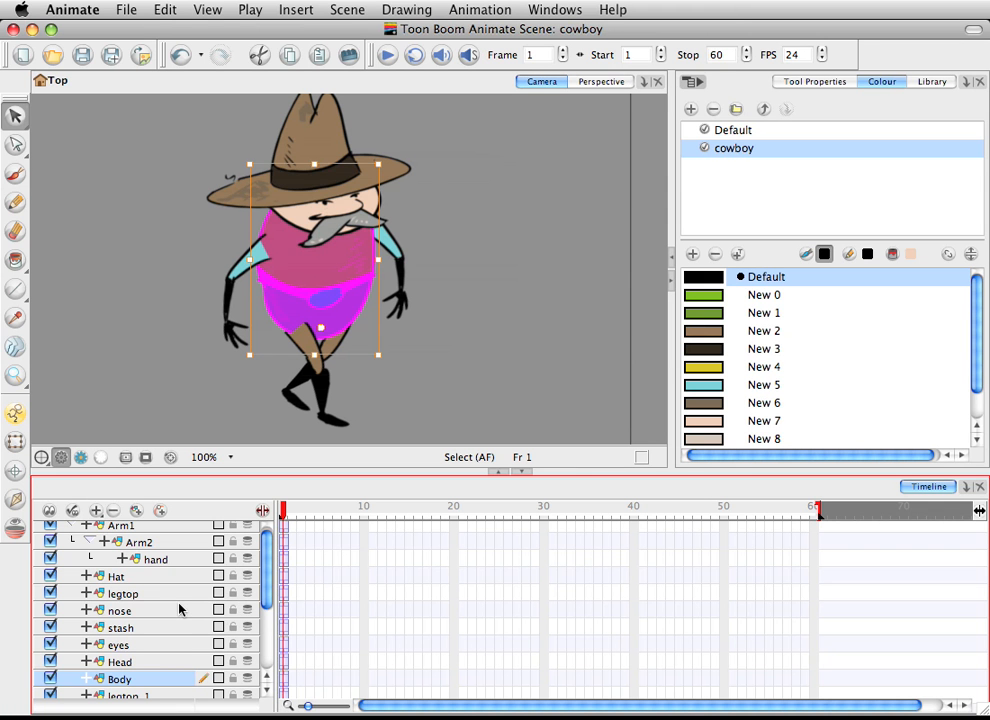
pyautogui.click(128, 661)
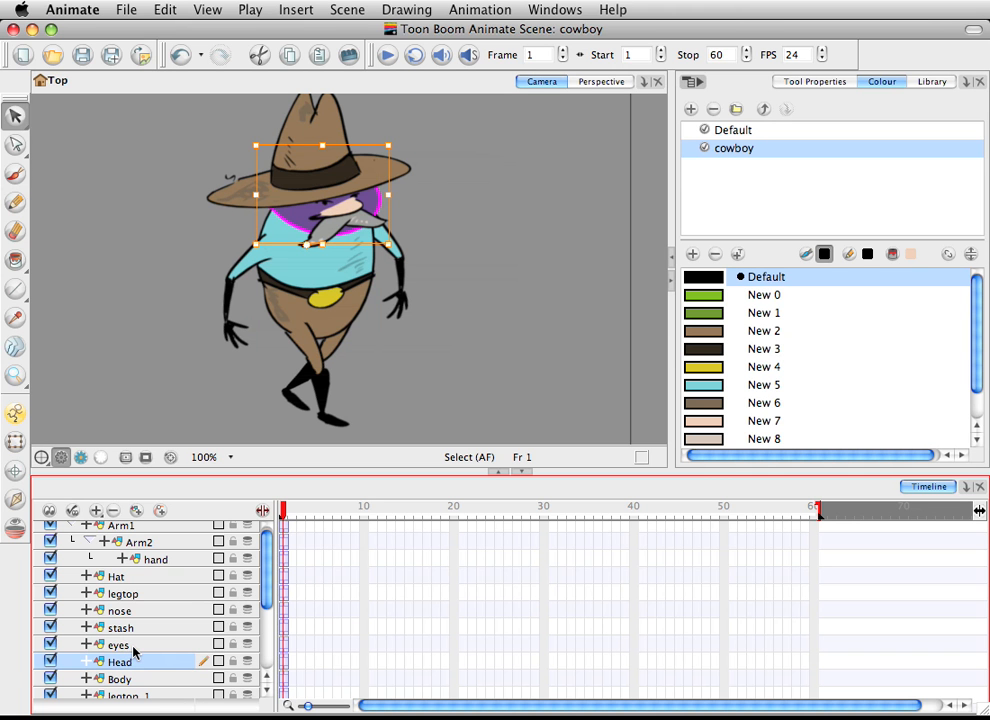
pyautogui.click(130, 646)
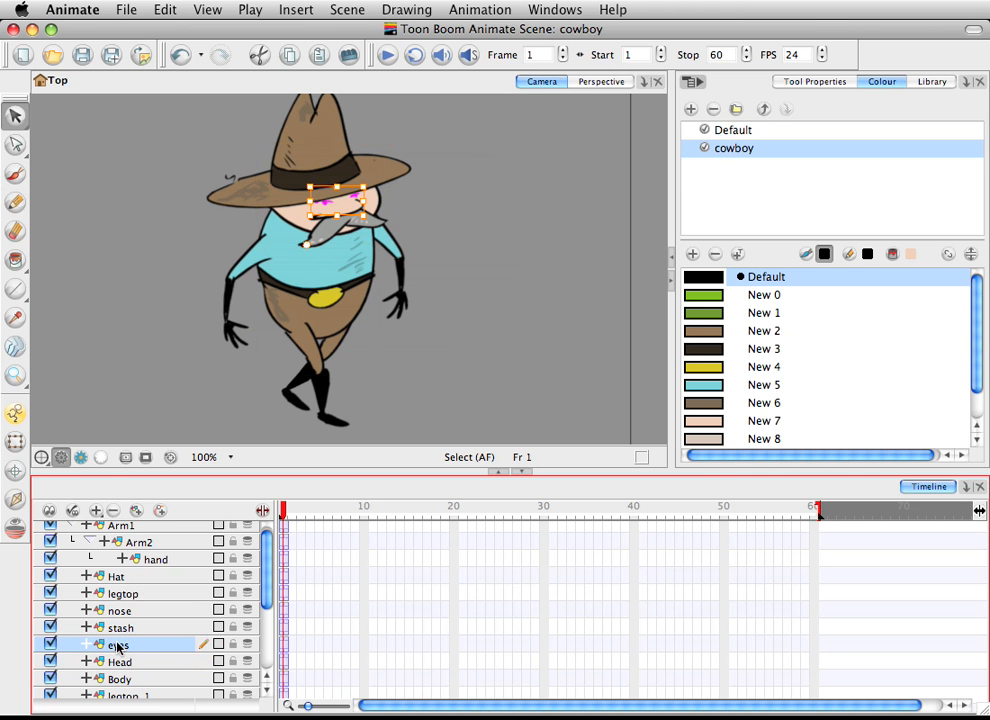
pyautogui.moveTo(118, 648); pyautogui.dragTo(130, 663)
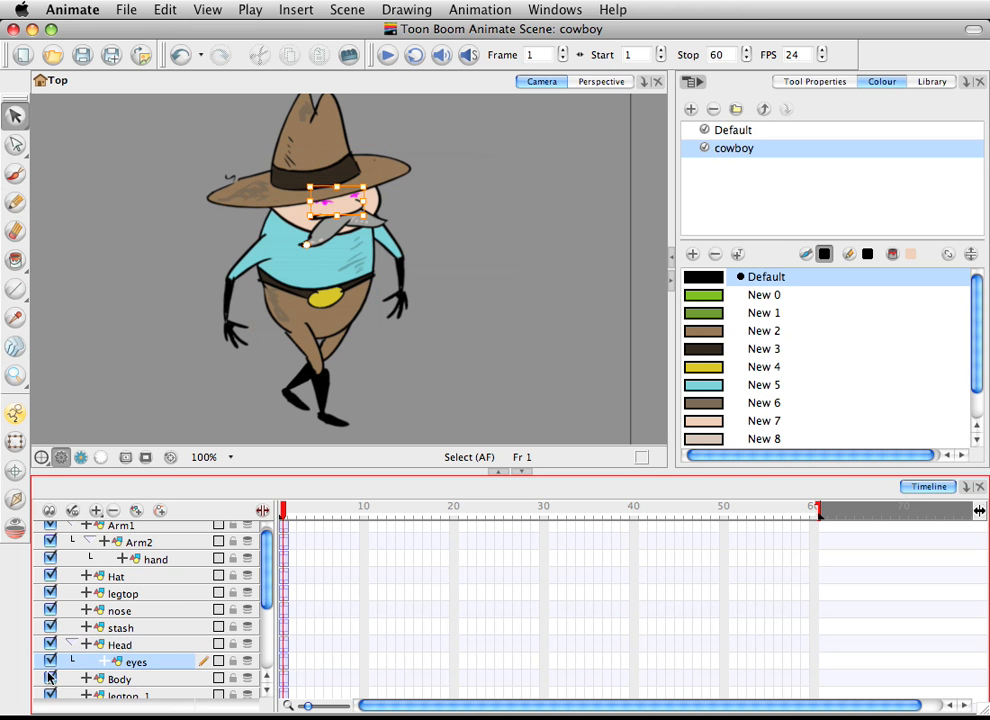
pyautogui.click(128, 628)
pyautogui.moveTo(128, 628); pyautogui.dragTo(118, 654)
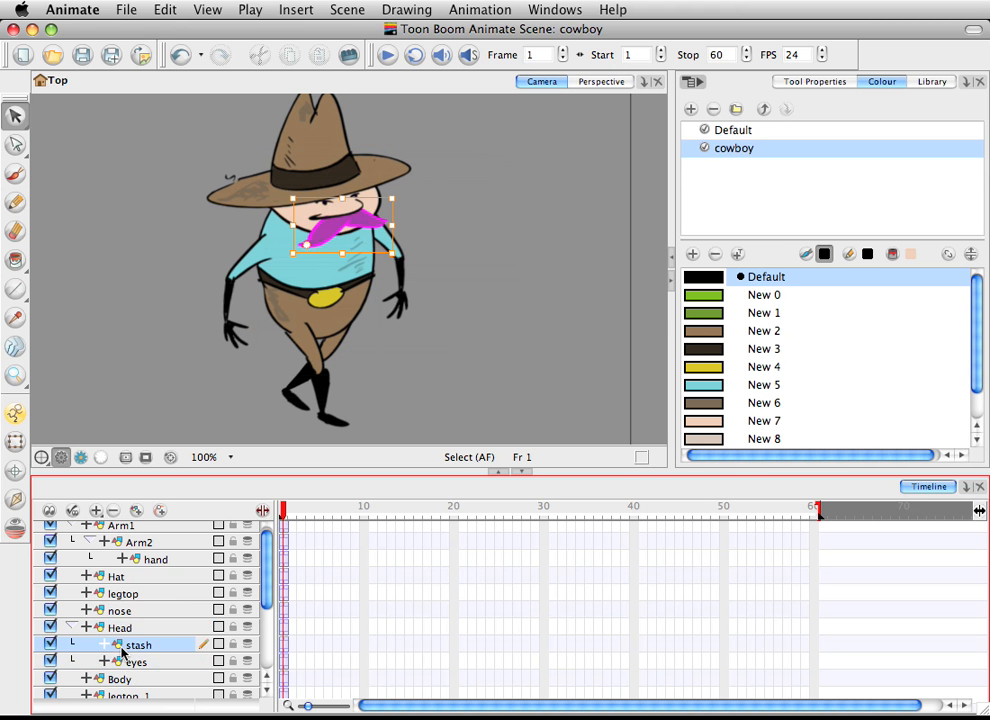
pyautogui.scroll(-2, 140, 648)
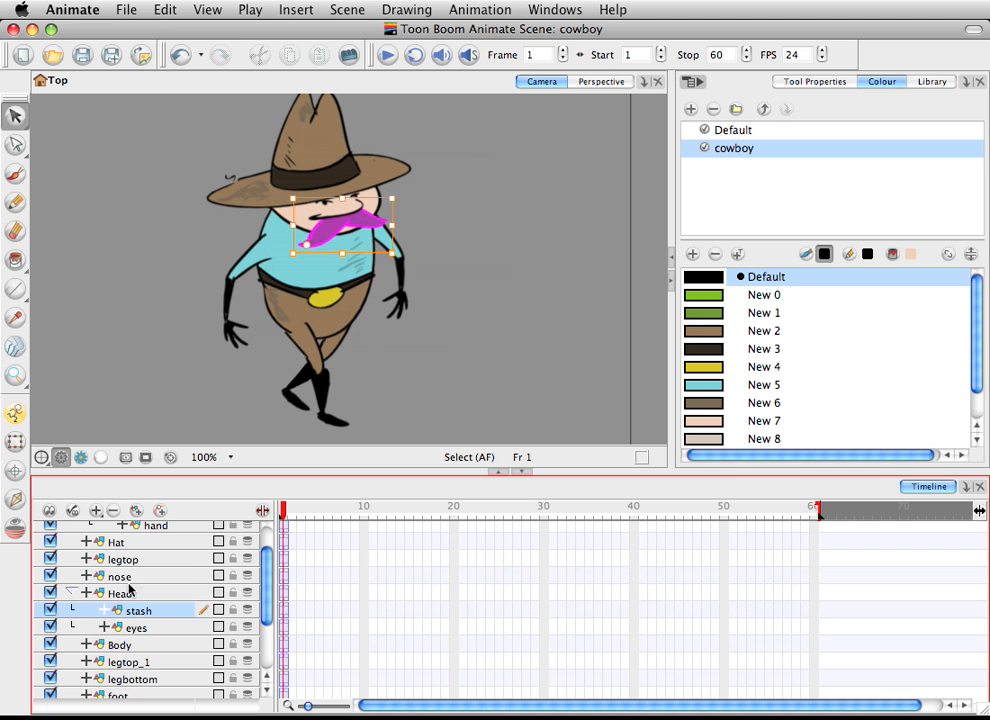
pyautogui.moveTo(117, 577); pyautogui.dragTo(145, 605)
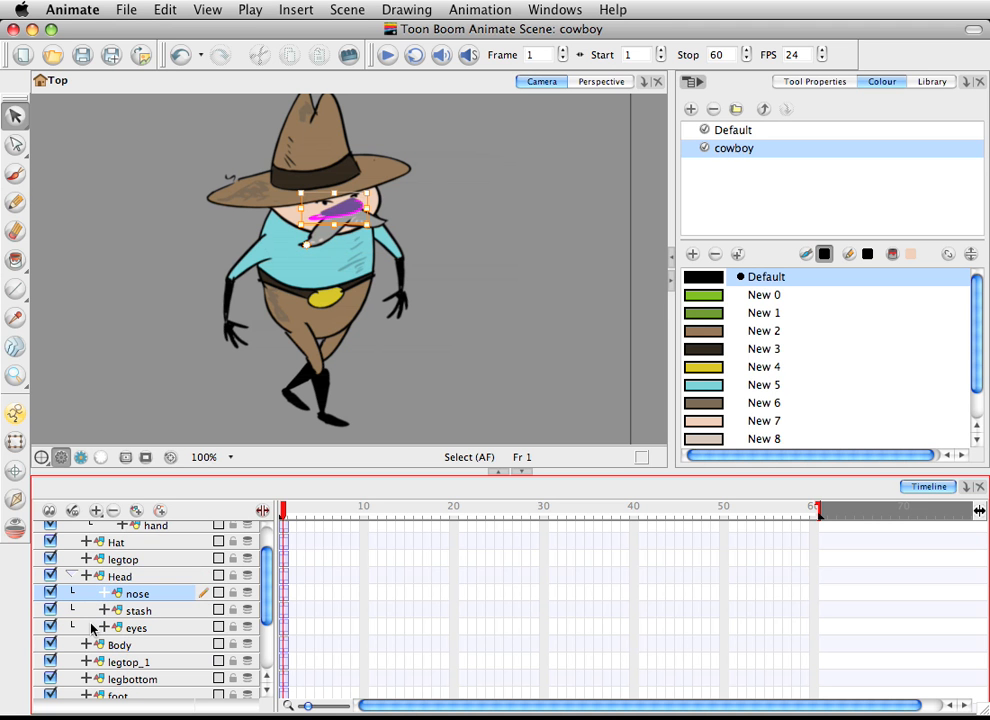
# - Test the head hierarchy by moving Head slightly down with the Transform tool, undo the move, and return to the Select tool
pyautogui.click(114, 578)
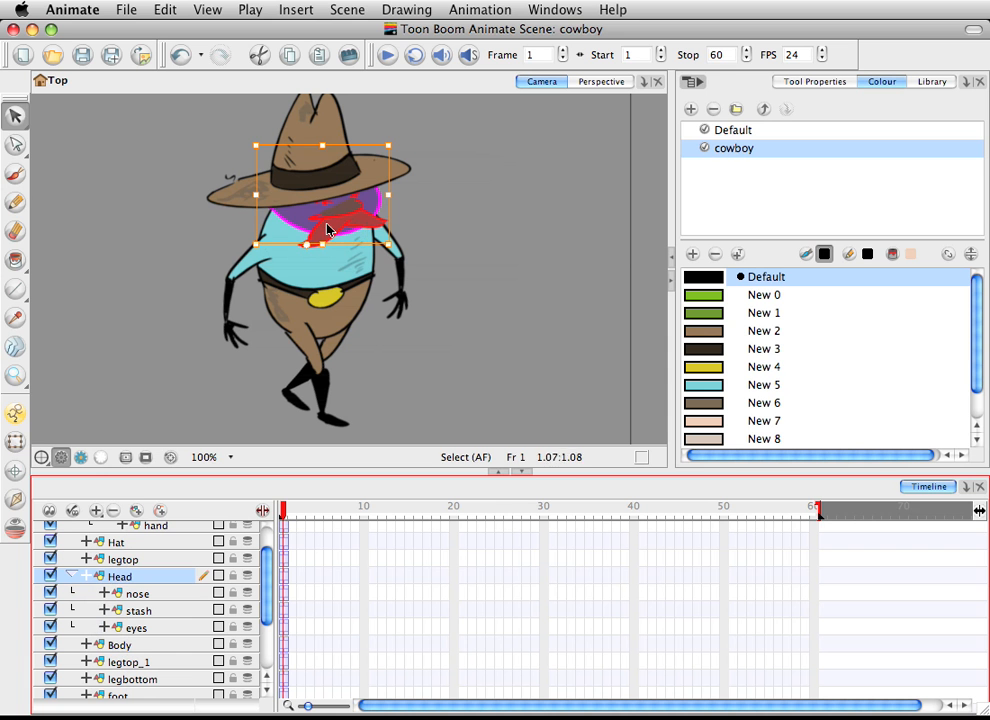
pyautogui.click(15, 441)
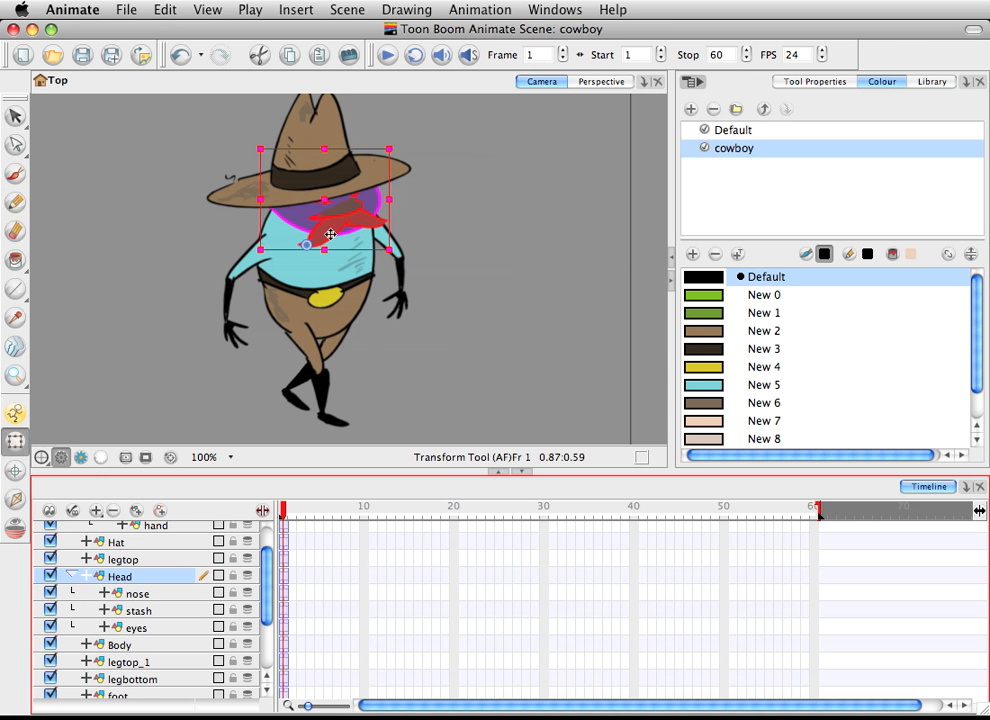
pyautogui.moveTo(330, 234); pyautogui.dragTo(329, 237)
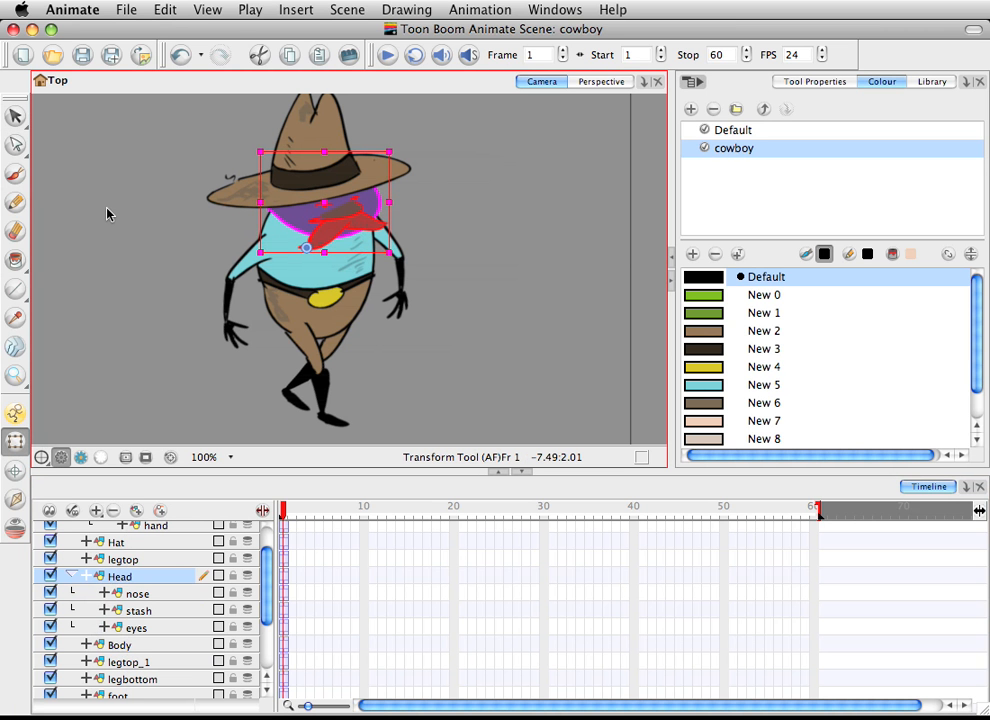
pyautogui.press('super+z')
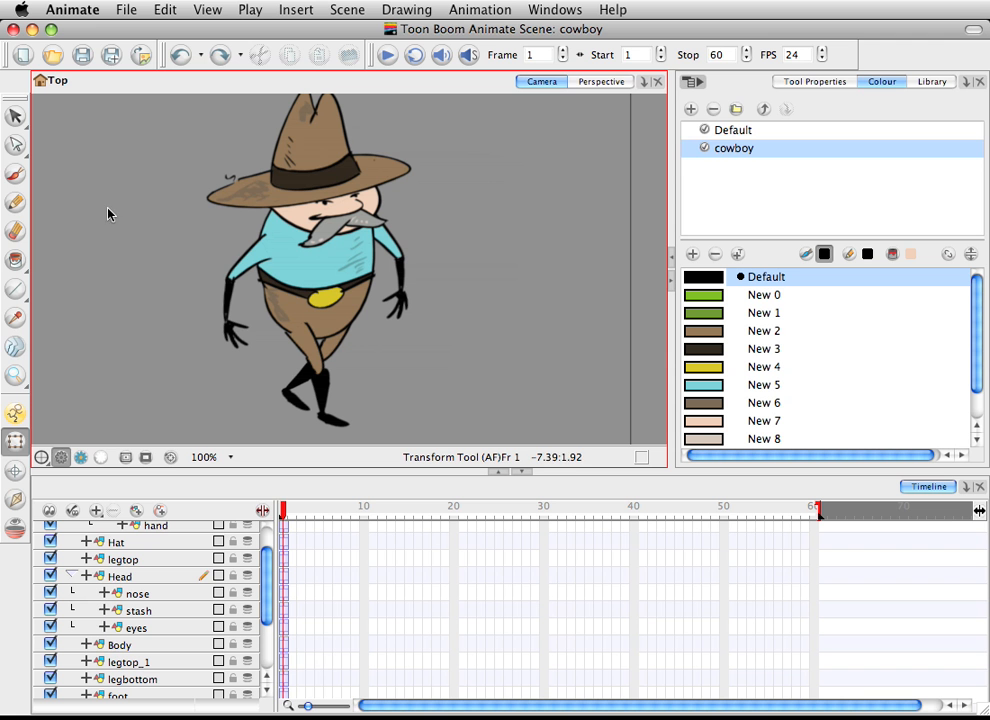
pyautogui.click(15, 440)
pyautogui.click(15, 116)
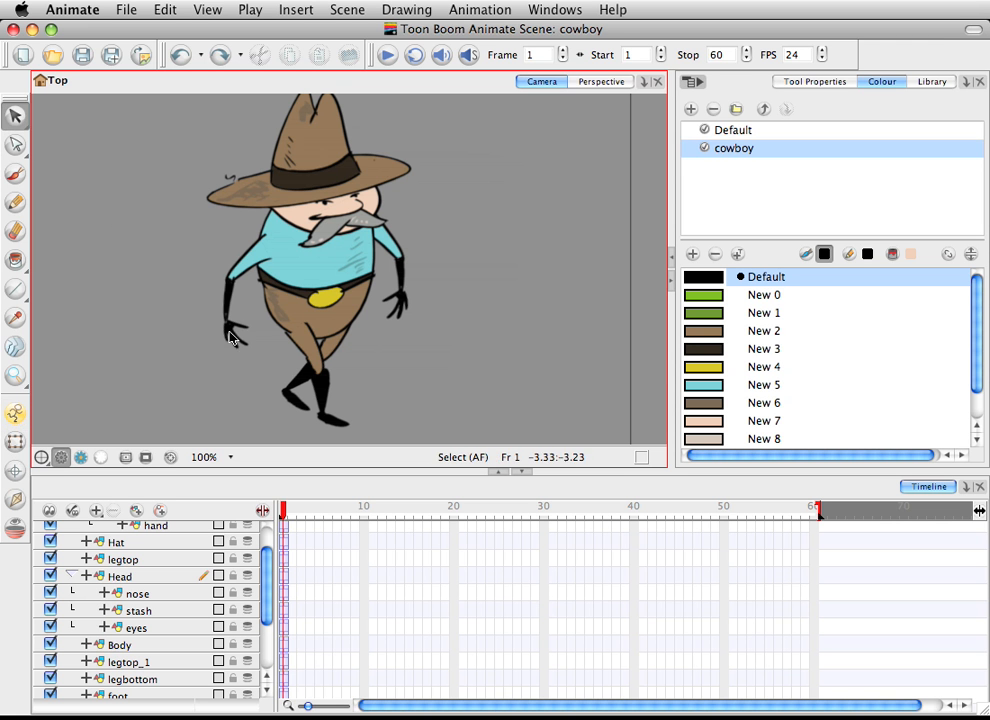
pyautogui.click(234, 338)
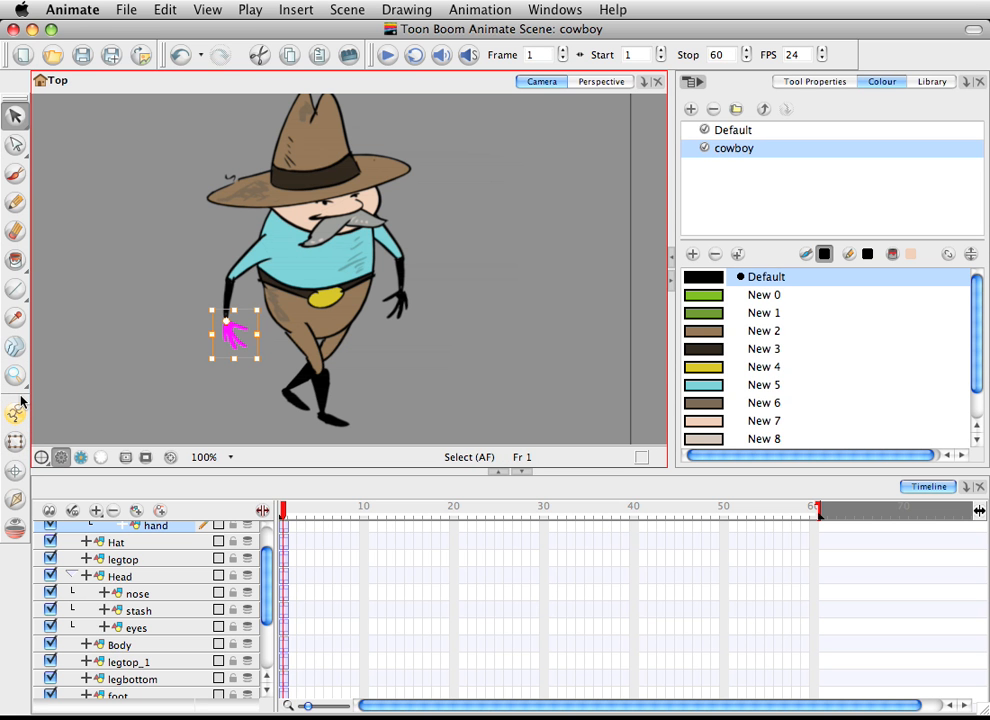
pyautogui.click(15, 448)
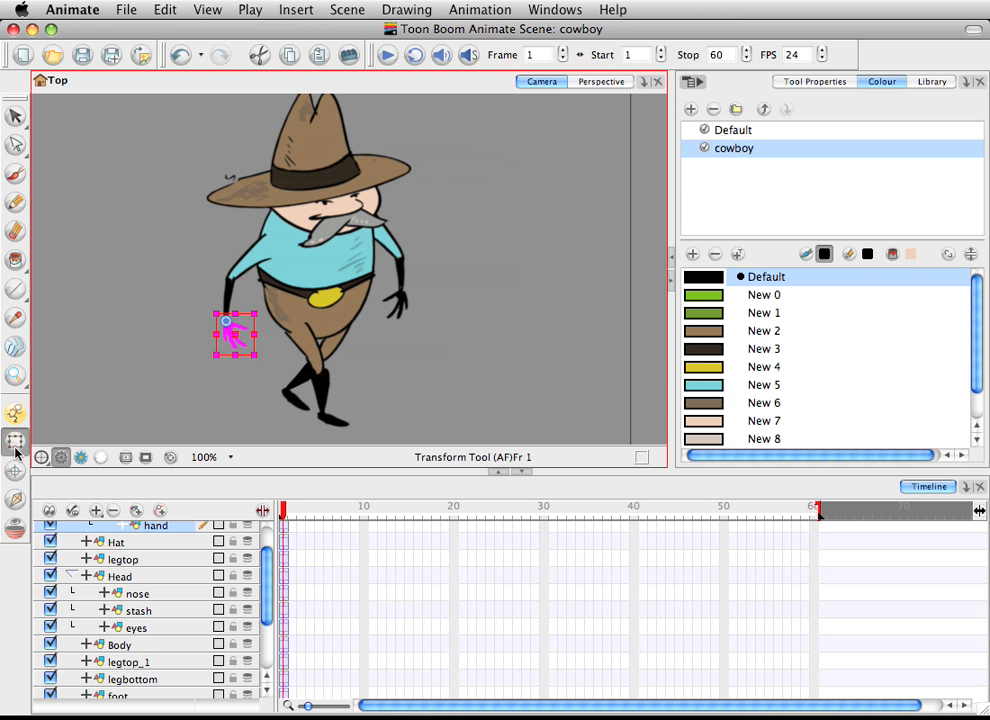
pyautogui.click(15, 115)
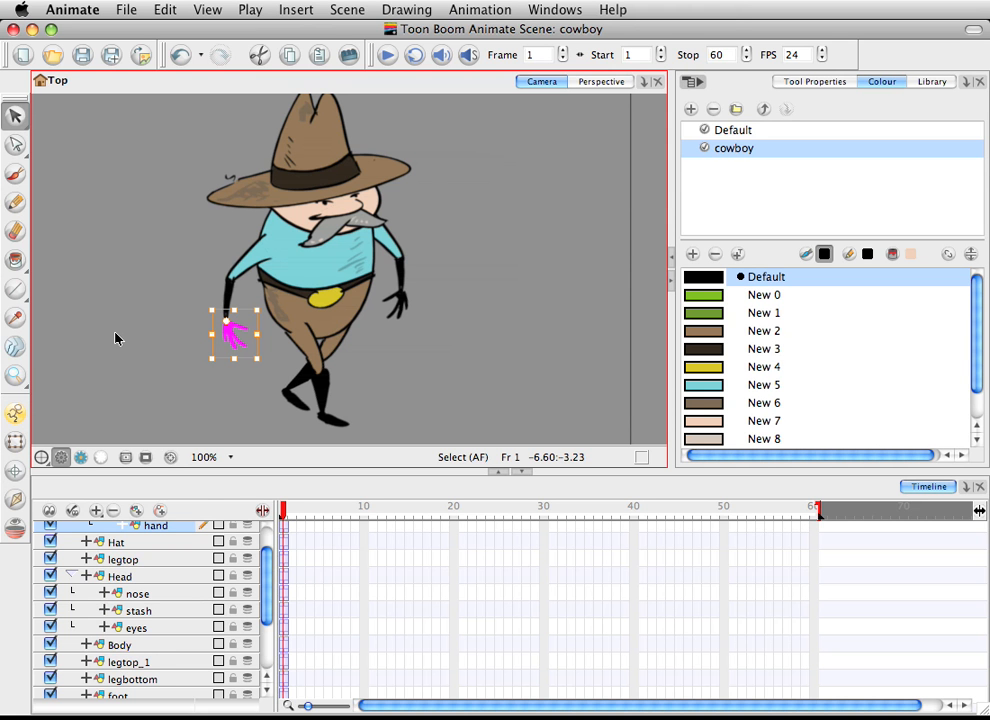
# - Try to parent Arm2_1 to Arm1_1 and hand_1 to Arm2_1, and undo both parentings
pyautogui.scroll(2, 270, 565)
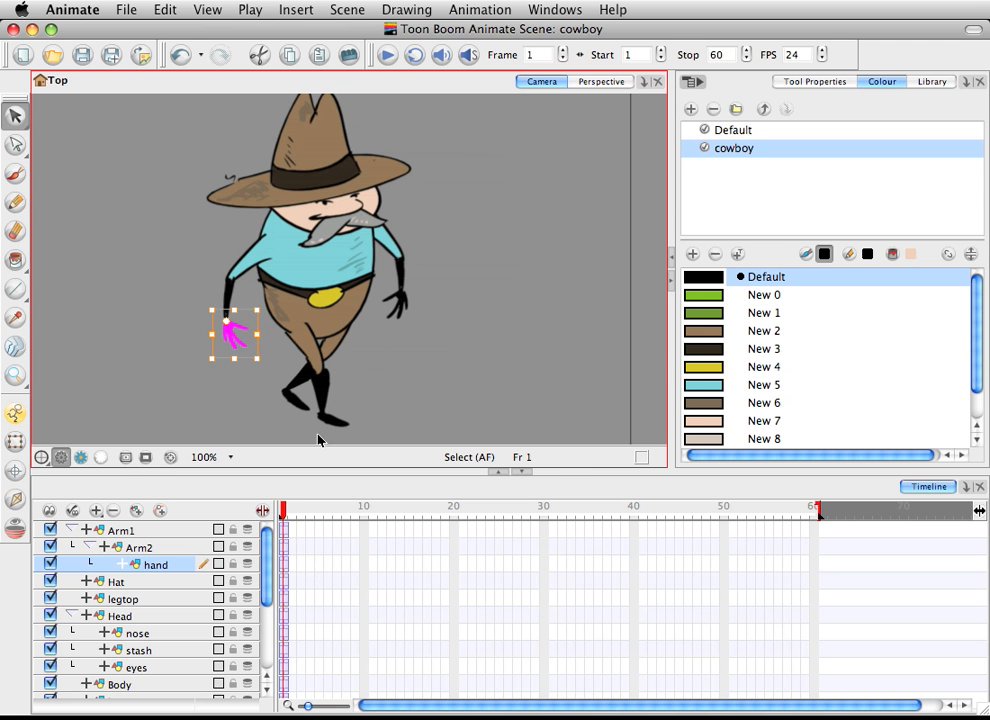
pyautogui.click(397, 252)
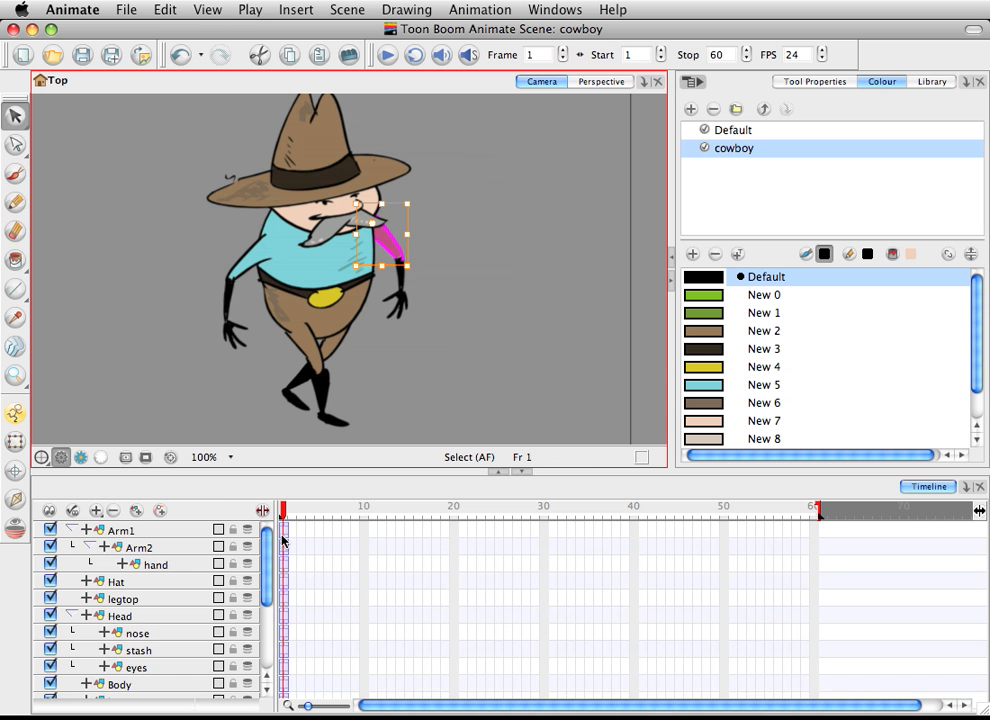
pyautogui.scroll(-4, 265, 590)
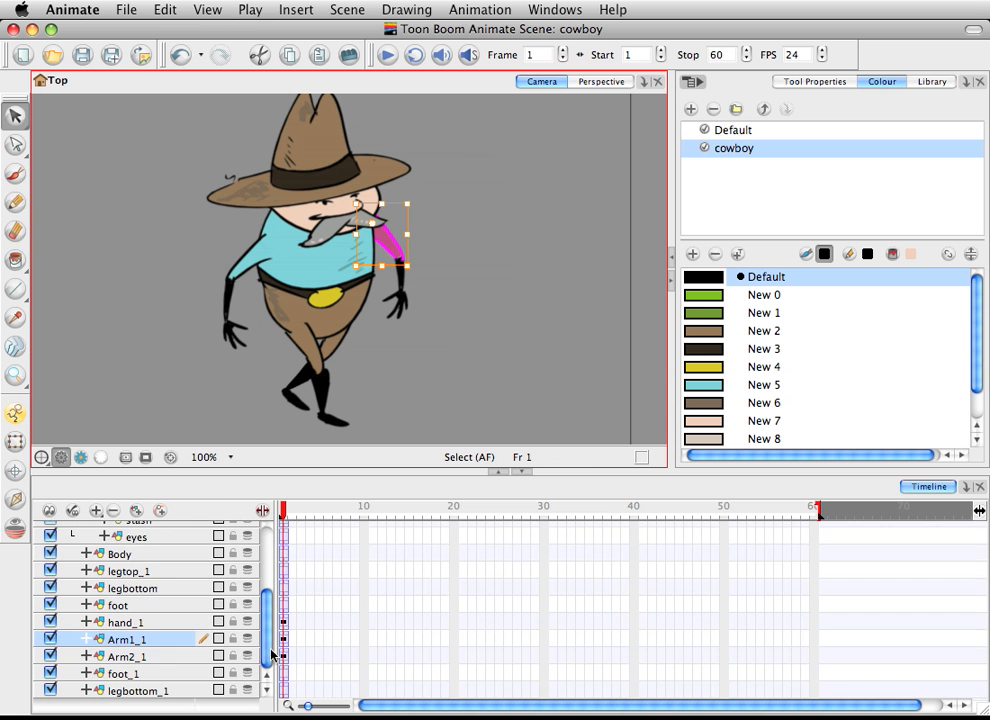
pyautogui.click(125, 656)
pyautogui.moveTo(145, 648); pyautogui.dragTo(142, 640)
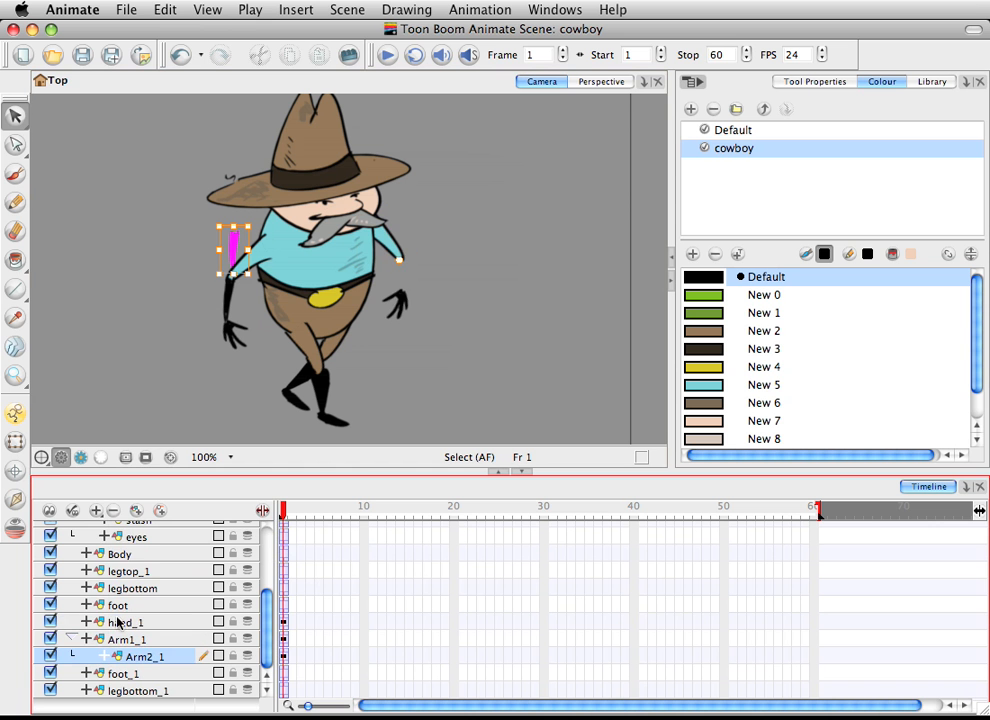
pyautogui.moveTo(118, 623)
pyautogui.mouseDown()
pyautogui.moveTo(144, 674)
pyautogui.moveTo(162, 645)
pyautogui.mouseUp()
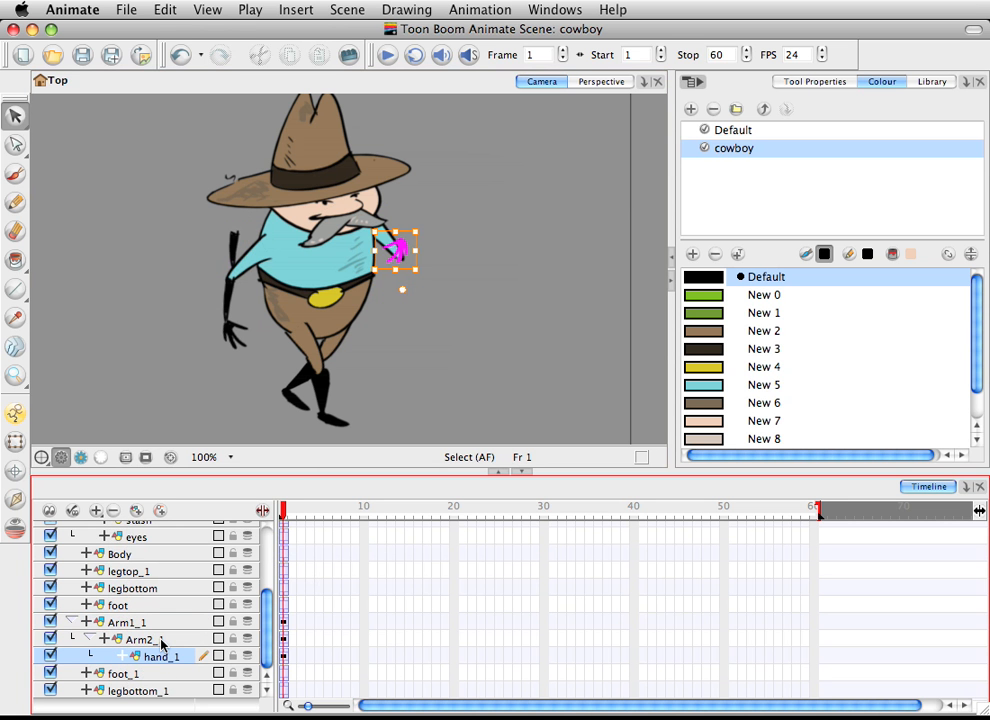
pyautogui.click(158, 640)
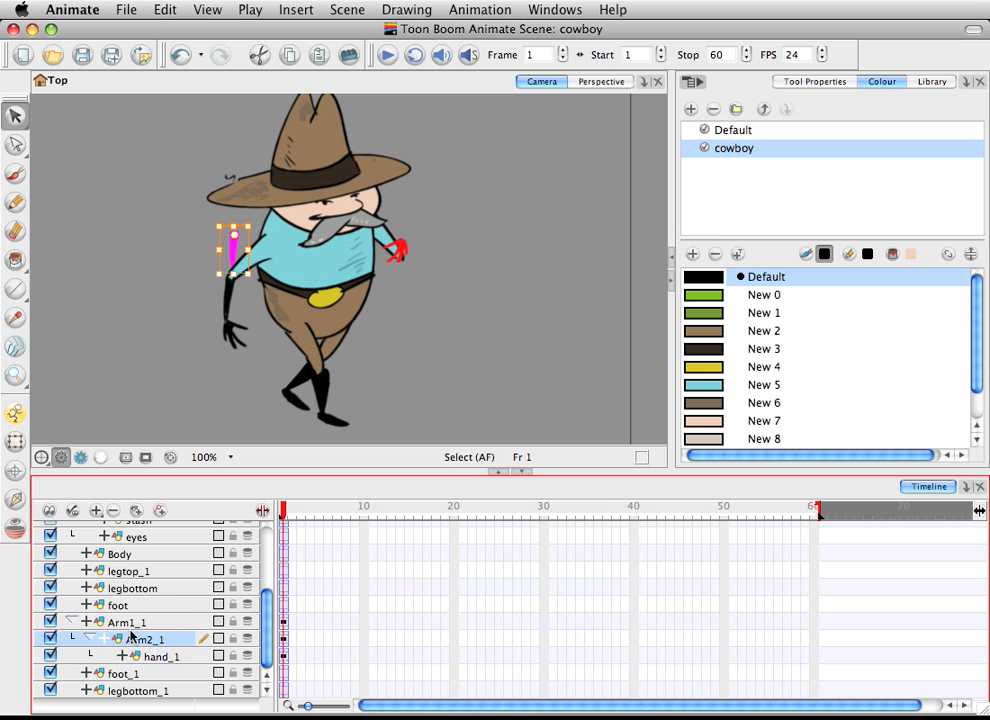
pyautogui.click(130, 624)
pyautogui.click(417, 355)
pyautogui.press('super+z')
pyautogui.press('super+z')
pyautogui.press('super+z')
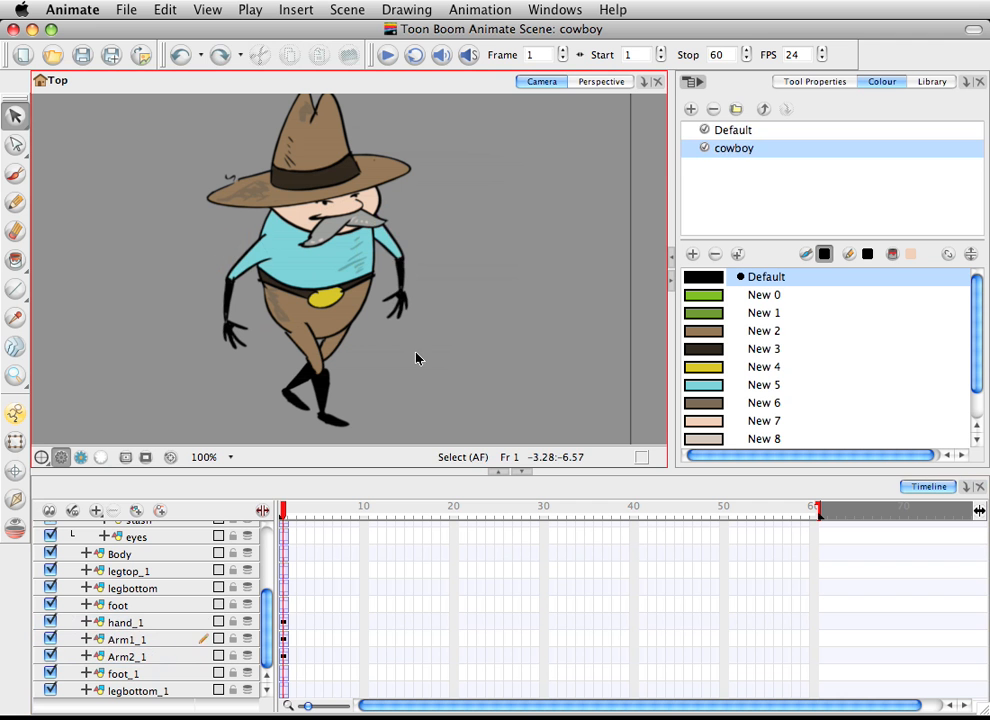
# - Parent Arm2_1 to Arm1_1 in the timeline and move the displaced forearm back to the elbow of Arm1_1
pyautogui.click(400, 272)
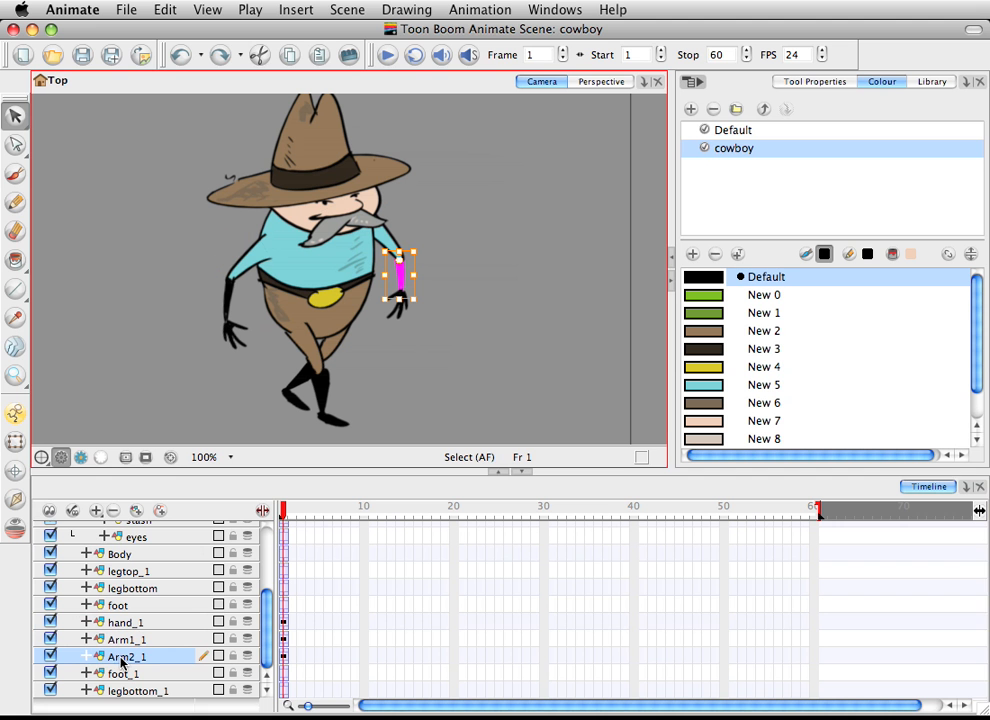
pyautogui.moveTo(121, 661)
pyautogui.mouseDown()
pyautogui.moveTo(141, 656)
pyautogui.moveTo(146, 641)
pyautogui.moveTo(145, 656)
pyautogui.moveTo(148, 641)
pyautogui.mouseUp()
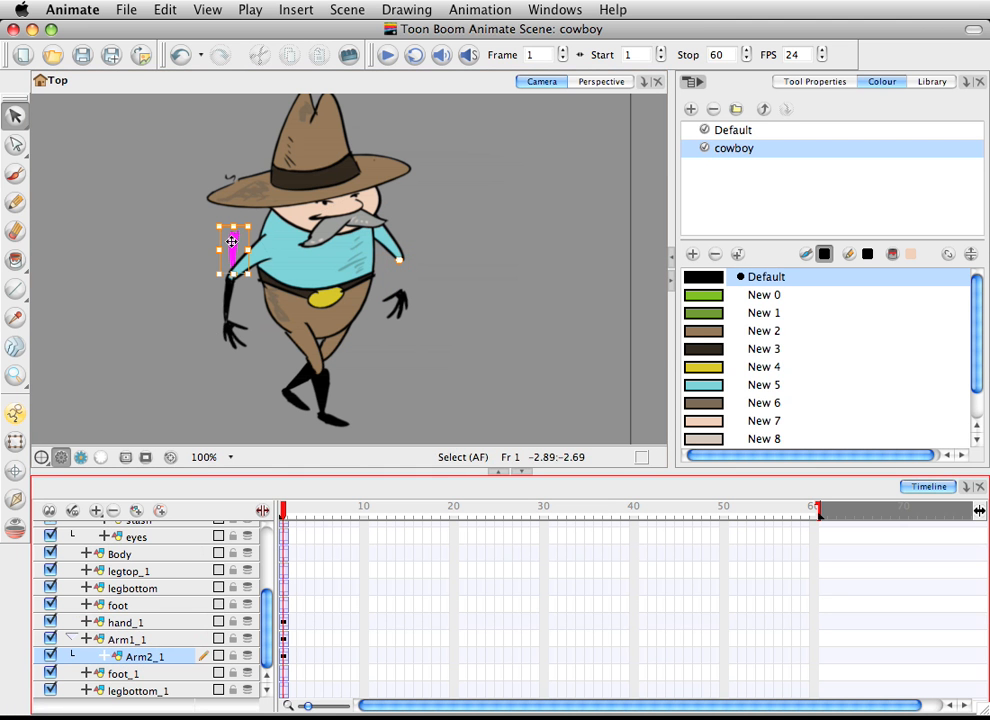
pyautogui.click(335, 270)
pyautogui.click(399, 274)
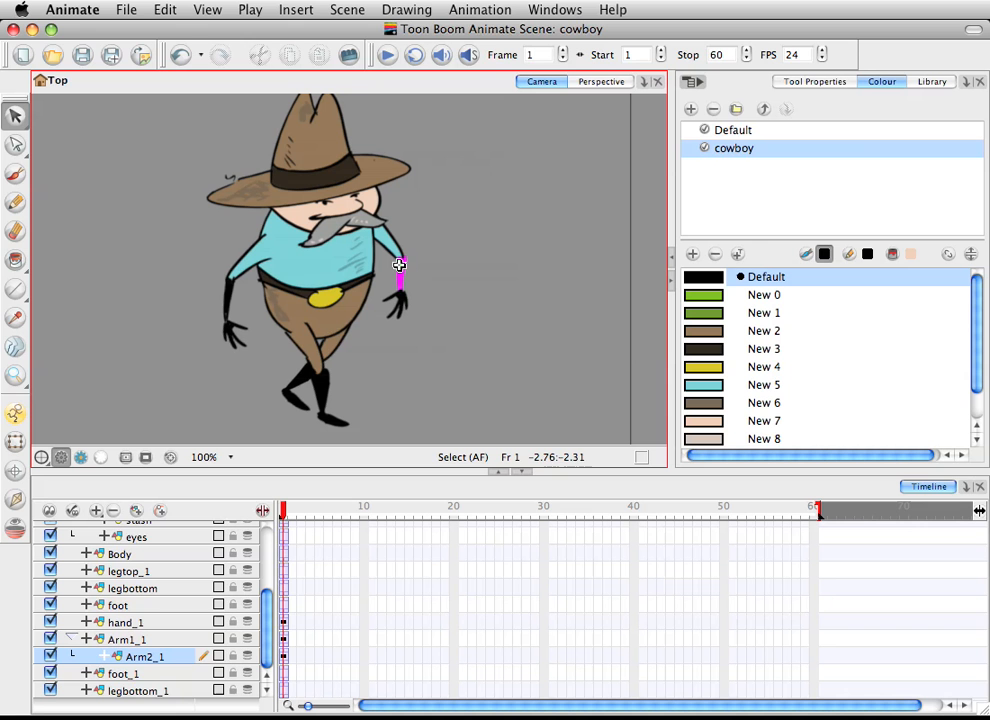
pyautogui.moveTo(400, 272); pyautogui.dragTo(463, 282)
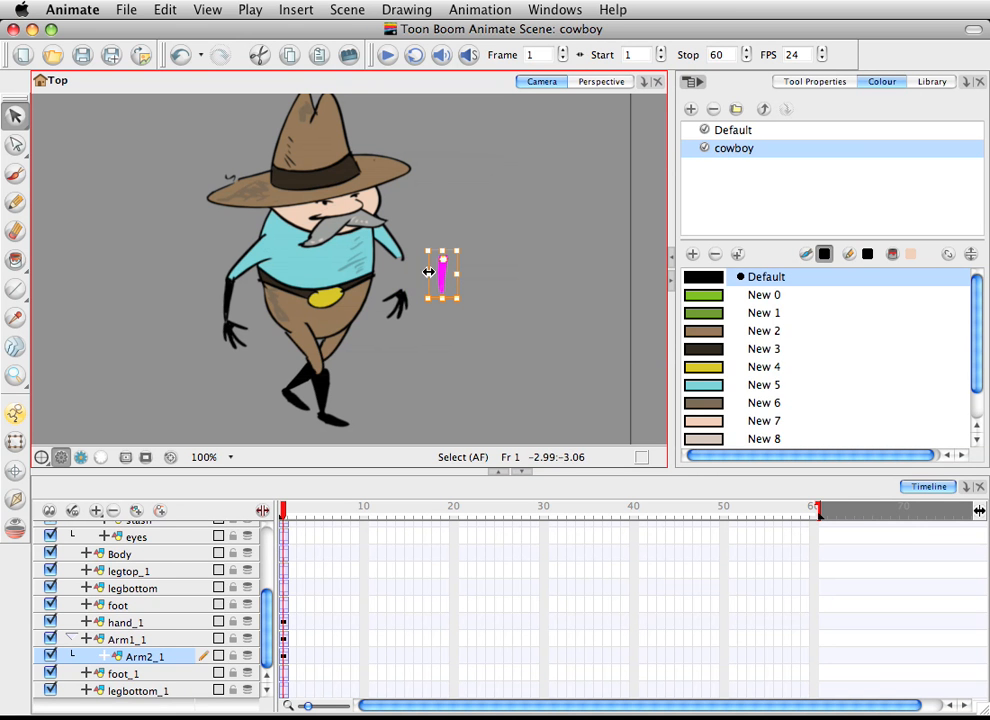
pyautogui.click(471, 276)
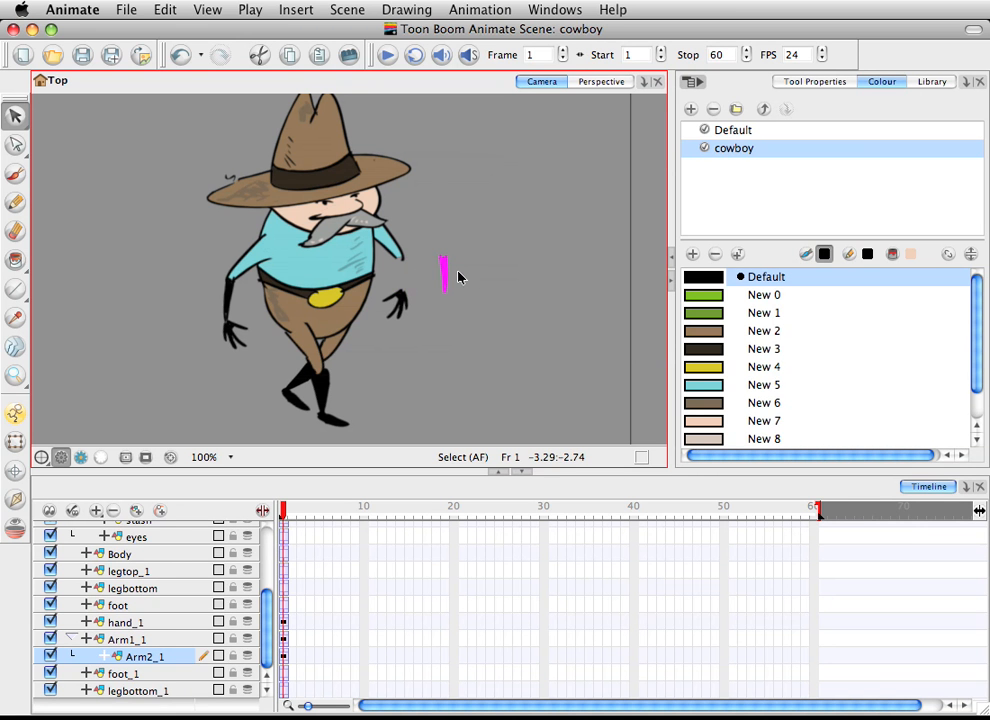
pyautogui.moveTo(444, 274)
pyautogui.mouseDown()
pyautogui.moveTo(420, 287)
pyautogui.moveTo(403, 282)
pyautogui.moveTo(402, 295)
pyautogui.mouseUp()
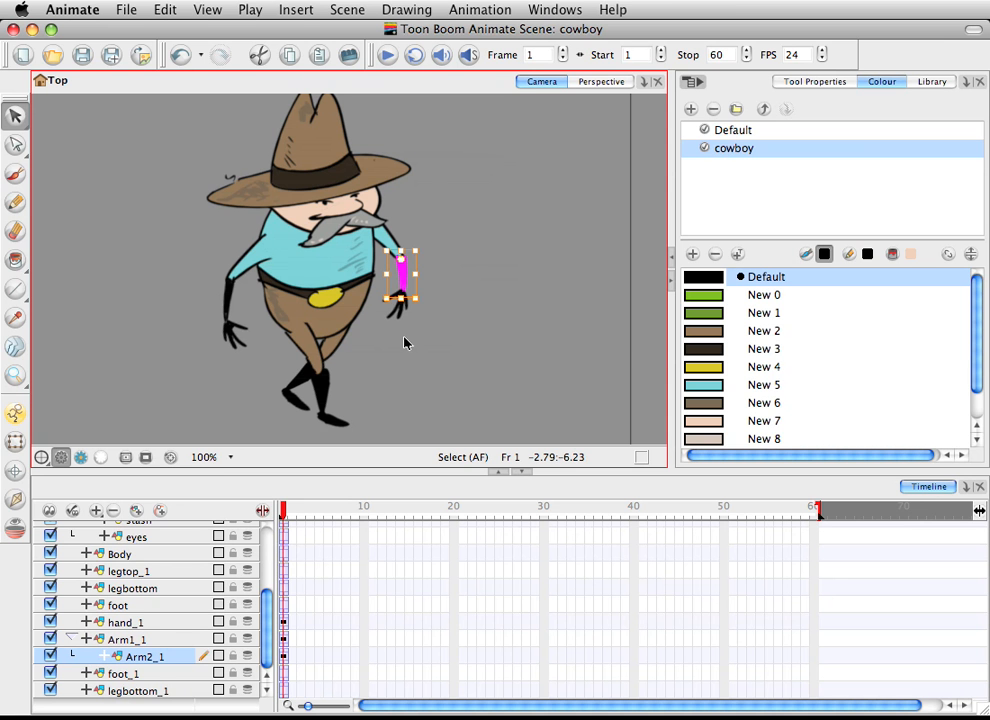
# - Parent hand_1 to Arm2_1 in the timeline and move the displaced hand back near the end of the forearm
pyautogui.click(398, 304)
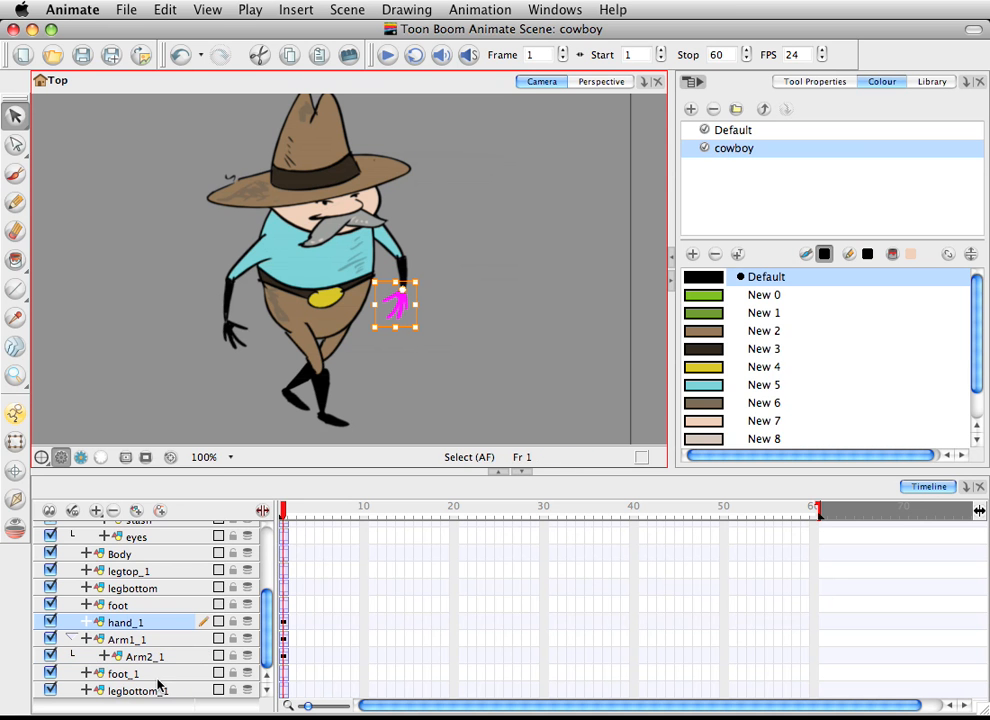
pyautogui.moveTo(128, 627); pyautogui.dragTo(172, 641)
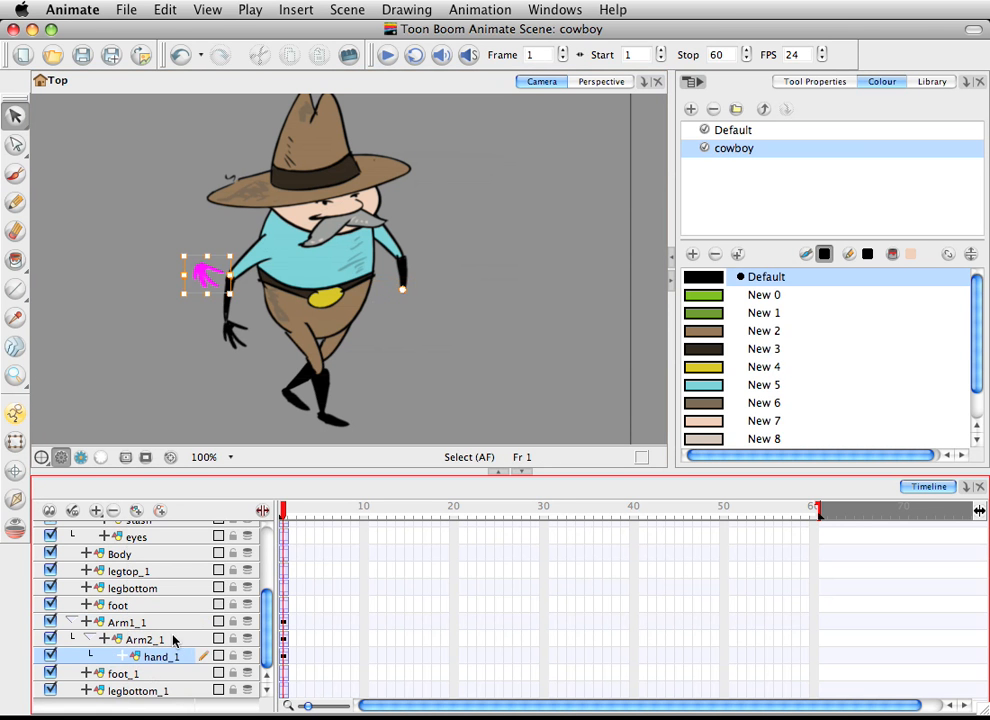
pyautogui.click(223, 284)
pyautogui.moveTo(223, 284)
pyautogui.mouseDown()
pyautogui.moveTo(411, 329)
pyautogui.moveTo(422, 344)
pyautogui.mouseUp()
# - Flip hand_1 horizontally and fit it back onto the wrist of Arm2_1
pyautogui.click(398, 9)
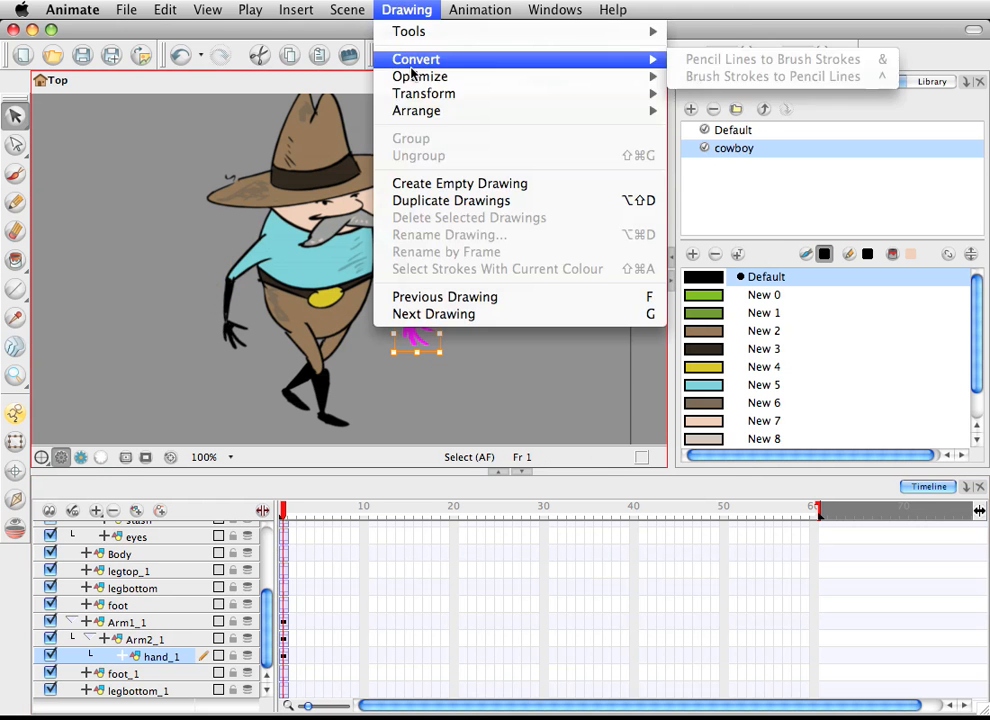
pyautogui.moveTo(420, 95)
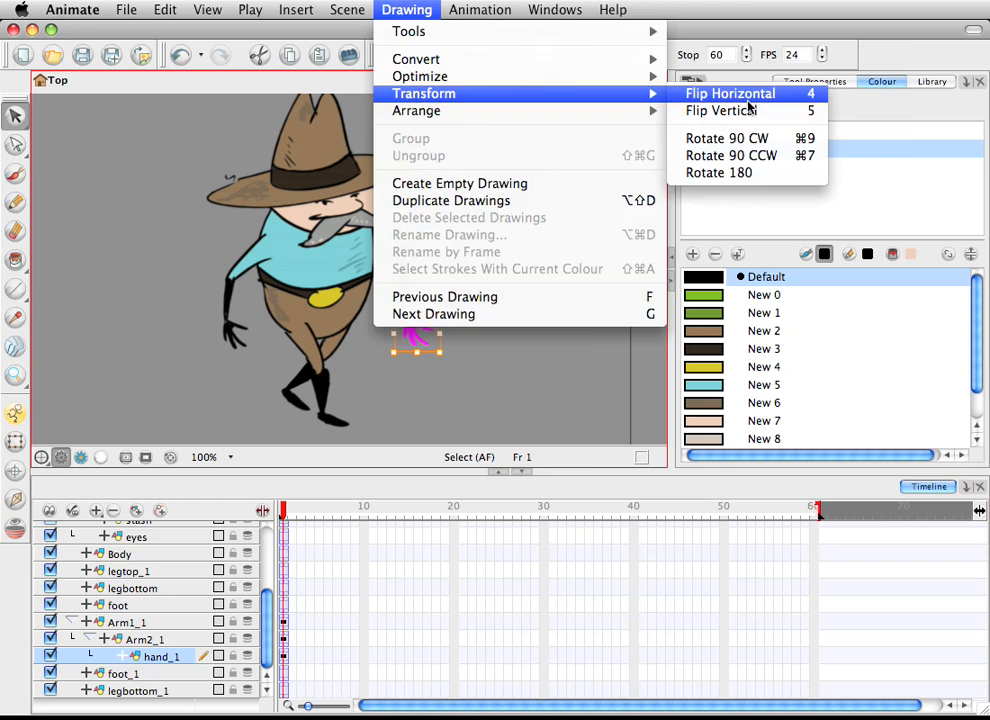
pyautogui.click(606, 8)
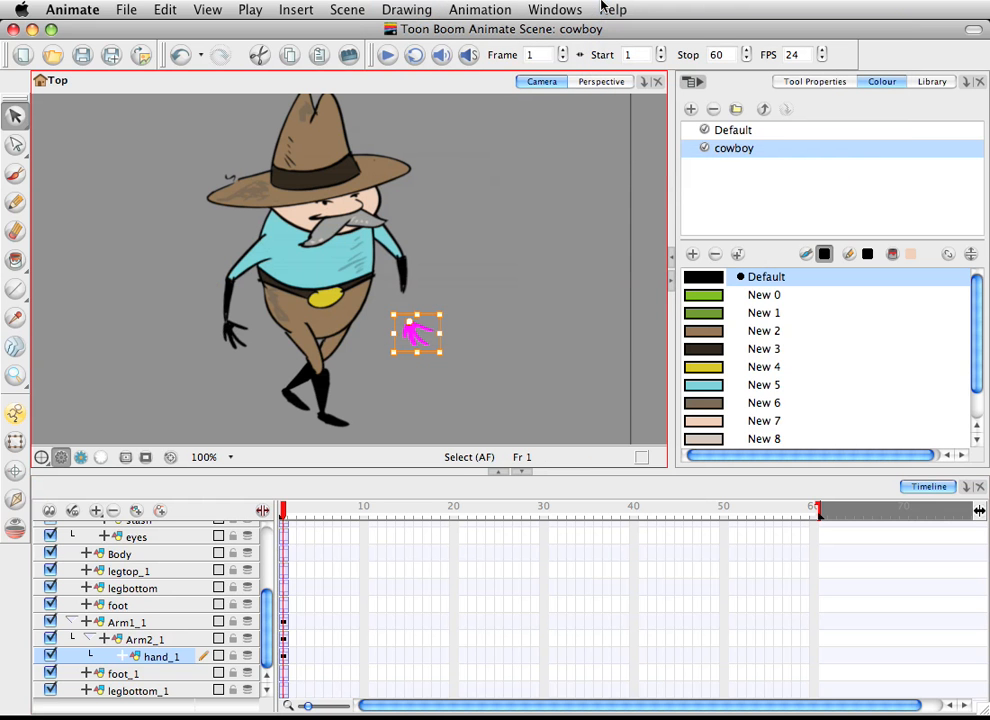
pyautogui.press('4')
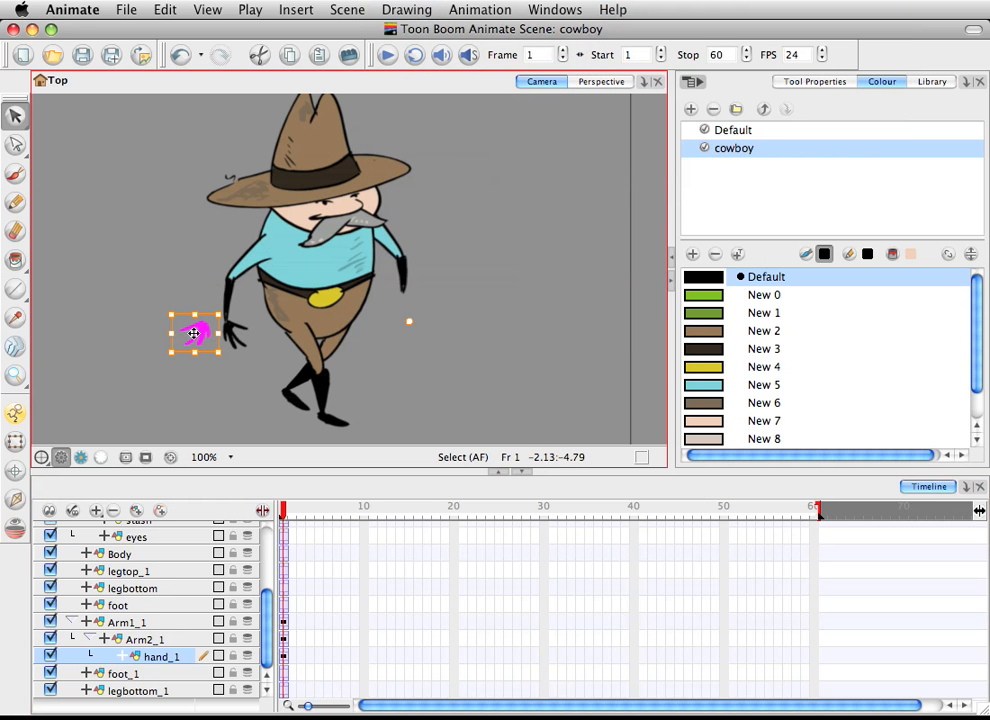
pyautogui.moveTo(194, 333)
pyautogui.mouseDown()
pyautogui.moveTo(376, 322)
pyautogui.moveTo(393, 300)
pyautogui.moveTo(393, 336)
pyautogui.moveTo(373, 340)
pyautogui.moveTo(382, 338)
pyautogui.mouseUp()
# - Rotate Arm2_1 and Arm1_1 slightly outward to pose the parented arm, leaving everything deselected
pyautogui.click(408, 278)
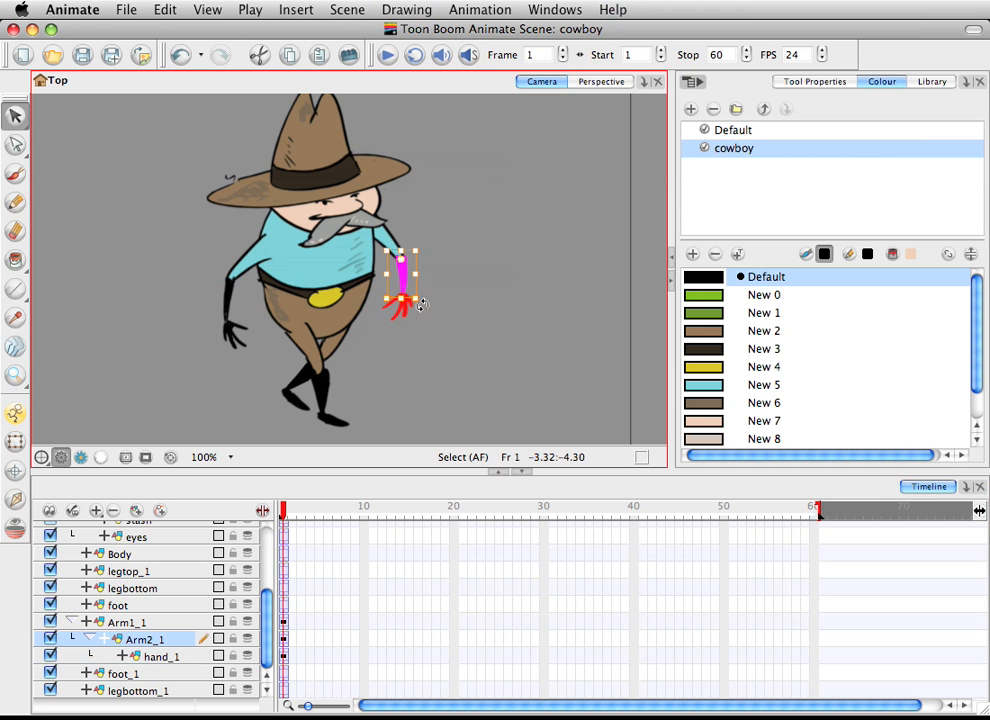
pyautogui.click(404, 278)
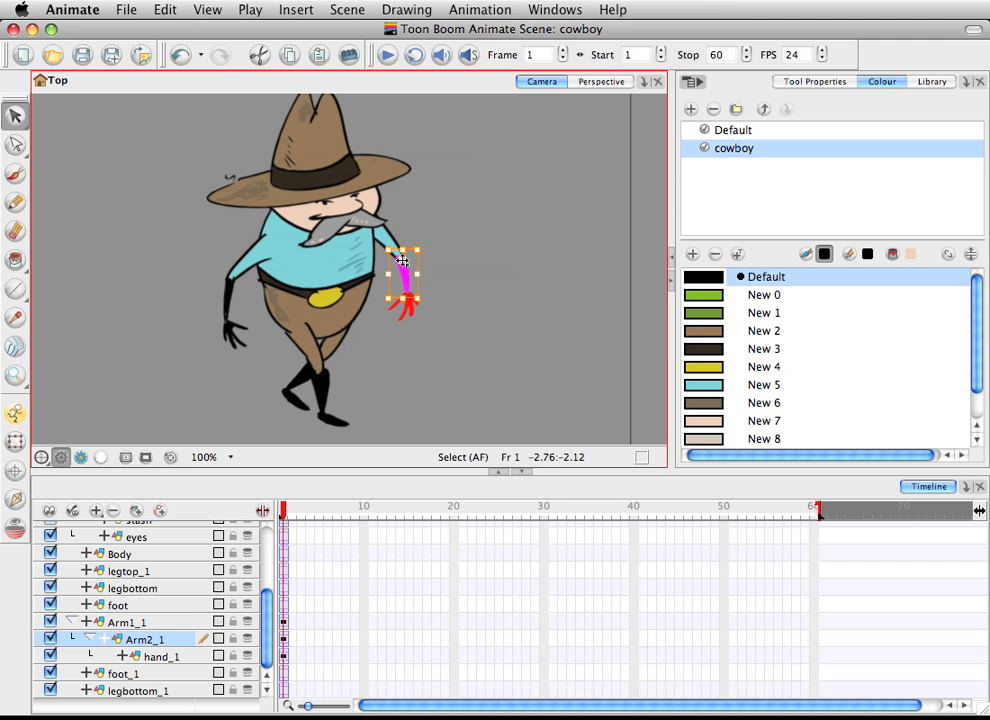
pyautogui.click(393, 251)
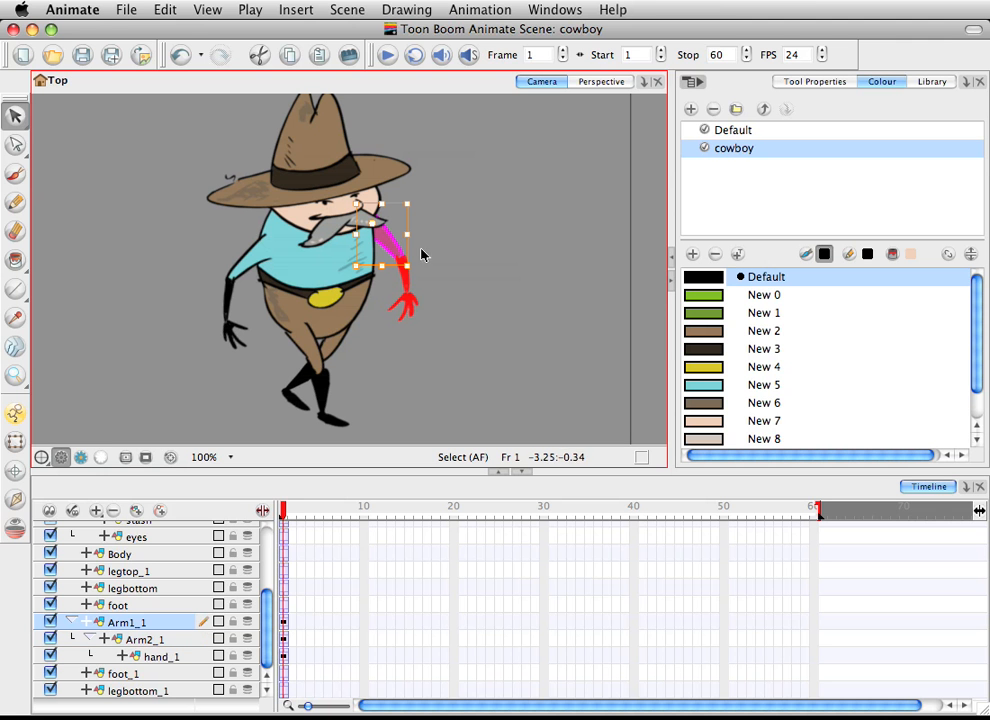
pyautogui.moveTo(424, 274); pyautogui.dragTo(395, 249)
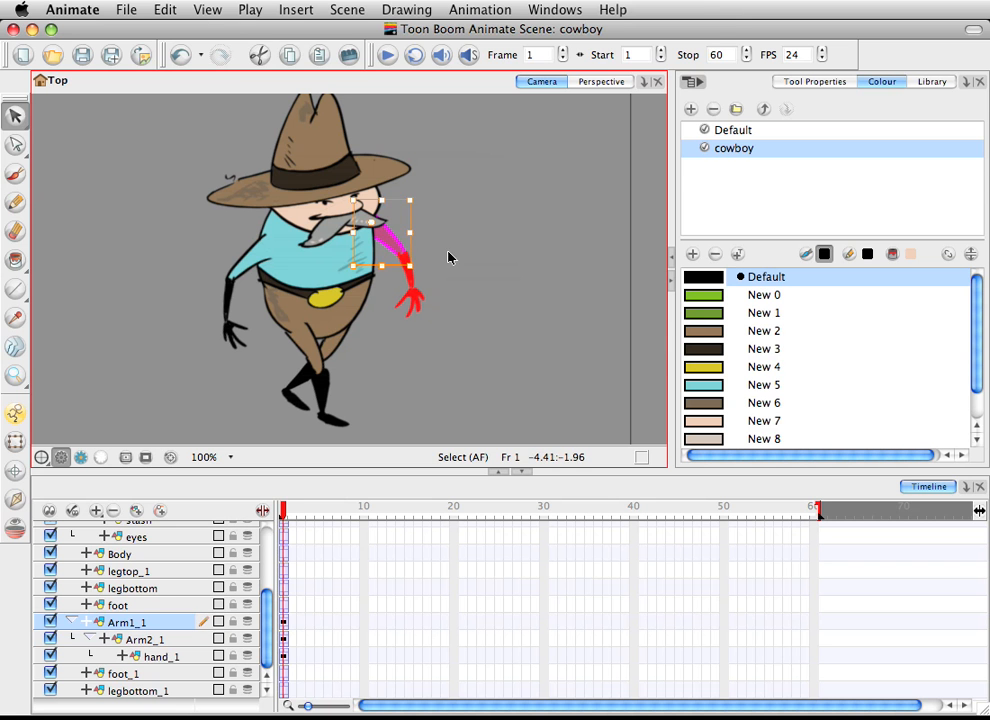
pyautogui.click(380, 373)
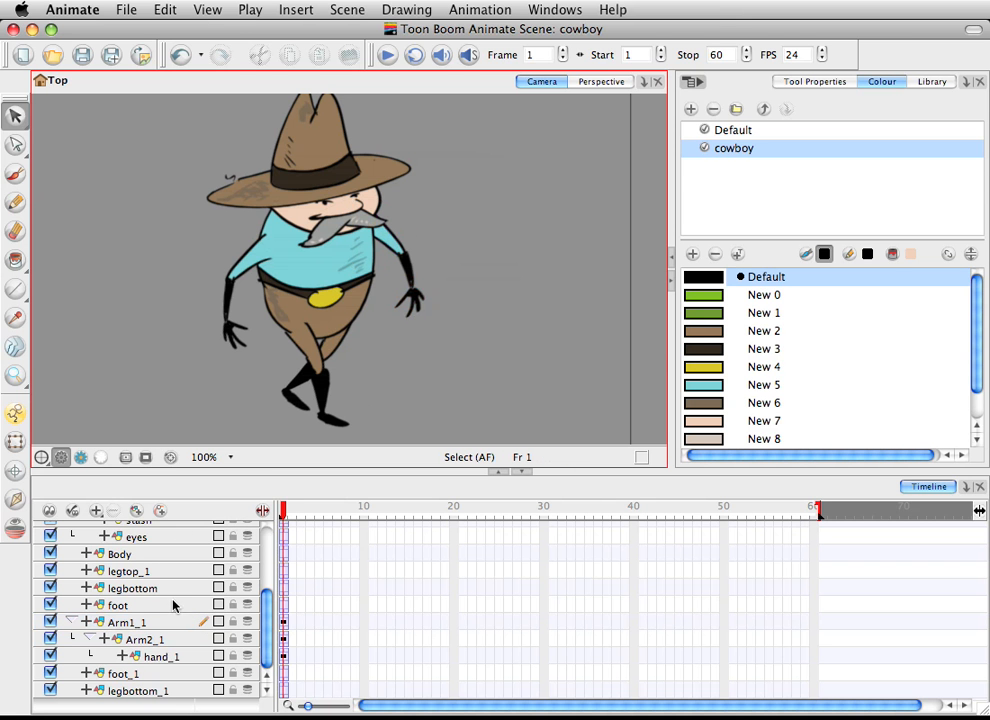
# - Collapse the child layers of Arm1_1, Head and Arm1 in the timeline
pyautogui.click(70, 622)
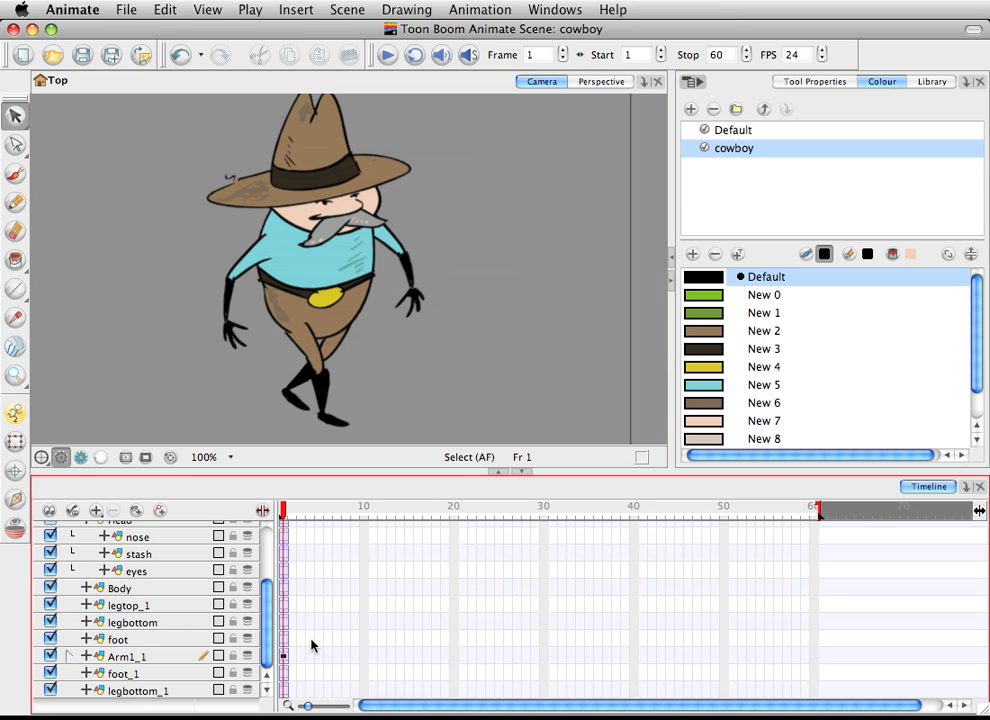
pyautogui.scroll(4, 122, 605)
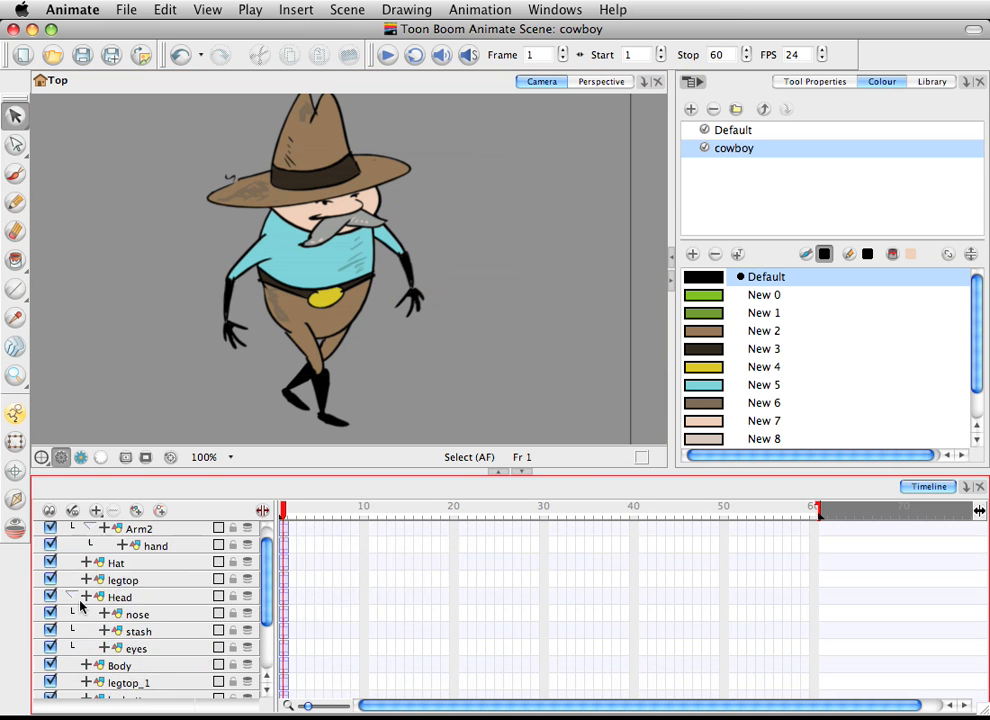
pyautogui.click(70, 597)
pyautogui.scroll(1, 78, 540)
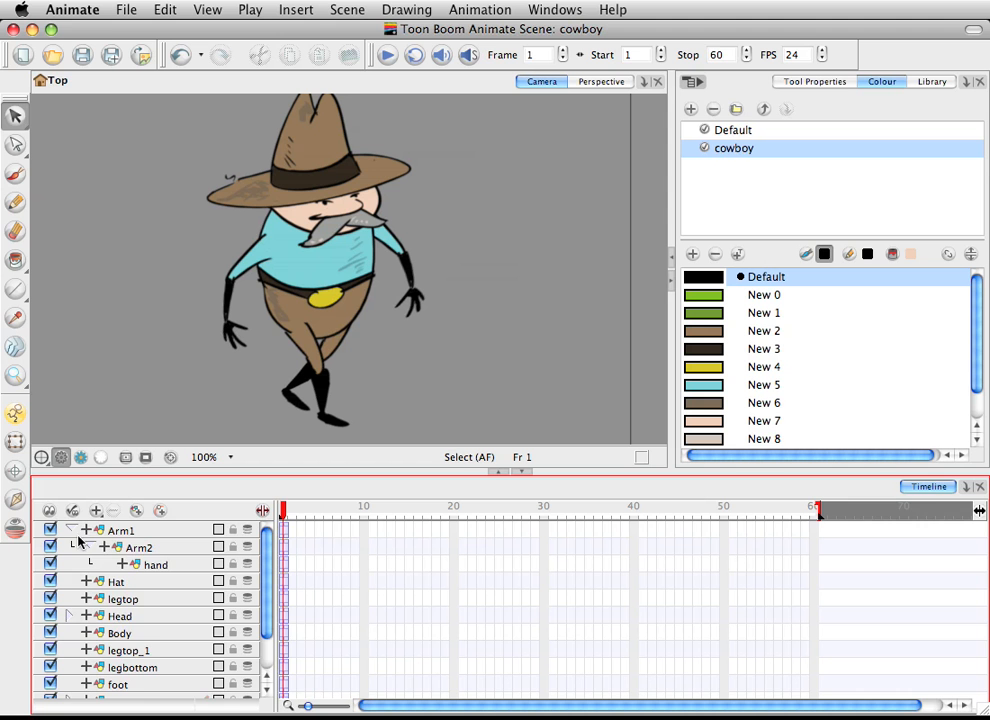
pyautogui.click(72, 530)
pyautogui.scroll(-1, 264, 607)
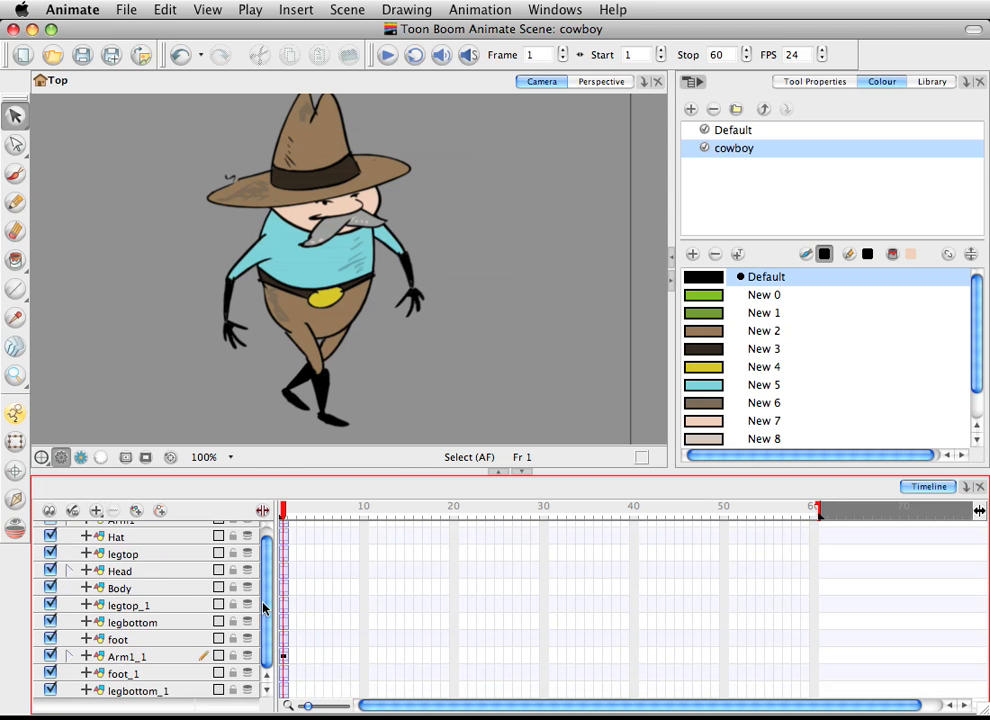
# - Nudge the front foot and legtop slightly up with the Transform tool
pyautogui.click(150, 693)
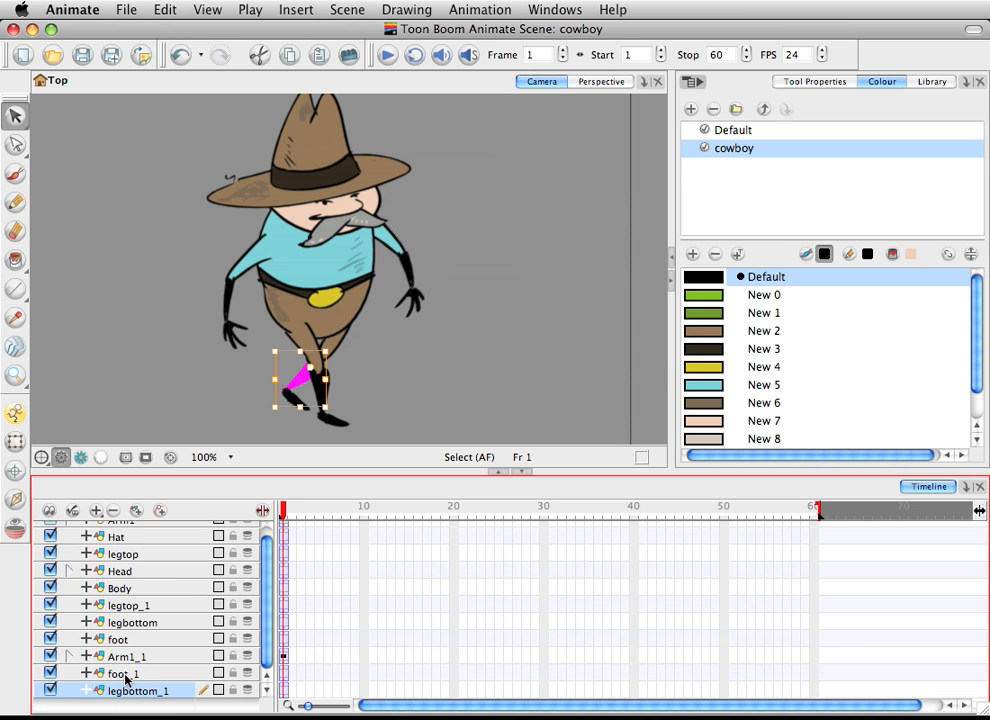
pyautogui.click(304, 325)
pyautogui.click(310, 345)
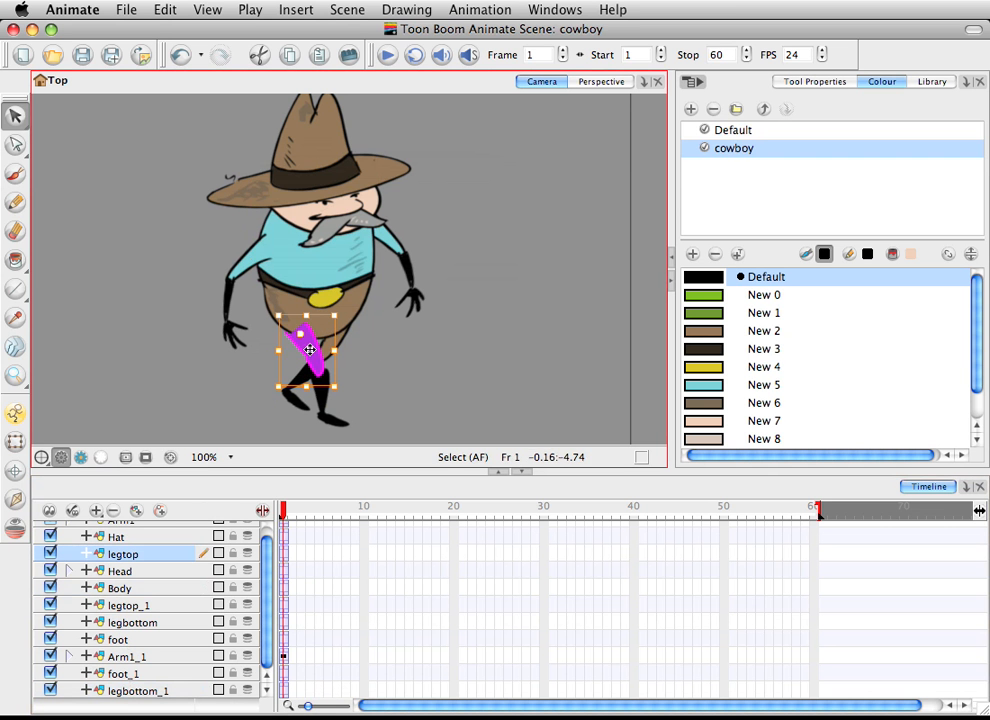
pyautogui.hotkey('shift', 't')
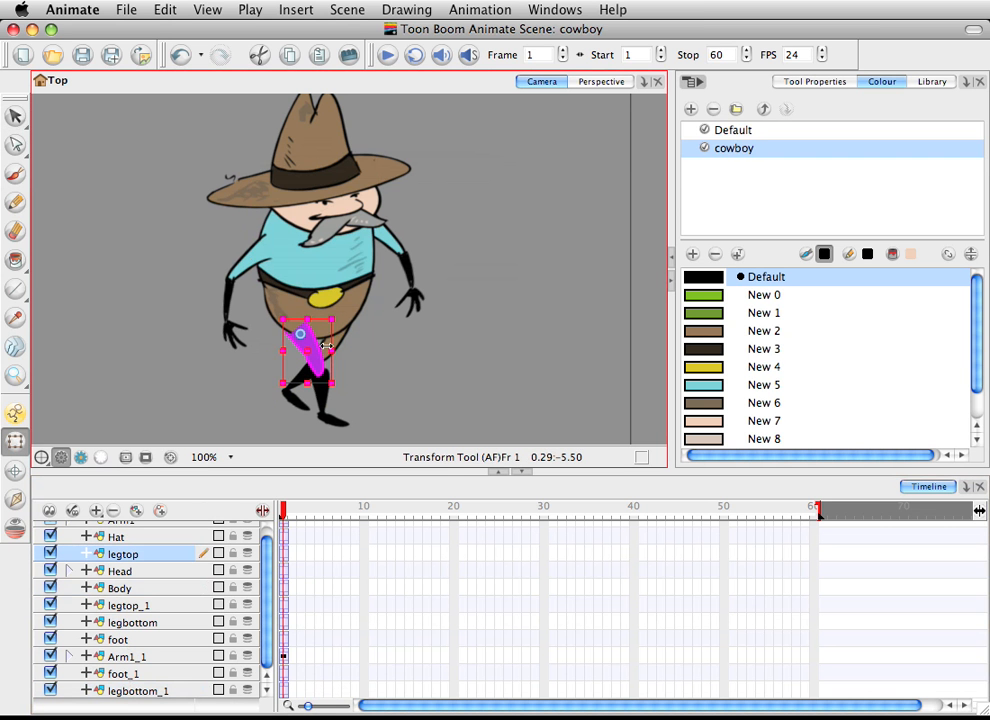
pyautogui.click(323, 397)
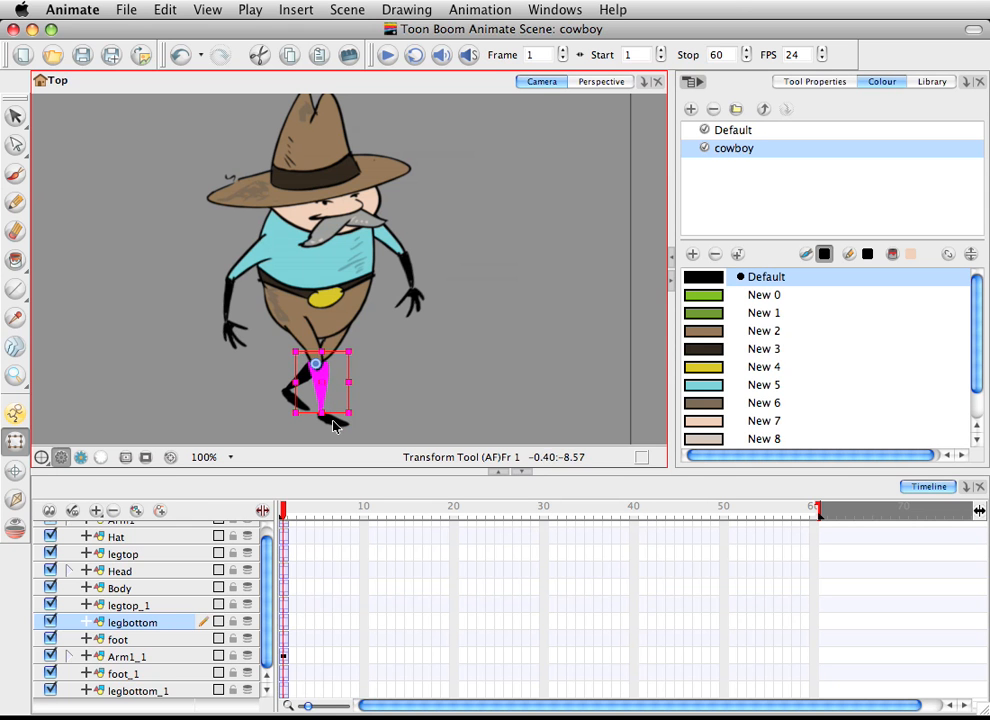
pyautogui.click(338, 430)
pyautogui.moveTo(340, 422); pyautogui.dragTo(339, 417)
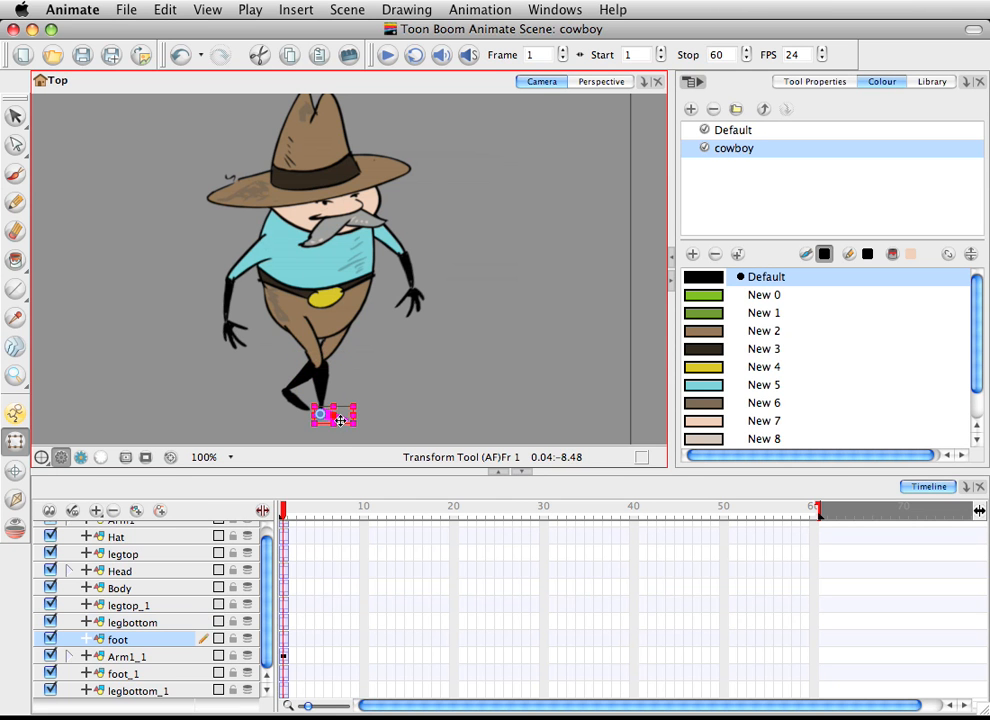
pyautogui.click(310, 337)
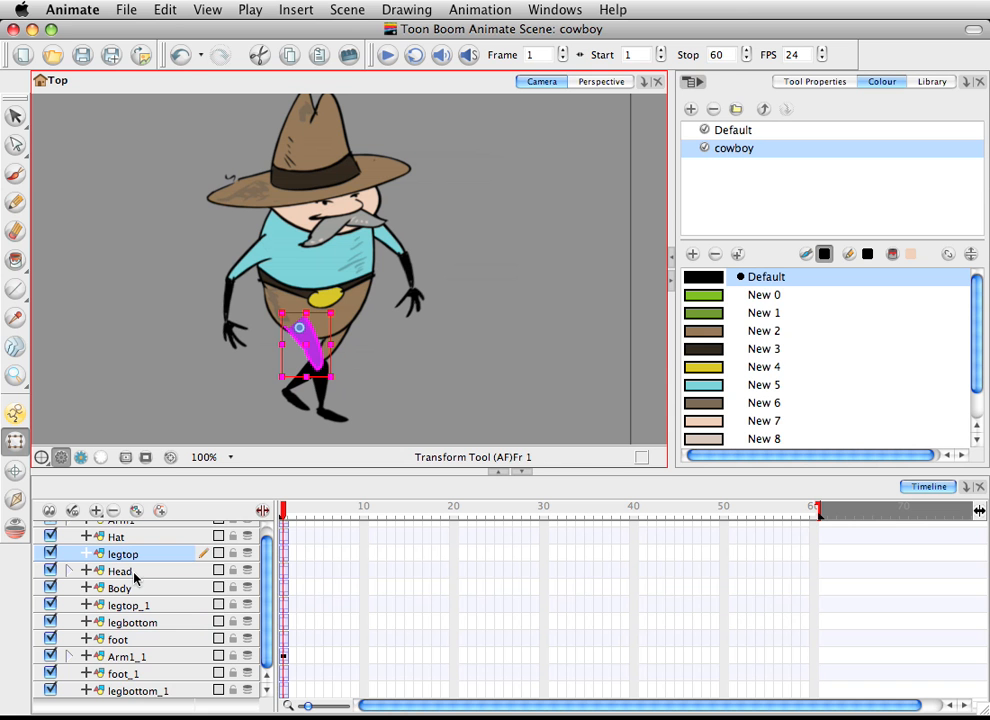
# - Parent legbottom to legtop and foot to legbottom in the timeline
pyautogui.click(320, 397)
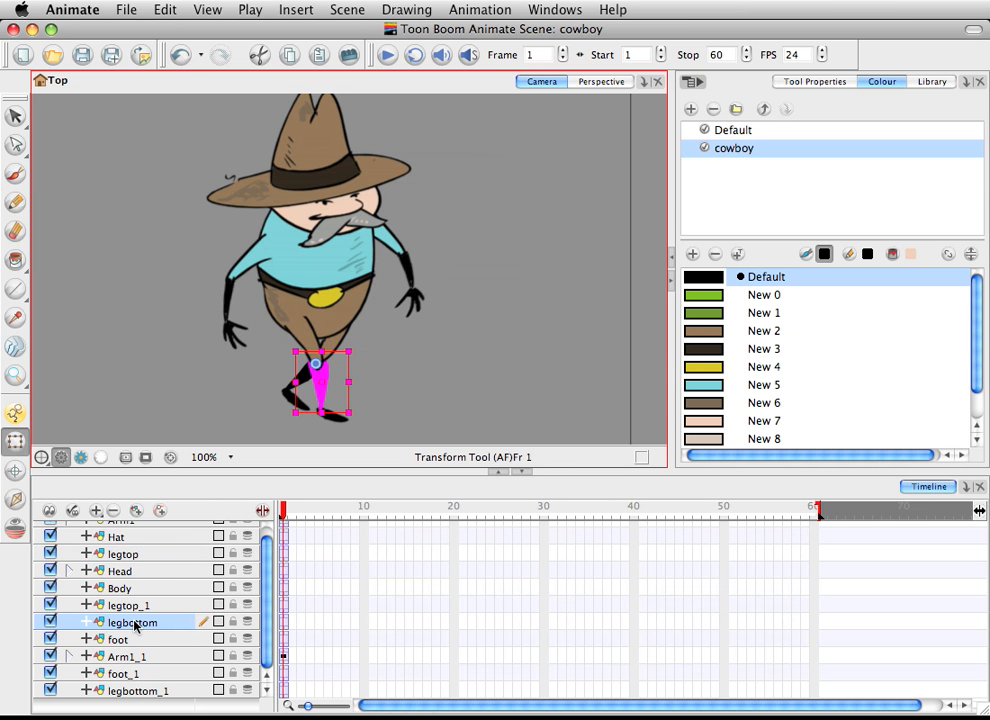
pyautogui.moveTo(135, 624)
pyautogui.mouseDown()
pyautogui.moveTo(115, 585)
pyautogui.moveTo(145, 562)
pyautogui.mouseUp()
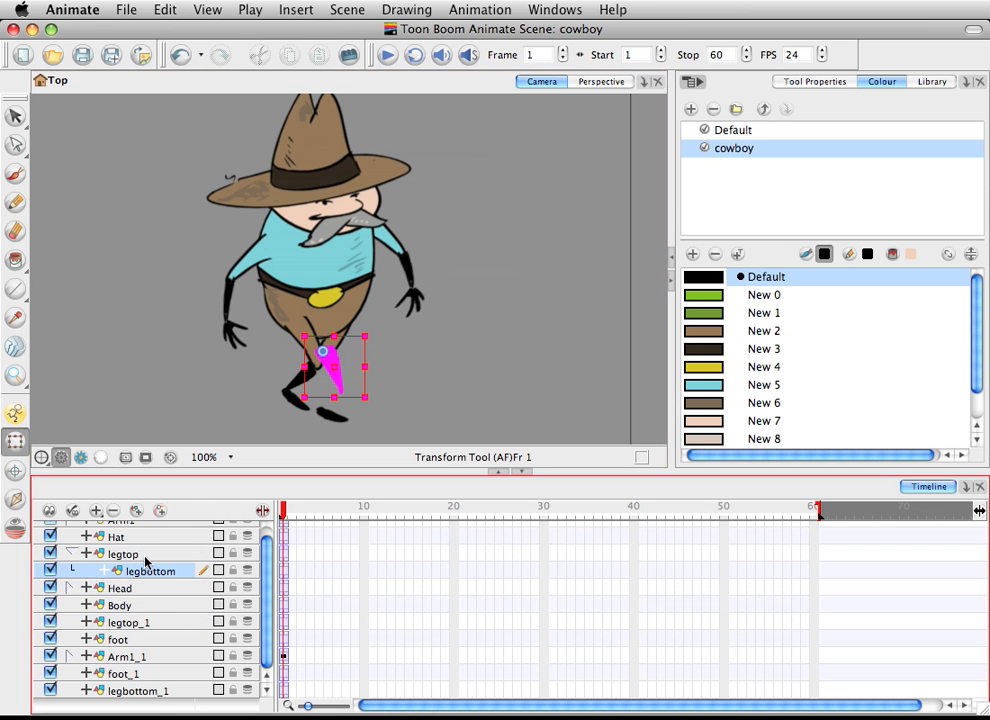
pyautogui.click(132, 639)
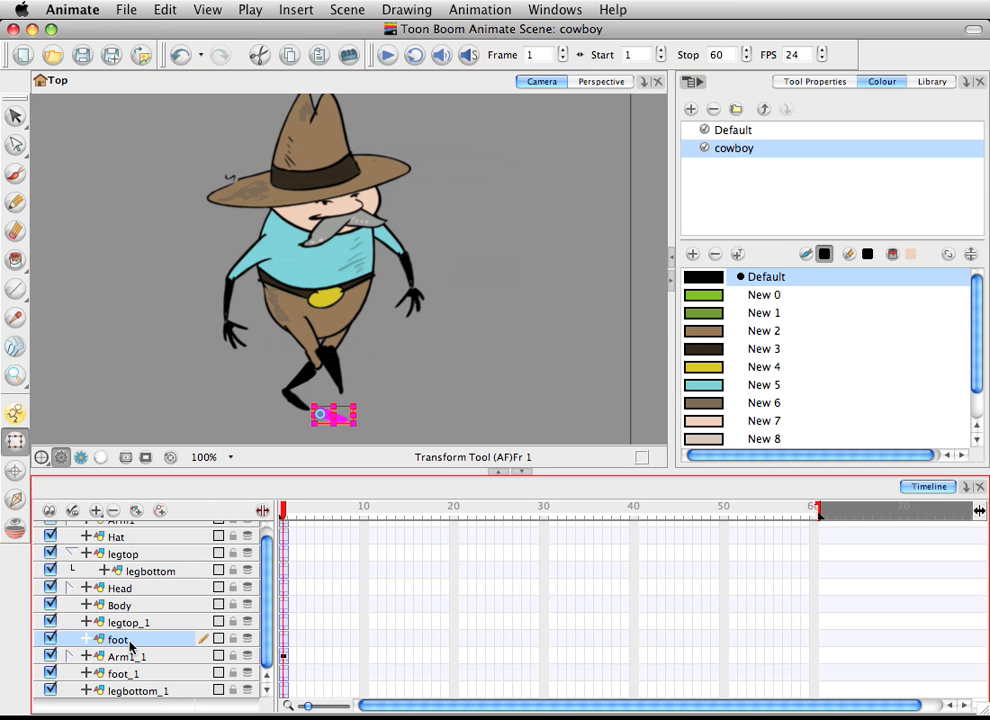
pyautogui.moveTo(129, 645); pyautogui.dragTo(177, 578)
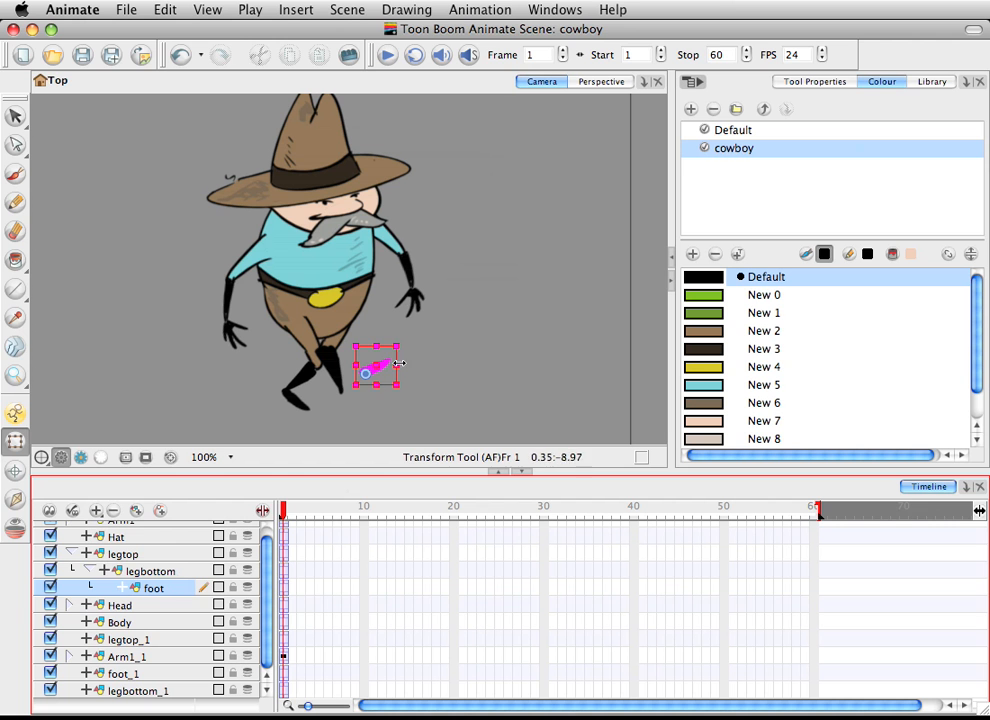
# - Rotate legbottom with the Transform tool and move it so its upper end joins the knee of legtop
pyautogui.click(342, 376)
pyautogui.click(328, 358)
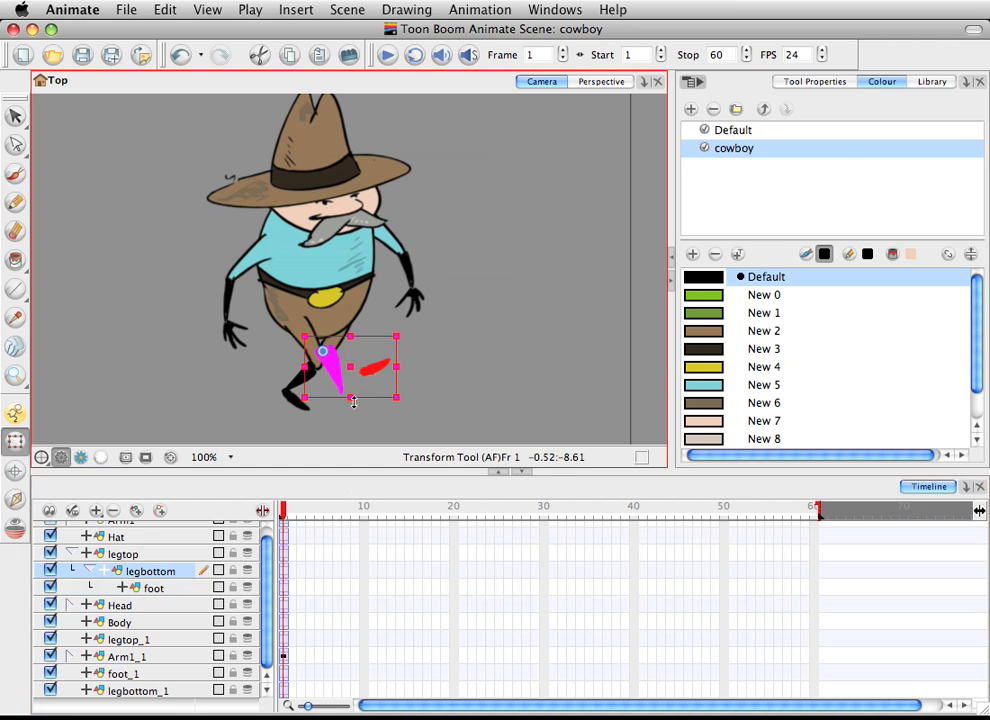
pyautogui.moveTo(408, 404); pyautogui.dragTo(400, 418)
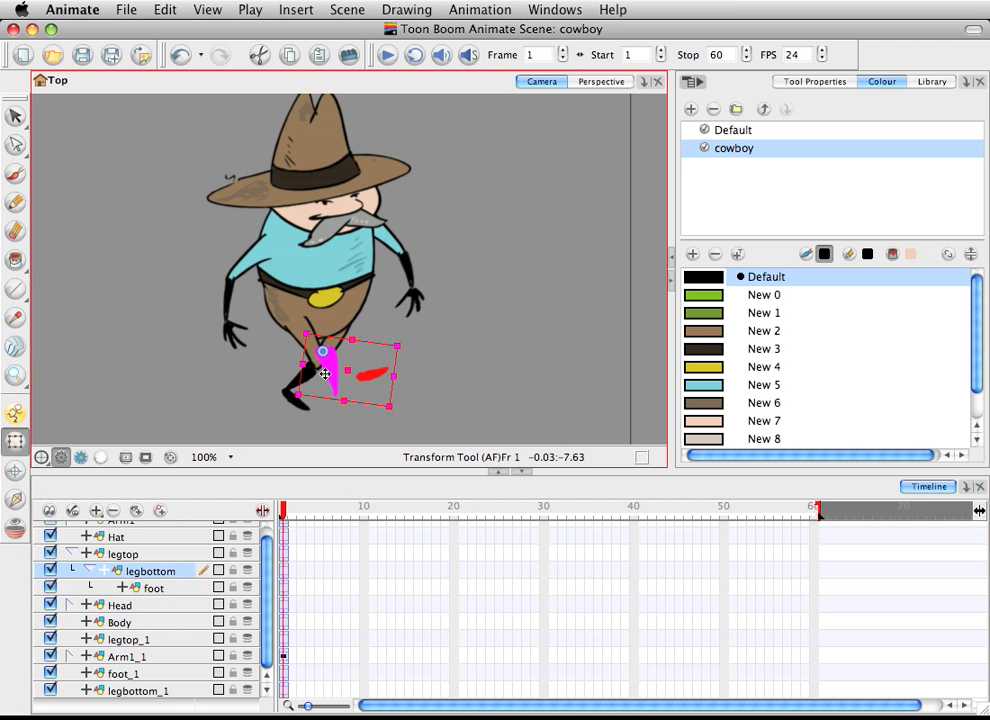
pyautogui.moveTo(332, 374); pyautogui.dragTo(327, 386)
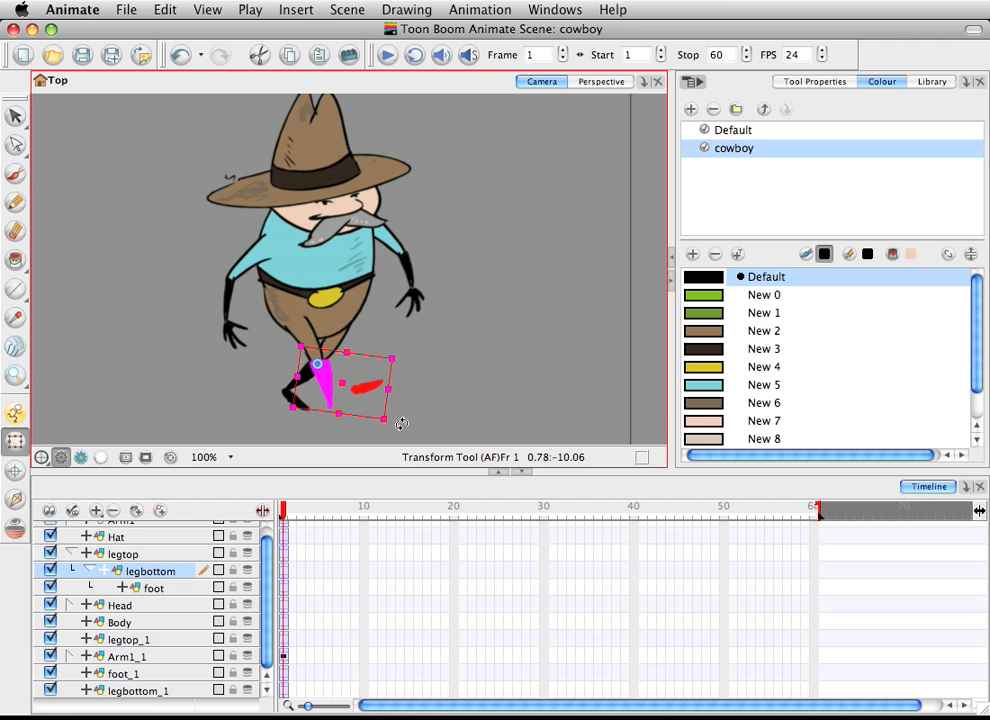
pyautogui.moveTo(406, 429); pyautogui.dragTo(392, 438)
pyautogui.click(425, 388)
# - Rotate the front foot toe-down and place it at the lower end of legbottom, leaving it deselected
pyautogui.click(368, 395)
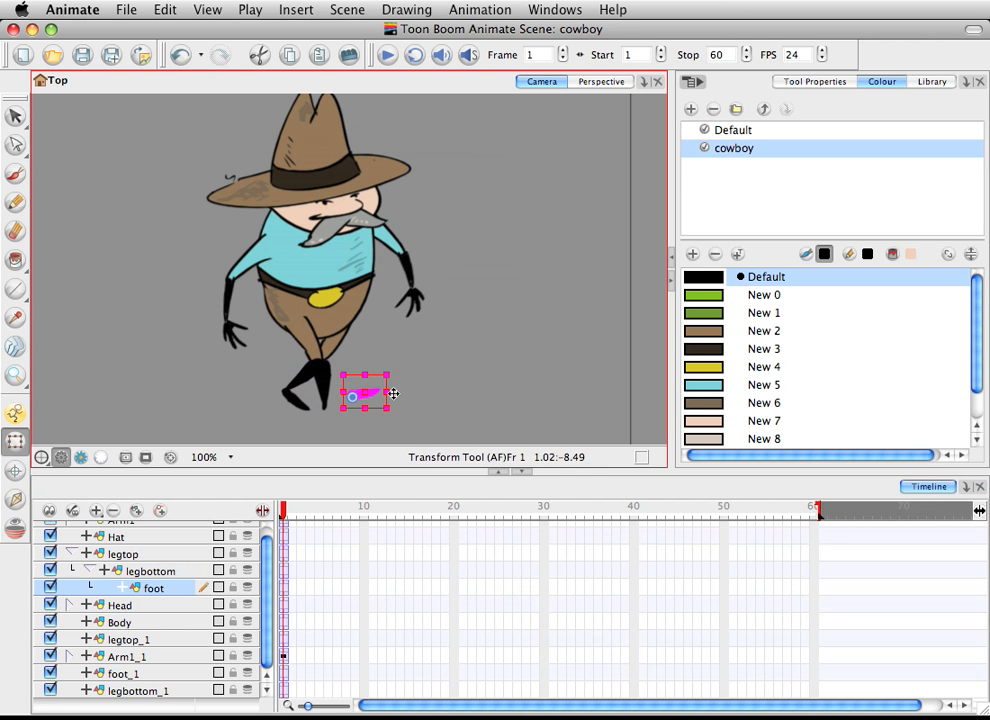
pyautogui.moveTo(394, 362)
pyautogui.mouseDown()
pyautogui.moveTo(393, 387)
pyautogui.moveTo(345, 422)
pyautogui.mouseUp()
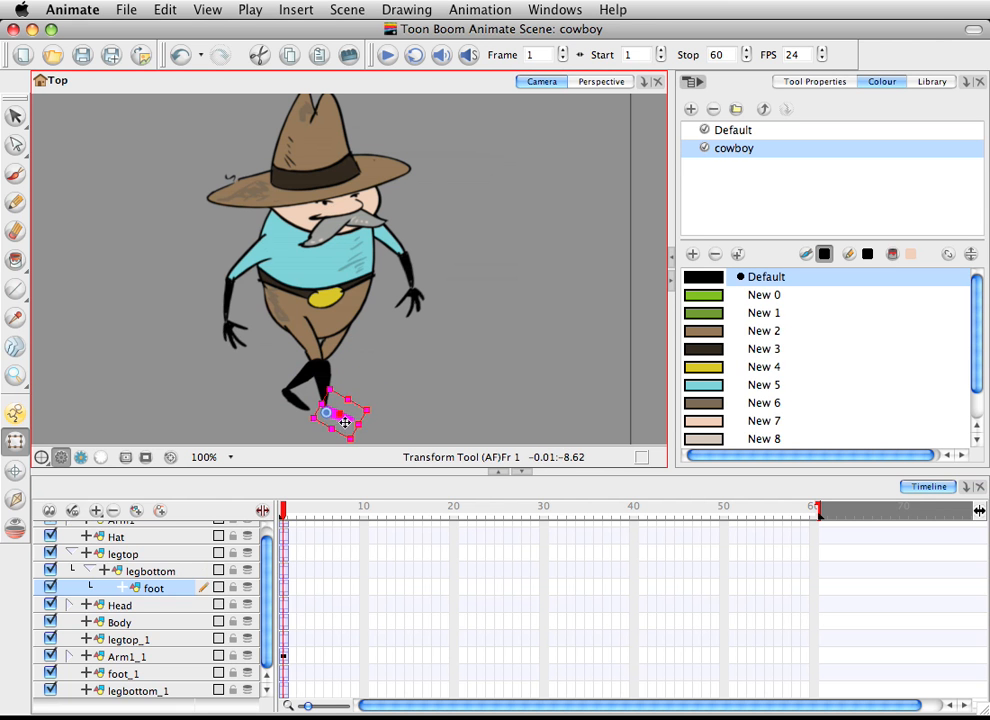
pyautogui.click(424, 387)
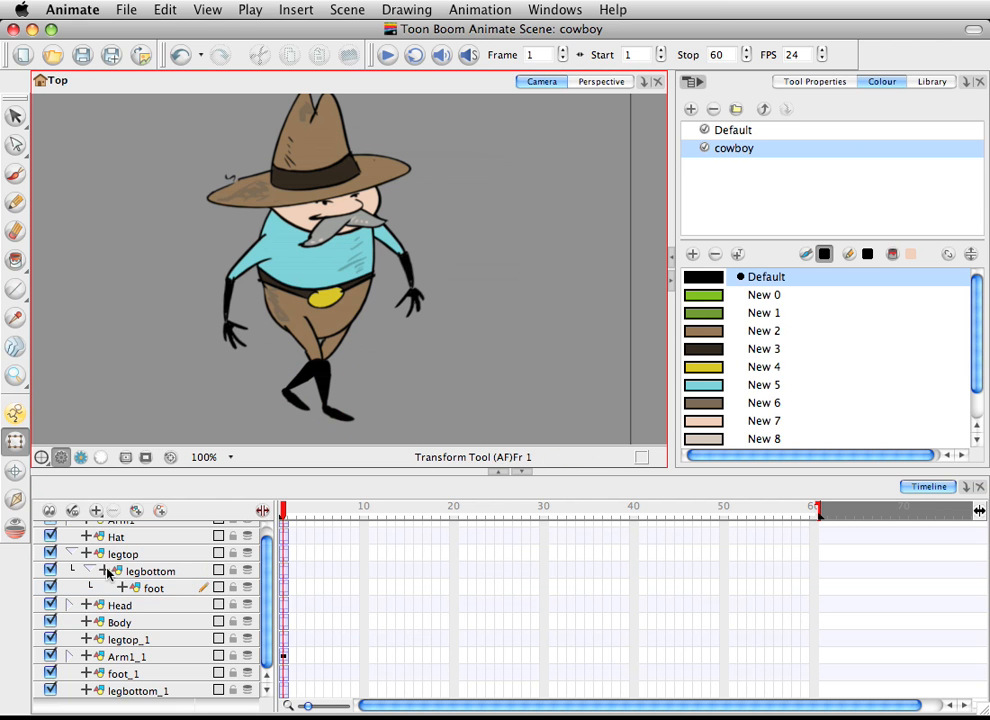
# - Adjust the parented front leg by rotating legtop and then legbottom slightly
pyautogui.click(320, 345)
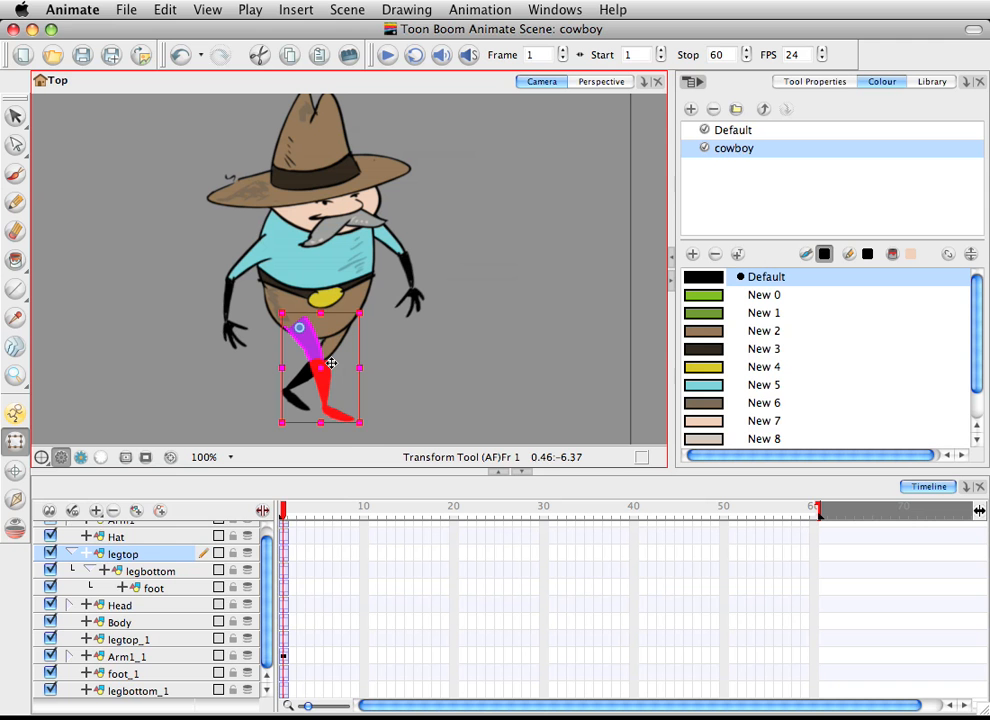
pyautogui.moveTo(362, 437); pyautogui.dragTo(370, 433)
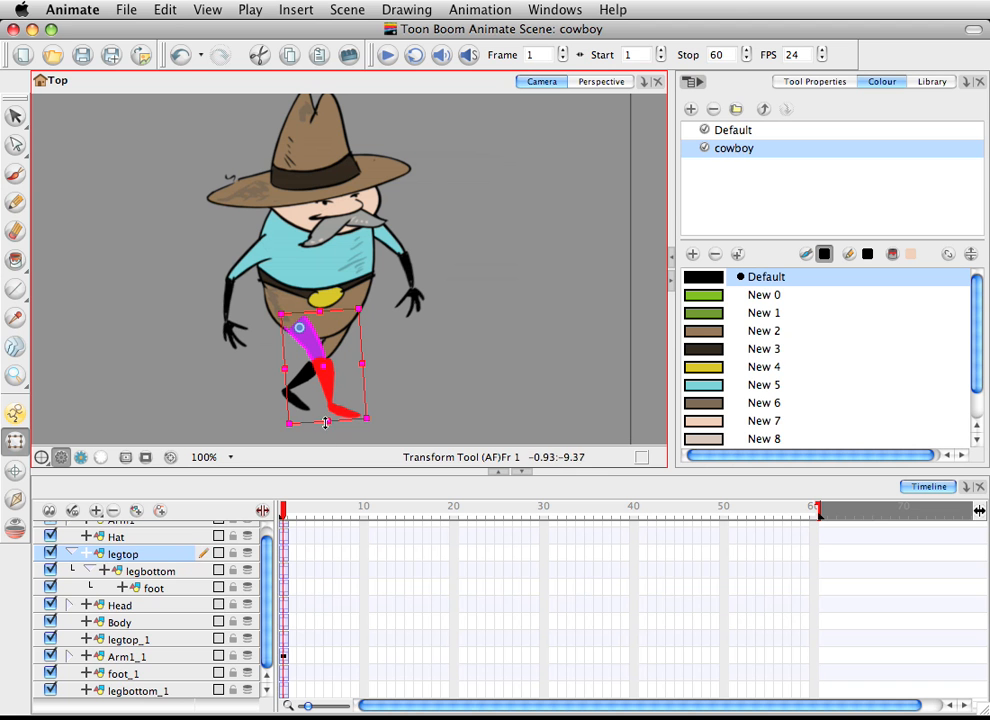
pyautogui.moveTo(327, 422); pyautogui.dragTo(382, 429)
pyautogui.click(449, 391)
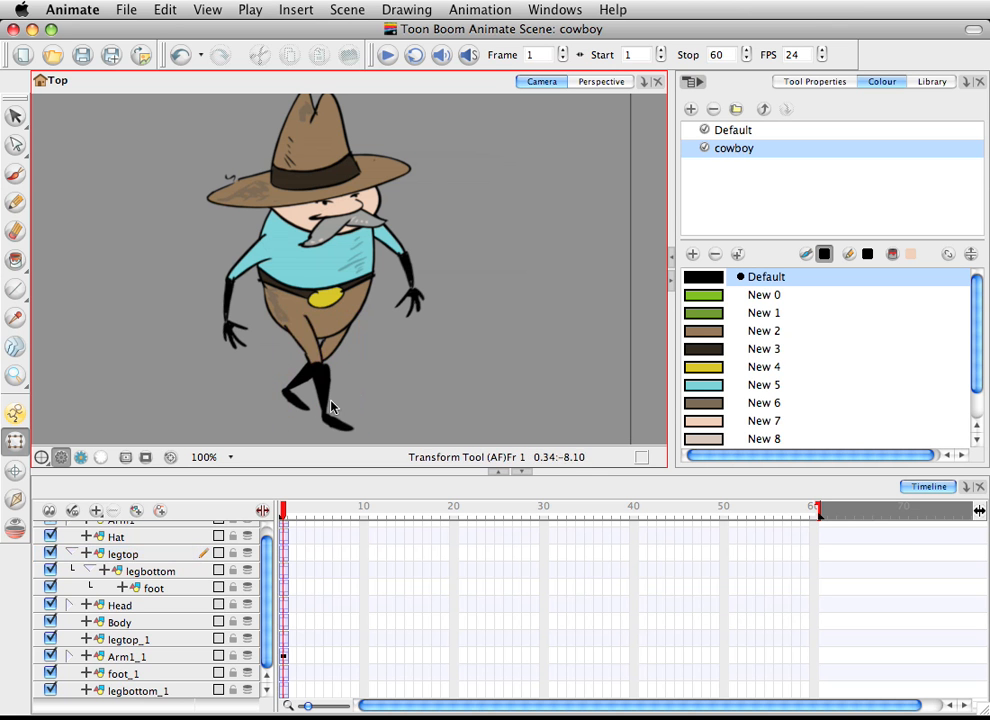
pyautogui.click(330, 405)
pyautogui.click(422, 376)
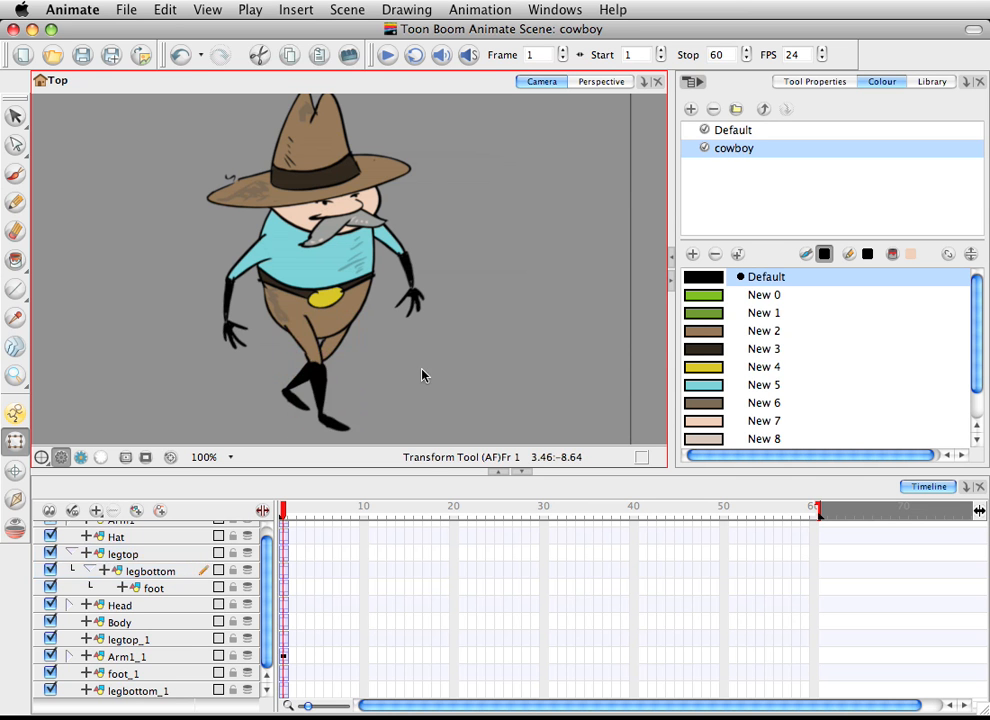
# - Collapse the child layers of legtop in the timeline and switch to the Select tool
pyautogui.press('space')
pyautogui.moveTo(366, 376); pyautogui.dragTo(370, 355)
pyautogui.click(339, 324)
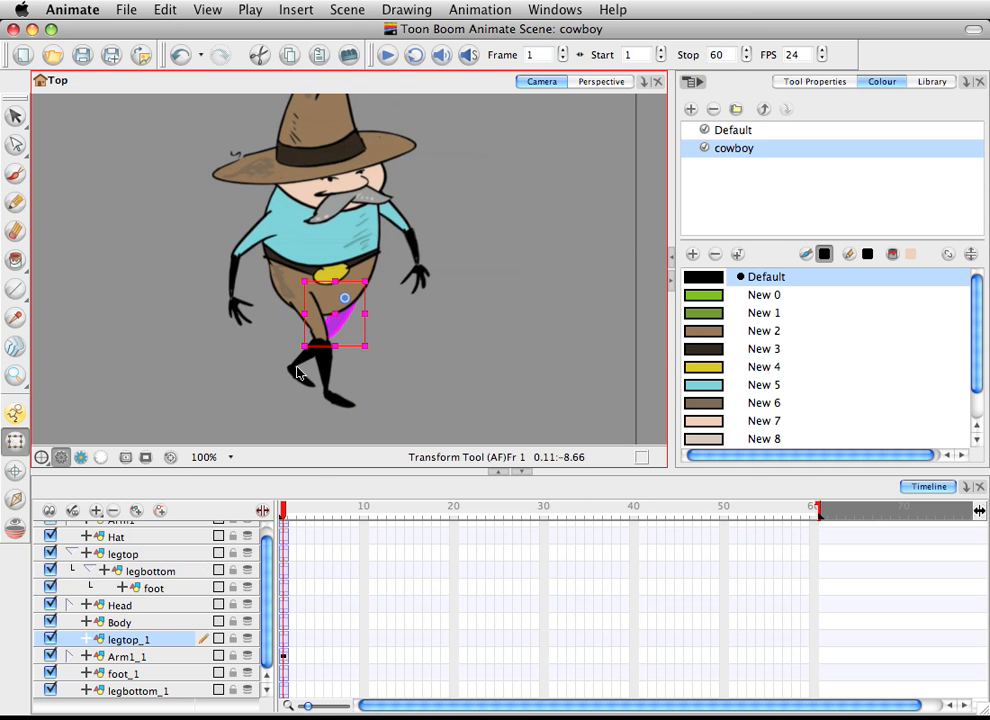
pyautogui.click(72, 552)
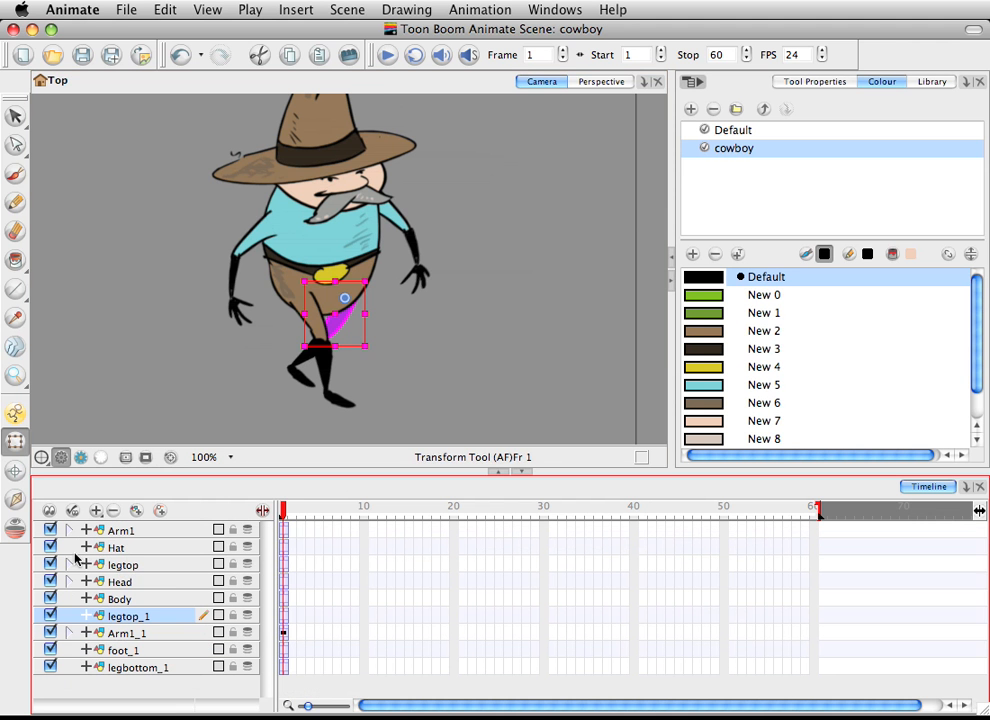
pyautogui.hotkey('alt', 's')
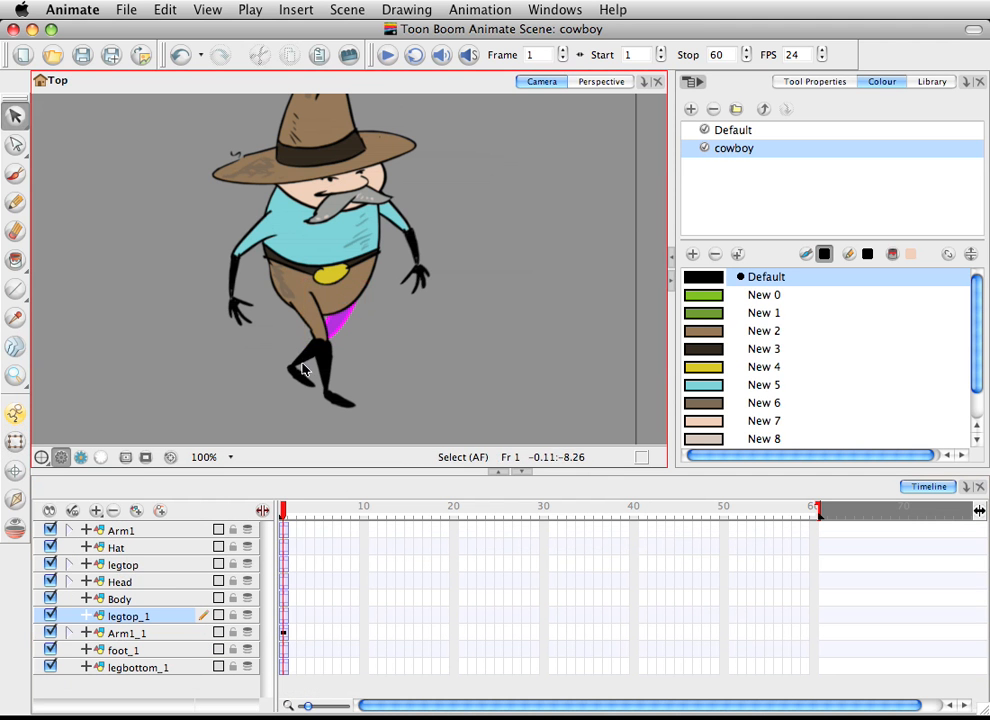
# - Parent legbottom_1 to legtop_1 and foot_1 to legbottom_1 in the timeline
pyautogui.click(304, 360)
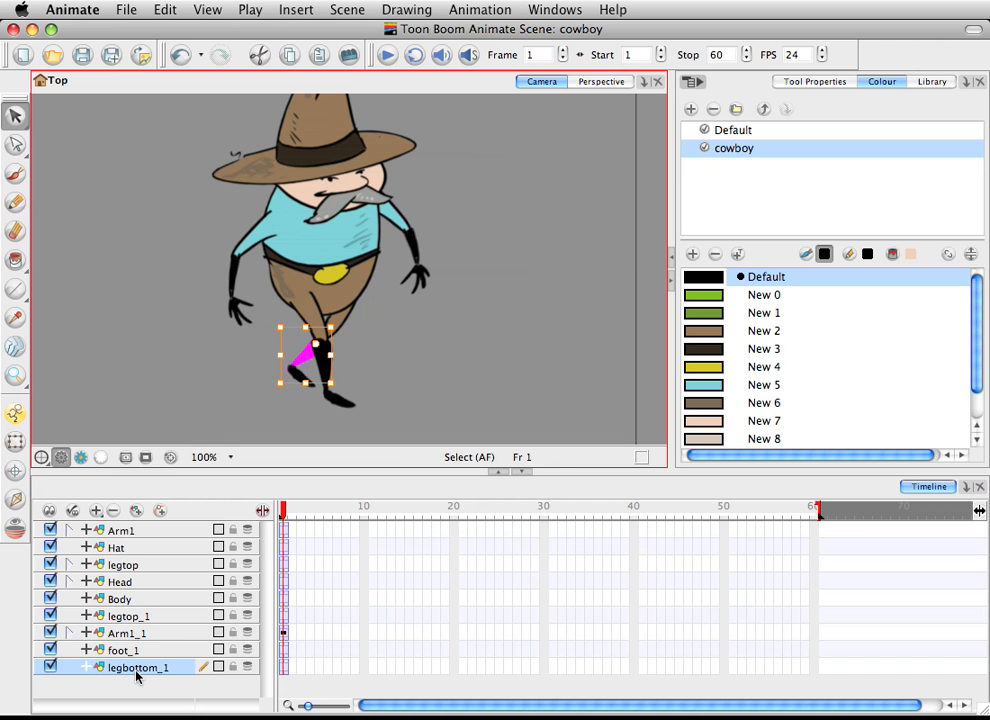
pyautogui.moveTo(136, 672); pyautogui.dragTo(150, 622)
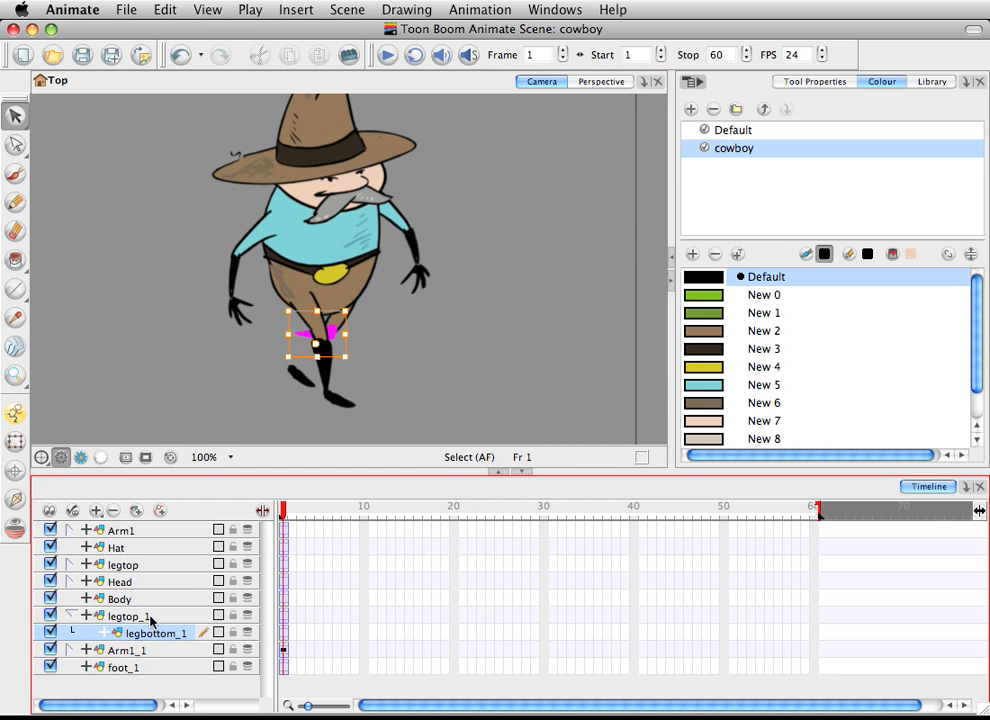
pyautogui.click(127, 672)
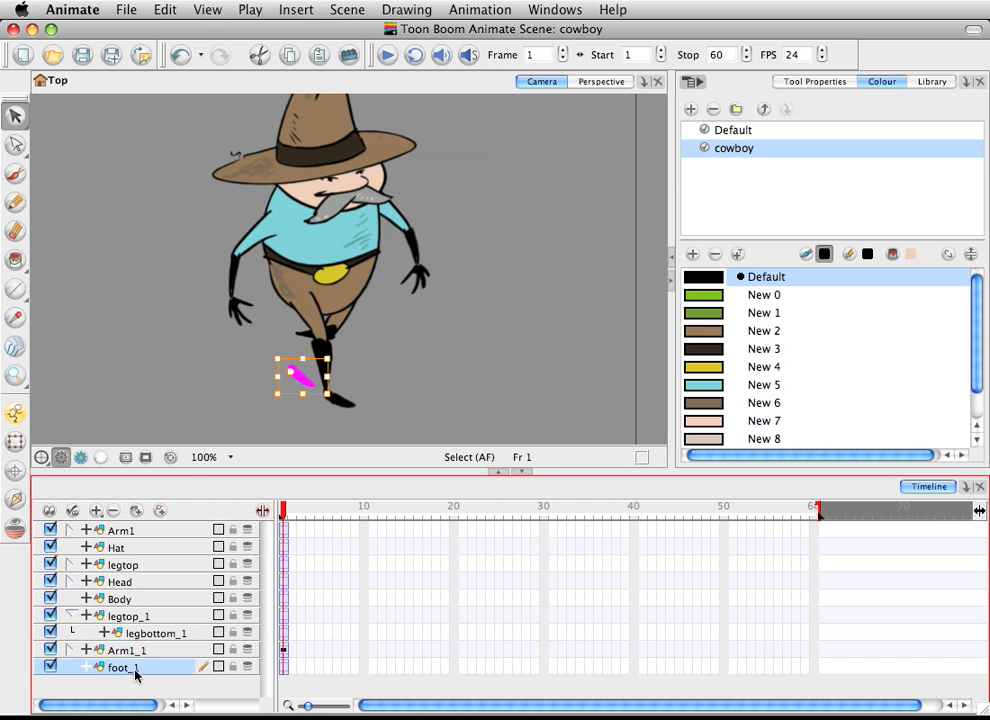
pyautogui.moveTo(130, 672); pyautogui.dragTo(170, 632)
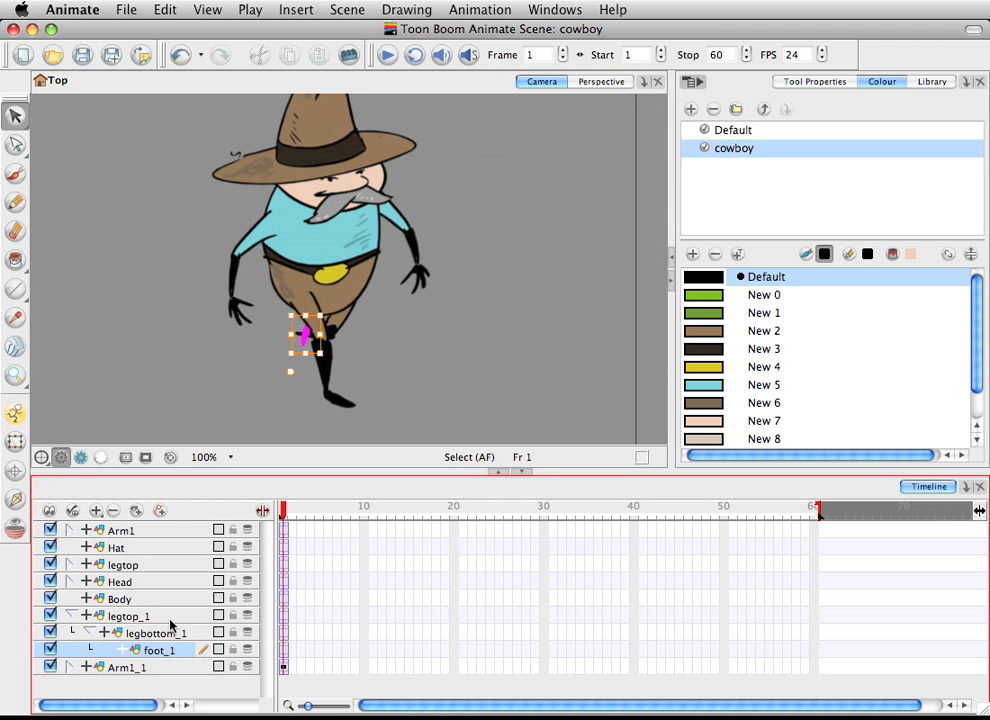
# - Swing legtop_1 out beside the front leg, then rotate legbottom_1 and foot_1 into line at the knee and ankle
pyautogui.click(359, 337)
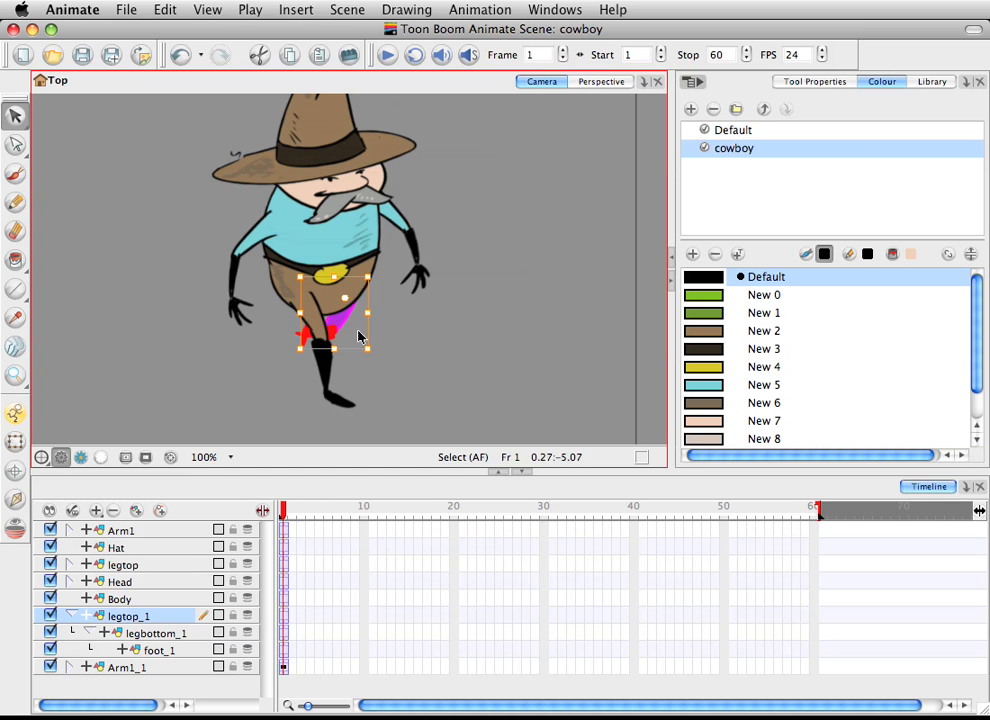
pyautogui.moveTo(370, 354); pyautogui.dragTo(482, 304)
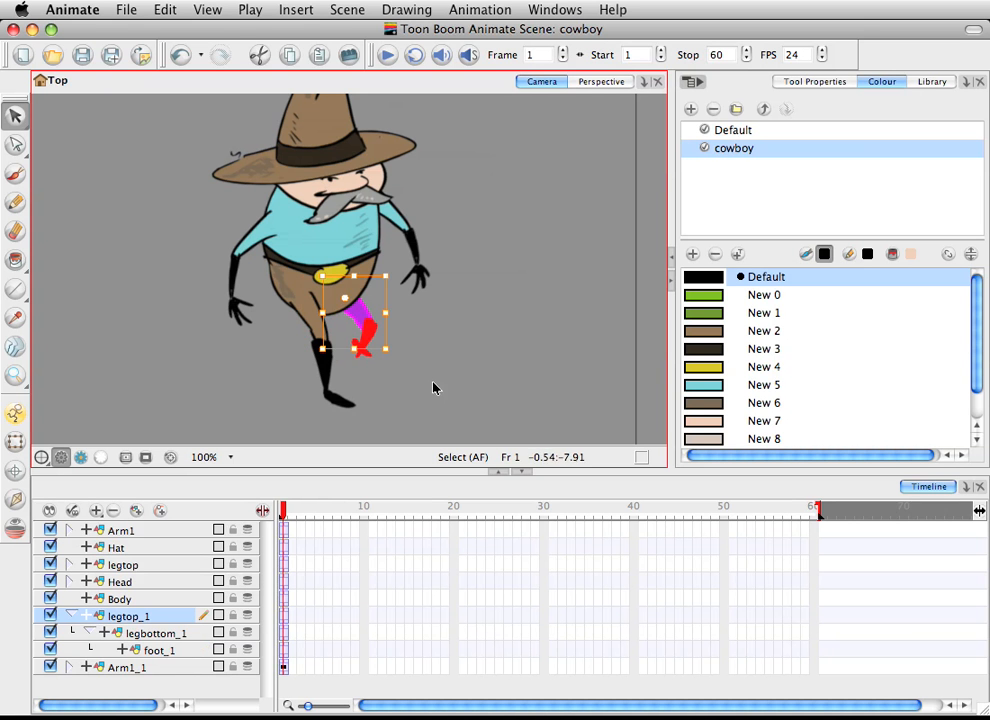
pyautogui.click(433, 387)
pyautogui.click(372, 333)
pyautogui.moveTo(398, 369); pyautogui.dragTo(444, 357)
pyautogui.moveTo(392, 335); pyautogui.dragTo(393, 376)
pyautogui.click(385, 365)
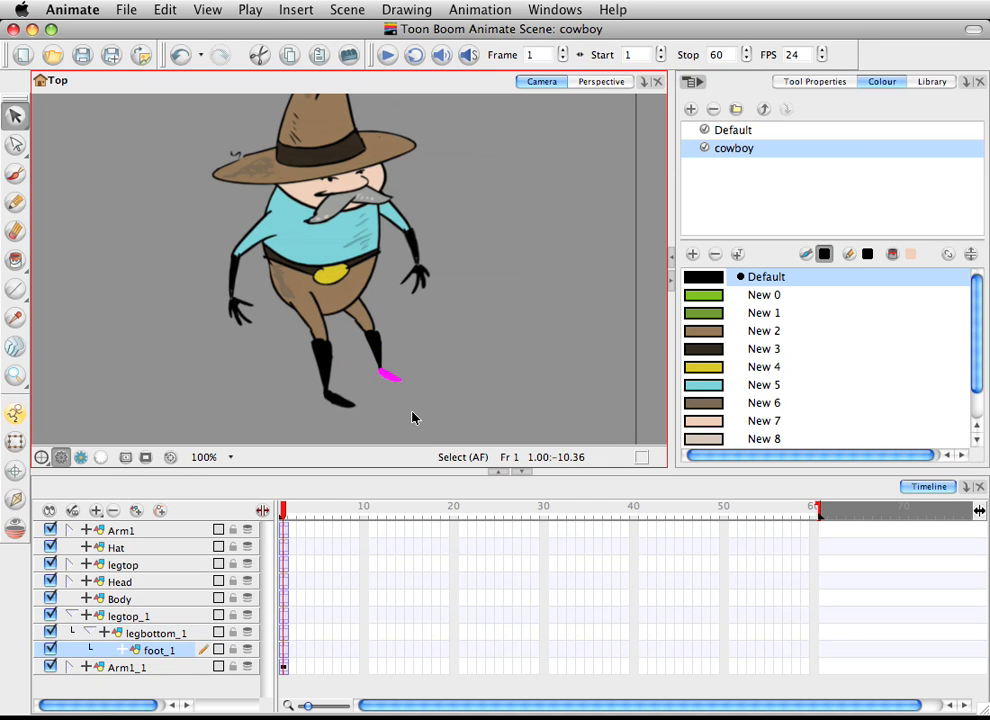
# - Move legtop_1 slightly down at the hip and rotate the rear leg to stand more upright
pyautogui.click(376, 331)
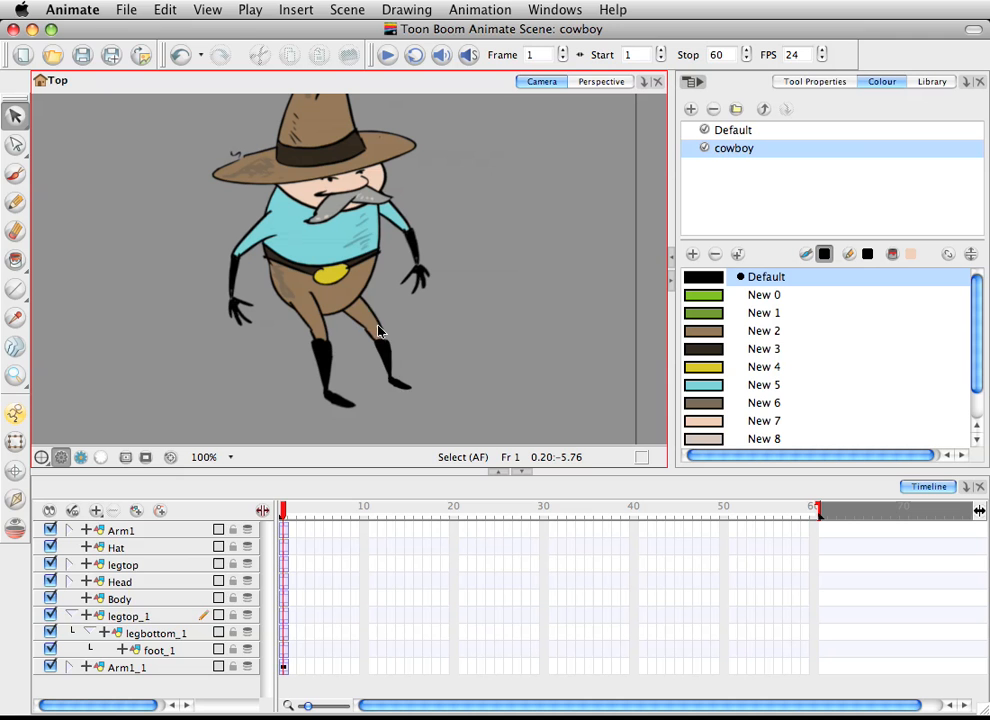
pyautogui.moveTo(406, 360); pyautogui.dragTo(395, 386)
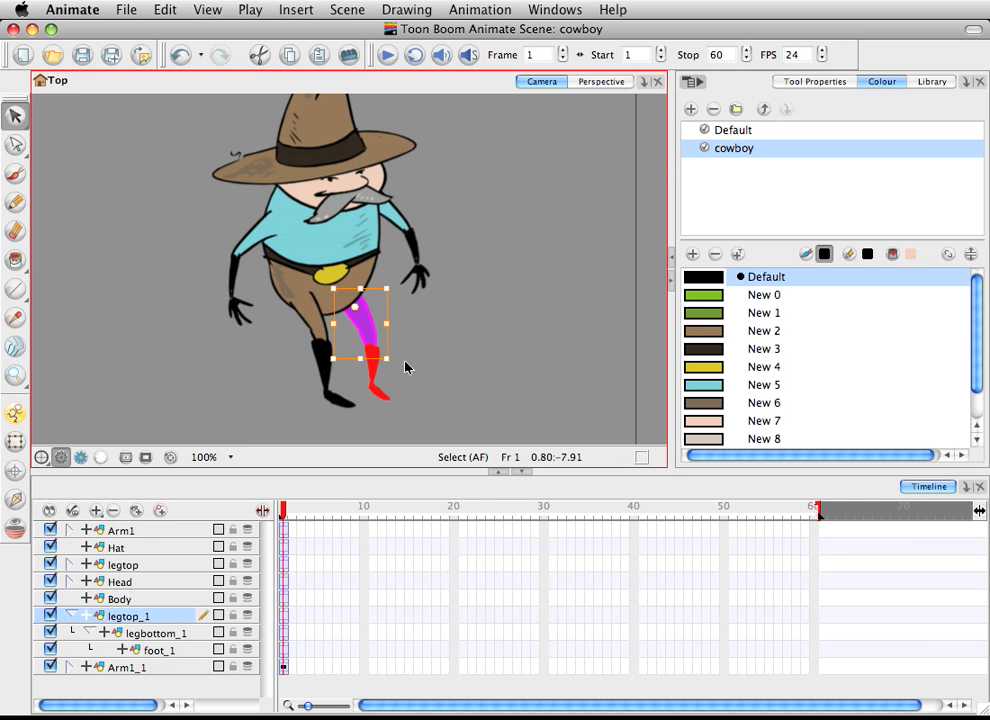
pyautogui.click(519, 416)
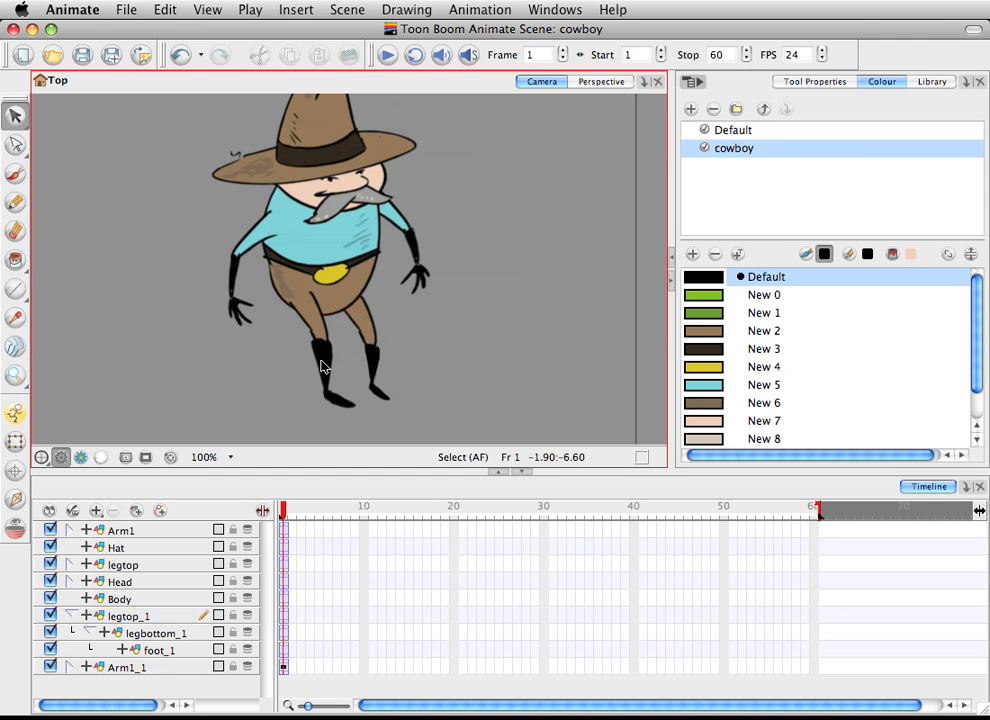
# - Swing legtop_1 back behind the front leg and shift it toward the body into a walking pose
pyautogui.click(320, 360)
pyautogui.click(533, 412)
pyautogui.click(375, 326)
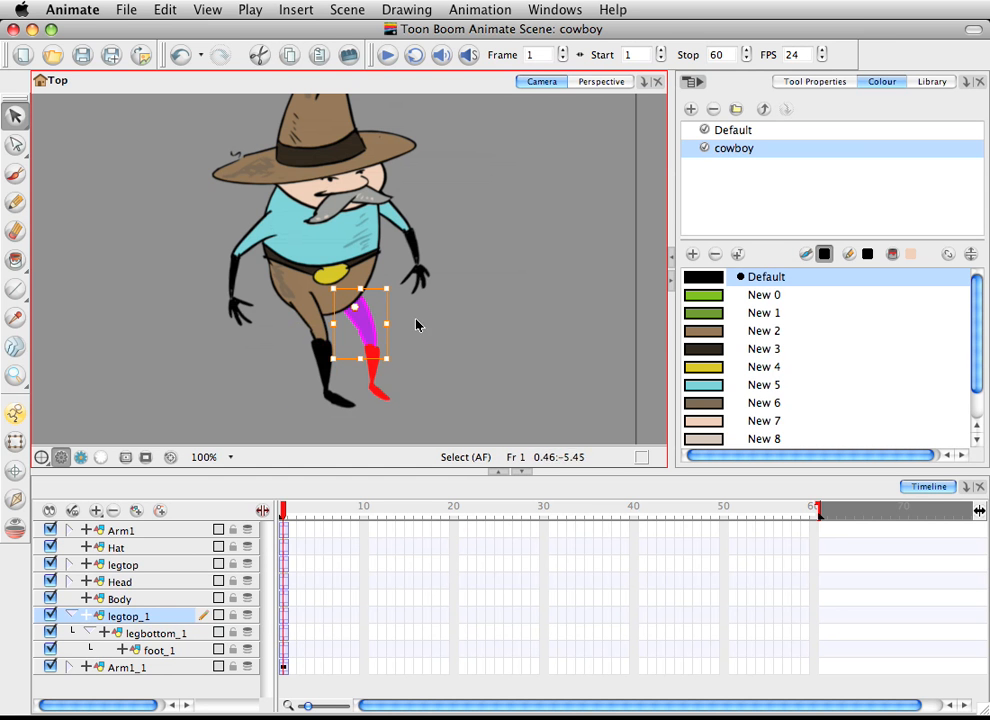
pyautogui.moveTo(354, 391); pyautogui.dragTo(306, 396)
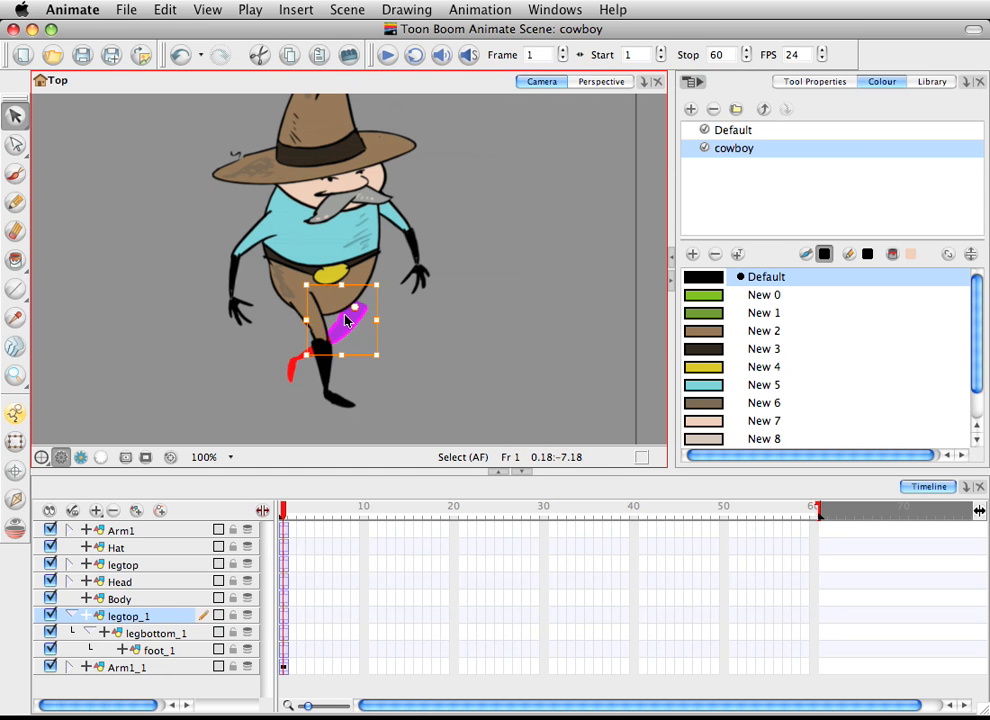
pyautogui.moveTo(360, 327); pyautogui.dragTo(340, 326)
pyautogui.click(393, 376)
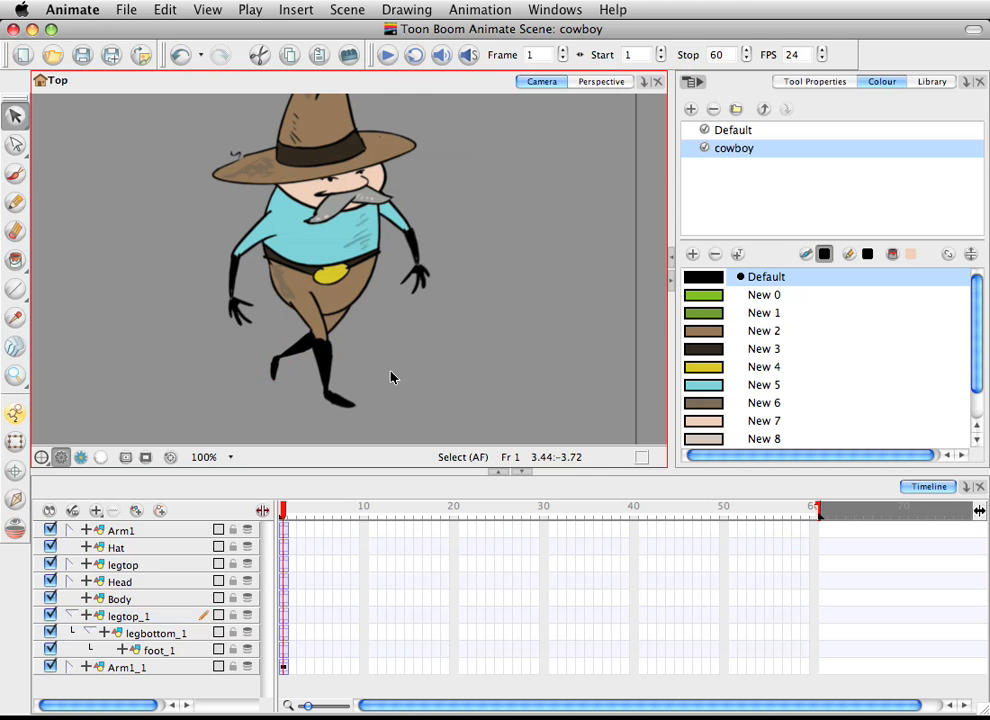
# - Rotate foot_1 and legbottom_1 to finish the rear leg's pose, and collapse the child layers of legtop_1
pyautogui.click(285, 380)
pyautogui.moveTo(293, 402); pyautogui.dragTo(338, 392)
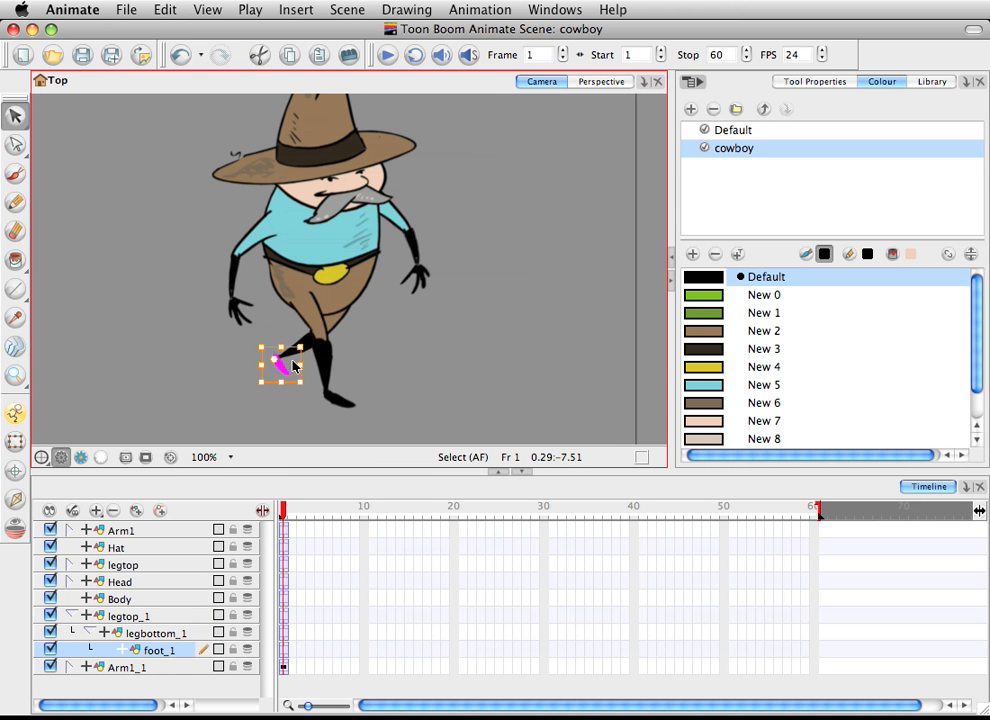
pyautogui.click(294, 356)
pyautogui.moveTo(272, 386); pyautogui.dragTo(283, 400)
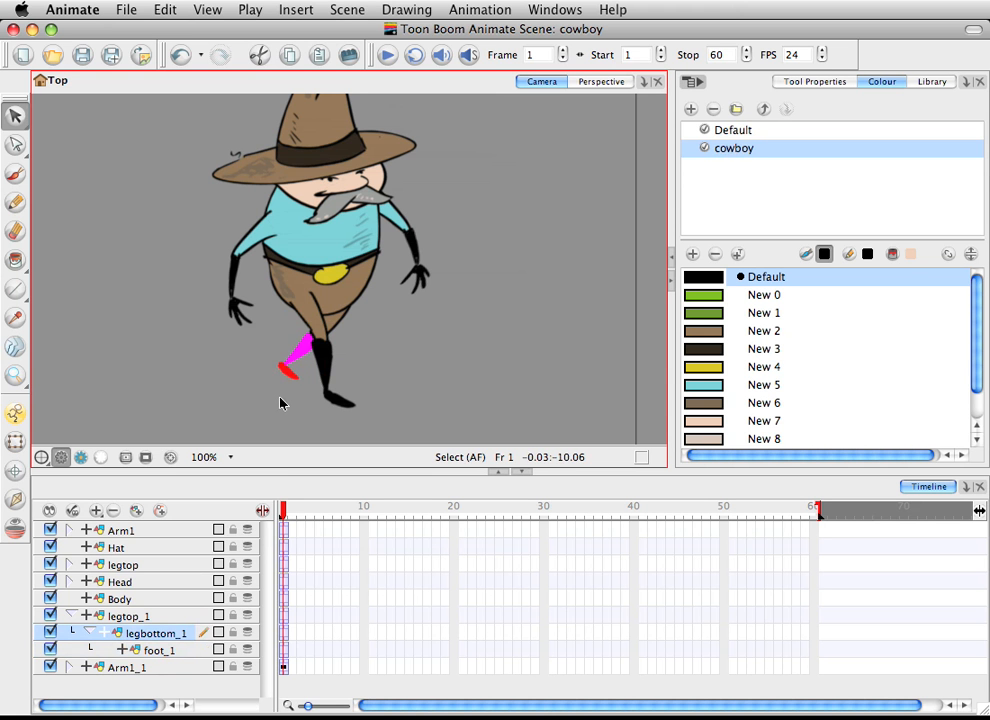
pyautogui.click(362, 368)
pyautogui.moveTo(391, 295)
pyautogui.mouseDown()
pyautogui.moveTo(389, 323)
pyautogui.moveTo(376, 292)
pyautogui.mouseUp()
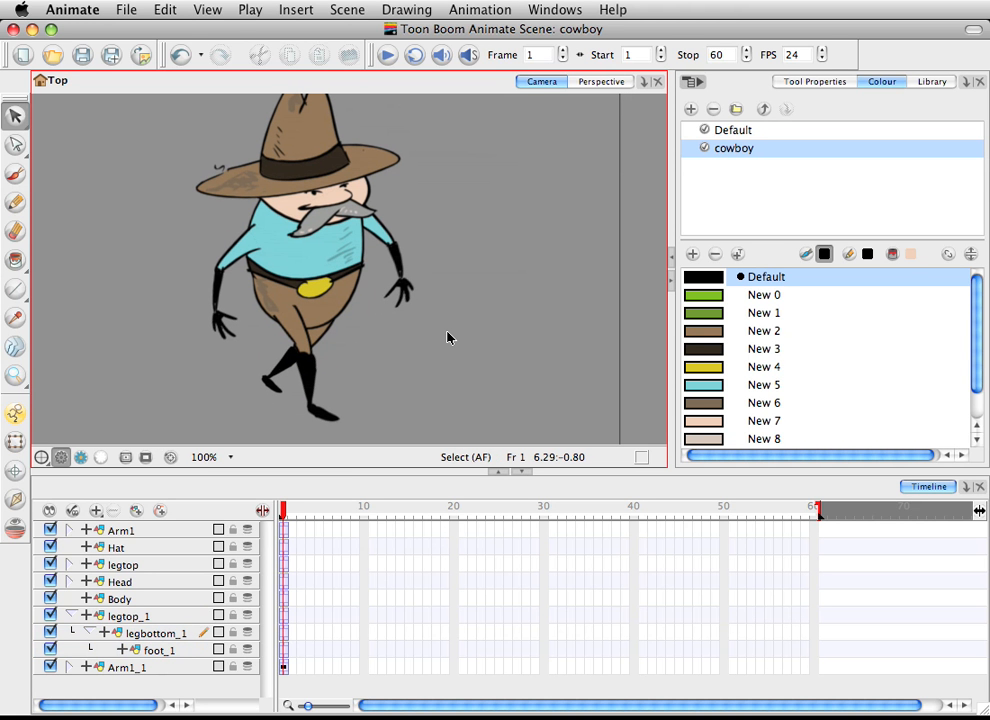
pyautogui.click(70, 615)
# - Select legtop and legbottom on the character in turn to check which attached parts highlight with each
pyautogui.click(281, 314)
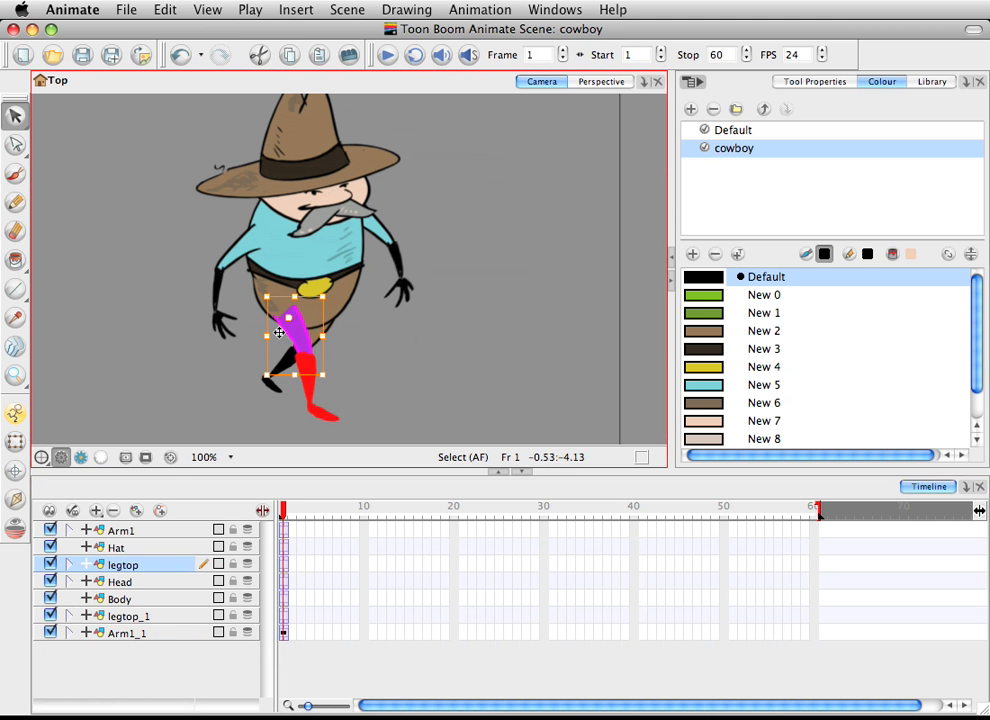
pyautogui.click(310, 391)
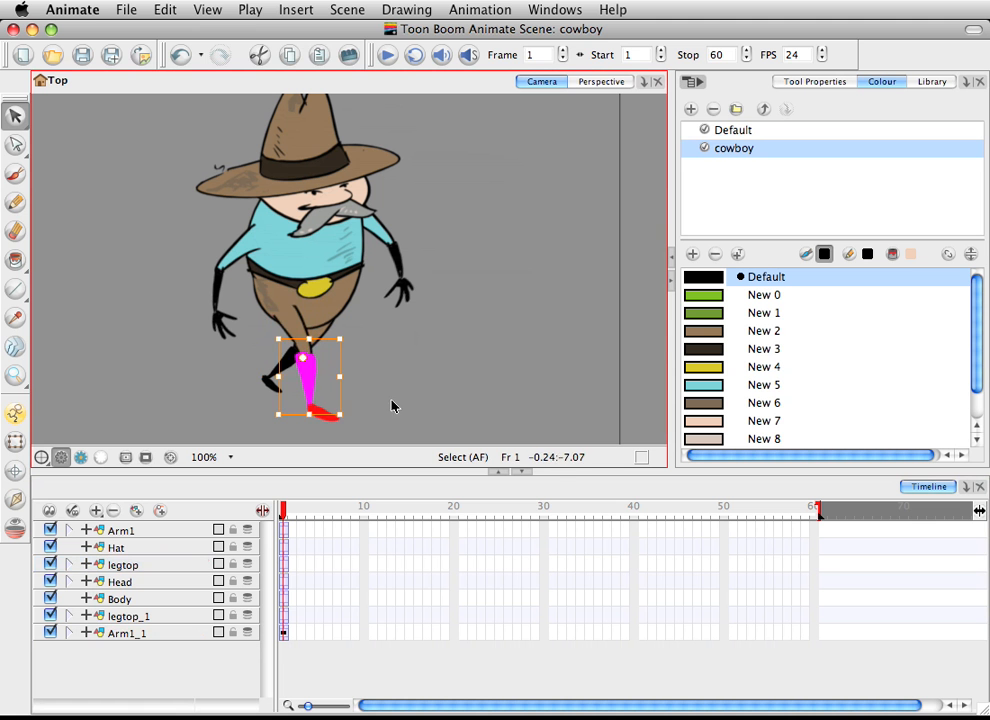
pyautogui.click(484, 362)
pyautogui.click(305, 381)
pyautogui.click(353, 340)
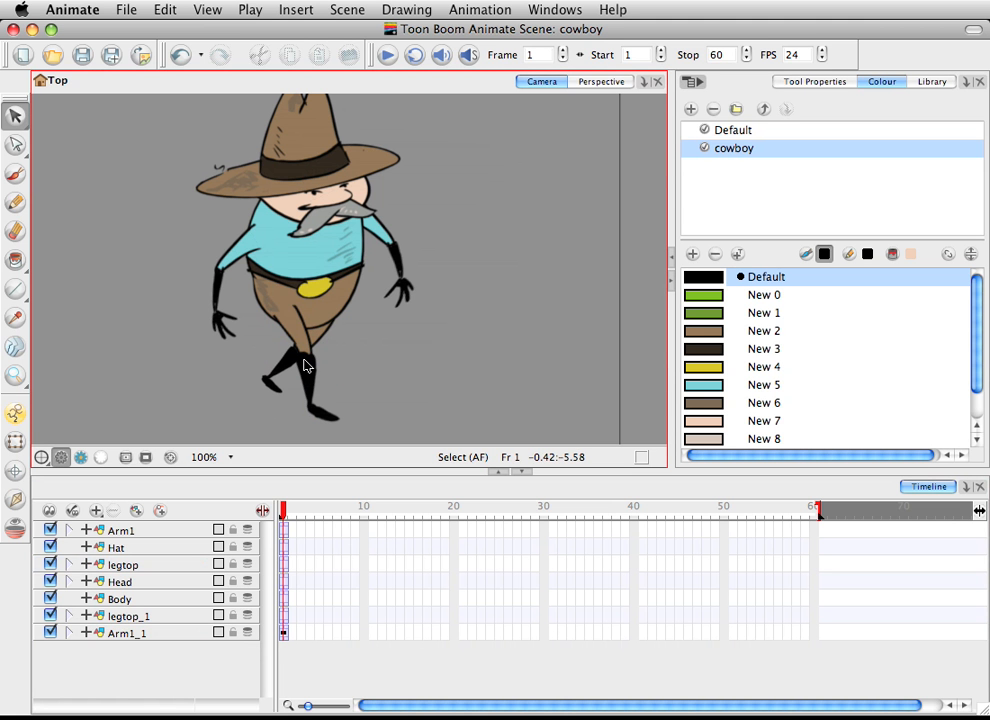
# - Expand legtop's child layers and move legbottom slightly forward at the front leg's knee
pyautogui.click(307, 383)
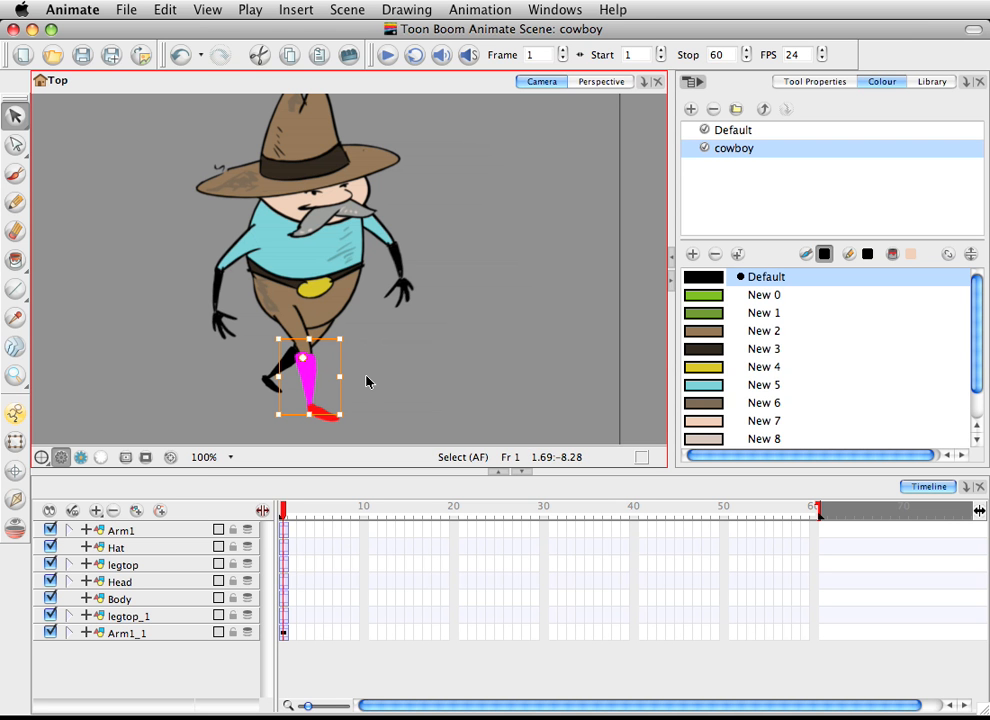
pyautogui.click(69, 565)
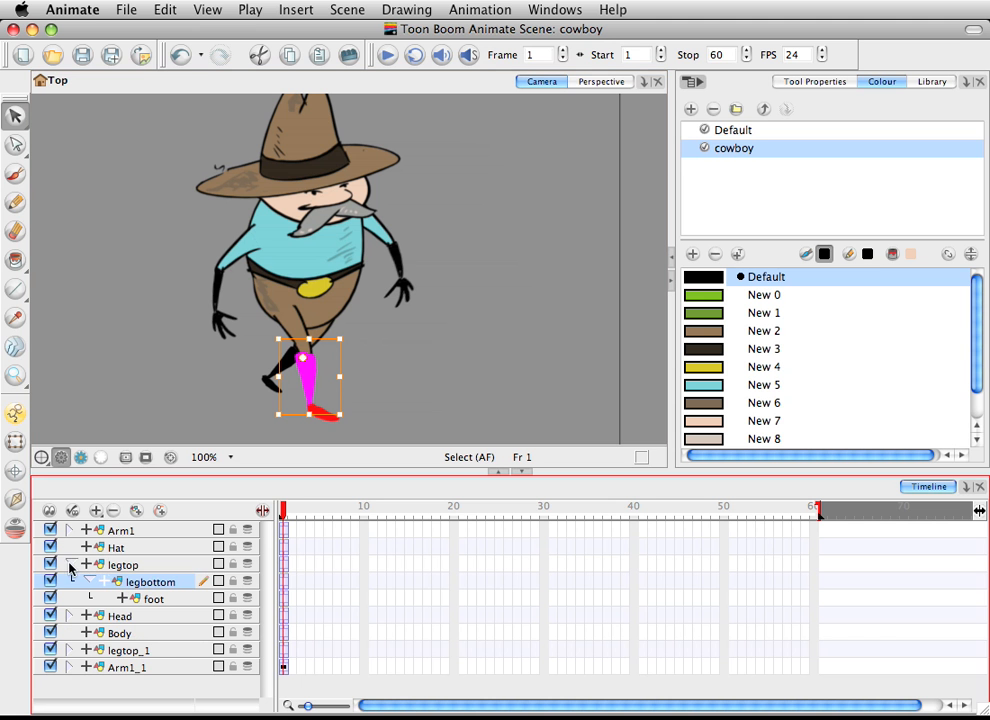
pyautogui.doubleClick(133, 584)
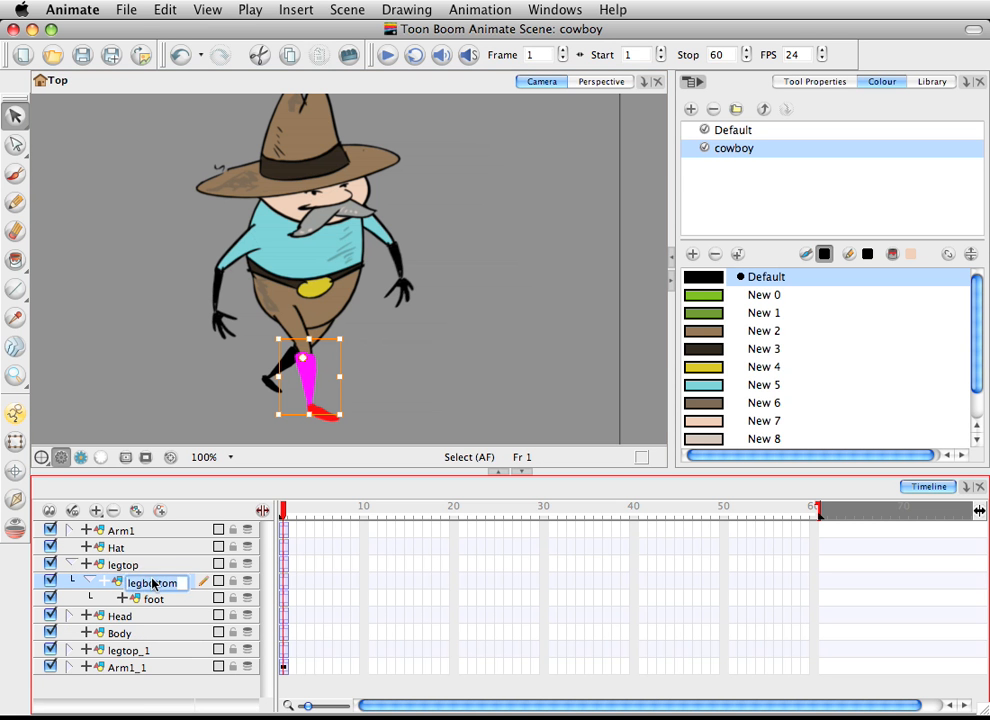
pyautogui.click(390, 420)
pyautogui.click(311, 387)
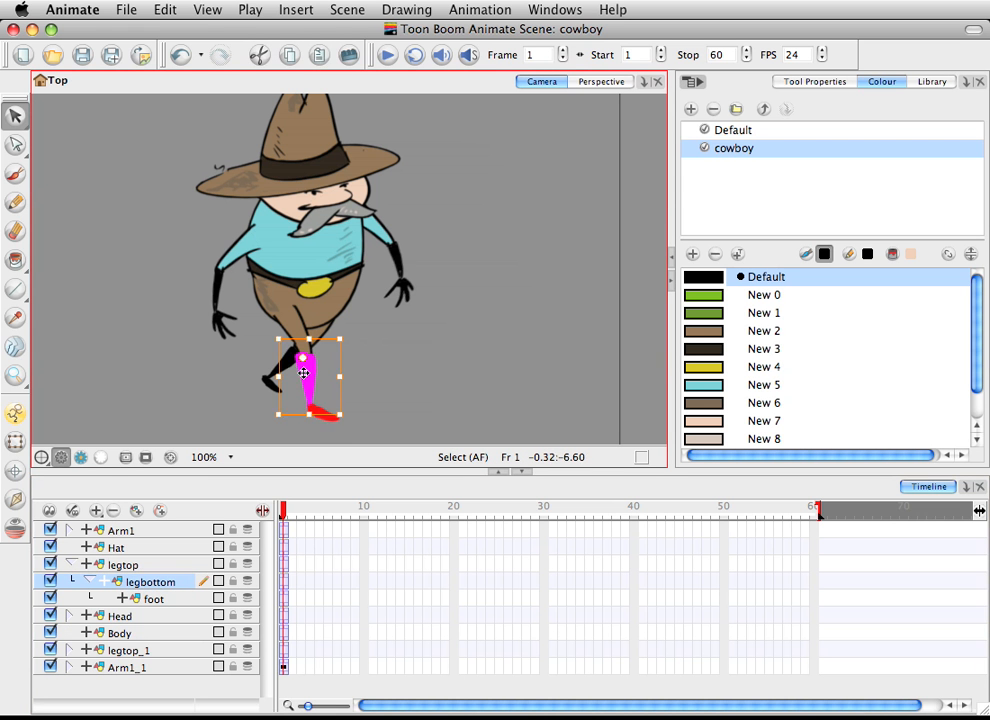
pyautogui.moveTo(302, 371); pyautogui.dragTo(306, 373)
pyautogui.click(320, 378)
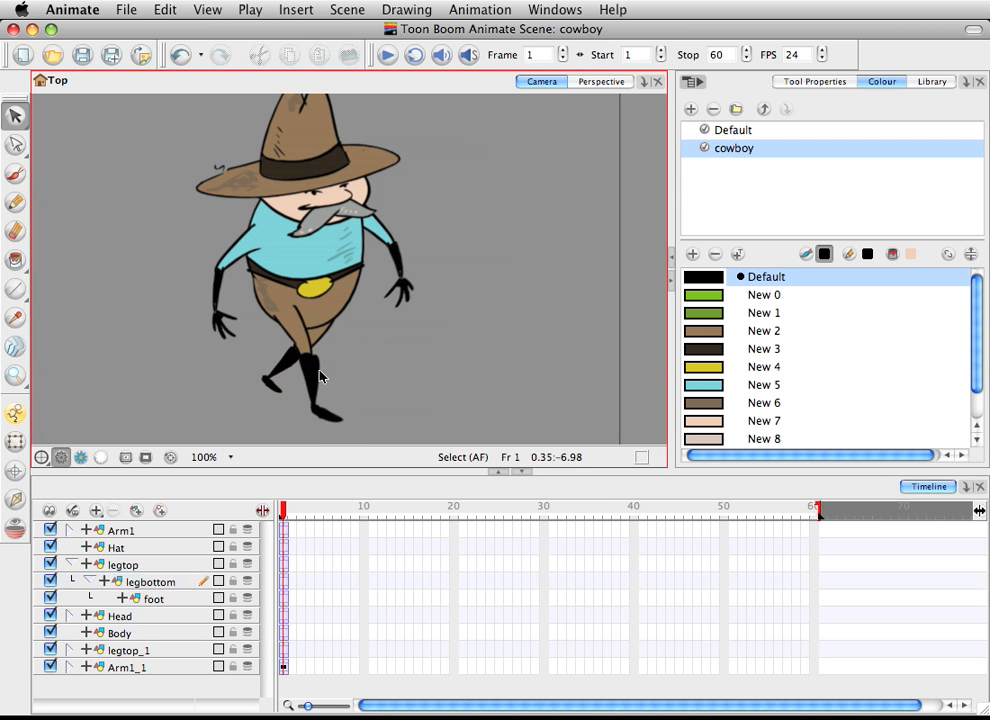
pyautogui.click(309, 374)
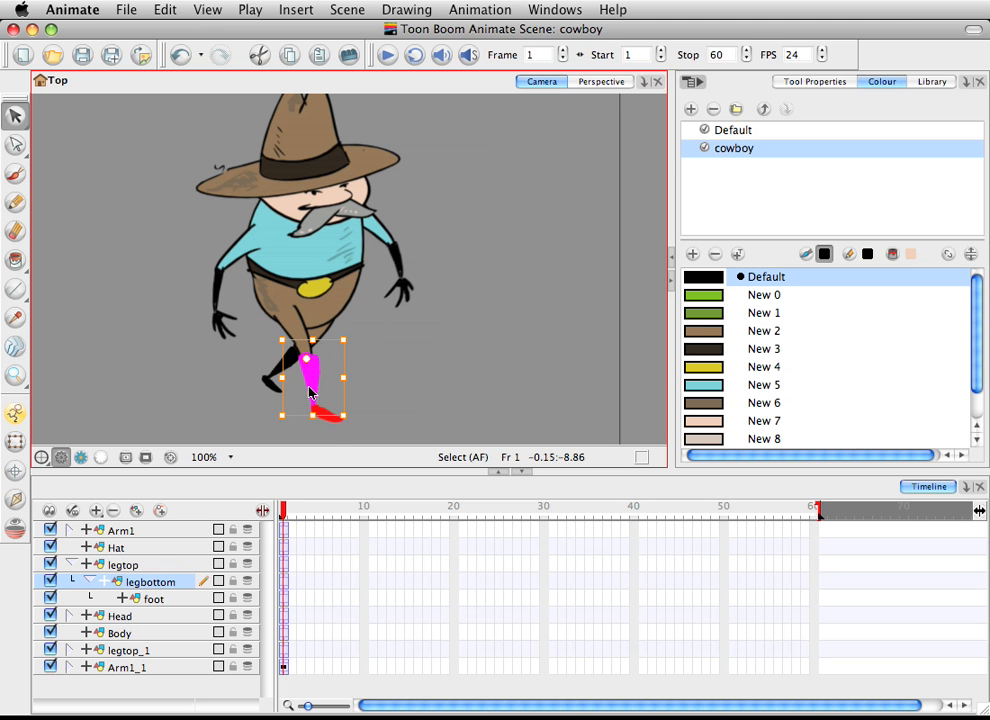
pyautogui.click(375, 375)
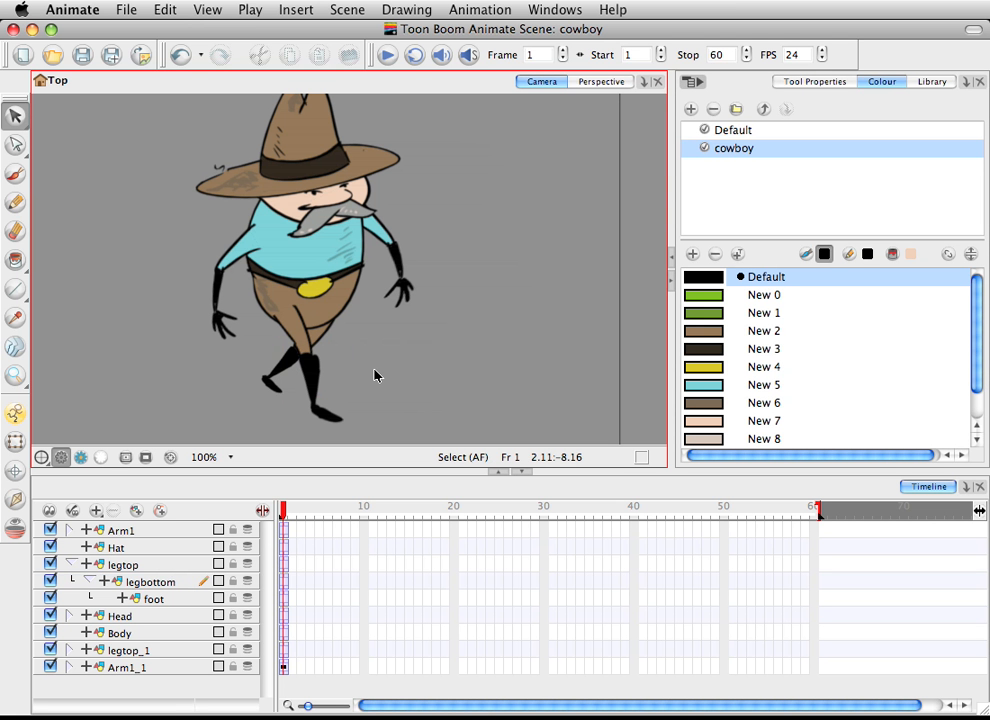
# - Switch to the Transform tool and select legtop and legbottom in turn to compare which attached parts are included
pyautogui.click(295, 330)
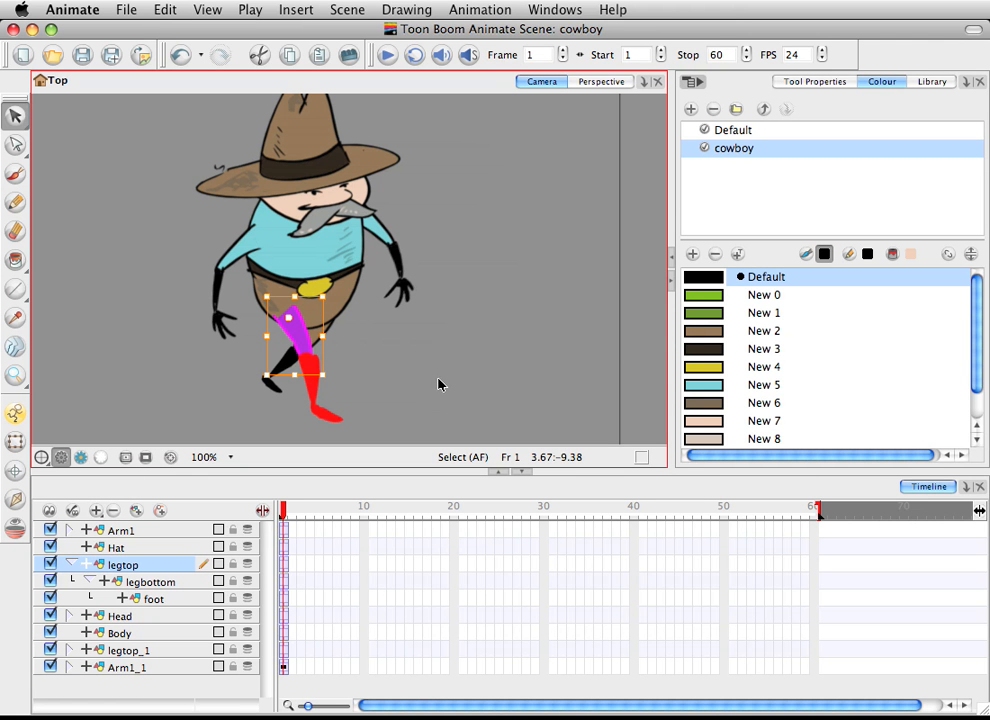
pyautogui.click(14, 440)
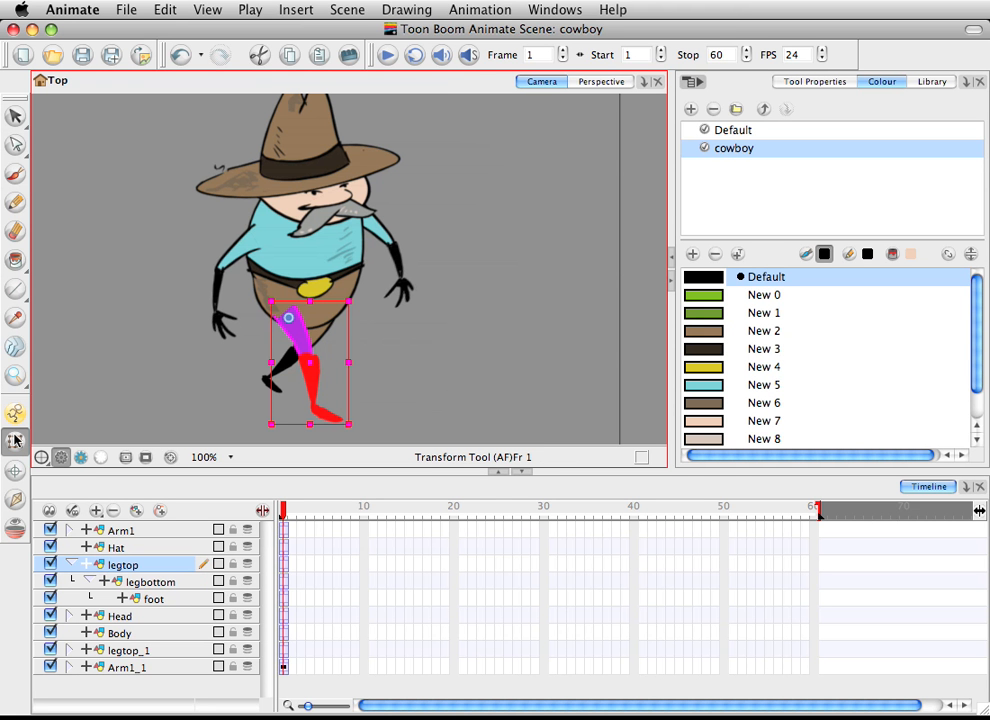
pyautogui.click(164, 586)
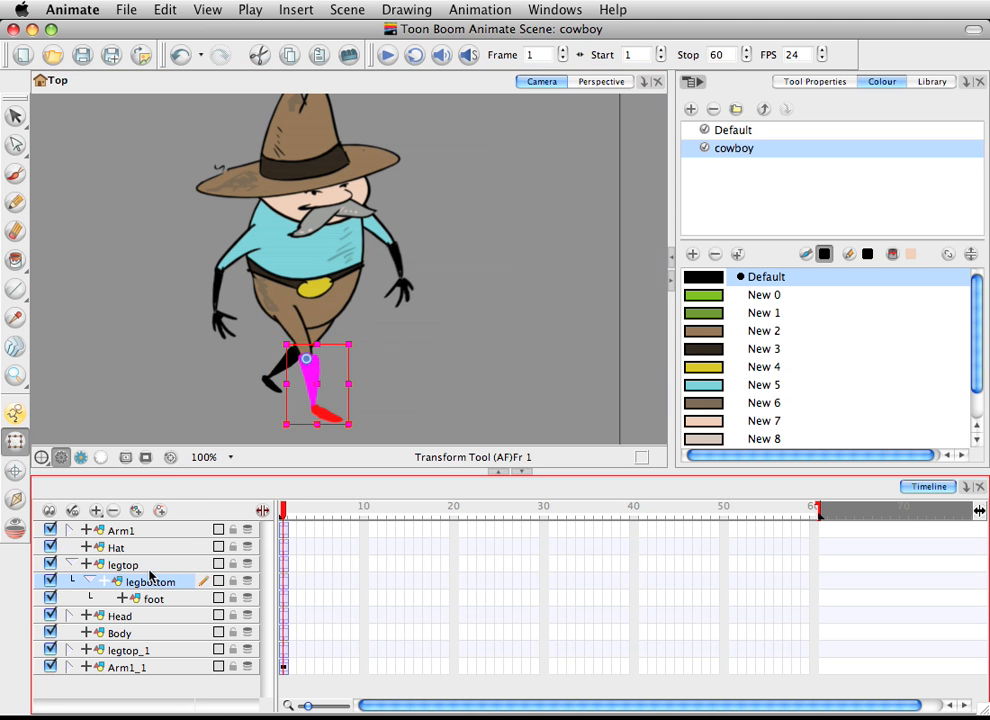
pyautogui.click(123, 565)
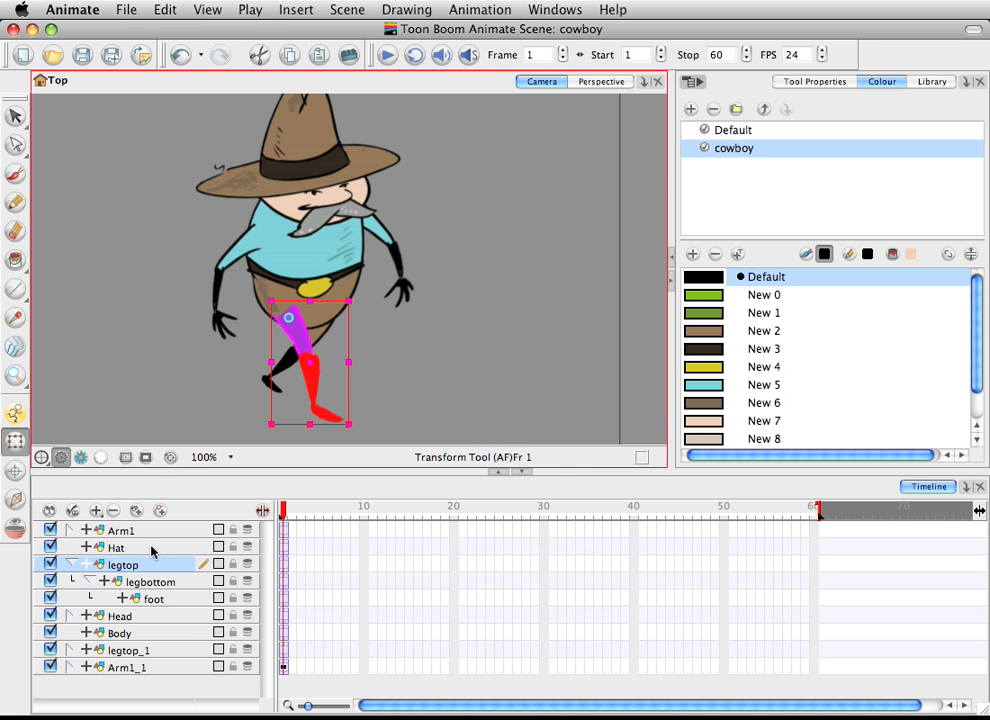
pyautogui.click(123, 565)
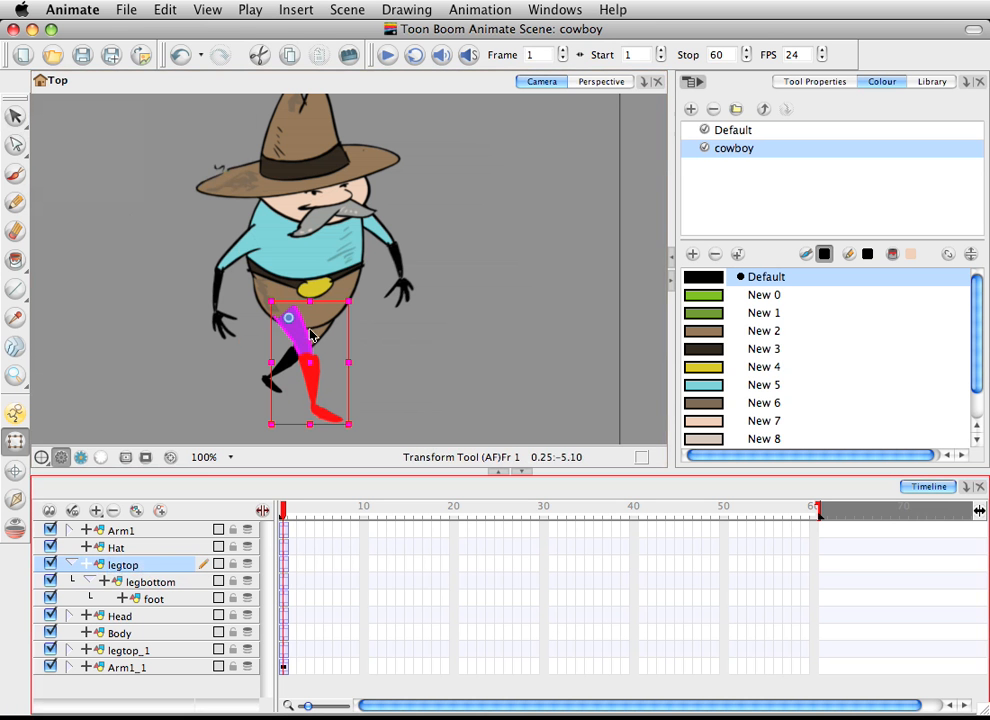
# - Reselect legtop on the character and look up the Arrange commands for changing its stacking order
pyautogui.click(242, 258)
pyautogui.click(290, 325)
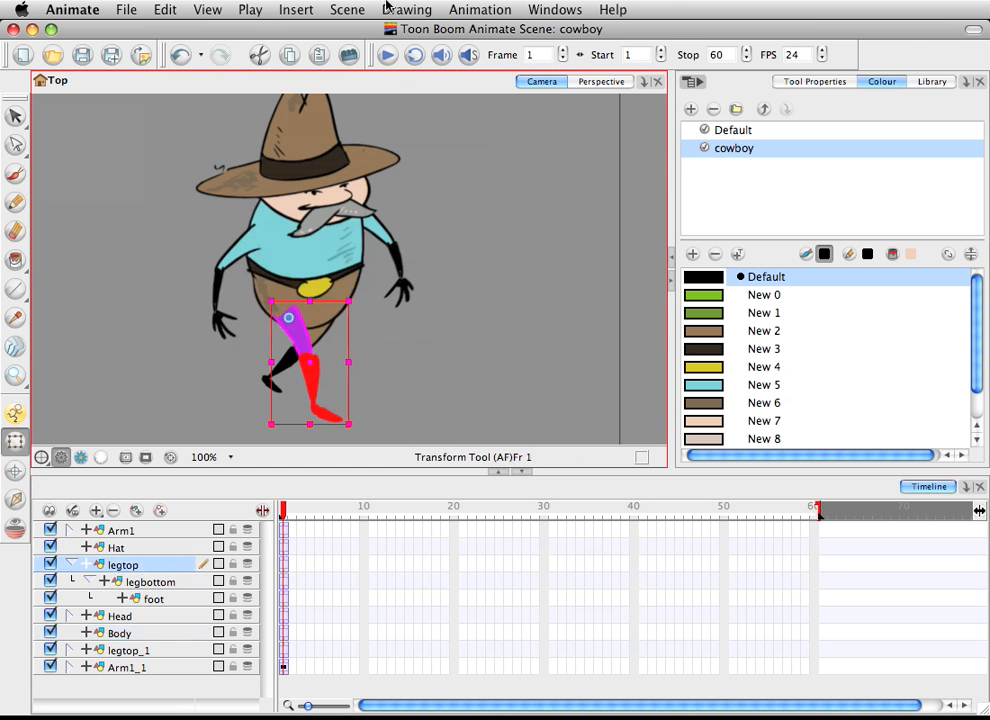
pyautogui.click(406, 9)
pyautogui.moveTo(466, 110)
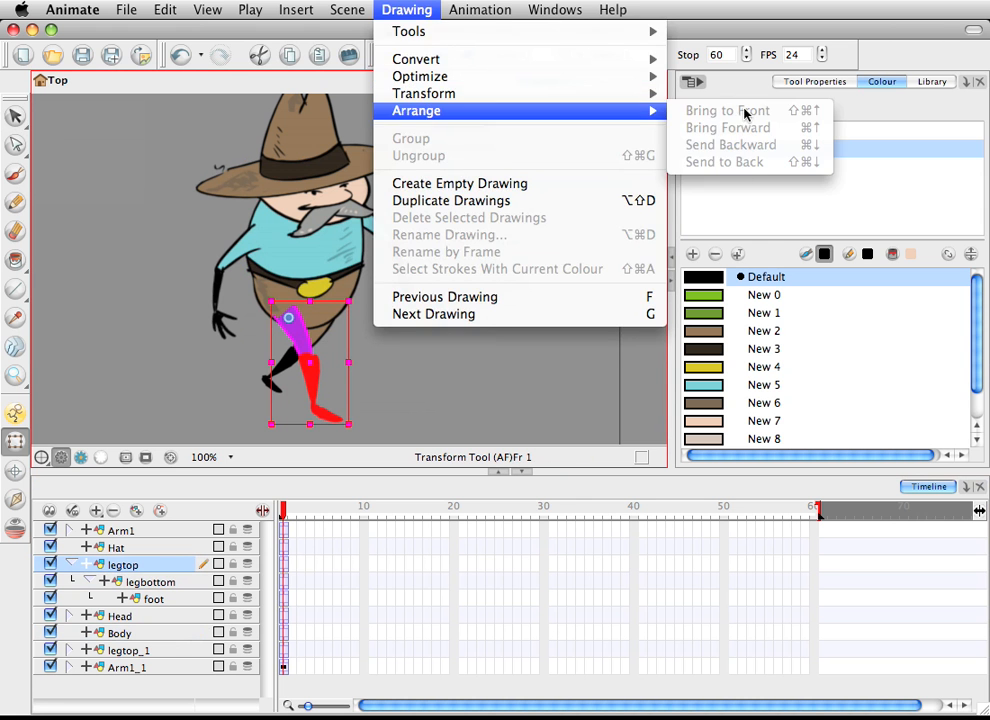
# - Examine the legtop, legbottom and foot pieces of the cowboy's front leg by selecting each one in the drawing
pyautogui.click(148, 199)
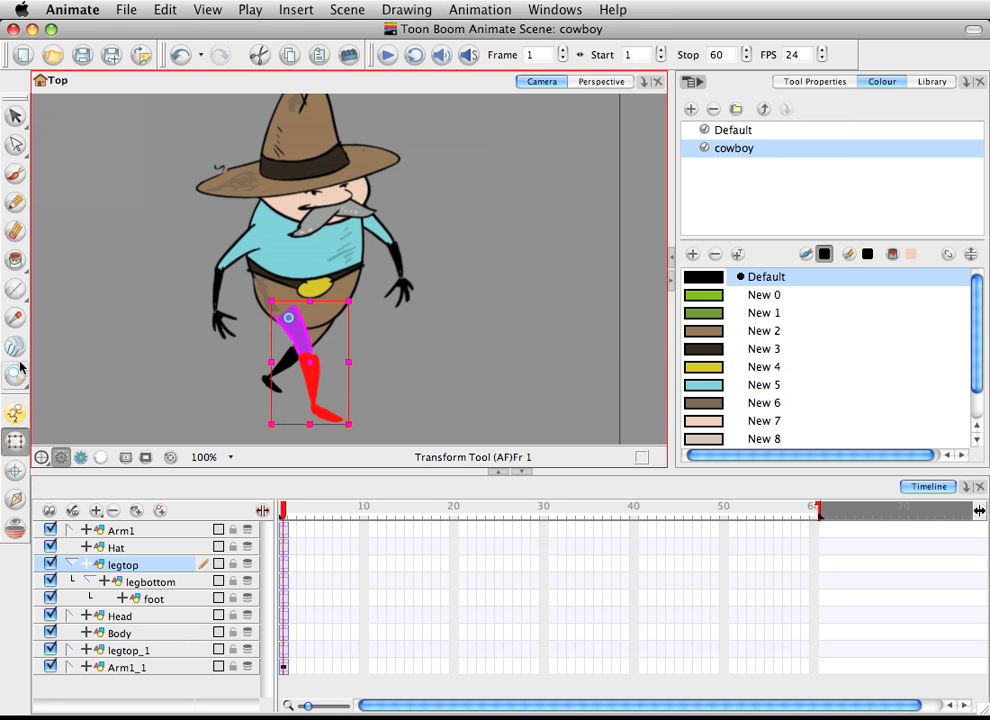
pyautogui.click(186, 393)
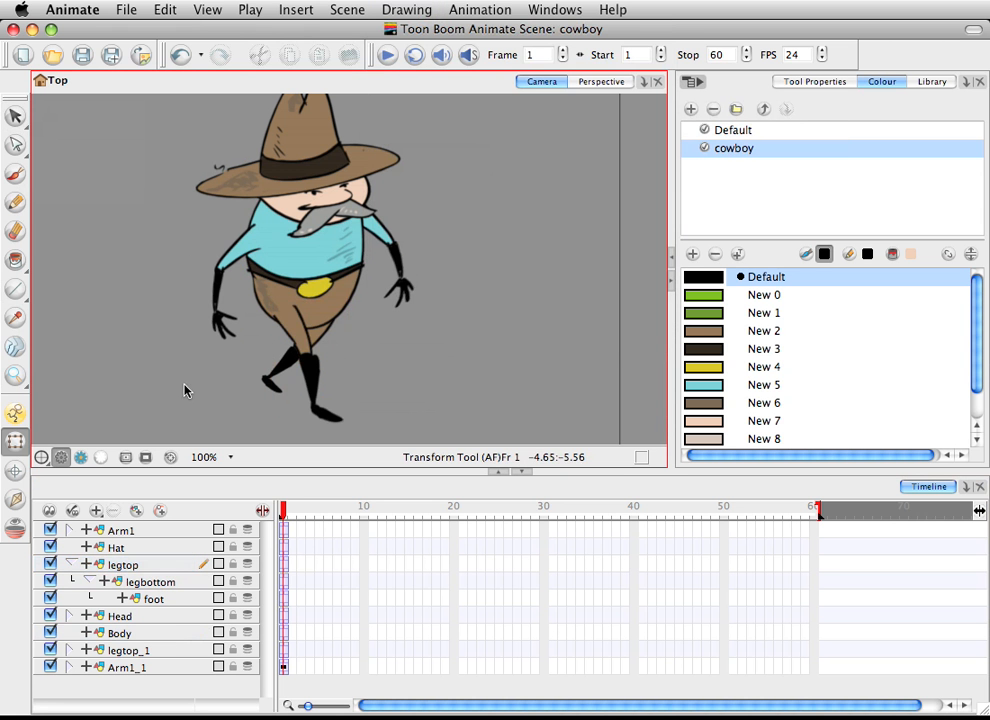
pyautogui.click(304, 338)
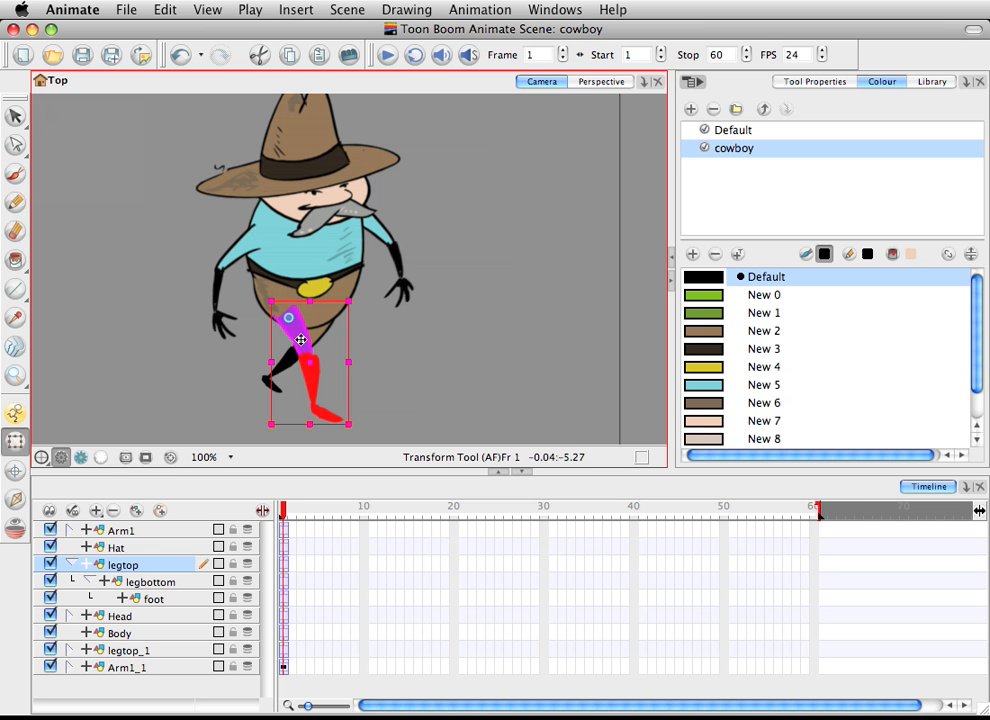
pyautogui.click(310, 380)
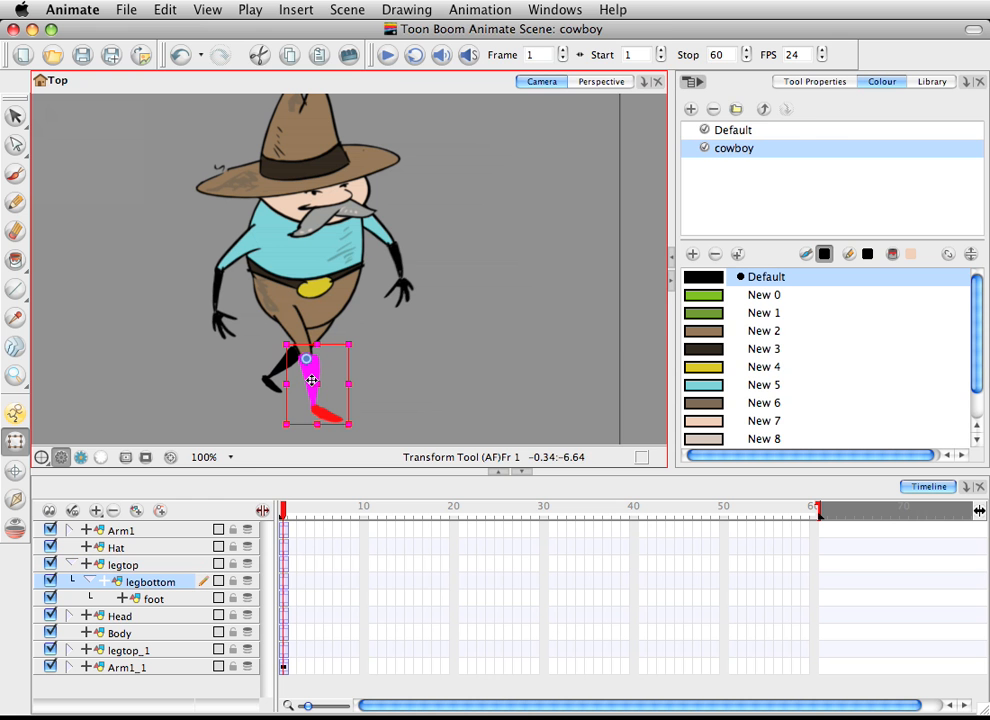
pyautogui.click(406, 9)
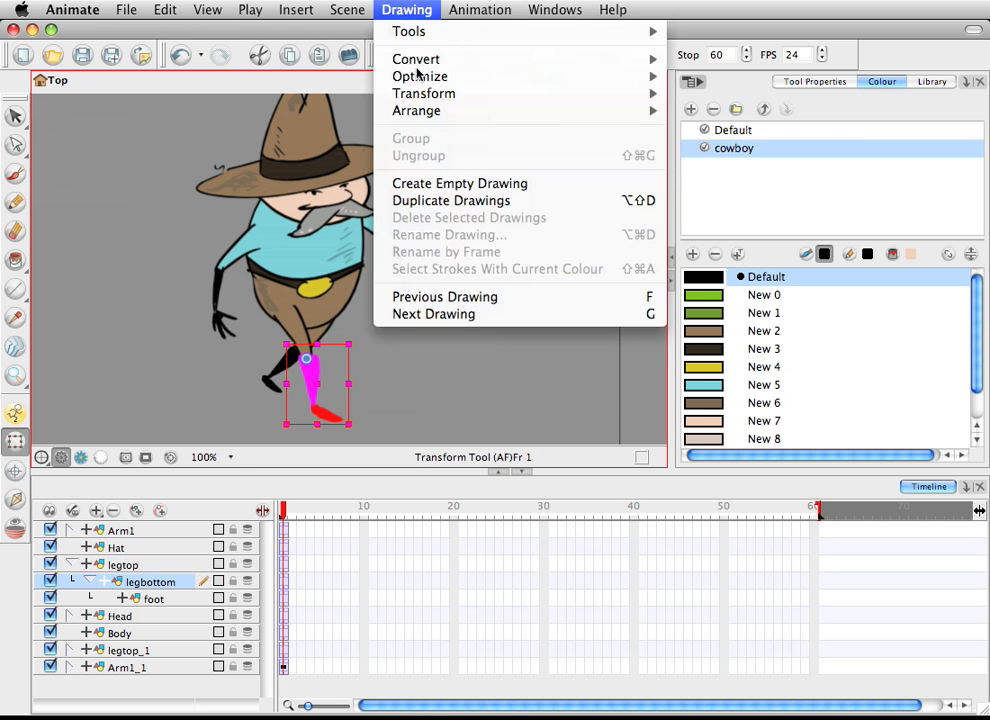
pyautogui.click(62, 171)
pyautogui.click(213, 244)
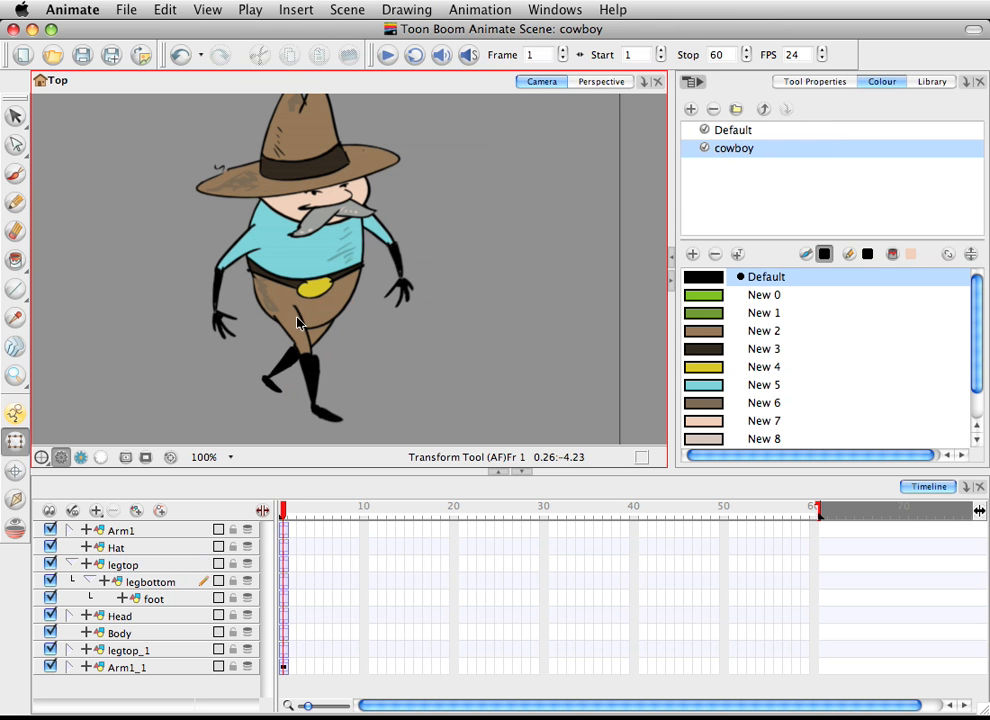
pyautogui.click(316, 380)
pyautogui.click(378, 405)
pyautogui.click(327, 414)
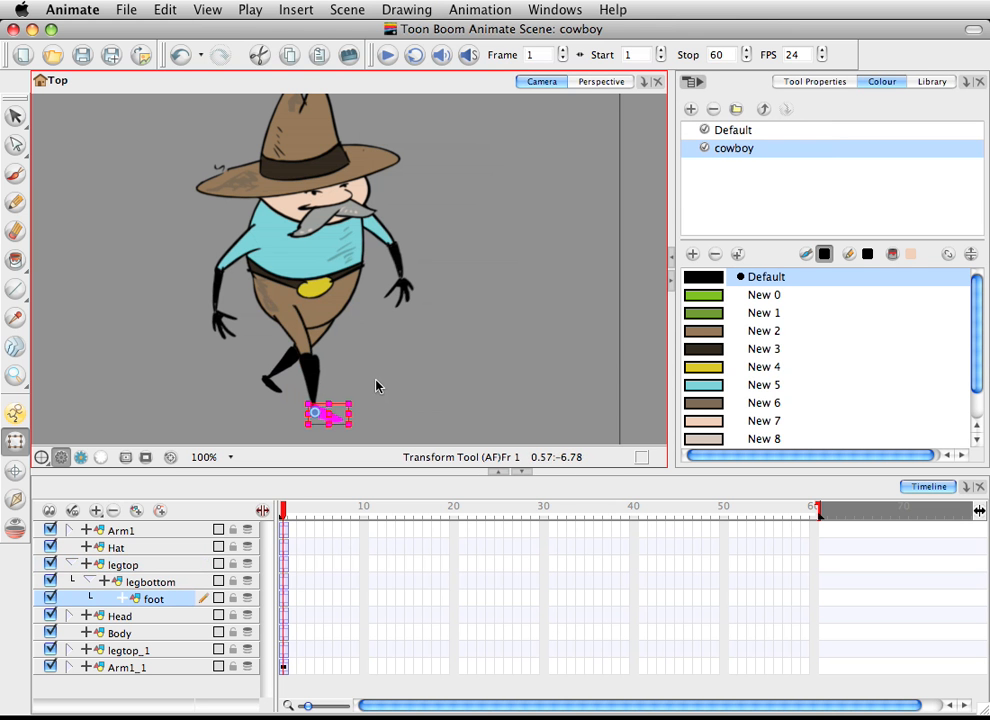
pyautogui.click(315, 378)
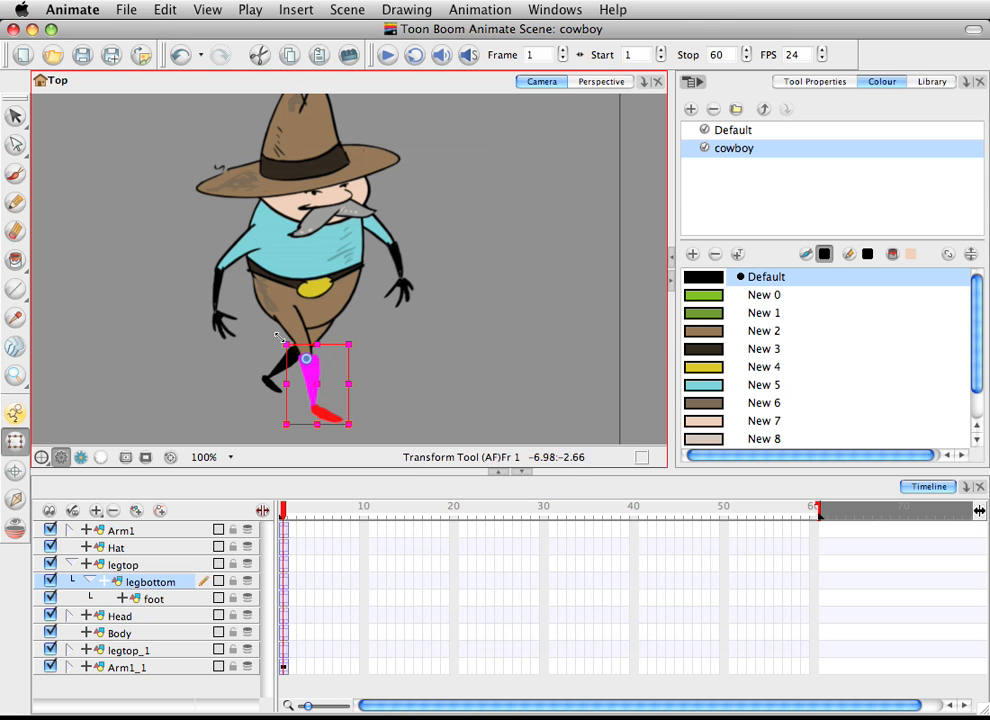
pyautogui.click(376, 386)
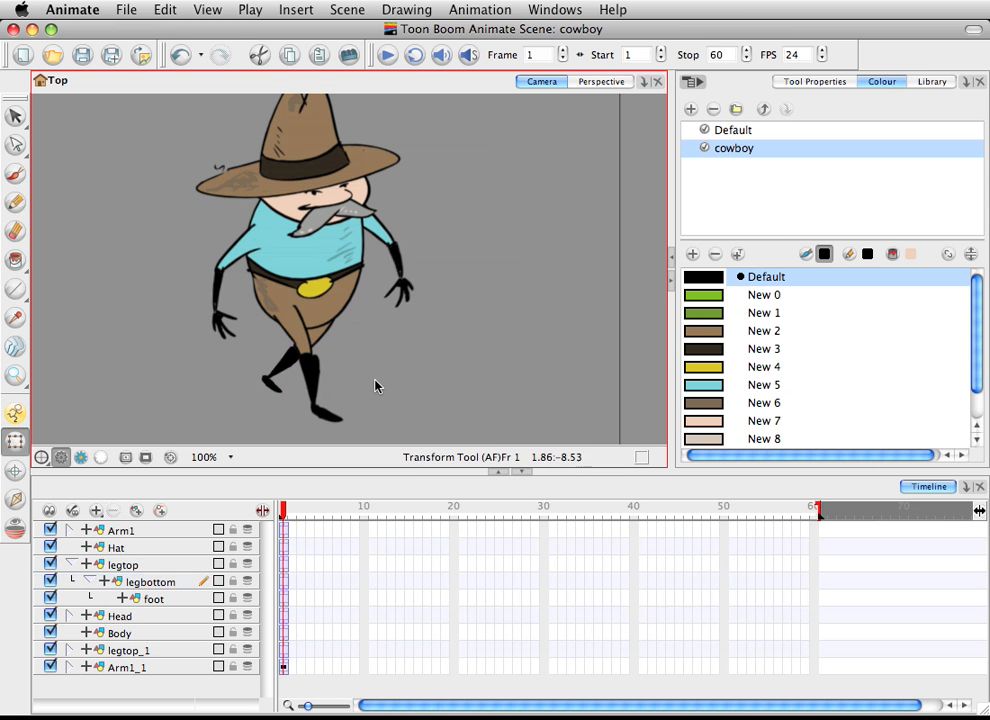
pyautogui.click(310, 372)
pyautogui.click(440, 371)
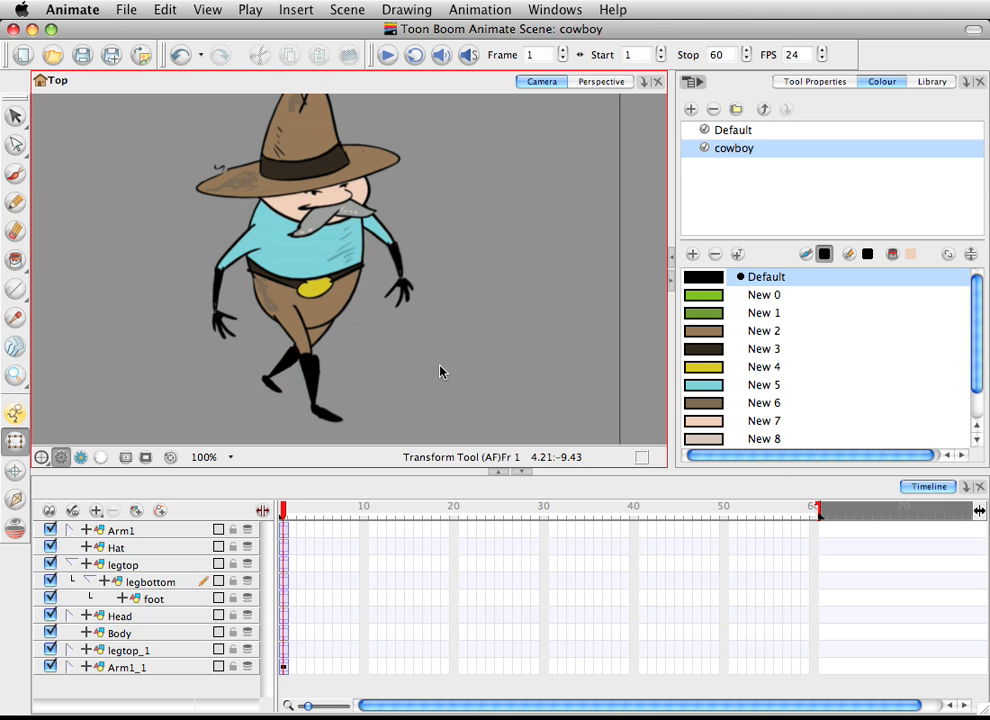
# - Inspect the cowboy from several angles in the Perspective view at 100% zoom and return to the Camera view
pyautogui.click(603, 82)
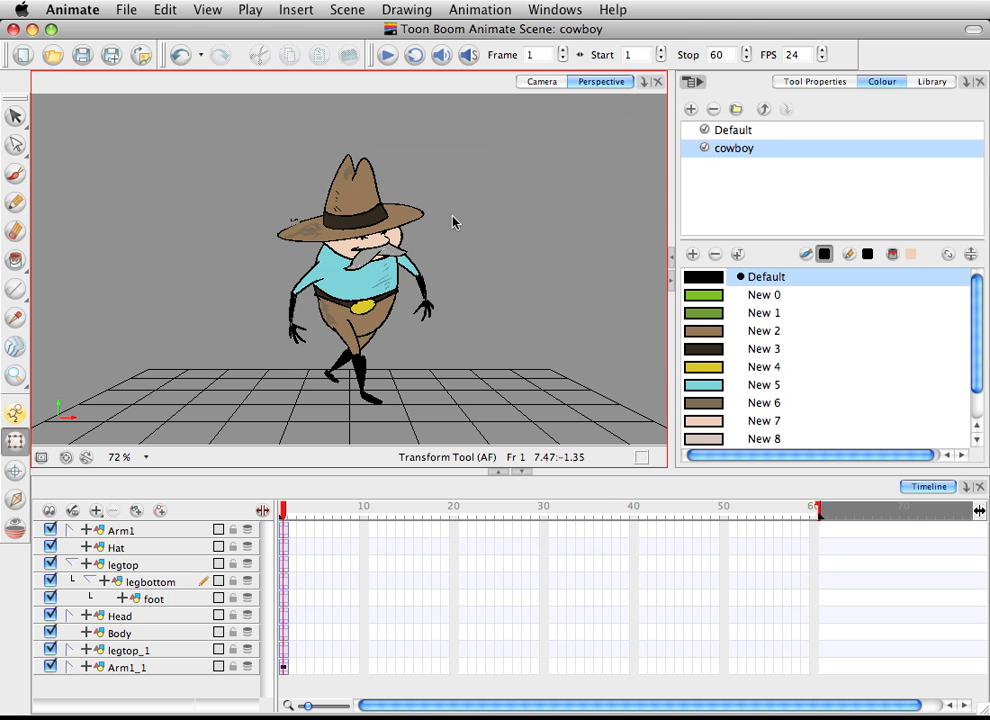
pyautogui.click(145, 457)
pyautogui.click(148, 494)
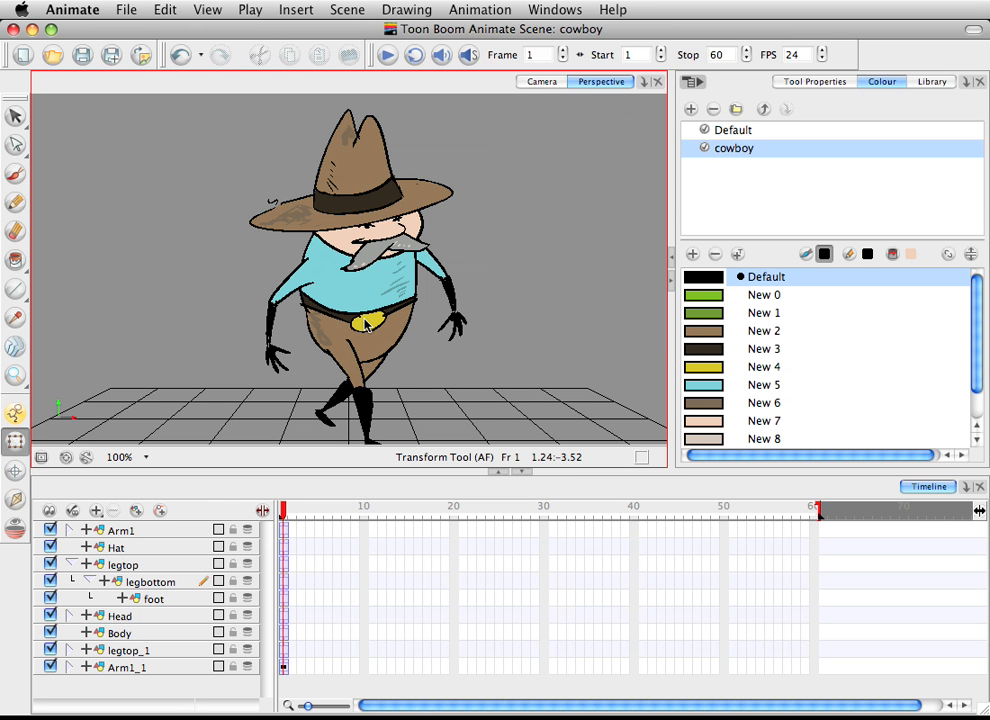
pyautogui.press('super+alt')
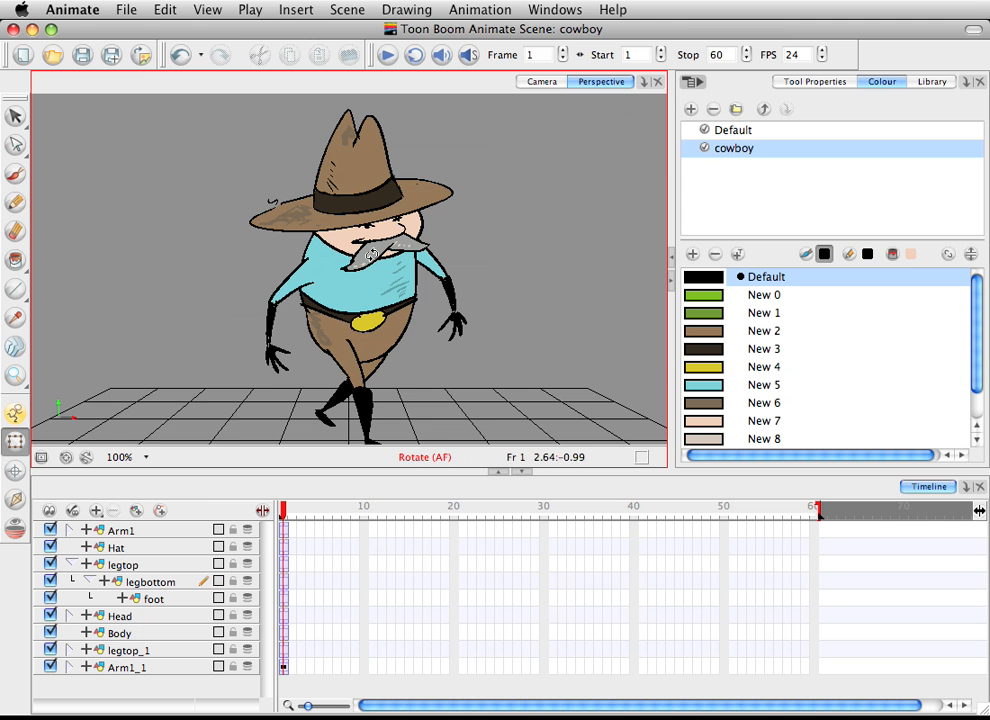
pyautogui.moveTo(361, 274); pyautogui.dragTo(346, 333)
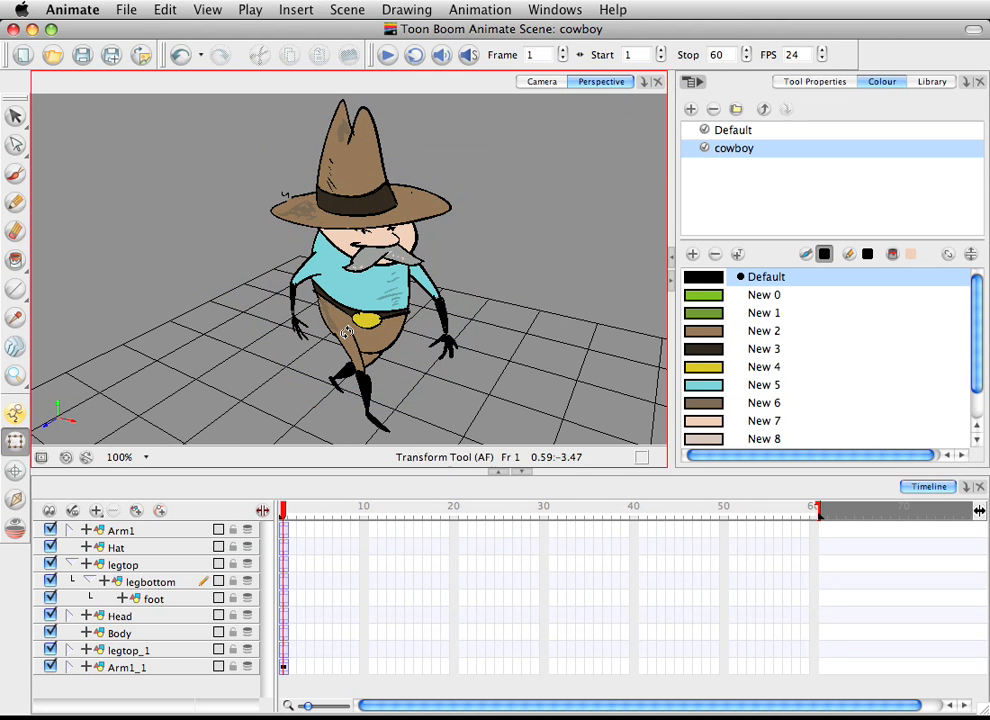
pyautogui.moveTo(264, 238); pyautogui.dragTo(395, 331)
pyautogui.moveTo(291, 308); pyautogui.dragTo(318, 307)
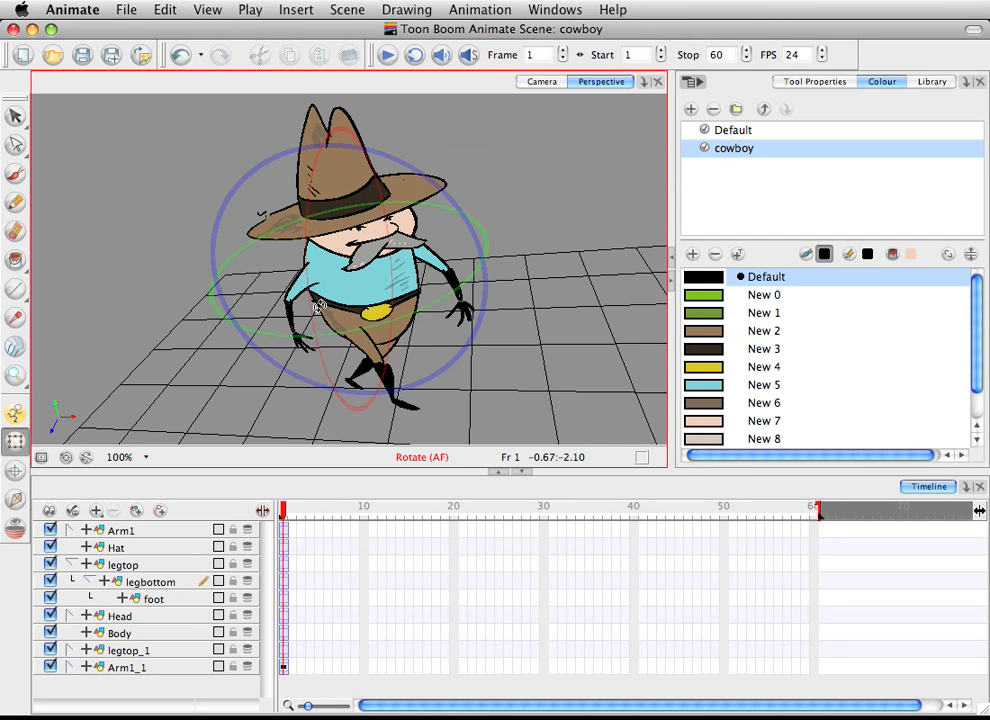
pyautogui.moveTo(318, 307)
pyautogui.mouseDown()
pyautogui.moveTo(320, 296)
pyautogui.moveTo(333, 310)
pyautogui.mouseUp()
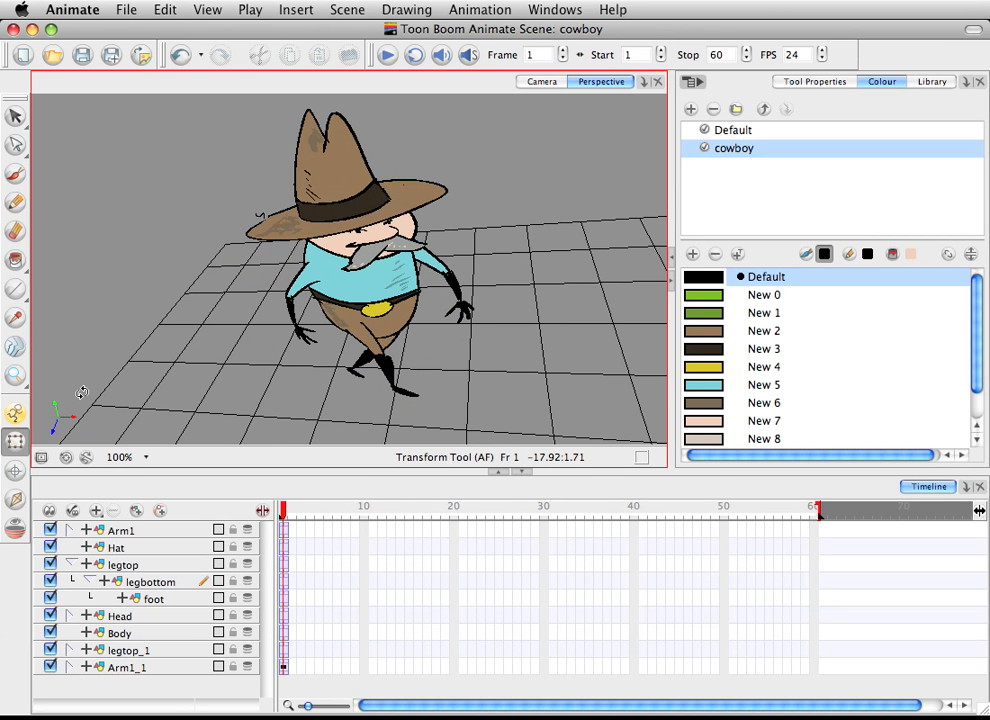
pyautogui.moveTo(183, 246); pyautogui.dragTo(291, 308)
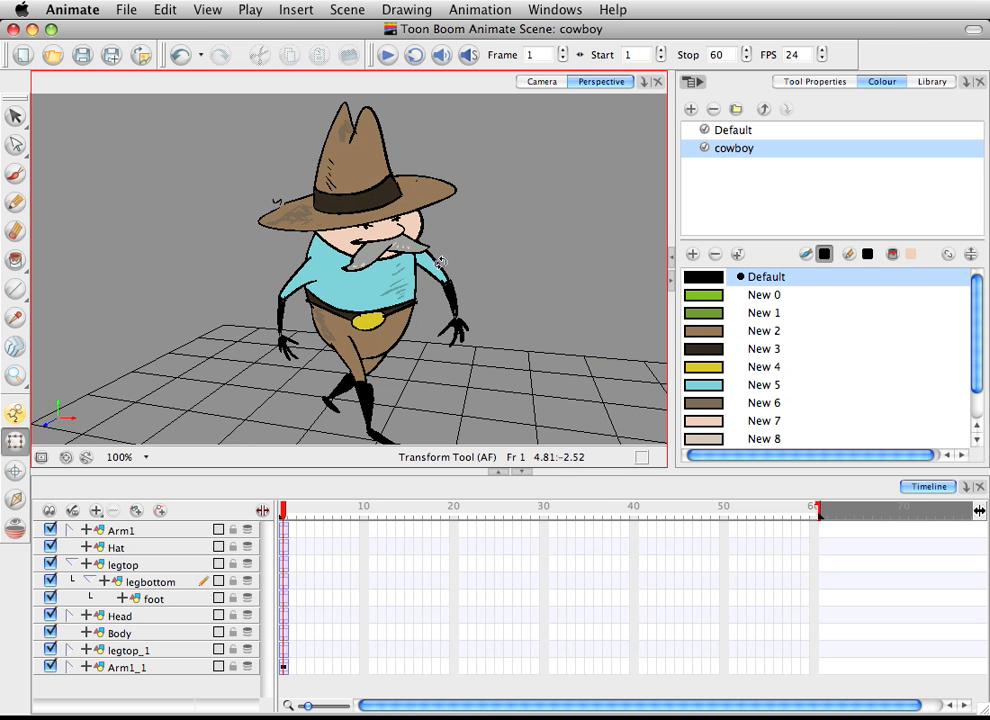
pyautogui.moveTo(289, 268); pyautogui.dragTo(300, 245)
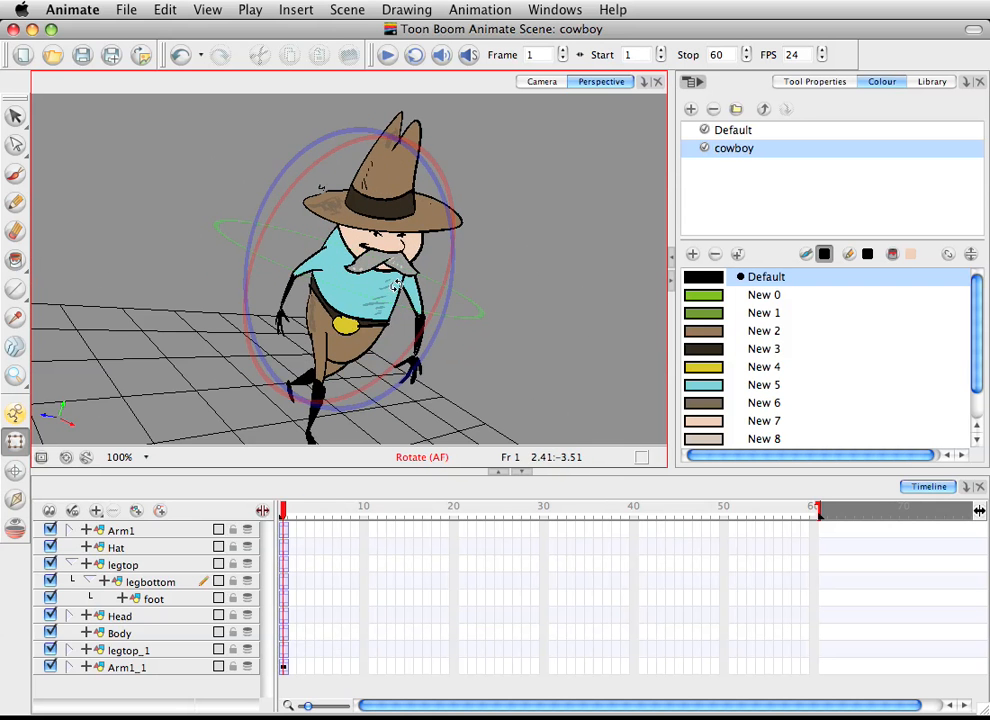
pyautogui.moveTo(392, 252); pyautogui.dragTo(412, 266)
pyautogui.click(533, 86)
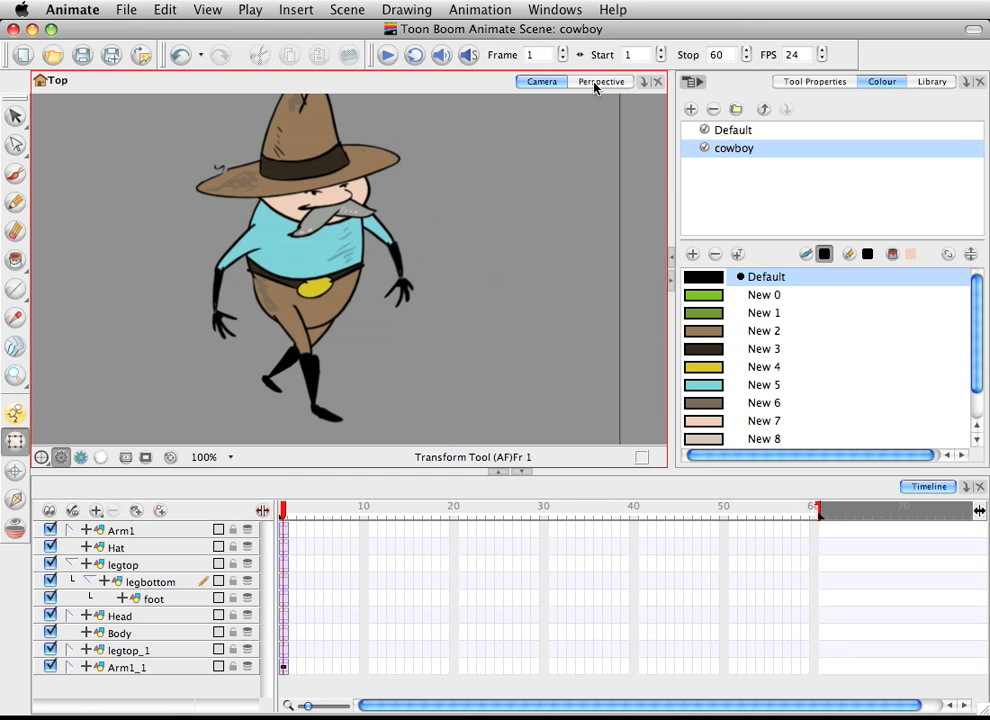
pyautogui.click(644, 81)
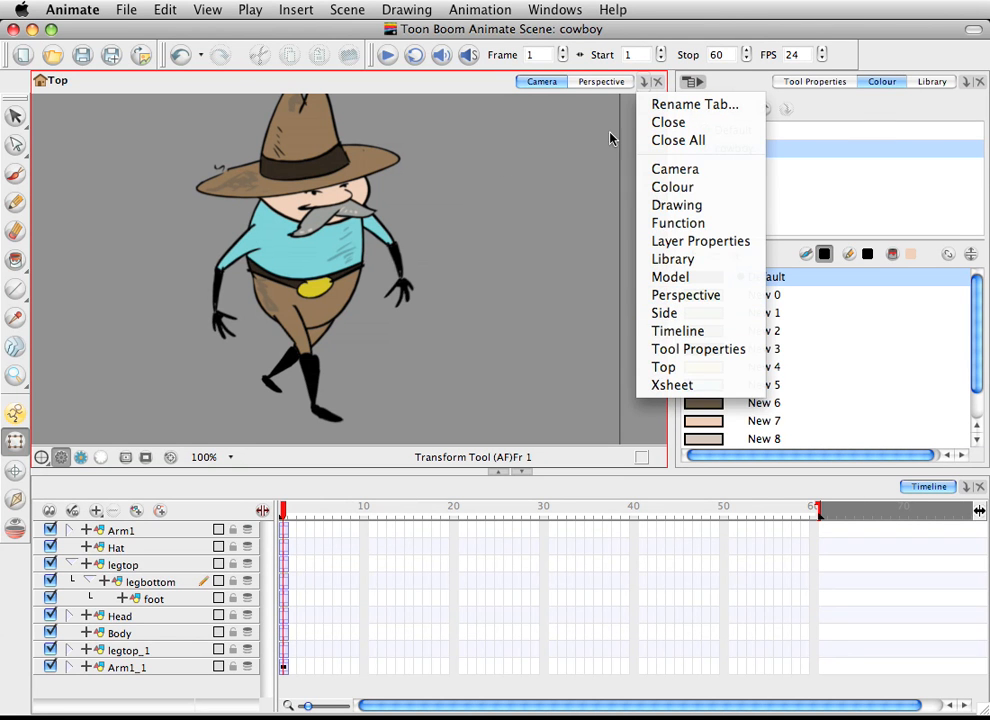
pyautogui.click(466, 155)
pyautogui.click(966, 82)
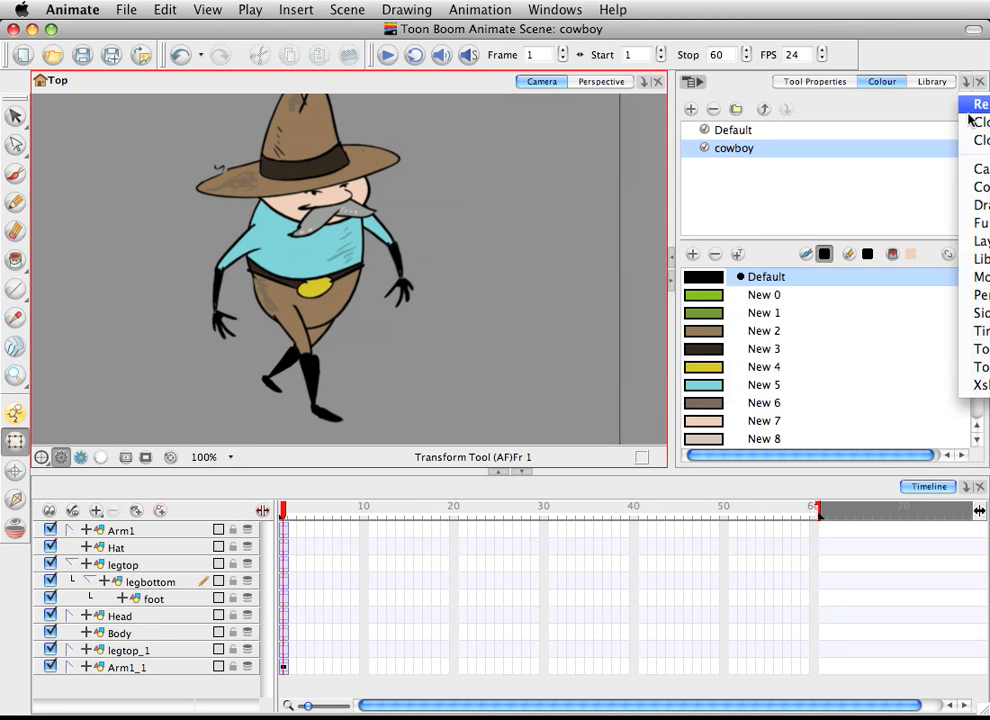
pyautogui.click(358, 300)
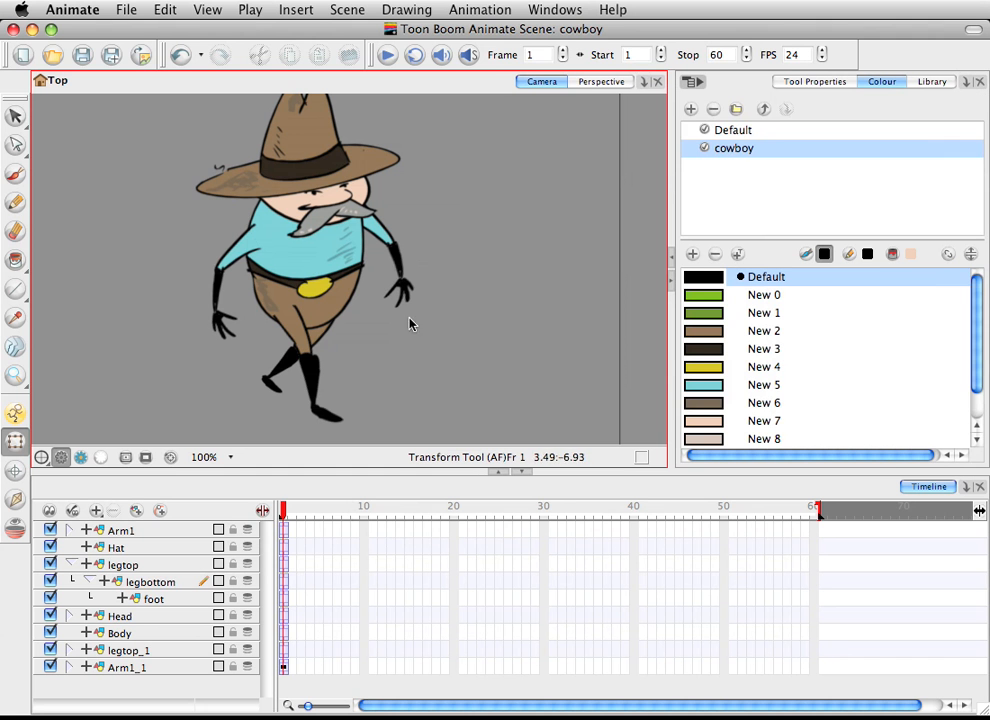
# - Check the z-axis position in the layer properties of the front leg's legbottom layer and put the properties window away
pyautogui.click(307, 366)
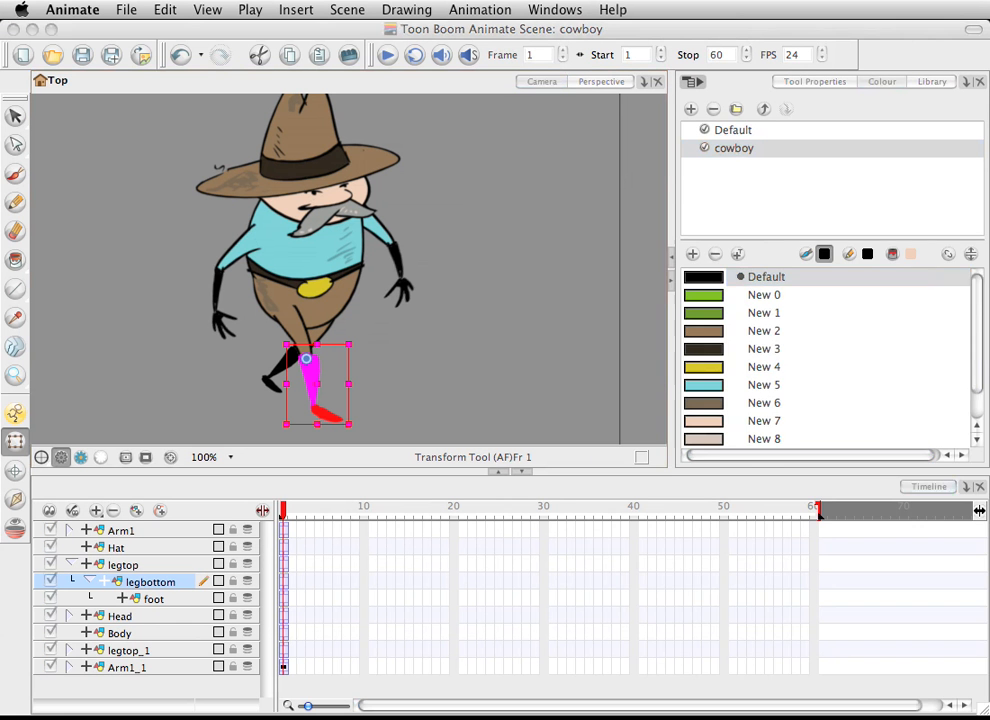
pyautogui.moveTo(985, 330); pyautogui.dragTo(678, 194)
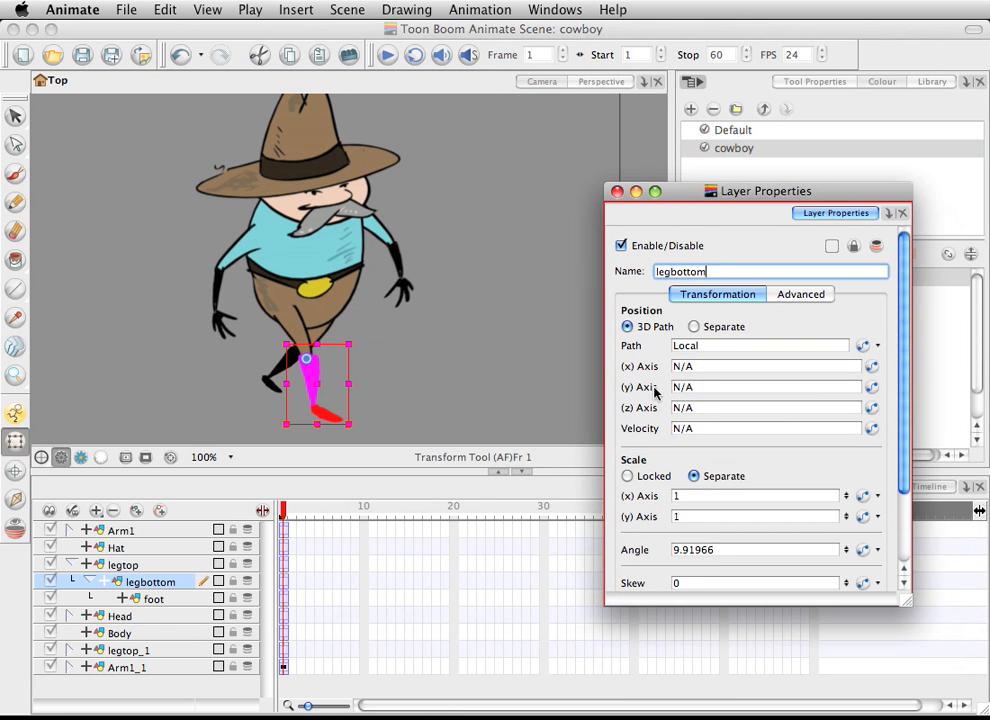
pyautogui.click(707, 407)
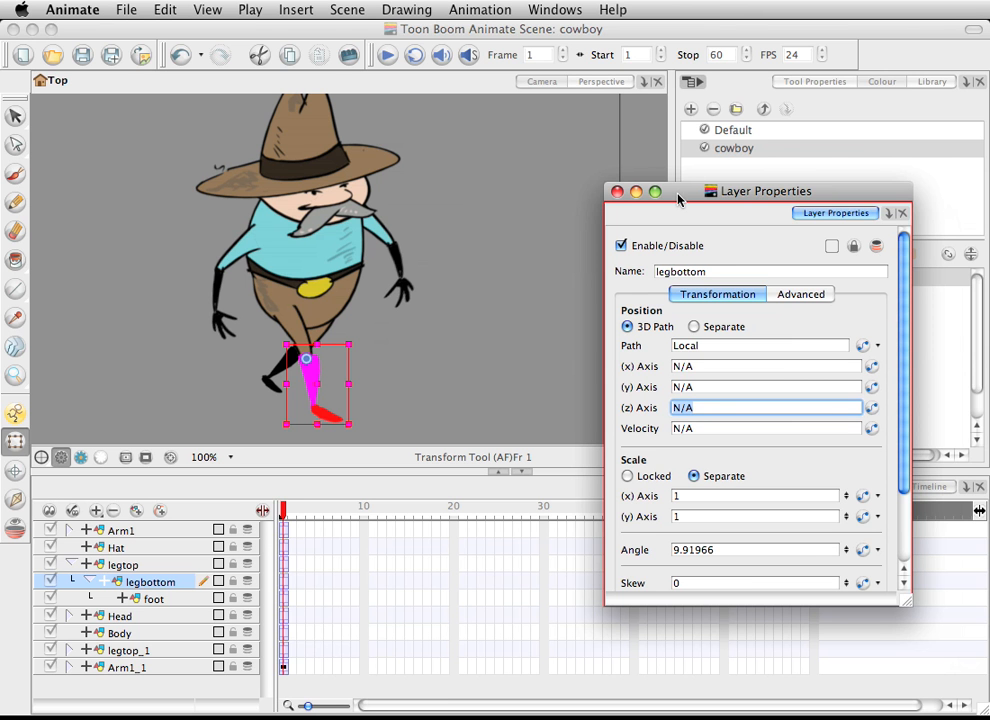
pyautogui.moveTo(678, 199); pyautogui.dragTo(989, 200)
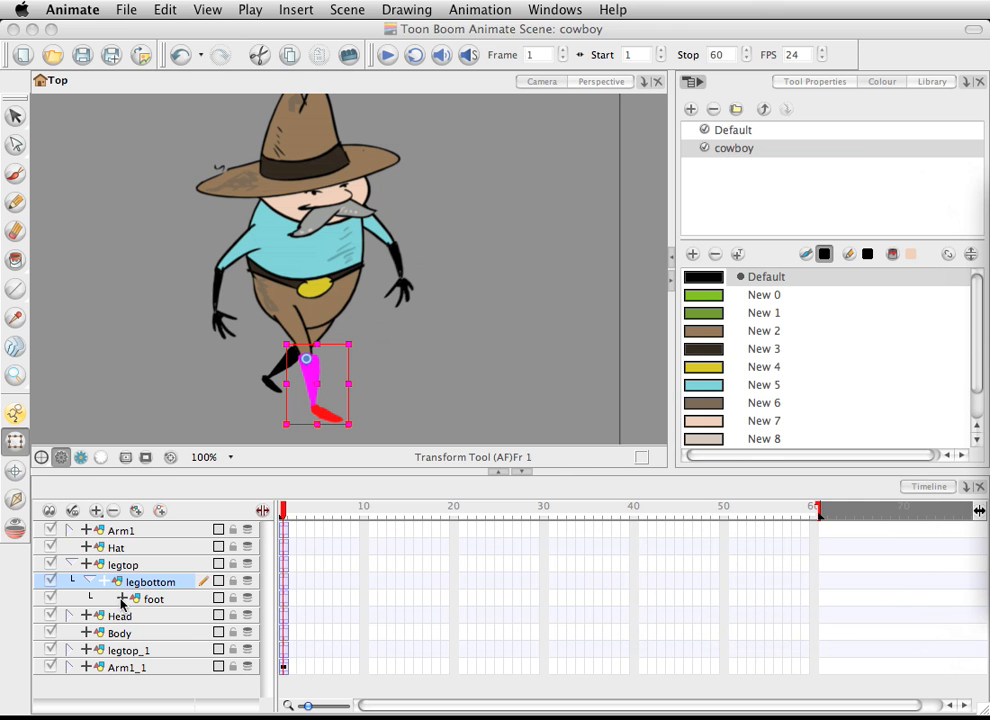
# - Insert keyframes at frame 1 on all layers from Arm1 down to legtop_1
pyautogui.moveTo(284, 649); pyautogui.dragTo(287, 496)
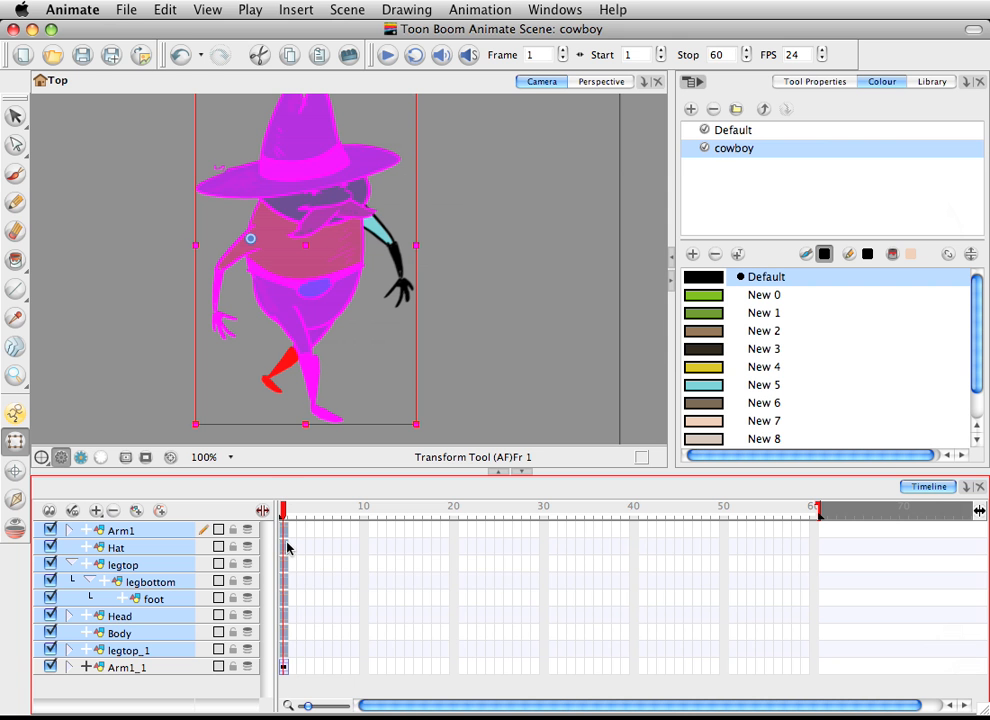
pyautogui.rightClick(284, 539)
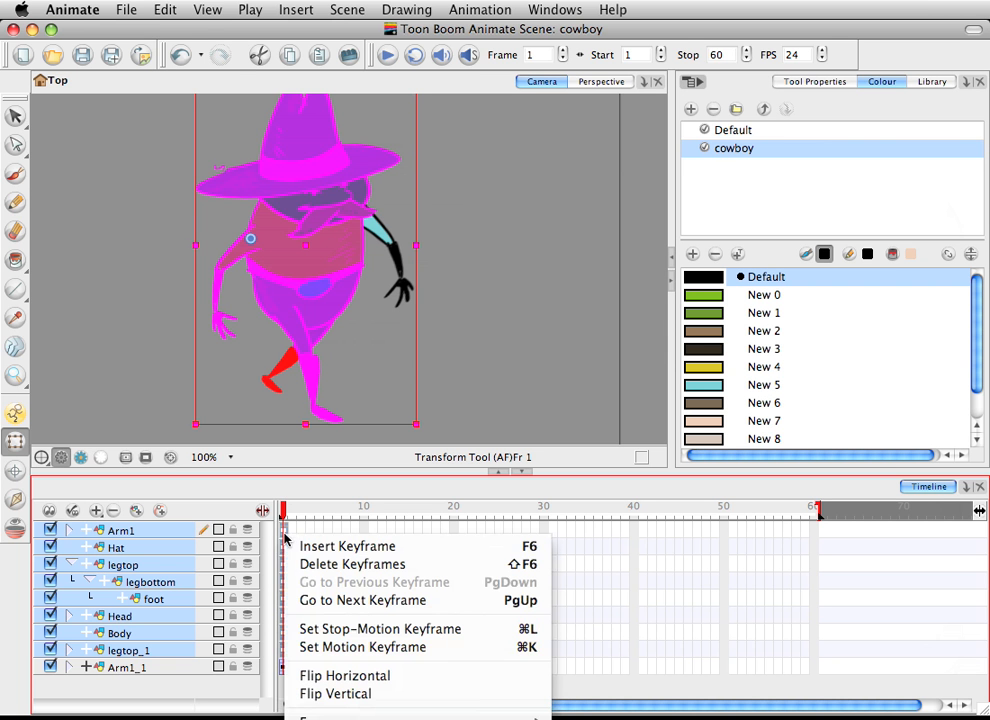
pyautogui.click(404, 377)
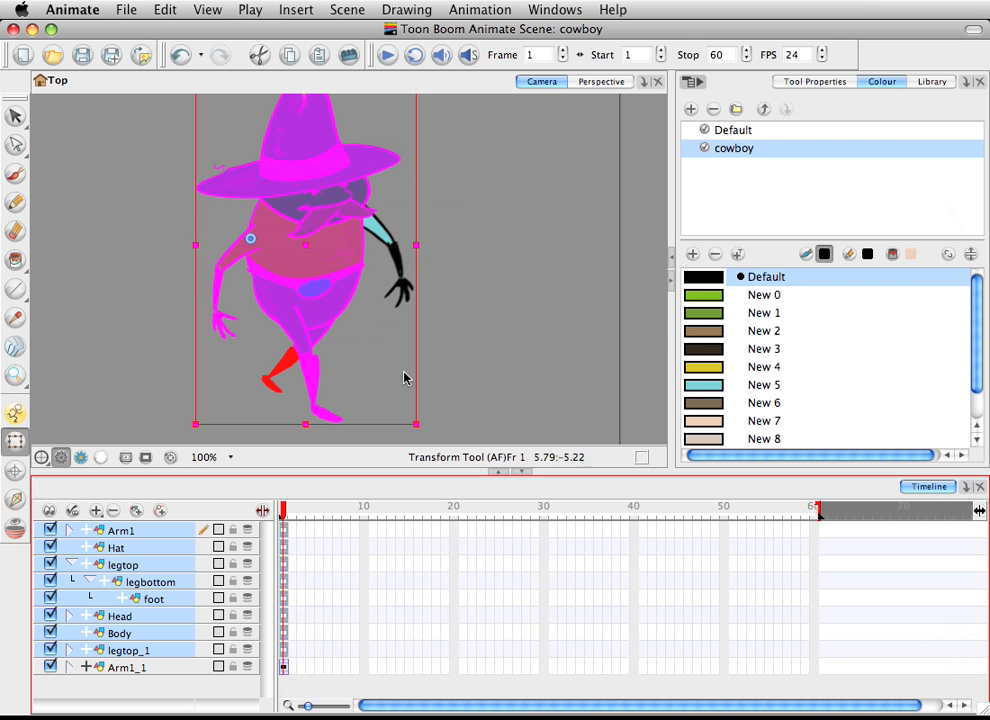
pyautogui.click(533, 325)
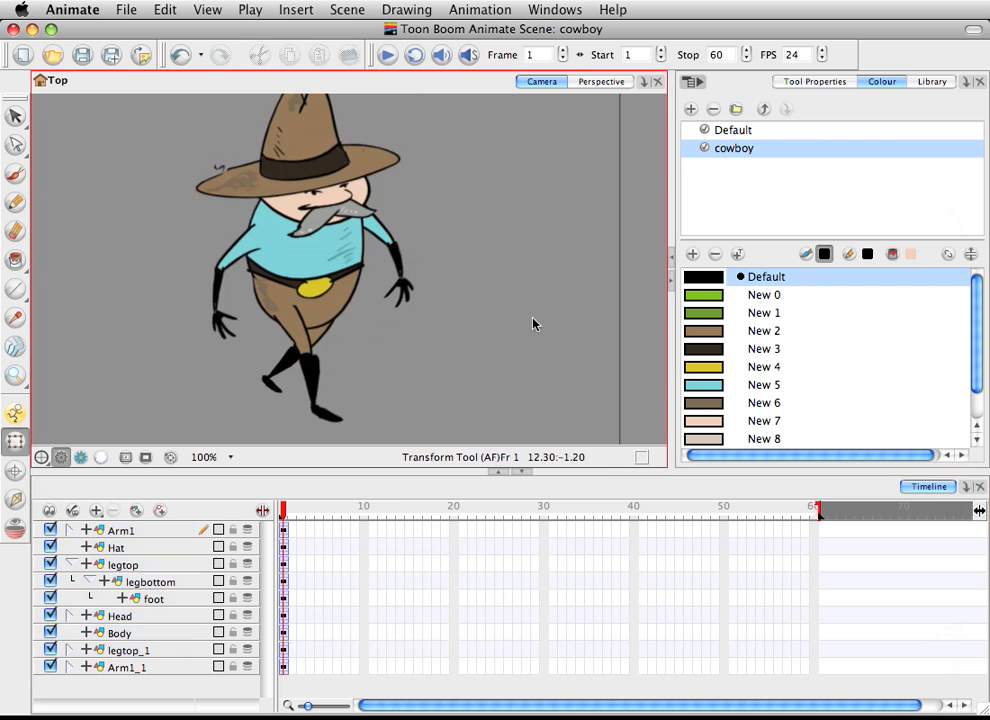
# - Inspect the keyframed z-axis position of the legbottom layer in its layer properties
pyautogui.click(308, 381)
pyautogui.hotkey('shift', 'e')
pyautogui.moveTo(725, 210); pyautogui.dragTo(624, 184)
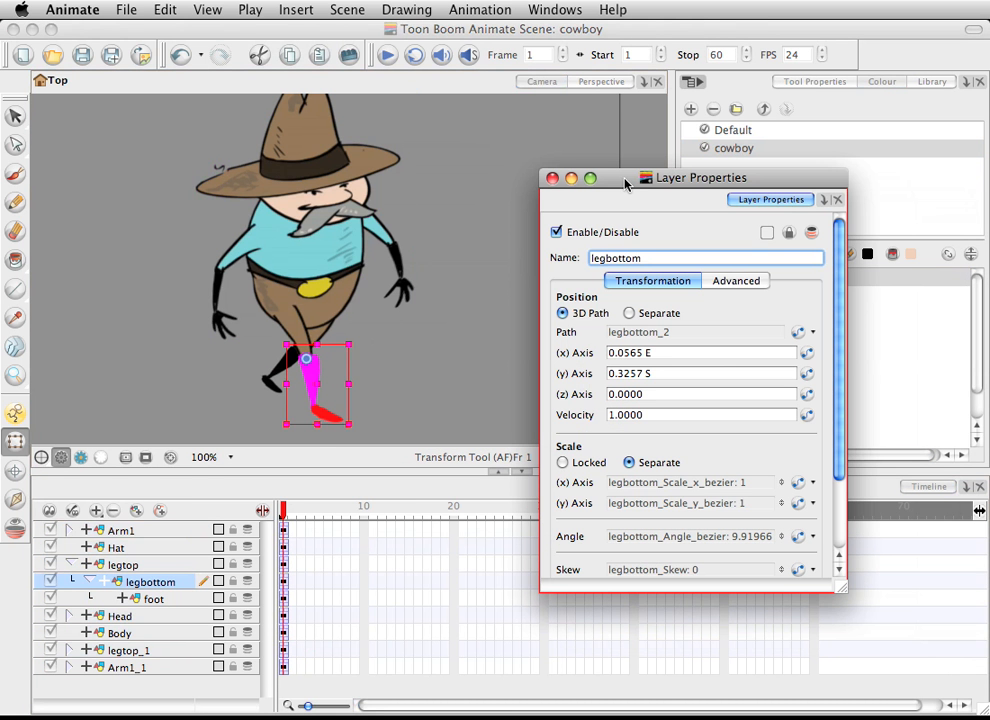
pyautogui.click(635, 394)
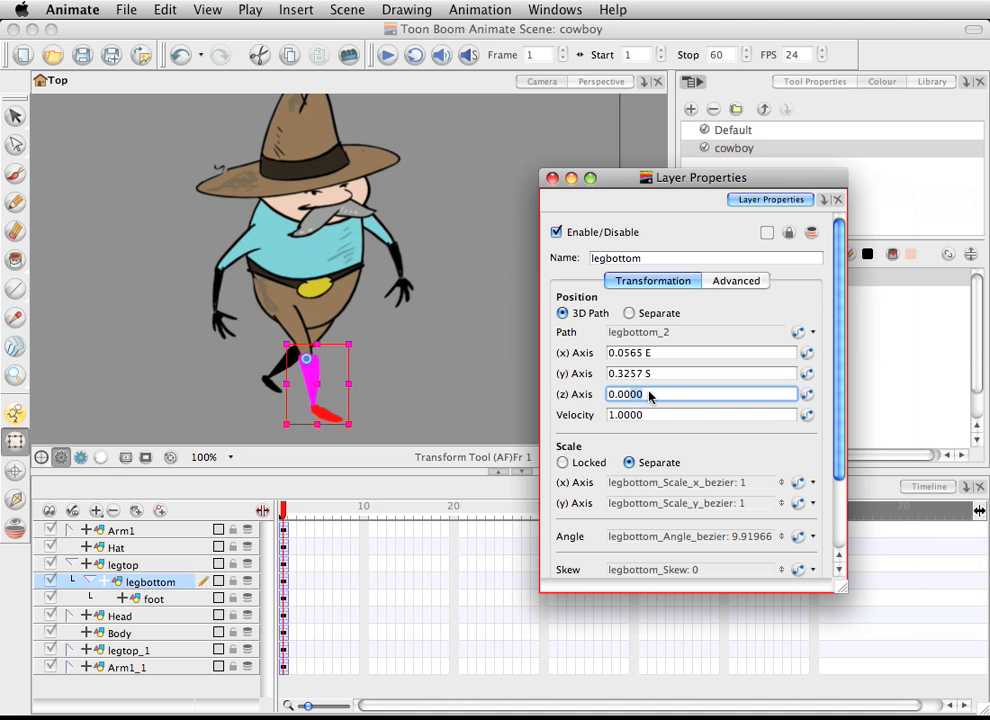
pyautogui.moveTo(624, 180); pyautogui.dragTo(989, 232)
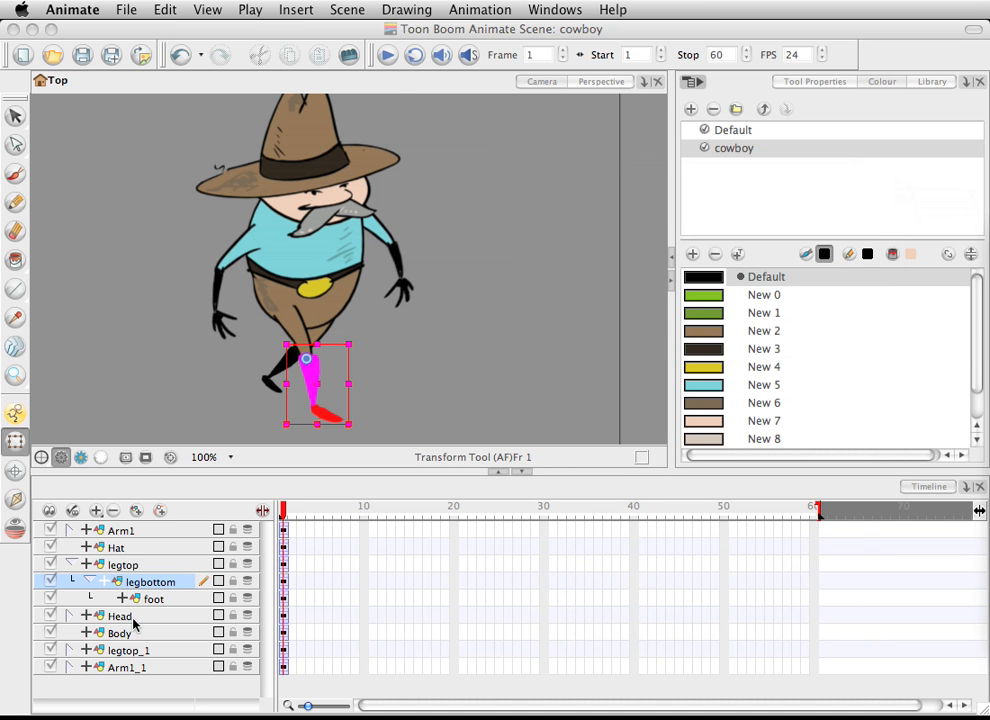
pyautogui.click(400, 9)
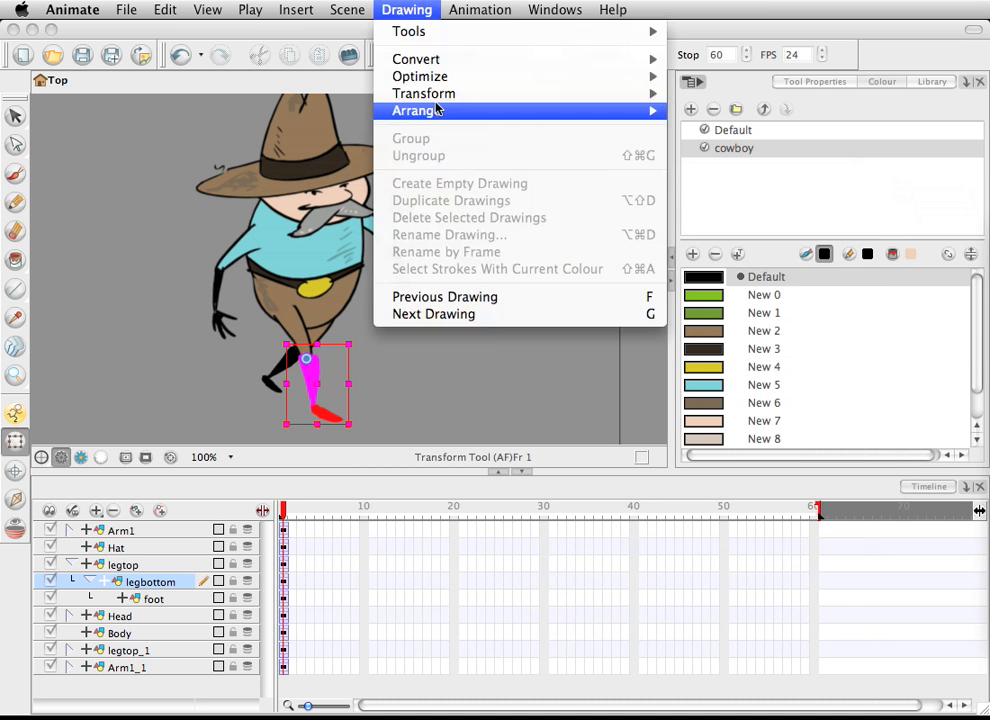
pyautogui.moveTo(447, 110)
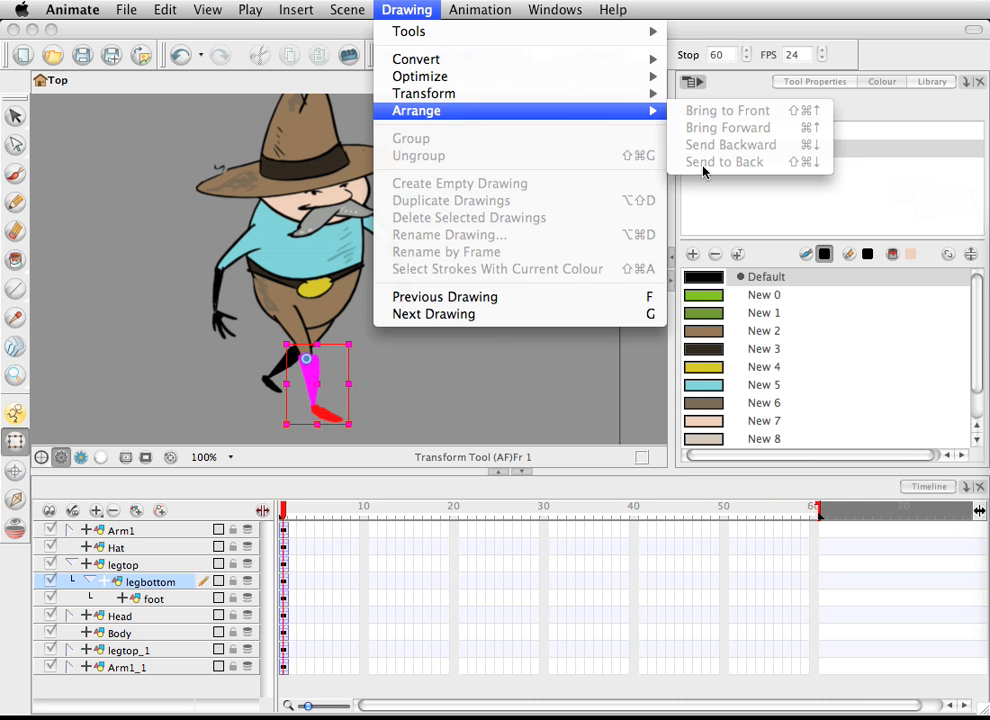
pyautogui.click(434, 7)
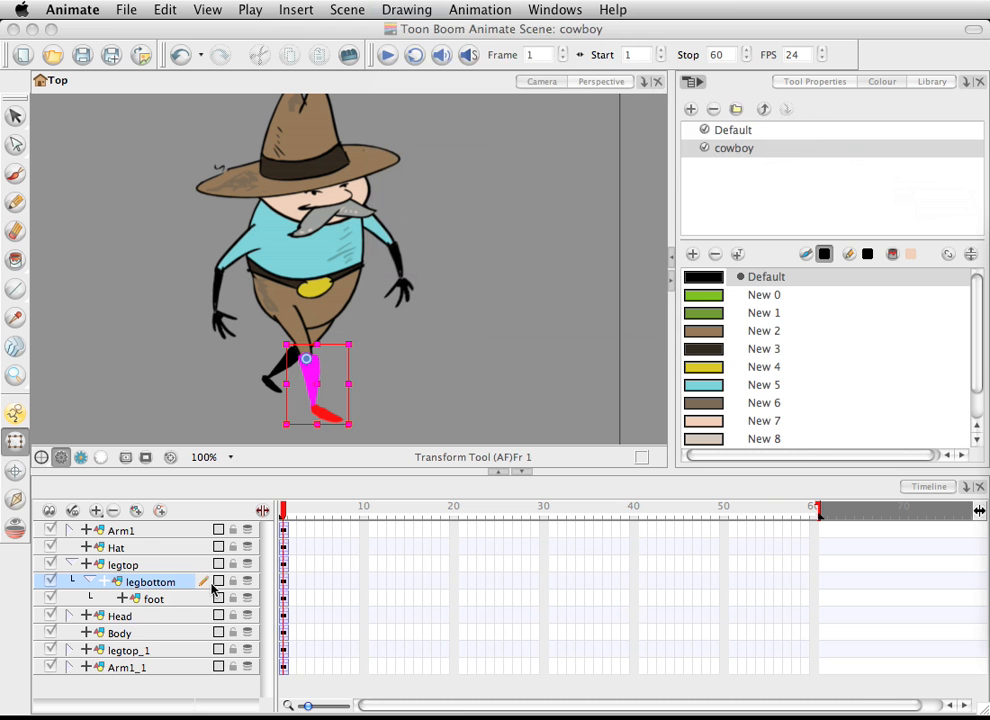
# - Expand the legbottom layer's parameters in the timeline and widen the layer list to show their full names
pyautogui.click(104, 582)
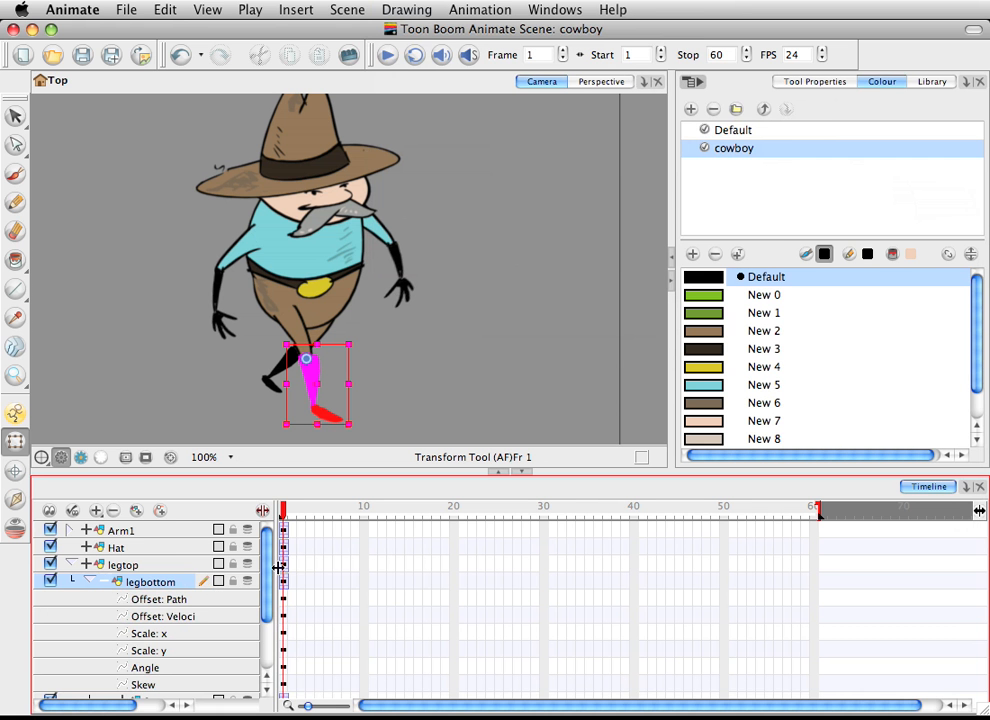
pyautogui.moveTo(271, 566); pyautogui.dragTo(276, 595)
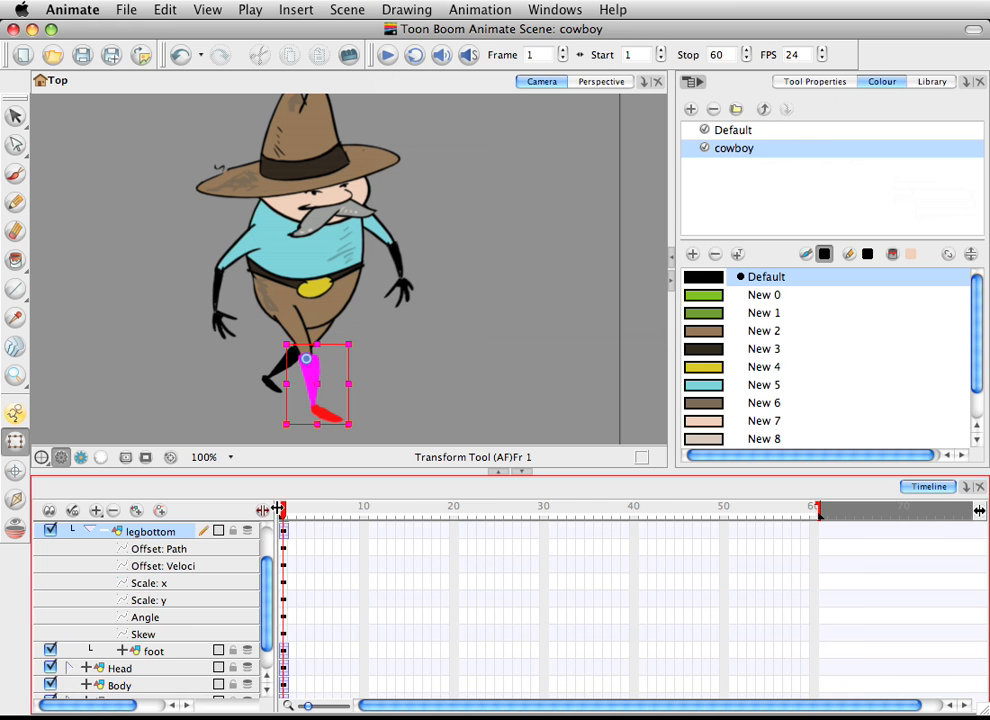
pyautogui.moveTo(277, 509); pyautogui.dragTo(402, 510)
pyautogui.moveTo(391, 570)
pyautogui.mouseDown()
pyautogui.moveTo(391, 555)
pyautogui.moveTo(392, 564)
pyautogui.mouseUp()
# - Check the legbottom layer's position axes in its layer properties and put the properties window away
pyautogui.doubleClick(150, 559)
pyautogui.moveTo(700, 197); pyautogui.dragTo(831, 264)
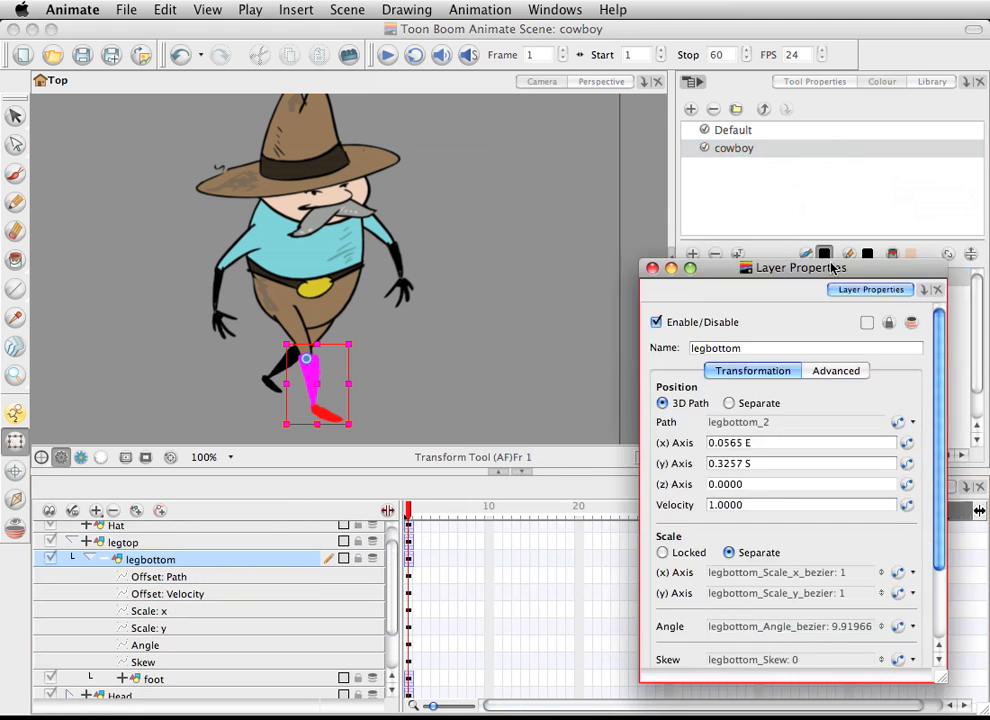
pyautogui.click(652, 268)
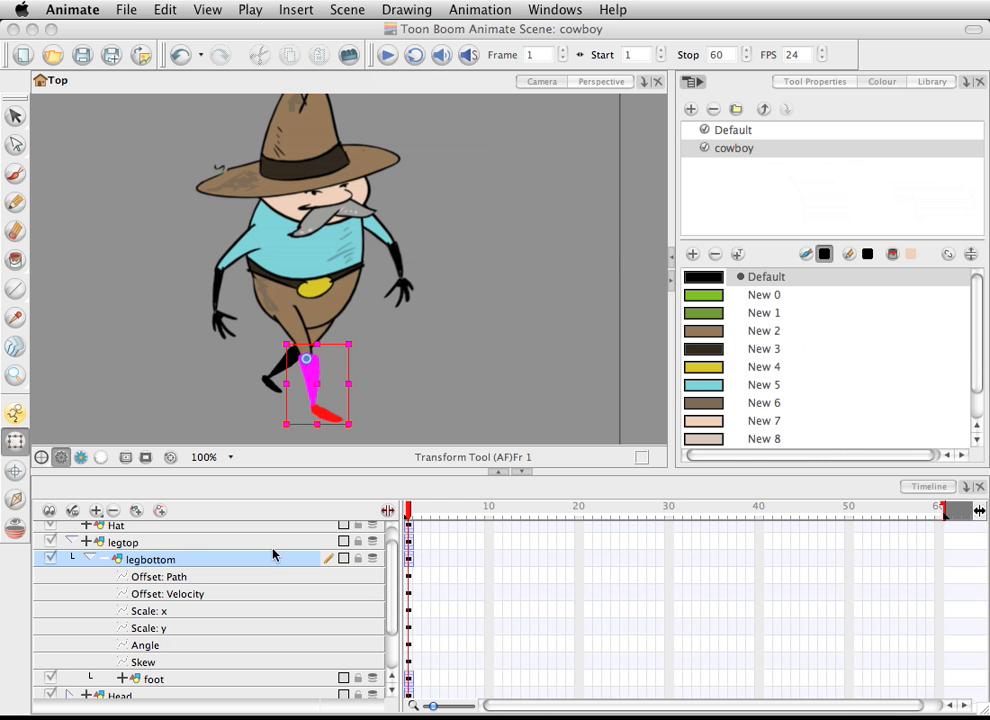
# - Show the layers' parameter values in the timeline and set legbottom's path offset on z to 0.001 F at frame 1
pyautogui.click(389, 511)
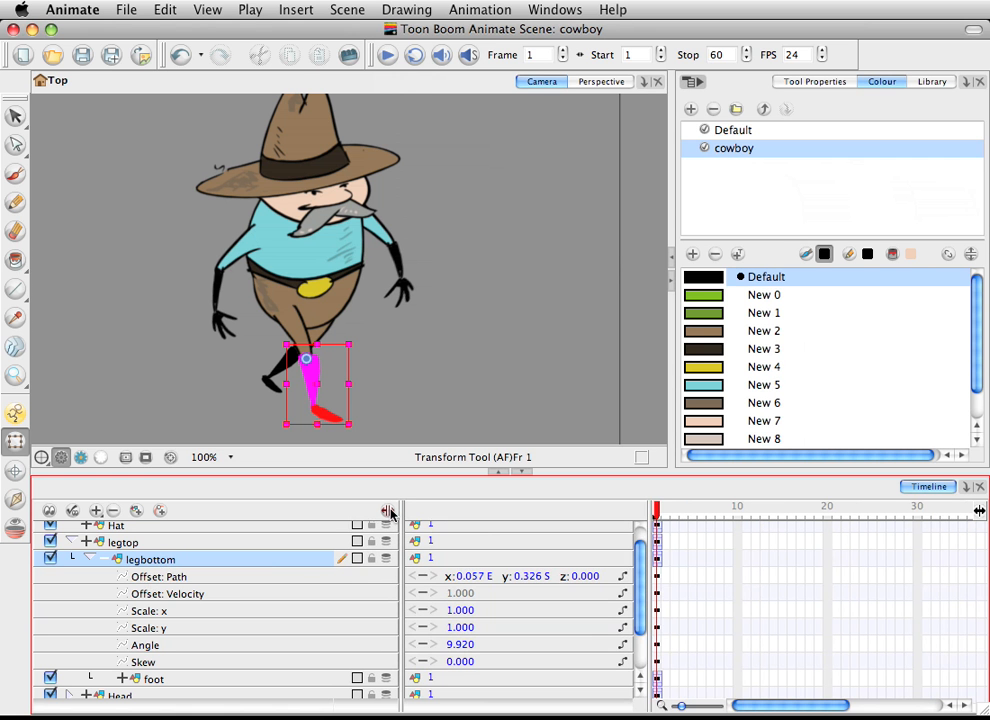
pyautogui.click(389, 511)
pyautogui.click(389, 512)
pyautogui.click(595, 578)
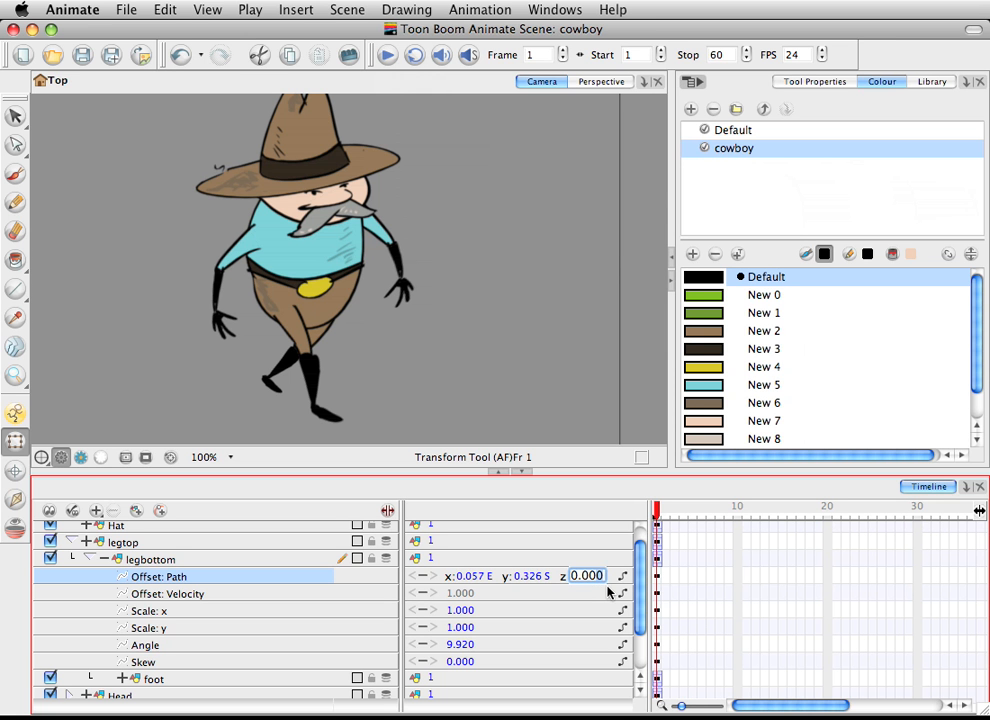
pyautogui.press('BackSpace')
pyautogui.write('1')
pyautogui.press('Return')
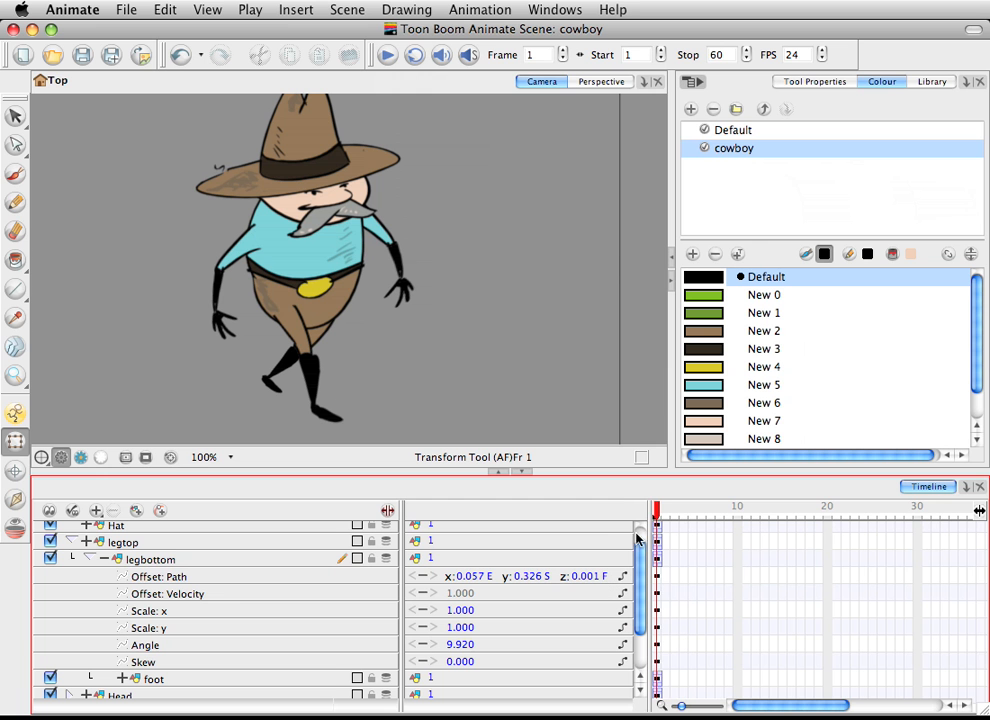
# - Set legbottom's path offset on z to 0.001 B at frame 1 and collapse the layer's parameters
pyautogui.moveTo(649, 512); pyautogui.dragTo(669, 512)
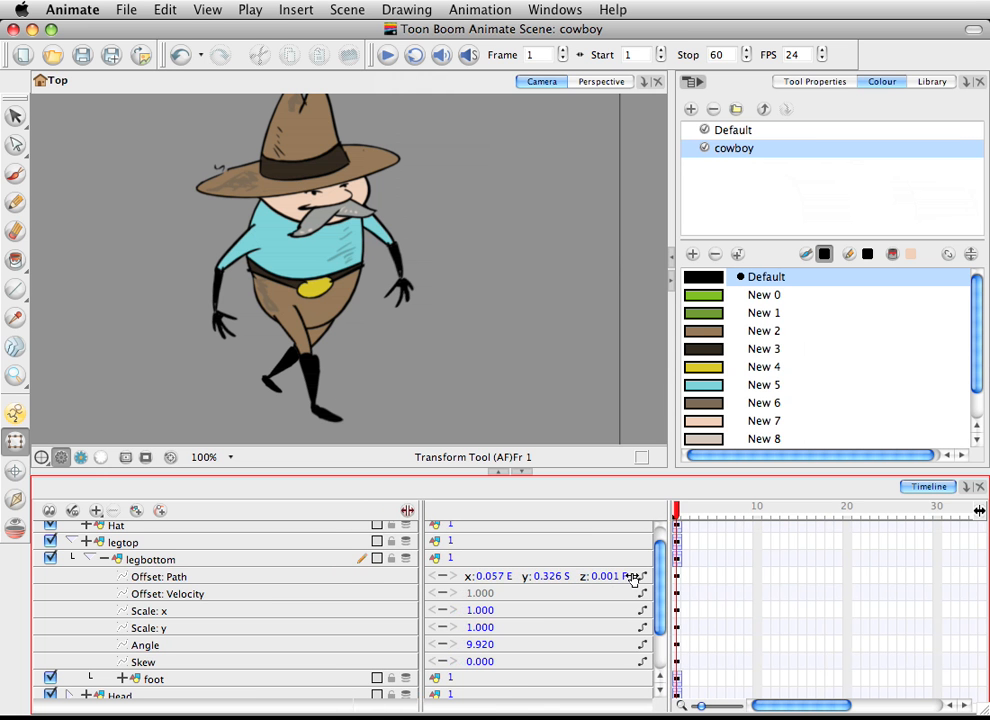
pyautogui.doubleClick(624, 576)
pyautogui.click(623, 575)
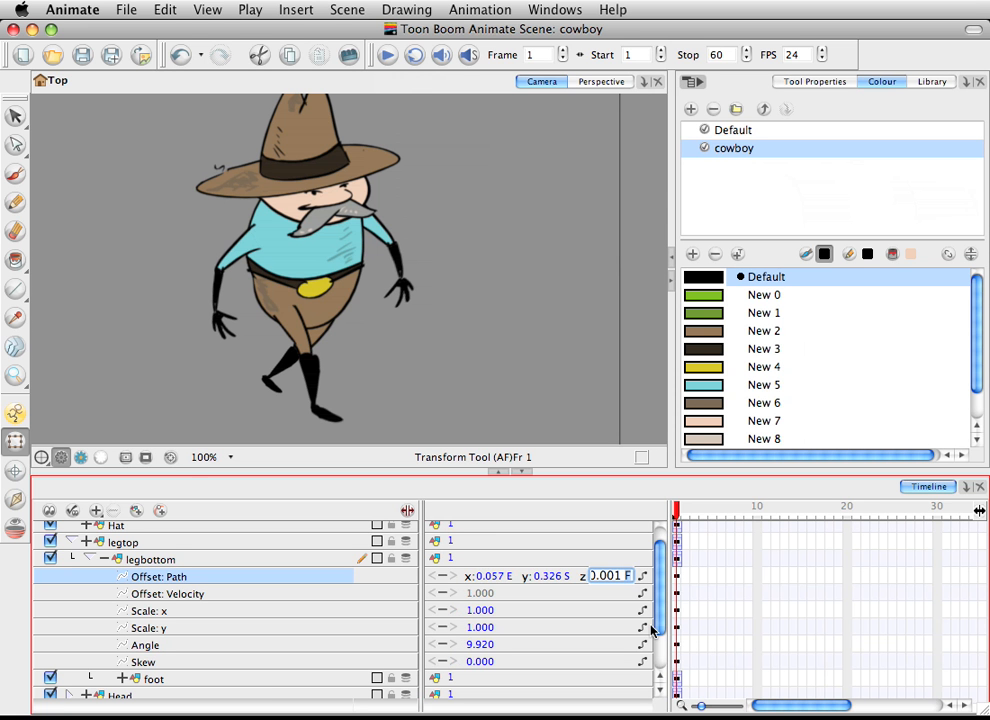
pyautogui.write('B')
pyautogui.press('Return')
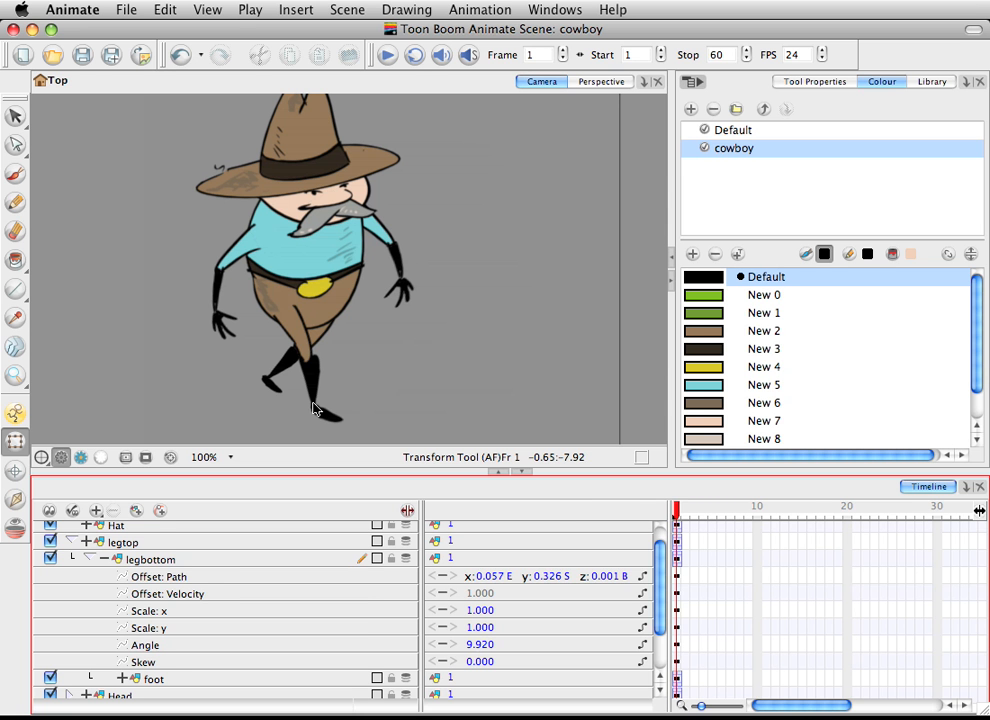
pyautogui.click(104, 559)
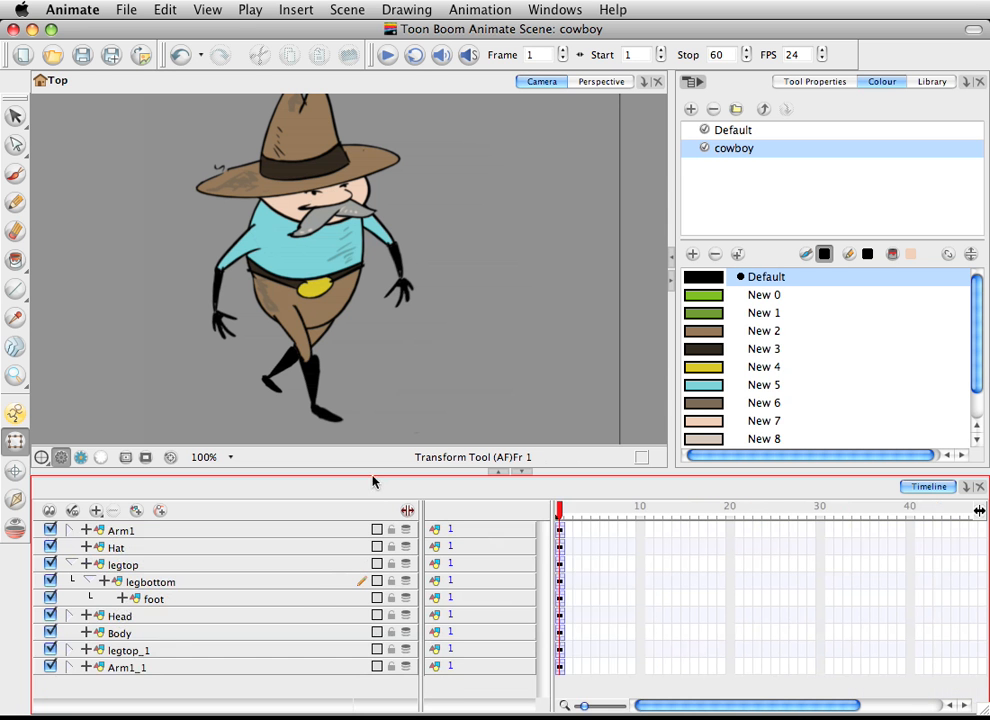
# - Select the front leg's legbottom symbol in the Camera view and enter it for editing
pyautogui.click(320, 405)
pyautogui.click(380, 398)
pyautogui.click(310, 395)
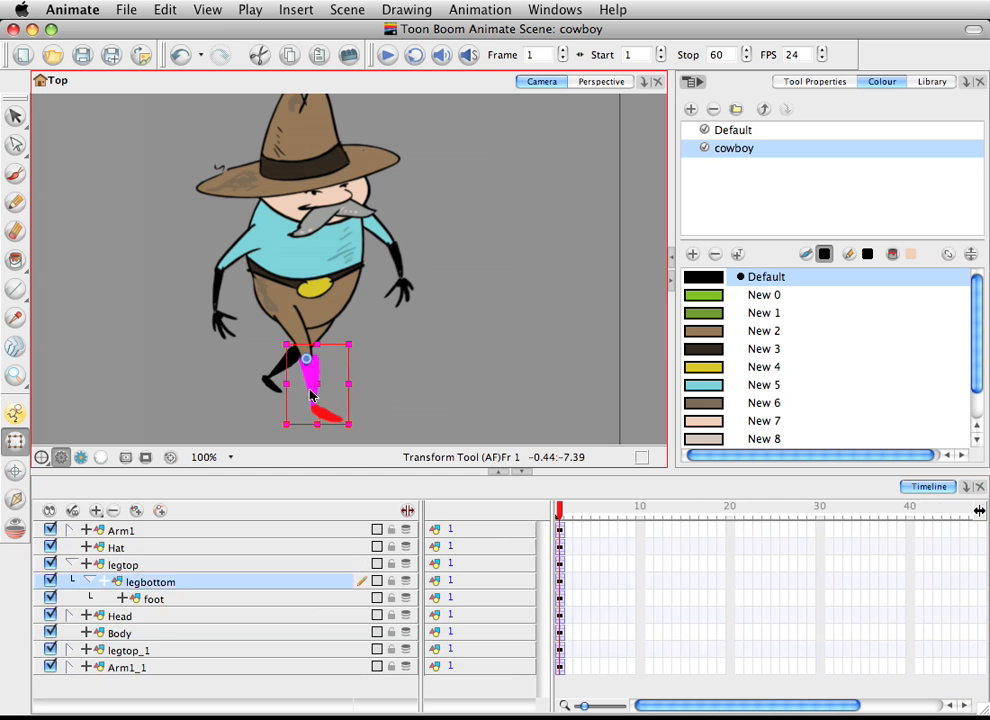
pyautogui.doubleClick(310, 395)
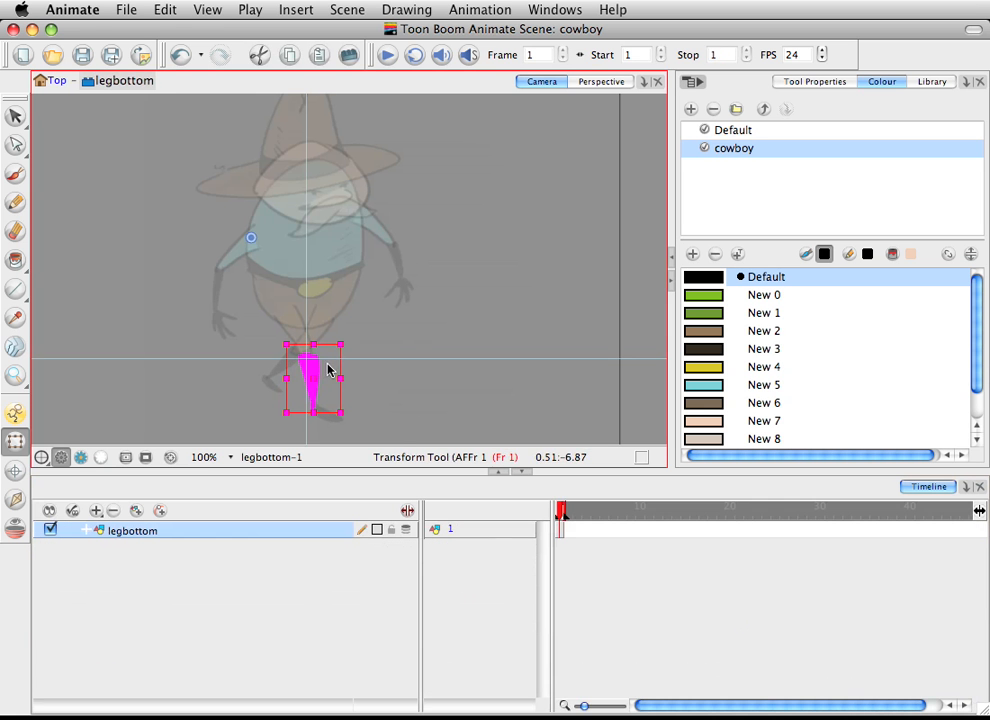
# - Try to trim the upper part of the lower leg with the Eraser and undo the strokes
pyautogui.click(14, 174)
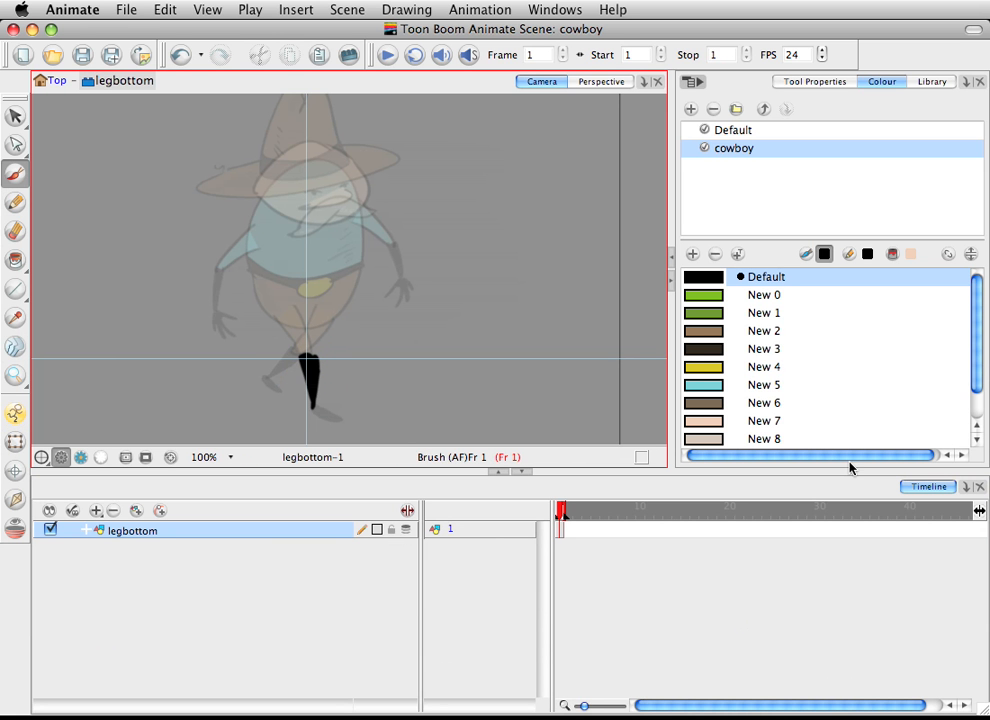
pyautogui.hotkey('alt', 'e')
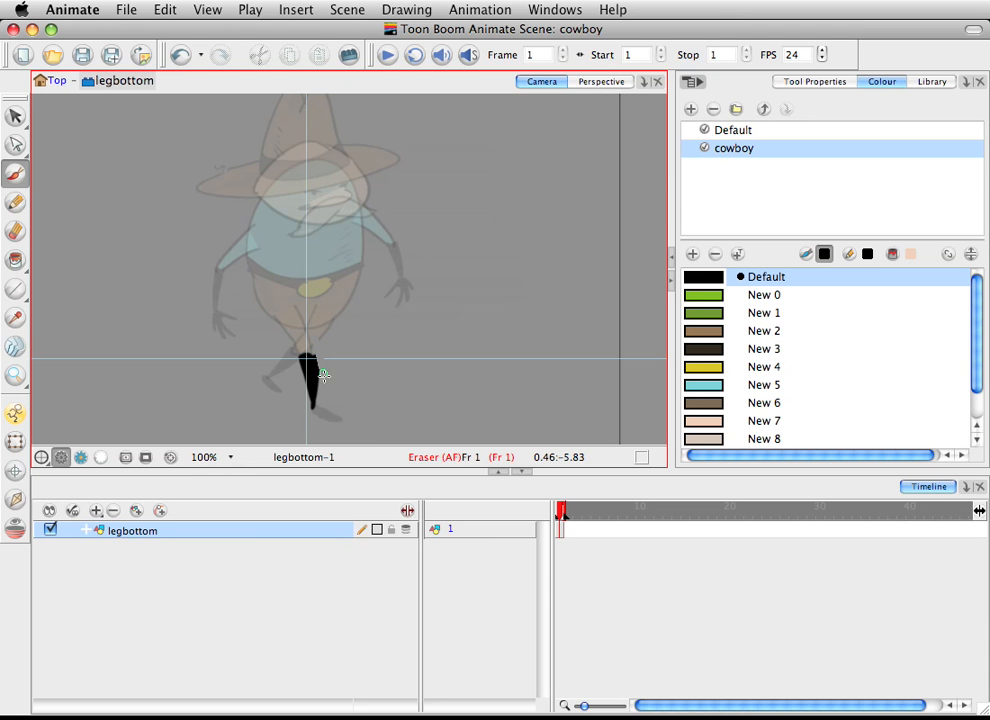
pyautogui.moveTo(325, 392); pyautogui.dragTo(301, 346)
pyautogui.press('super+z')
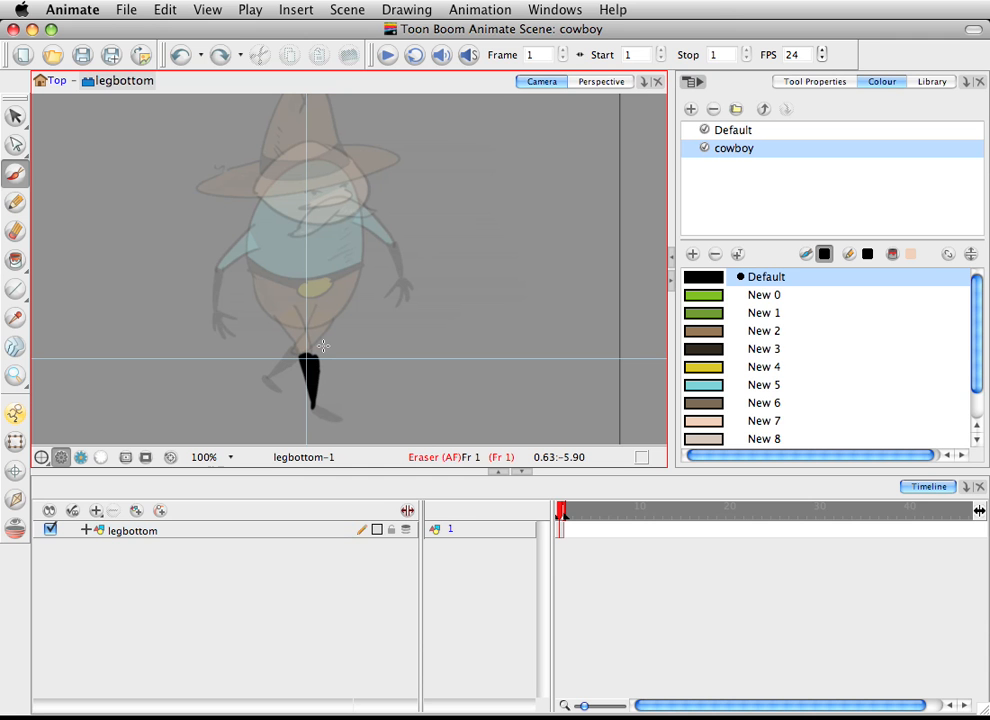
pyautogui.moveTo(318, 342)
pyautogui.mouseDown()
pyautogui.moveTo(325, 421)
pyautogui.moveTo(316, 371)
pyautogui.mouseUp()
pyautogui.hotkey('alt', 's')
pyautogui.press('super+z')
# - Erase the bulge along the outer front edge of the lower leg with the Eraser at 400% zoom
pyautogui.click(15, 376)
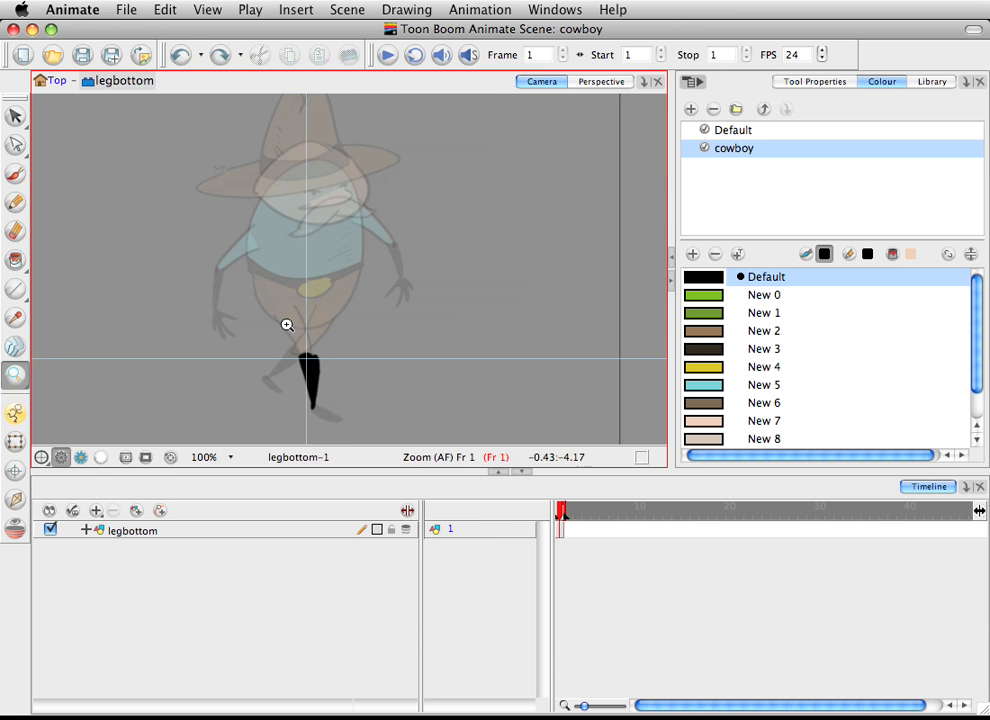
pyautogui.moveTo(285, 325); pyautogui.dragTo(388, 441)
pyautogui.click(278, 214)
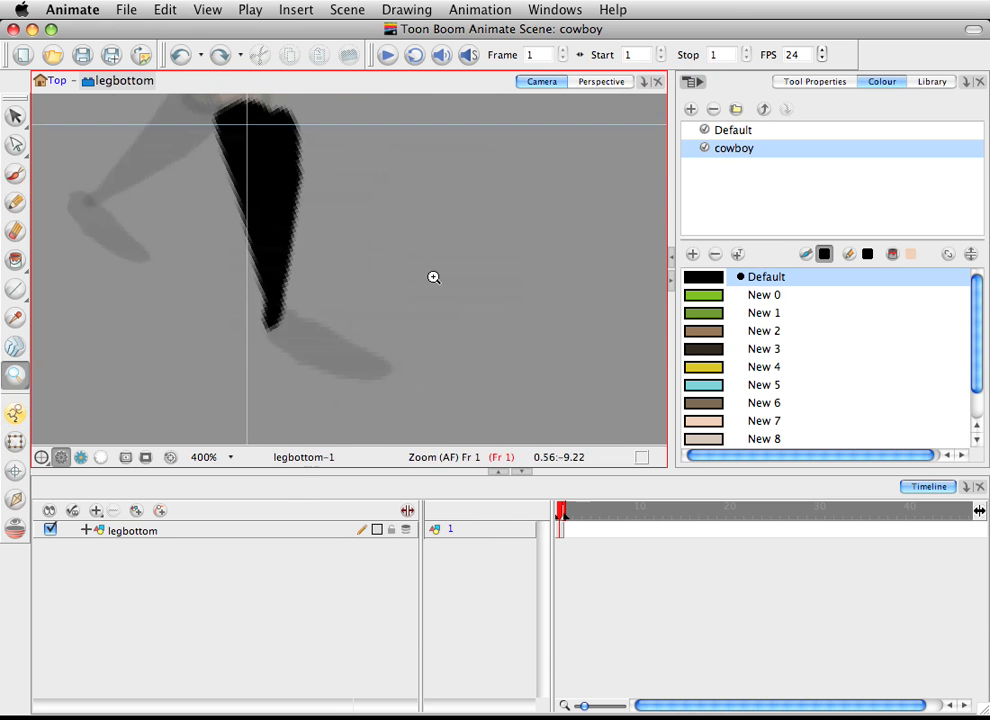
pyautogui.moveTo(433, 276); pyautogui.dragTo(471, 334)
pyautogui.hotkey('alt', 'e')
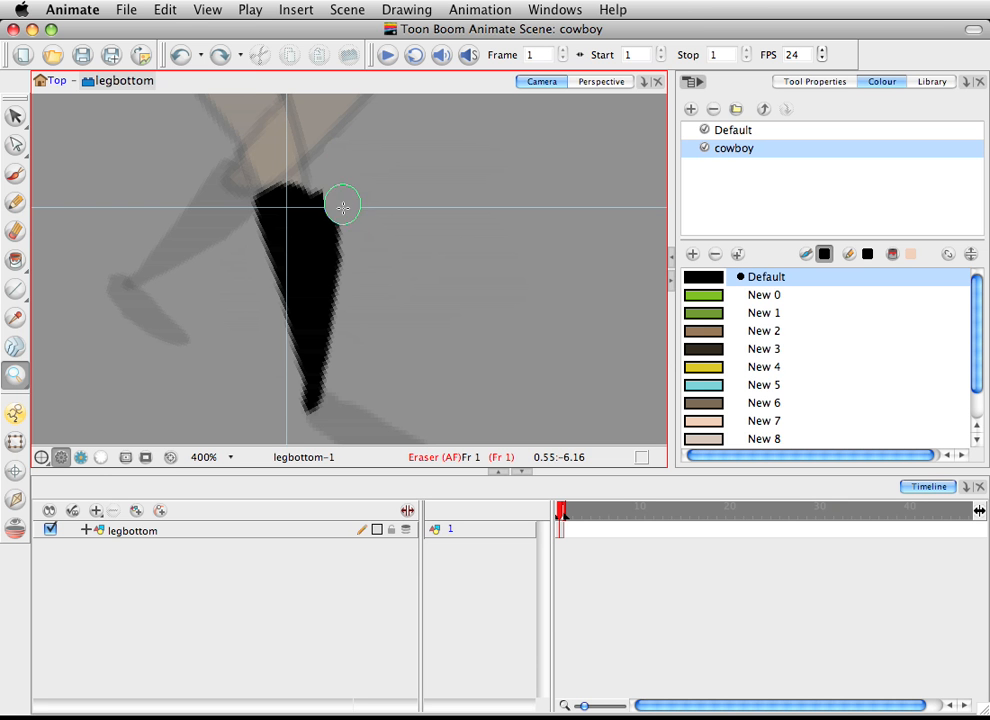
pyautogui.moveTo(340, 203); pyautogui.dragTo(354, 323)
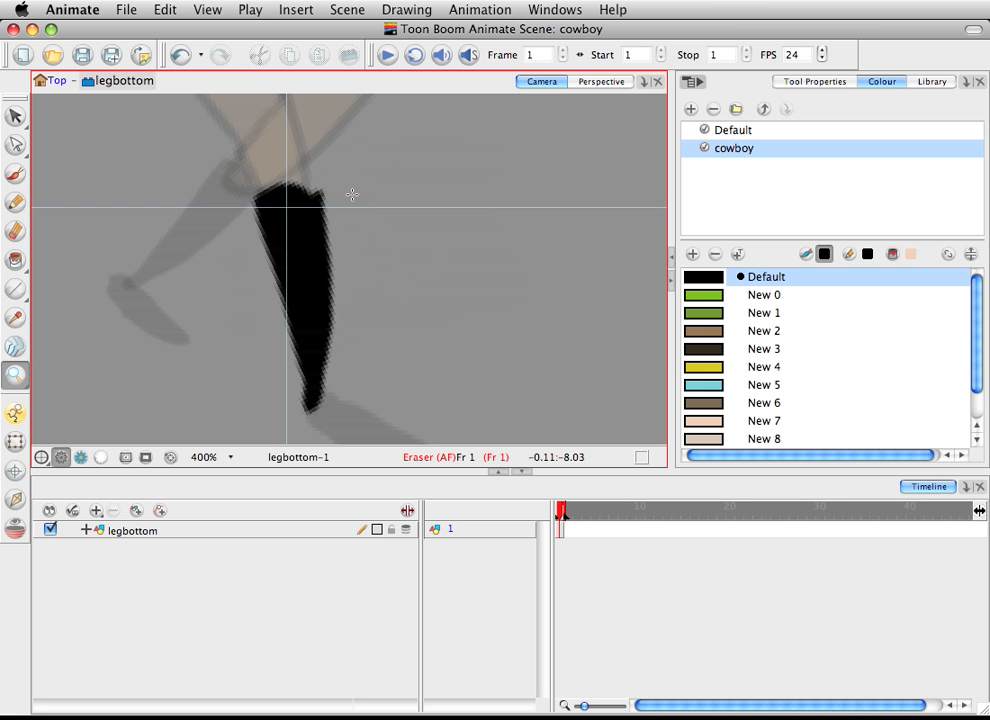
# - Check the trimmed leg in the rendered preview, restore the OpenGL view and return to the Top scene level
pyautogui.click(81, 457)
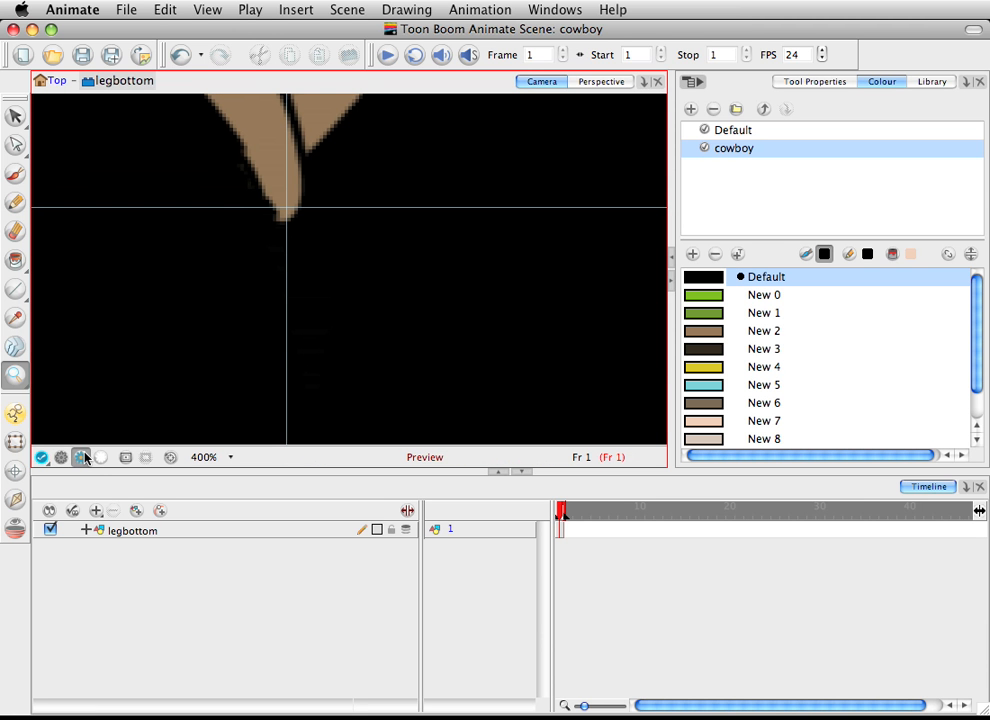
pyautogui.click(64, 458)
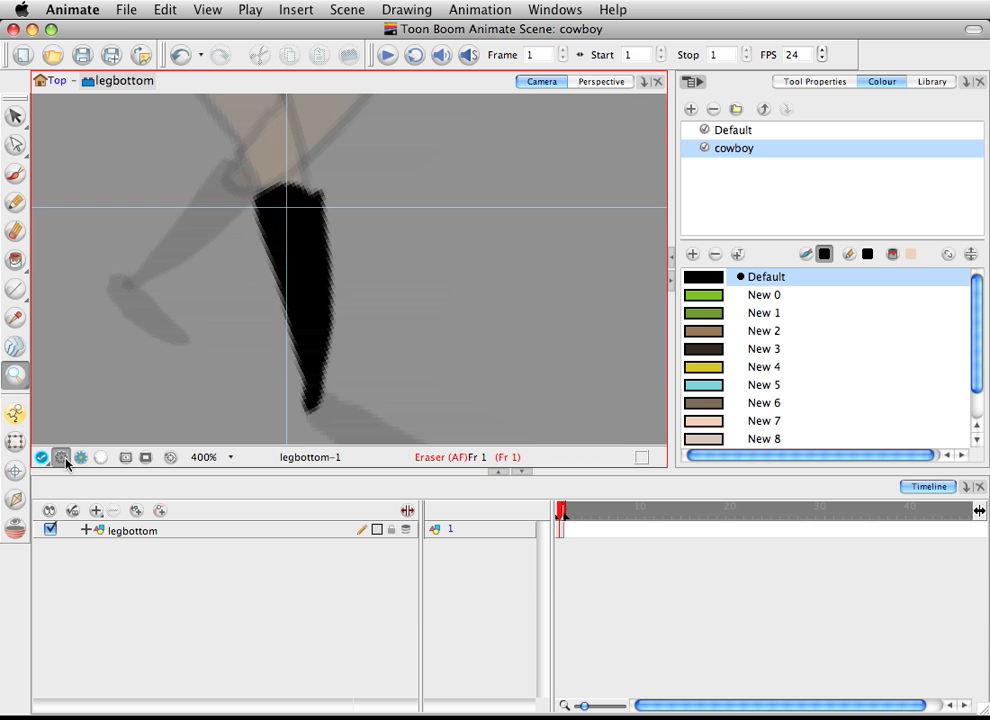
pyautogui.click(52, 81)
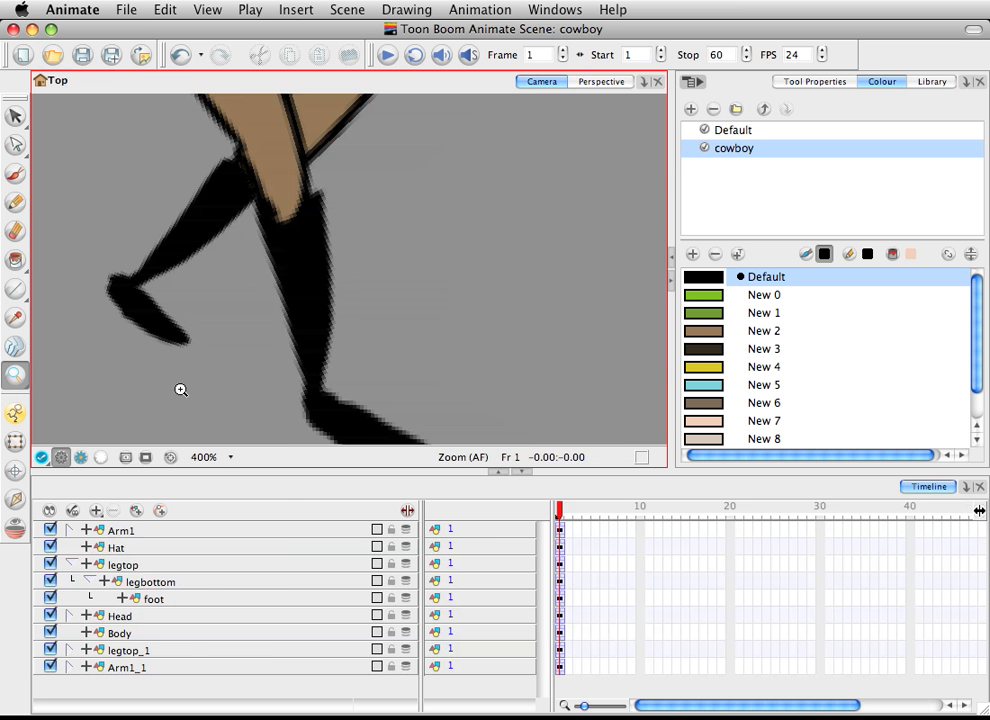
# - Reset the Camera view to 100%, recentre the cowboy in it and activate the Select tool
pyautogui.click(229, 457)
pyautogui.click(229, 497)
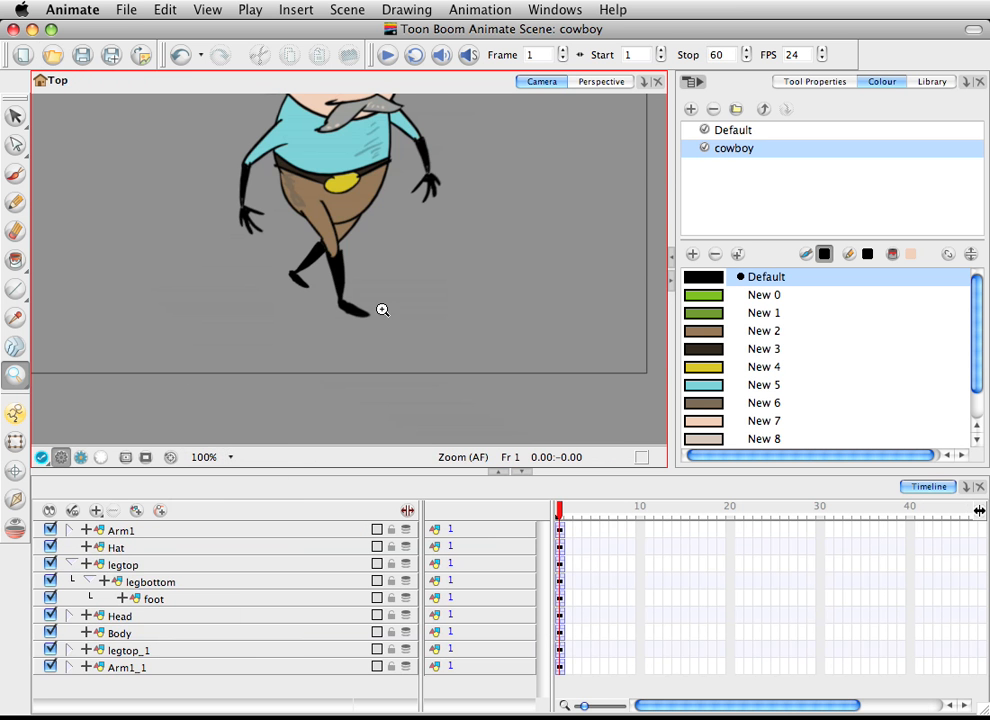
pyautogui.press('space')
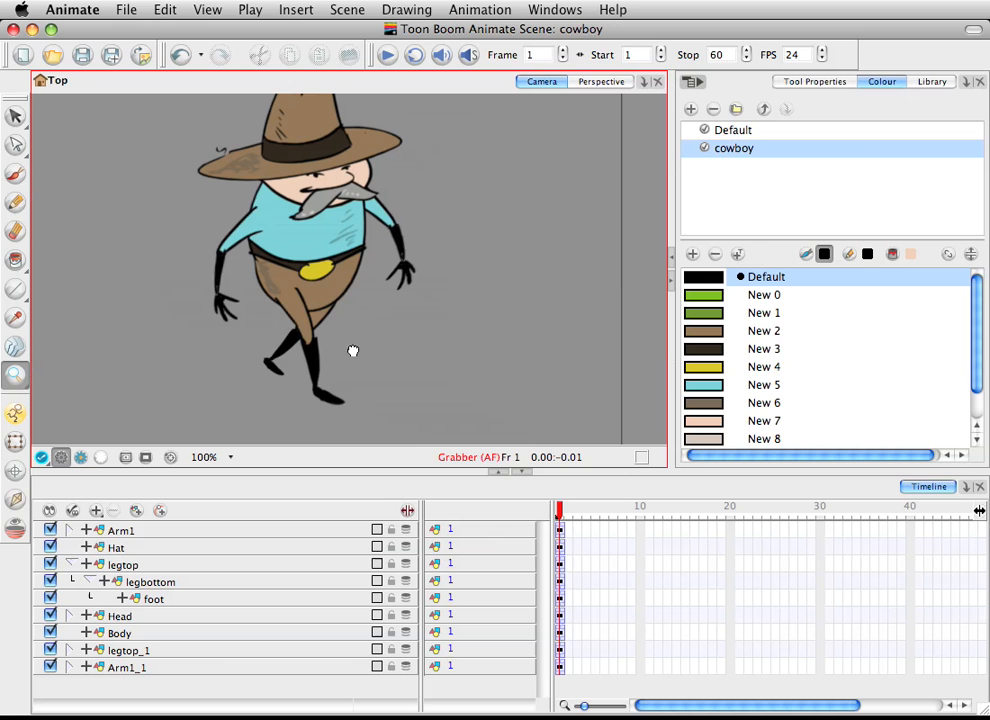
pyautogui.press('space')
pyautogui.moveTo(363, 278); pyautogui.dragTo(360, 331)
pyautogui.press('space')
pyautogui.click(14, 117)
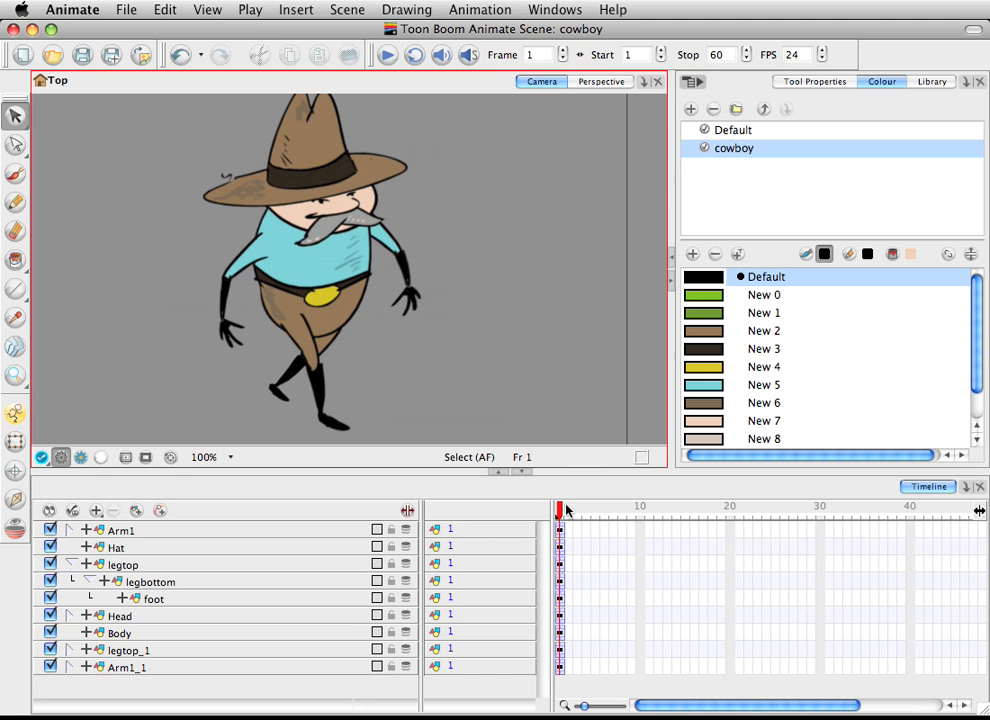
# - Hide the timeline's parameter values and narrow the layer list to give the frames more room
pyautogui.moveTo(567, 510); pyautogui.dragTo(527, 510)
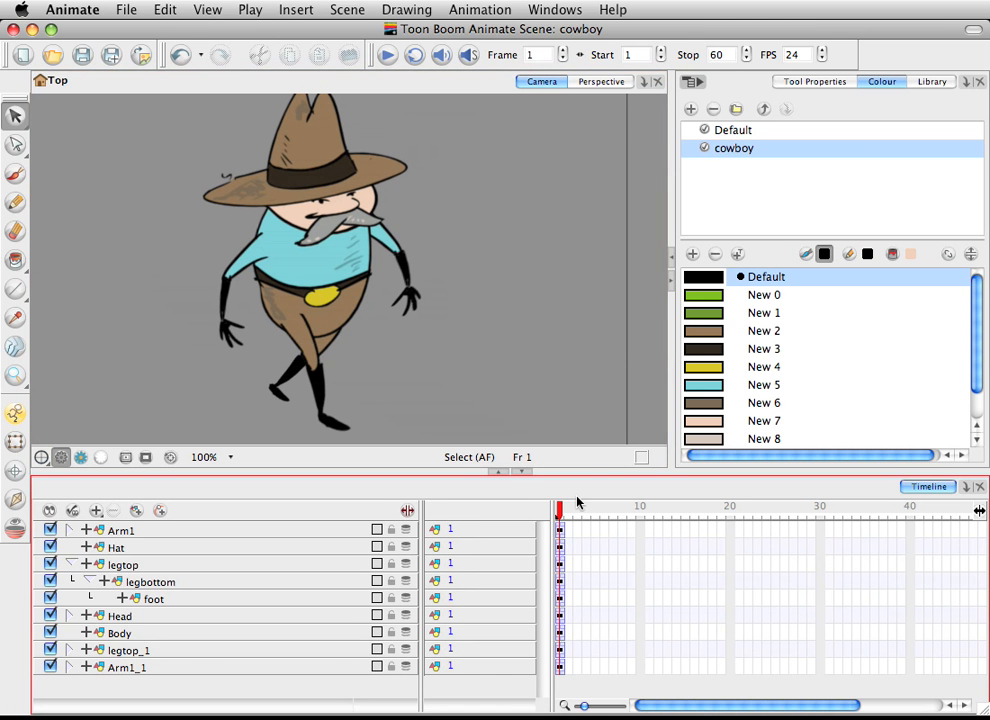
pyautogui.click(408, 513)
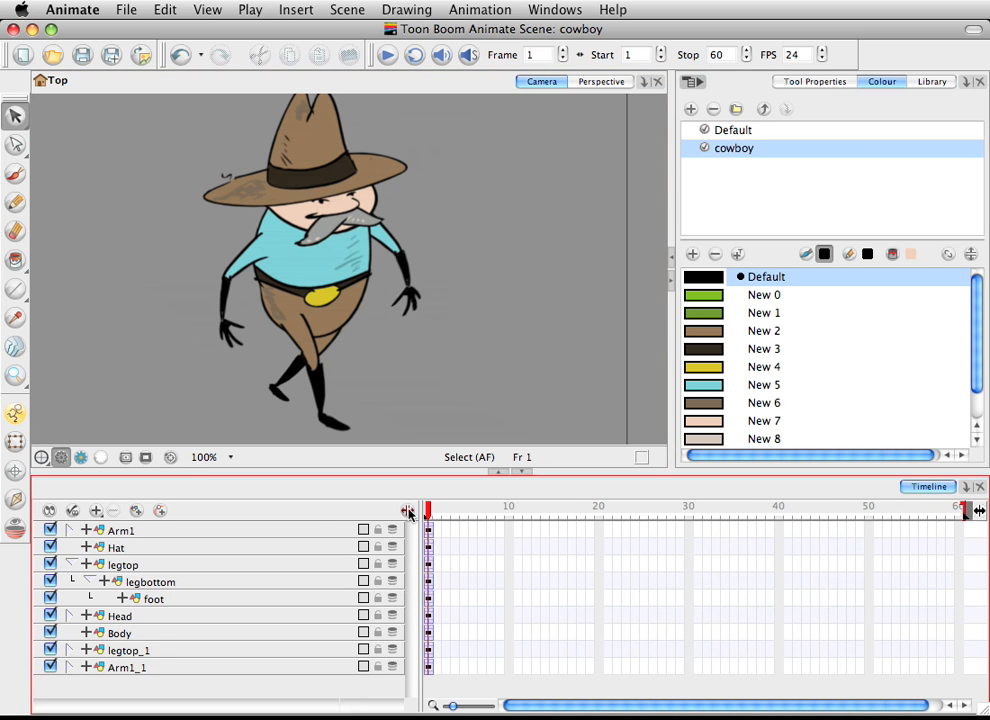
pyautogui.moveTo(409, 513); pyautogui.dragTo(370, 524)
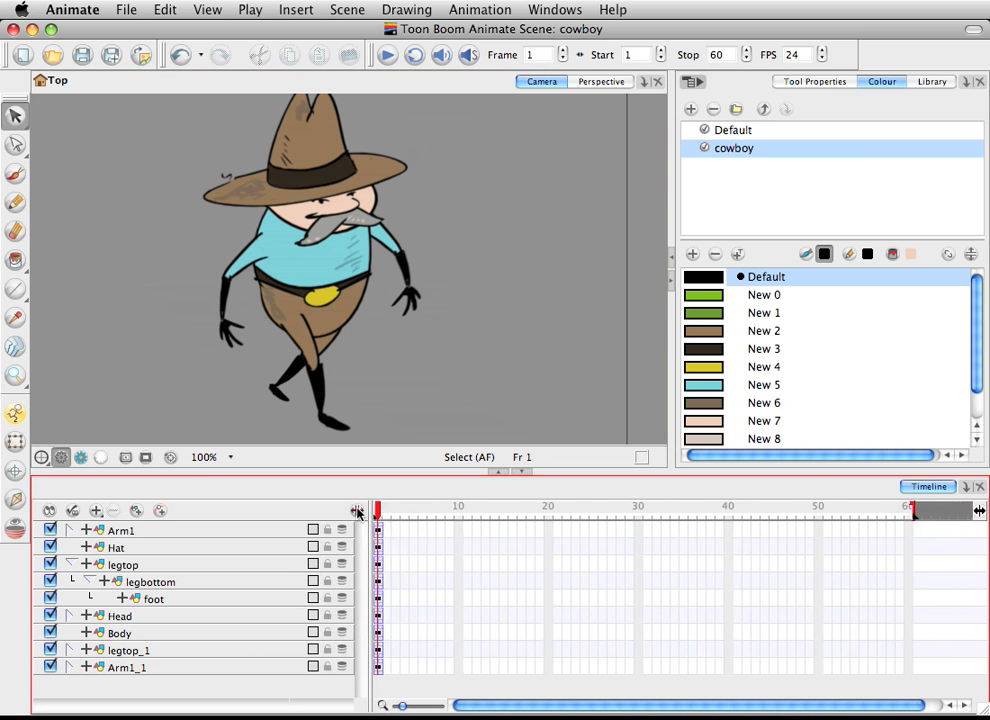
pyautogui.click(357, 511)
pyautogui.click(357, 511)
pyautogui.moveTo(368, 545); pyautogui.dragTo(290, 537)
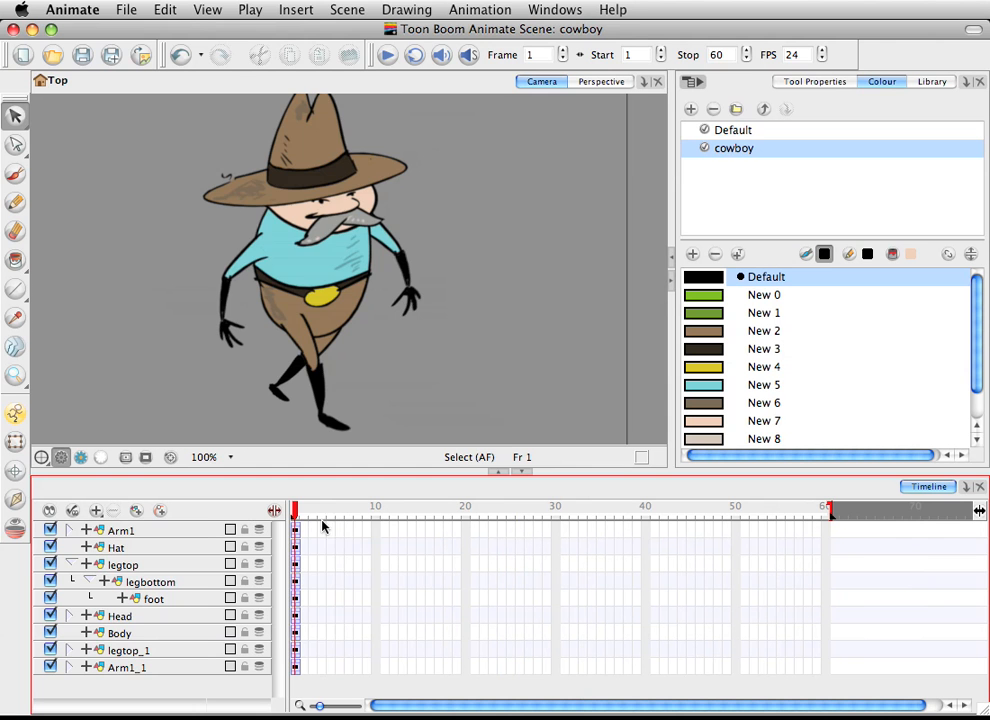
# - Collapse the legtop hierarchy and extend the exposure of all the cowboy's layers to frame 10
pyautogui.moveTo(310, 538); pyautogui.dragTo(388, 668)
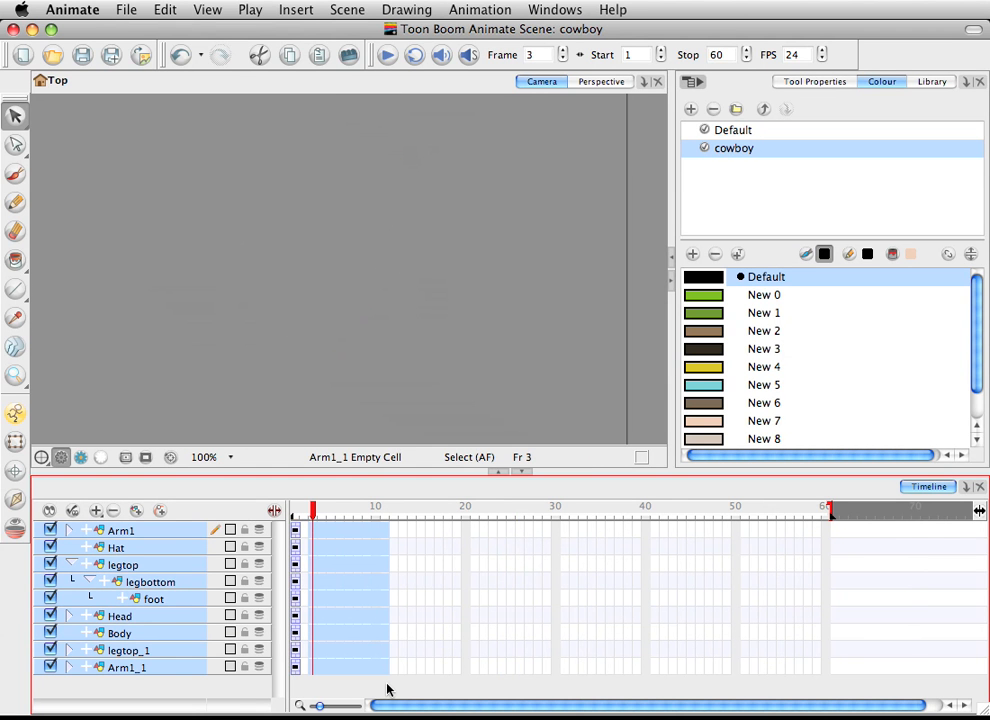
pyautogui.click(70, 564)
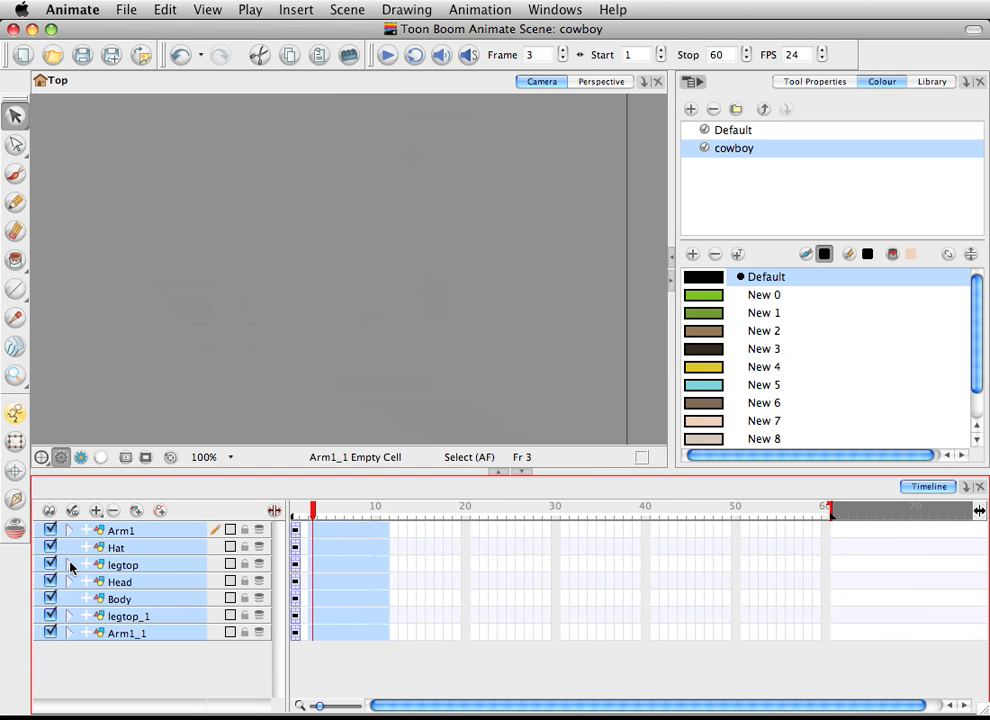
pyautogui.rightClick(339, 540)
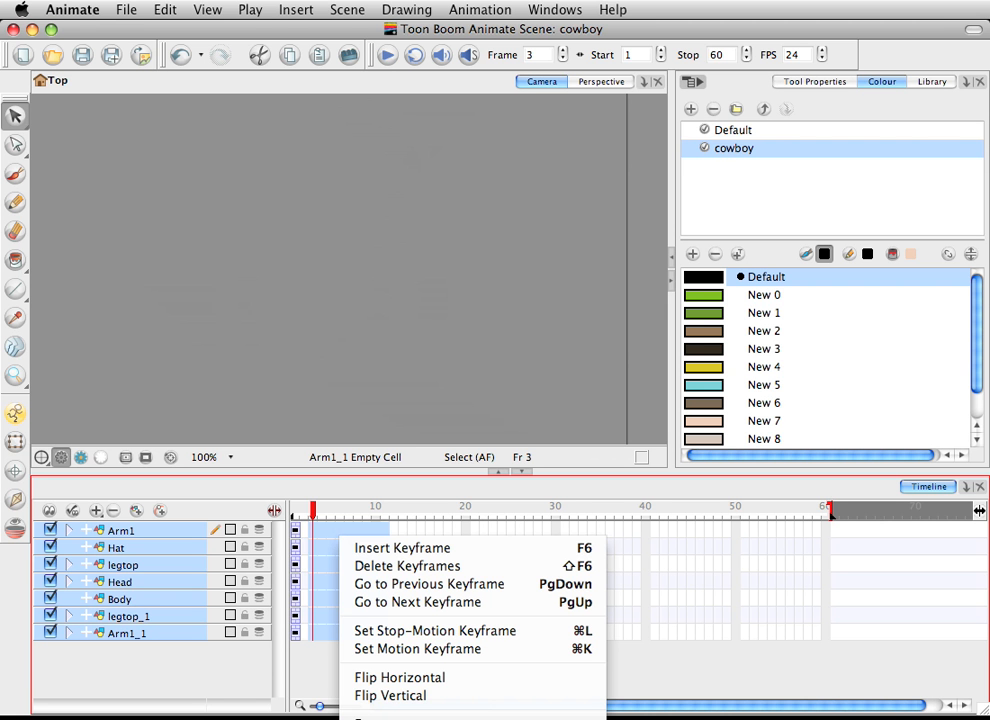
pyautogui.click(311, 662)
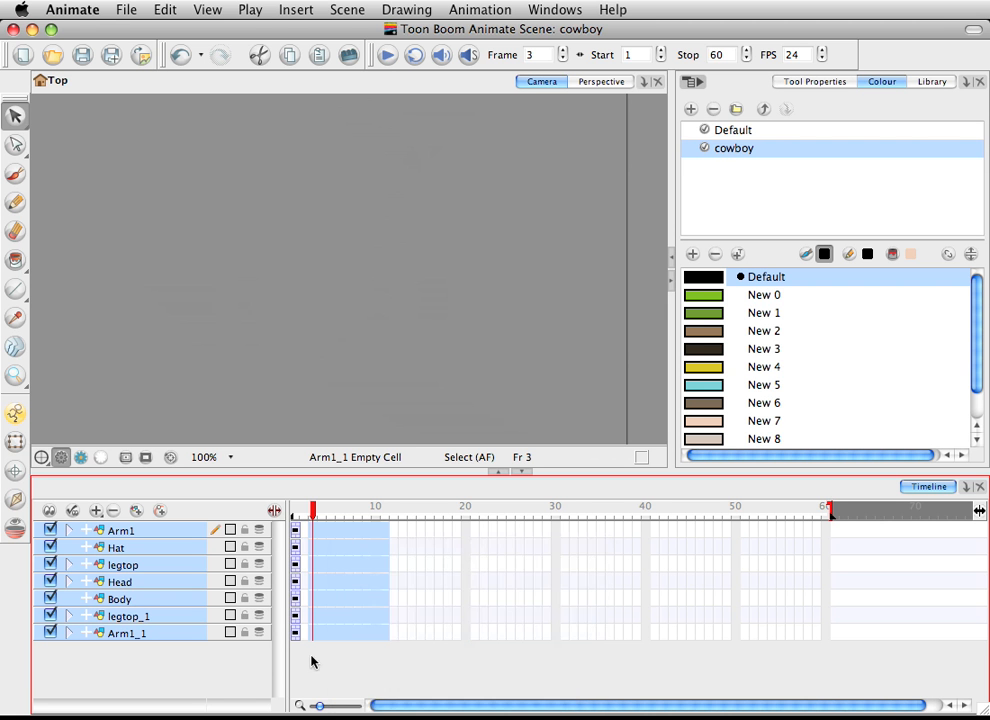
pyautogui.click(400, 598)
pyautogui.moveTo(378, 530); pyautogui.dragTo(378, 633)
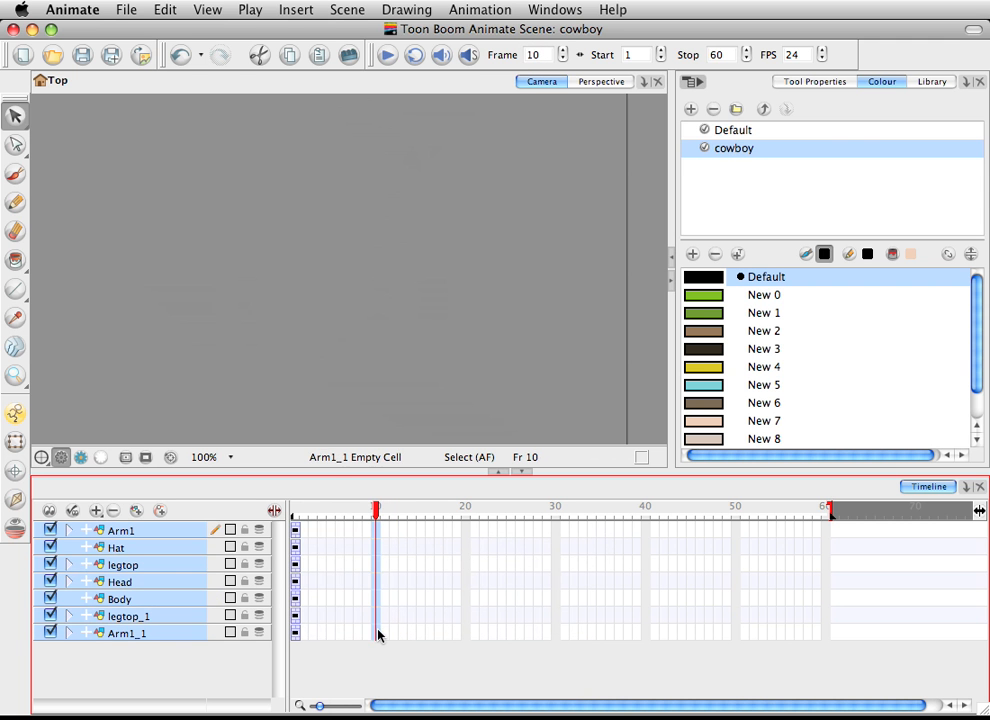
pyautogui.press('F5')
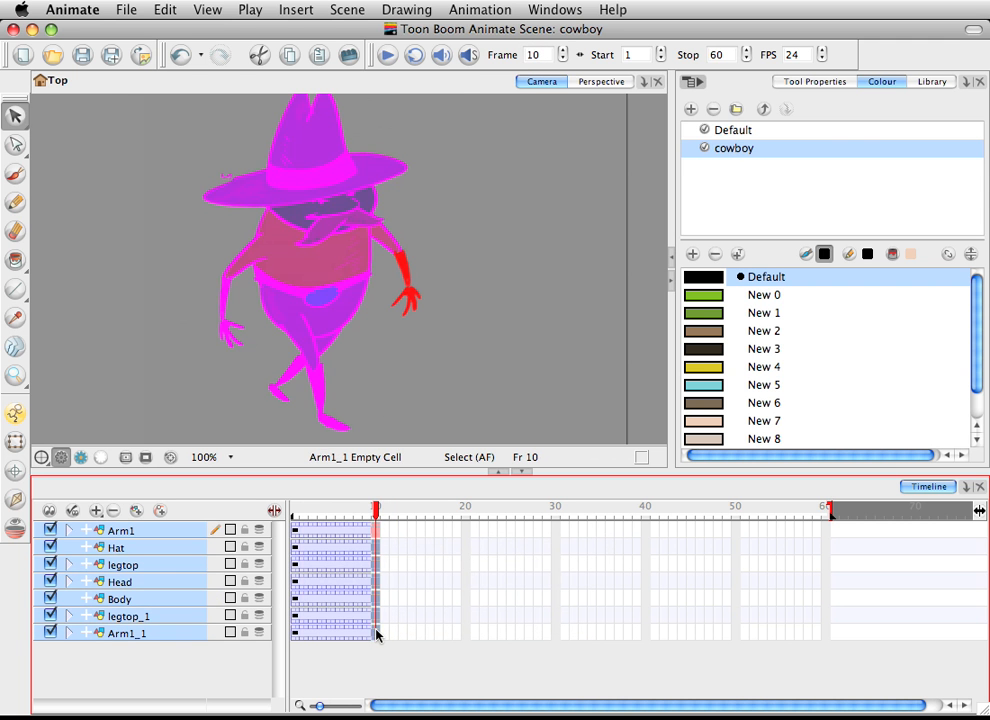
pyautogui.click(340, 8)
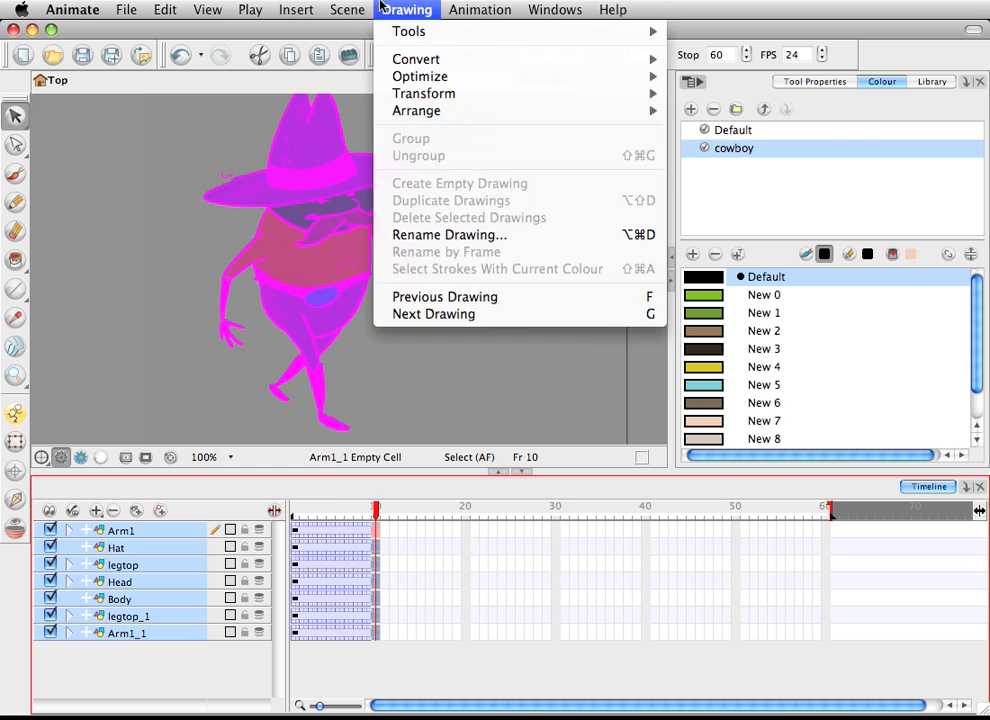
pyautogui.moveTo(449, 7)
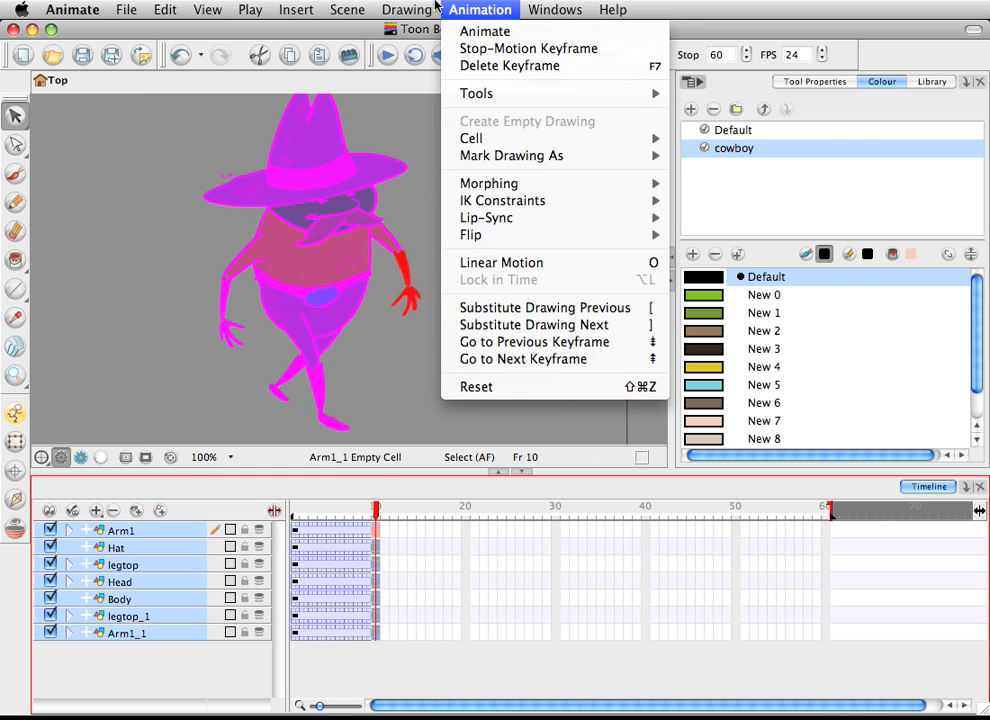
pyautogui.moveTo(284, 20)
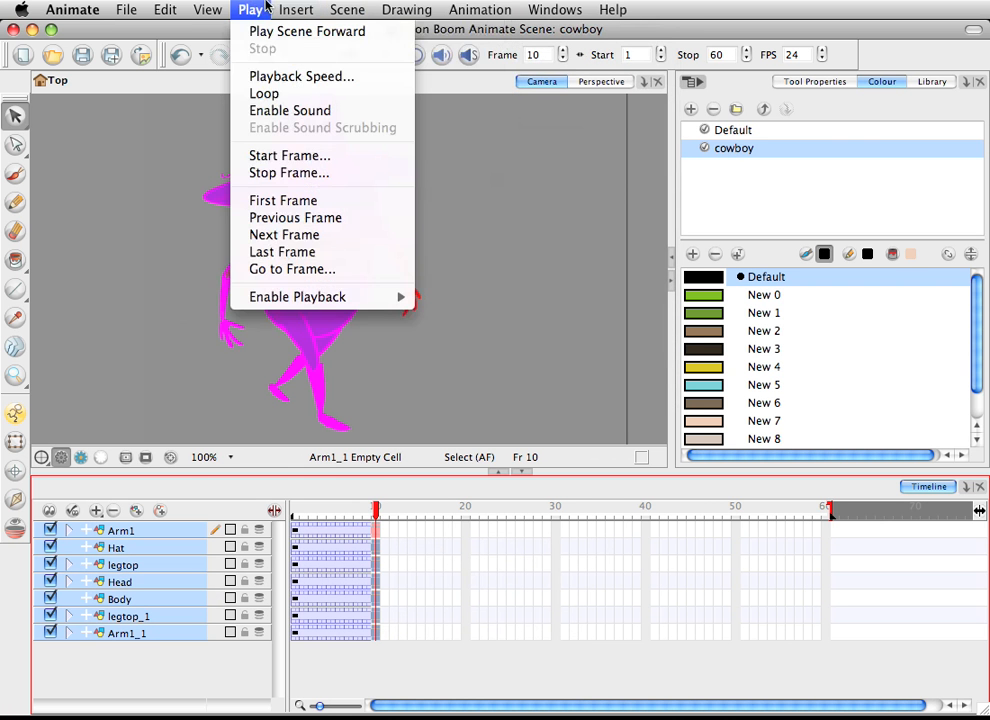
pyautogui.moveTo(215, 6)
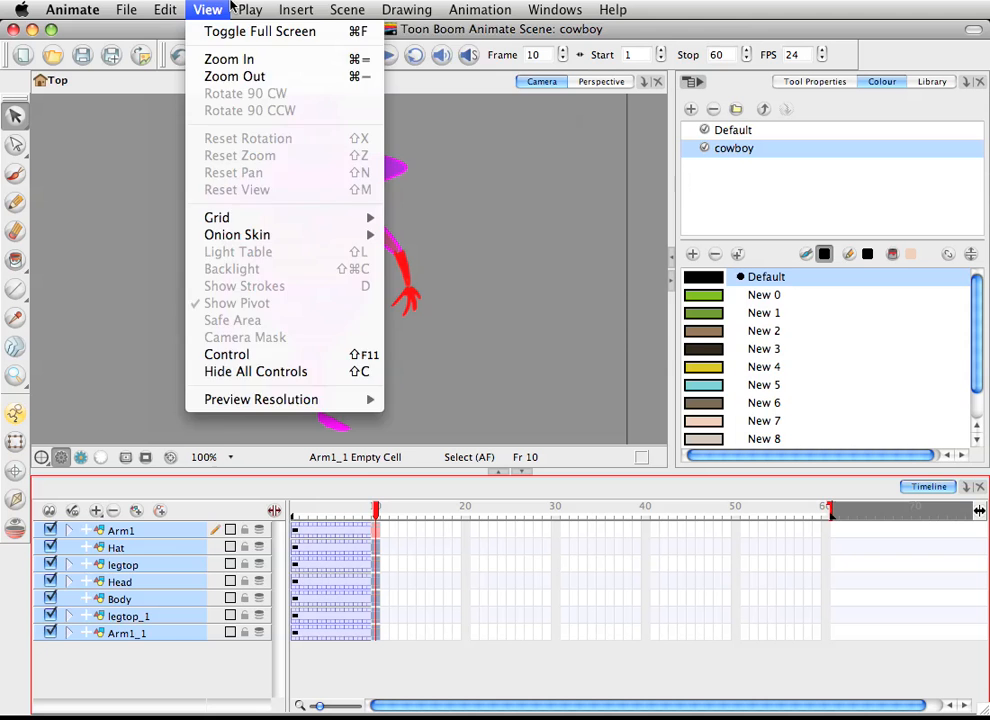
pyautogui.moveTo(343, 6)
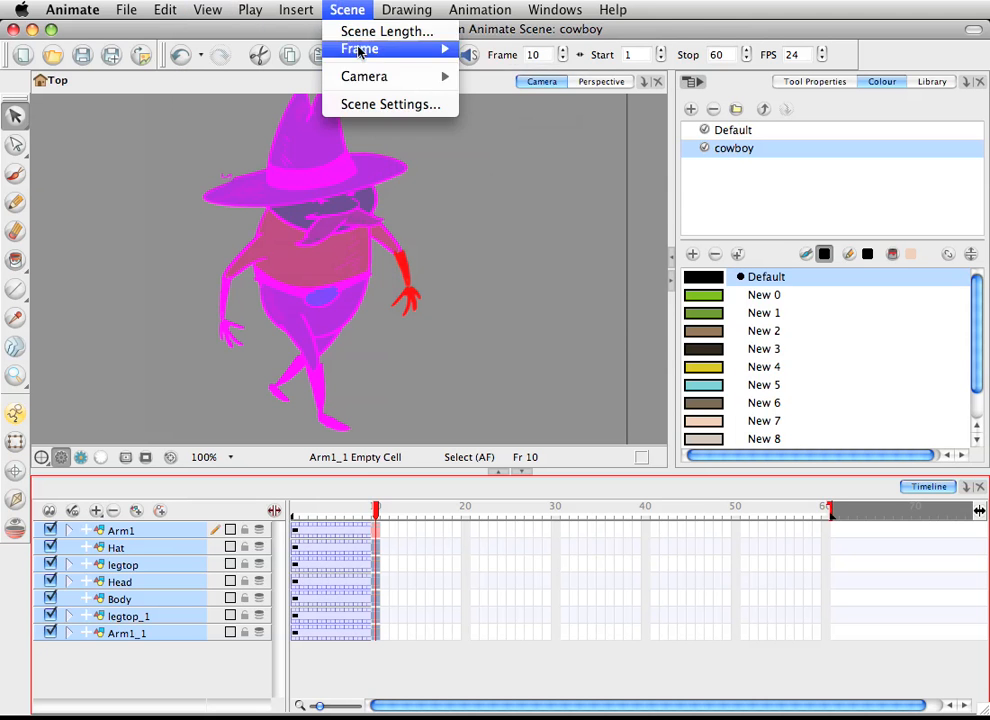
pyautogui.moveTo(410, 8)
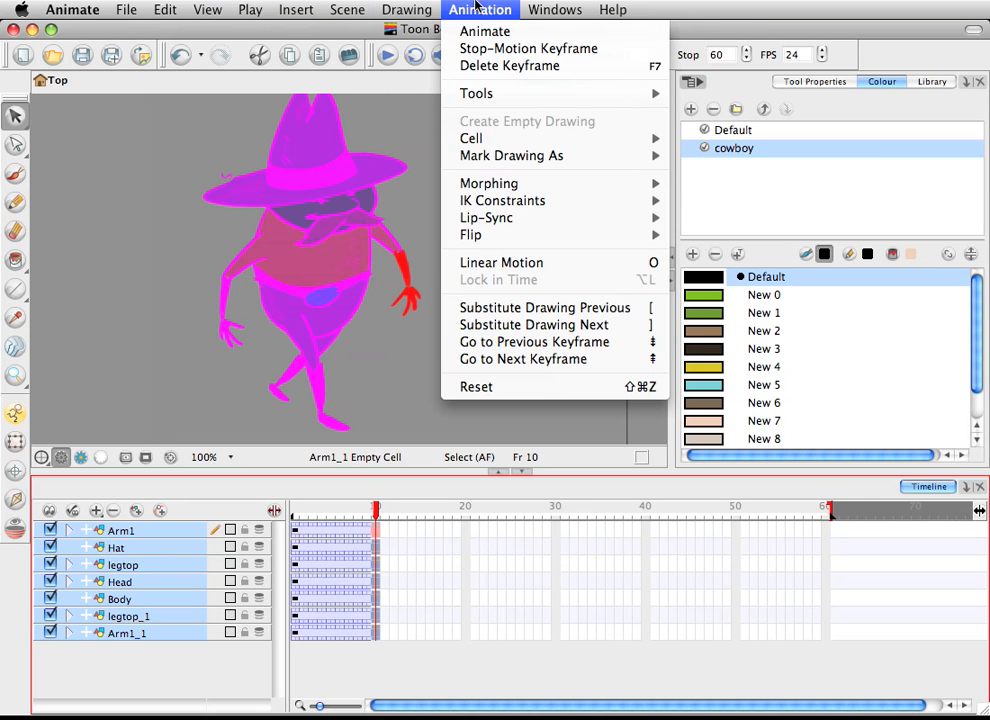
pyautogui.click(497, 8)
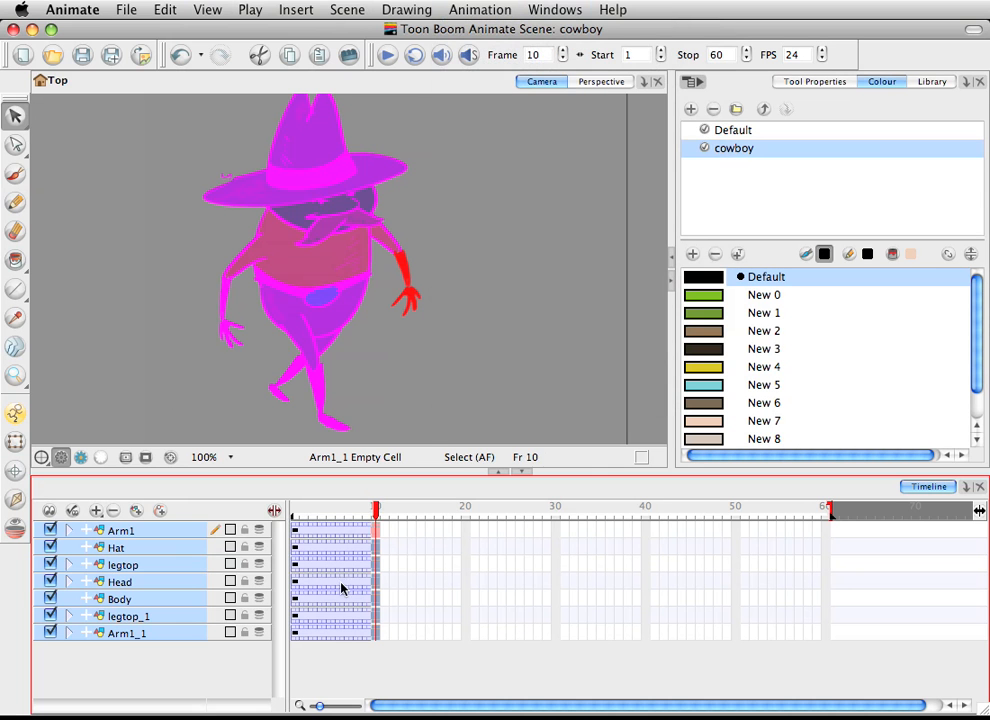
# - Scrub through the first frames to check the exposed drawings and select the cowboy's upper arm on the Arm1_1 layer
pyautogui.moveTo(370, 509)
pyautogui.mouseDown()
pyautogui.moveTo(322, 510)
pyautogui.moveTo(358, 511)
pyautogui.mouseUp()
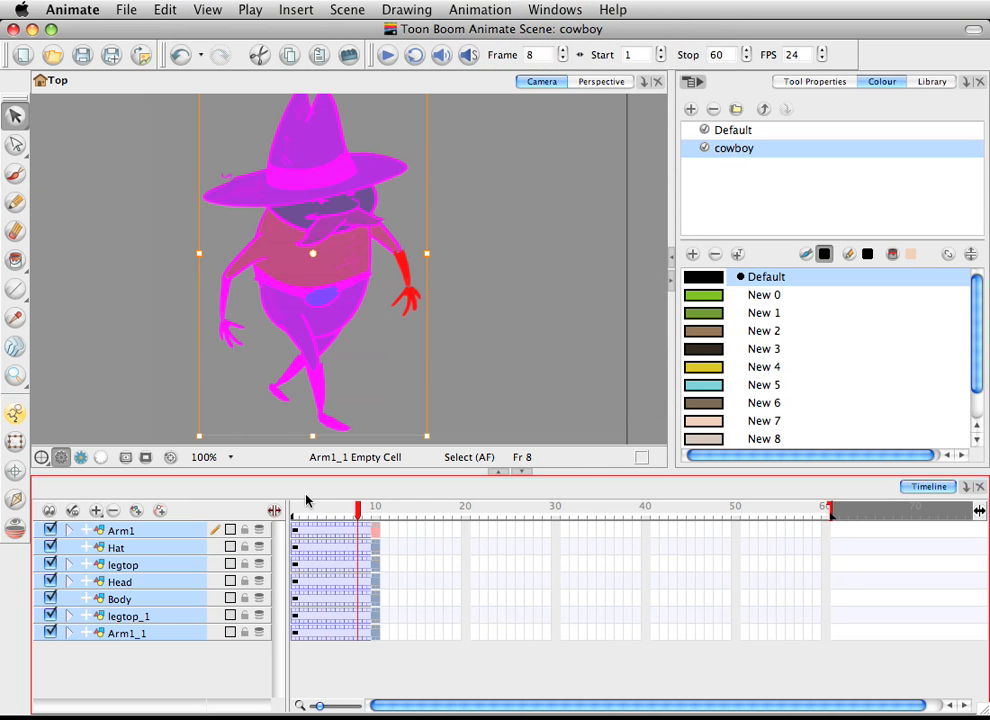
pyautogui.click(429, 599)
pyautogui.click(295, 509)
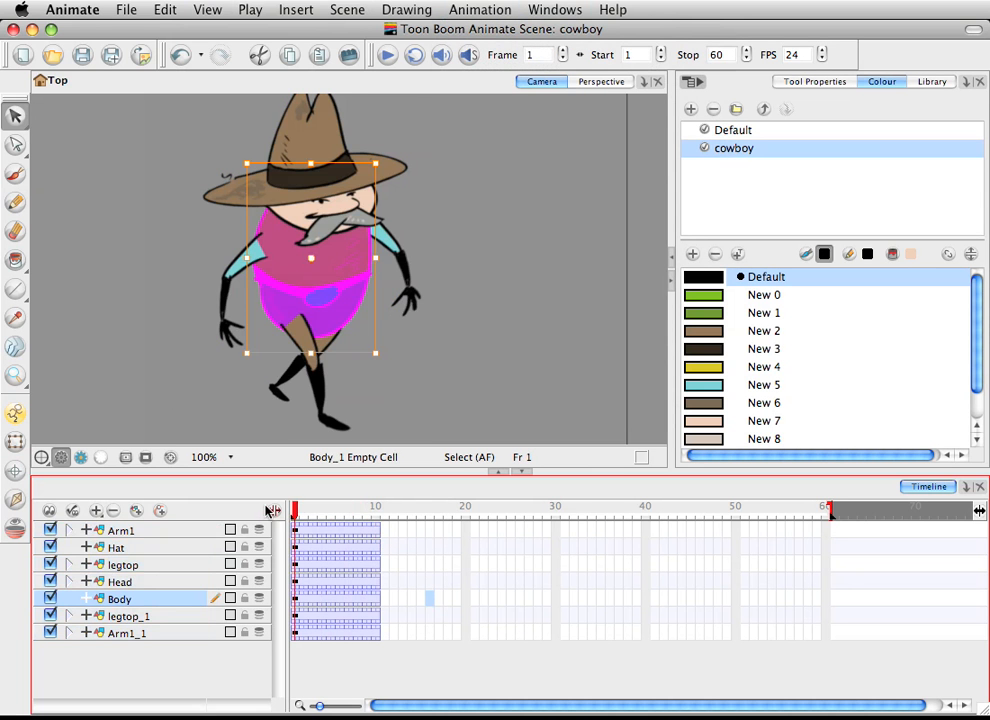
pyautogui.moveTo(295, 509); pyautogui.dragTo(322, 510)
pyautogui.click(385, 232)
pyautogui.click(385, 232)
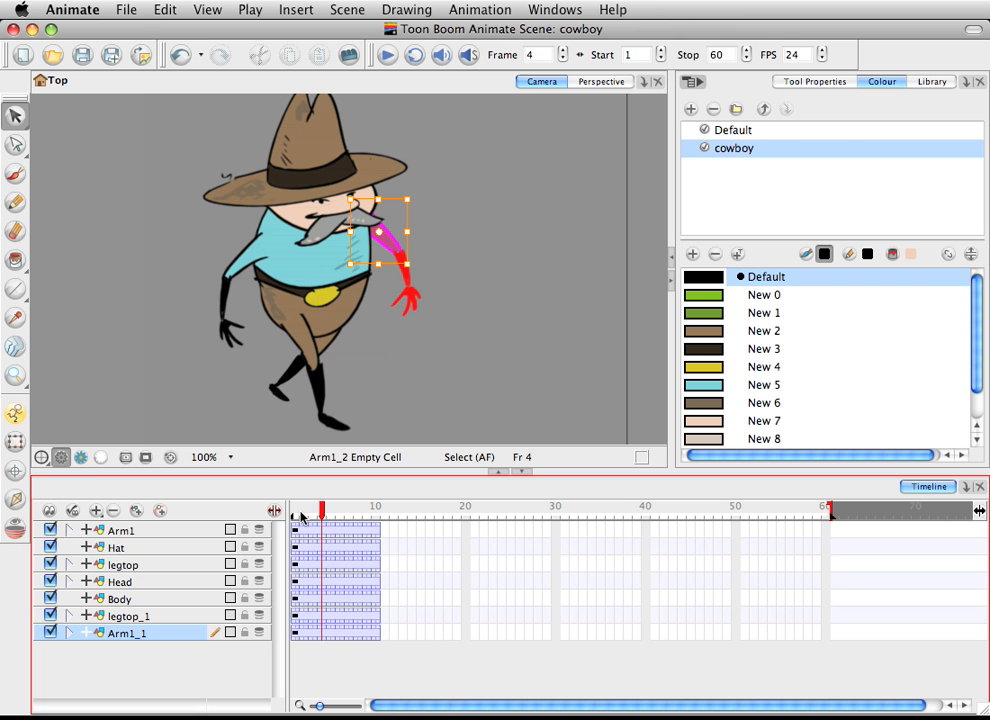
pyautogui.moveTo(301, 517); pyautogui.dragTo(298, 566)
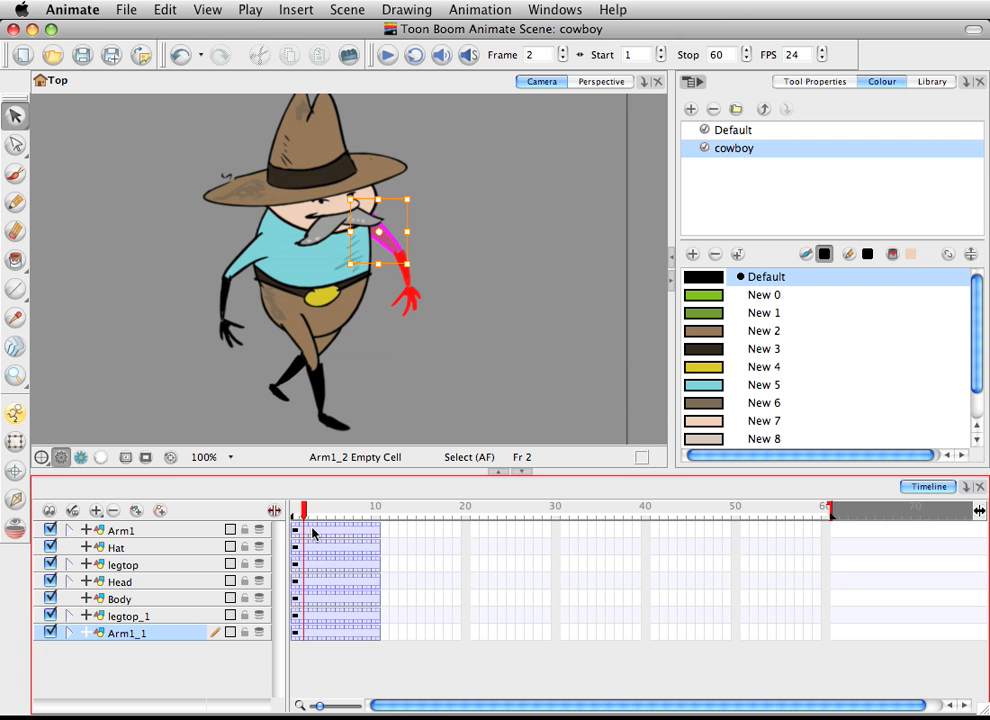
pyautogui.moveTo(314, 513)
pyautogui.mouseDown()
pyautogui.moveTo(331, 514)
pyautogui.moveTo(314, 514)
pyautogui.mouseUp()
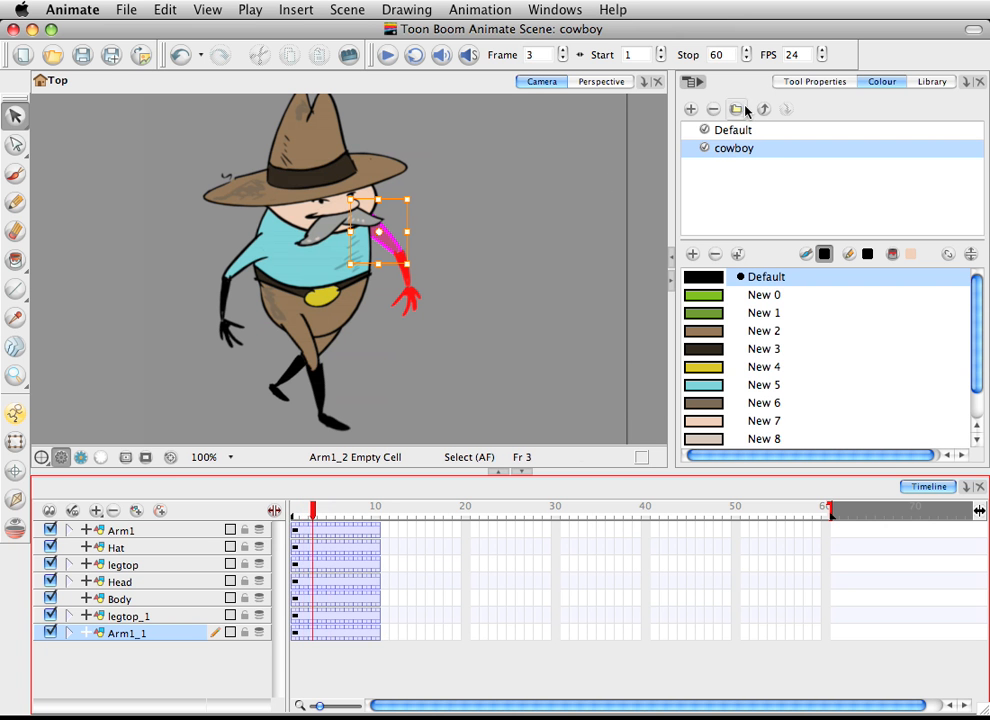
# - Show the Library's drawing substitution for the selected arm, scrub back from frame 10 to 8 and clear the selection
pyautogui.click(927, 82)
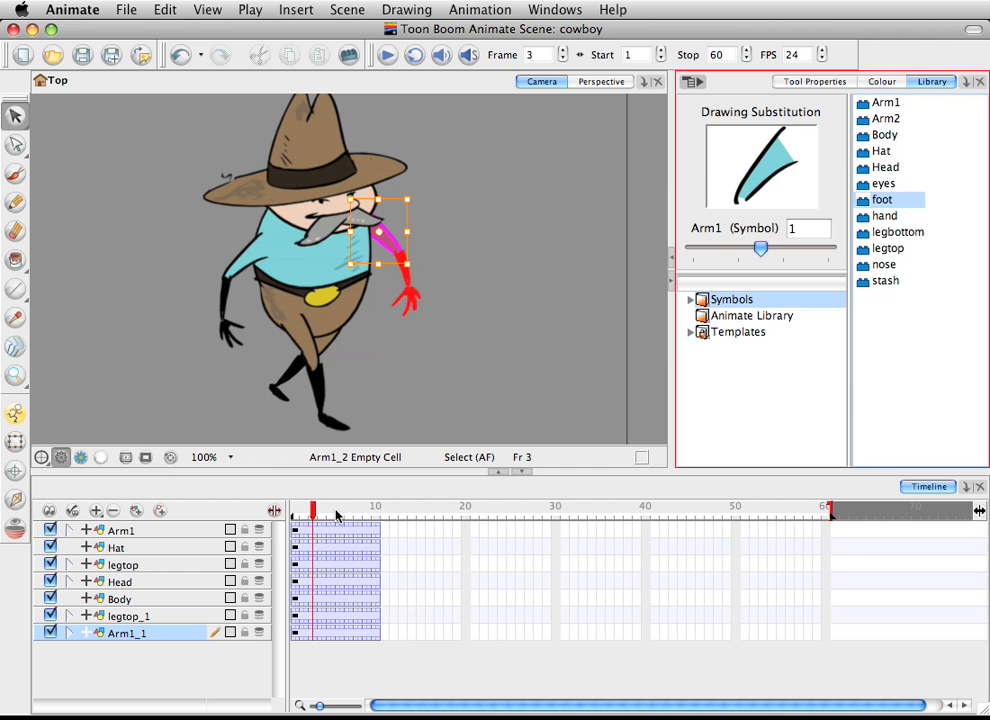
pyautogui.click(377, 519)
pyautogui.moveTo(374, 514)
pyautogui.mouseDown()
pyautogui.moveTo(331, 514)
pyautogui.moveTo(373, 510)
pyautogui.moveTo(347, 510)
pyautogui.moveTo(356, 510)
pyautogui.mouseUp()
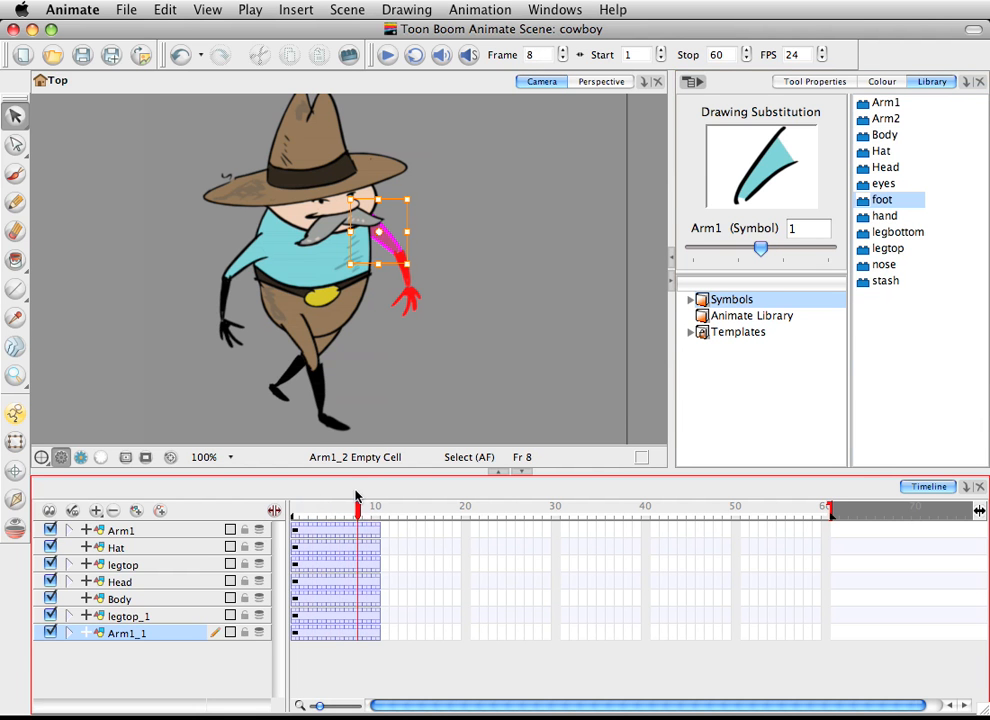
pyautogui.click(468, 290)
pyautogui.press('space')
pyautogui.moveTo(364, 236)
pyautogui.mouseDown()
pyautogui.moveTo(359, 267)
pyautogui.moveTo(362, 240)
pyautogui.mouseUp()
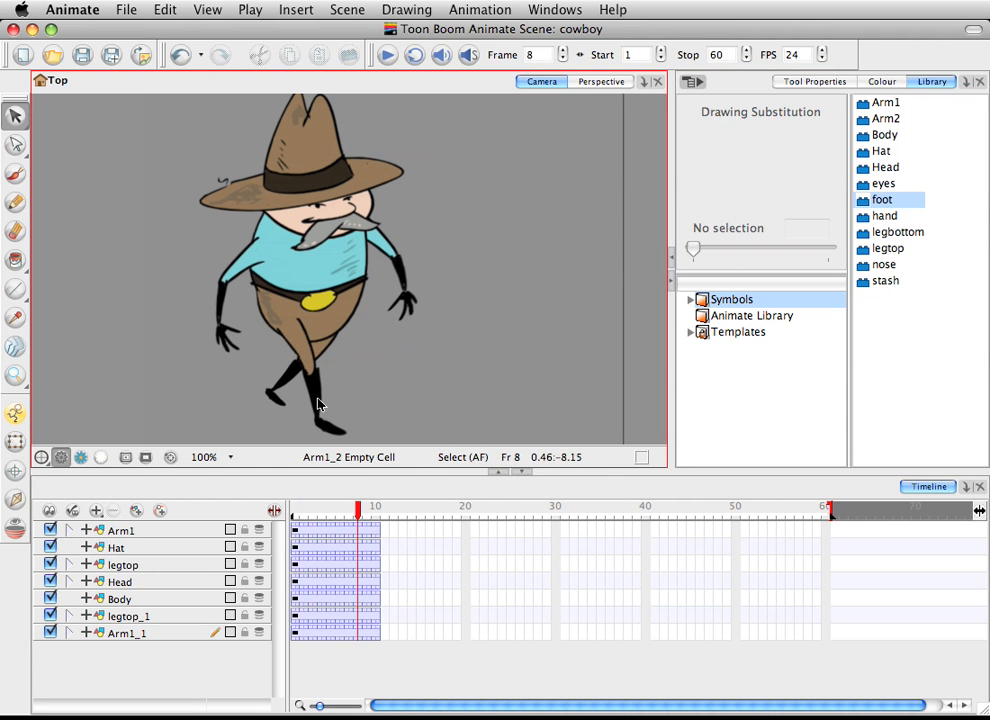
# - Inspect the inside of the legtop symbol from frame 3 and return to the Top scene level
pyautogui.click(298, 511)
pyautogui.moveTo(298, 514)
pyautogui.mouseDown()
pyautogui.moveTo(364, 515)
pyautogui.moveTo(310, 513)
pyautogui.mouseUp()
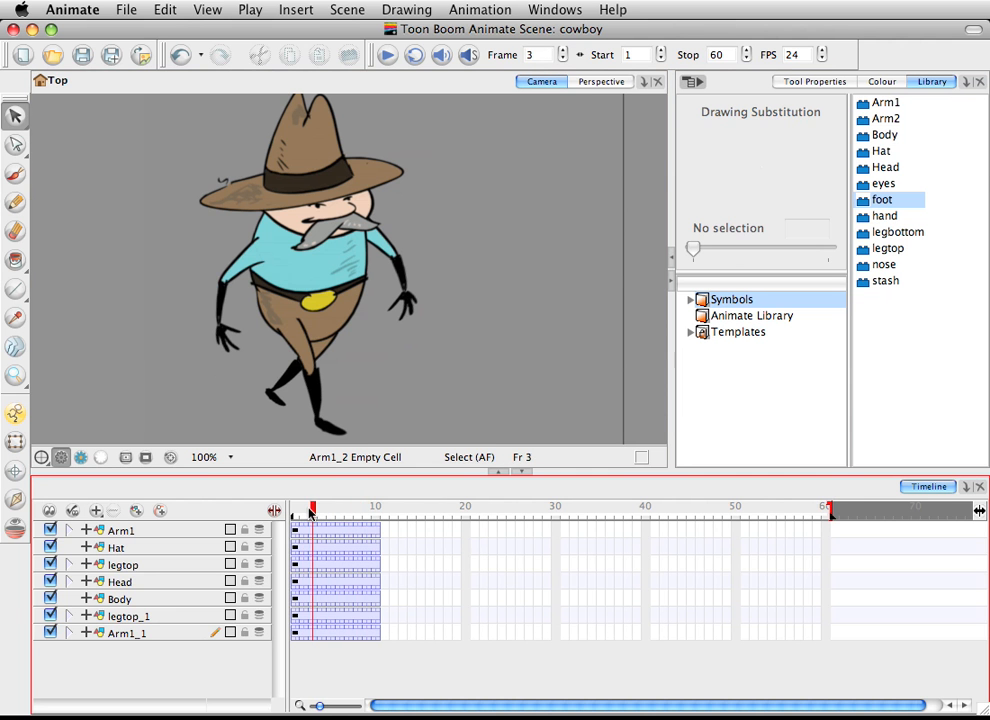
pyautogui.doubleClick(298, 345)
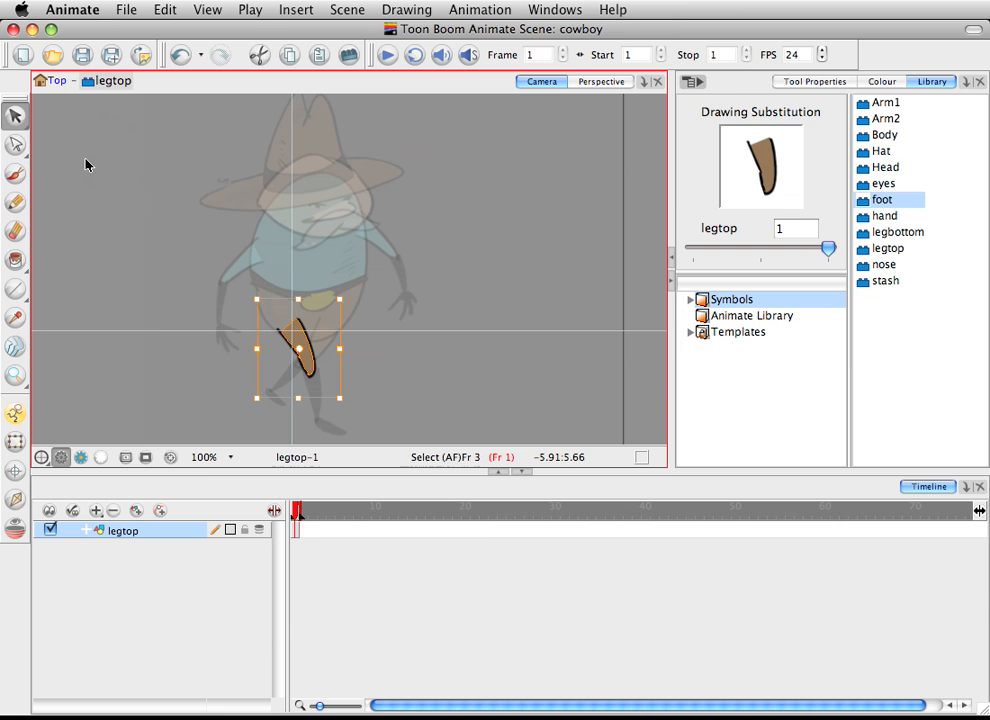
pyautogui.click(55, 82)
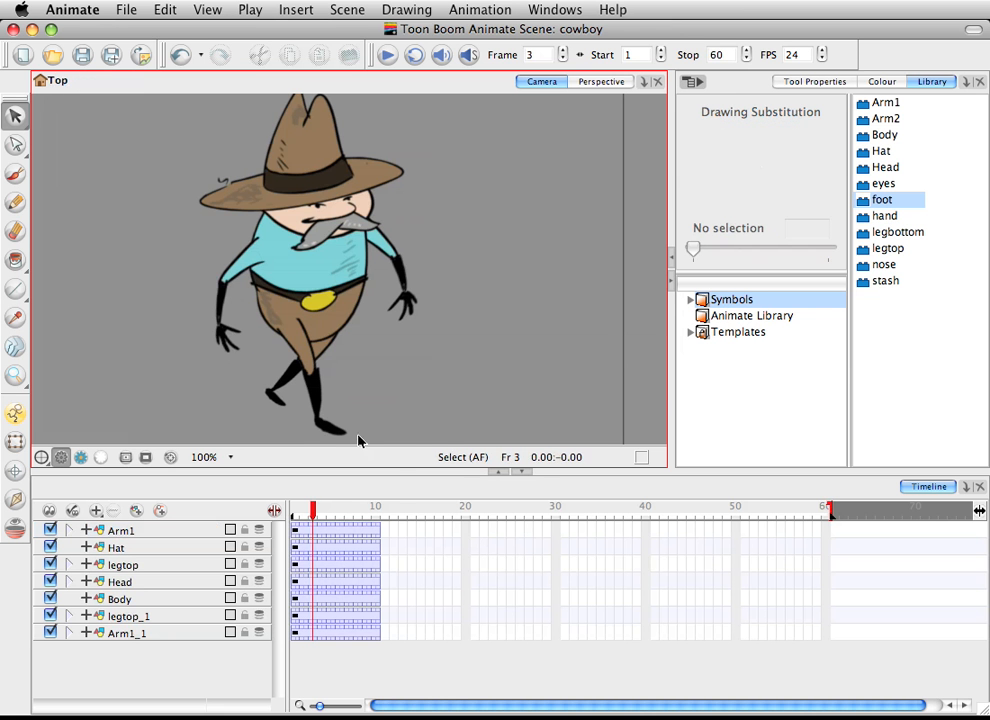
pyautogui.click(314, 515)
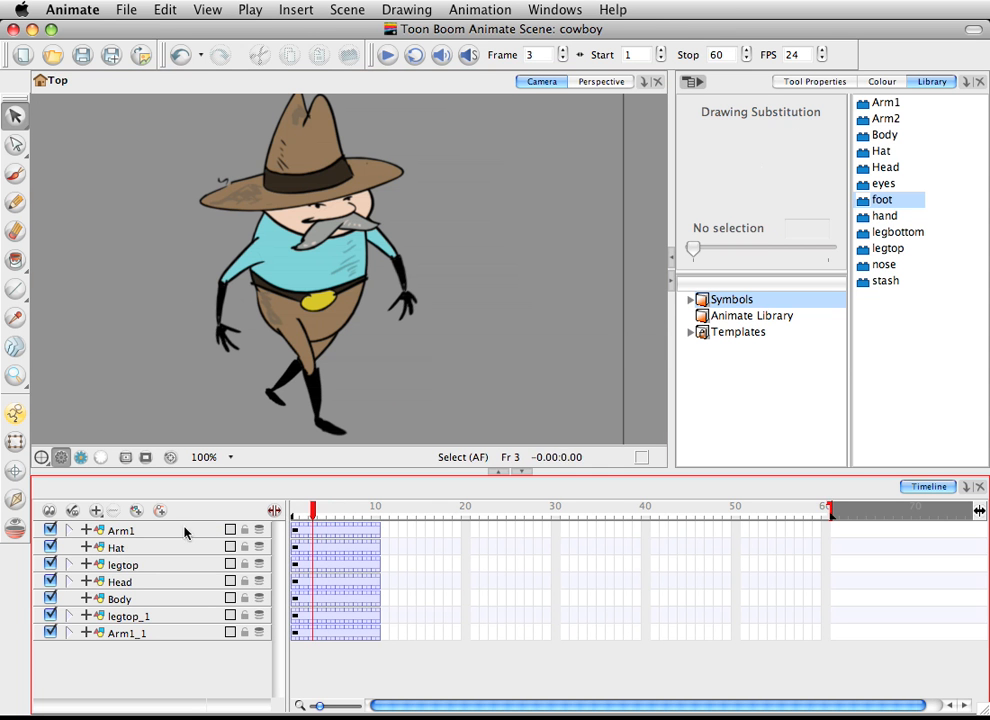
# - Move the Hat layer below Head, parent it to the Head layer and select Head to check the attachment
pyautogui.click(124, 549)
pyautogui.moveTo(118, 551); pyautogui.dragTo(122, 581)
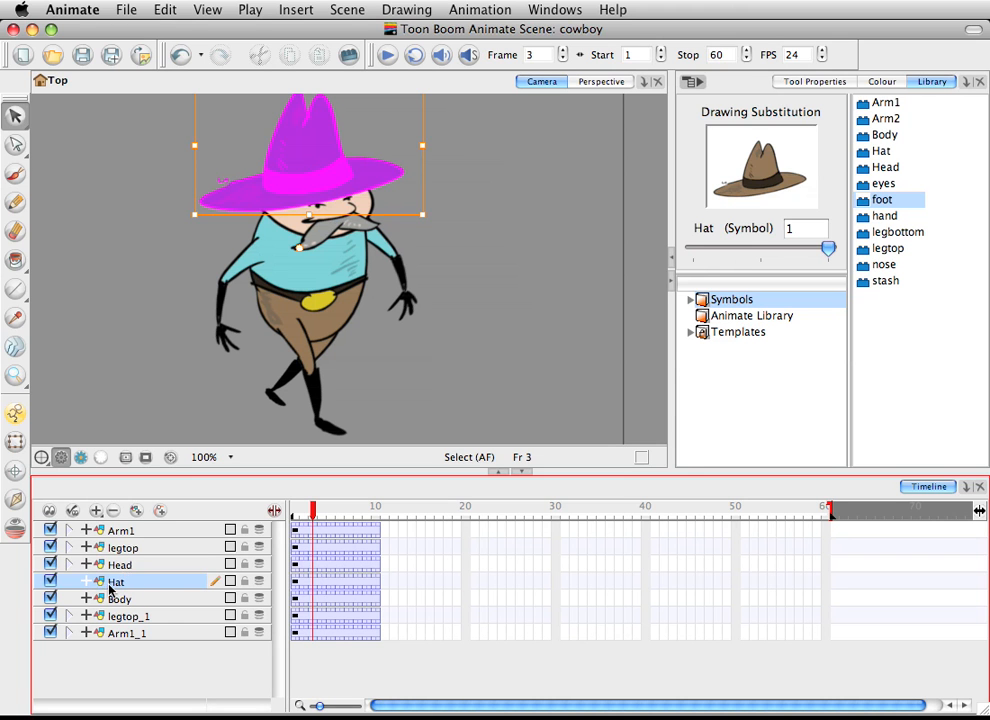
pyautogui.click(110, 565)
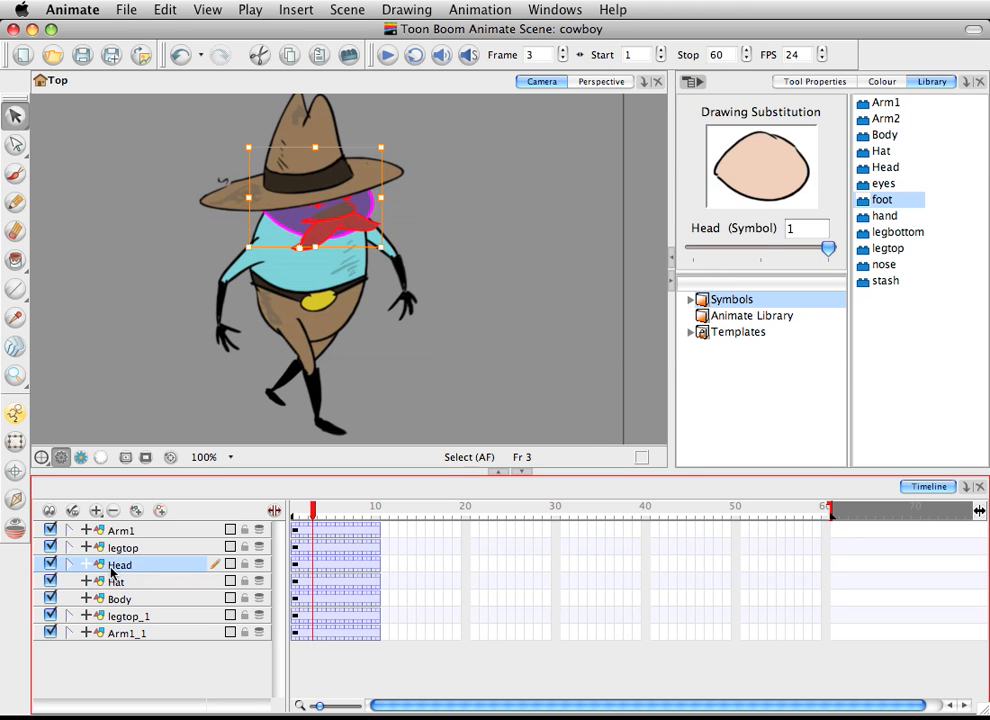
pyautogui.moveTo(124, 581); pyautogui.dragTo(146, 566)
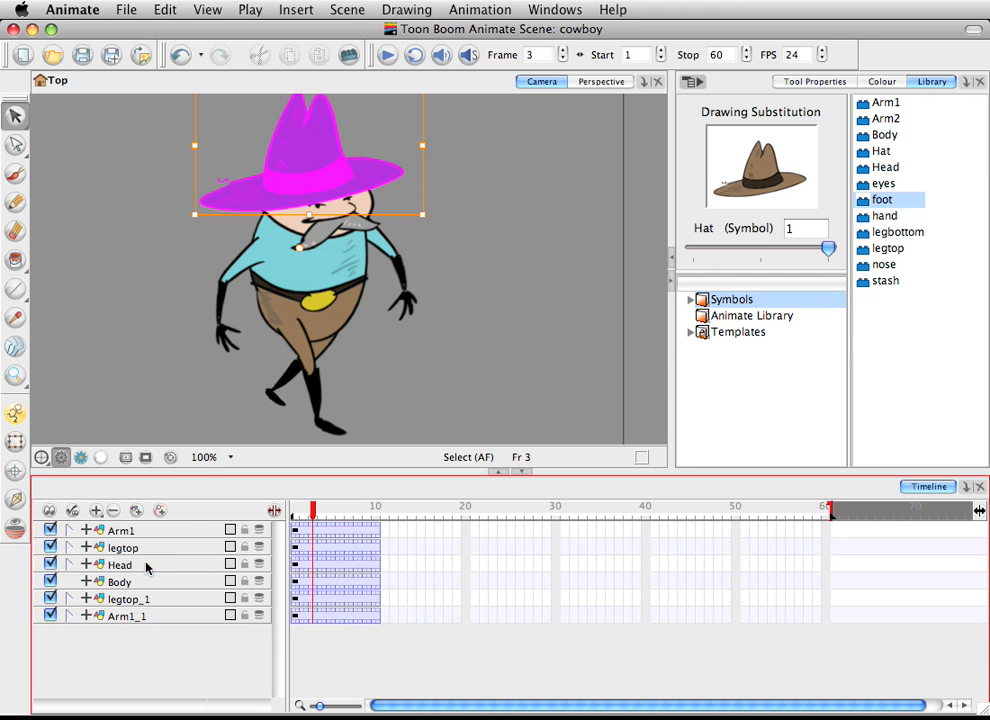
pyautogui.click(130, 566)
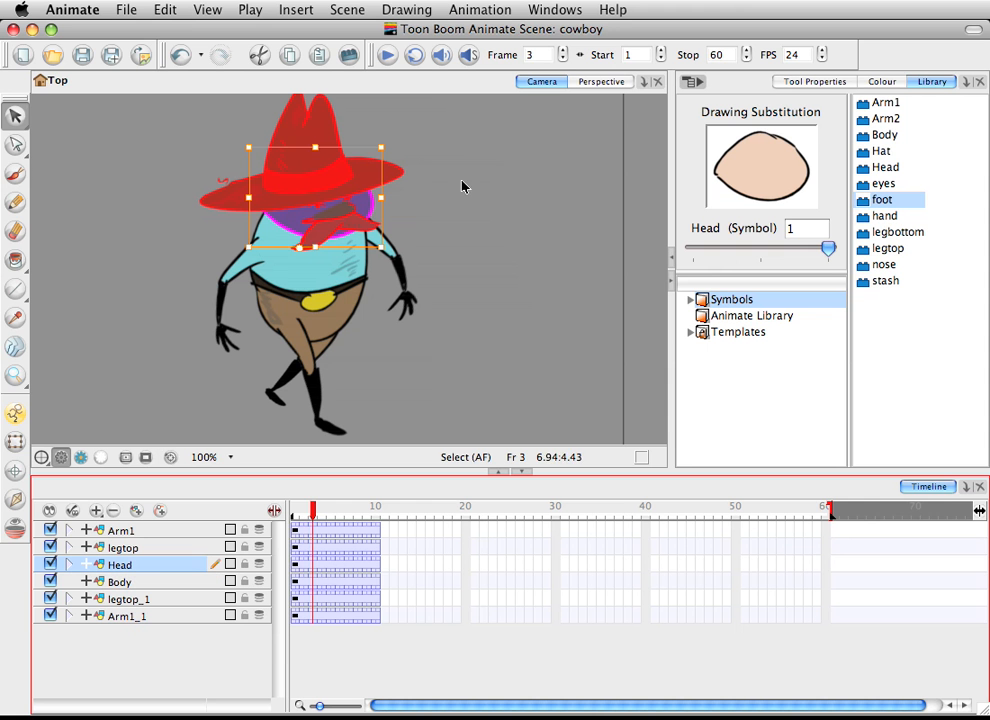
# - Reposition the head's pivot point to the middle of the face at frame 1 with the Pivot tool
pyautogui.moveTo(313, 520); pyautogui.dragTo(295, 516)
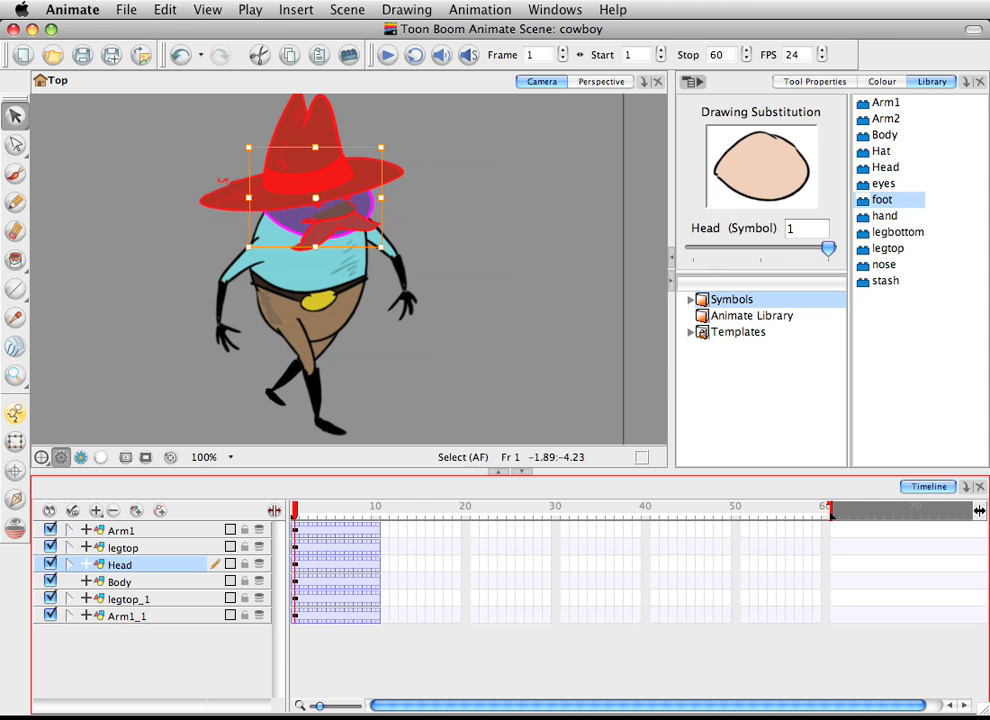
pyautogui.click(15, 441)
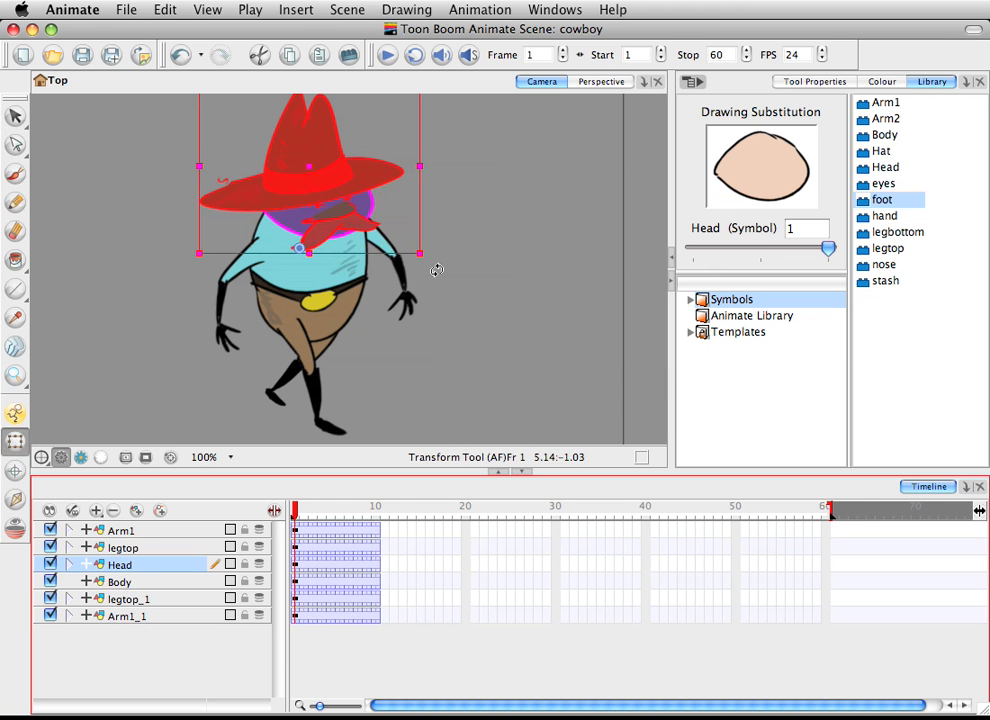
pyautogui.moveTo(435, 270)
pyautogui.mouseDown()
pyautogui.moveTo(420, 282)
pyautogui.moveTo(411, 266)
pyautogui.mouseUp()
pyautogui.click(15, 470)
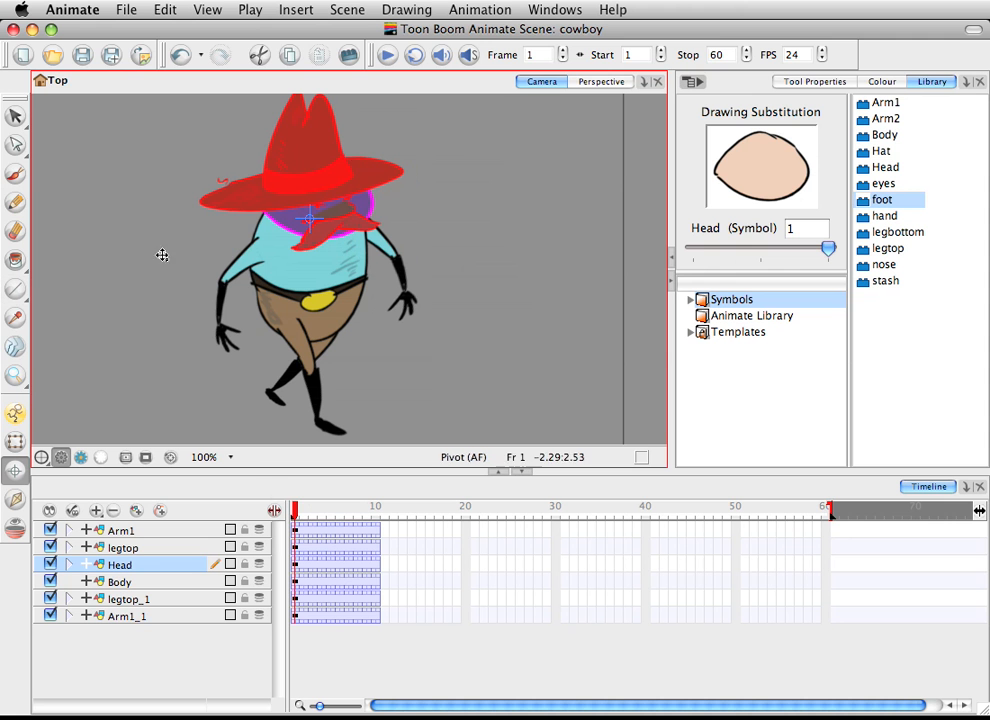
# - Turn on Animate mode and keyframe the head at frame 10, rotated clockwise and lowered slightly with the Transform tool
pyautogui.moveTo(294, 508); pyautogui.dragTo(378, 507)
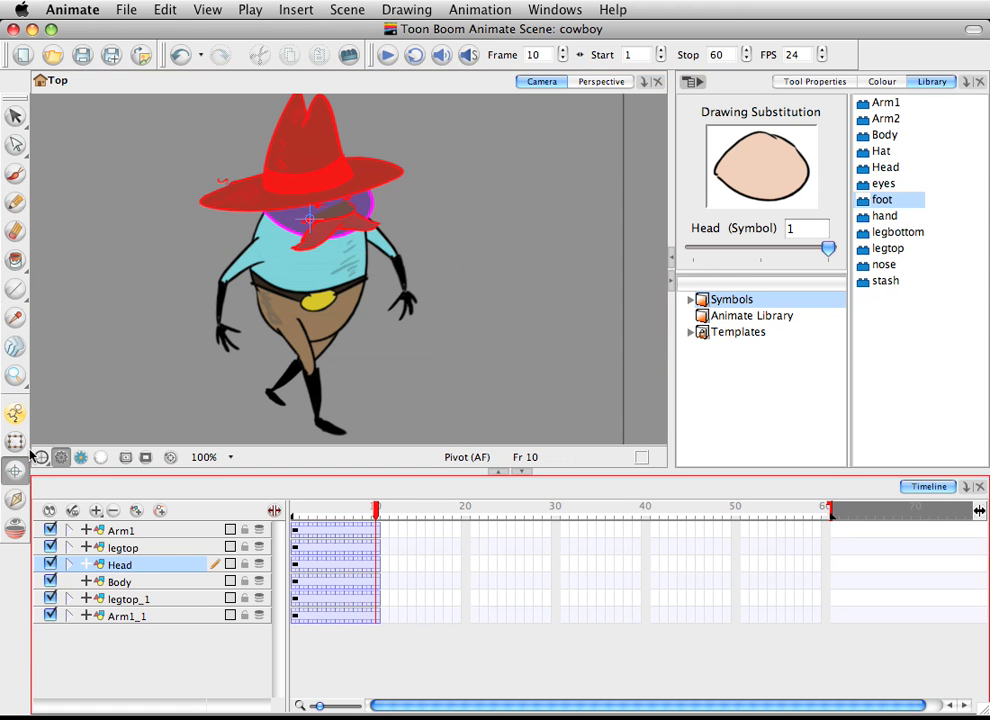
pyautogui.click(15, 414)
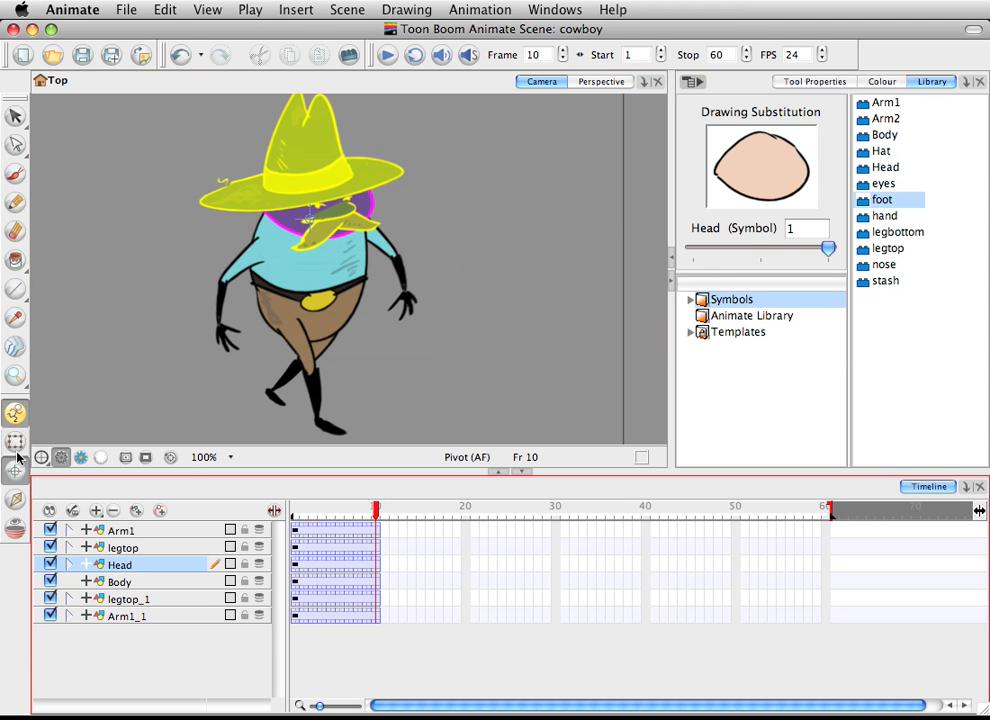
pyautogui.click(15, 441)
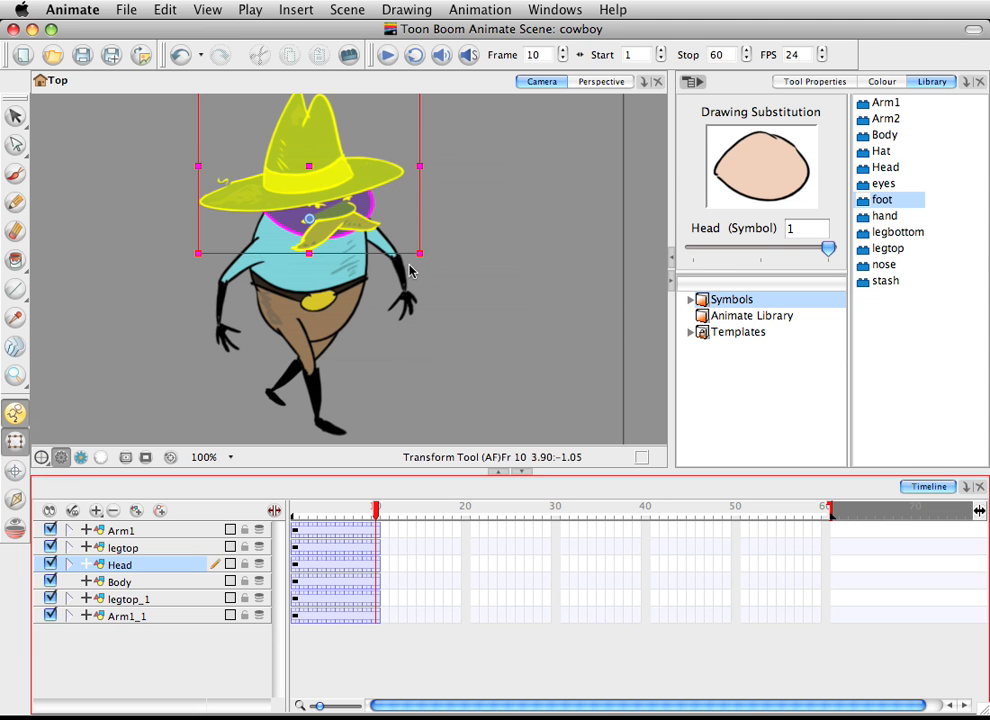
pyautogui.moveTo(429, 260); pyautogui.dragTo(439, 297)
pyautogui.moveTo(347, 215); pyautogui.dragTo(345, 220)
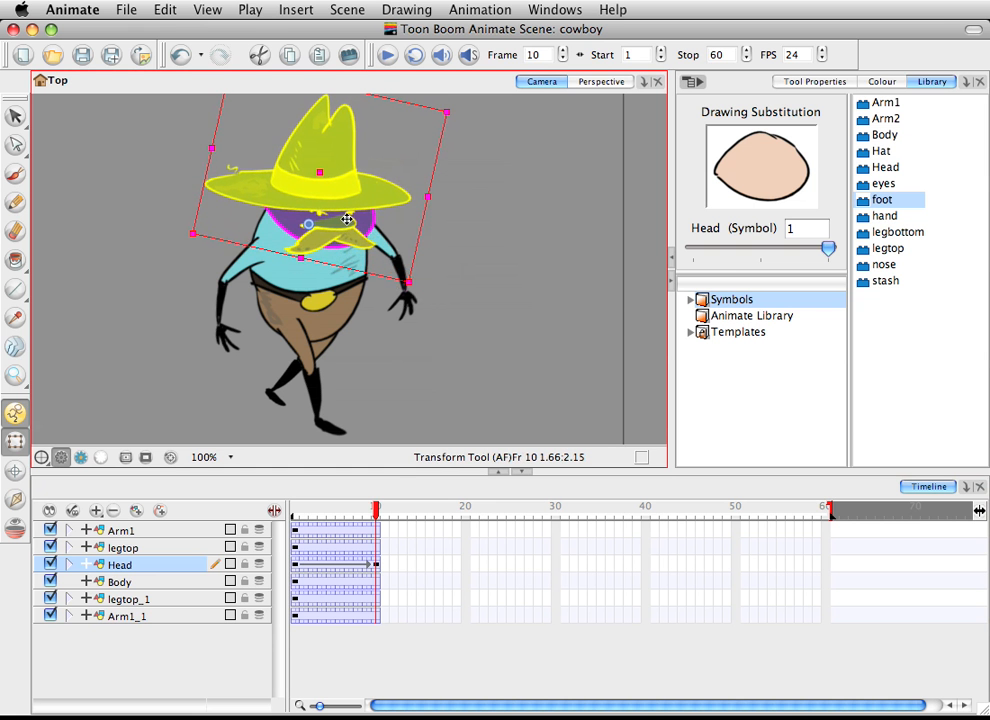
pyautogui.moveTo(404, 283); pyautogui.dragTo(407, 281)
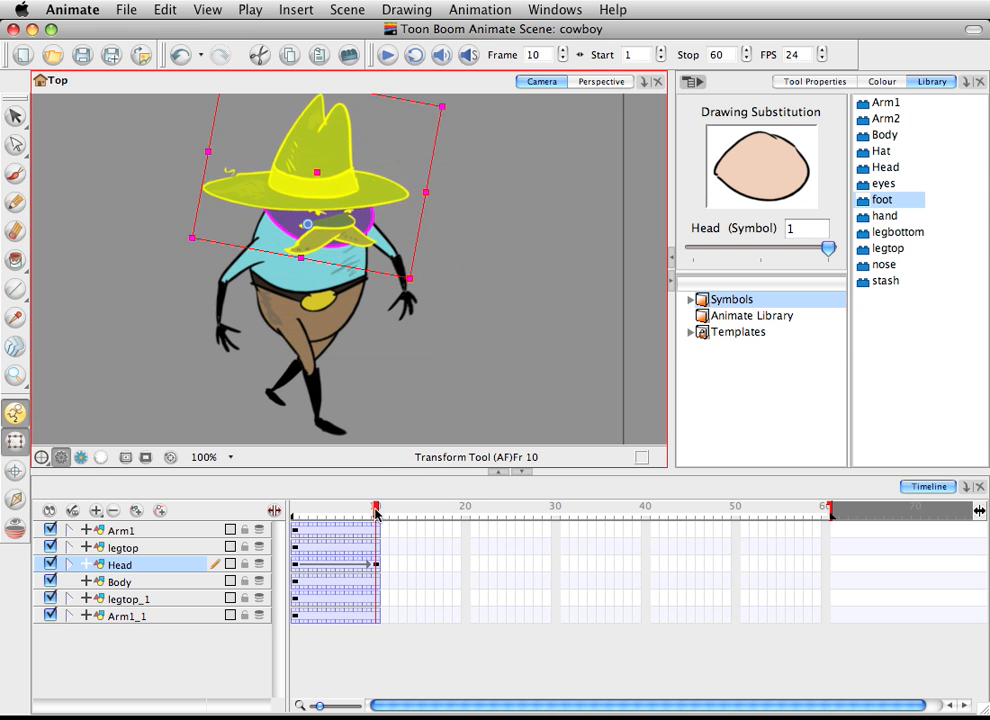
# - Fine-tune the head's rotation and position at frame 10, and review the layers nested under Head
pyautogui.moveTo(376, 513)
pyautogui.mouseDown()
pyautogui.moveTo(294, 513)
pyautogui.moveTo(357, 513)
pyautogui.moveTo(293, 523)
pyautogui.moveTo(376, 513)
pyautogui.mouseUp()
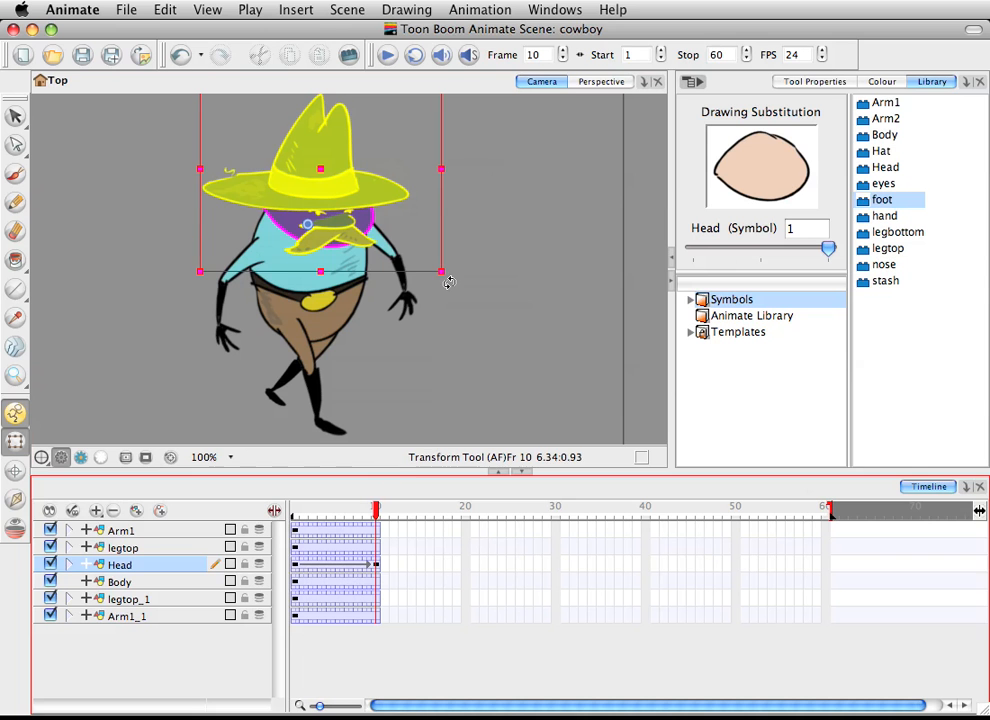
pyautogui.moveTo(444, 278); pyautogui.dragTo(448, 291)
pyautogui.moveTo(353, 223); pyautogui.dragTo(350, 220)
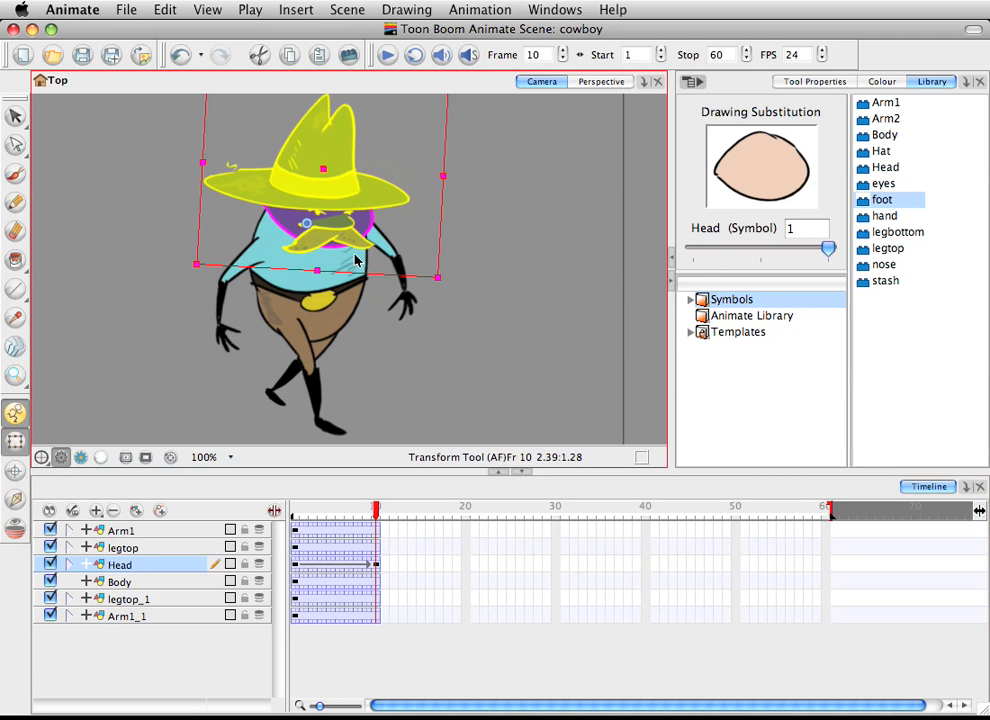
pyautogui.click(70, 565)
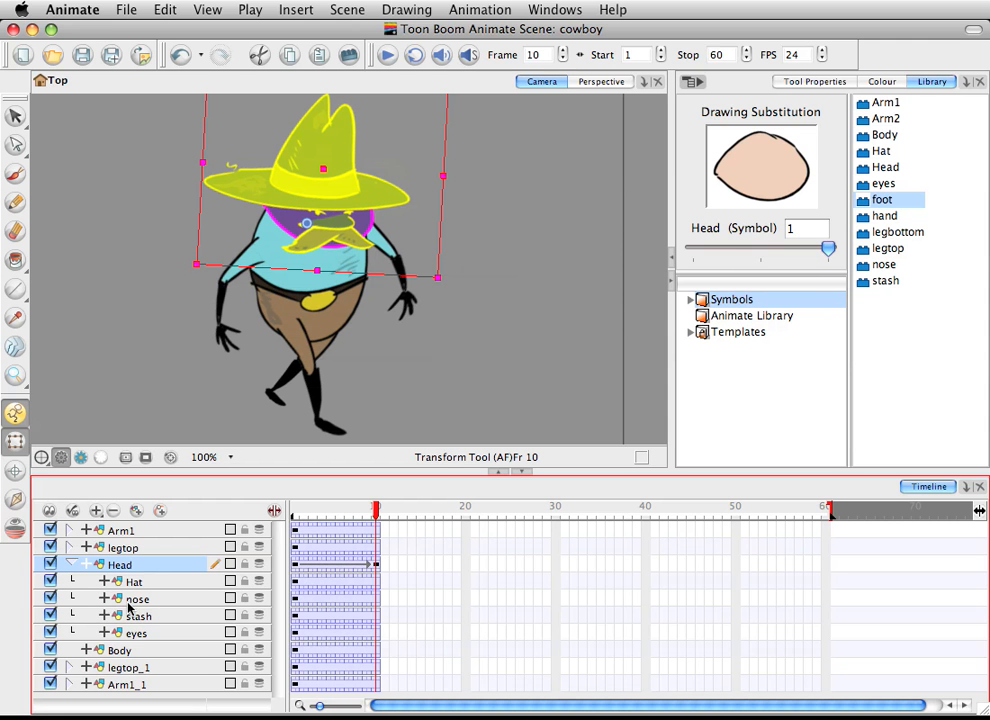
pyautogui.click(70, 564)
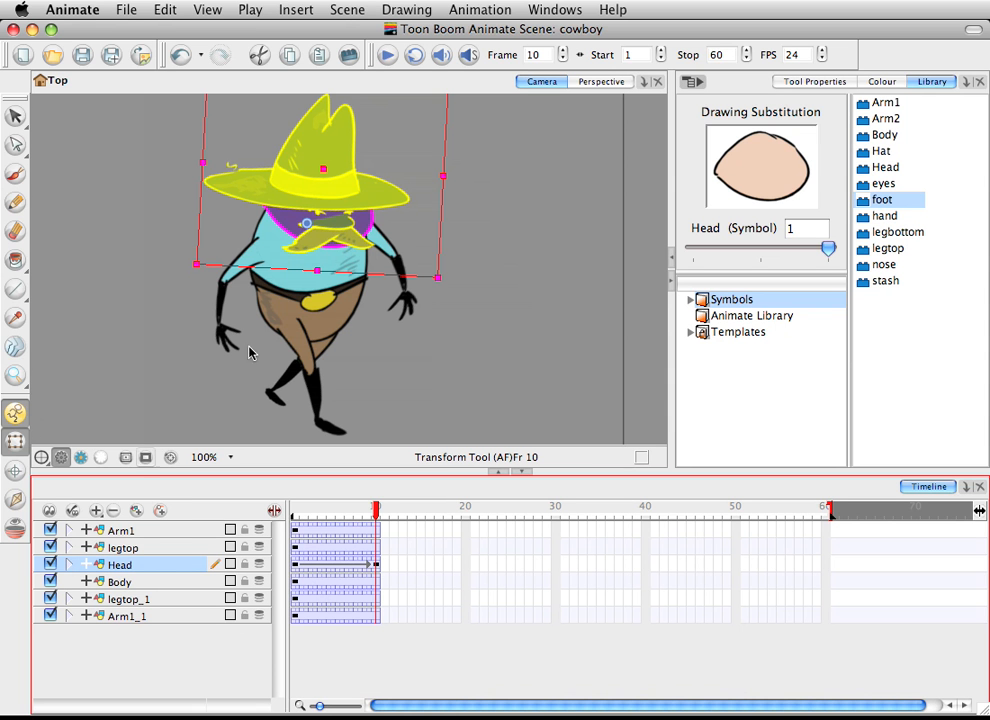
pyautogui.moveTo(449, 292); pyautogui.dragTo(454, 286)
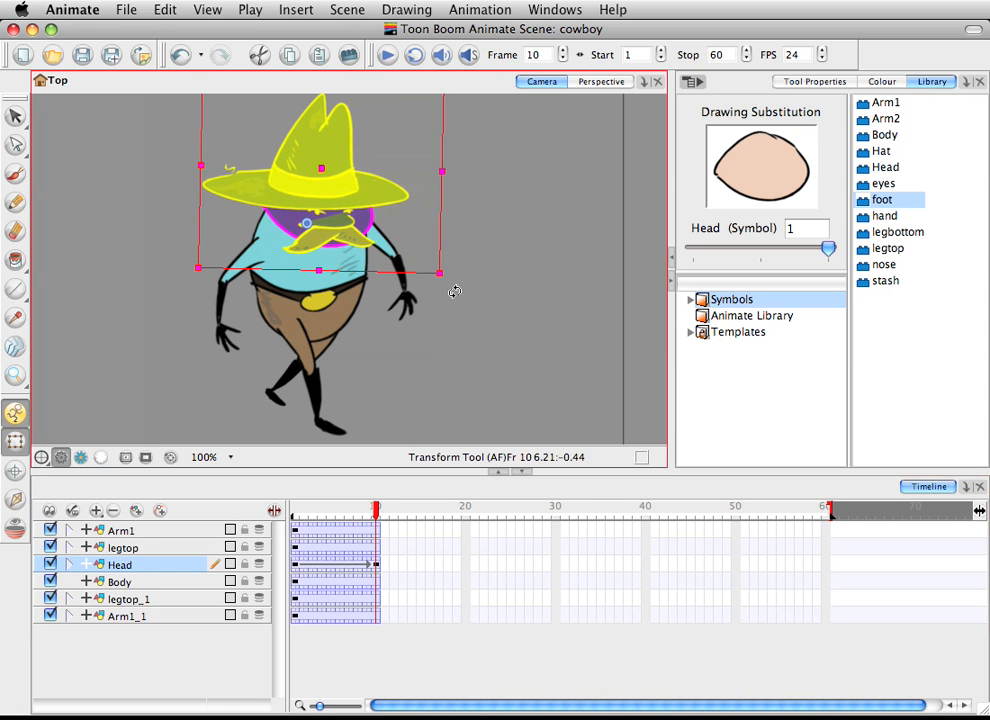
# - Check the moustache selection with the Select tool, clear it and scrub through the head movement up to frame 10
pyautogui.click(15, 116)
pyautogui.click(315, 237)
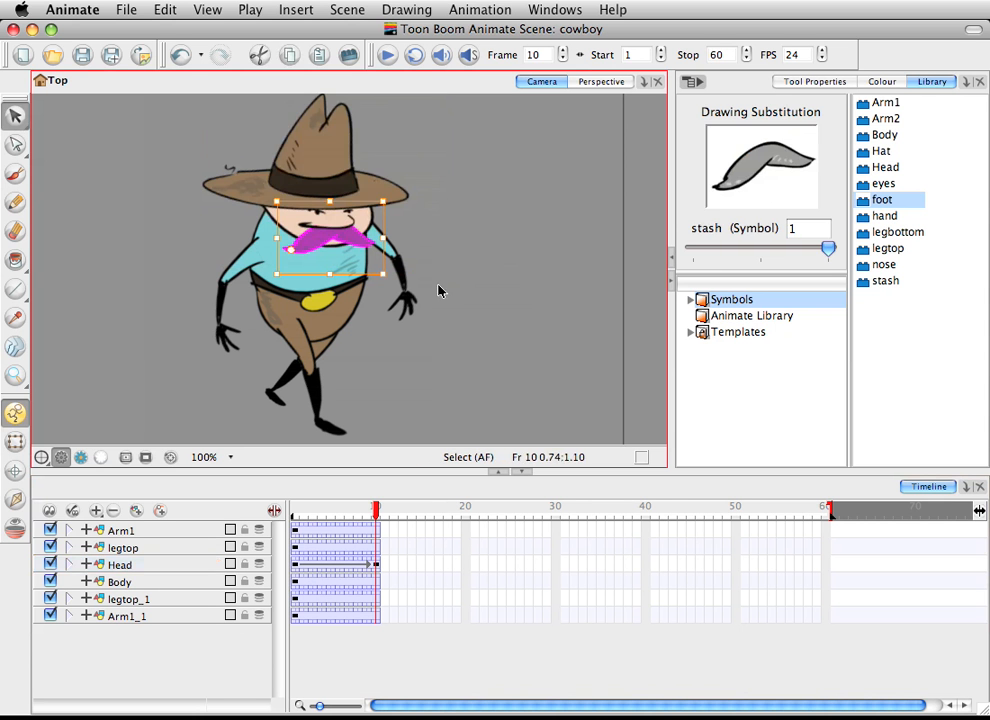
pyautogui.click(429, 293)
pyautogui.click(334, 228)
pyautogui.click(463, 344)
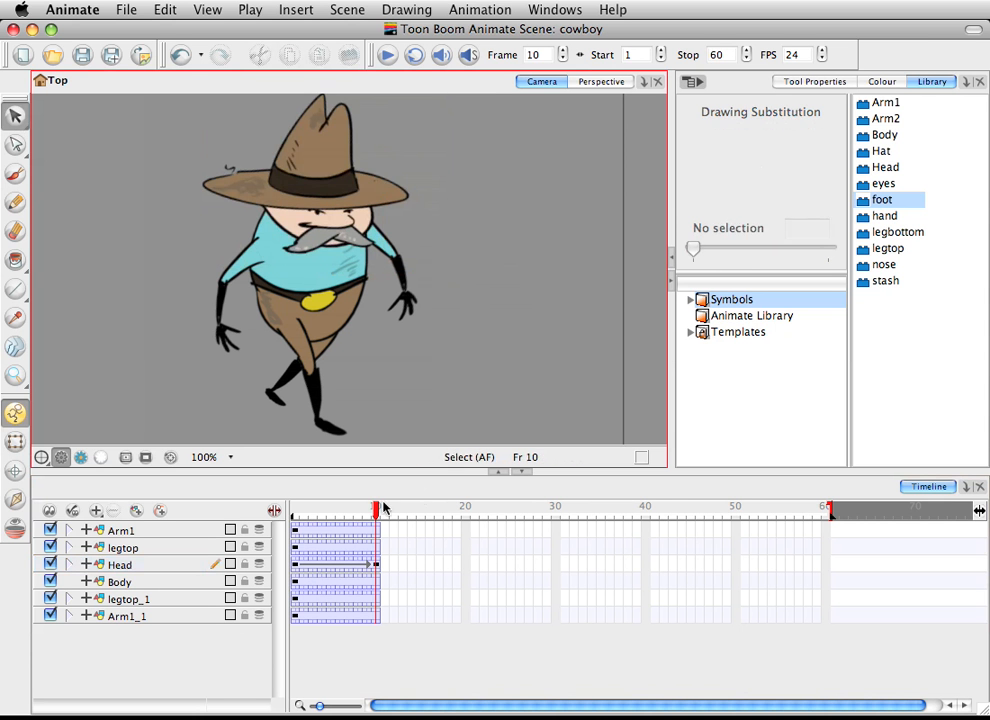
pyautogui.moveTo(312, 508); pyautogui.dragTo(376, 512)
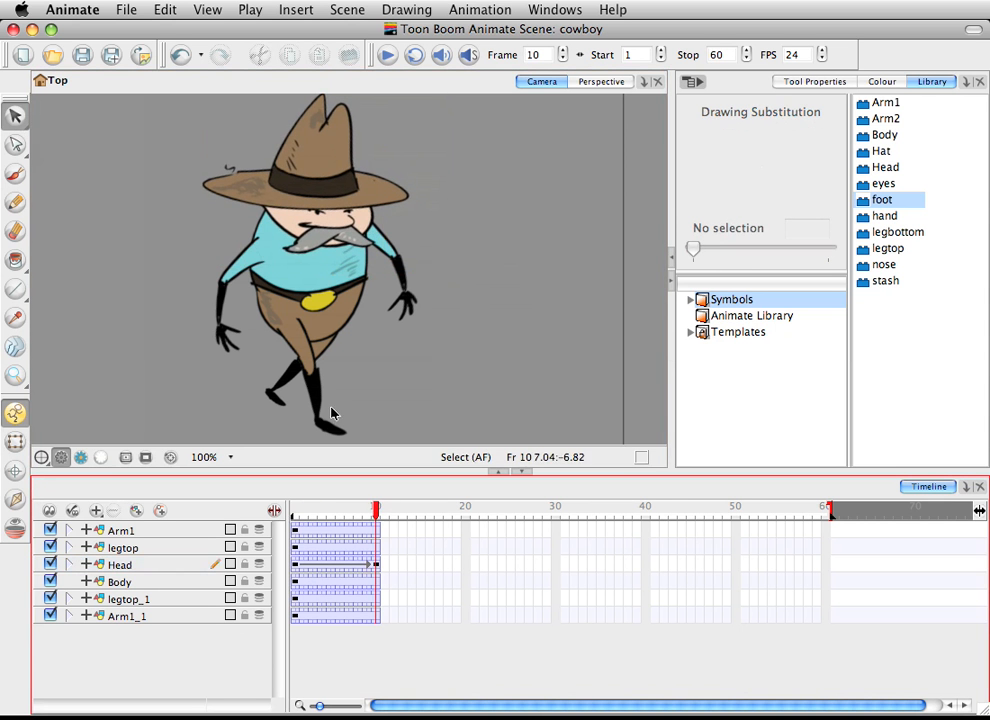
# - Open the stash symbol for editing from the moustache and extend its timeline to 7 frames
pyautogui.click(352, 249)
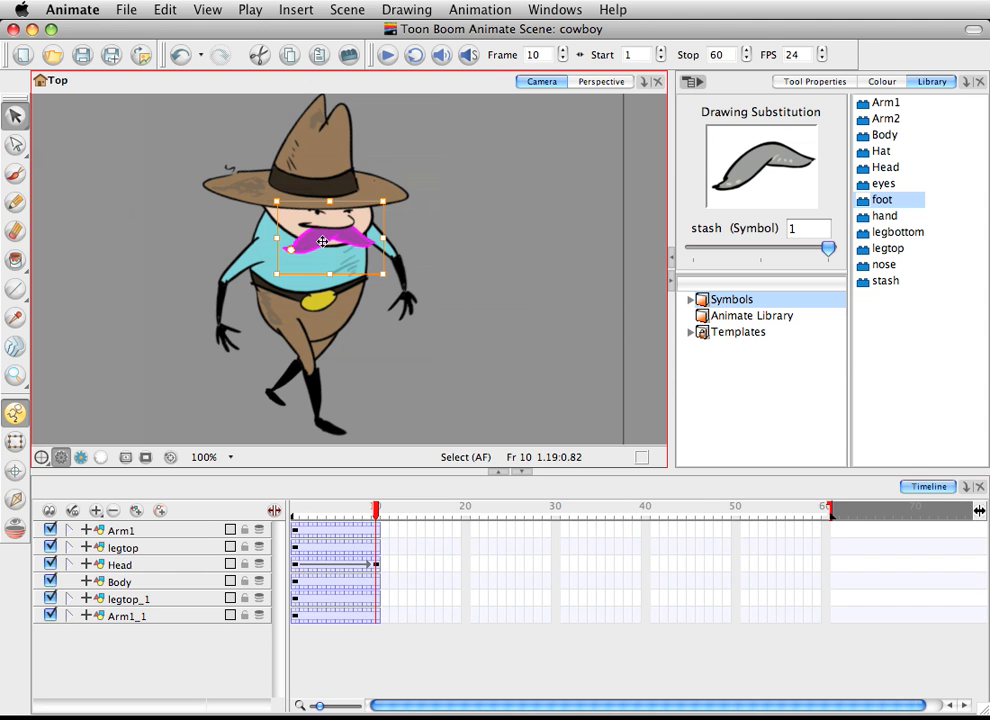
pyautogui.doubleClick(322, 242)
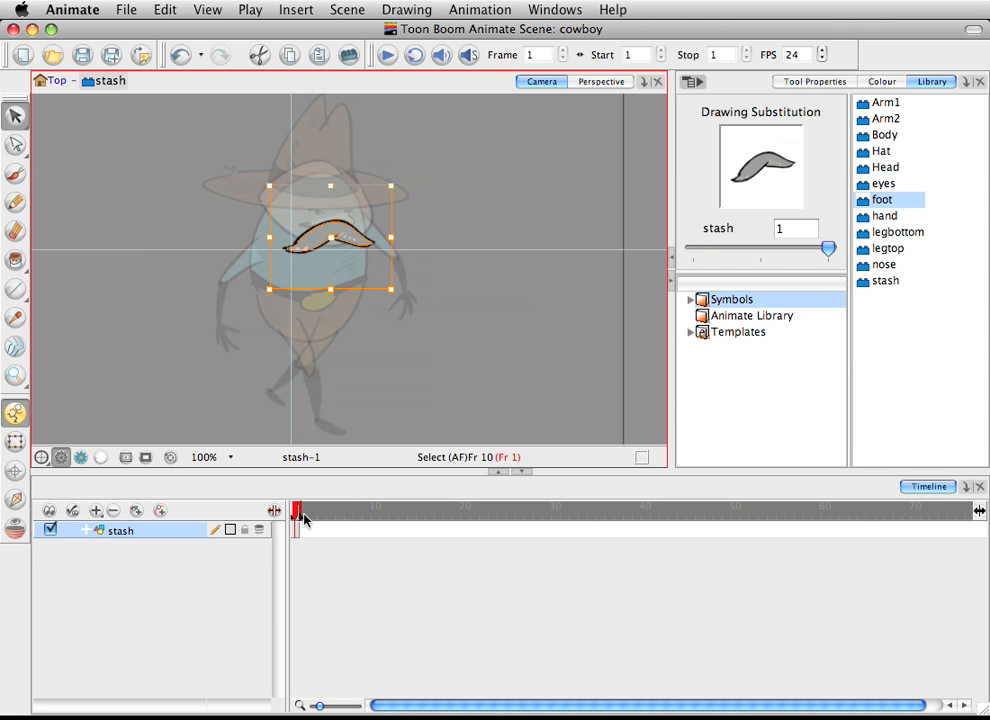
pyautogui.click(300, 518)
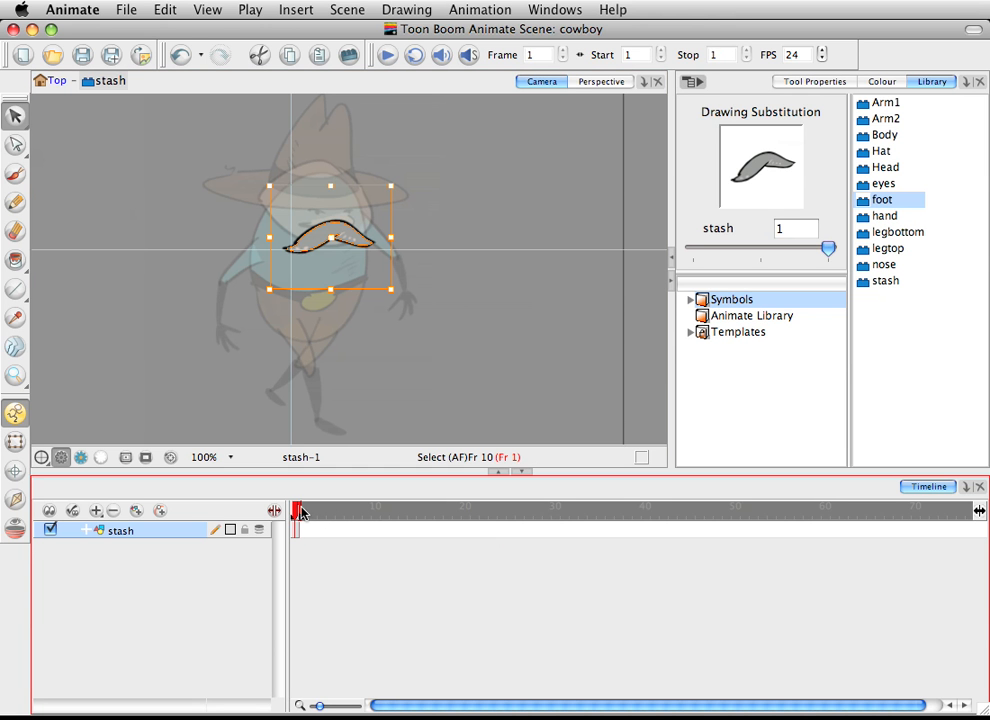
pyautogui.moveTo(300, 512)
pyautogui.mouseDown()
pyautogui.moveTo(377, 510)
pyautogui.moveTo(356, 510)
pyautogui.mouseUp()
# - Insert a keyframe at frame 2 of the stash layer inside the symbol
pyautogui.click(325, 550)
pyautogui.click(320, 531)
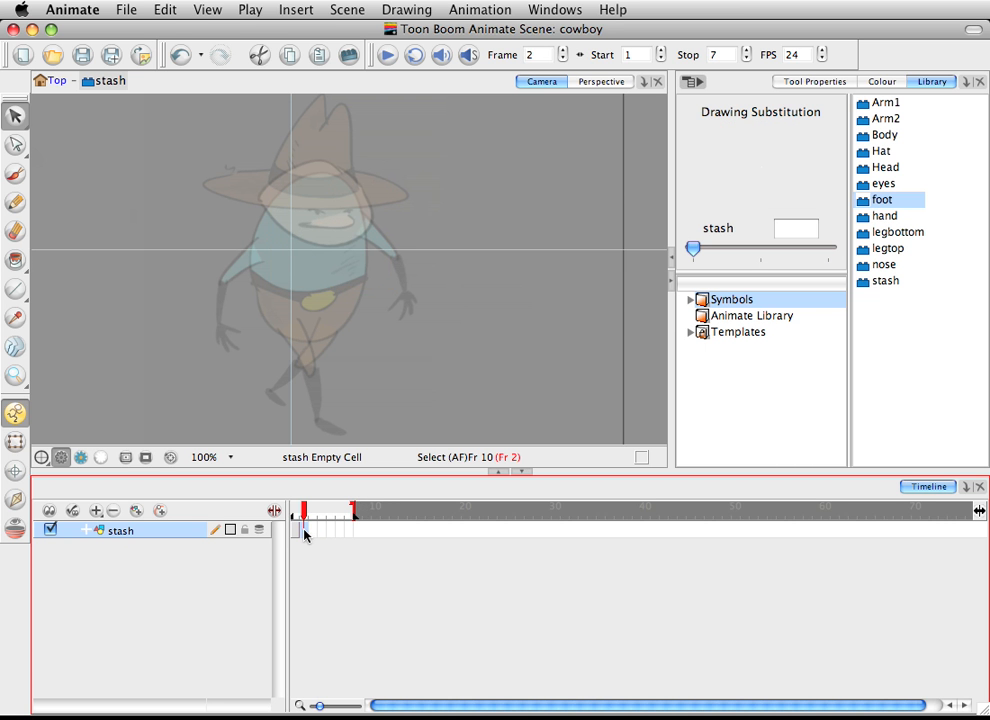
pyautogui.rightClick(305, 533)
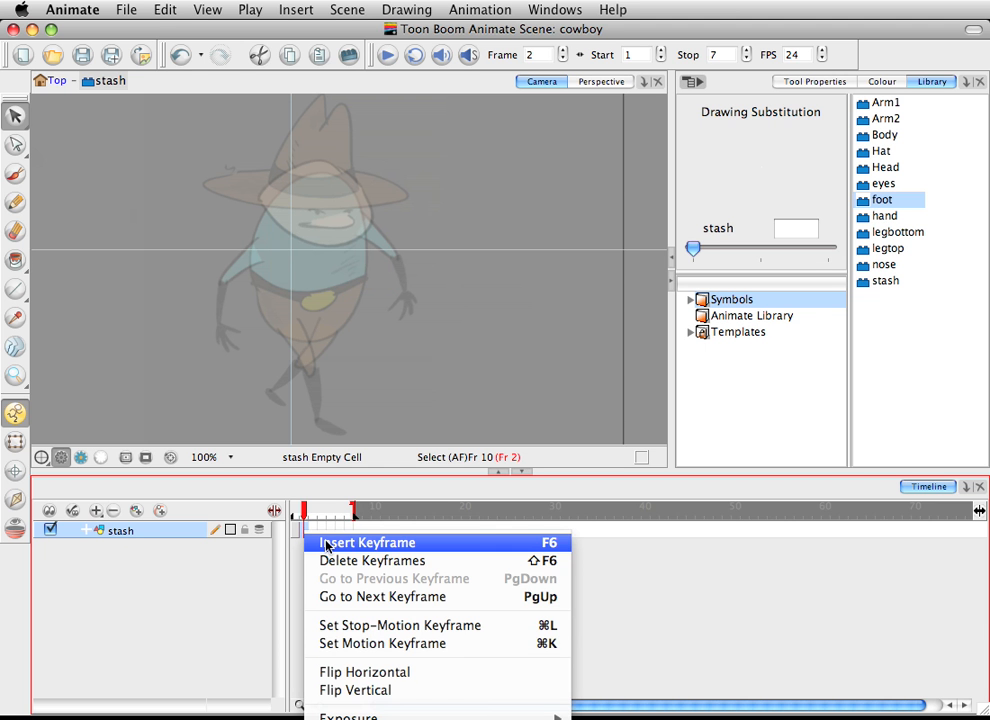
pyautogui.click(326, 543)
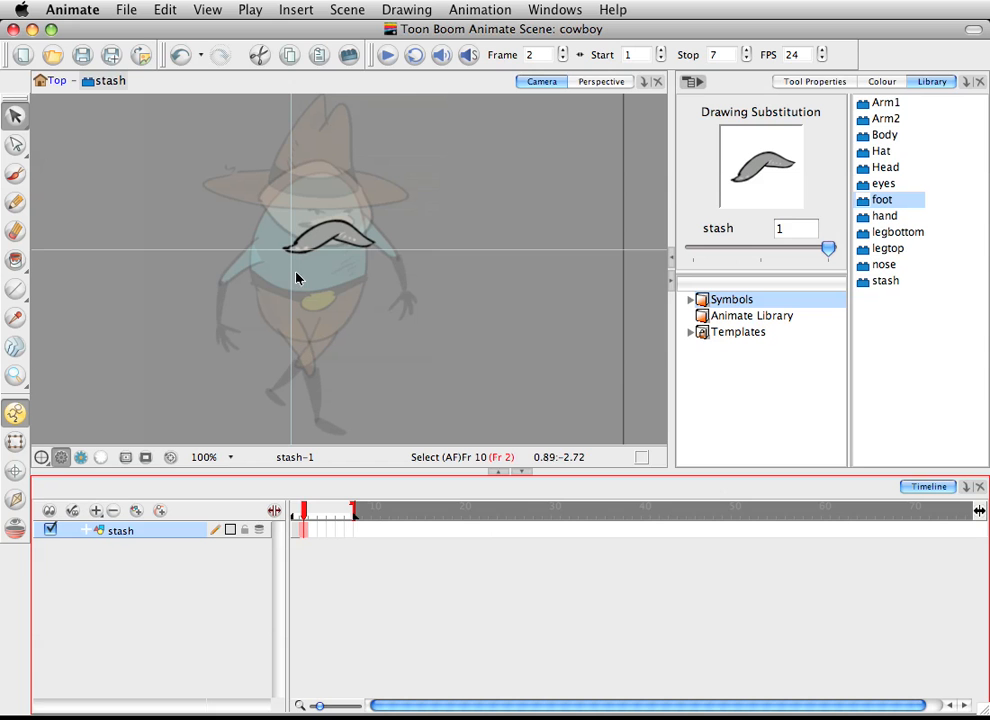
# - Duplicate the moustache drawing at frame 2 as drawing 2, check its drawing substitution and clear the selection
pyautogui.click(379, 287)
pyautogui.press('super+a')
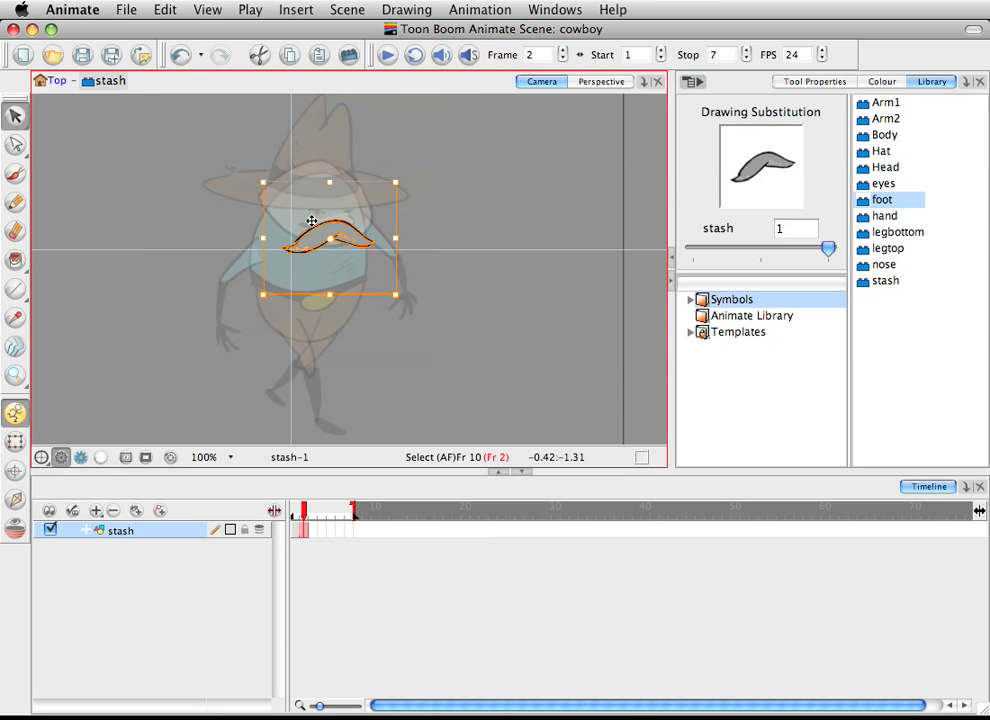
pyautogui.click(406, 9)
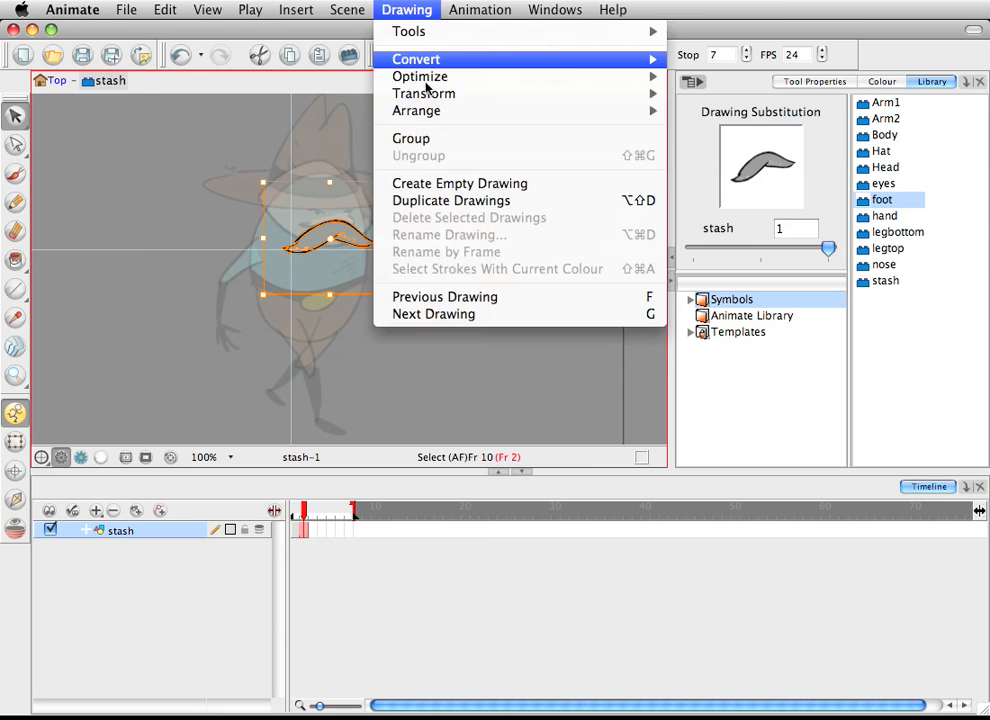
pyautogui.click(457, 200)
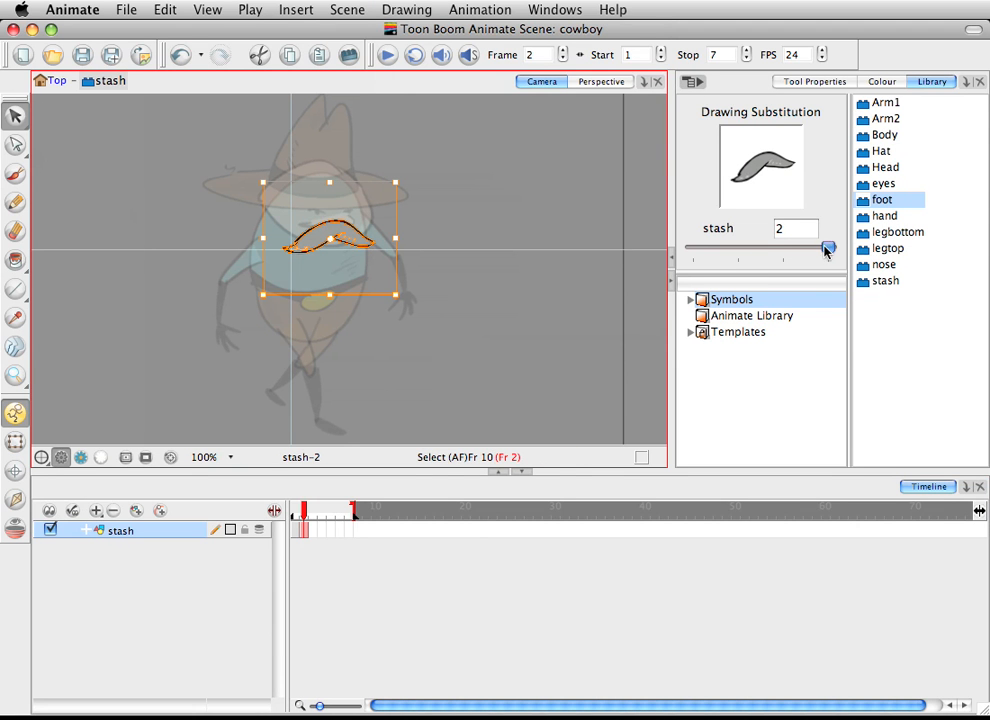
pyautogui.moveTo(826, 251)
pyautogui.mouseDown()
pyautogui.moveTo(762, 249)
pyautogui.moveTo(823, 250)
pyautogui.mouseUp()
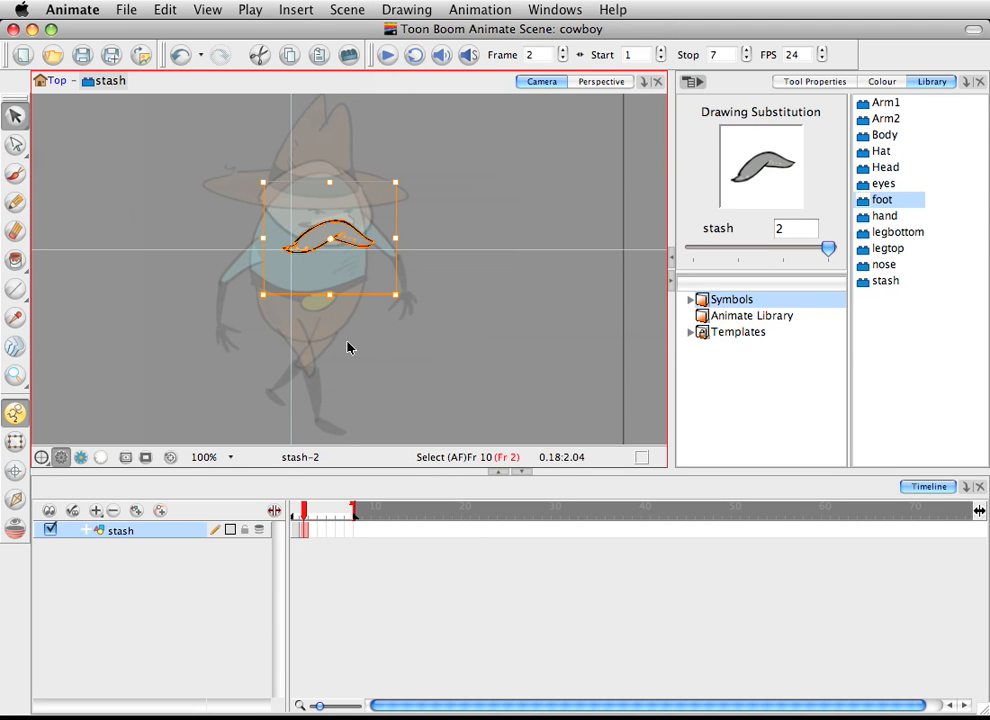
pyautogui.click(414, 356)
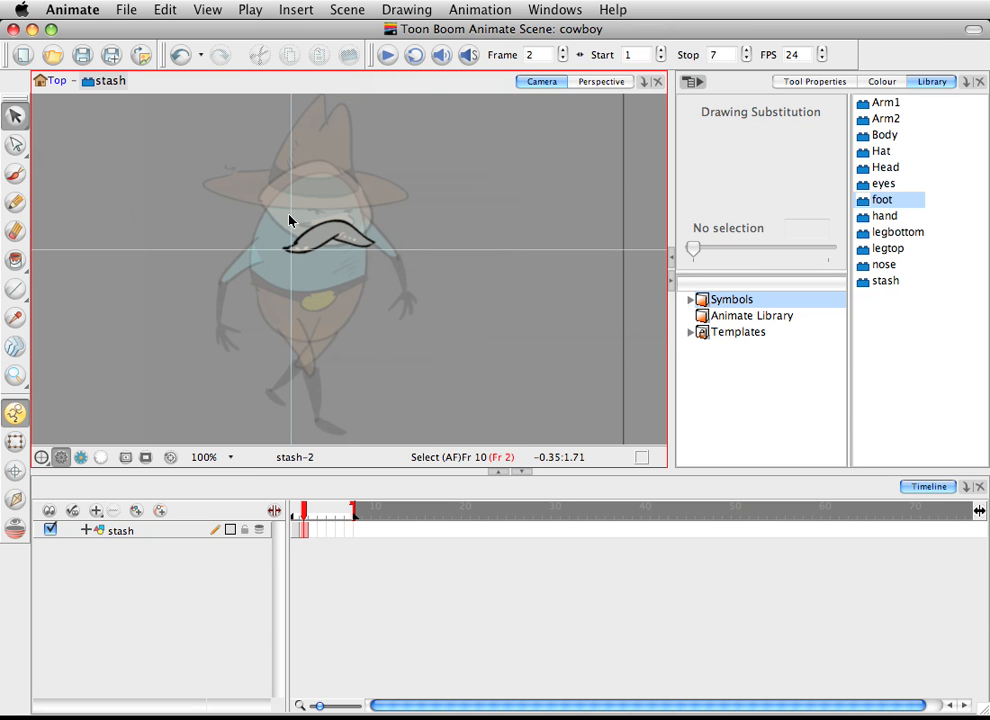
pyautogui.click(338, 261)
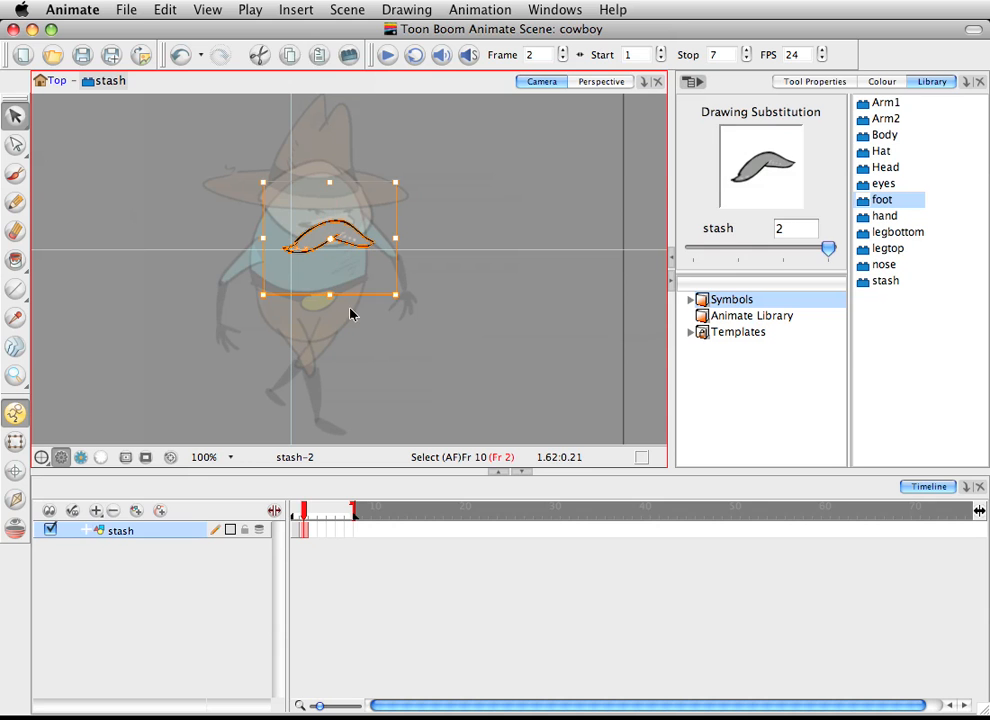
pyautogui.click(437, 350)
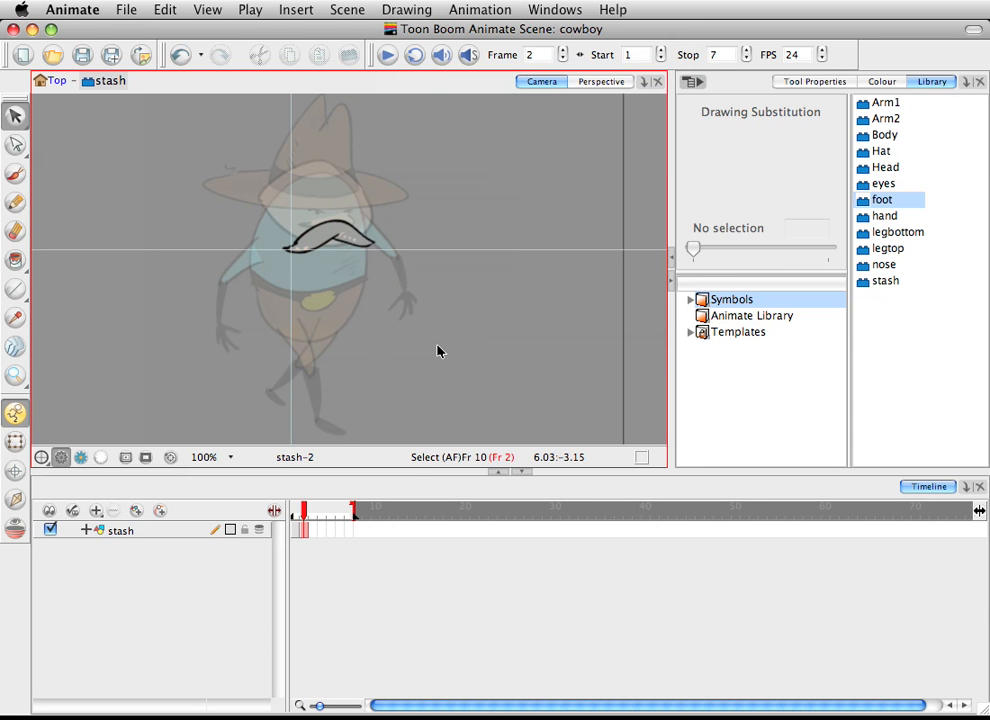
# - Deform the frame 2 moustache with the Perspective tool, pulling its lower corners inward and down, and deselect it
pyautogui.click(16, 146)
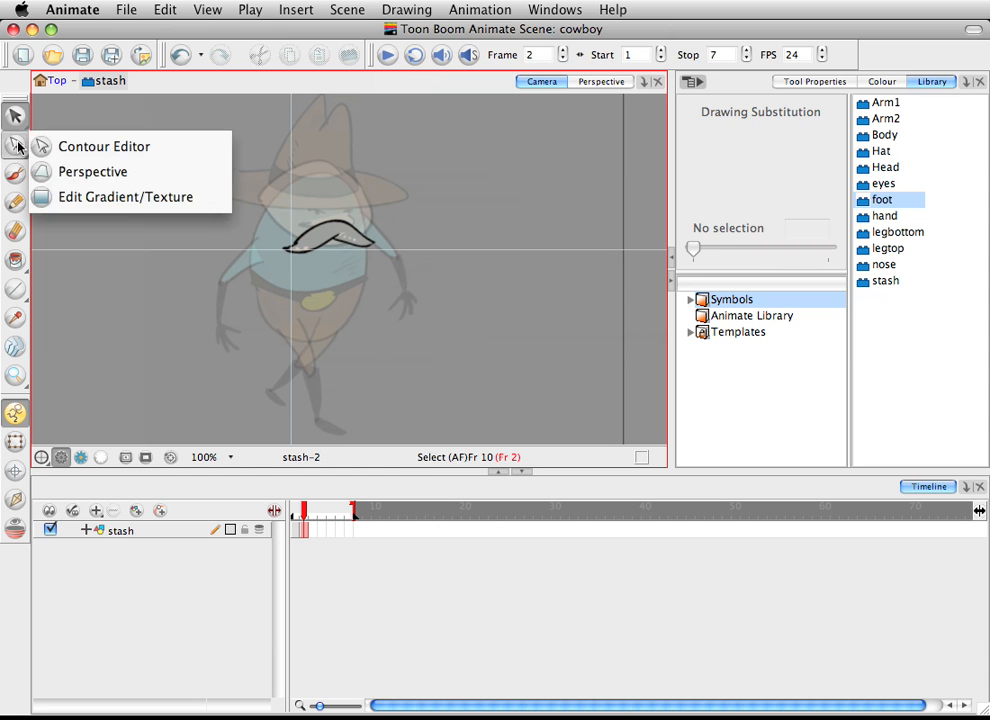
pyautogui.click(44, 174)
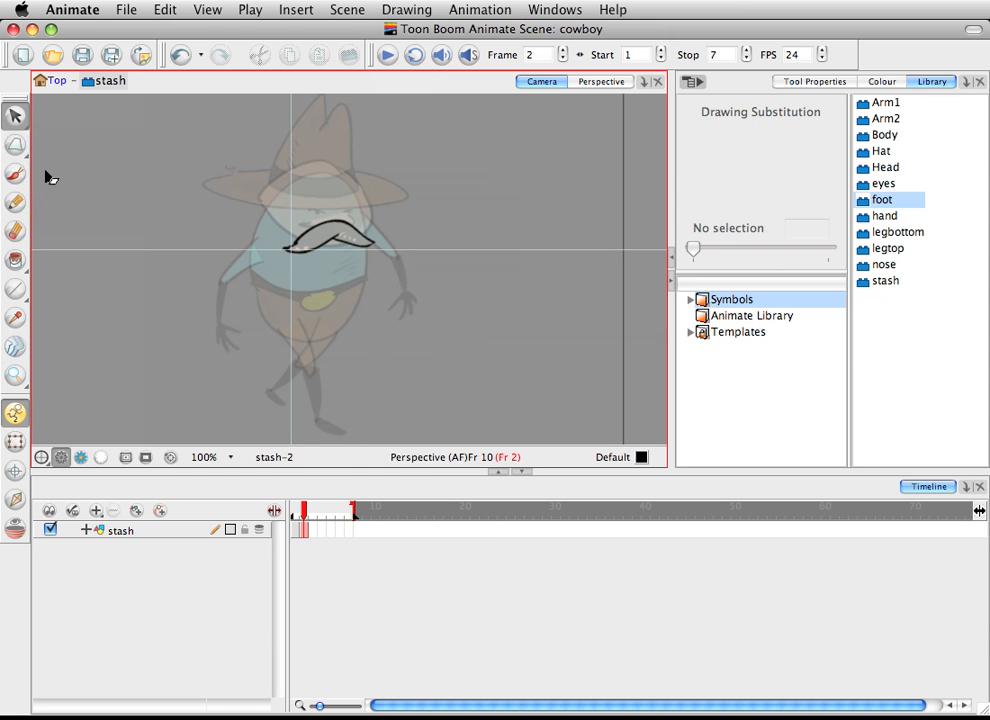
pyautogui.click(338, 281)
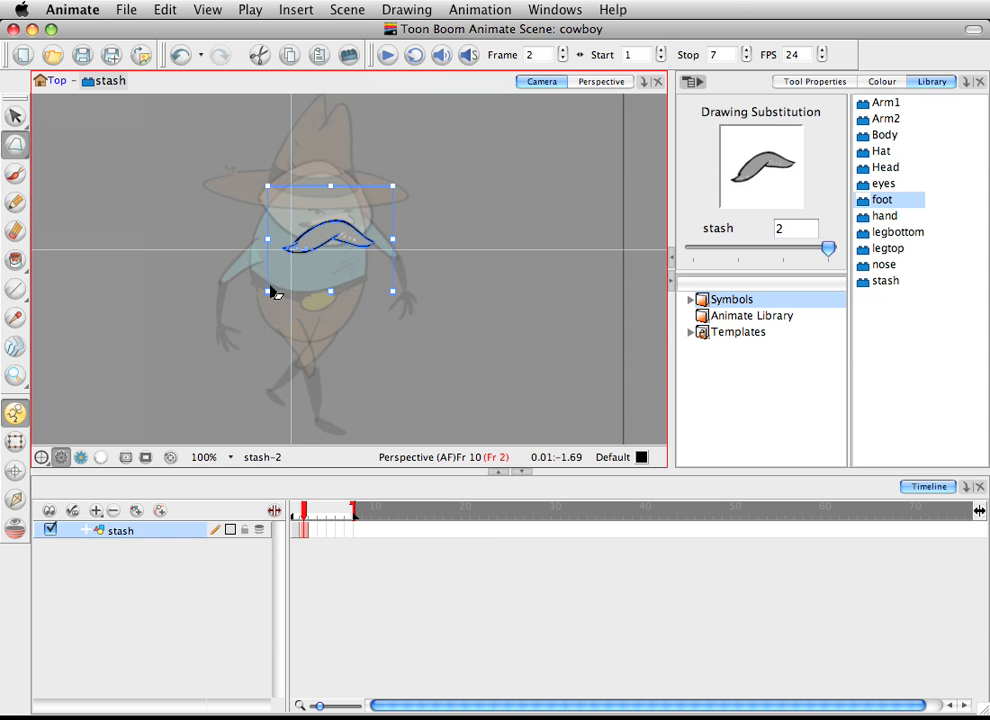
pyautogui.moveTo(270, 292); pyautogui.dragTo(277, 300)
pyautogui.moveTo(392, 291)
pyautogui.mouseDown()
pyautogui.moveTo(402, 296)
pyautogui.moveTo(381, 300)
pyautogui.mouseUp()
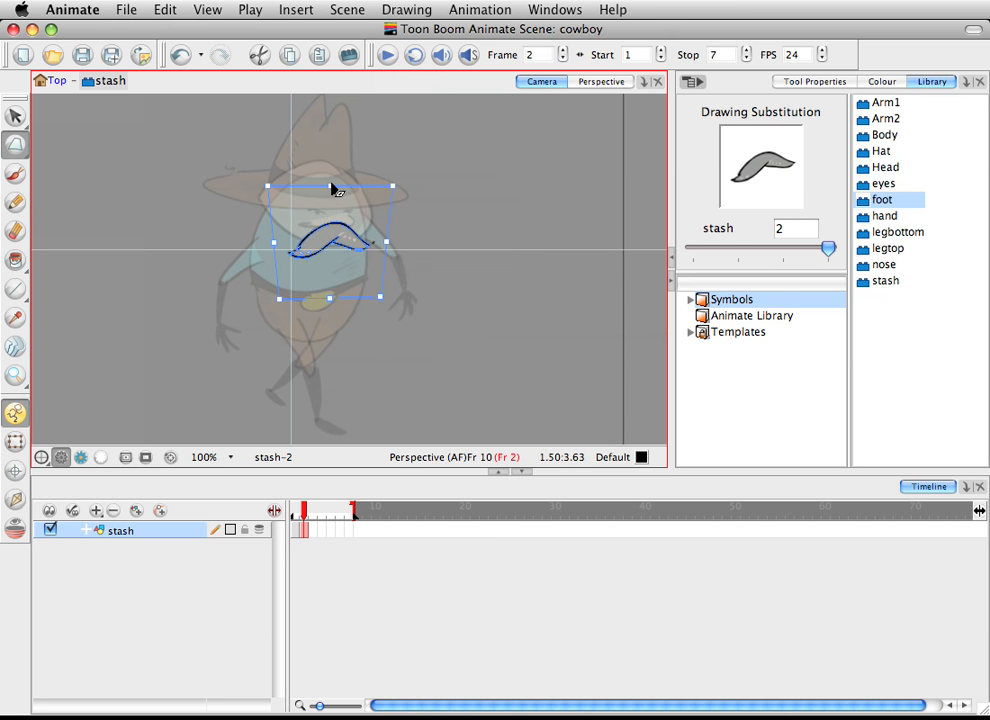
pyautogui.moveTo(331, 186); pyautogui.dragTo(329, 183)
pyautogui.moveTo(279, 299); pyautogui.dragTo(284, 303)
pyautogui.moveTo(380, 297); pyautogui.dragTo(377, 302)
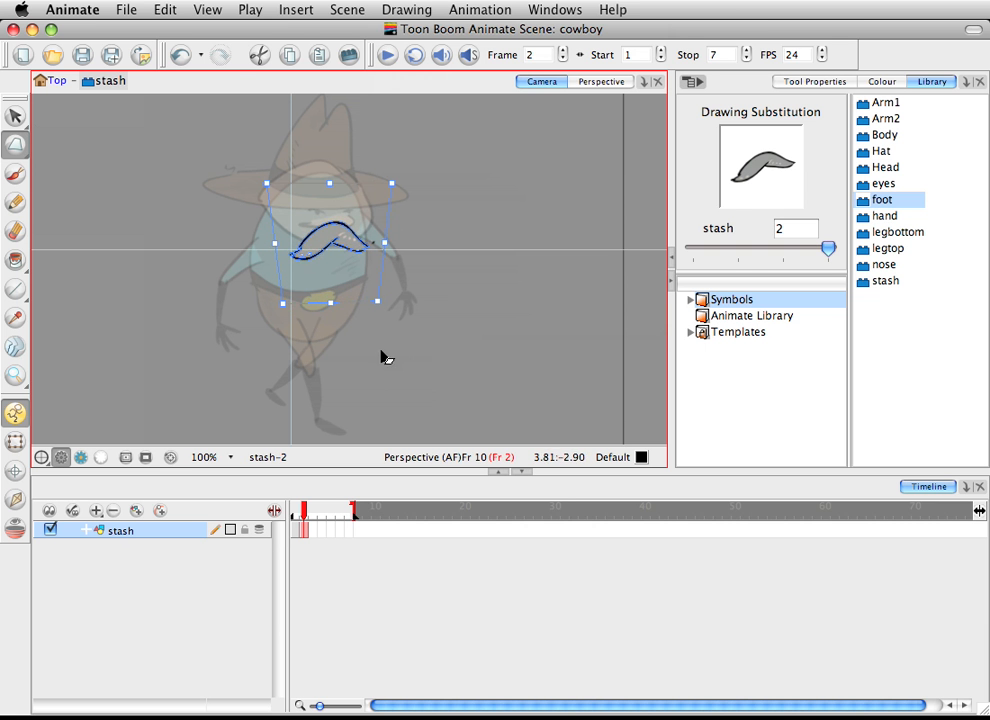
pyautogui.click(17, 122)
pyautogui.click(98, 123)
pyautogui.click(282, 226)
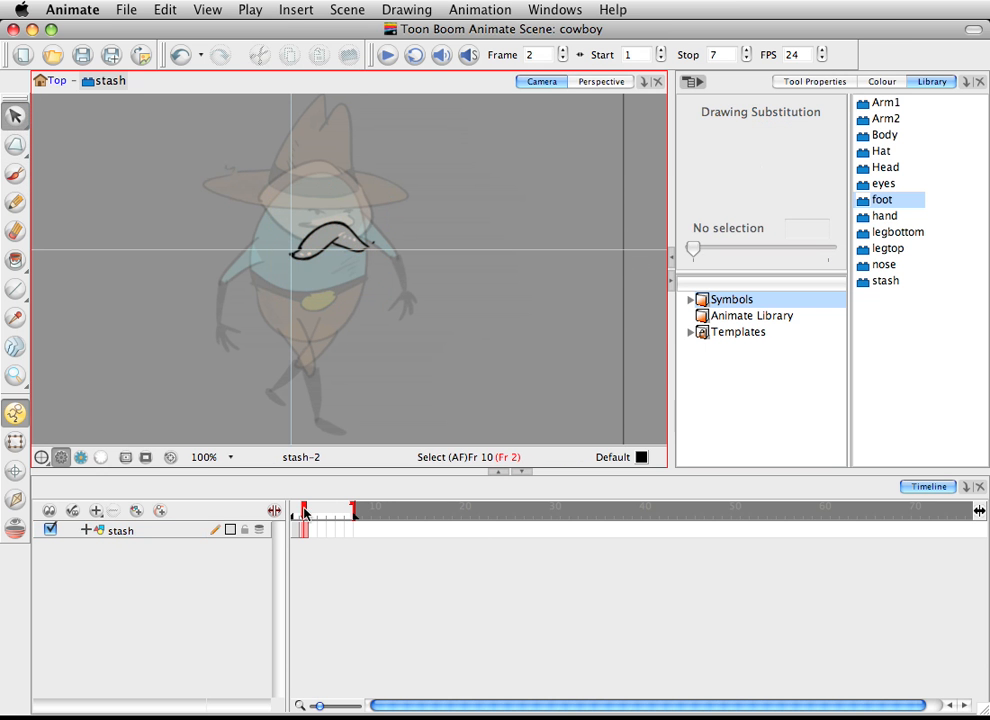
# - Return to frame 2 of the stash layer and select the reshaped moustache drawing
pyautogui.moveTo(305, 512); pyautogui.dragTo(300, 511)
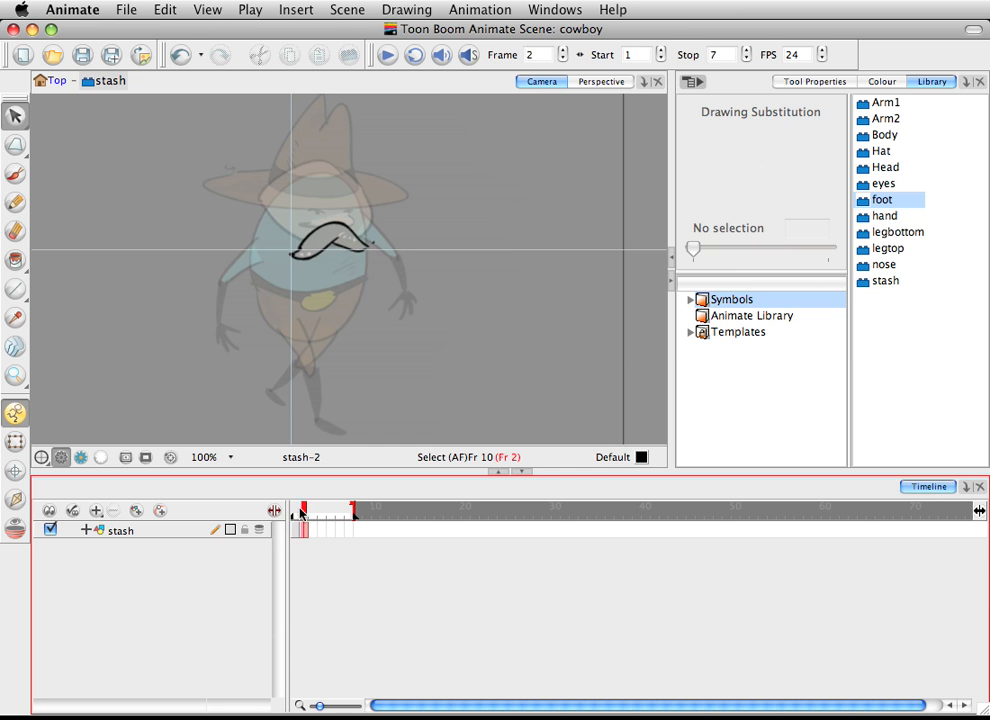
pyautogui.click(304, 527)
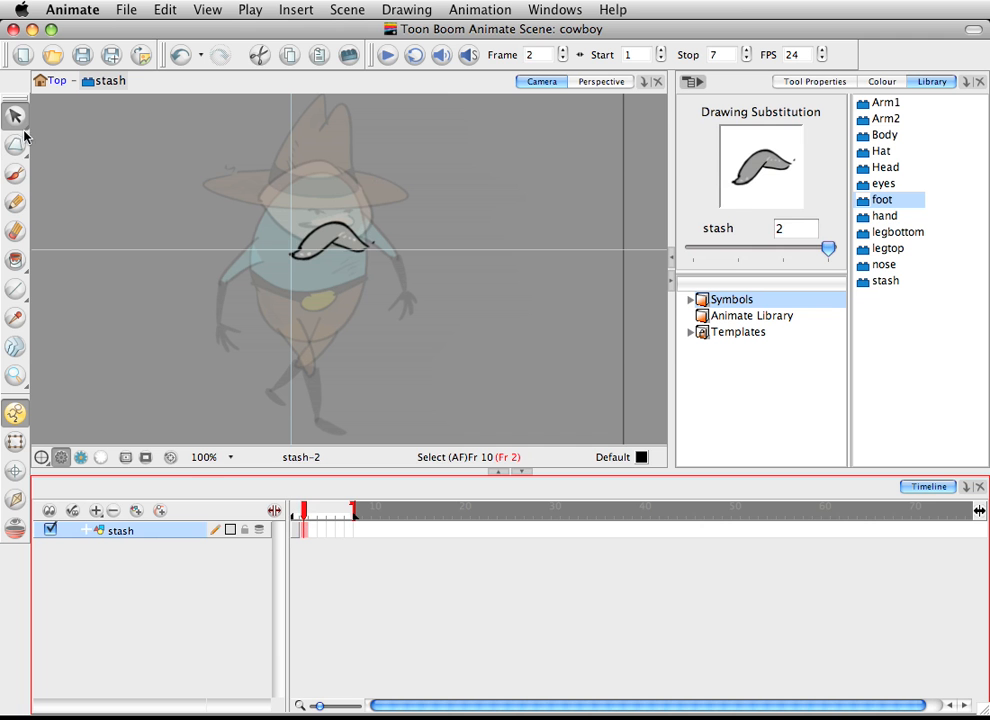
pyautogui.click(299, 255)
pyautogui.click(299, 255)
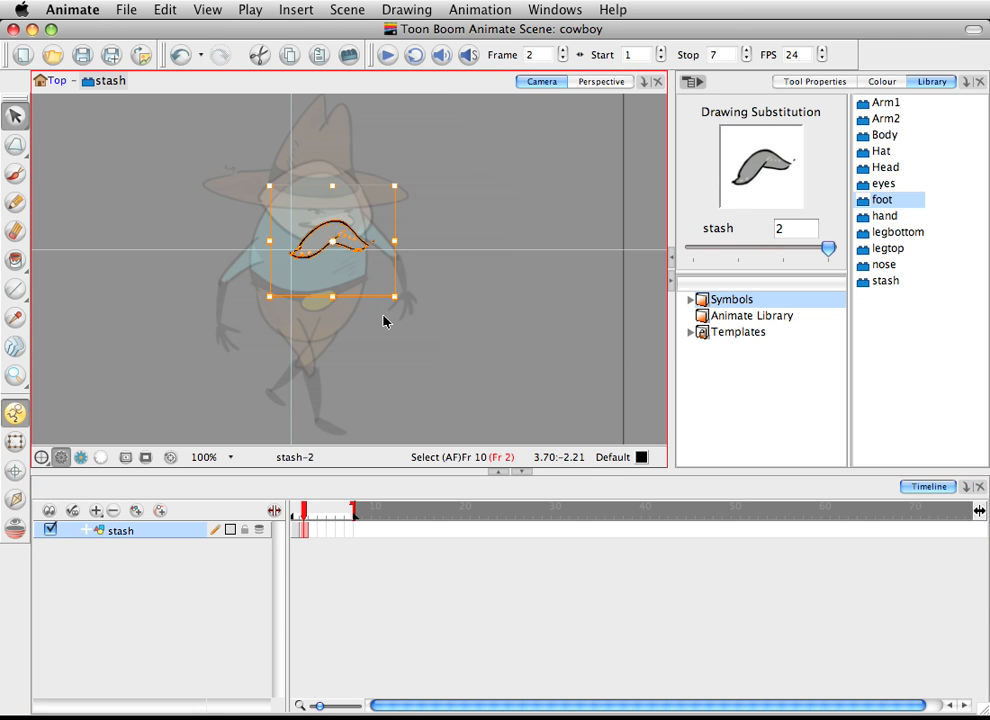
# - Extend the stash layer's exposure to frame 3 and duplicate the moustache drawing there as drawing 3
pyautogui.moveTo(307, 515)
pyautogui.mouseDown()
pyautogui.moveTo(296, 515)
pyautogui.moveTo(304, 513)
pyautogui.mouseUp()
pyautogui.click(314, 536)
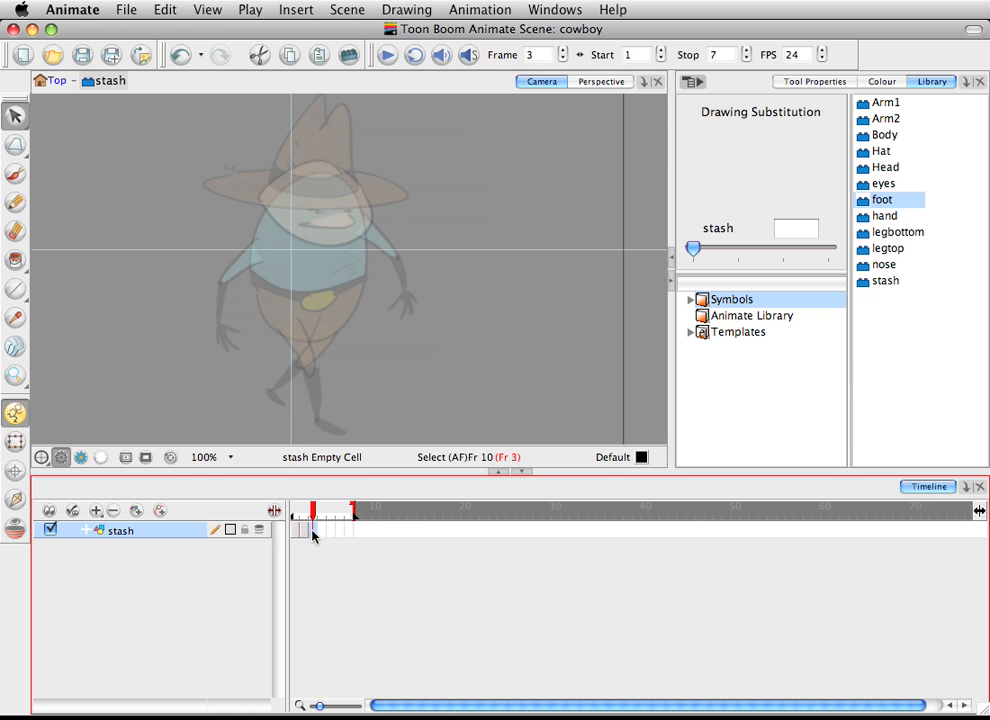
pyautogui.press('F5')
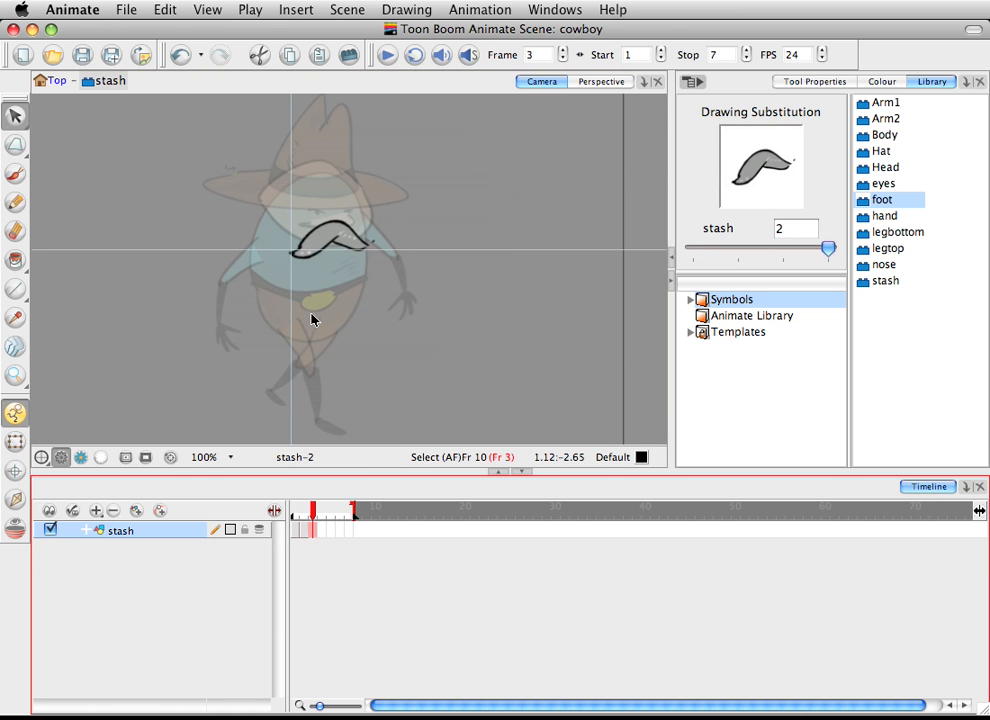
pyautogui.click(325, 243)
pyautogui.click(392, 10)
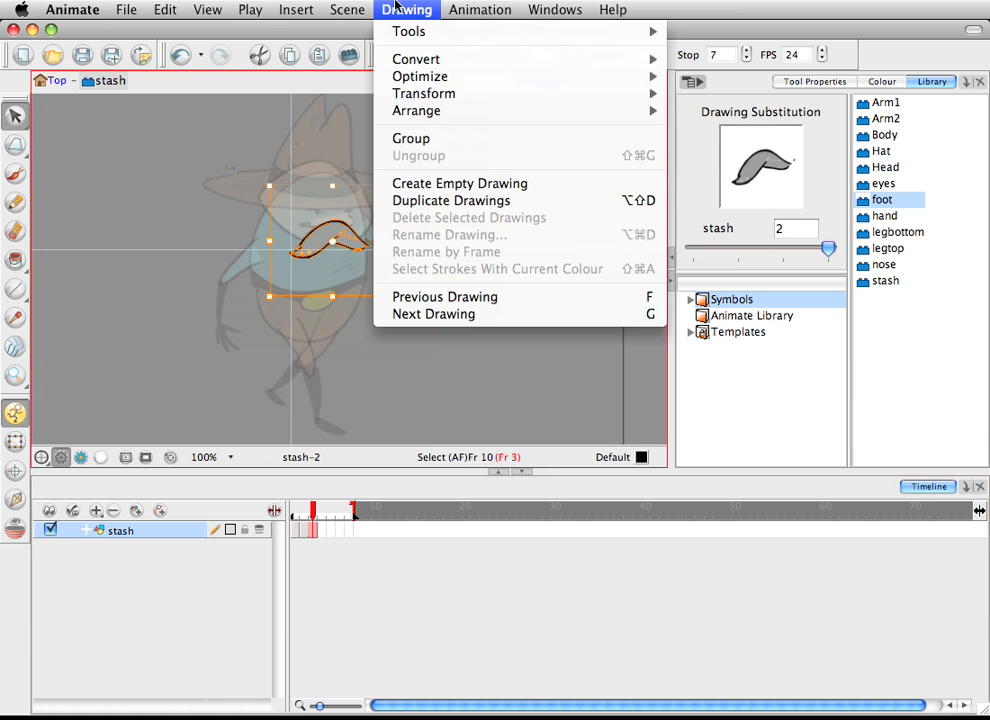
pyautogui.click(427, 202)
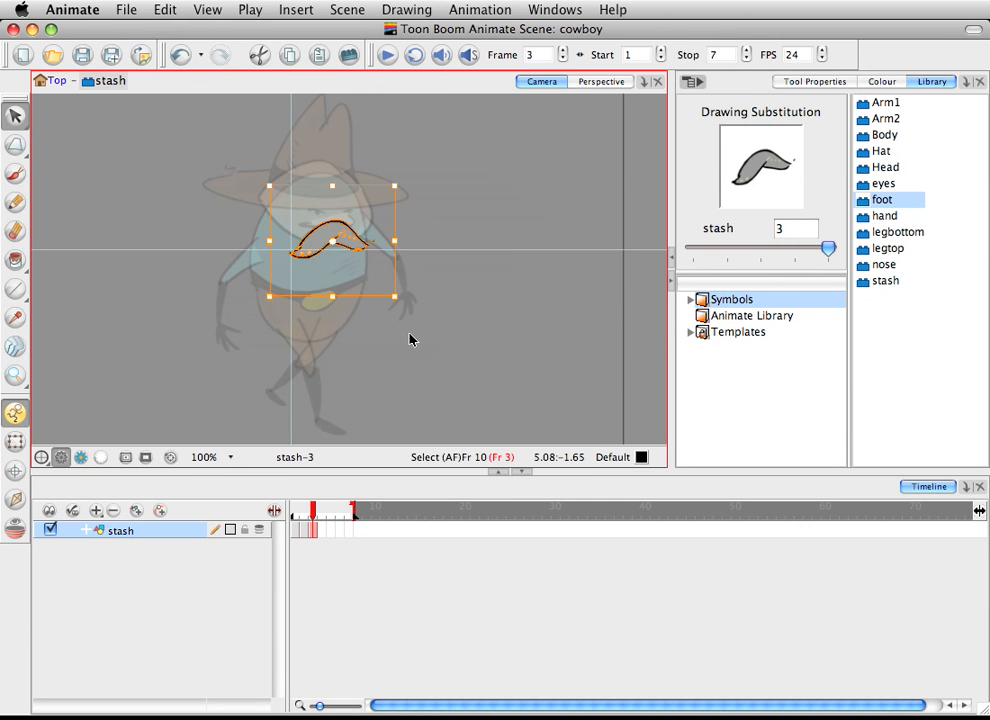
# - Deform the frame 3 moustache with the Perspective tool, pulling its lower corners further inward, and compare it with frame 2
pyautogui.click(15, 145)
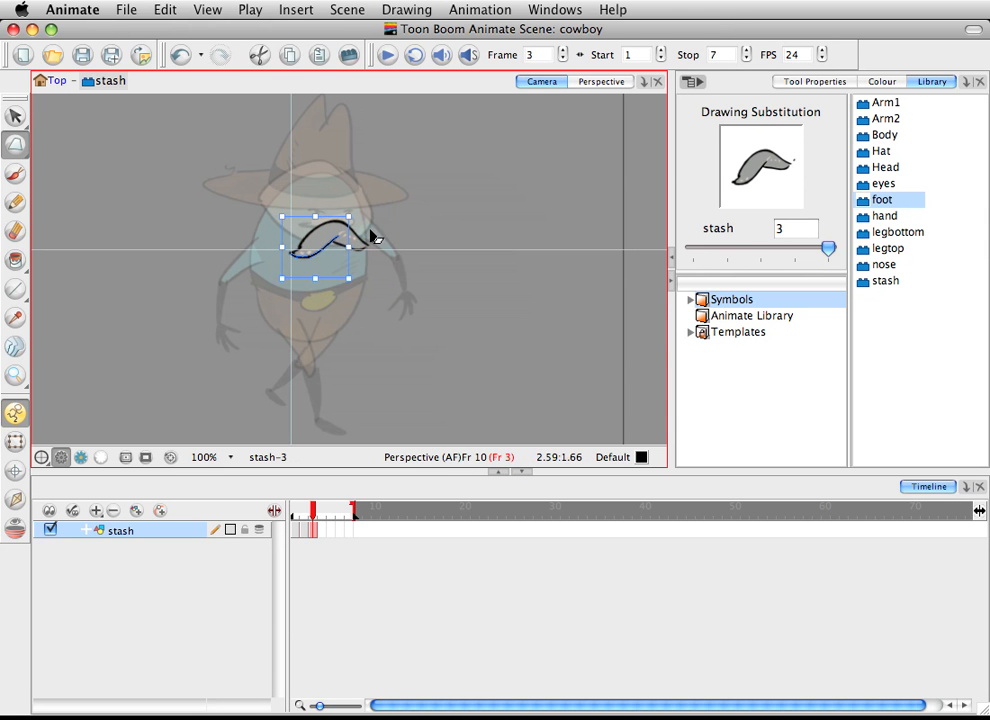
pyautogui.click(392, 204)
pyautogui.moveTo(409, 175); pyautogui.dragTo(279, 279)
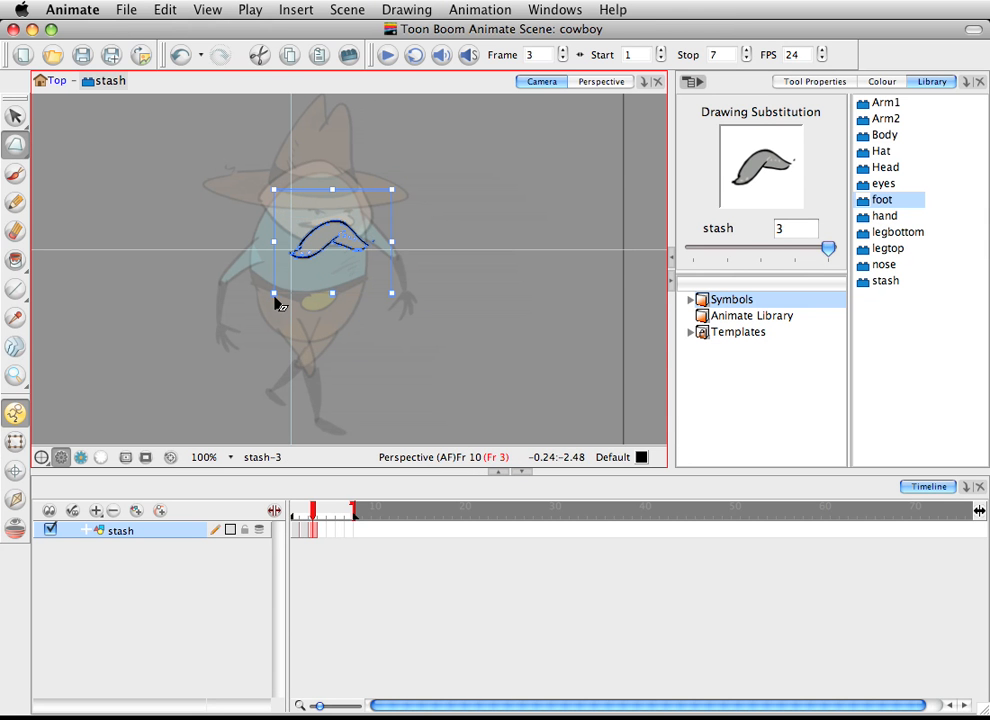
pyautogui.moveTo(281, 297); pyautogui.dragTo(284, 297)
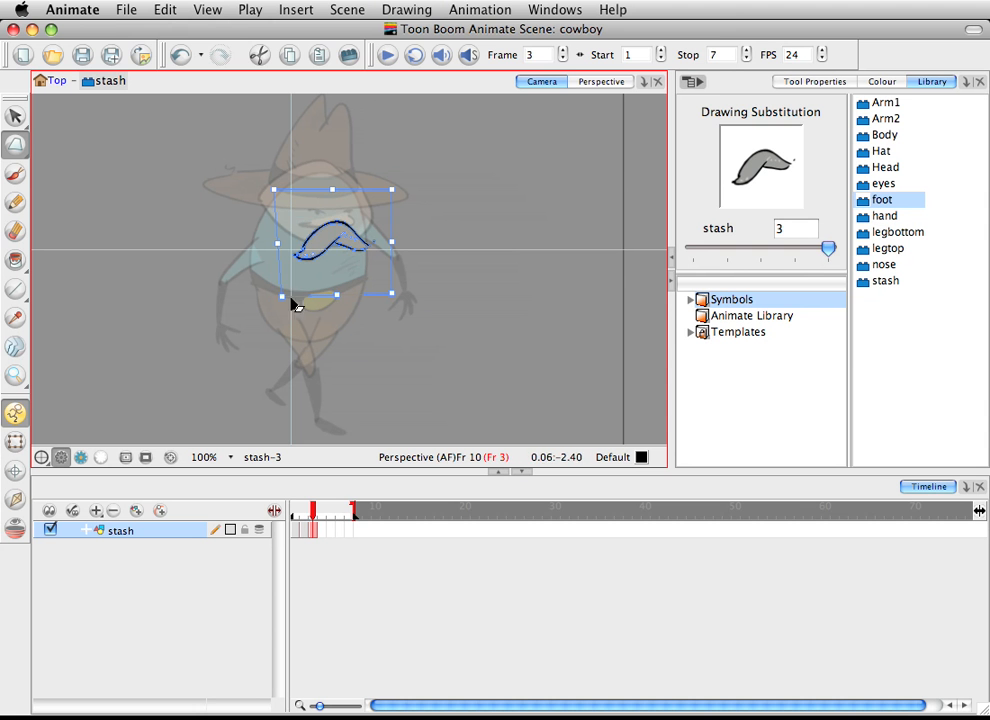
pyautogui.moveTo(391, 294); pyautogui.dragTo(382, 294)
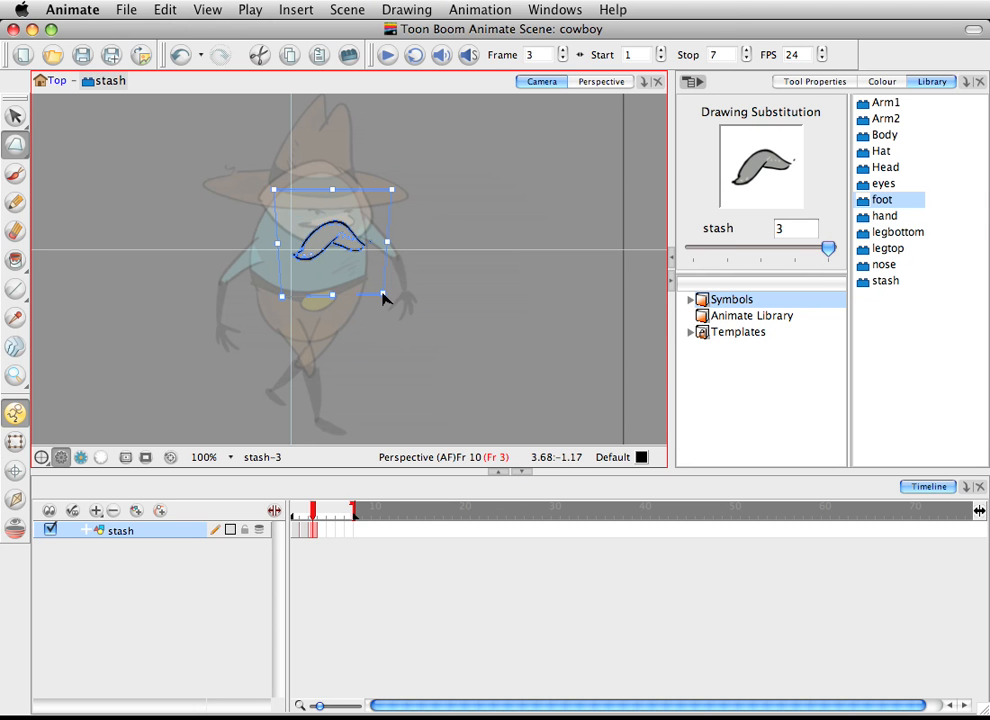
pyautogui.click(303, 511)
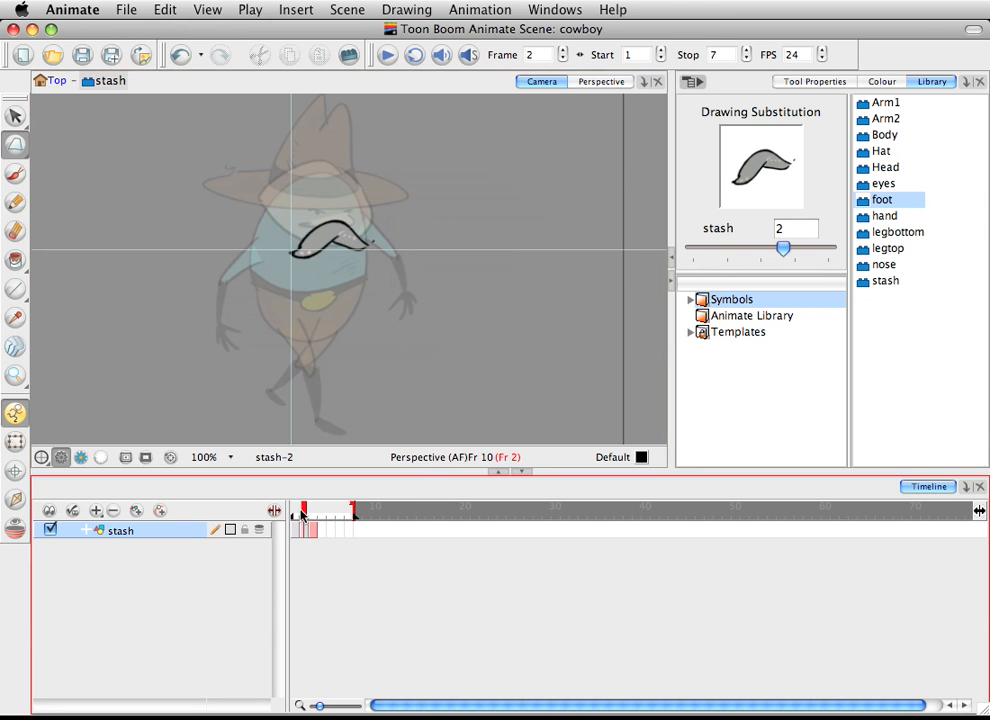
pyautogui.click(313, 511)
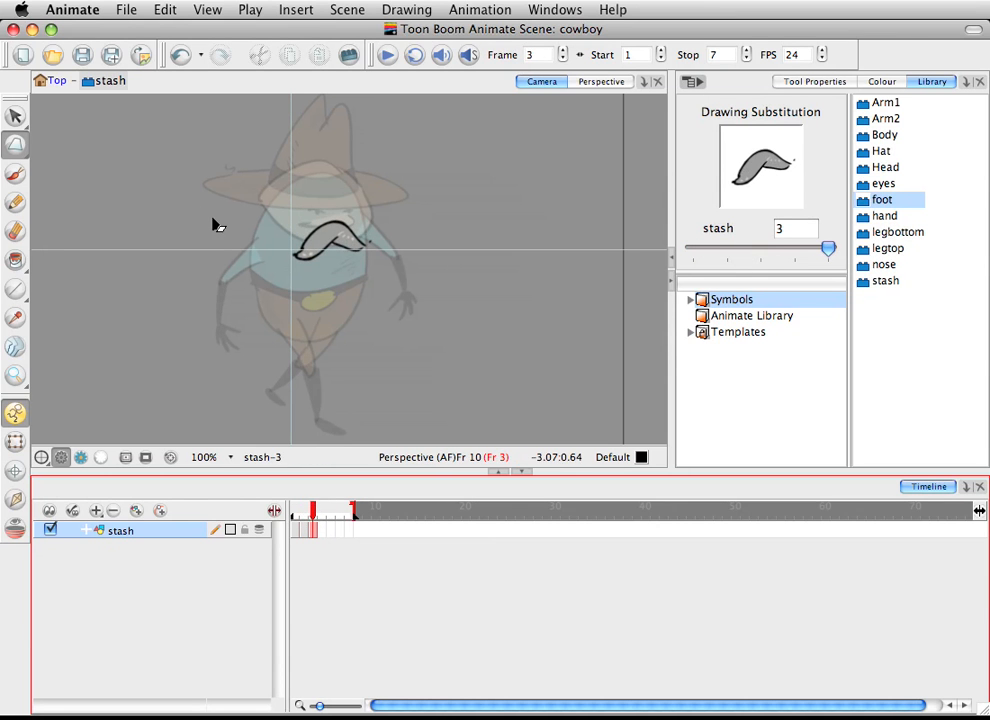
pyautogui.click(15, 173)
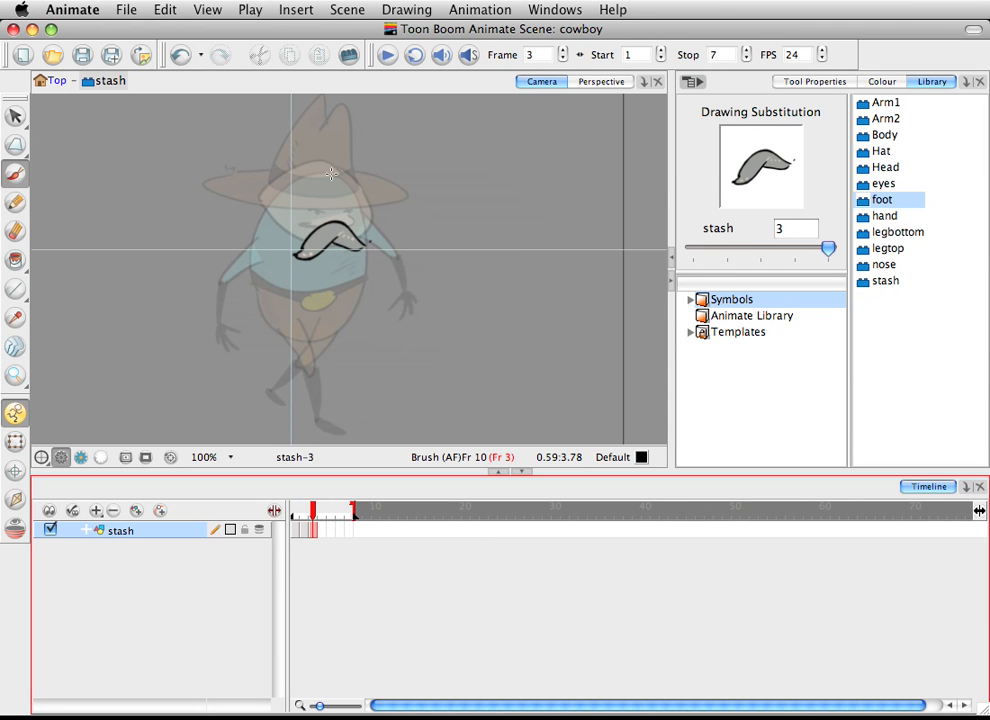
pyautogui.moveTo(422, 212); pyautogui.dragTo(438, 181)
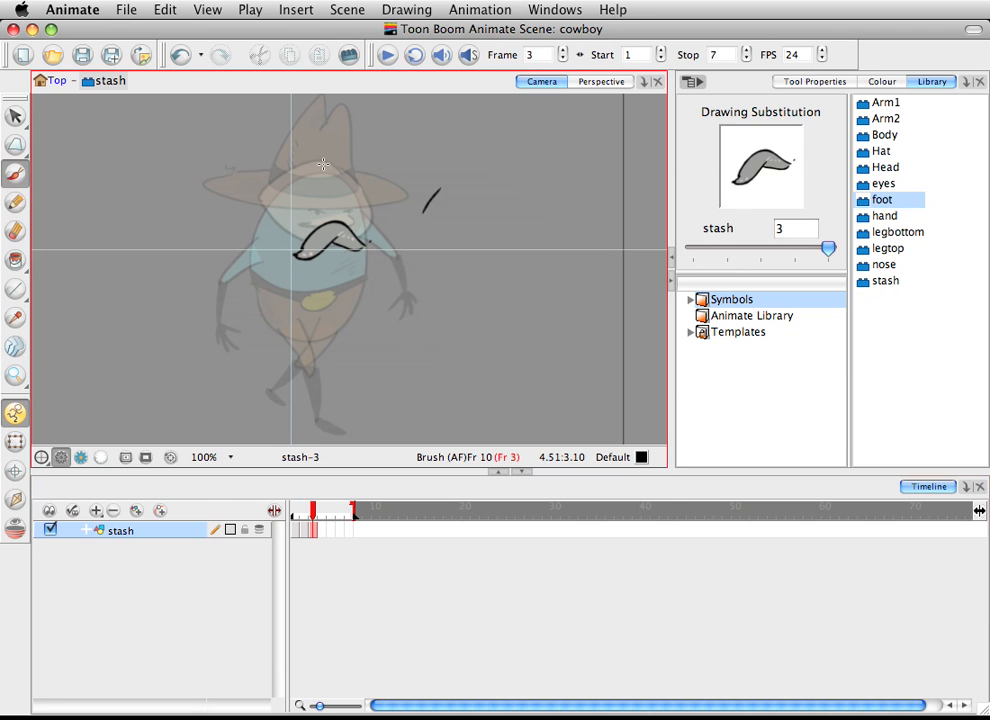
pyautogui.hotkey('ctrl', 'z')
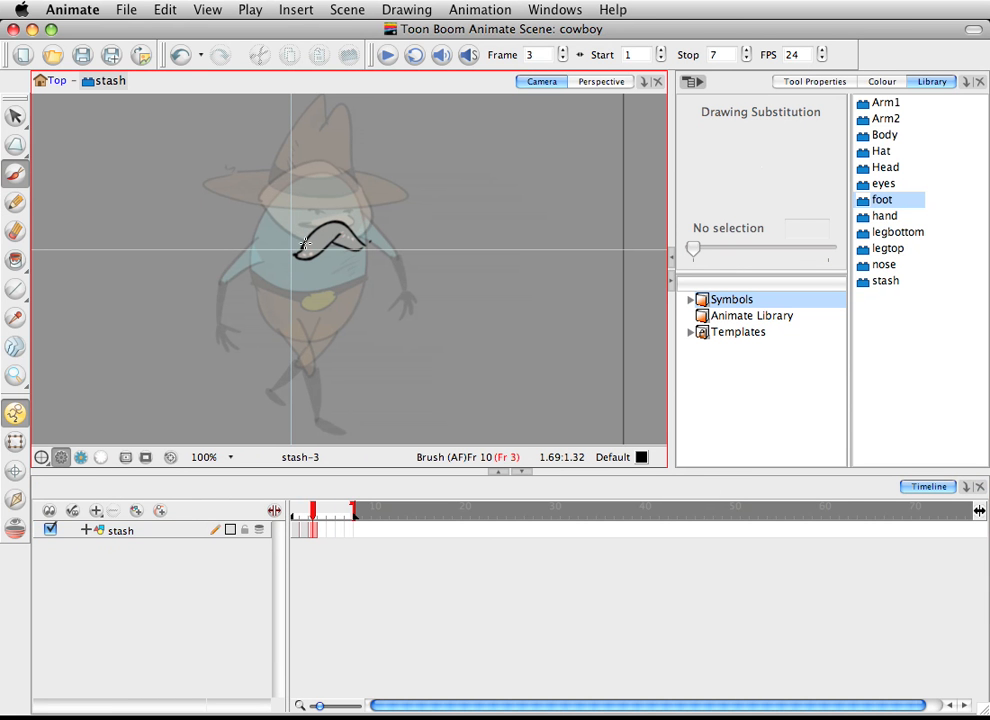
# - Flip back and forth through frames 1 to 3 to examine how the moustache drawings animate
pyautogui.press(',')
pyautogui.press(',')
pyautogui.press('.')
pyautogui.press('.')
pyautogui.press(',')
pyautogui.press(',')
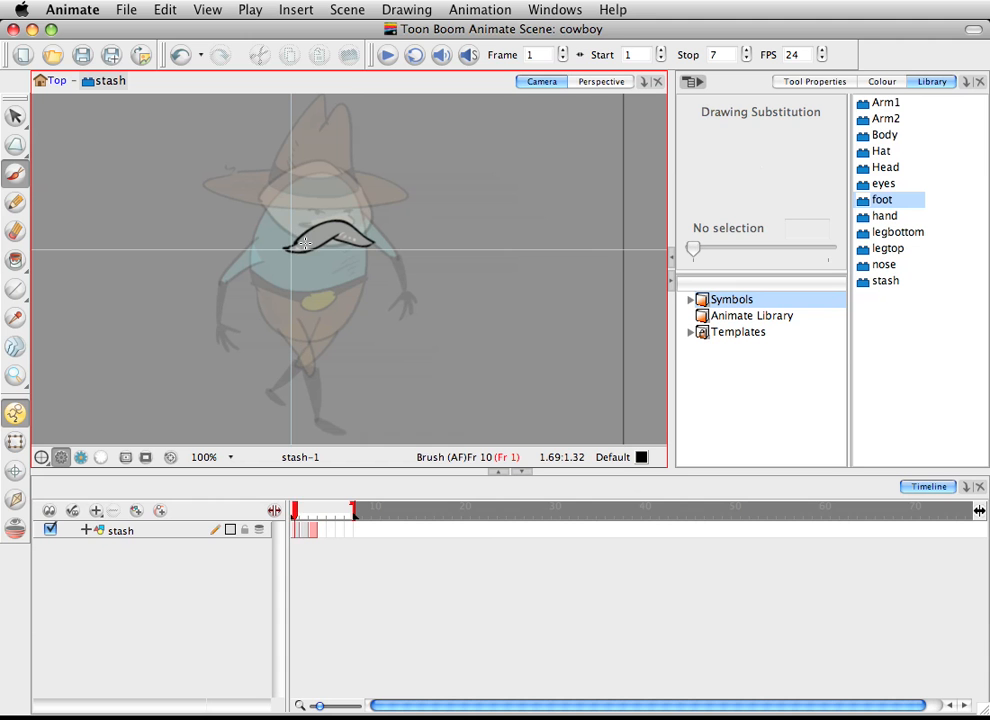
pyautogui.press('.')
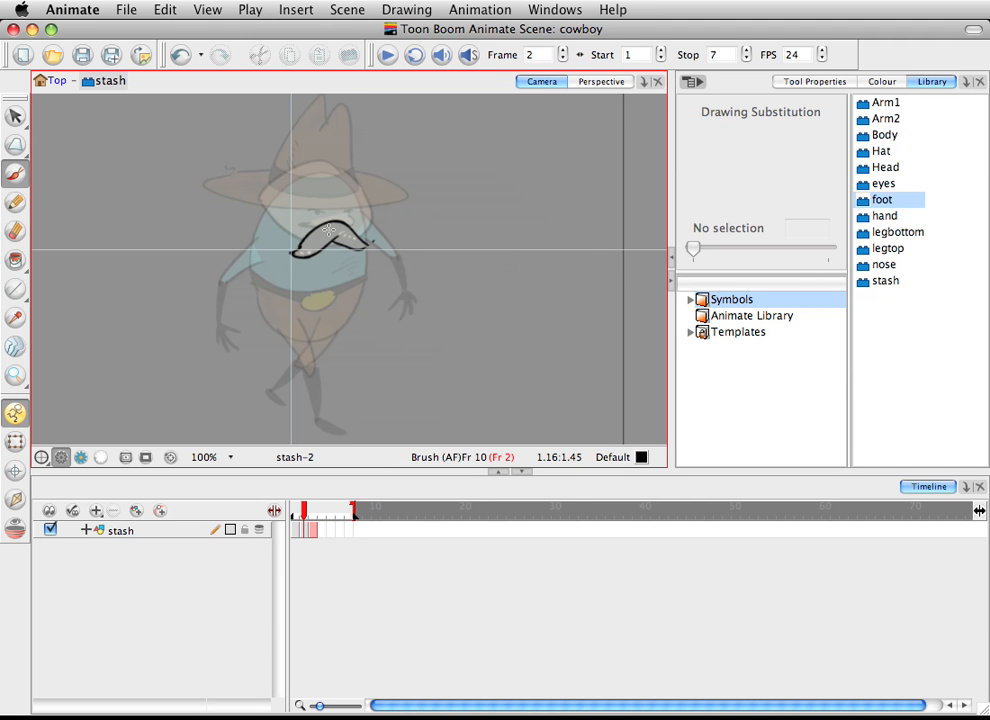
pyautogui.press(',')
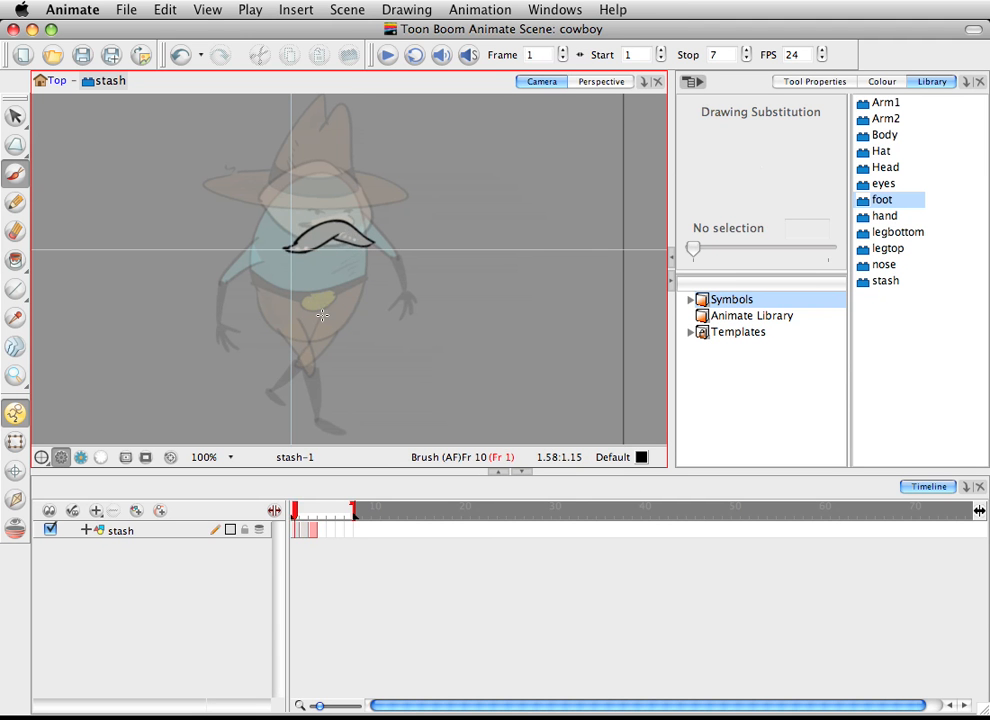
pyautogui.press('.')
pyautogui.press('.')
pyautogui.press(',')
pyautogui.press(',')
pyautogui.press('.')
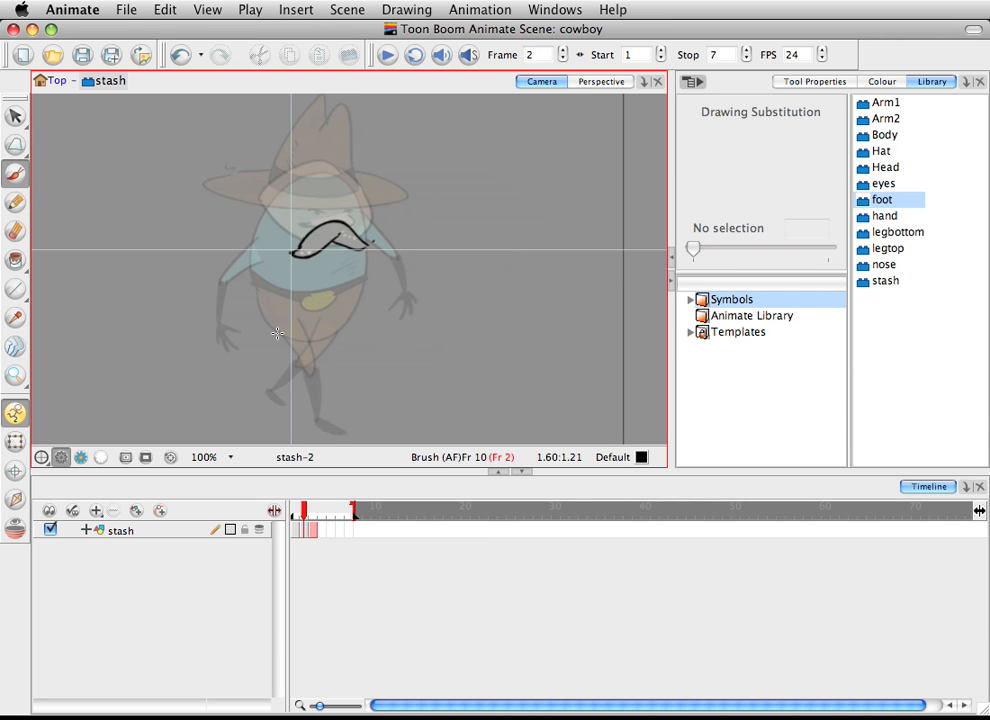
pyautogui.press(',')
pyautogui.press('.')
pyautogui.press('.')
pyautogui.press(',')
pyautogui.press(',')
pyautogui.press('.')
pyautogui.press('.')
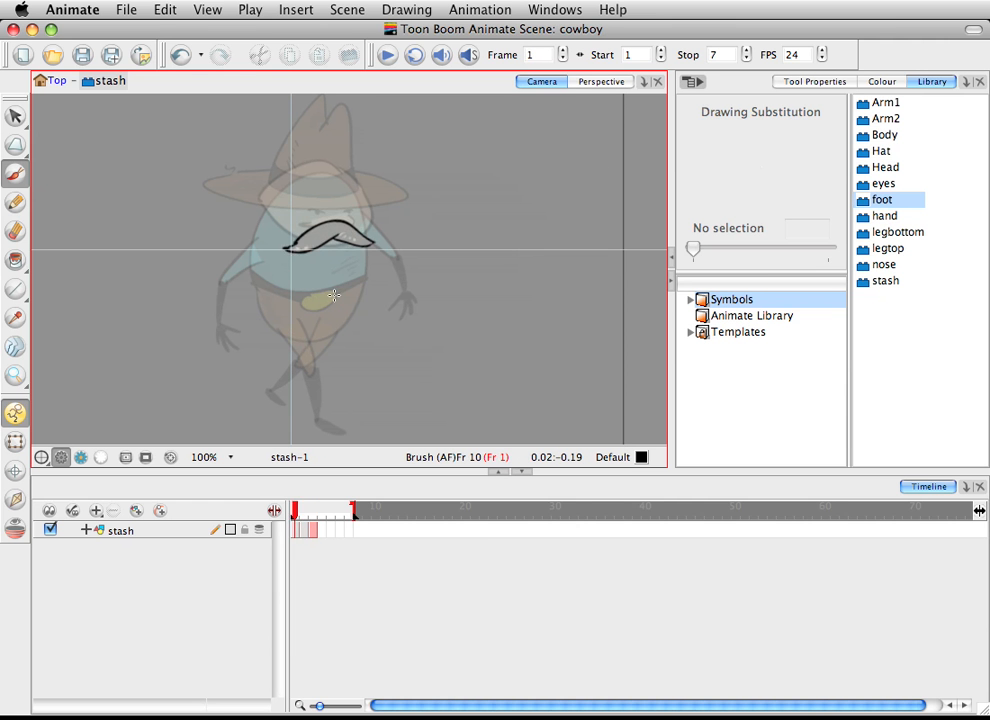
pyautogui.press(',')
pyautogui.press(',')
pyautogui.press('.')
pyautogui.press('.')
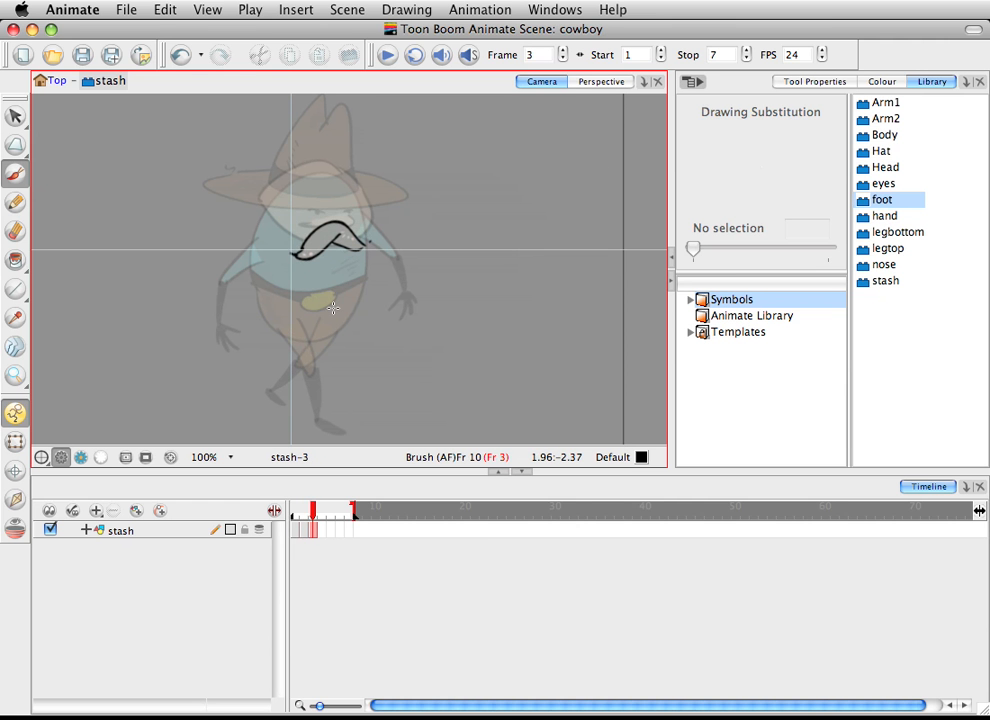
pyautogui.press(',')
pyautogui.press(',')
pyautogui.press('.')
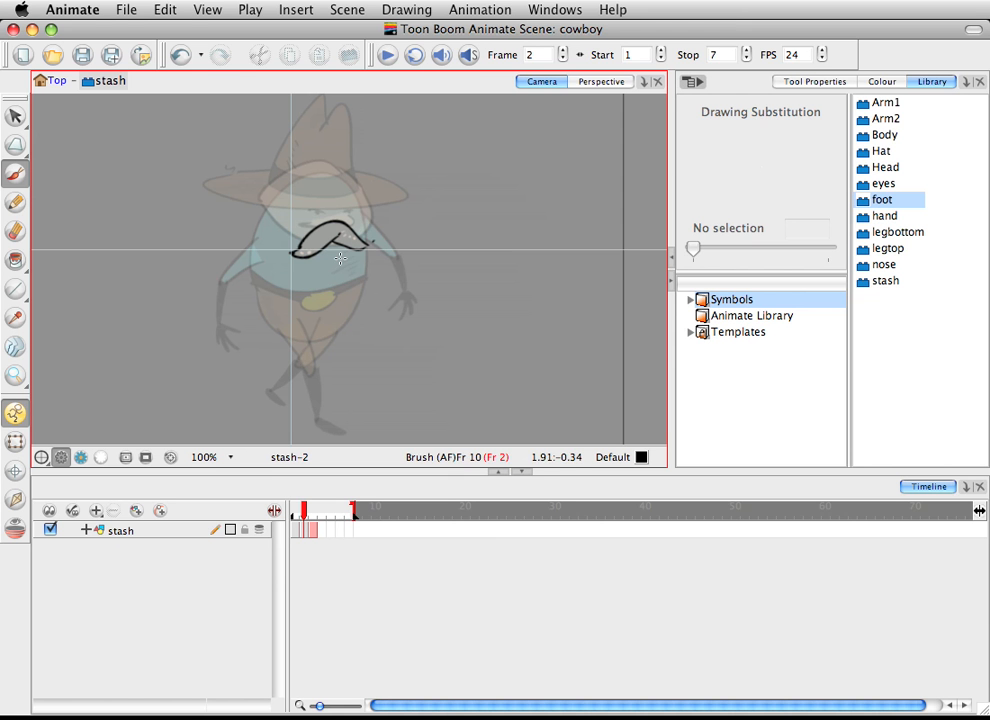
# - Erase the stray mark beyond the moustache's outer tip in drawings 2 and 3
pyautogui.hotkey('alt', 'e')
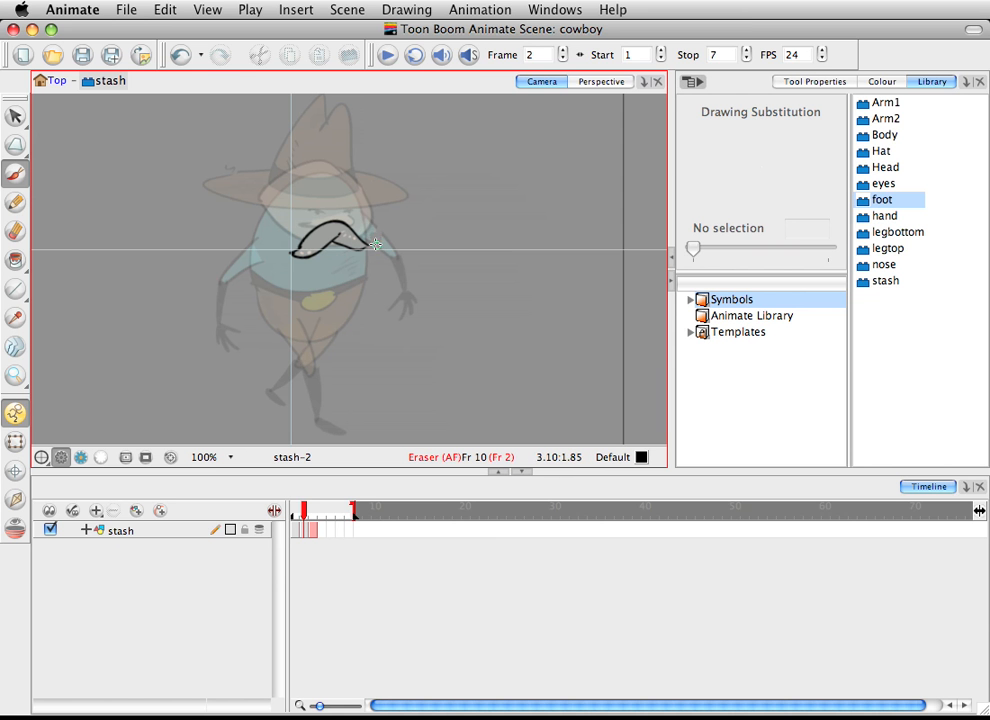
pyautogui.press(',')
pyautogui.press('.')
pyautogui.press('.')
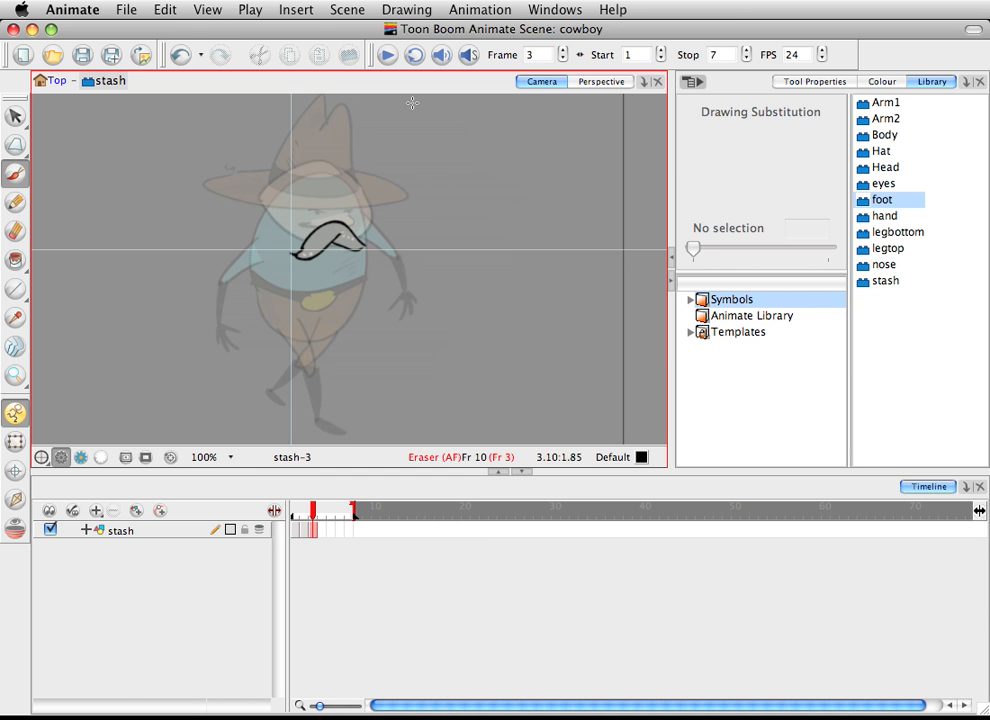
# - Return to the scene's top level and substitute moustache drawing 2 on the Head's stash layer at frame 3
pyautogui.click(52, 80)
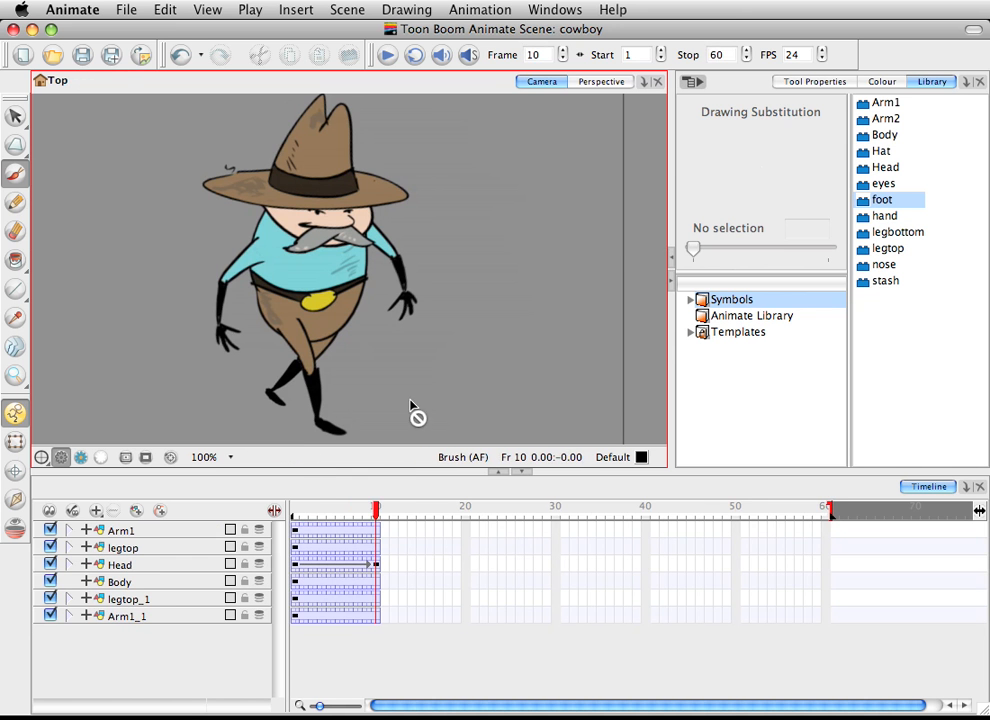
pyautogui.moveTo(375, 511)
pyautogui.mouseDown()
pyautogui.moveTo(294, 511)
pyautogui.moveTo(342, 506)
pyautogui.moveTo(322, 507)
pyautogui.mouseUp()
pyautogui.click(68, 565)
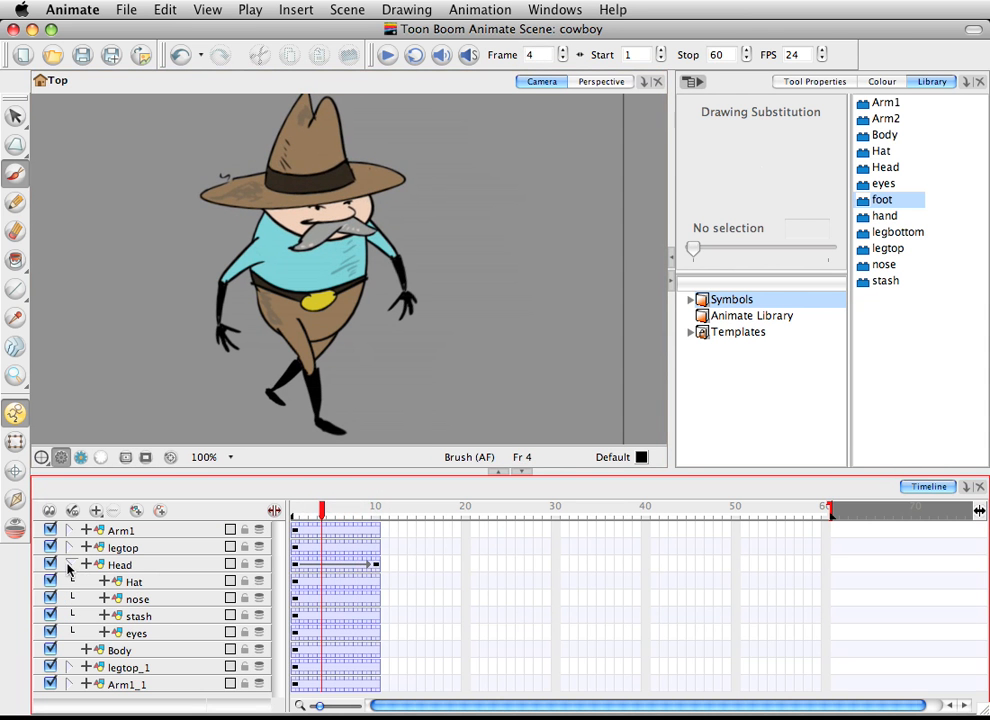
pyautogui.moveTo(316, 516)
pyautogui.mouseDown()
pyautogui.moveTo(294, 514)
pyautogui.moveTo(314, 517)
pyautogui.mouseUp()
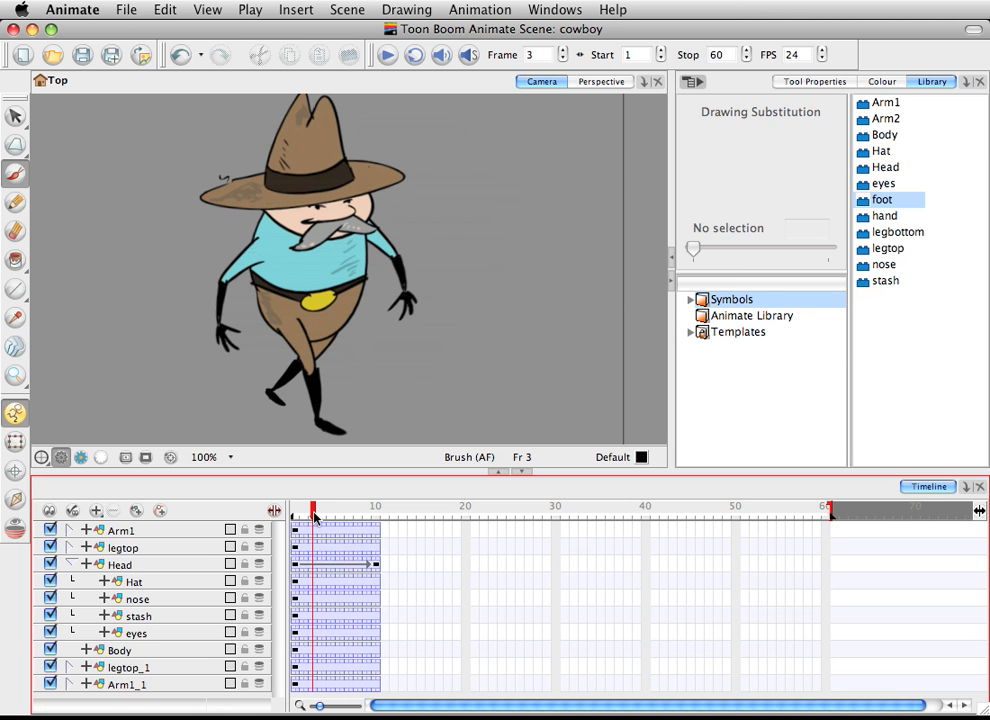
pyautogui.click(312, 616)
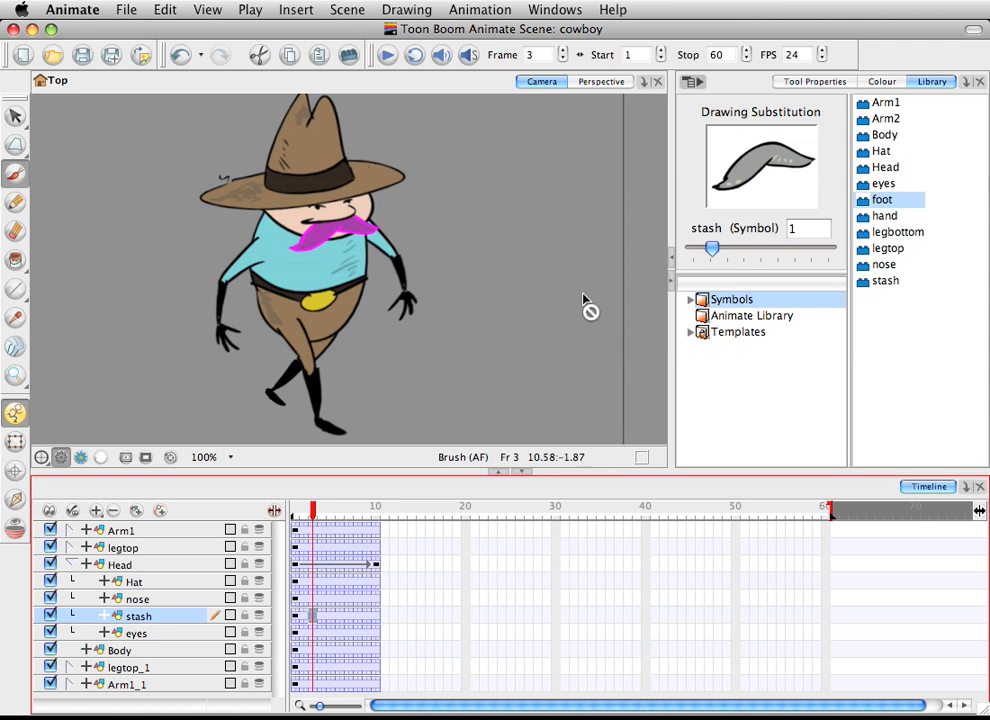
pyautogui.moveTo(726, 254); pyautogui.dragTo(743, 253)
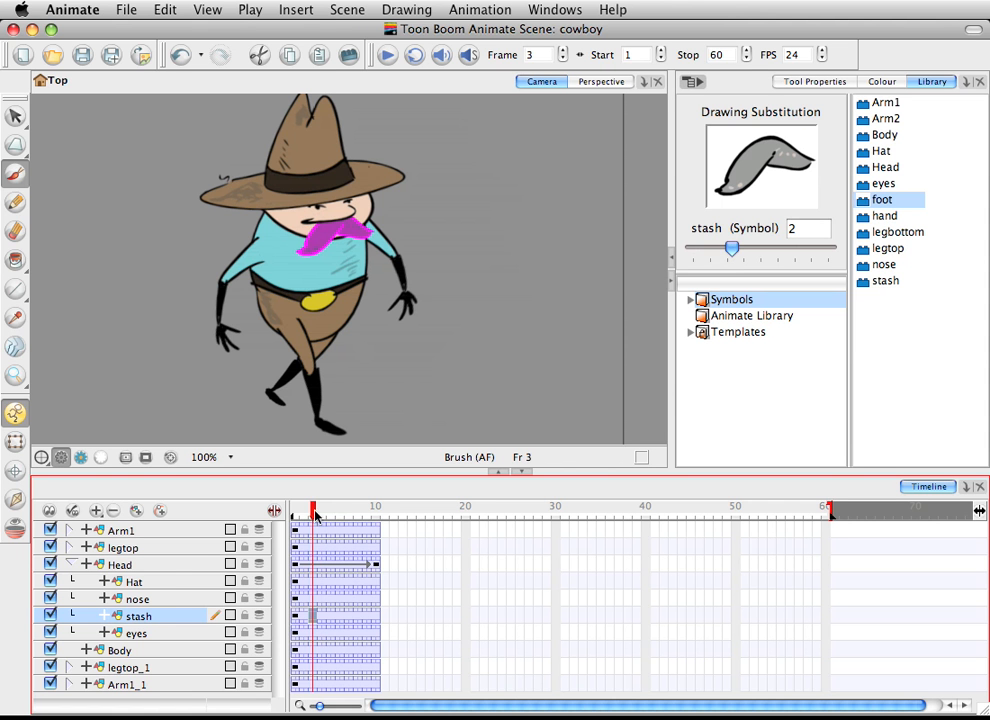
# - Substitute moustache drawing 3 on the stash layer at frame 6 and check the drawing changes through frame 10
pyautogui.moveTo(315, 516); pyautogui.dragTo(338, 512)
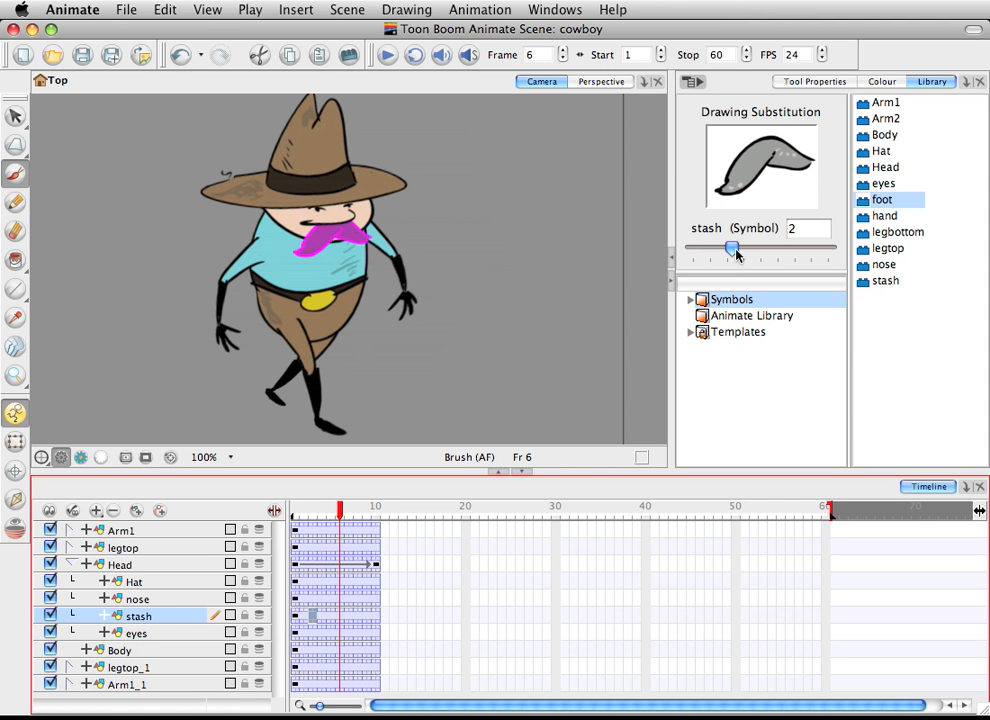
pyautogui.moveTo(731, 250); pyautogui.dragTo(765, 252)
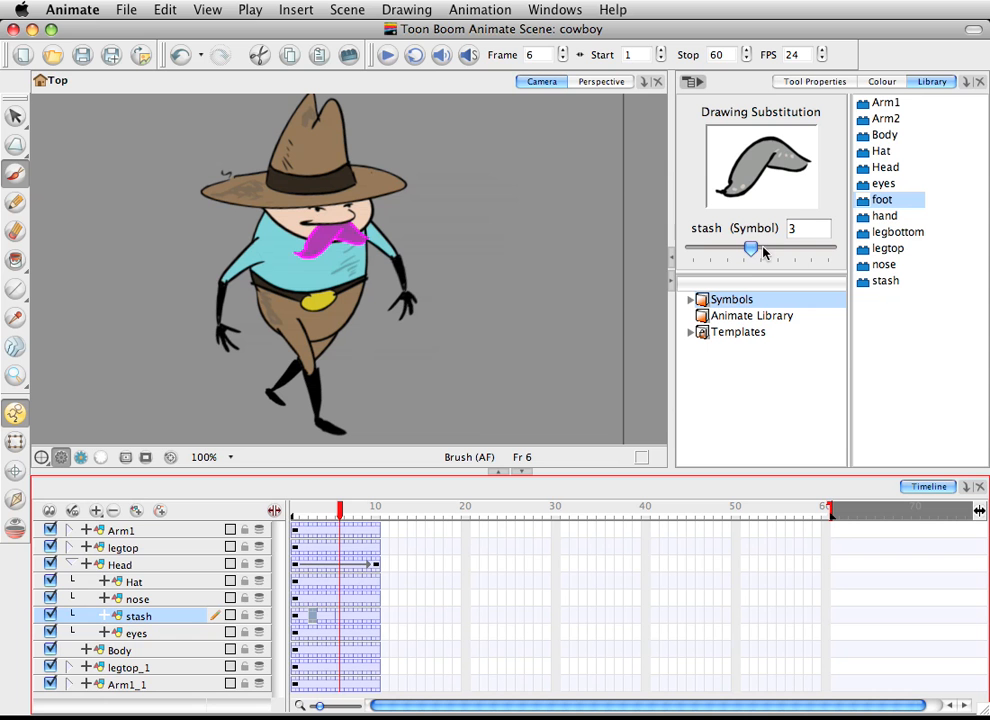
pyautogui.moveTo(333, 508)
pyautogui.mouseDown()
pyautogui.moveTo(295, 511)
pyautogui.moveTo(342, 509)
pyautogui.moveTo(288, 513)
pyautogui.mouseUp()
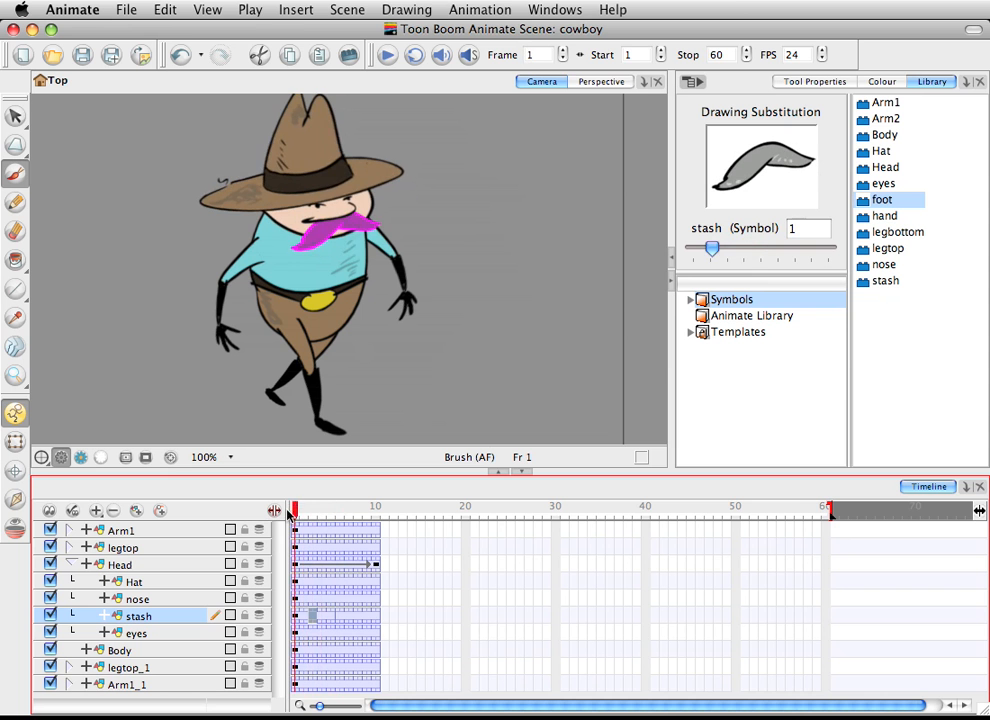
pyautogui.click(375, 614)
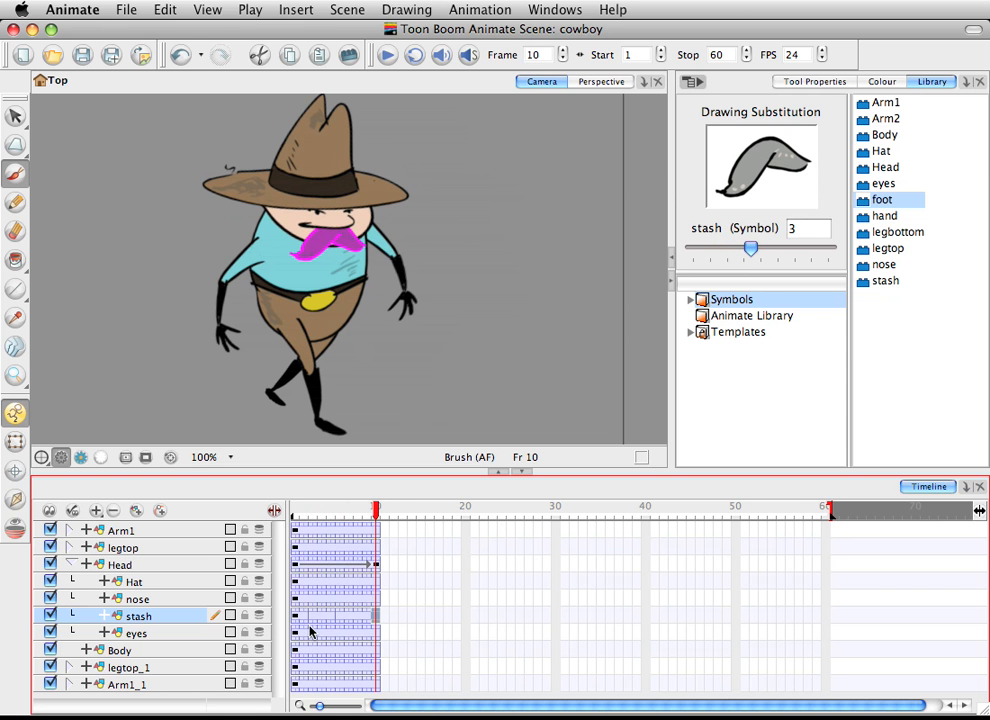
pyautogui.moveTo(376, 513)
pyautogui.mouseDown()
pyautogui.moveTo(294, 522)
pyautogui.moveTo(340, 516)
pyautogui.mouseUp()
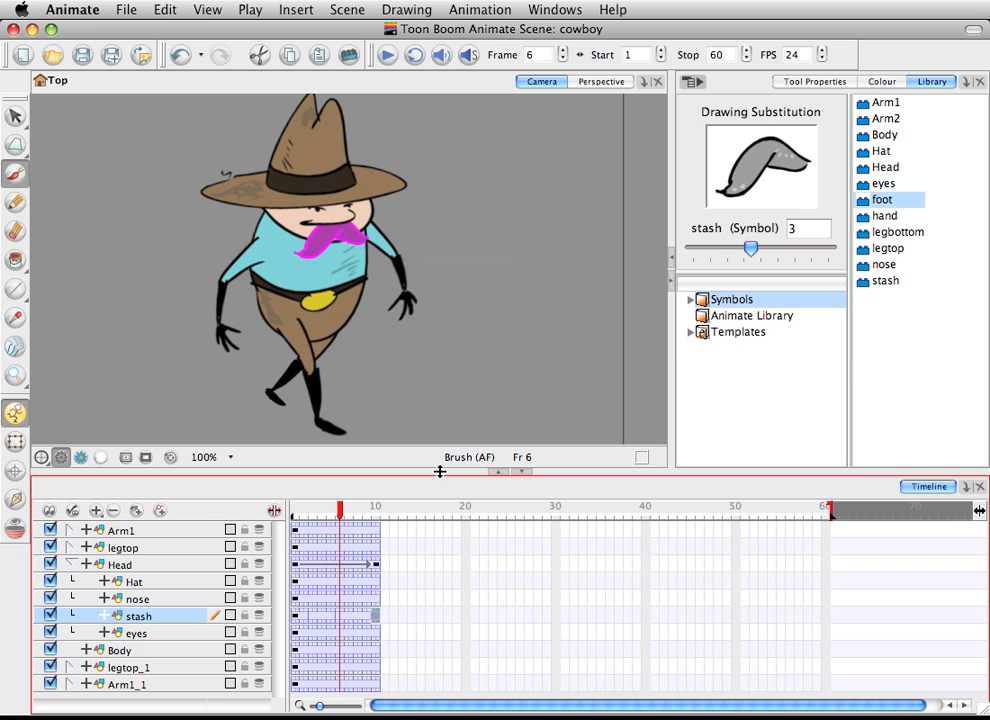
pyautogui.moveTo(340, 516)
pyautogui.mouseDown()
pyautogui.moveTo(304, 516)
pyautogui.moveTo(339, 516)
pyautogui.mouseUp()
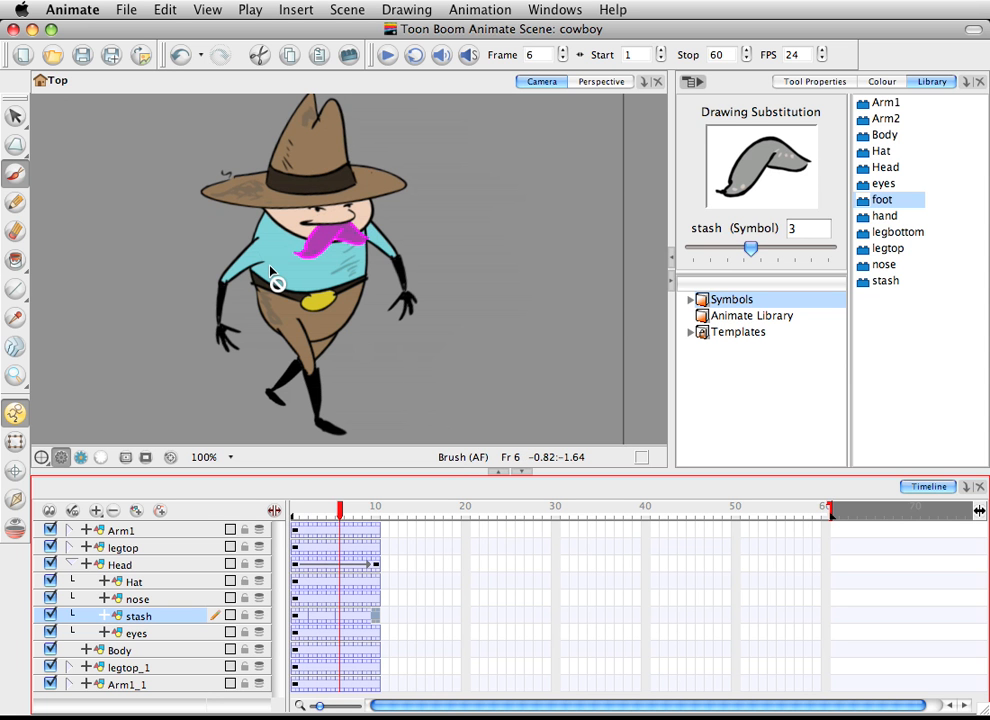
# - Reshape and reposition the moustache with the Transform tool at frame 10 of the stash layer
pyautogui.click(295, 620)
pyautogui.click(375, 620)
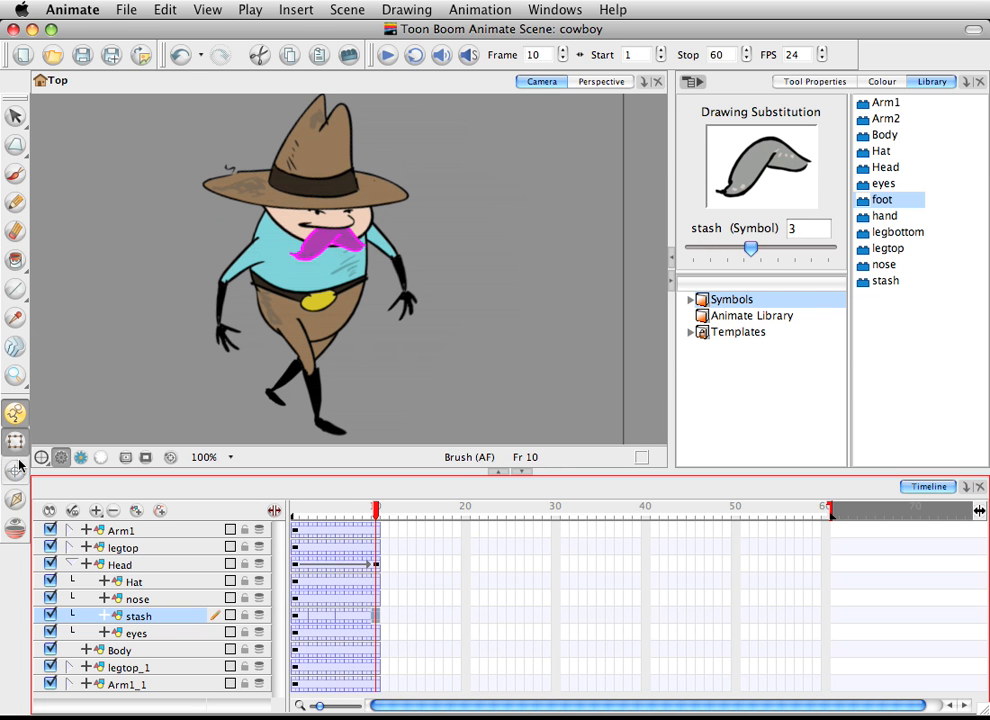
pyautogui.hotkey('shift', 't')
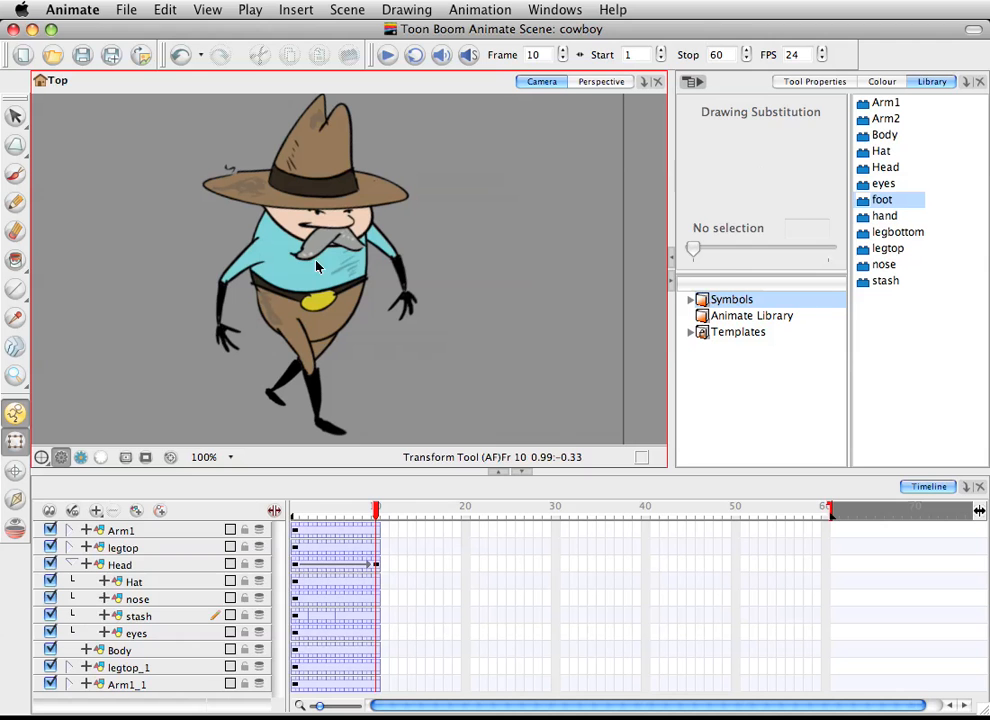
pyautogui.click(322, 250)
pyautogui.moveTo(330, 274); pyautogui.dragTo(295, 245)
pyautogui.press('super+z')
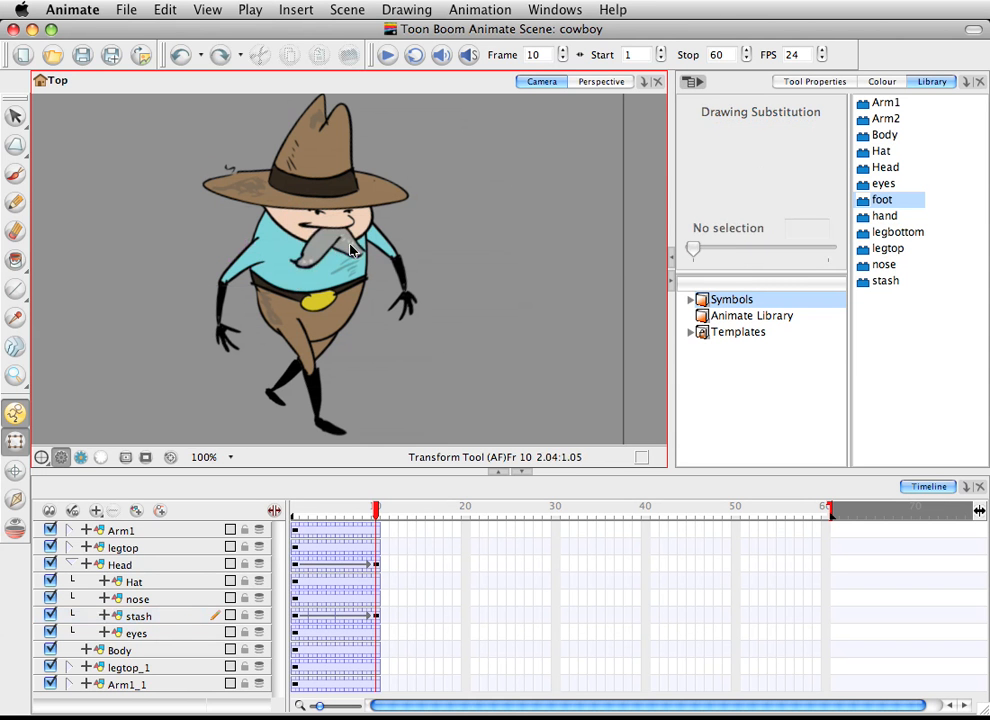
pyautogui.click(354, 249)
pyautogui.moveTo(371, 244); pyautogui.dragTo(365, 243)
pyautogui.press('Right')
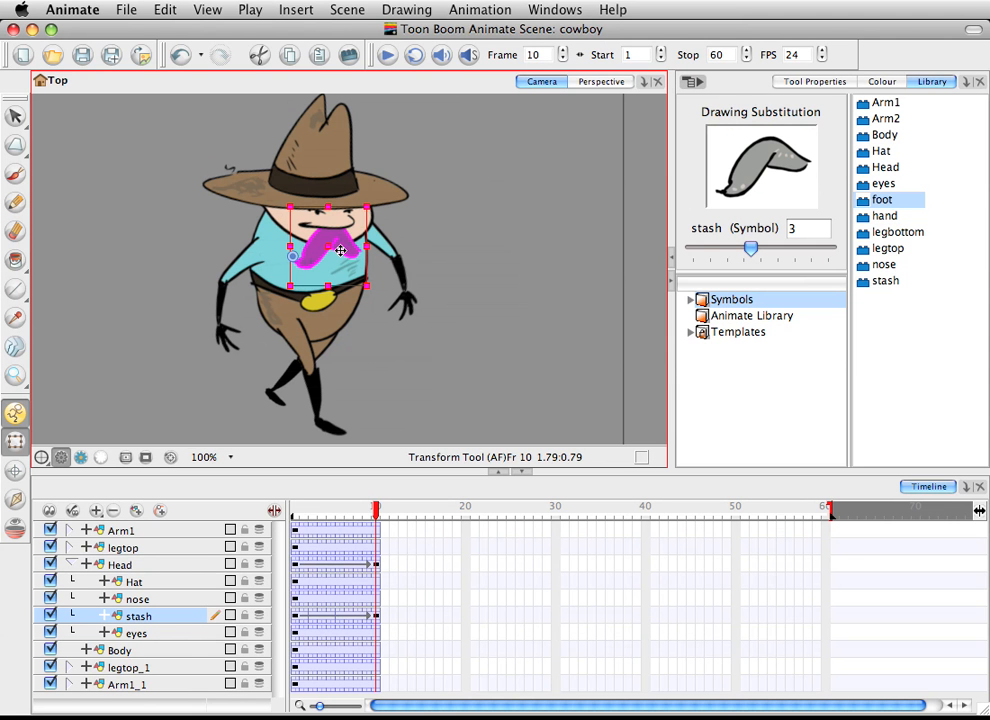
# - Squash the moustache vertically at frame 5 of the stash layer with the Transform tool
pyautogui.click(373, 510)
pyautogui.moveTo(373, 510)
pyautogui.mouseDown()
pyautogui.moveTo(293, 508)
pyautogui.moveTo(375, 503)
pyautogui.mouseUp()
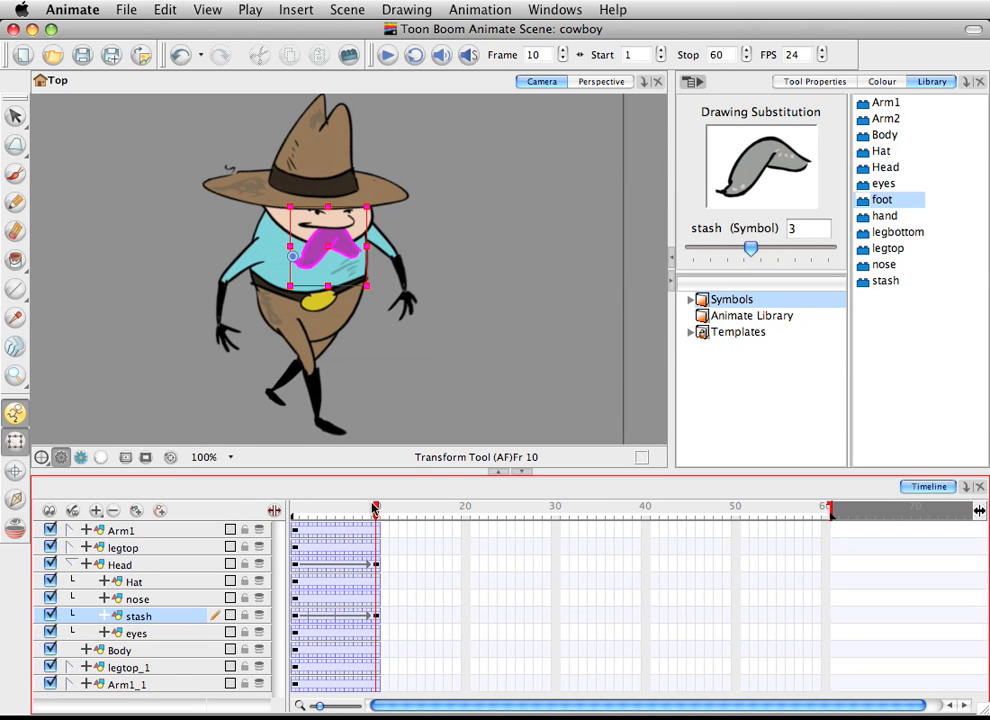
pyautogui.click(331, 510)
pyautogui.moveTo(331, 513)
pyautogui.mouseDown()
pyautogui.moveTo(310, 510)
pyautogui.moveTo(355, 510)
pyautogui.moveTo(310, 510)
pyautogui.moveTo(323, 525)
pyautogui.moveTo(376, 522)
pyautogui.moveTo(294, 528)
pyautogui.moveTo(347, 530)
pyautogui.moveTo(307, 530)
pyautogui.moveTo(336, 530)
pyautogui.mouseUp()
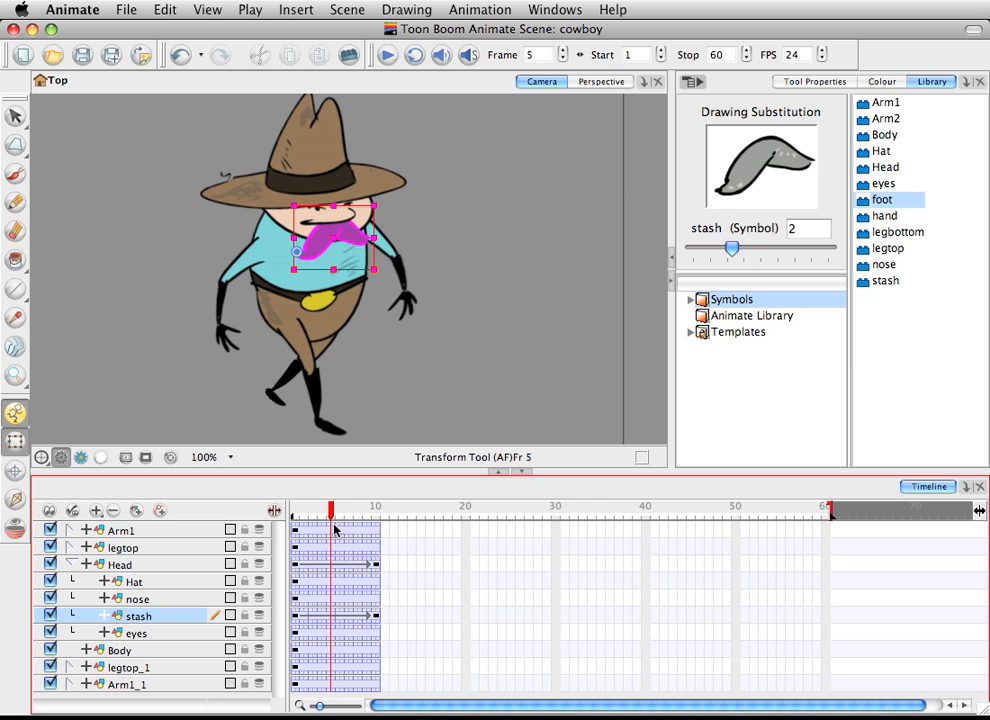
pyautogui.click(333, 618)
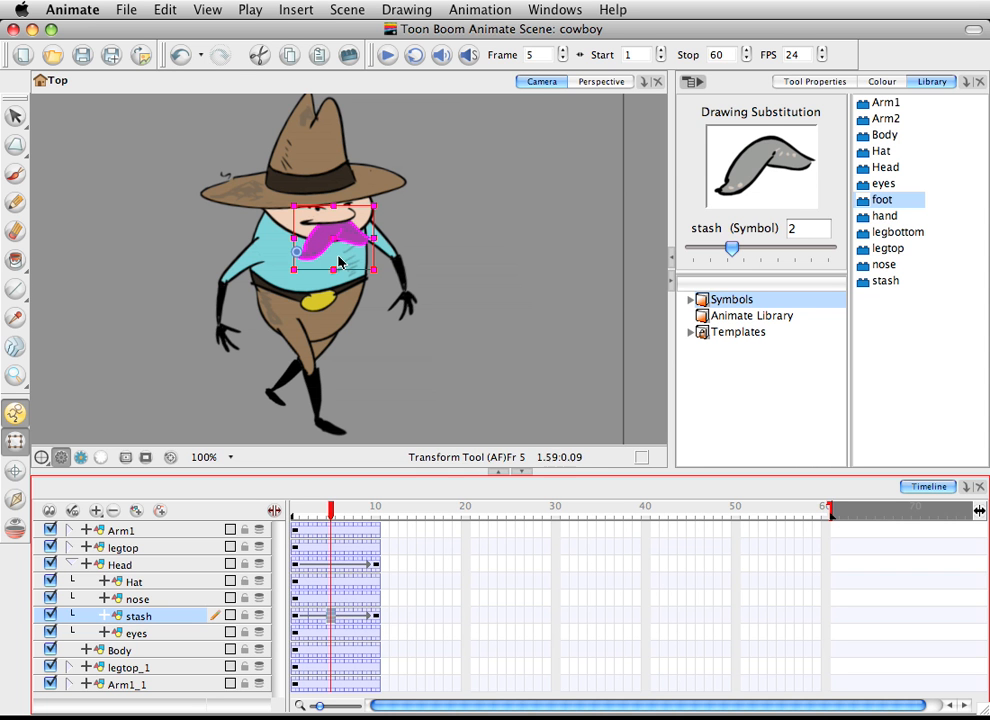
pyautogui.moveTo(333, 270); pyautogui.dragTo(333, 267)
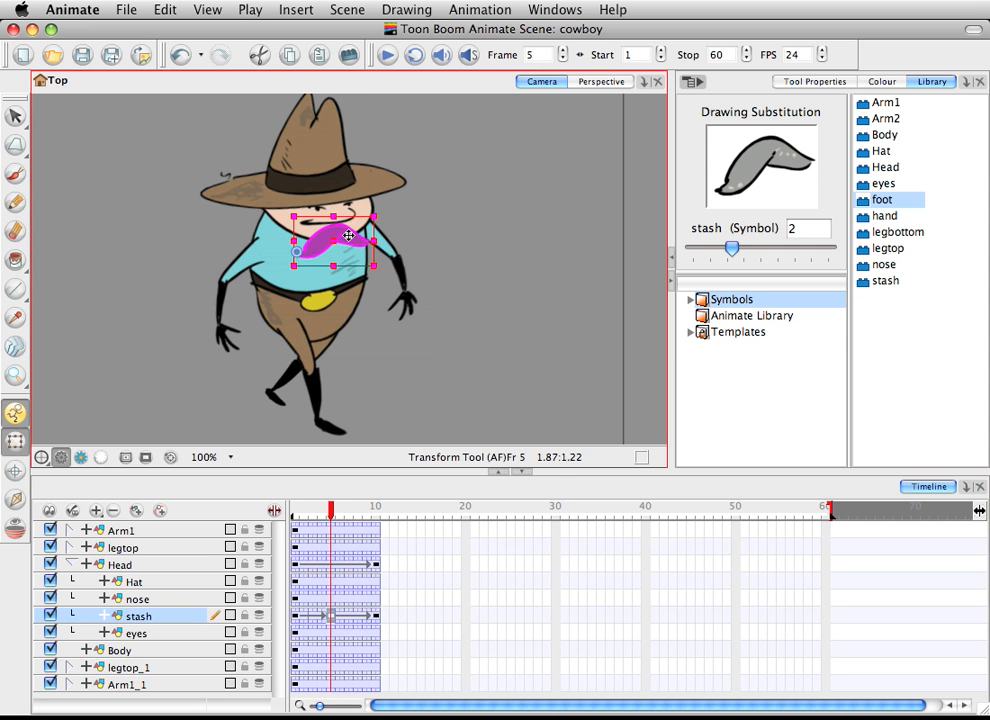
# - Squash the moustache vertically at frame 10 and scrub back through the earlier frames to review its motion
pyautogui.moveTo(335, 508)
pyautogui.mouseDown()
pyautogui.moveTo(310, 514)
pyautogui.moveTo(357, 510)
pyautogui.moveTo(294, 510)
pyautogui.moveTo(376, 508)
pyautogui.mouseUp()
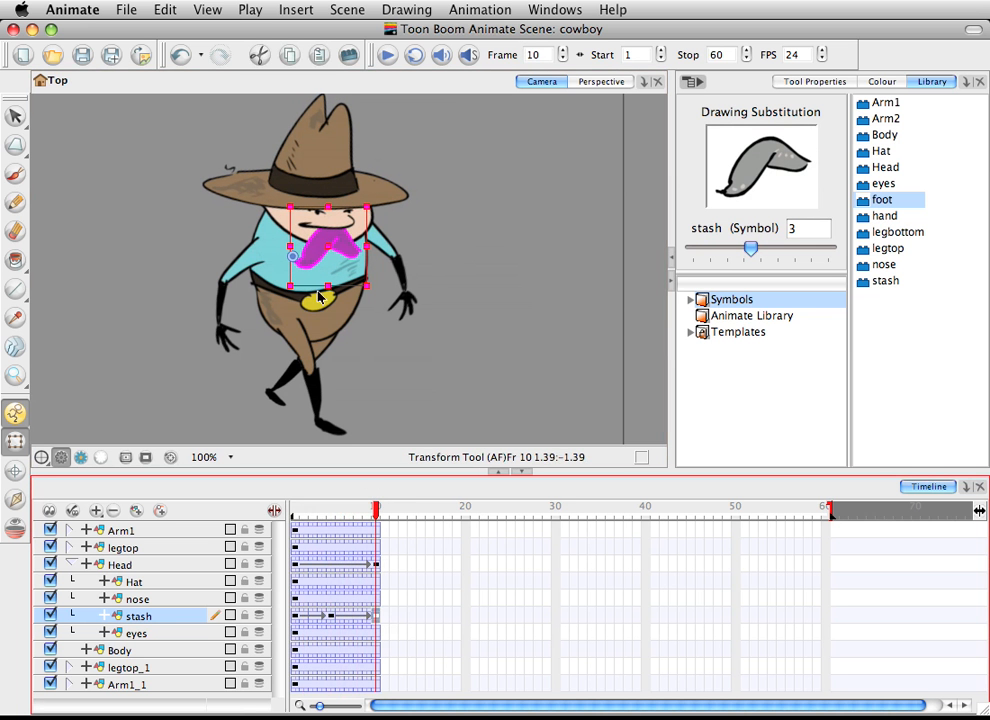
pyautogui.moveTo(328, 287); pyautogui.dragTo(330, 282)
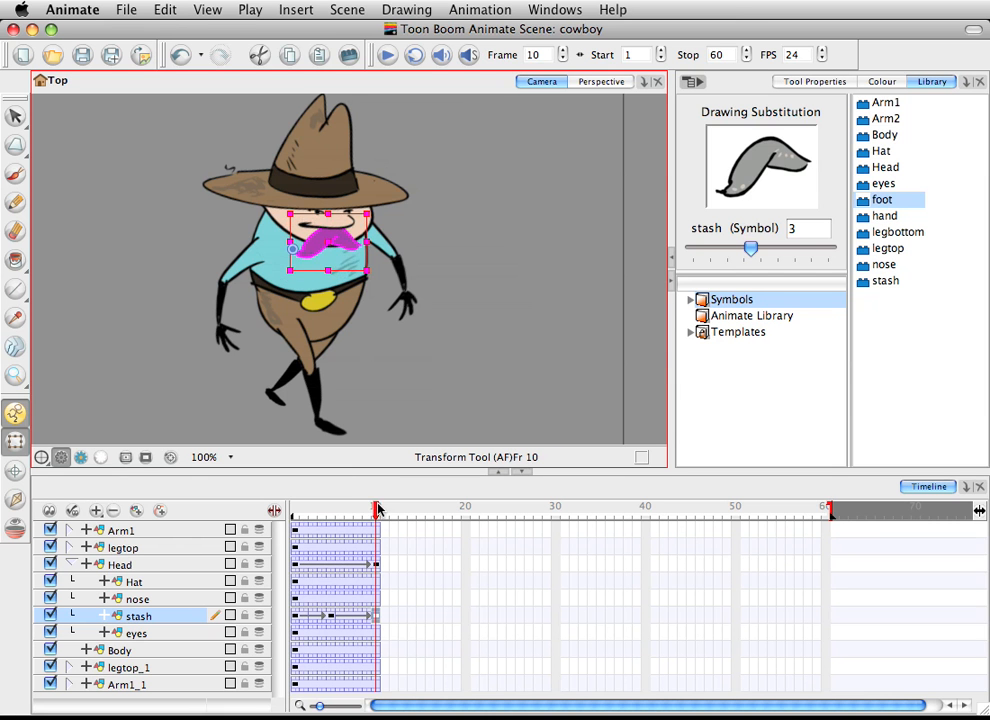
pyautogui.moveTo(378, 510); pyautogui.dragTo(325, 532)
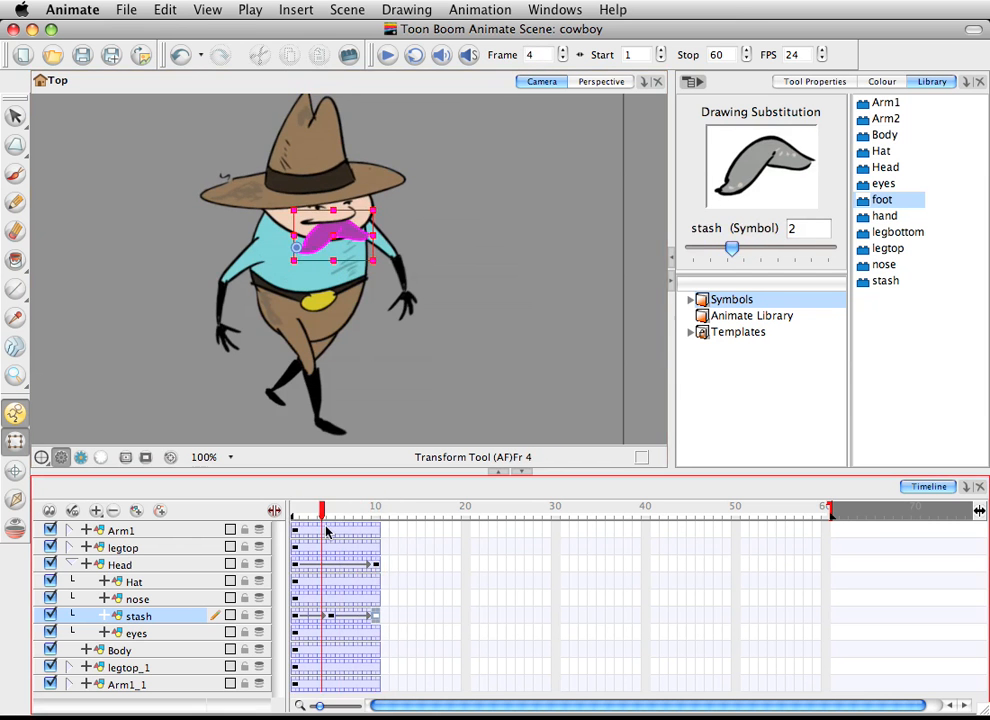
pyautogui.click(306, 621)
pyautogui.click(311, 621)
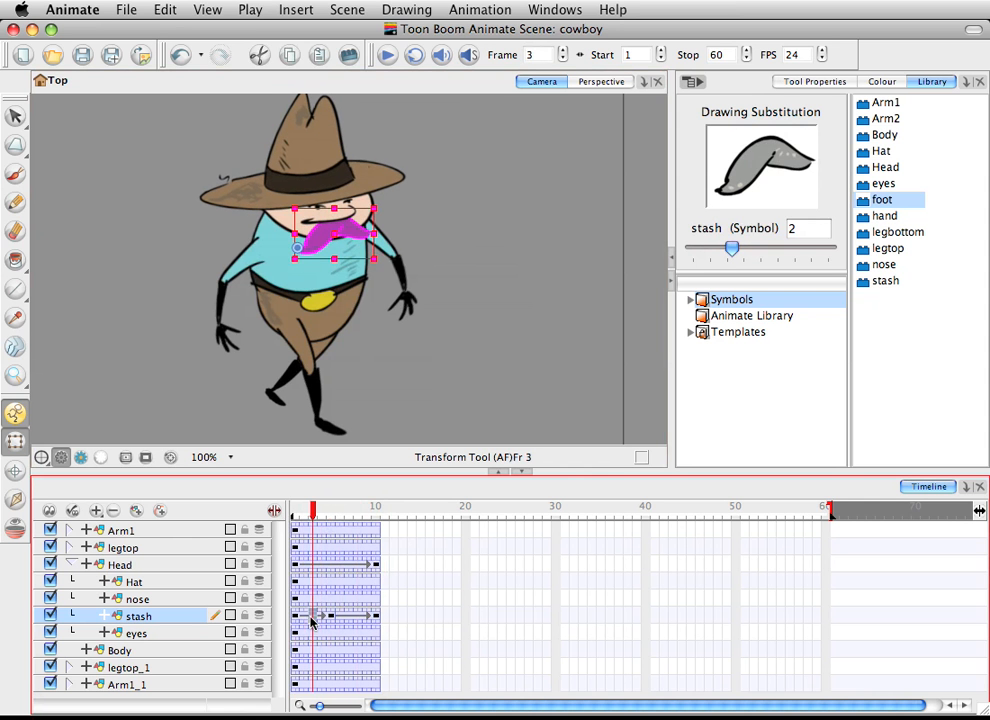
pyautogui.click(570, 307)
pyautogui.moveTo(330, 520); pyautogui.dragTo(298, 511)
pyautogui.click(71, 566)
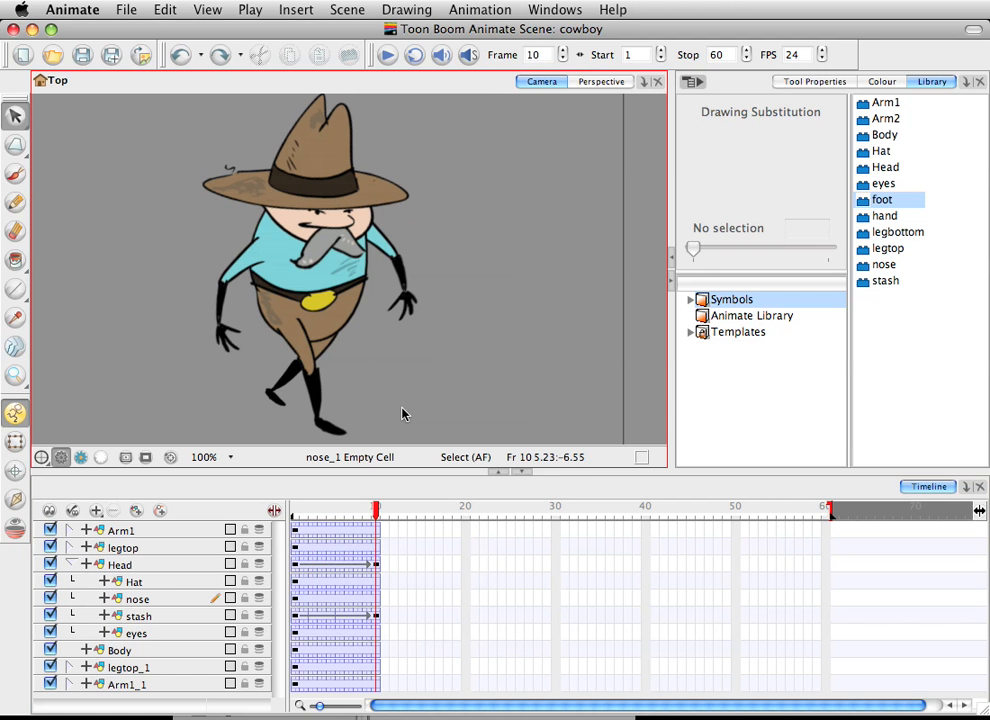
# - Delete the keyframes after frame 1 on the Head, Hat, nose and stash layers
pyautogui.click(375, 564)
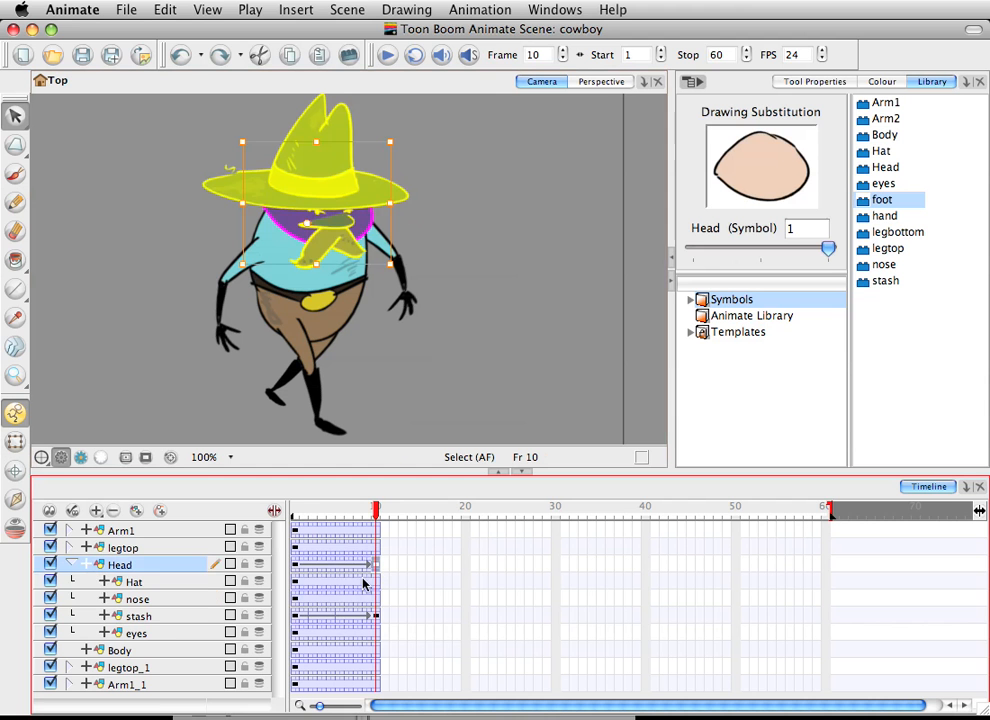
pyautogui.keyDown('shift'); pyautogui.click(310, 600); pyautogui.keyUp('shift')
pyautogui.keyDown('shift'); pyautogui.click(308, 615); pyautogui.keyUp('shift')
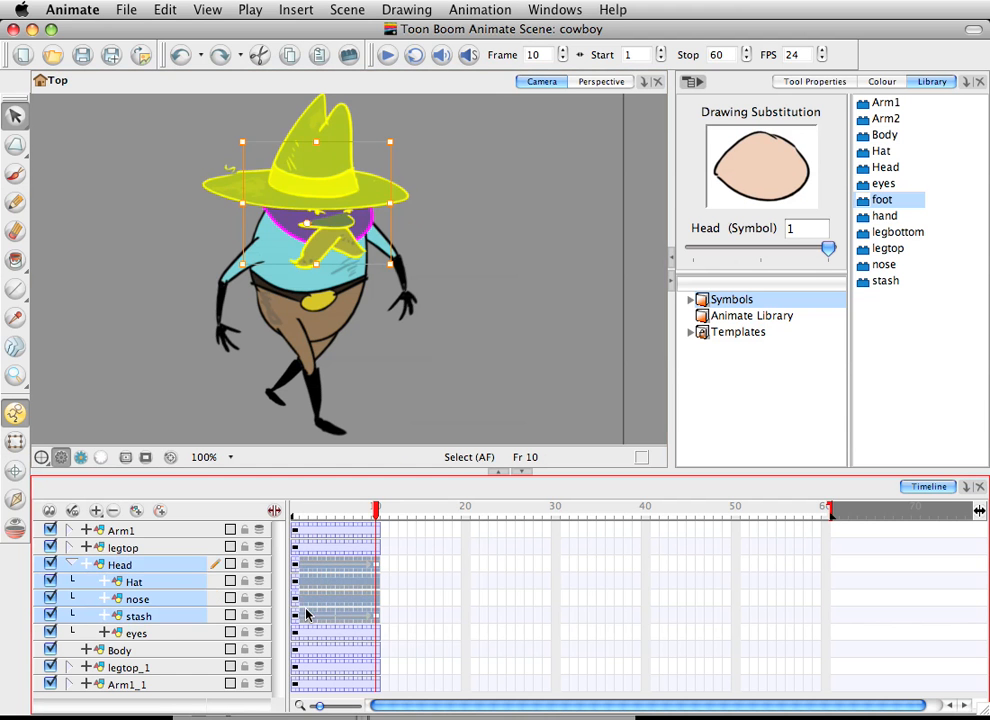
pyautogui.rightClick(330, 590)
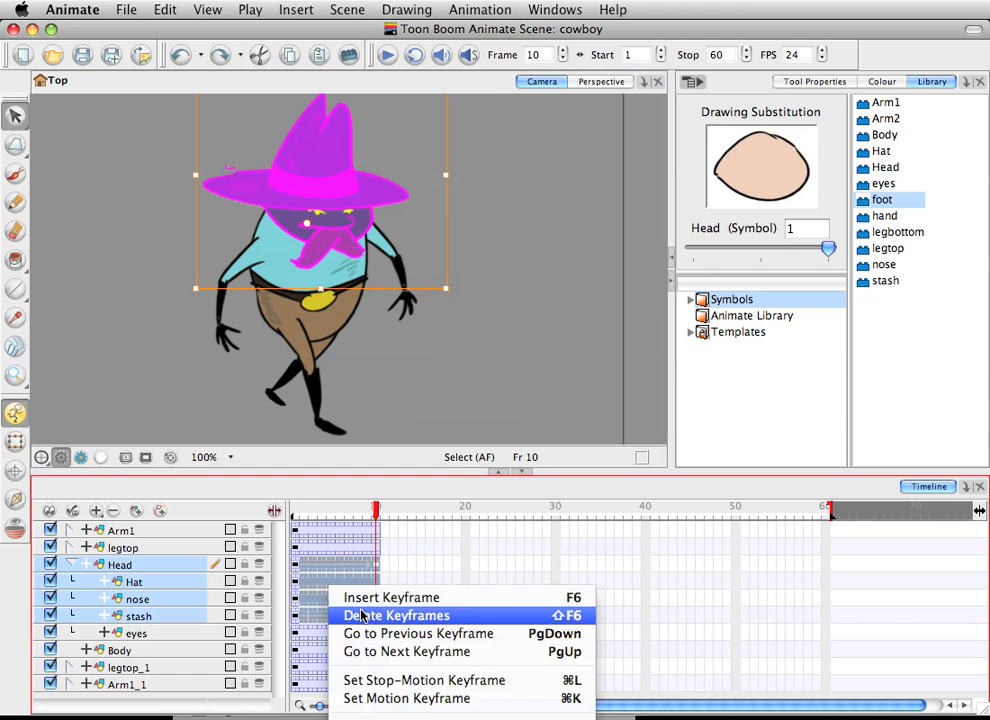
pyautogui.click(362, 616)
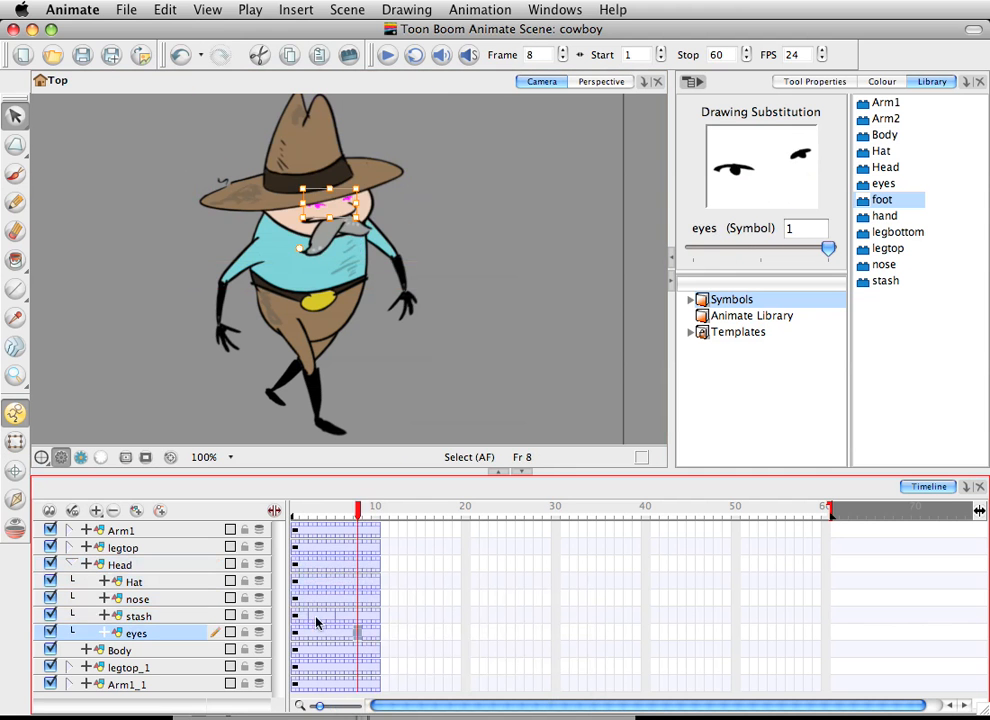
# - Substitute moustache drawing 1 on the stash layer at frames 3 and 6
pyautogui.click(313, 618)
pyautogui.moveTo(716, 248); pyautogui.dragTo(714, 248)
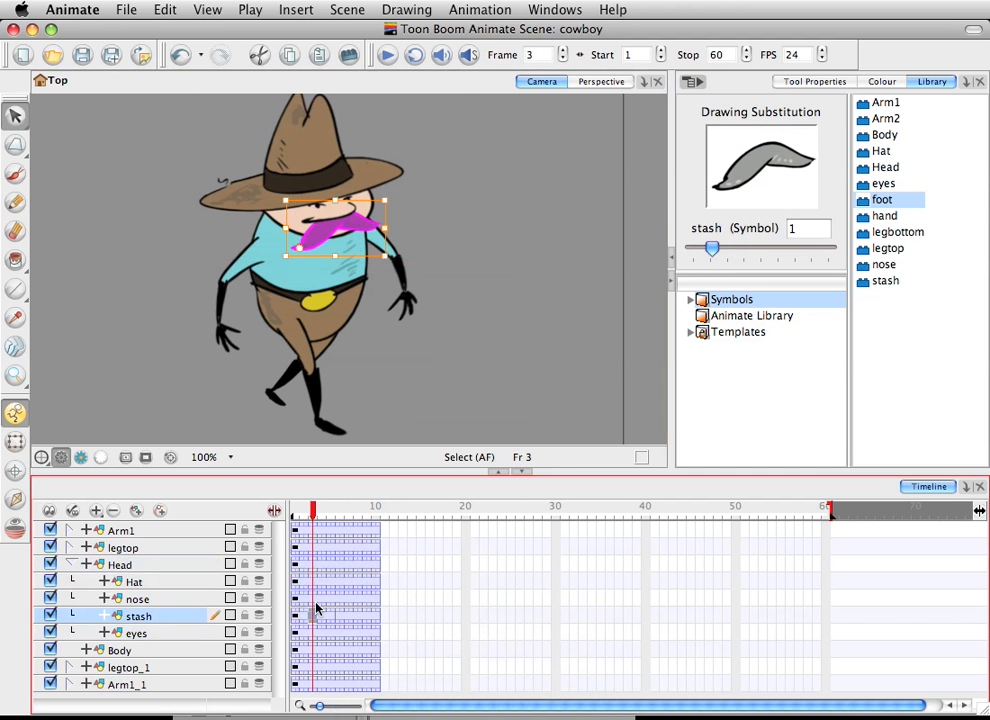
pyautogui.click(338, 617)
pyautogui.click(706, 249)
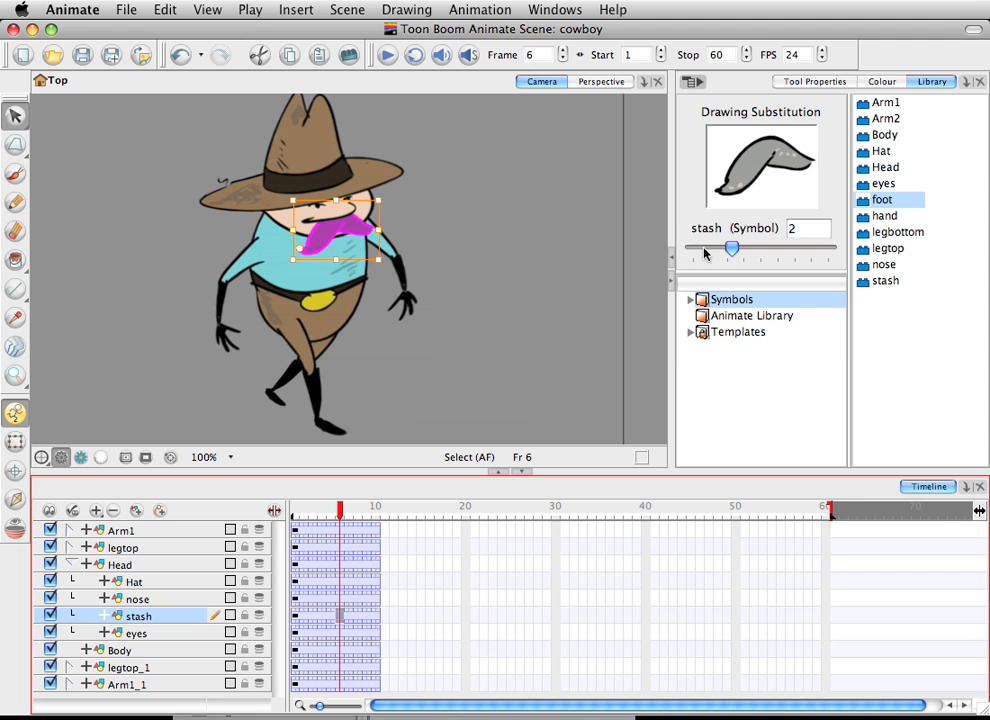
pyautogui.click(703, 251)
pyautogui.click(522, 344)
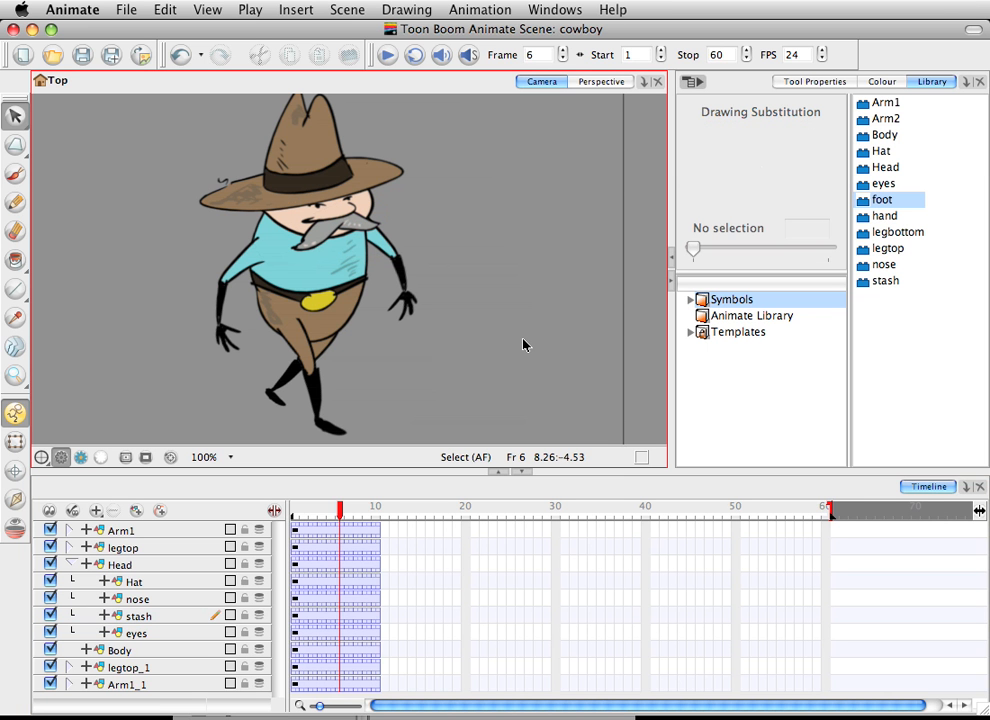
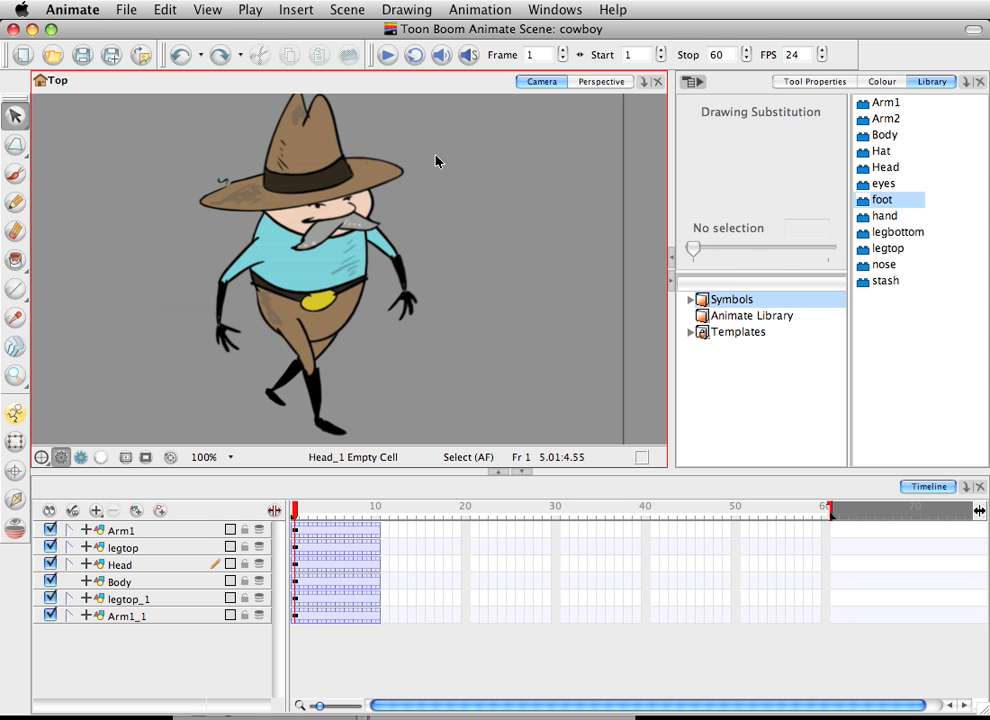
# - Clear the exposure after frame 1 on all layers from Arm1 to Arm1_1 and check the remaining first-frame cells
pyautogui.moveTo(404, 532); pyautogui.dragTo(308, 627)
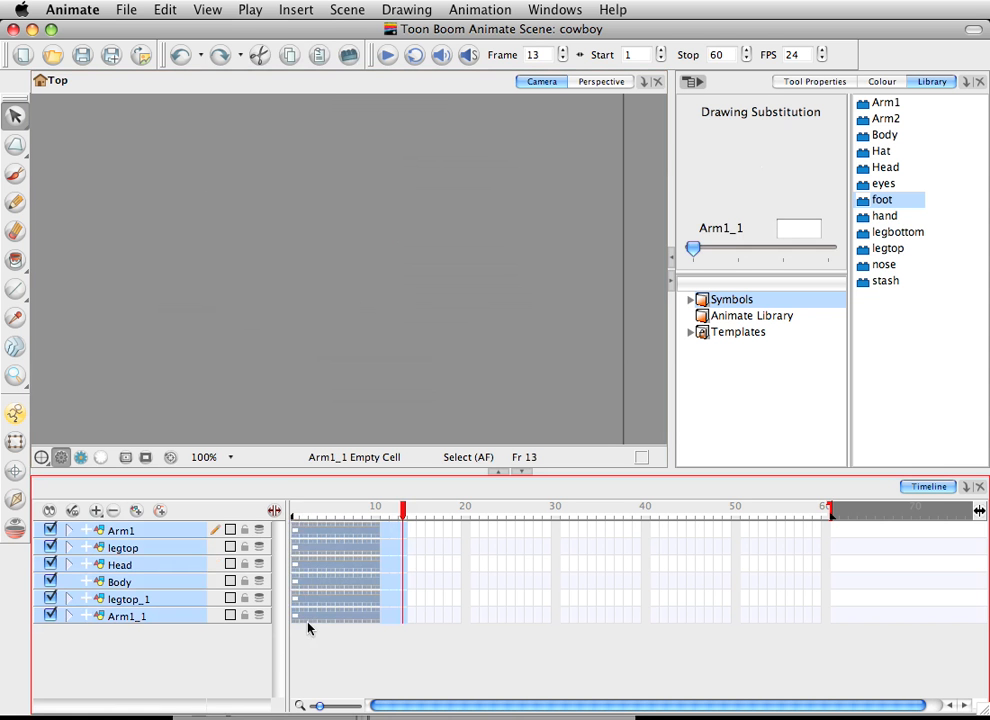
pyautogui.rightClick(320, 592)
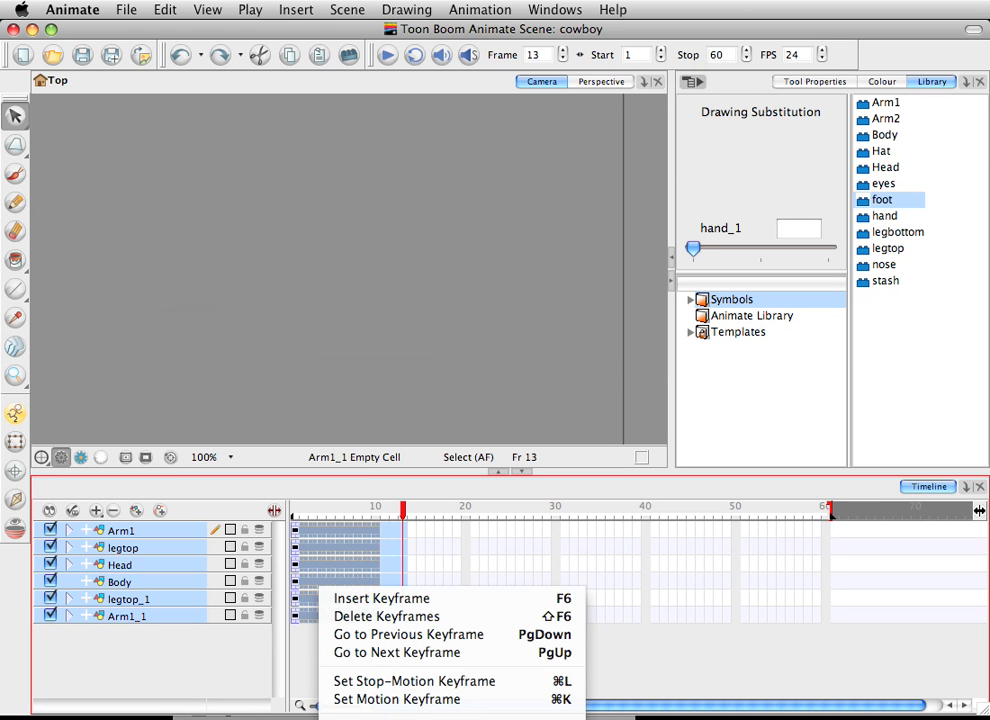
pyautogui.click(376, 228)
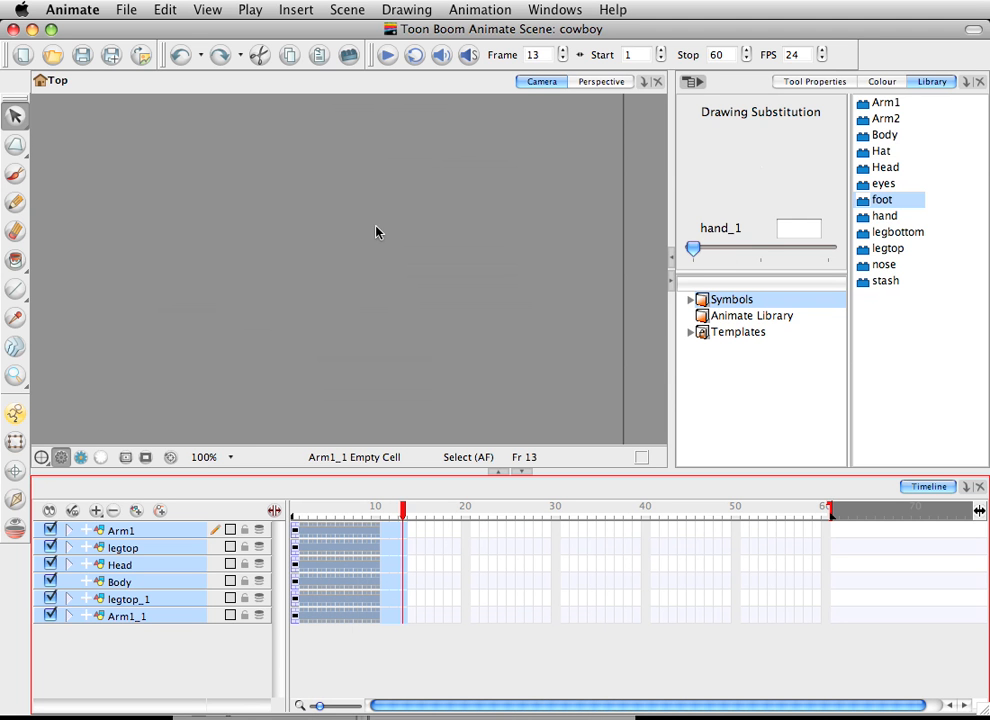
pyautogui.rightClick(366, 532)
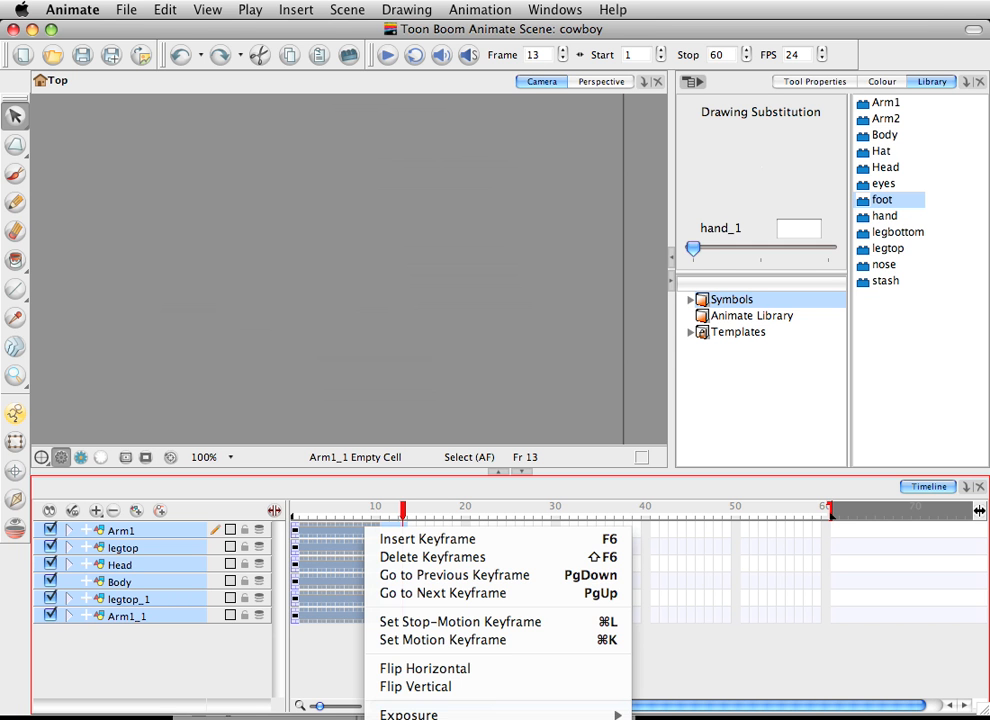
pyautogui.click(411, 716)
pyautogui.click(382, 661)
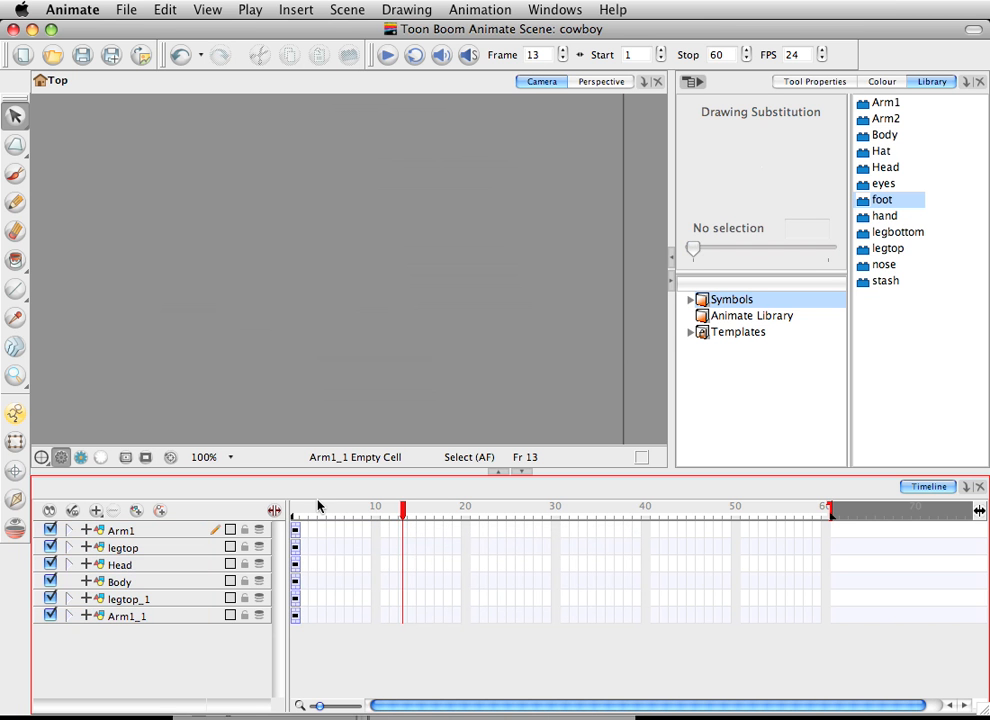
pyautogui.moveTo(298, 532); pyautogui.dragTo(291, 615)
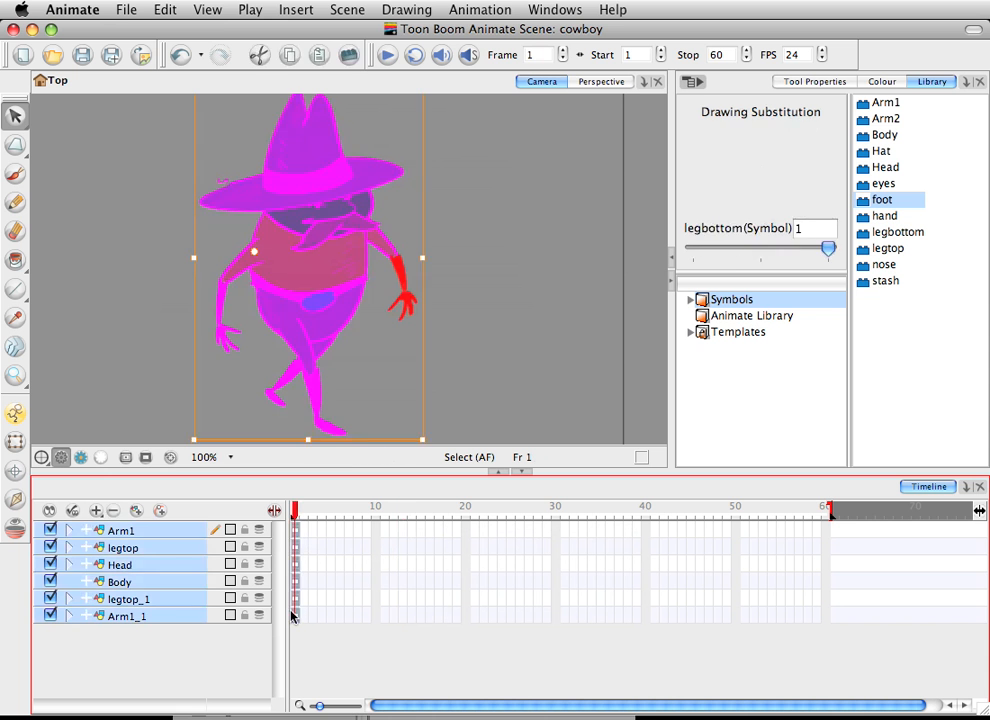
pyautogui.click(331, 655)
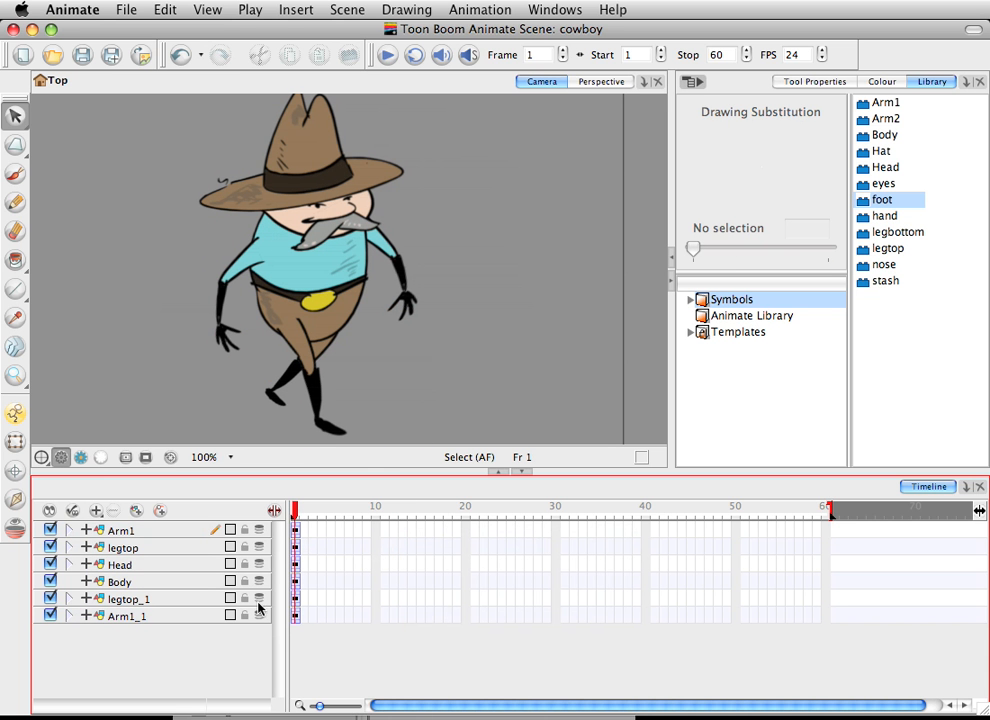
# - Add a peg layer to the scene and rename it Master
pyautogui.click(96, 511)
pyautogui.click(113, 543)
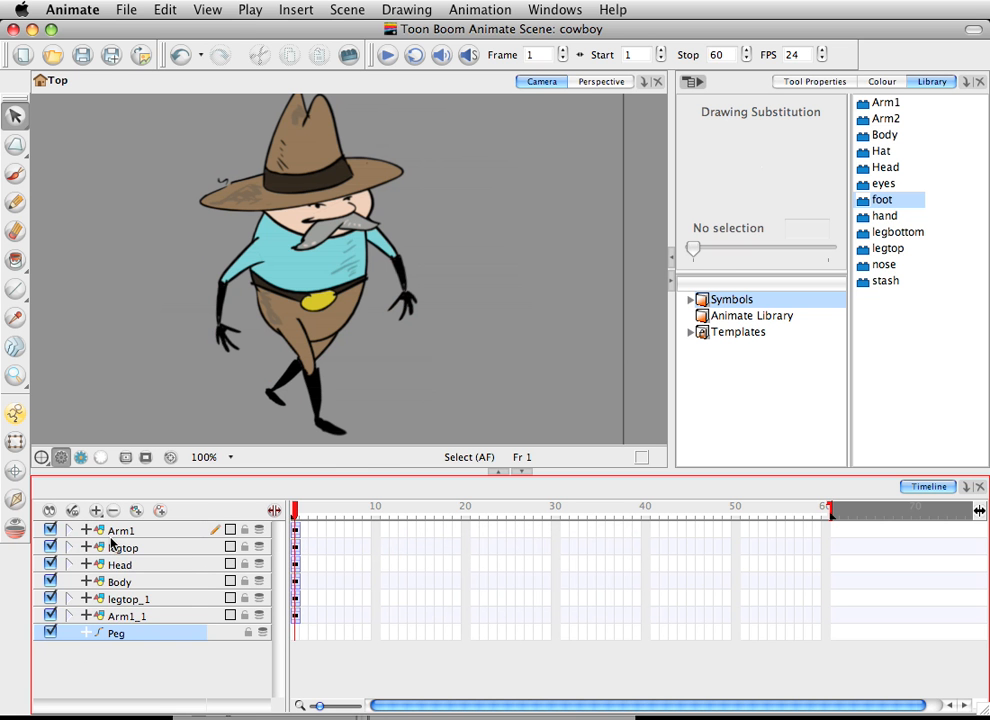
pyautogui.click(96, 511)
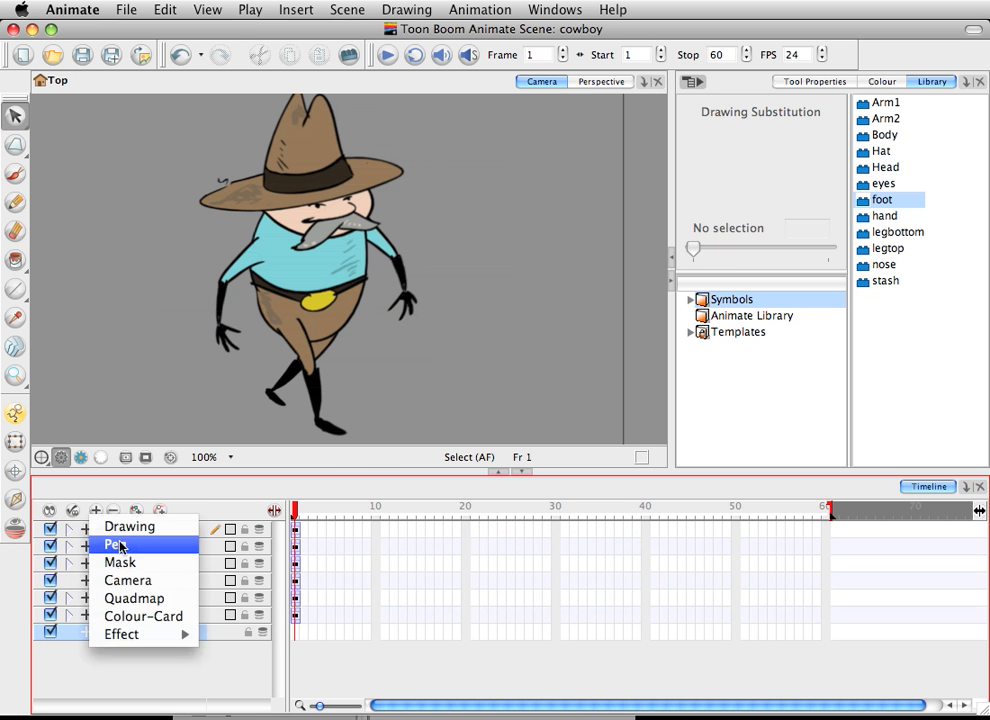
pyautogui.click(117, 544)
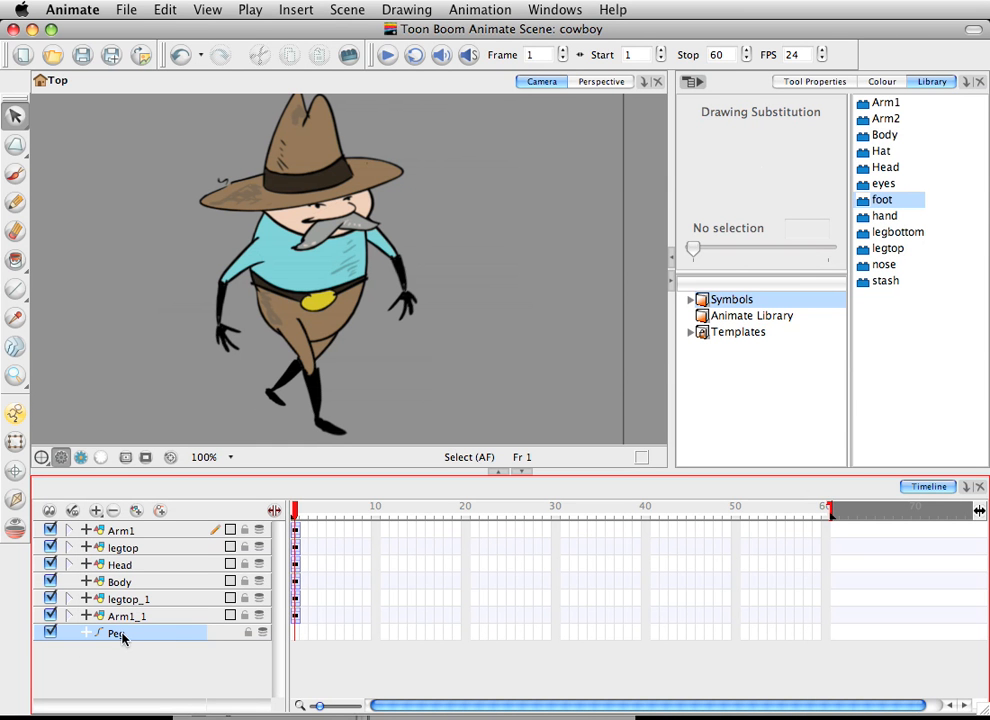
pyautogui.doubleClick(118, 635)
pyautogui.write('Master')
pyautogui.press('Return')
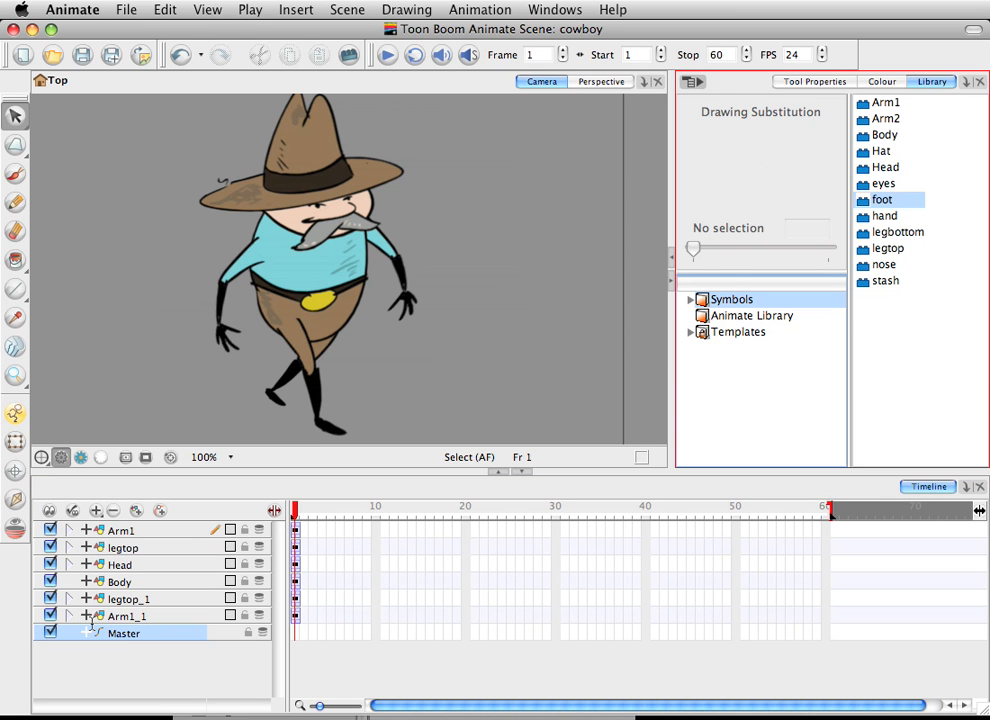
# - Parent all the character's layers from Arm1 to Arm1_1 to the Master peg
pyautogui.click(127, 618)
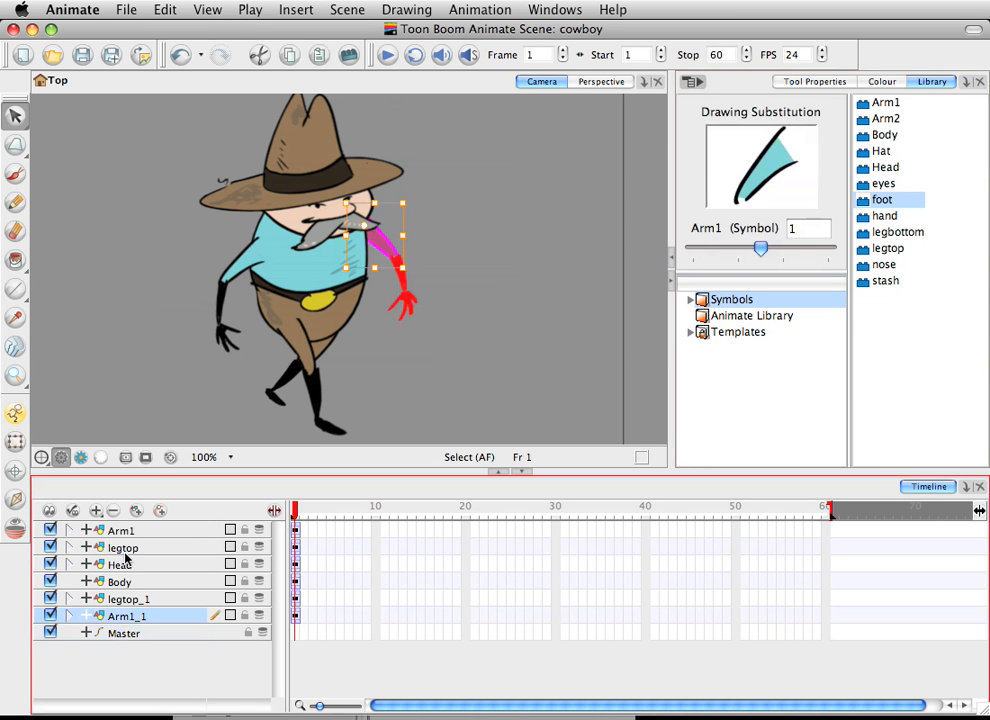
pyautogui.keyDown('shift'); pyautogui.click(122, 533); pyautogui.keyUp('shift')
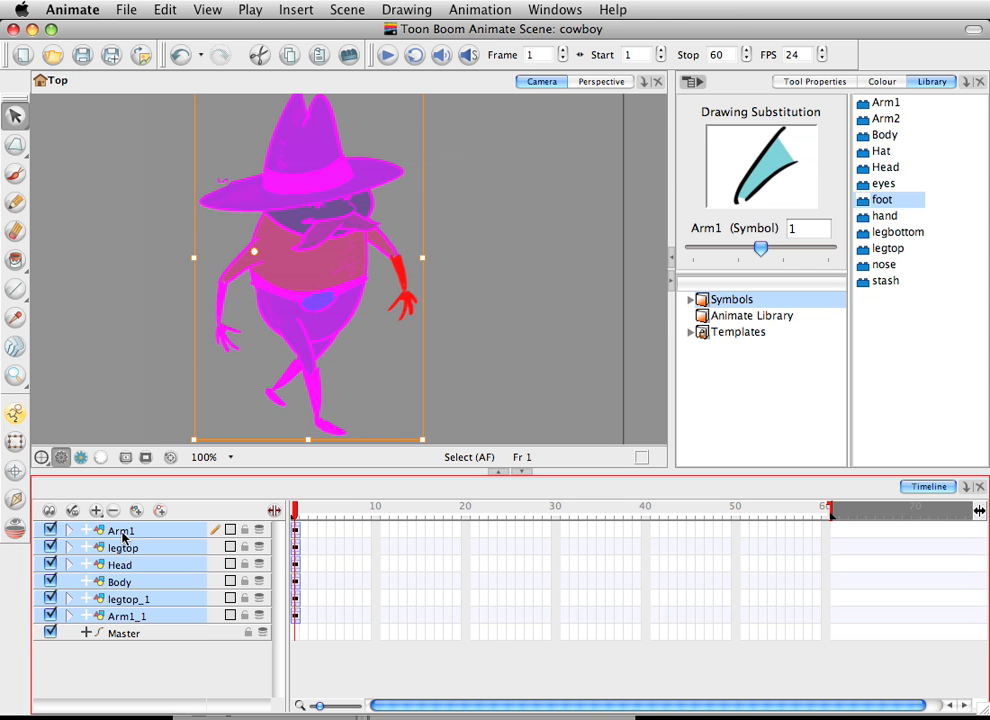
pyautogui.click(521, 312)
pyautogui.click(122, 531)
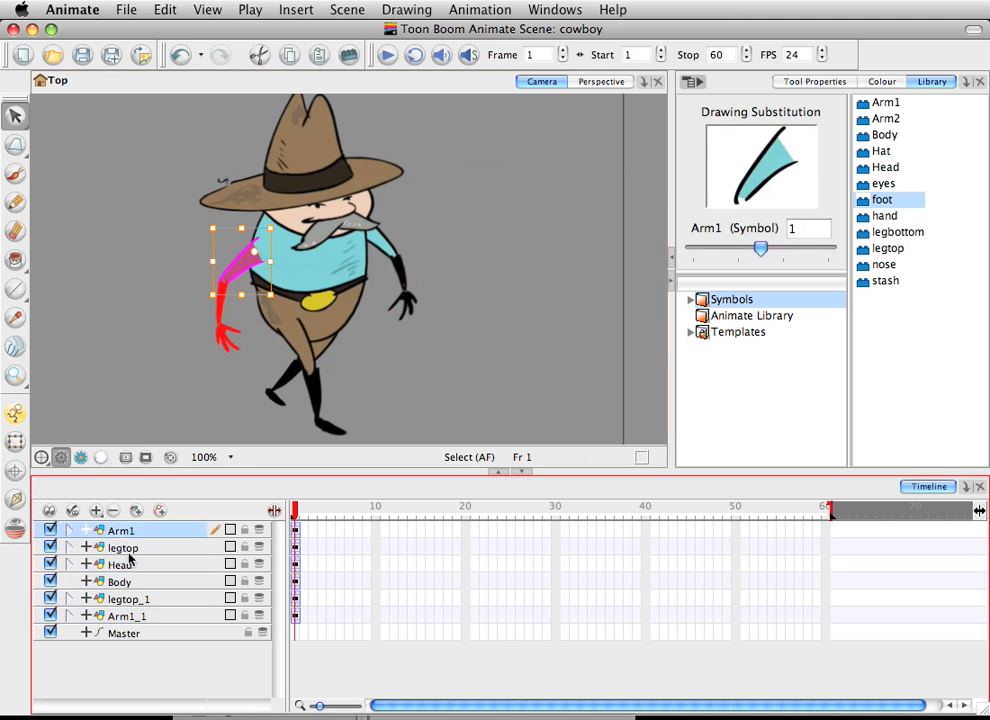
pyautogui.keyDown('shift'); pyautogui.click(119, 617); pyautogui.keyUp('shift')
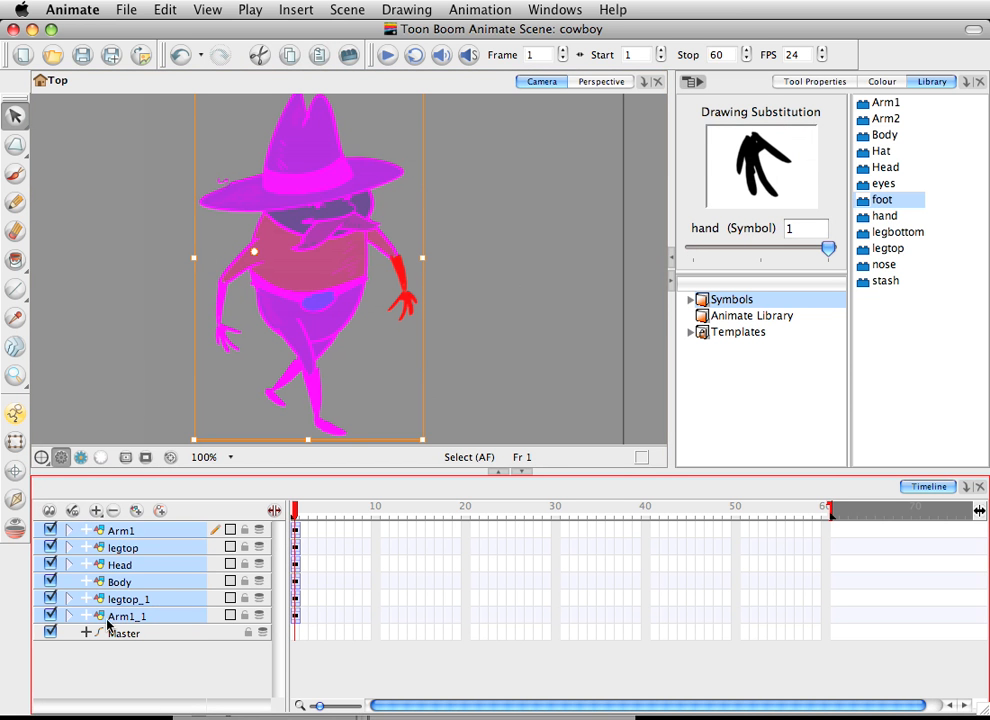
pyautogui.moveTo(118, 616)
pyautogui.mouseDown()
pyautogui.moveTo(85, 618)
pyautogui.moveTo(130, 647)
pyautogui.moveTo(128, 633)
pyautogui.mouseUp()
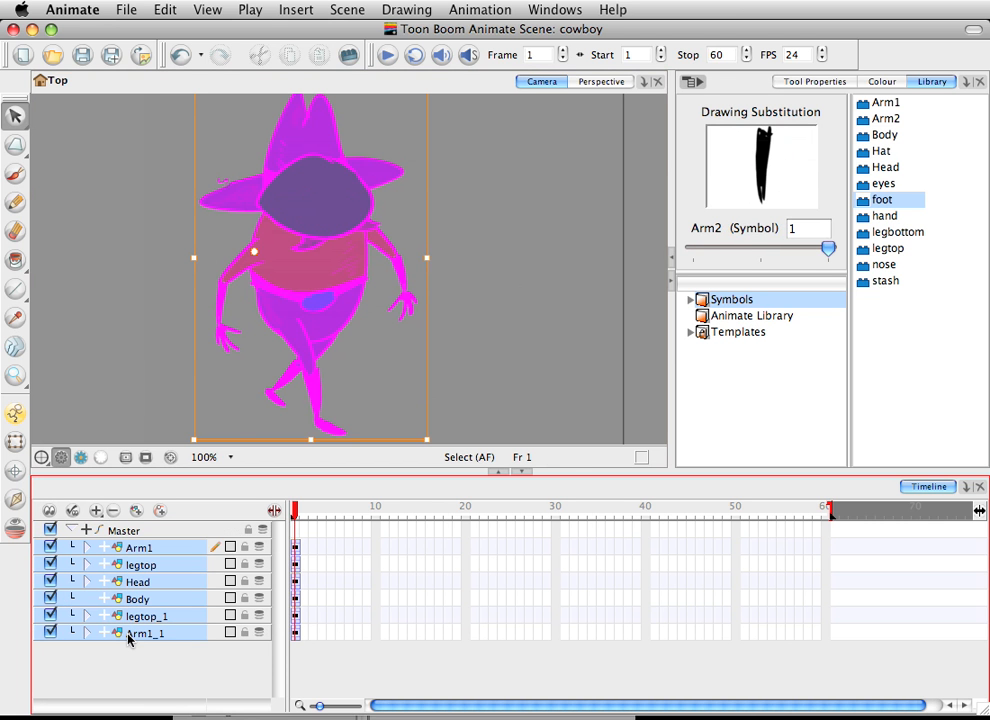
pyautogui.click(461, 240)
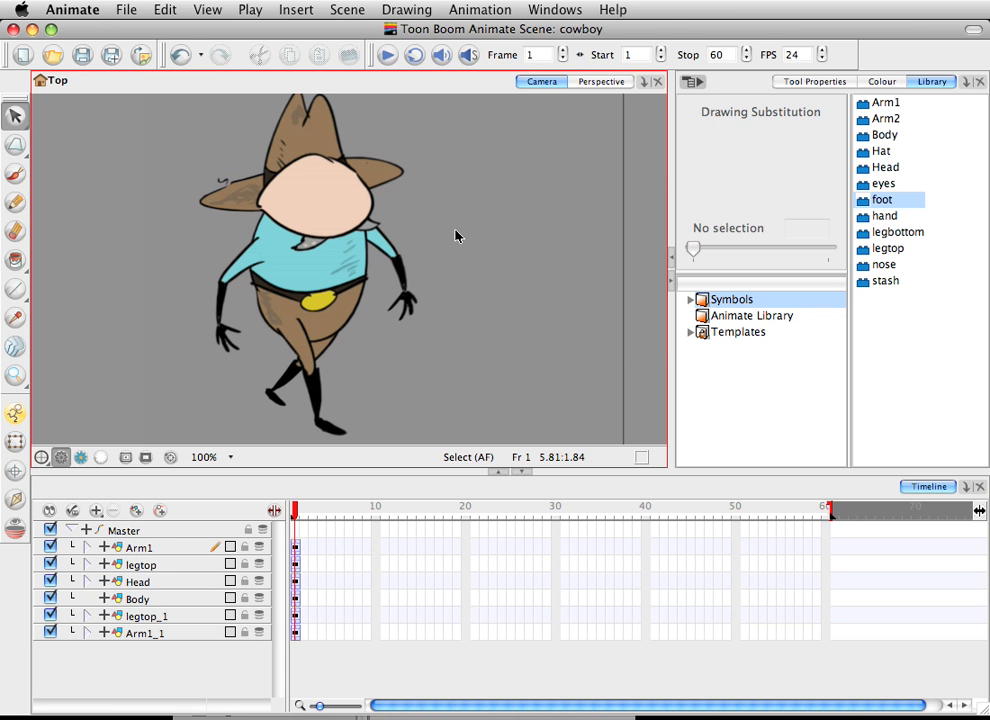
# - Expand the Head layer, show the layer parameters and reorder its children to nose, stash, Hat, eyes
pyautogui.click(353, 194)
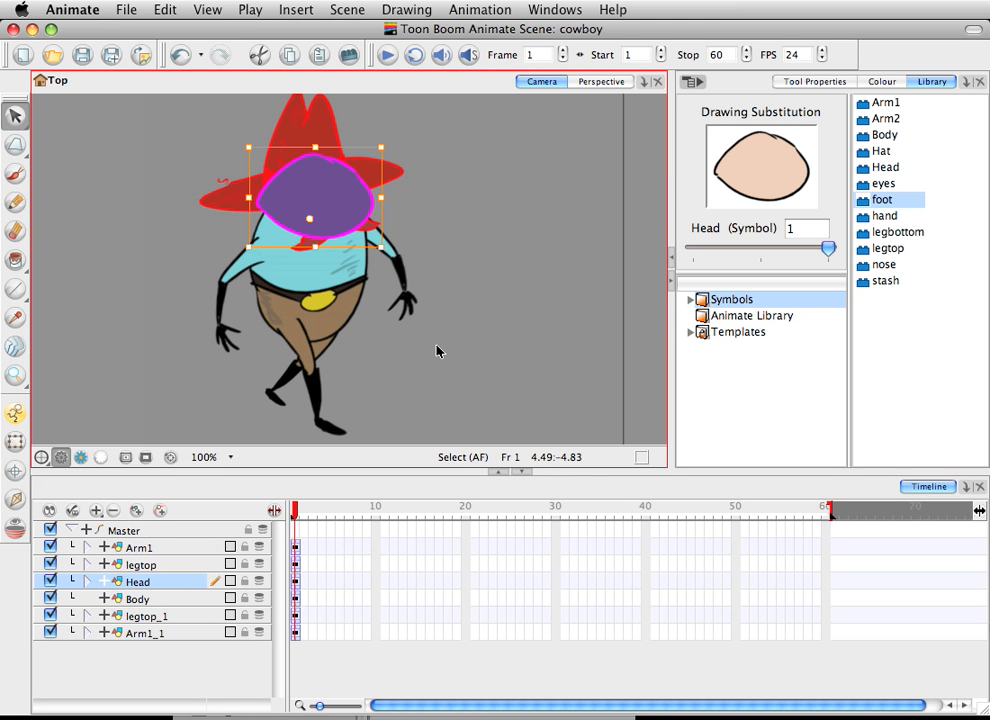
pyautogui.click(89, 583)
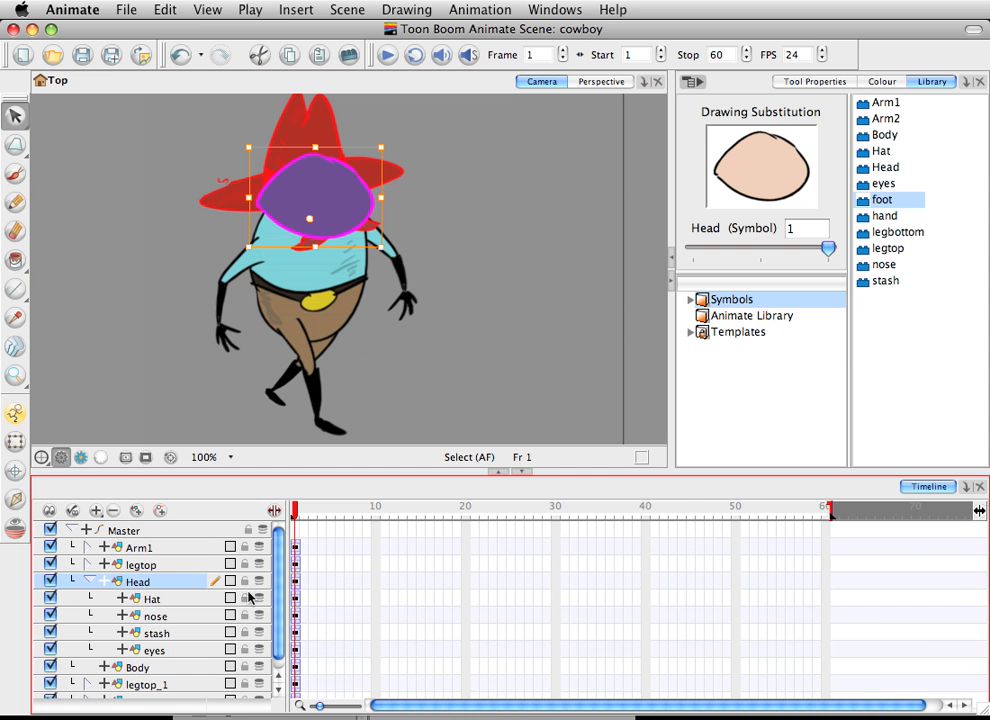
pyautogui.click(274, 511)
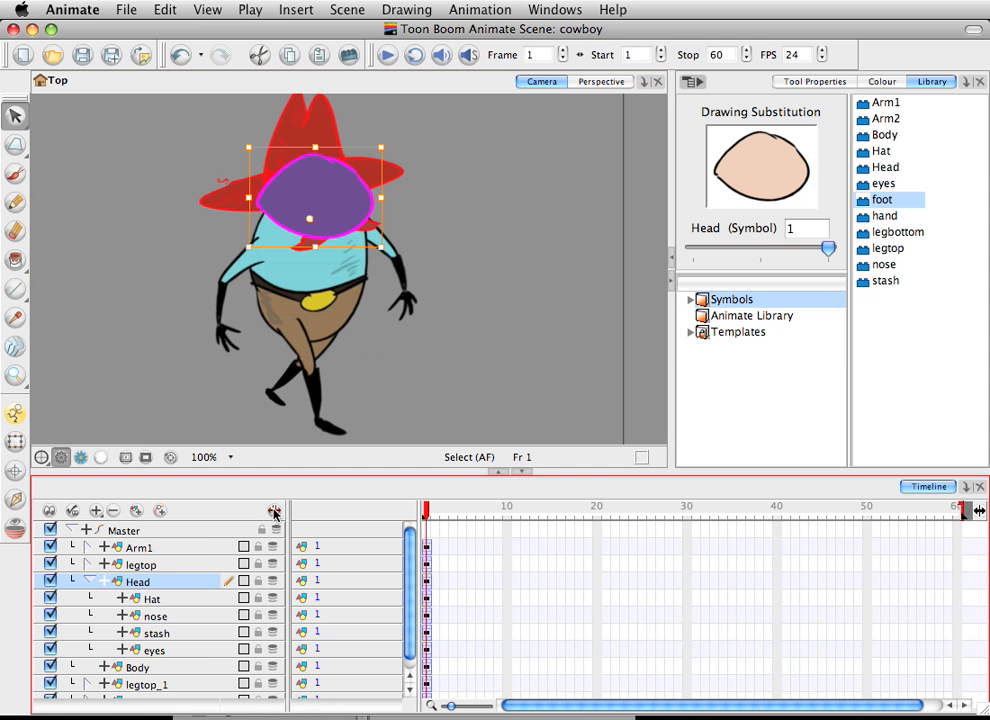
pyautogui.click(162, 600)
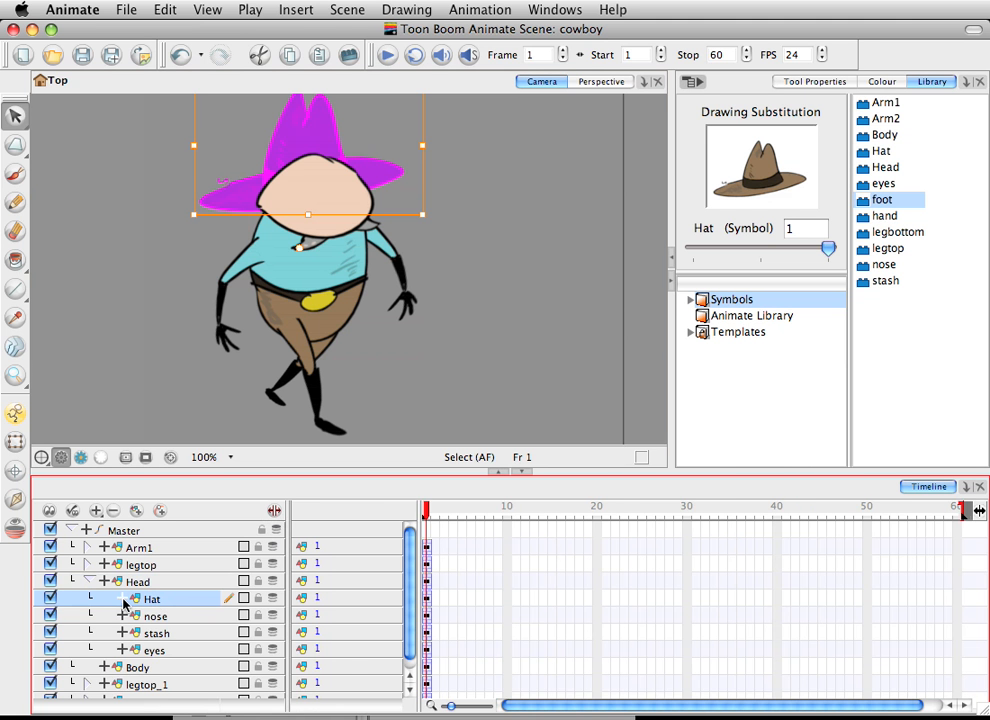
pyautogui.click(122, 599)
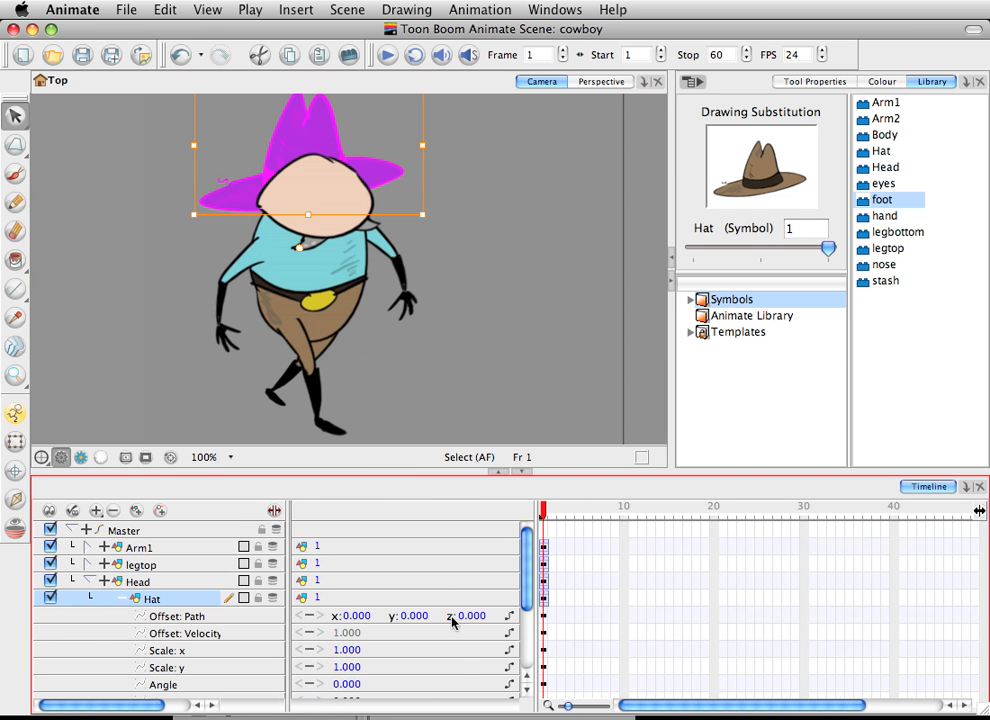
pyautogui.click(121, 601)
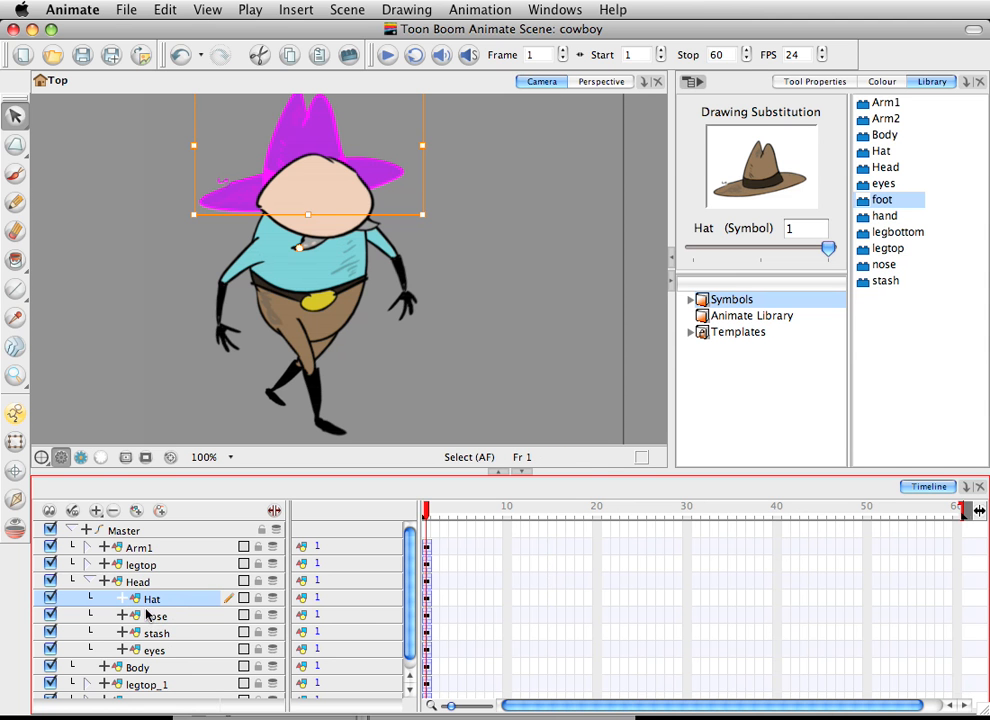
pyautogui.moveTo(156, 617)
pyautogui.mouseDown()
pyautogui.moveTo(161, 592)
pyautogui.moveTo(163, 641)
pyautogui.moveTo(172, 593)
pyautogui.moveTo(166, 600)
pyautogui.mouseUp()
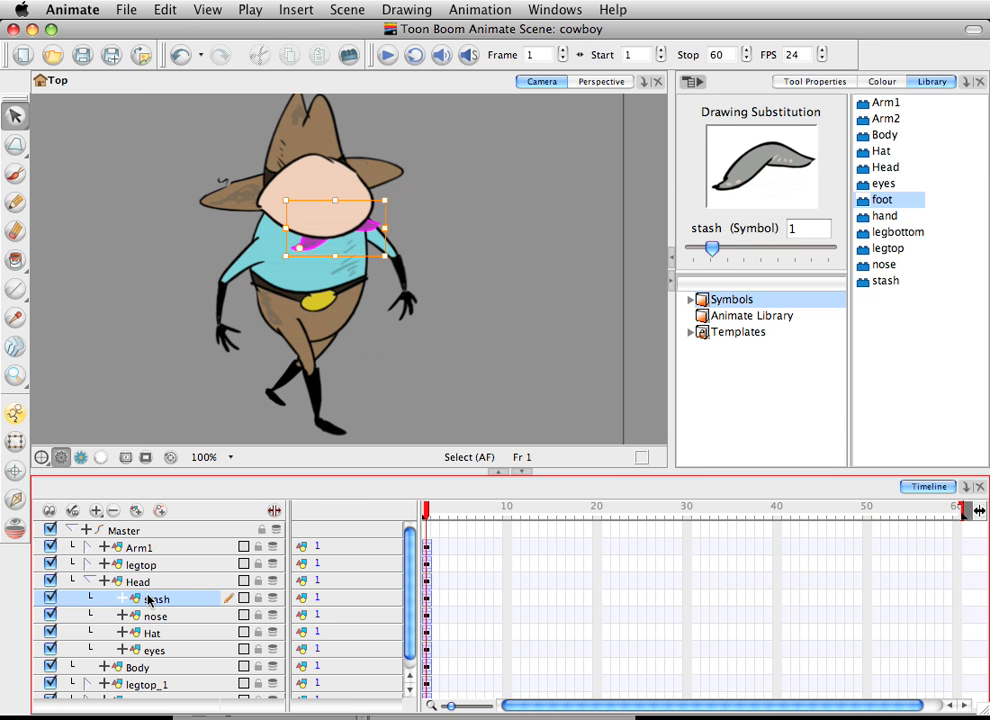
pyautogui.moveTo(155, 613); pyautogui.dragTo(160, 597)
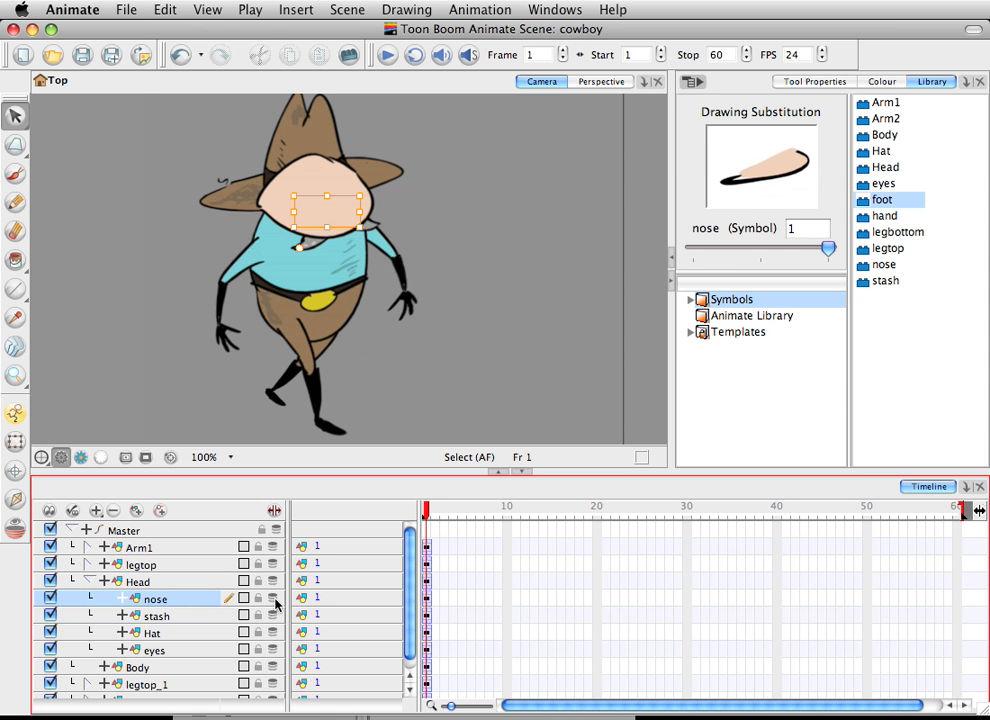
# - Set the nose layer's Z offset to 0.001 F and collapse its parameters
pyautogui.click(123, 598)
pyautogui.click(474, 616)
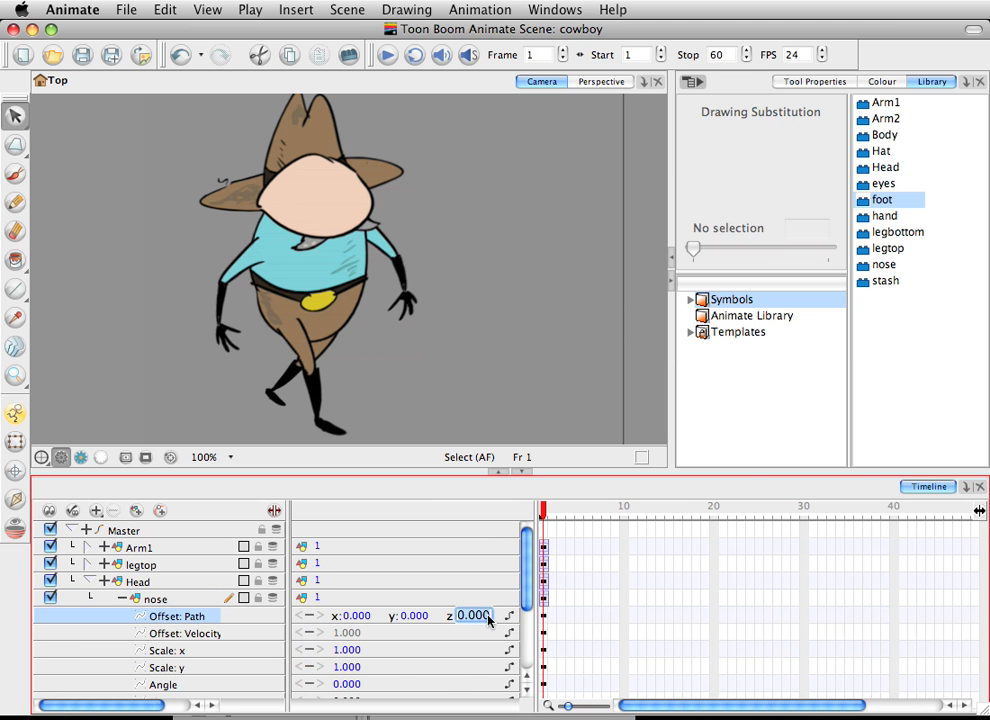
pyautogui.click(490, 618)
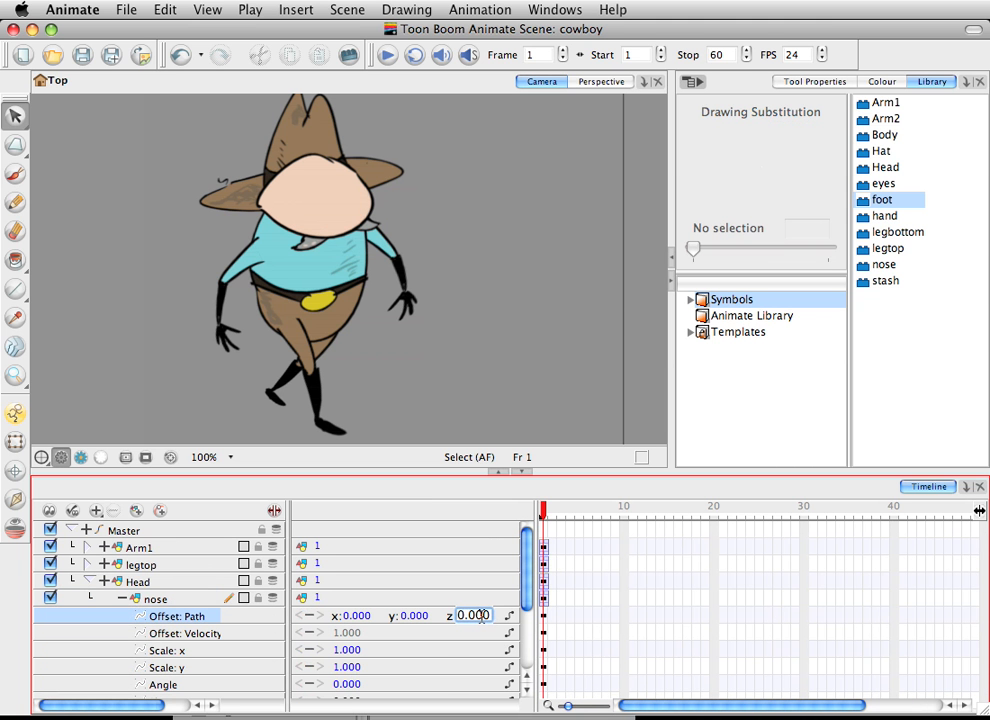
pyautogui.doubleClick(481, 616)
pyautogui.write('0.001')
pyautogui.press('Return')
pyautogui.click(418, 617)
pyautogui.click(205, 635)
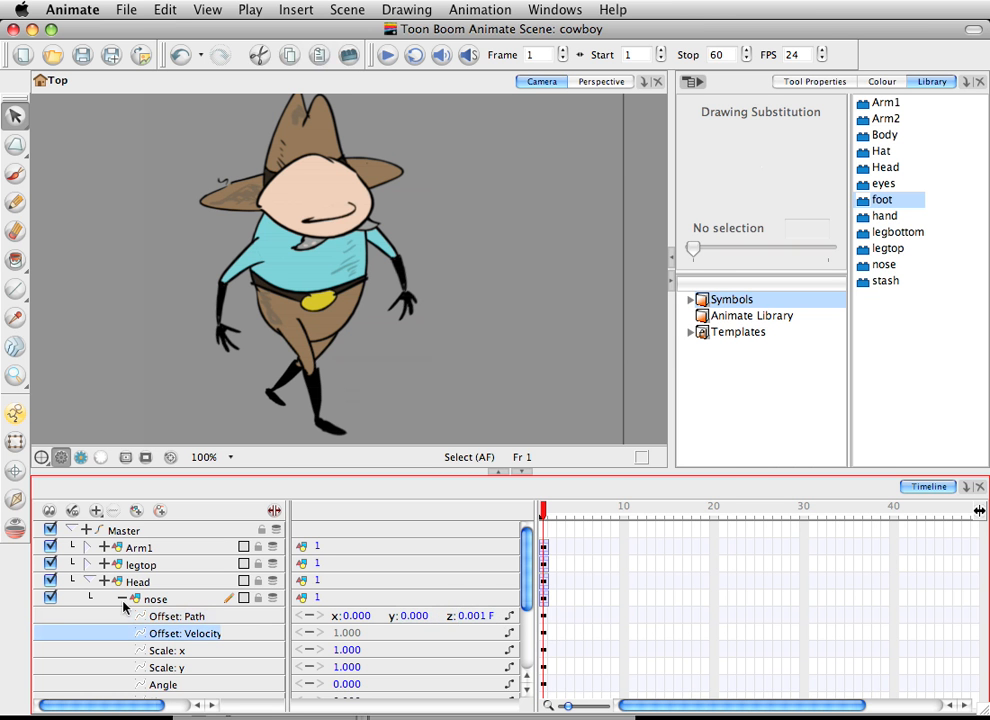
pyautogui.click(122, 598)
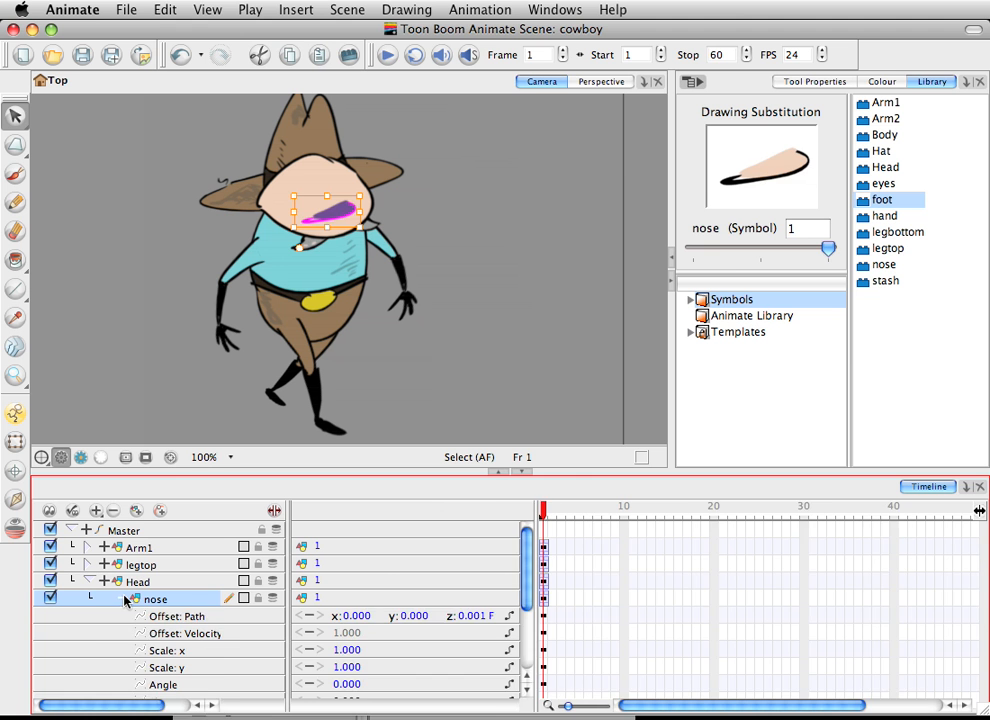
pyautogui.click(122, 598)
# - Set the stash layer's Z offset to 0.001 F and collapse its parameters
pyautogui.click(170, 614)
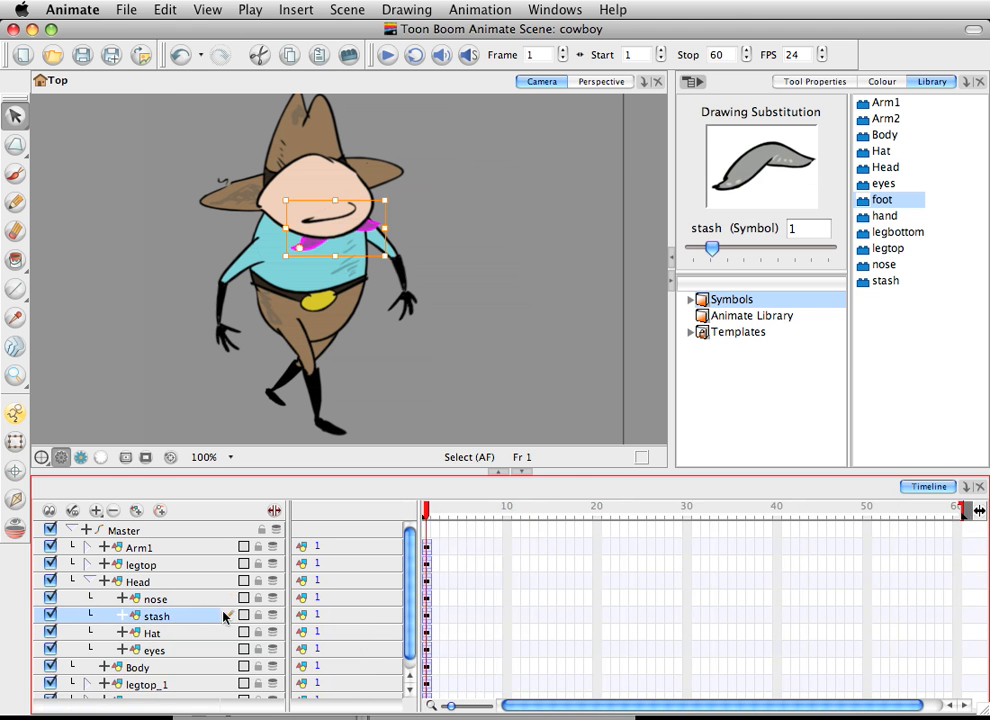
pyautogui.click(122, 615)
pyautogui.click(472, 633)
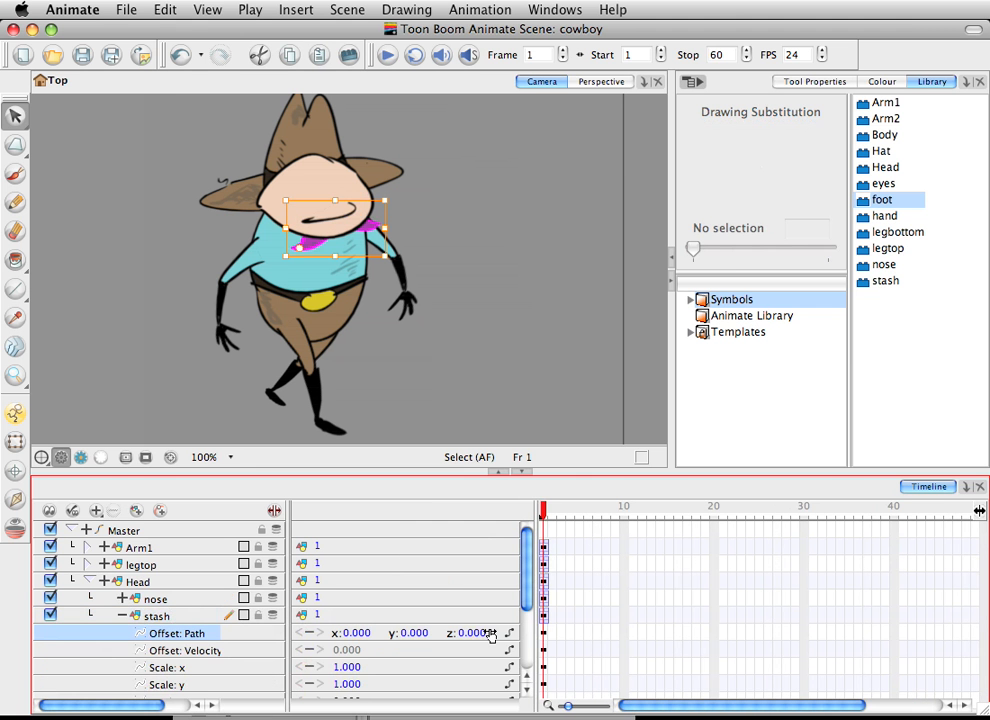
pyautogui.click(485, 636)
pyautogui.write('0.001')
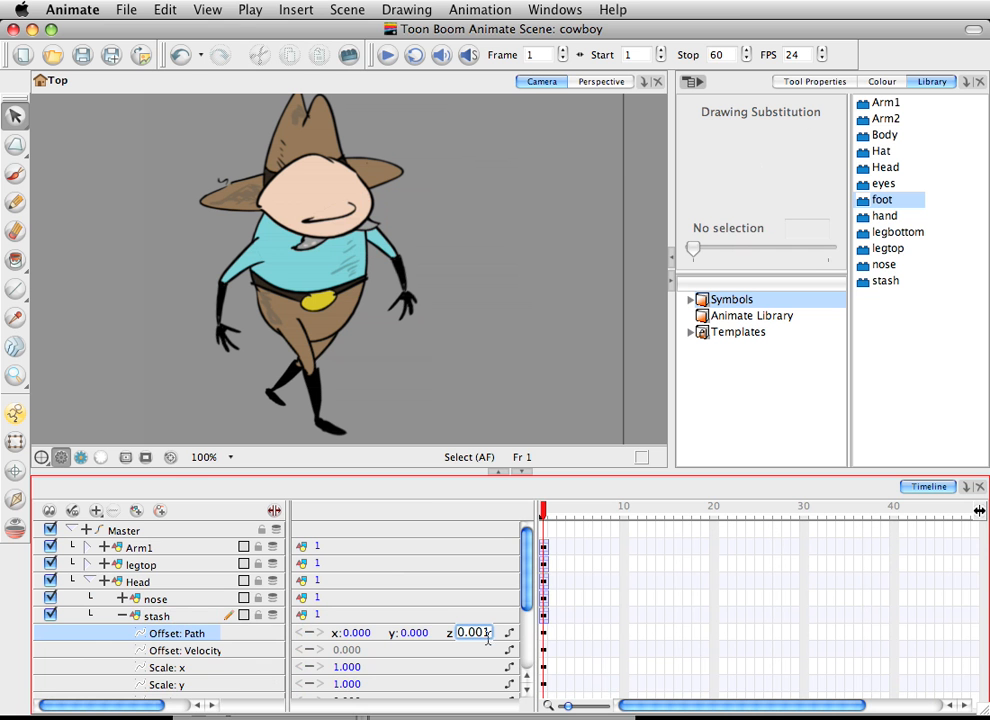
pyautogui.press('Return')
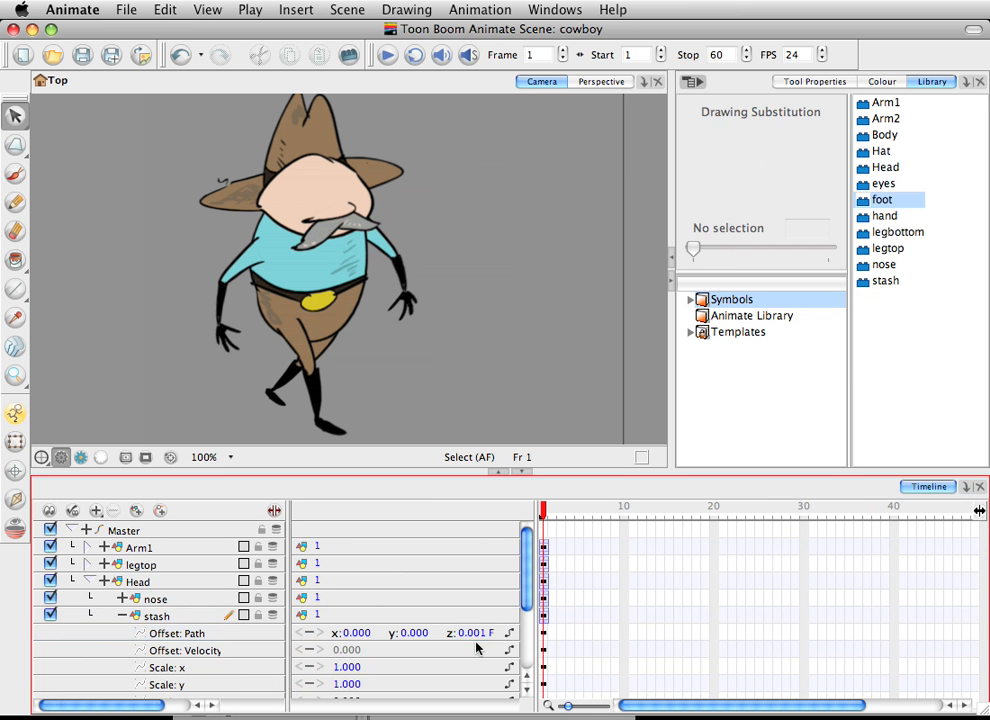
pyautogui.click(121, 616)
# - Set the Hat layer's Z offset to 0.001 F and collapse its parameters
pyautogui.click(180, 636)
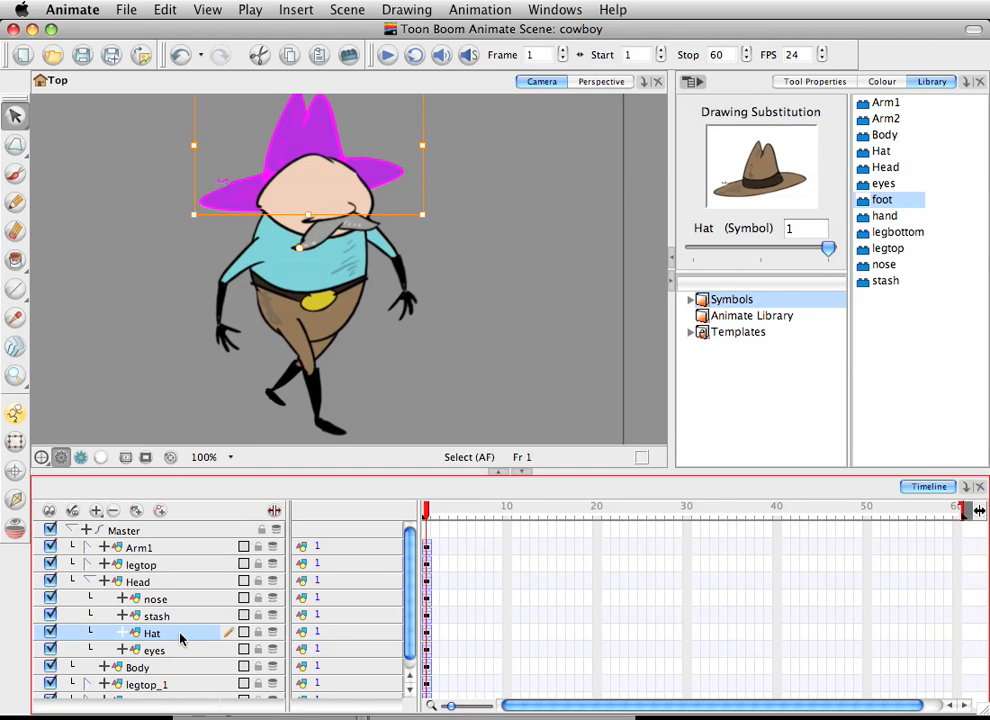
pyautogui.click(123, 633)
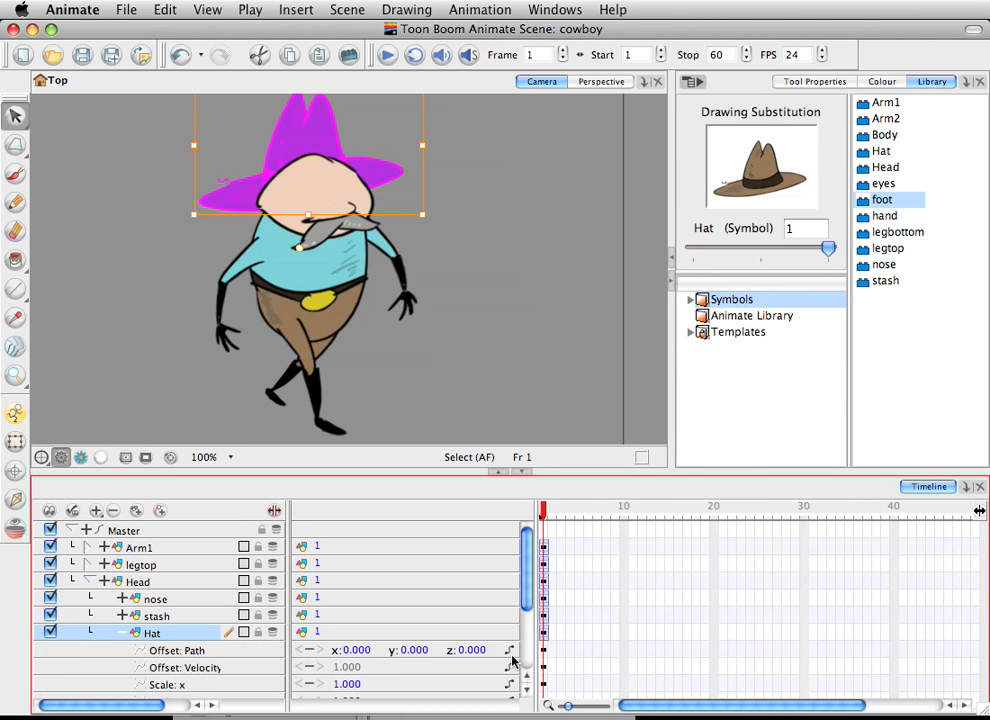
pyautogui.click(474, 650)
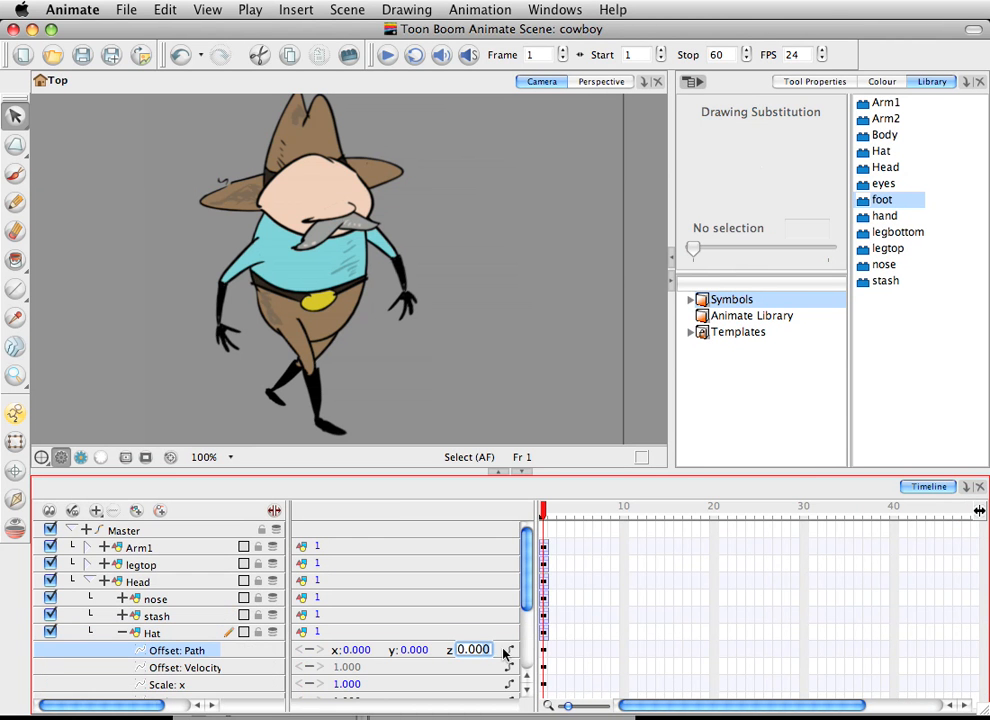
pyautogui.write('0.001')
pyautogui.press('Return')
pyautogui.click(128, 636)
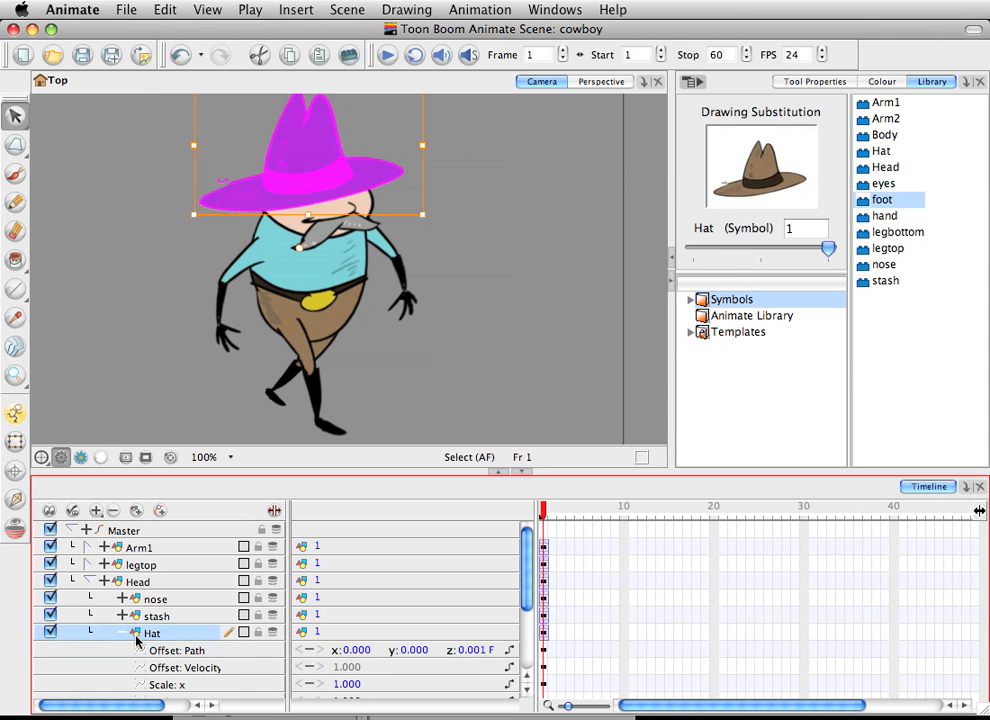
pyautogui.click(122, 633)
# - Set the eyes layer's Z offset to 0.001 F
pyautogui.click(132, 652)
pyautogui.click(124, 651)
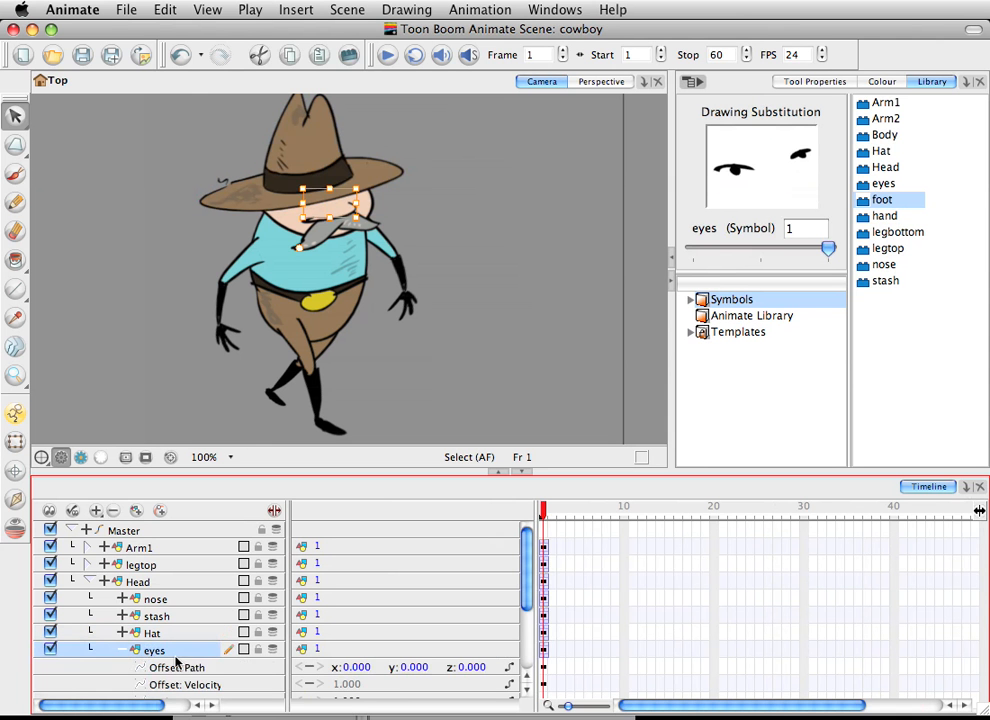
pyautogui.click(472, 666)
pyautogui.write('0.001')
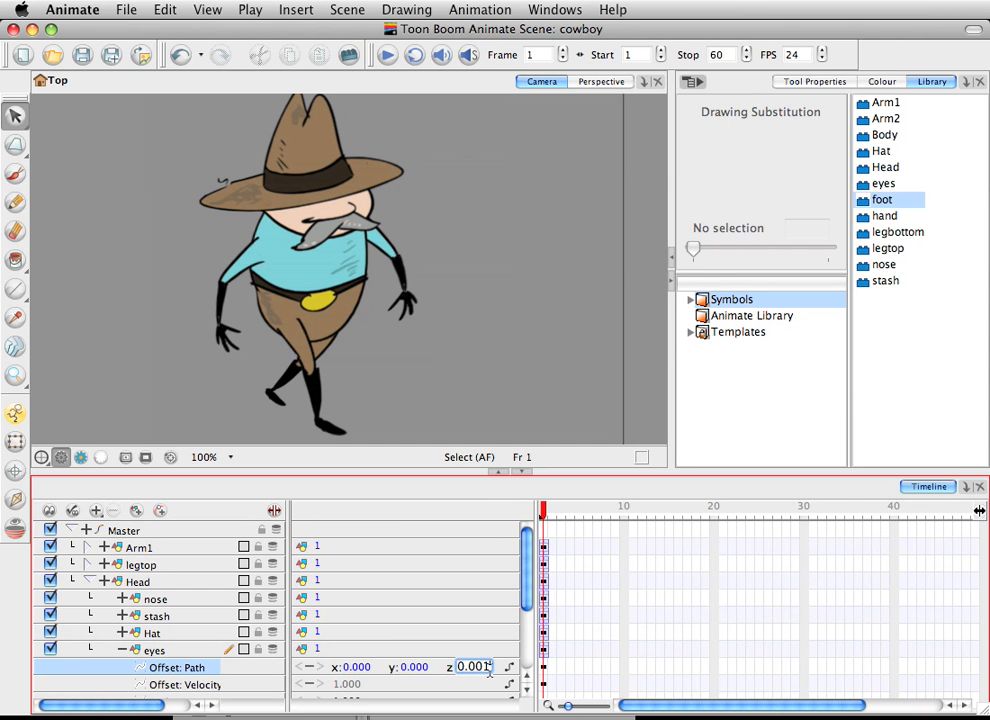
pyautogui.press('Return')
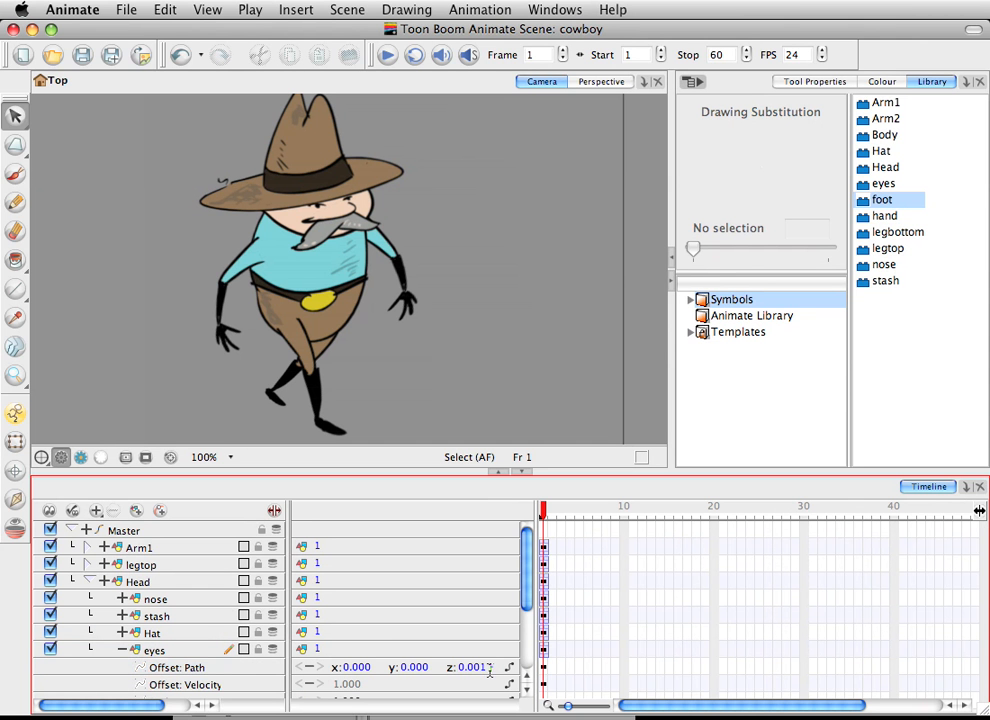
# - Collapse the eyes parameters and the Head layer, and hide the timeline's parameter values
pyautogui.click(122, 650)
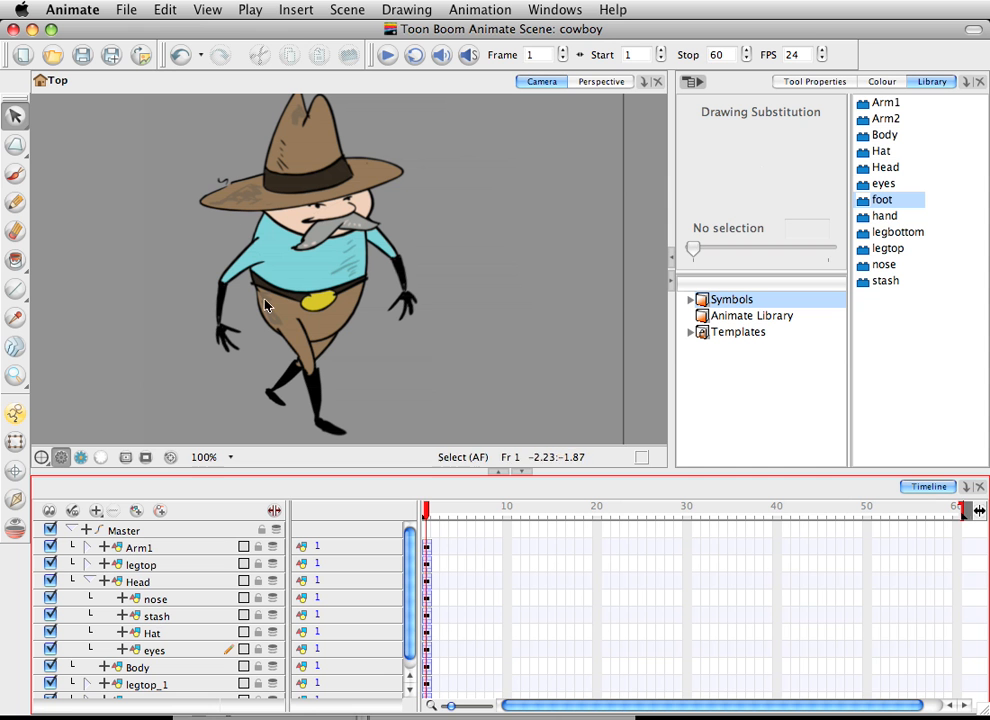
pyautogui.moveTo(418, 547); pyautogui.dragTo(243, 520)
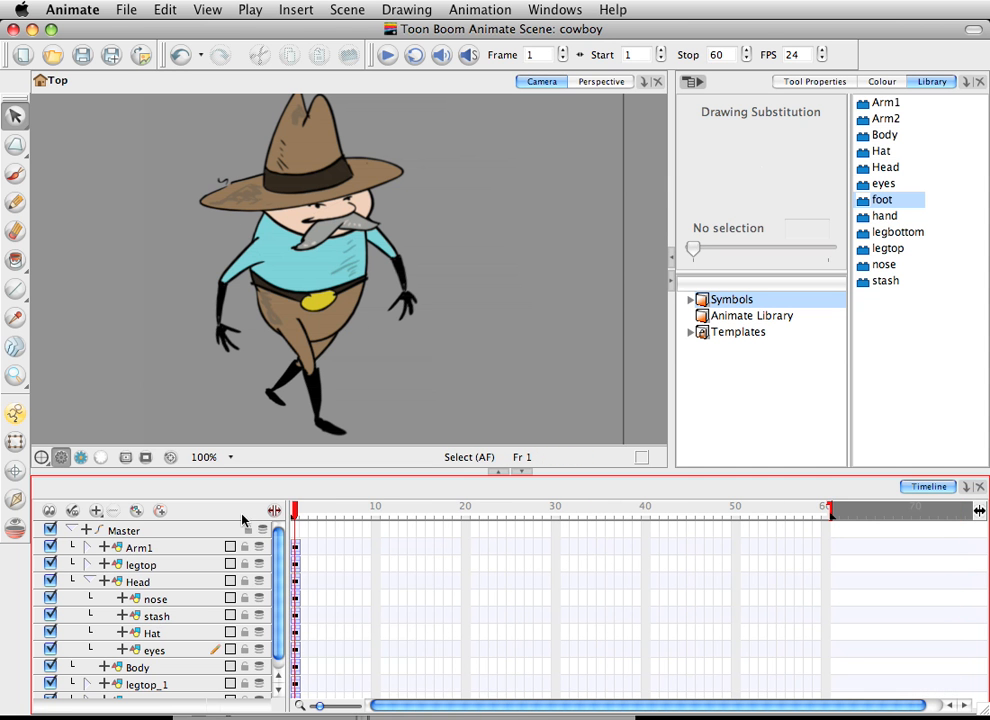
pyautogui.click(88, 581)
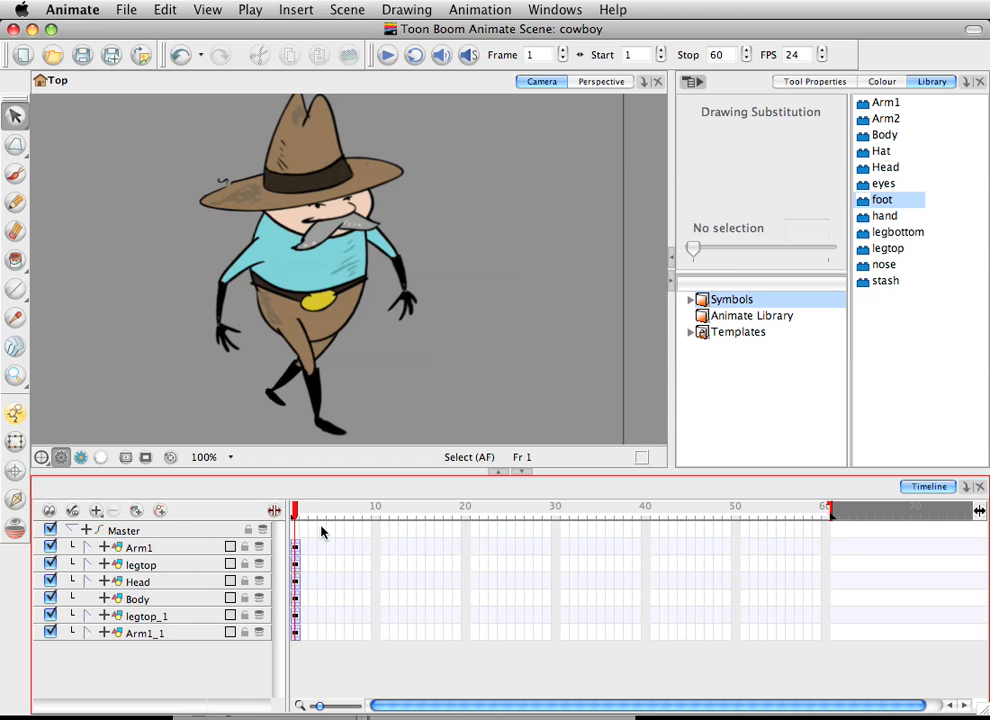
# - Extend the exposure of all the character's layers under Master from frame 1 to frame 19
pyautogui.moveTo(325, 533)
pyautogui.mouseDown()
pyautogui.moveTo(482, 670)
pyautogui.moveTo(465, 672)
pyautogui.mouseUp()
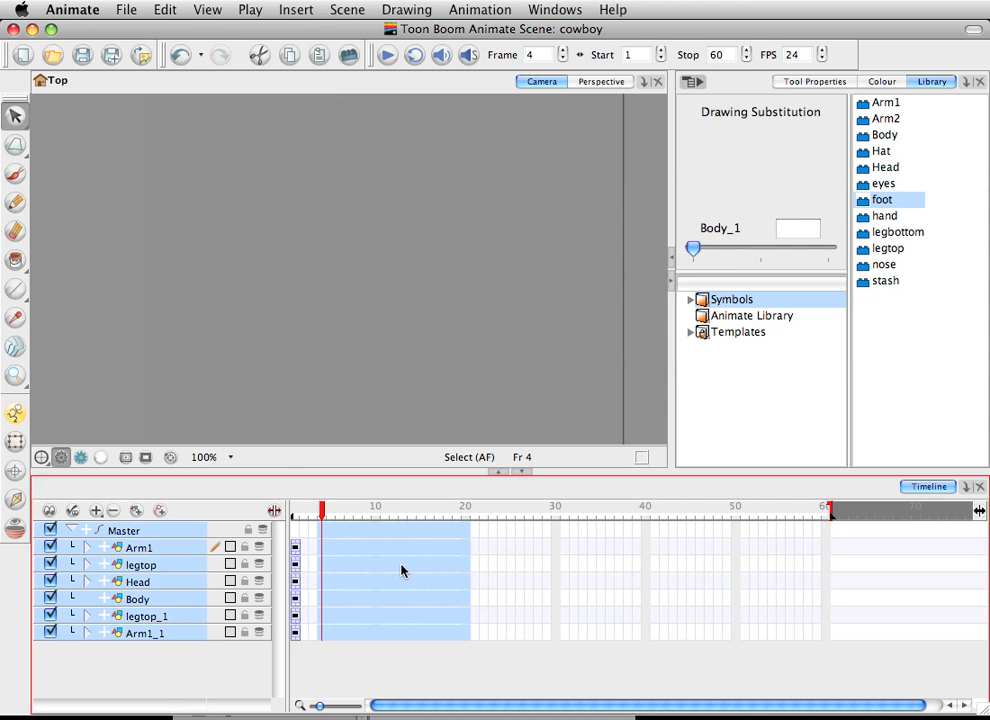
pyautogui.press('Escape')
pyautogui.moveTo(467, 531); pyautogui.dragTo(467, 645)
pyautogui.click(477, 663)
pyautogui.moveTo(458, 540); pyautogui.dragTo(505, 656)
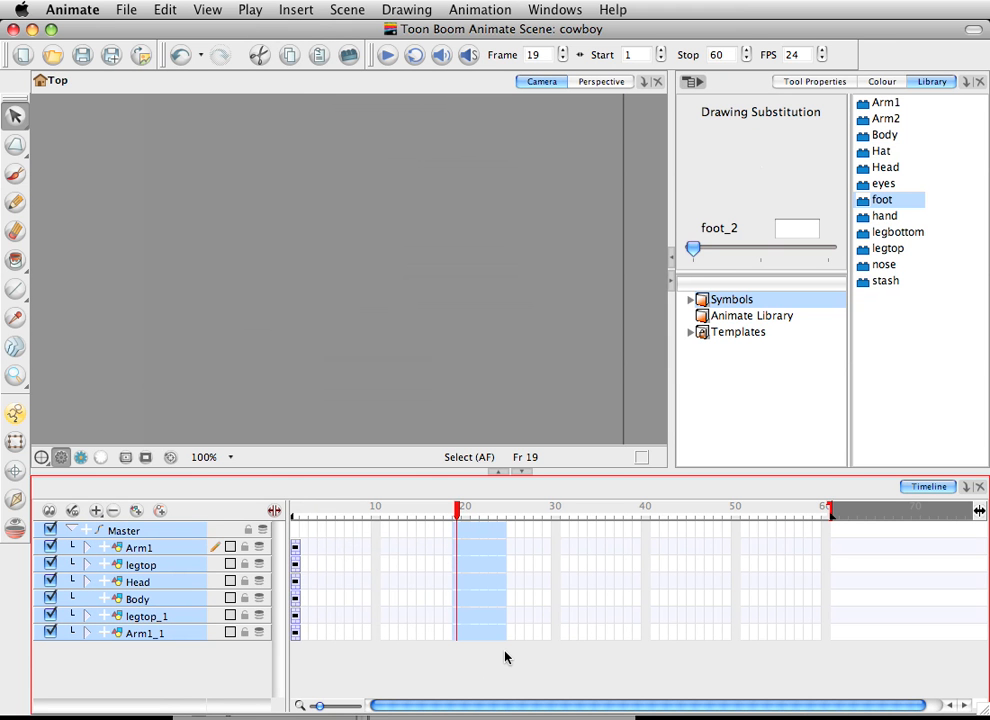
pyautogui.press('F5')
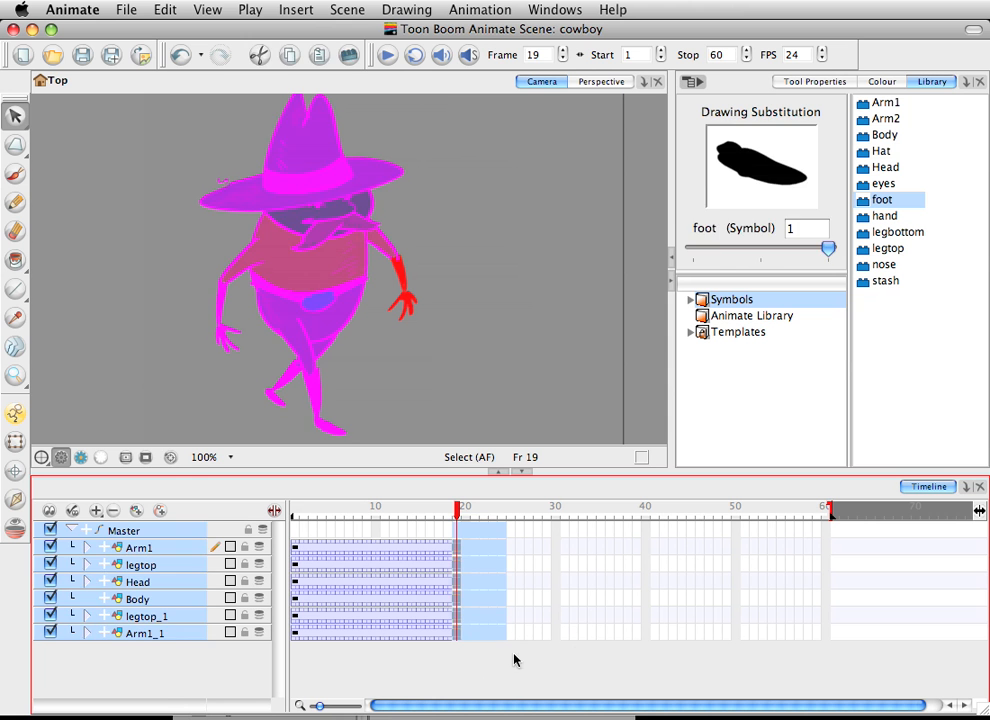
# - Extend the exposure of all the character's layers under Master to frame 30
pyautogui.click(514, 660)
pyautogui.click(454, 530)
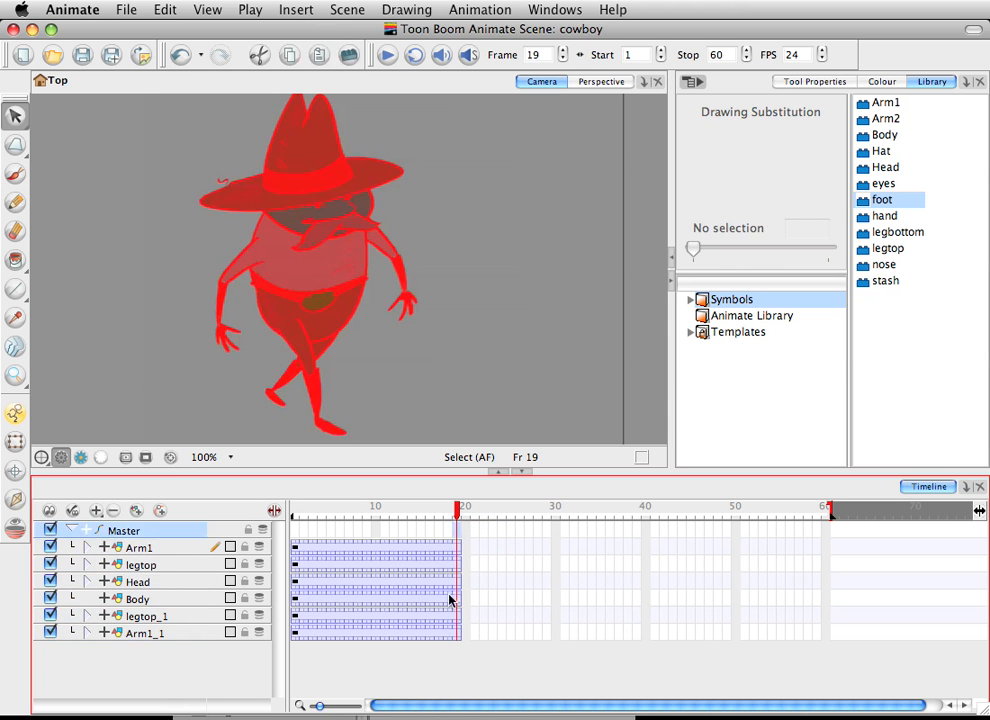
pyautogui.click(475, 632)
pyautogui.moveTo(519, 530); pyautogui.dragTo(520, 628)
pyautogui.moveTo(556, 530); pyautogui.dragTo(558, 649)
pyautogui.press('F5')
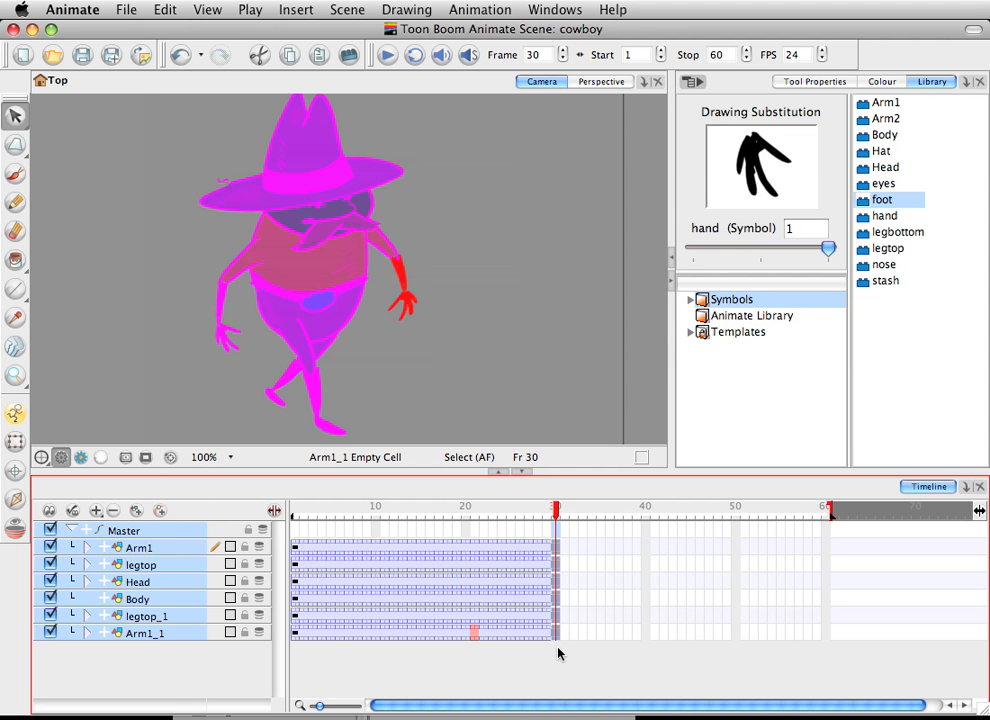
pyautogui.click(558, 647)
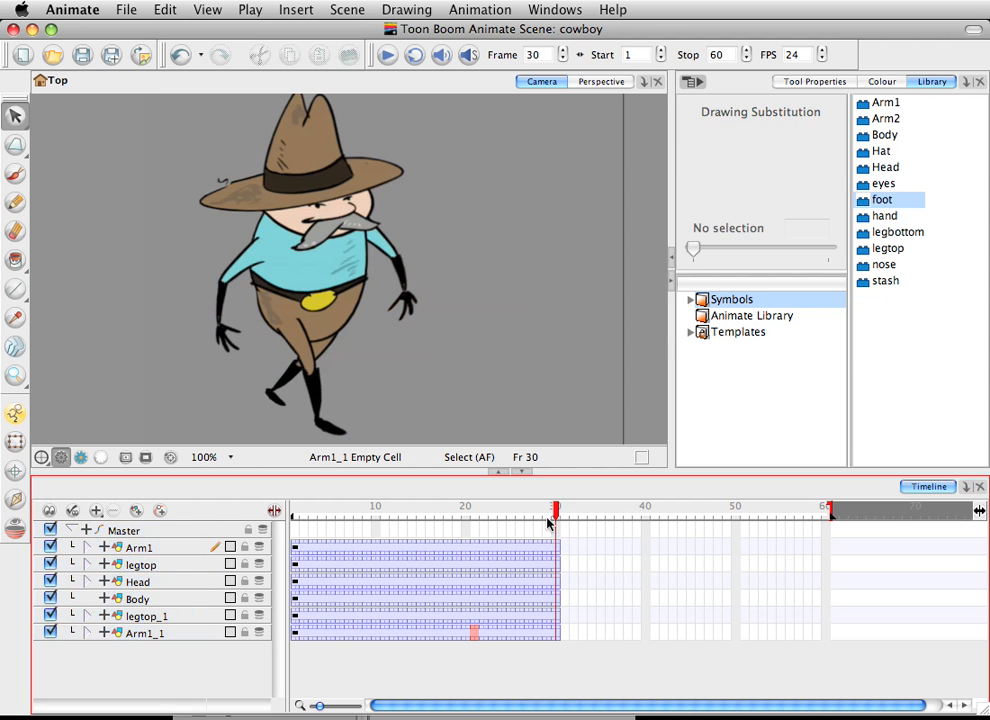
pyautogui.moveTo(550, 508); pyautogui.dragTo(356, 506)
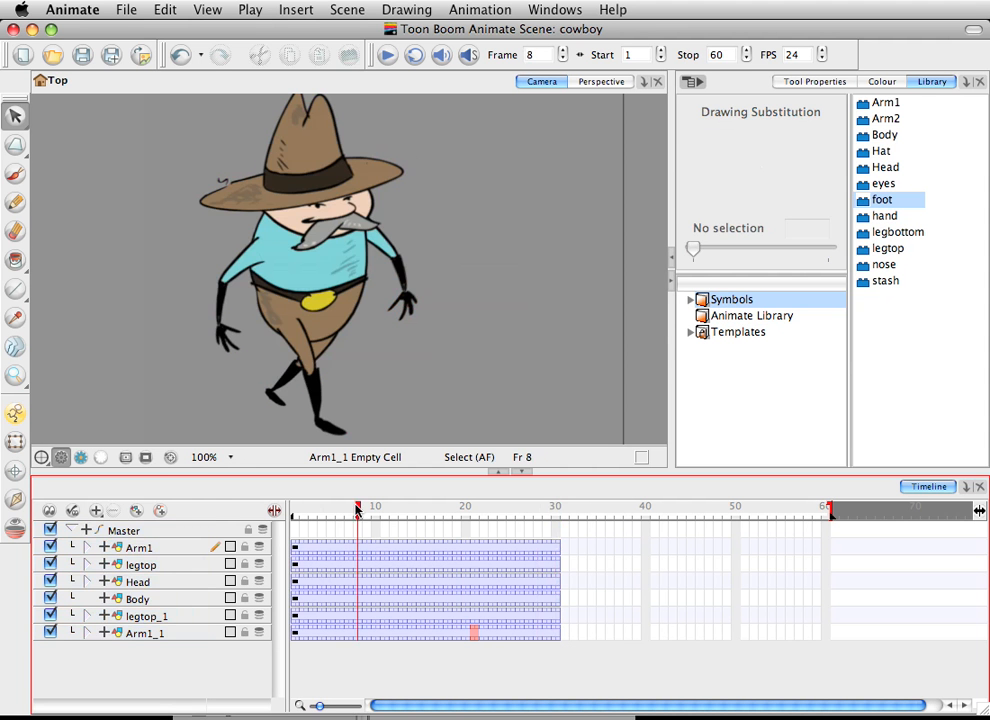
# - On Master at frame 1, turn on Animate mode and use Transform to shrink the character and place it at the camera frame's left side
pyautogui.click(298, 531)
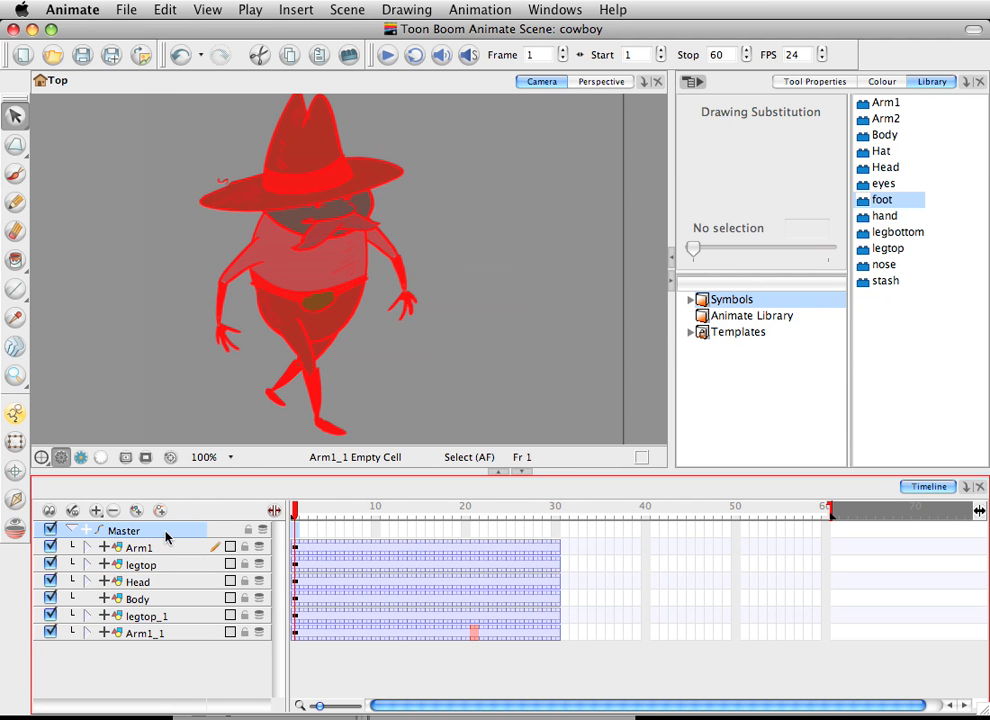
pyautogui.click(301, 528)
pyautogui.click(295, 531)
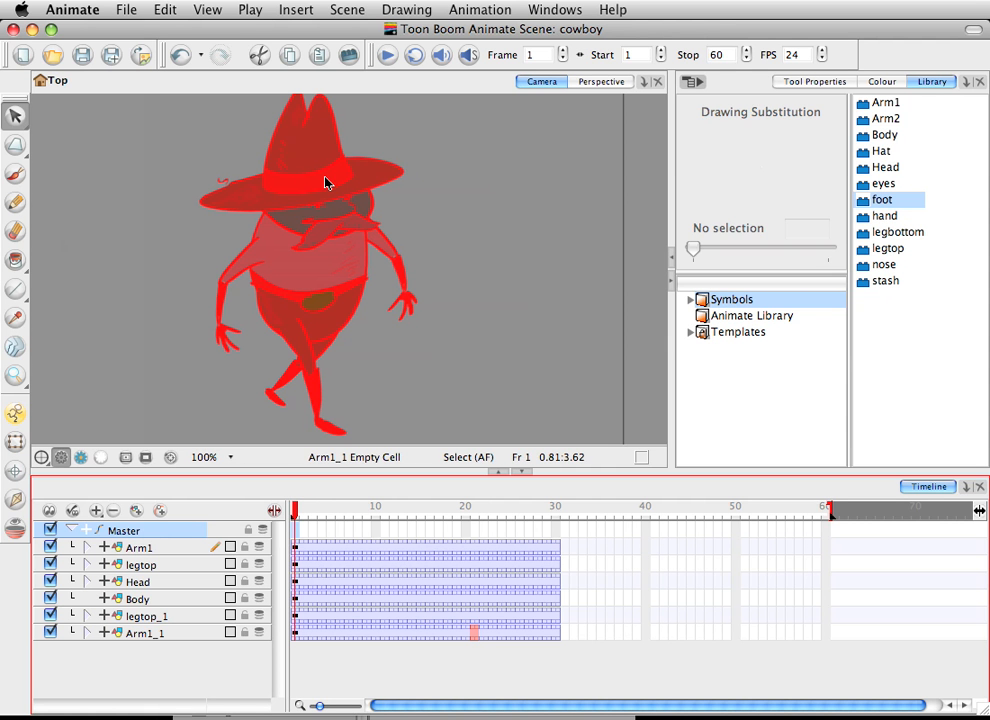
pyautogui.click(15, 413)
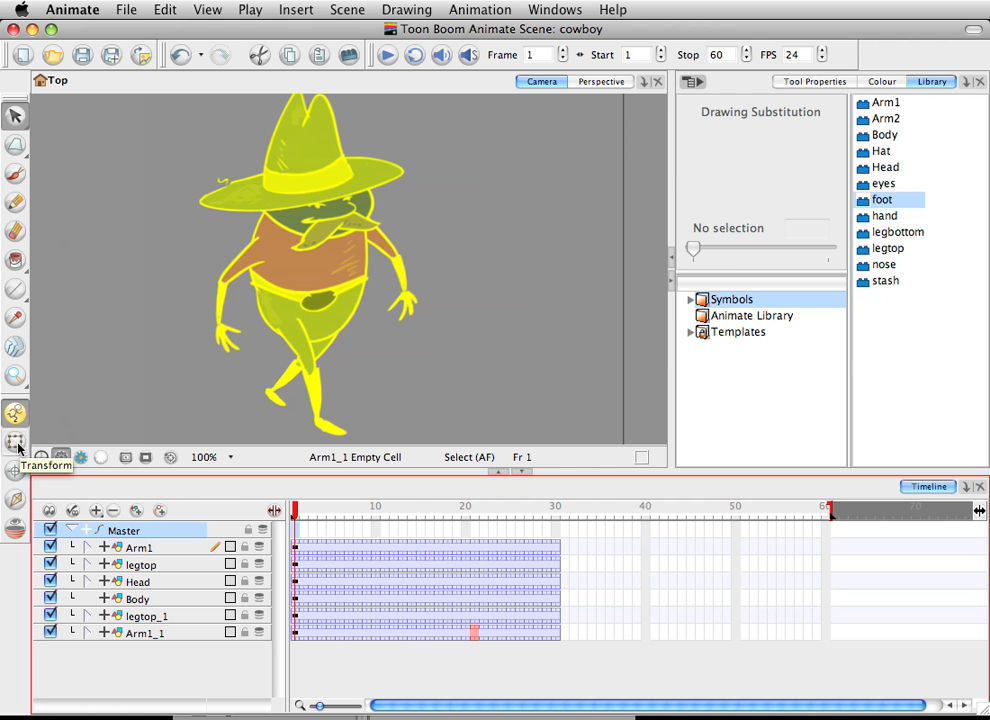
pyautogui.click(15, 441)
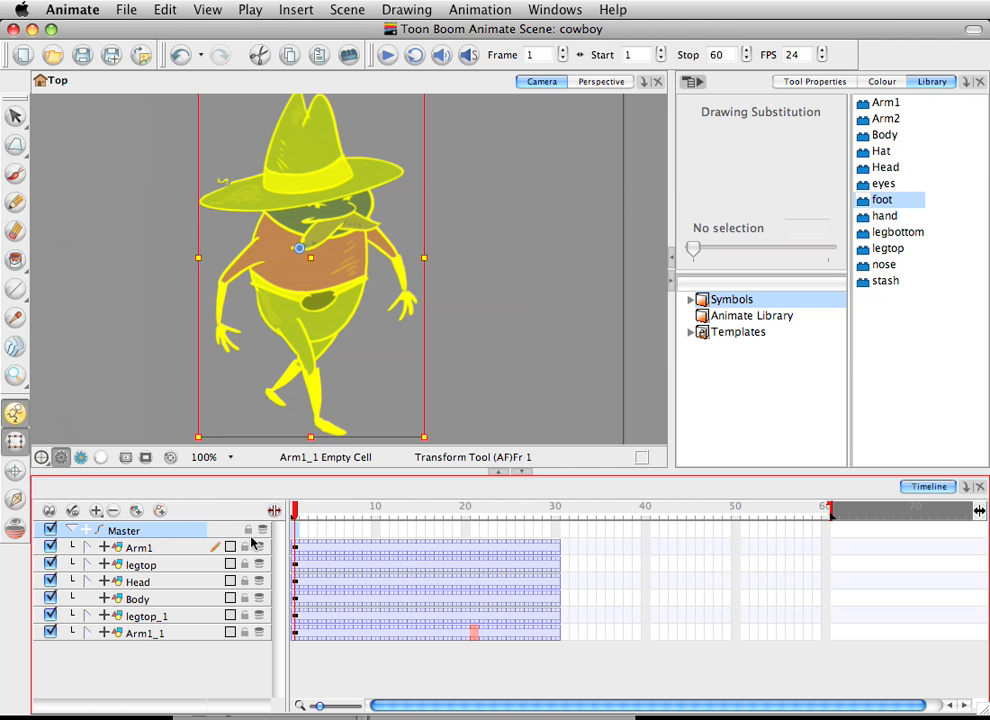
pyautogui.moveTo(317, 309); pyautogui.dragTo(253, 308)
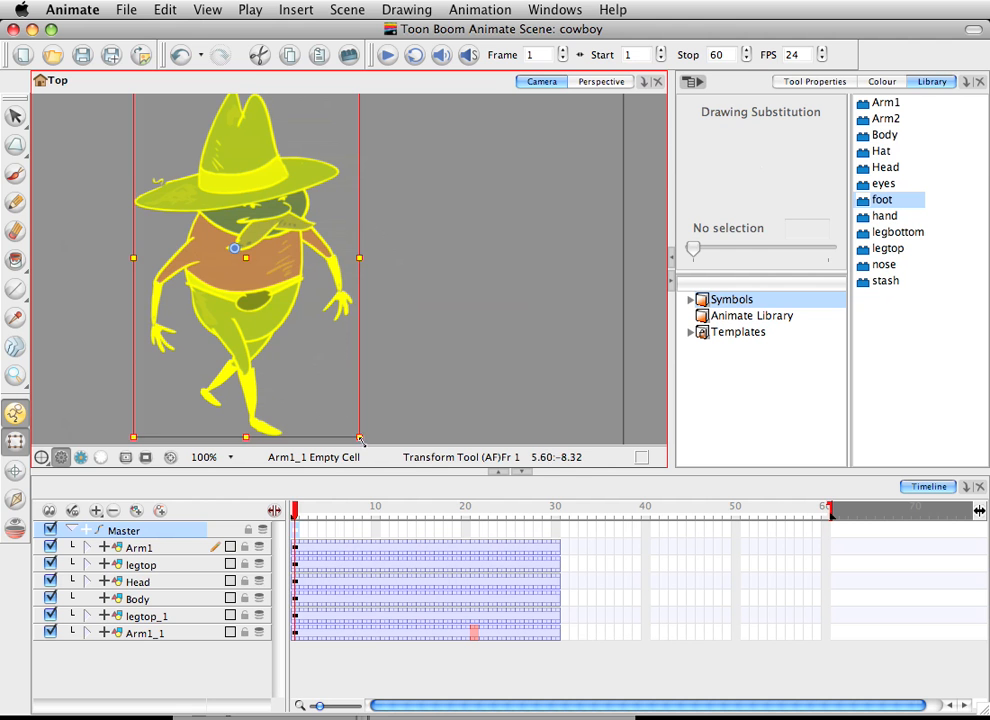
pyautogui.moveTo(360, 436); pyautogui.dragTo(318, 376)
pyautogui.moveTo(254, 276); pyautogui.dragTo(174, 249)
pyautogui.moveTo(236, 338); pyautogui.dragTo(223, 327)
# - On Master at frame 30, move the whole character to the right side of the camera frame and enlarge it
pyautogui.click(557, 530)
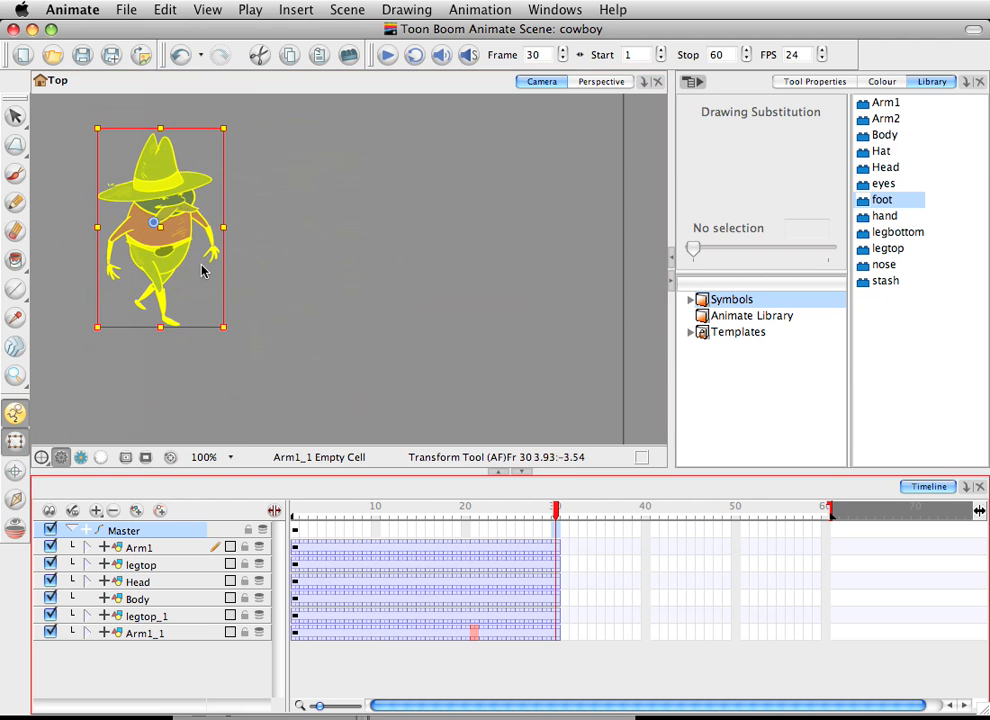
pyautogui.moveTo(175, 192); pyautogui.dragTo(503, 264)
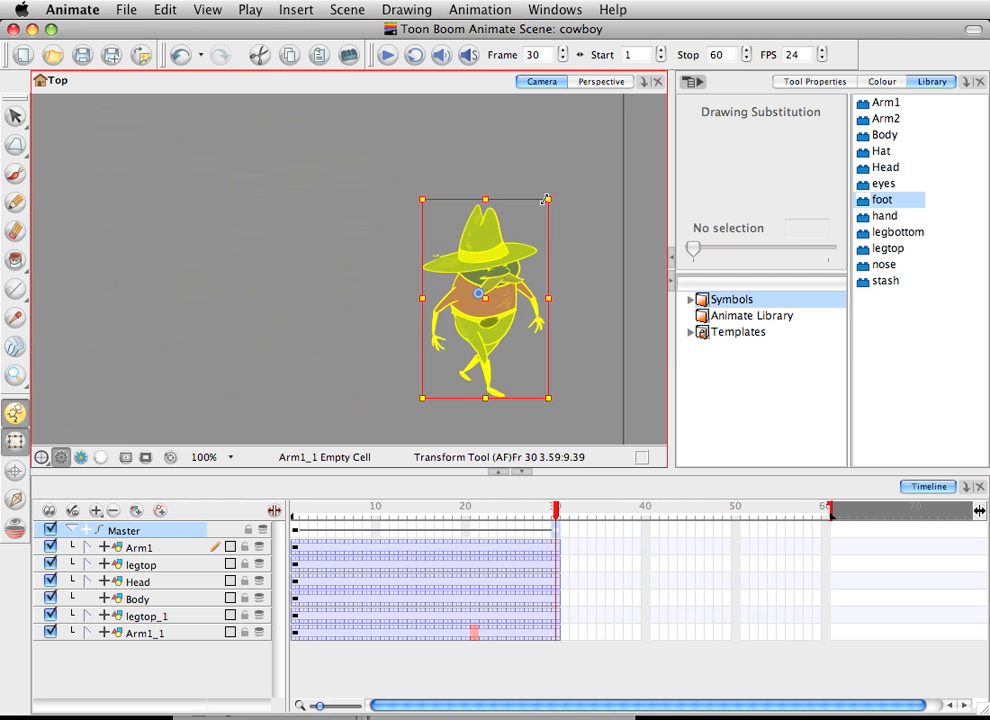
pyautogui.moveTo(552, 200); pyautogui.dragTo(600, 152)
pyautogui.moveTo(475, 287); pyautogui.dragTo(491, 250)
pyautogui.moveTo(609, 101); pyautogui.dragTo(606, 106)
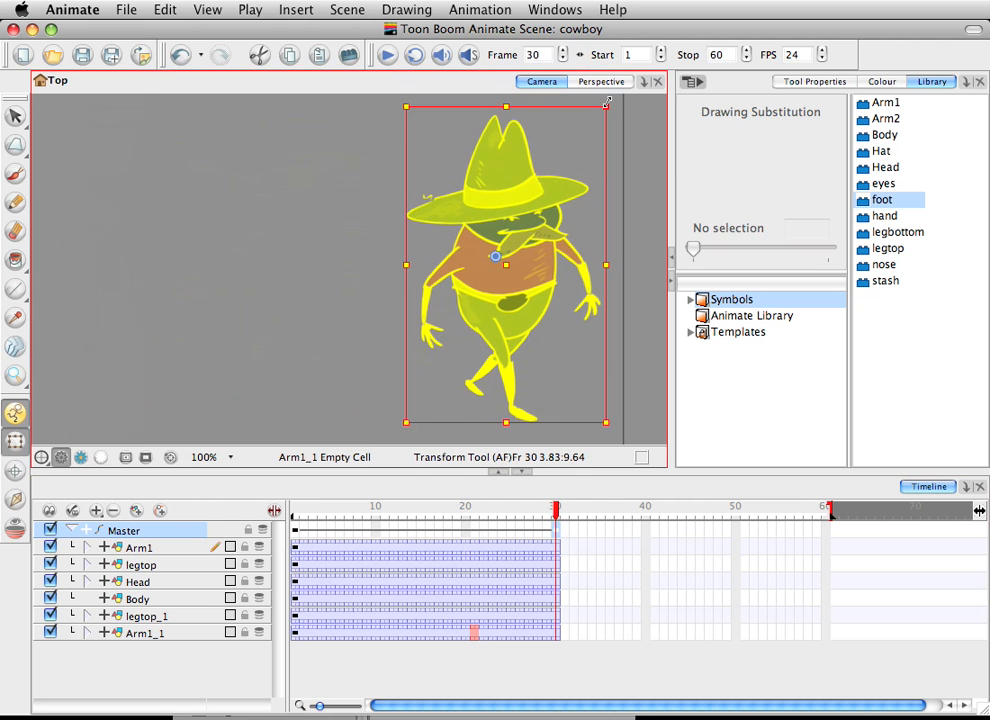
# - Reselect Master at frame 30, move the character back to the middle of the camera frame and scrub through the motion
pyautogui.moveTo(556, 510); pyautogui.dragTo(555, 468)
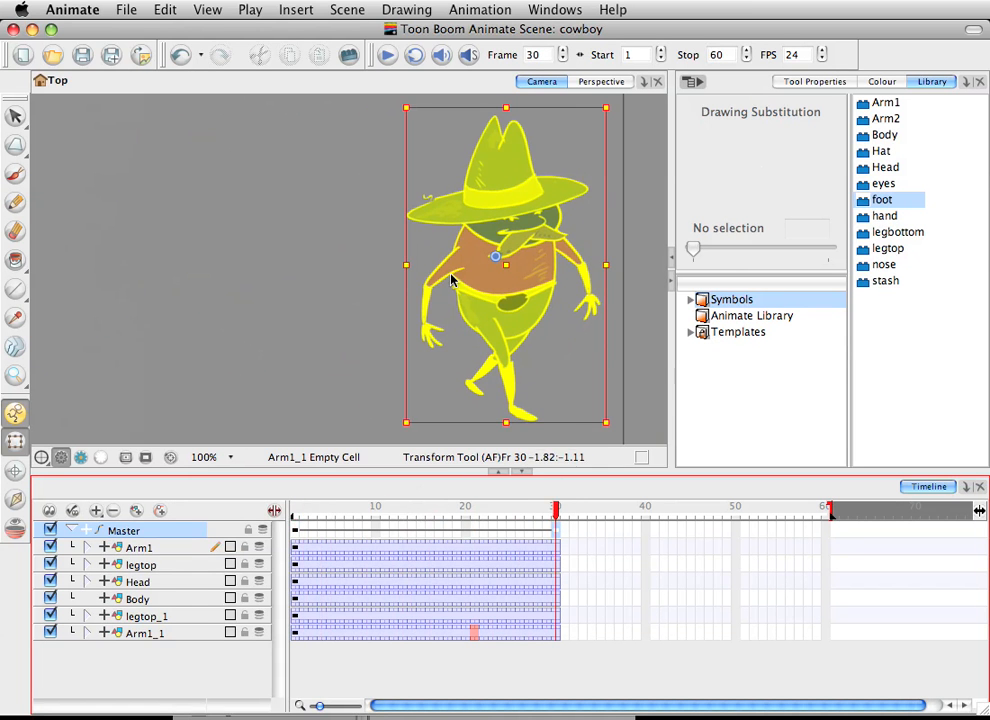
pyautogui.click(354, 272)
pyautogui.click(475, 285)
pyautogui.click(376, 221)
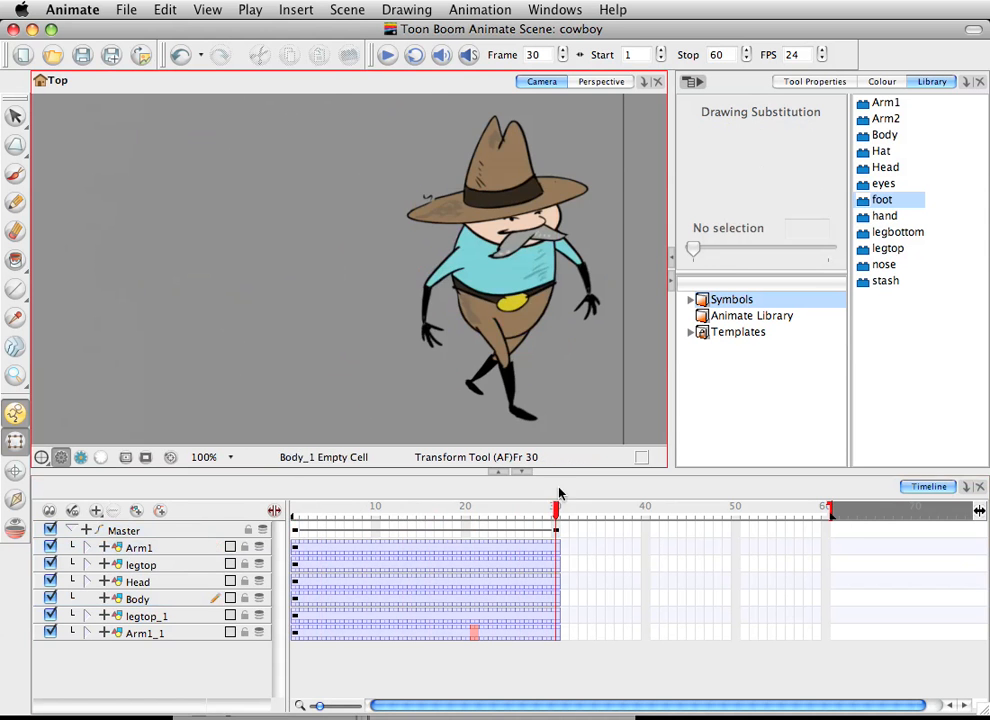
pyautogui.click(557, 530)
pyautogui.moveTo(505, 316); pyautogui.dragTo(387, 316)
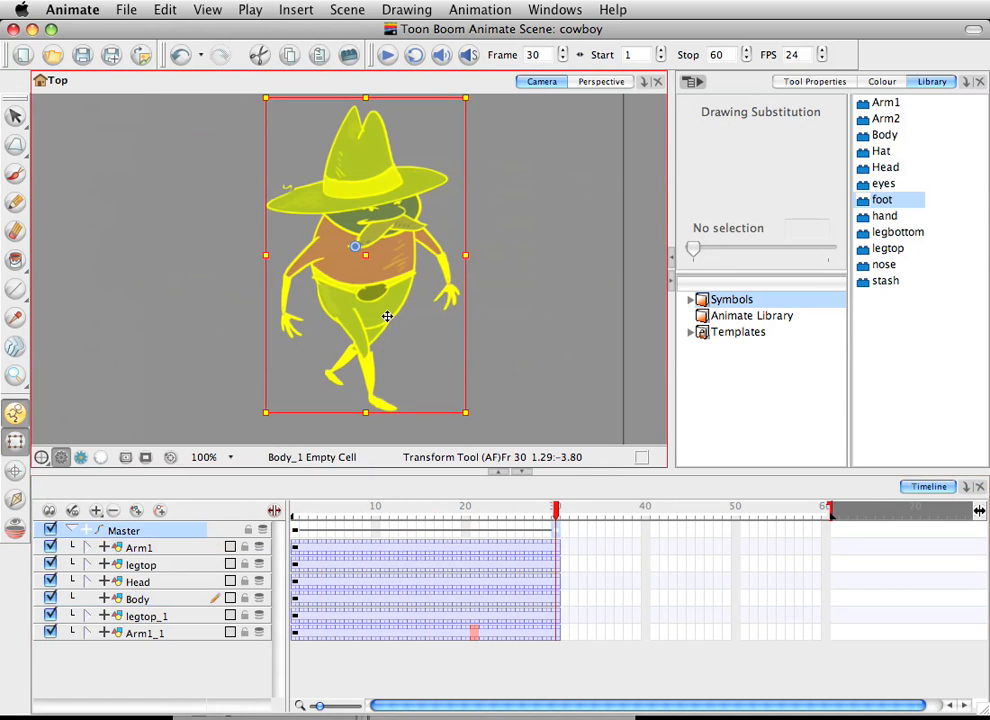
pyautogui.moveTo(331, 508); pyautogui.dragTo(353, 510)
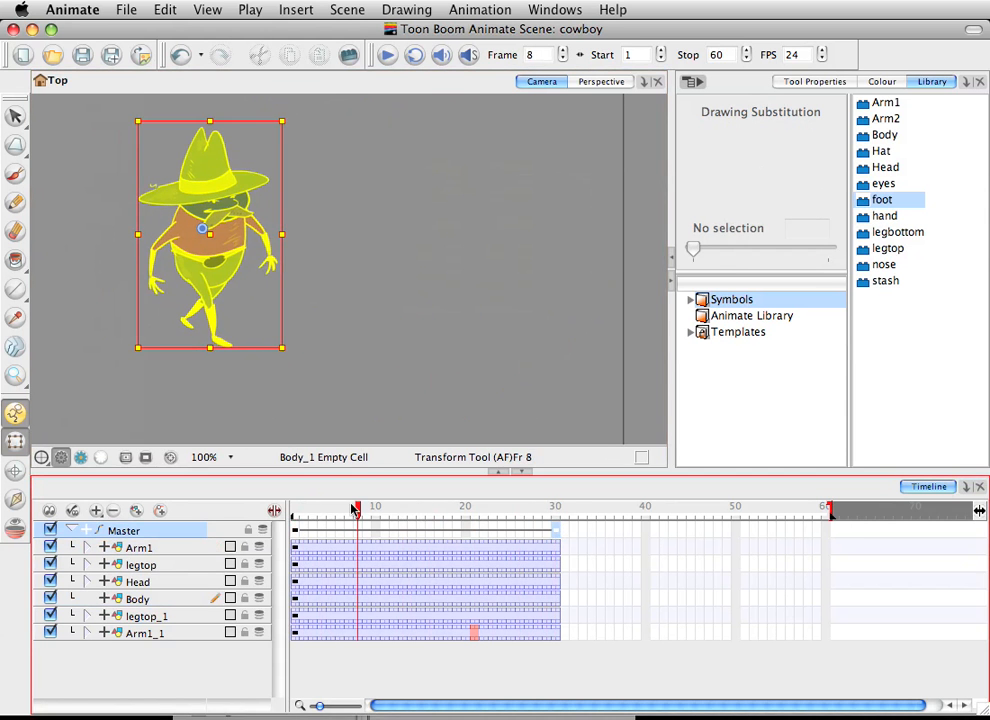
# - On Master at frame 1, enlarge the character slightly and shift it a little to the right
pyautogui.click(296, 530)
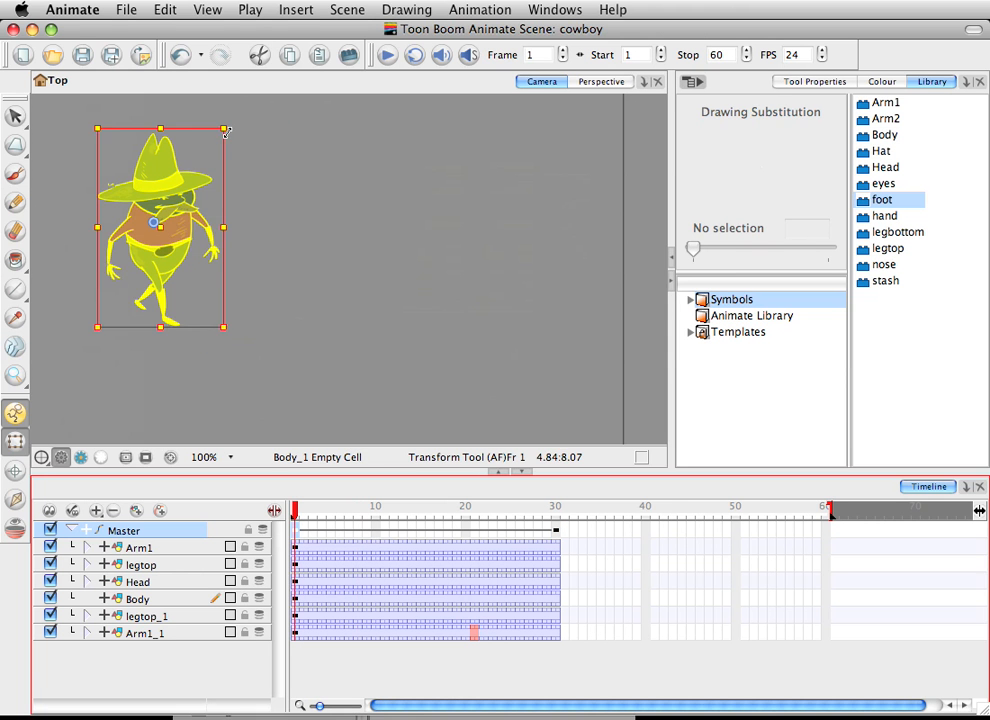
pyautogui.moveTo(227, 132); pyautogui.dragTo(260, 105)
pyautogui.moveTo(175, 176); pyautogui.dragTo(212, 186)
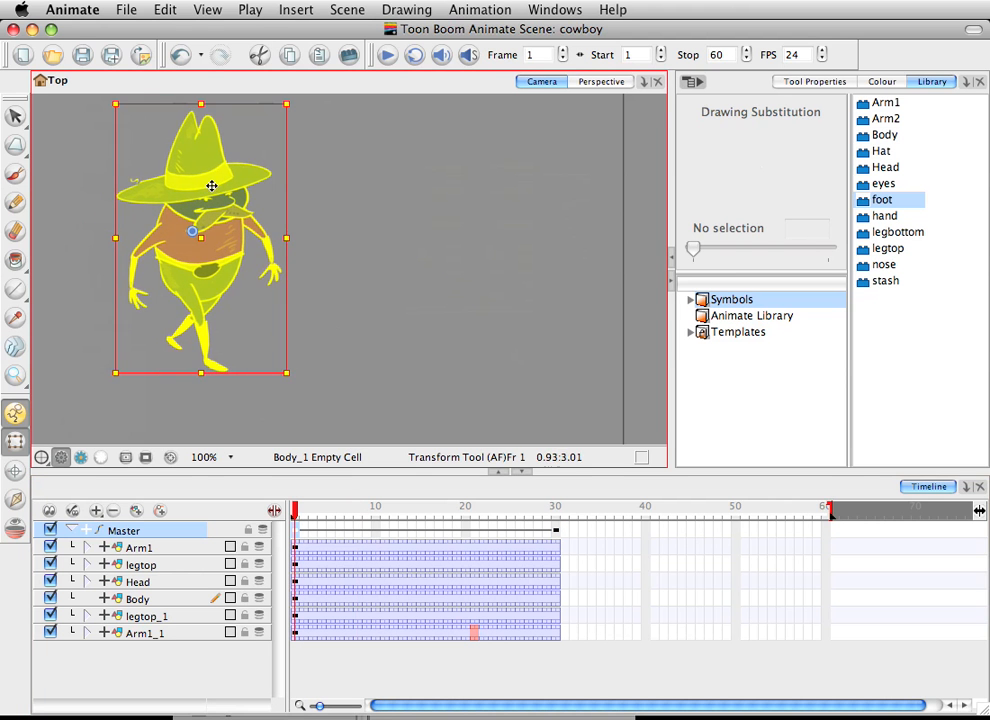
# - Nudge the character slightly to the right at frame 30, deselect it and scrub through the last frames
pyautogui.moveTo(331, 508); pyautogui.dragTo(557, 508)
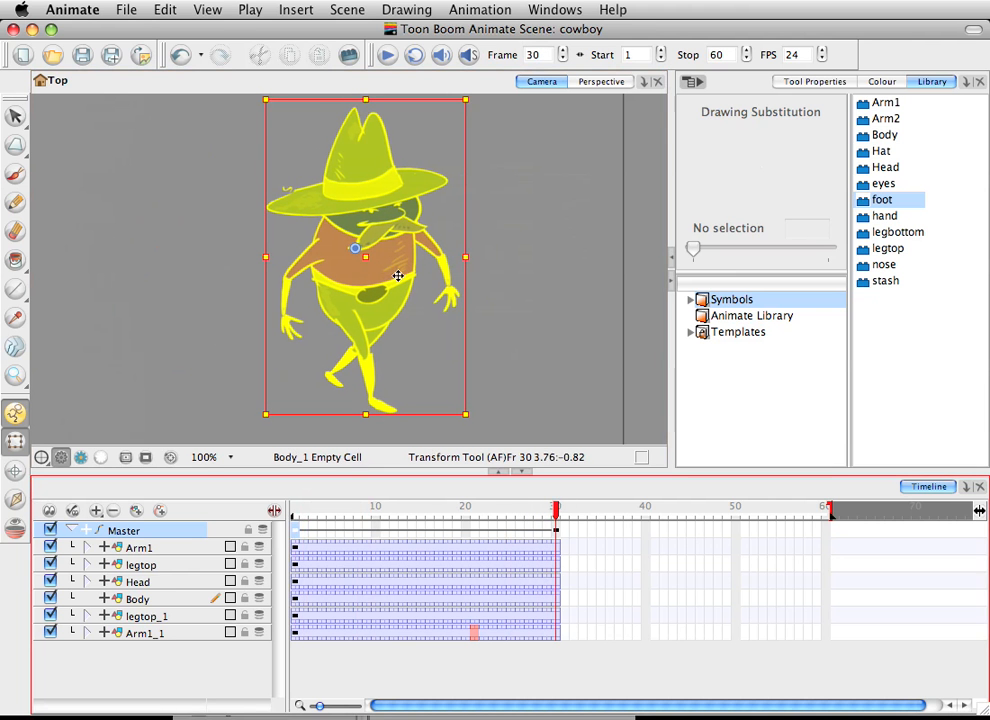
pyautogui.moveTo(398, 275); pyautogui.dragTo(409, 277)
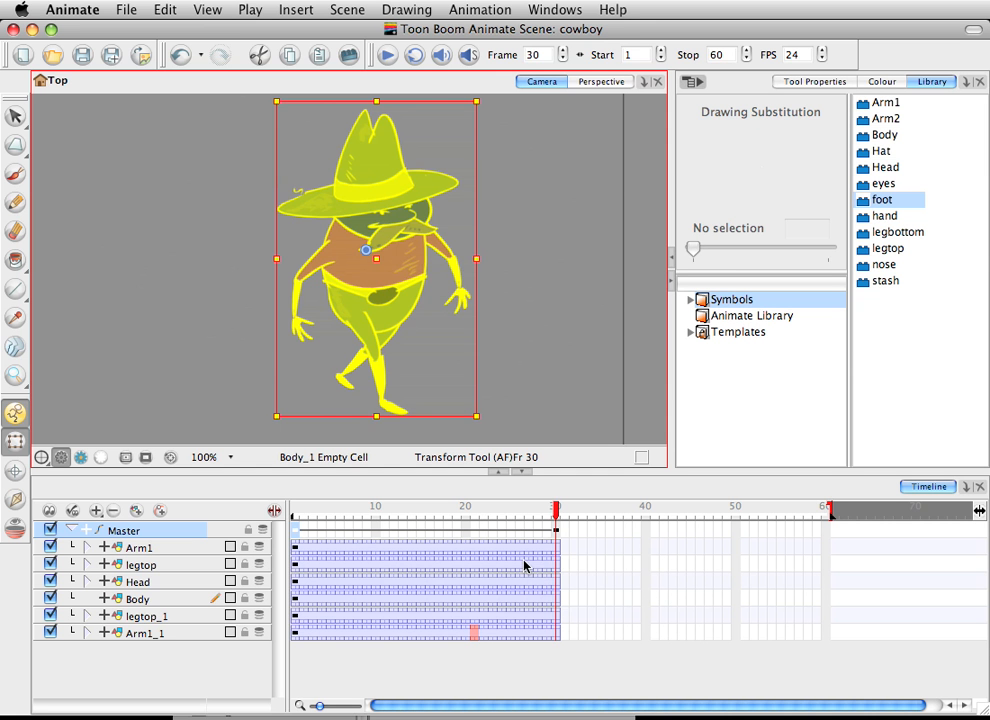
pyautogui.moveTo(537, 513); pyautogui.dragTo(556, 527)
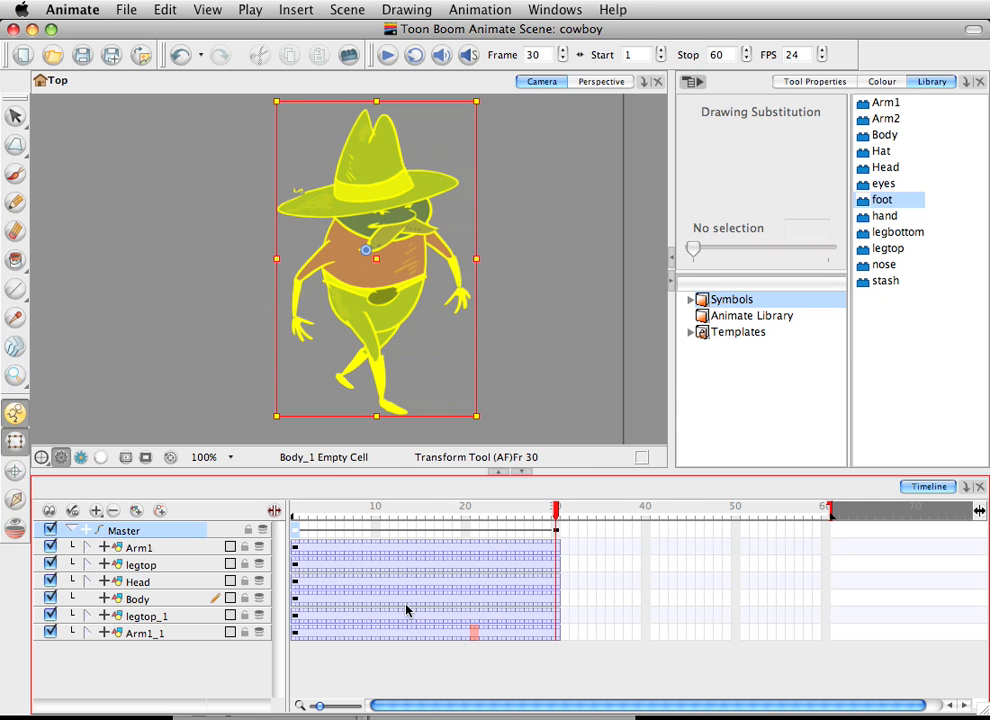
pyautogui.click(524, 278)
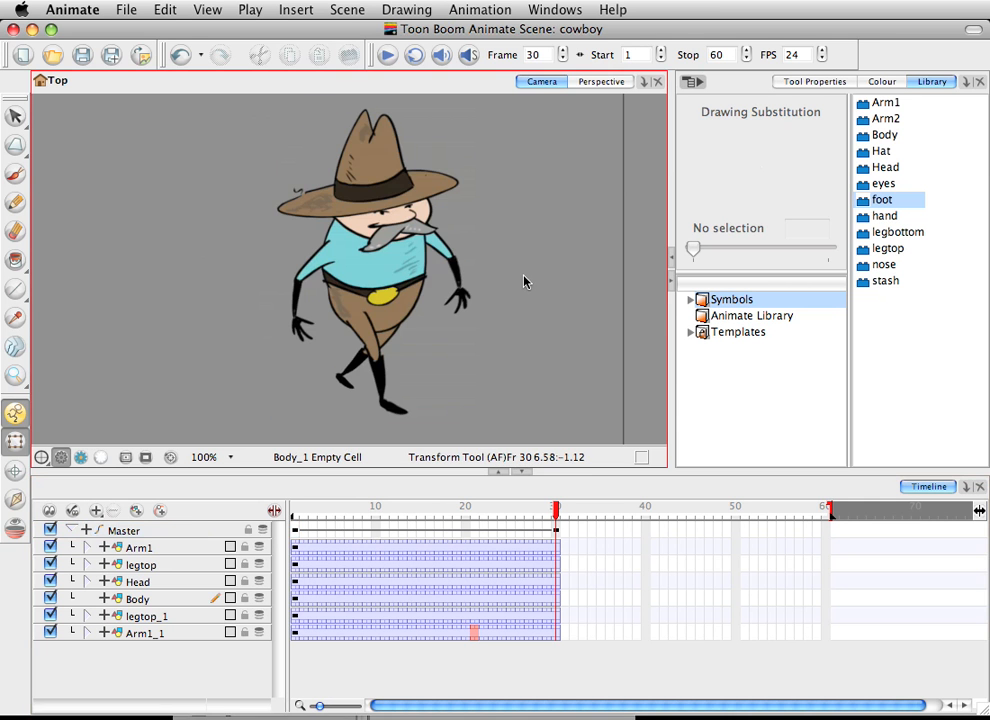
pyautogui.moveTo(556, 509); pyautogui.dragTo(548, 483)
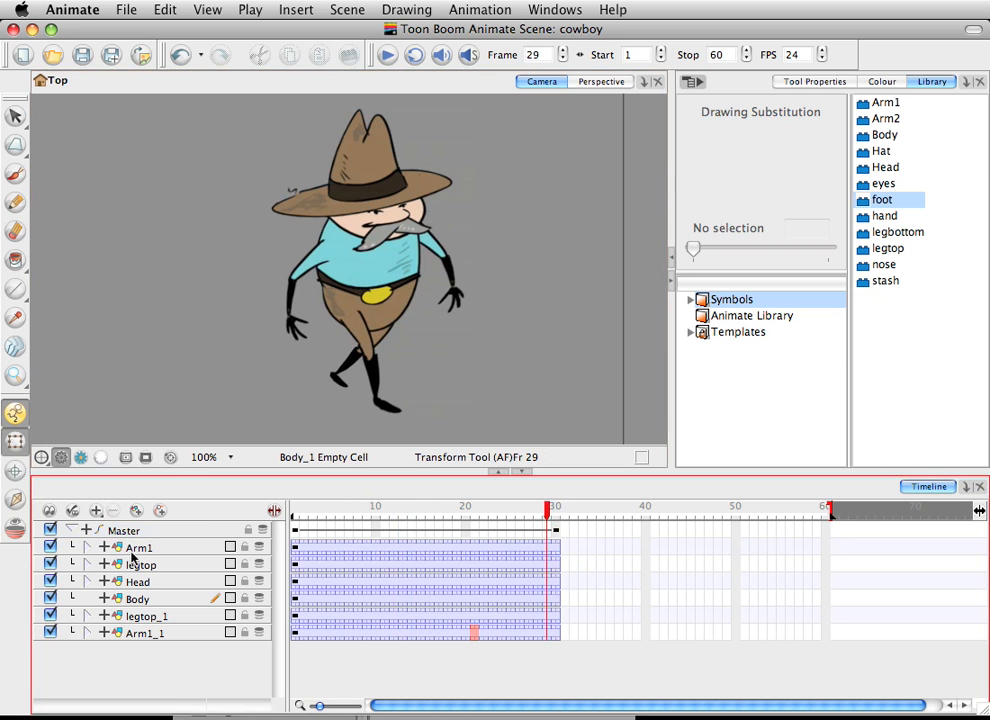
# - Examine the keyframed position, scale, angle and skew parameters of Master and scrub back to frame 1
pyautogui.click(87, 531)
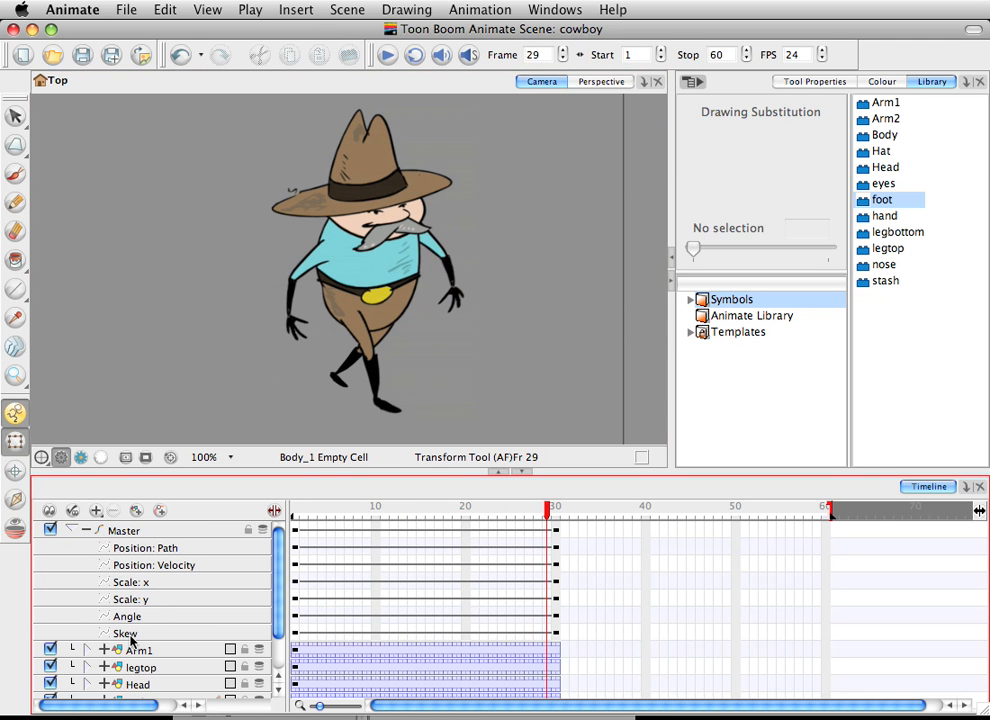
pyautogui.click(86, 531)
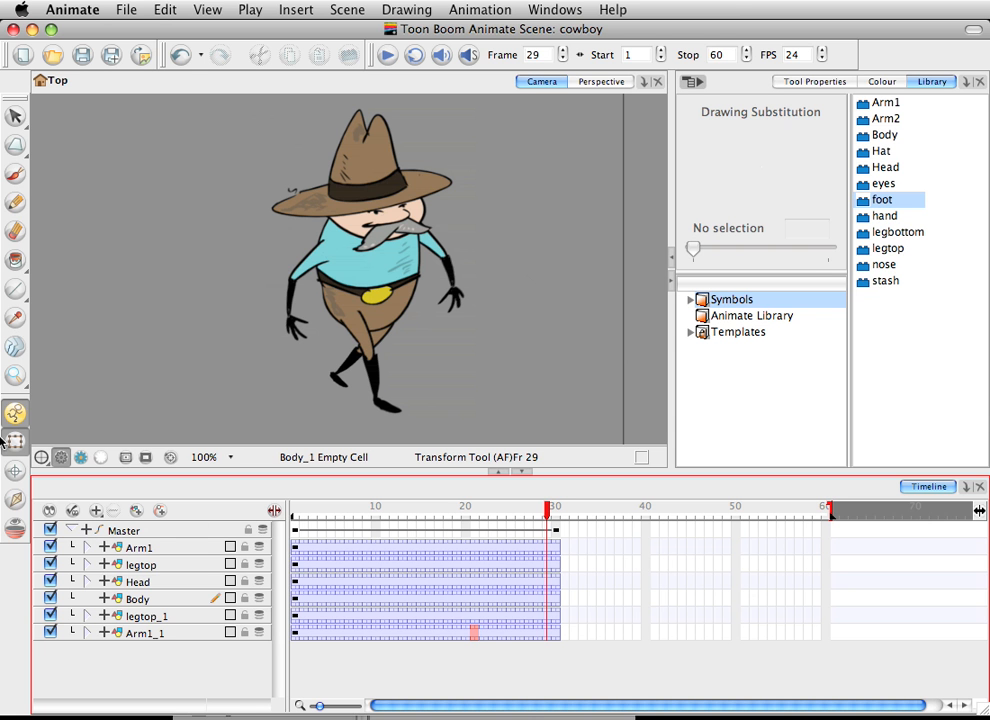
pyautogui.moveTo(553, 513); pyautogui.dragTo(297, 527)
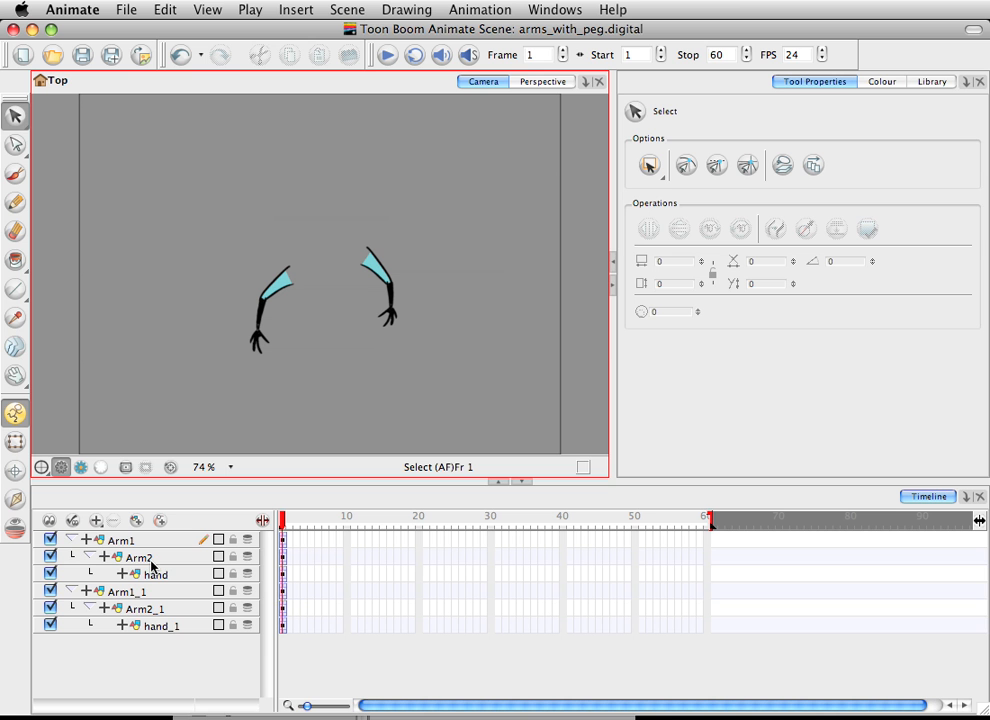
# - Examine the arm hierarchies in the arms_with_peg scene by collapsing and re-expanding Arm1 and Arm1_1
pyautogui.click(71, 540)
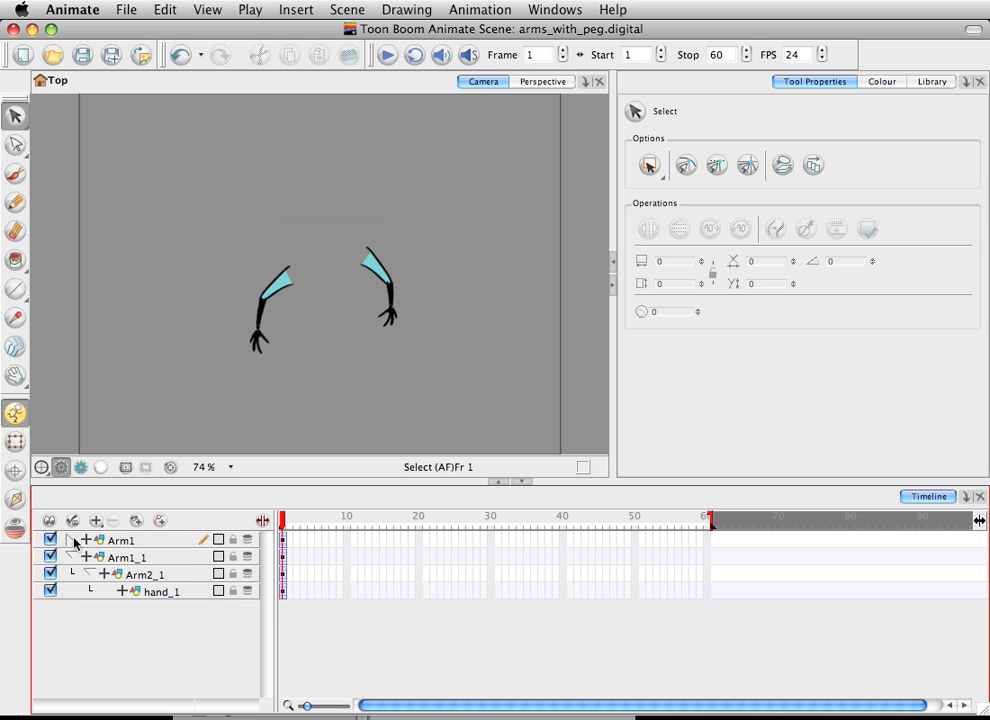
pyautogui.click(71, 553)
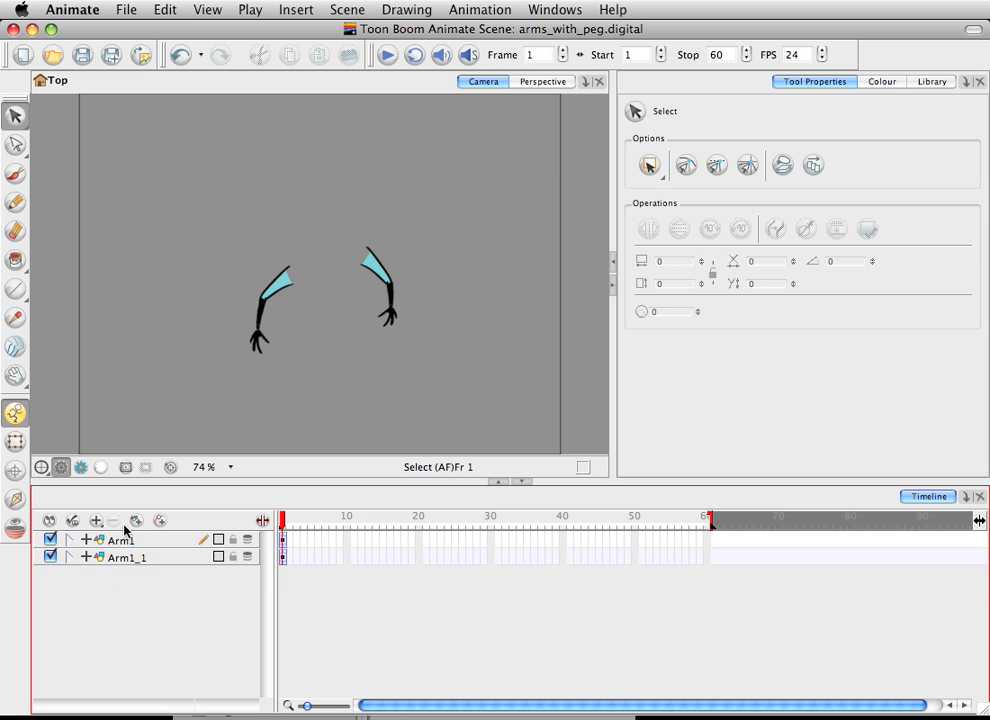
pyautogui.click(71, 557)
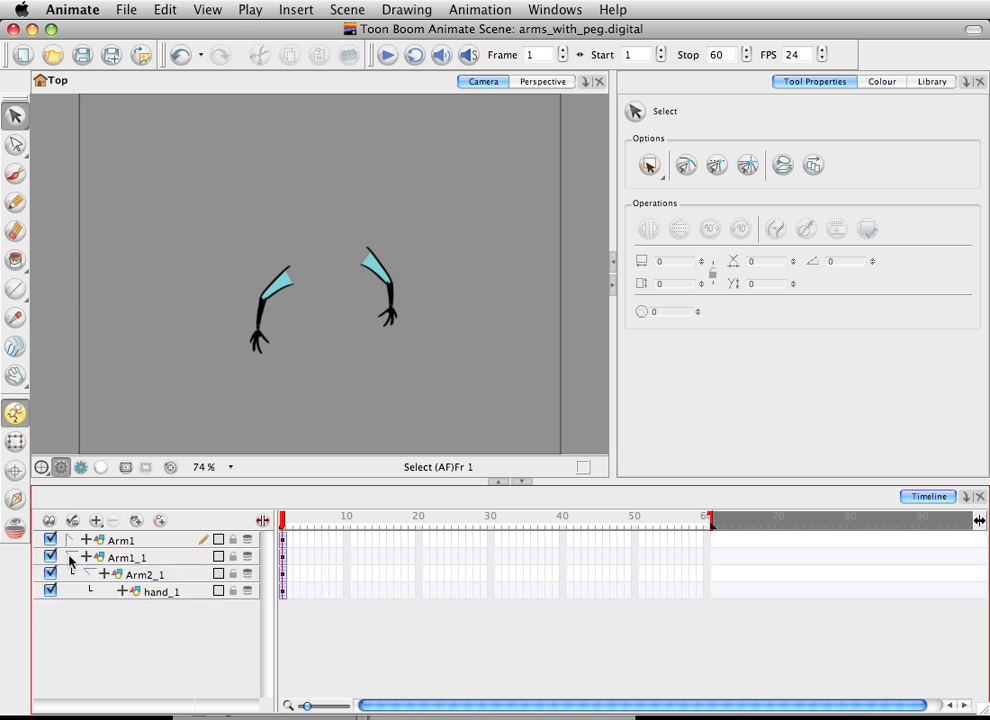
pyautogui.click(71, 540)
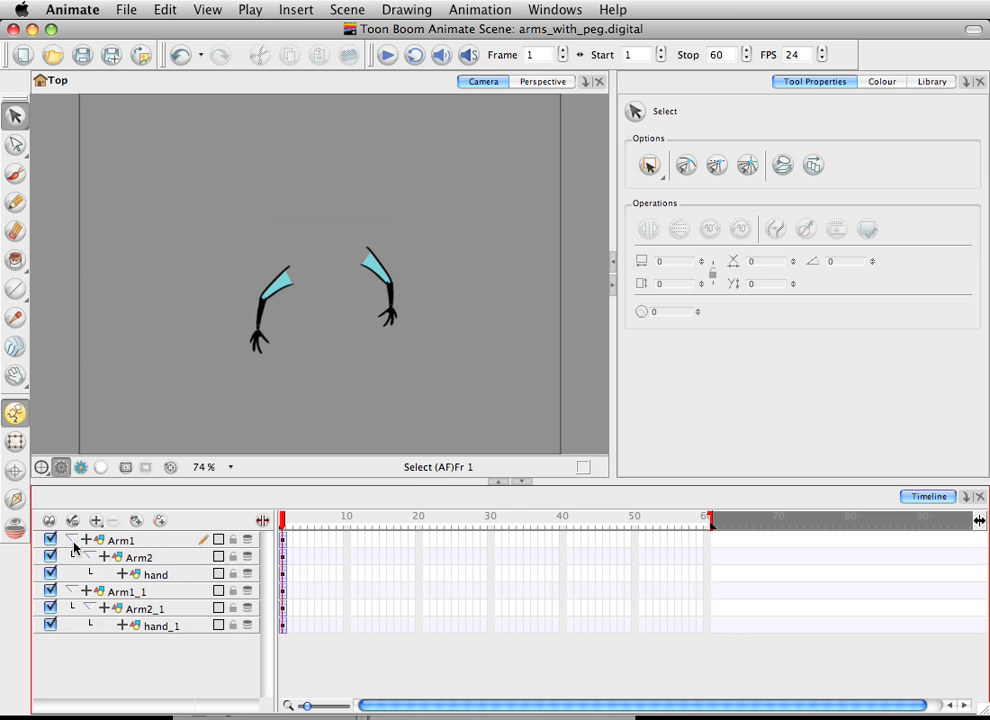
# - Test-rotate Arm1 around its pivot with its attached Arm2 and hand, return it close to its starting pose and deselect it
pyautogui.click(257, 342)
pyautogui.click(276, 294)
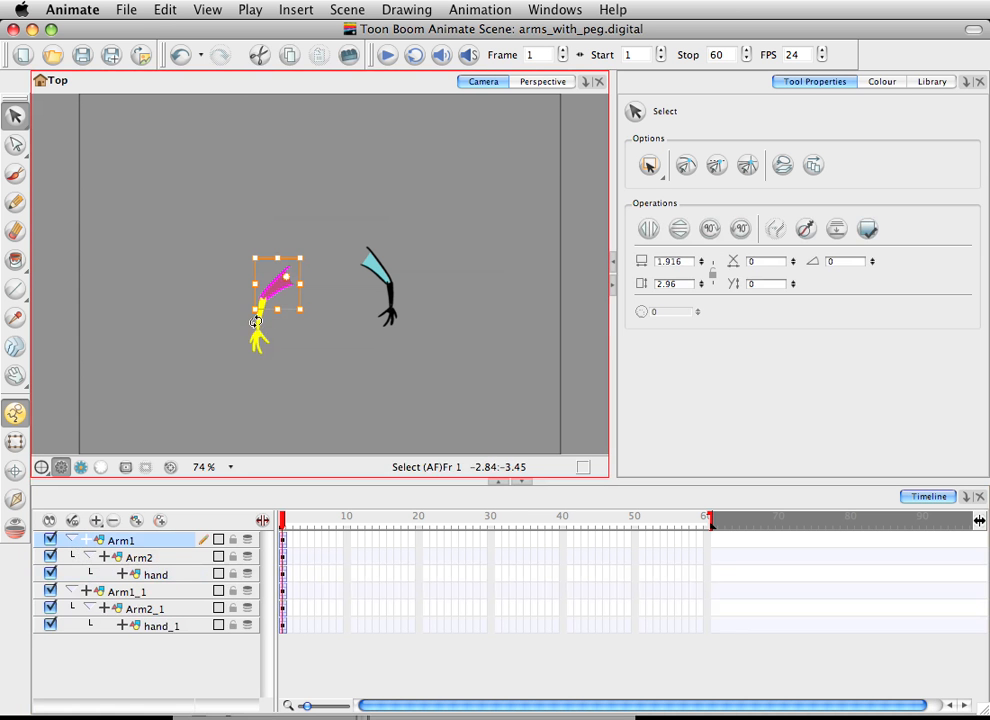
pyautogui.moveTo(264, 332)
pyautogui.mouseDown()
pyautogui.moveTo(246, 326)
pyautogui.moveTo(236, 294)
pyautogui.moveTo(259, 343)
pyautogui.mouseUp()
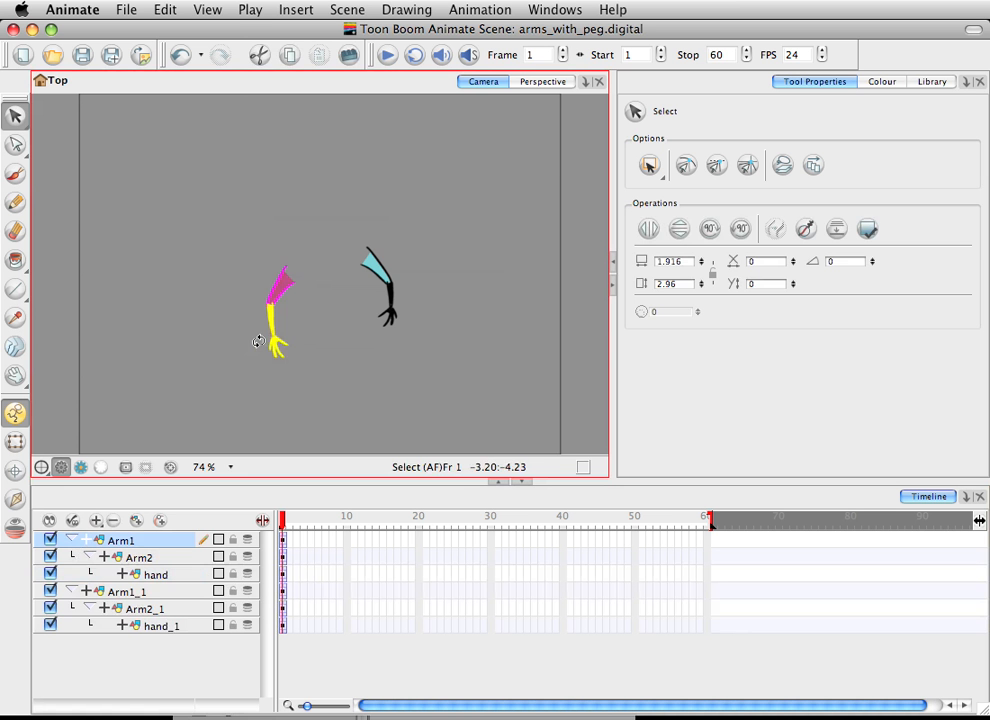
pyautogui.click(278, 285)
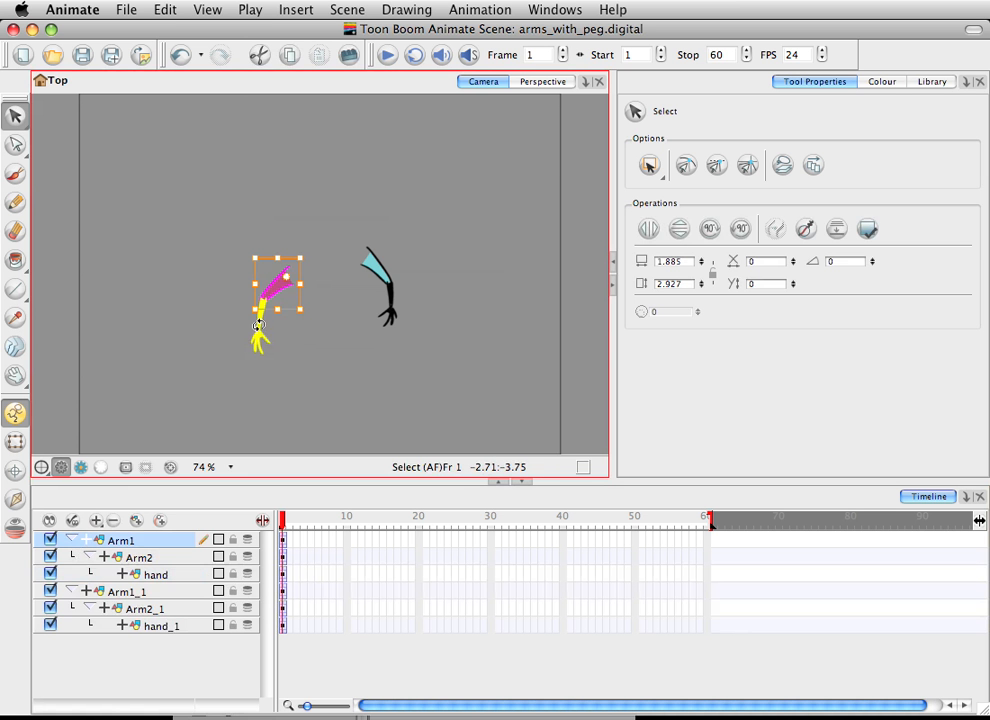
pyautogui.click(259, 318)
pyautogui.moveTo(281, 337); pyautogui.dragTo(298, 318)
pyautogui.click(286, 284)
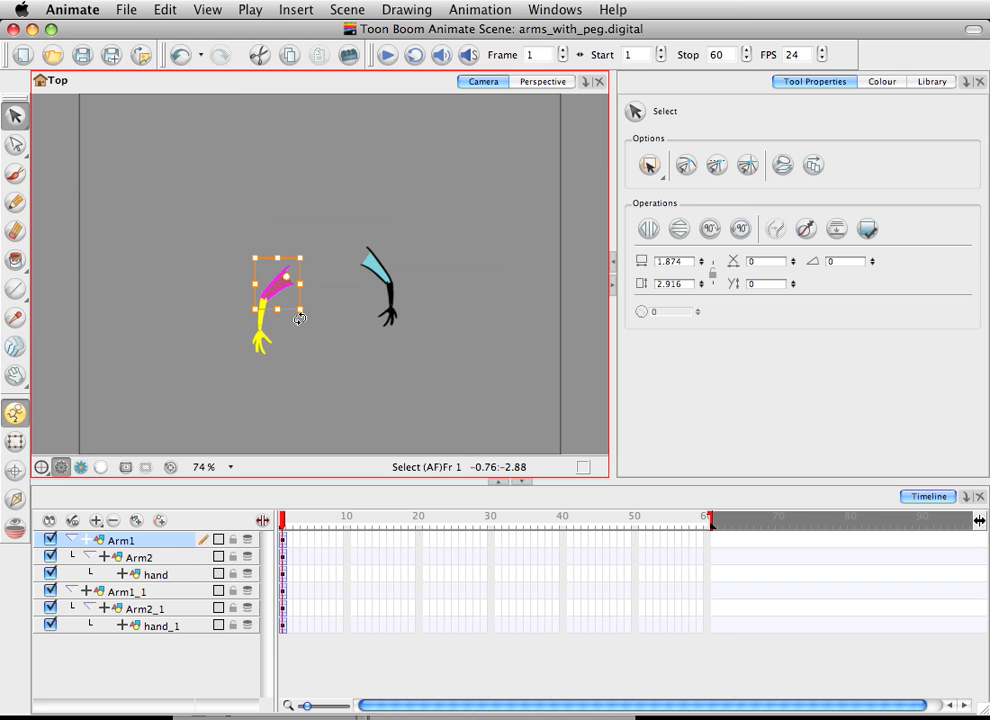
pyautogui.click(214, 398)
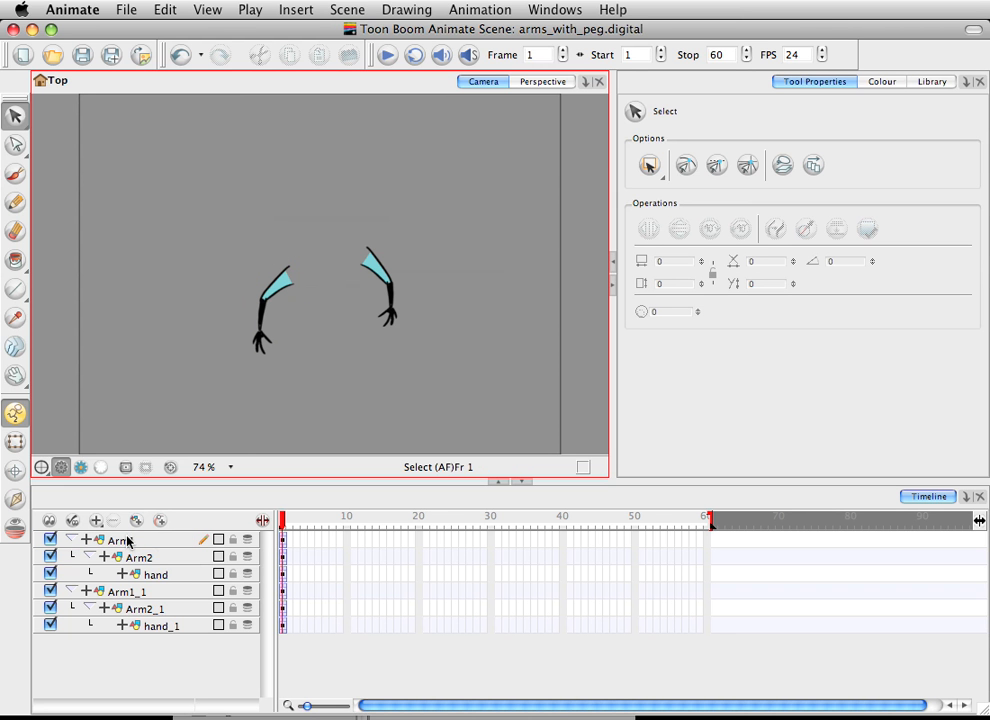
# - Pose the Arm1 chain by its hand with the Inverse Kinematics tool, swinging the forearm slightly outward, and deselect it
pyautogui.click(13, 500)
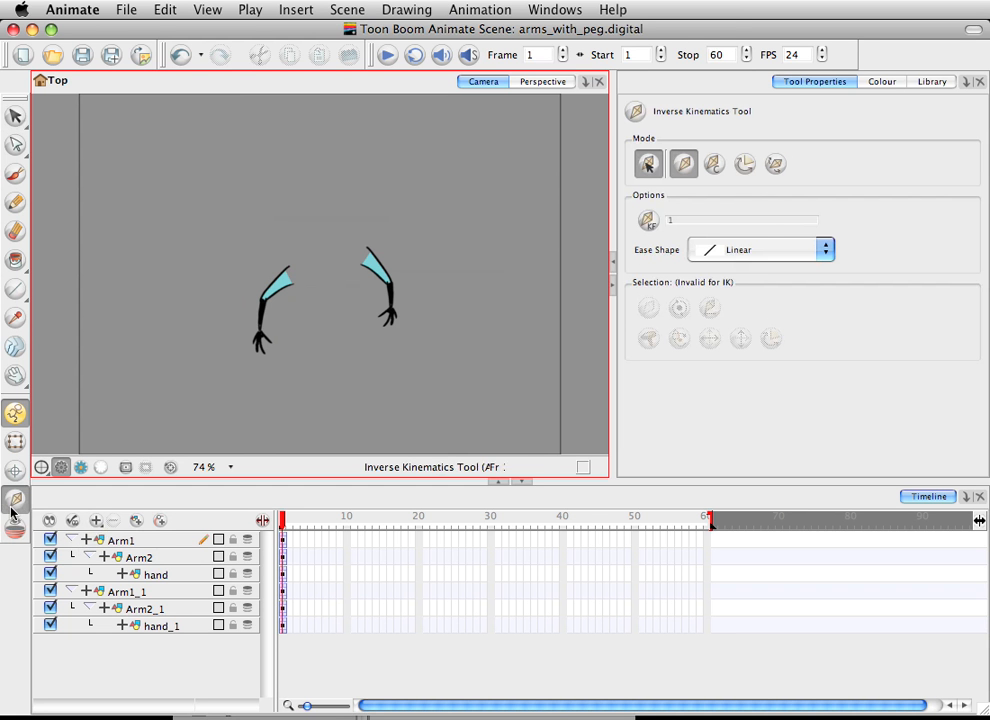
pyautogui.click(261, 336)
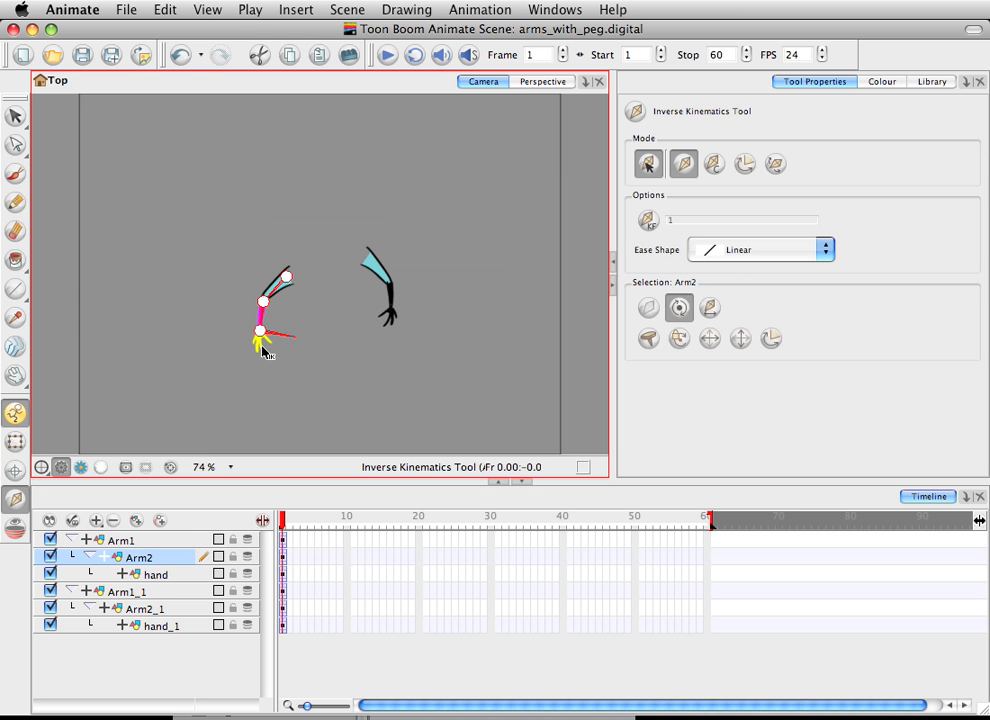
pyautogui.moveTo(277, 340)
pyautogui.mouseDown()
pyautogui.moveTo(263, 338)
pyautogui.moveTo(283, 338)
pyautogui.moveTo(240, 290)
pyautogui.moveTo(266, 356)
pyautogui.mouseUp()
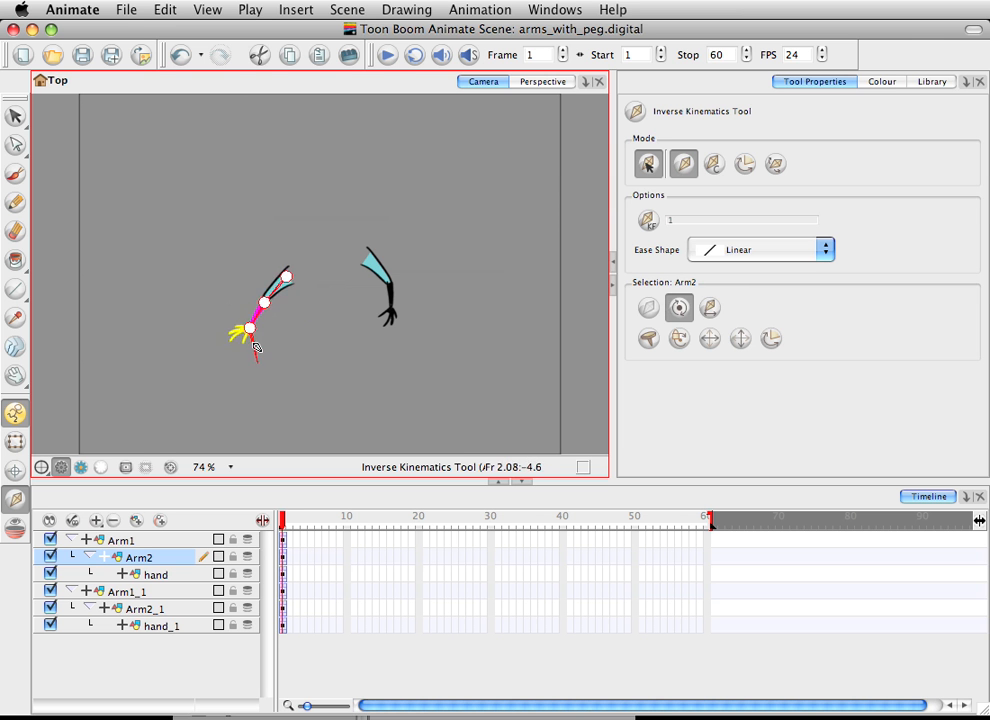
pyautogui.click(14, 117)
pyautogui.click(252, 280)
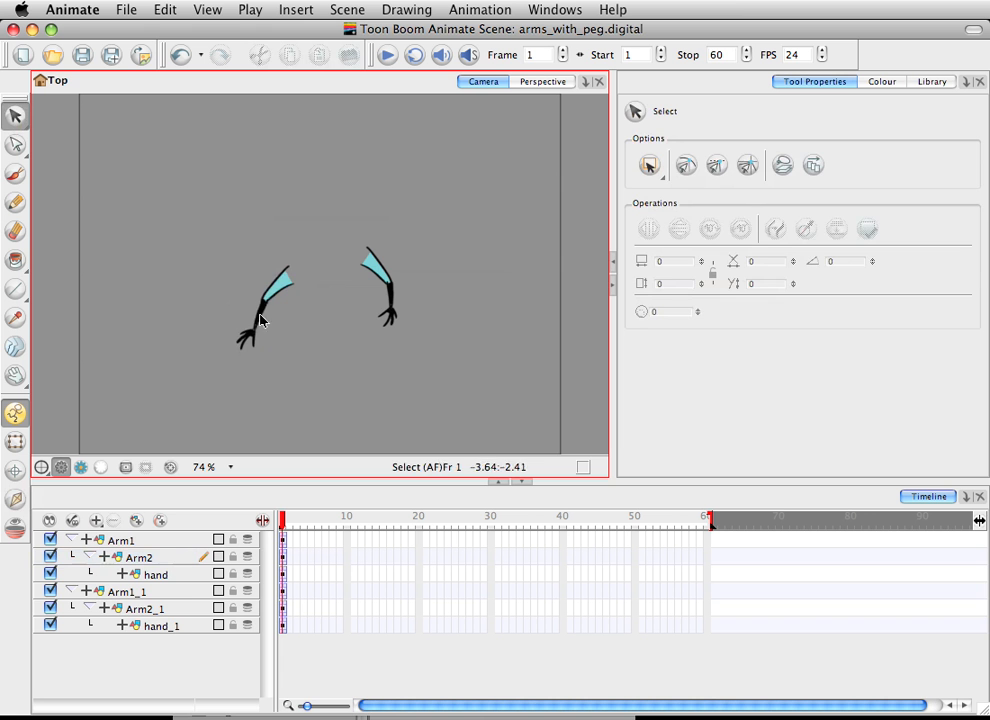
# - Select all arm layers and swing the Arm1 chain with Inverse Kinematics until it extends up and to the left
pyautogui.click(15, 498)
pyautogui.hotkey('ctrl', 'a')
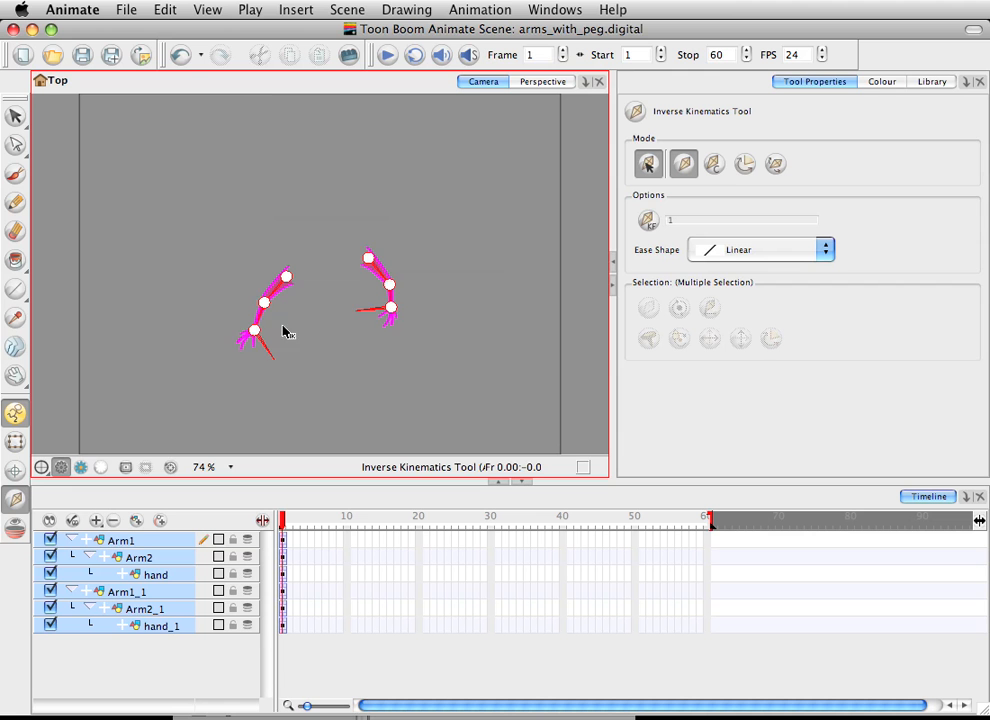
pyautogui.moveTo(258, 342)
pyautogui.mouseDown()
pyautogui.moveTo(268, 342)
pyautogui.moveTo(232, 300)
pyautogui.moveTo(255, 330)
pyautogui.moveTo(219, 329)
pyautogui.moveTo(310, 333)
pyautogui.moveTo(228, 340)
pyautogui.moveTo(259, 336)
pyautogui.moveTo(250, 322)
pyautogui.mouseUp()
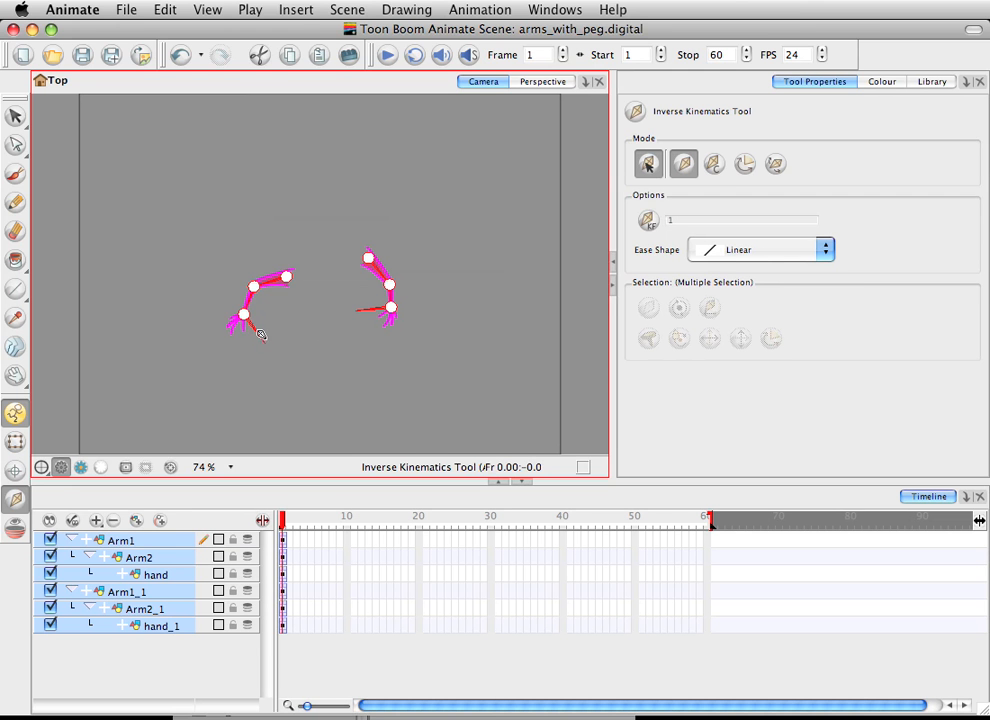
pyautogui.moveTo(260, 334); pyautogui.dragTo(265, 361)
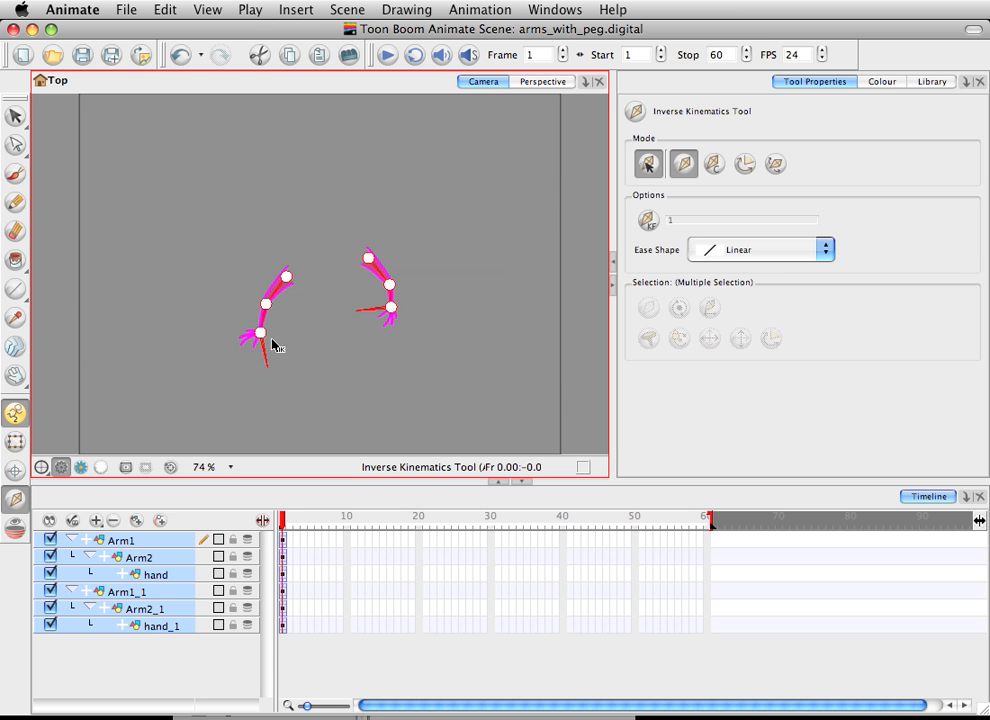
pyautogui.moveTo(272, 343); pyautogui.dragTo(213, 226)
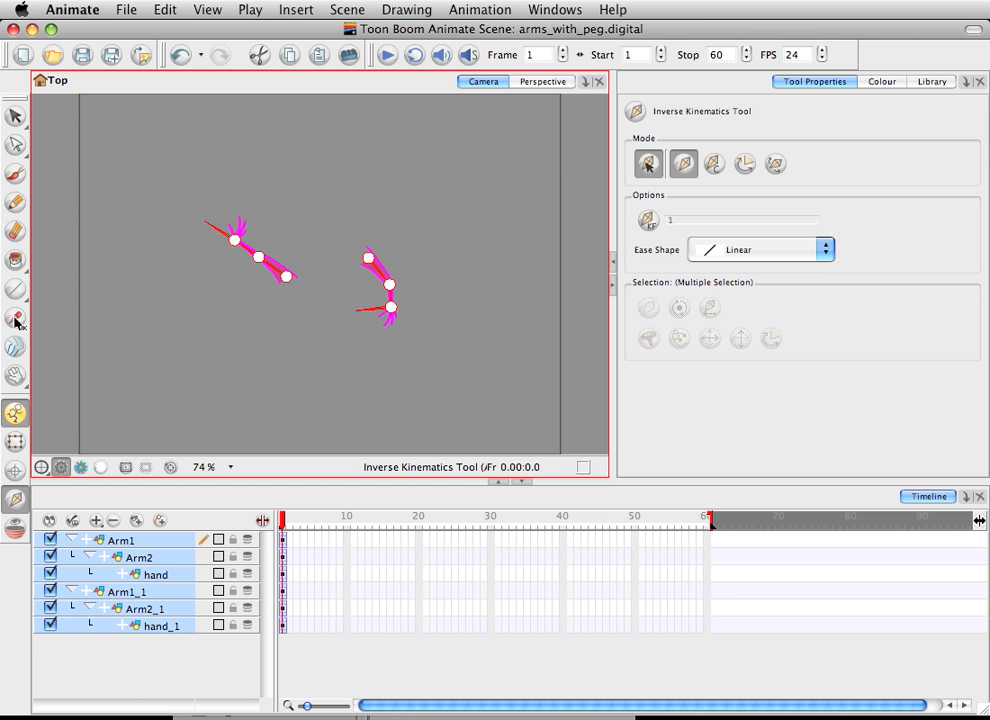
# - Rotate only the raised arm's hand slightly counterclockwise with the Transform tool and deselect it
pyautogui.click(15, 441)
pyautogui.click(240, 205)
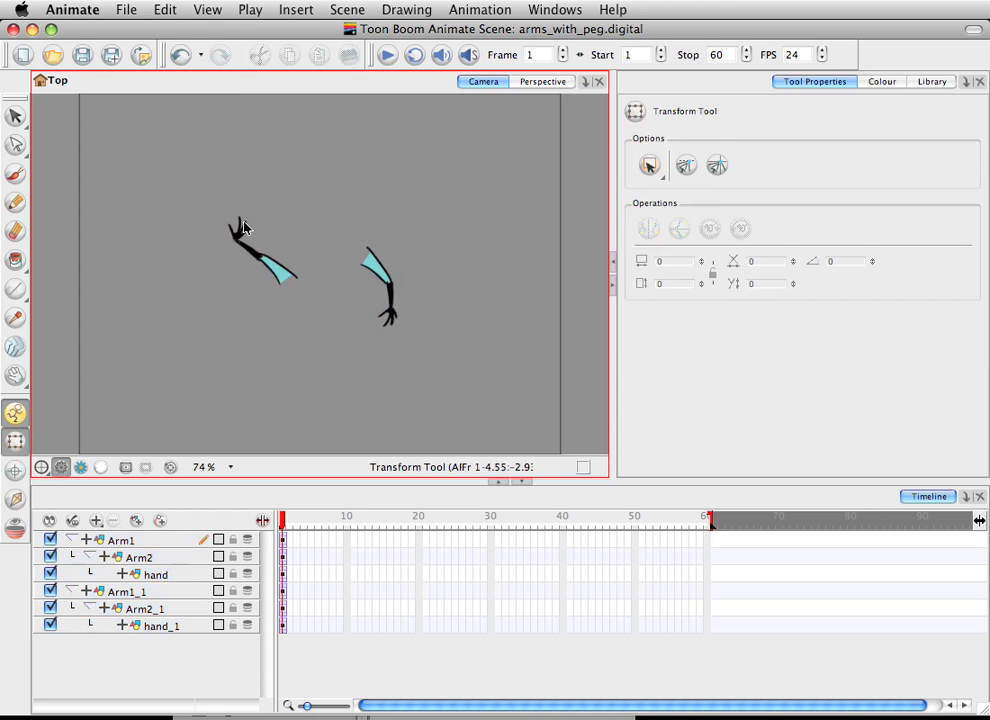
pyautogui.click(237, 228)
pyautogui.moveTo(248, 195); pyautogui.dragTo(229, 196)
pyautogui.click(298, 149)
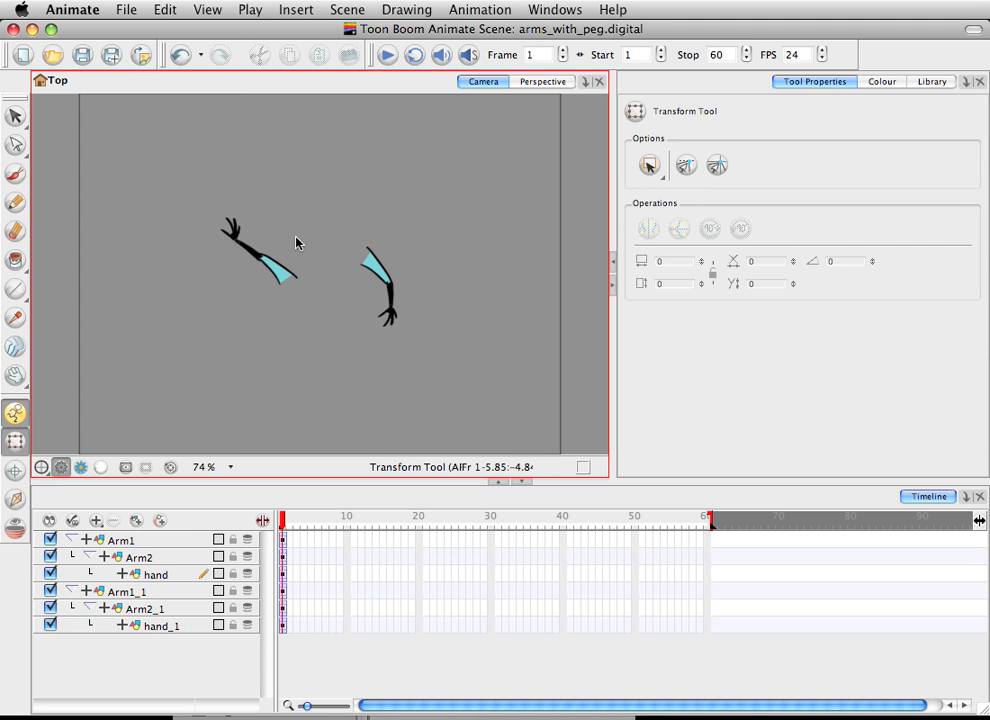
# - Swing the Arm1 chain back down with Inverse Kinematics and bend the Arm1_1 forearm and hand slightly outward to the right
pyautogui.click(15, 498)
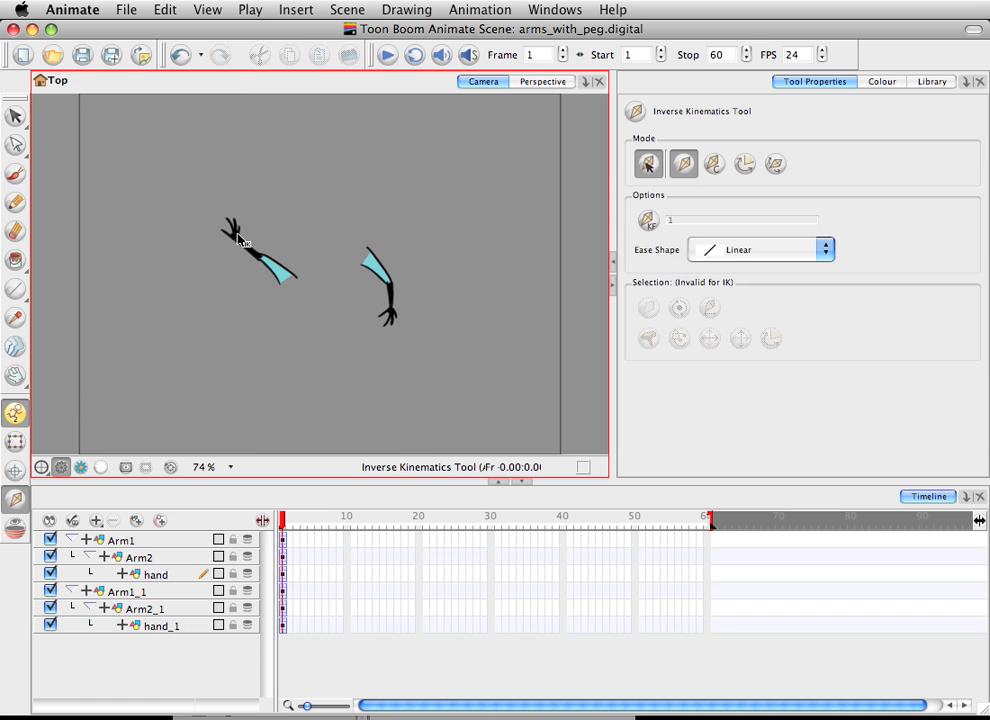
pyautogui.moveTo(238, 240); pyautogui.dragTo(260, 358)
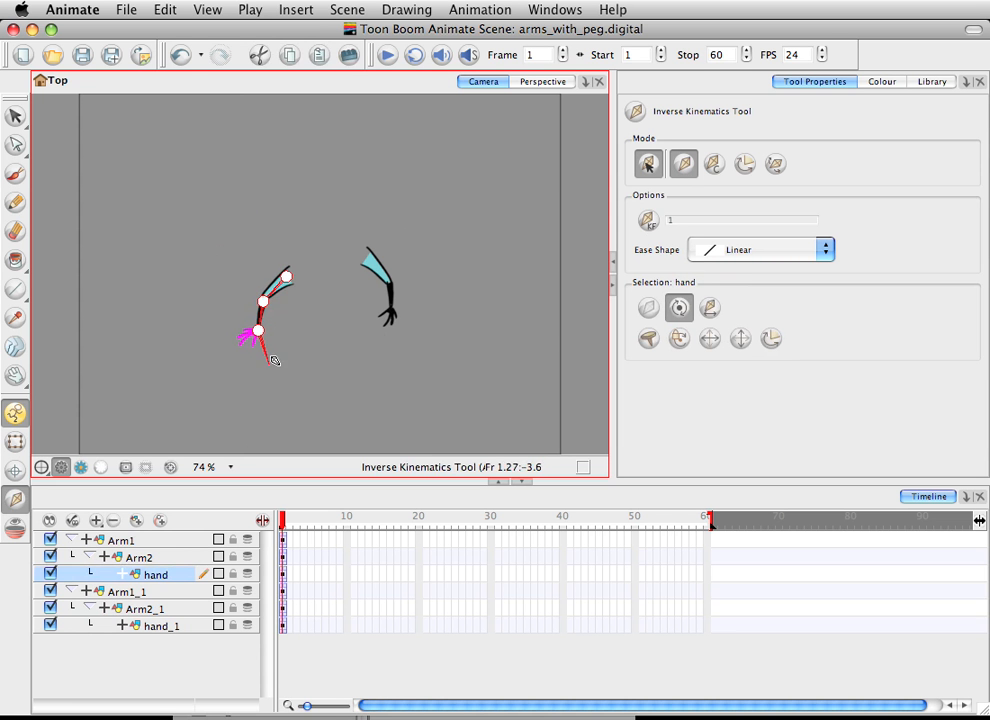
pyautogui.click(390, 298)
pyautogui.moveTo(376, 315); pyautogui.dragTo(396, 361)
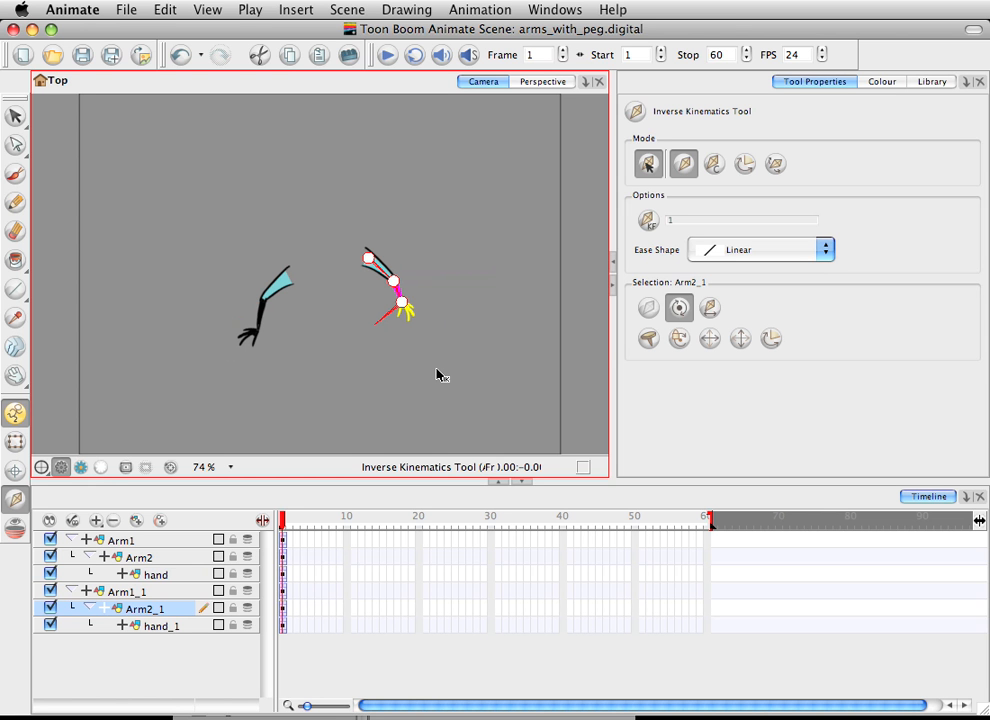
# - Collapse the Arm1 and Arm1_1 hierarchies and add a parent peg above Arm1
pyautogui.click(69, 540)
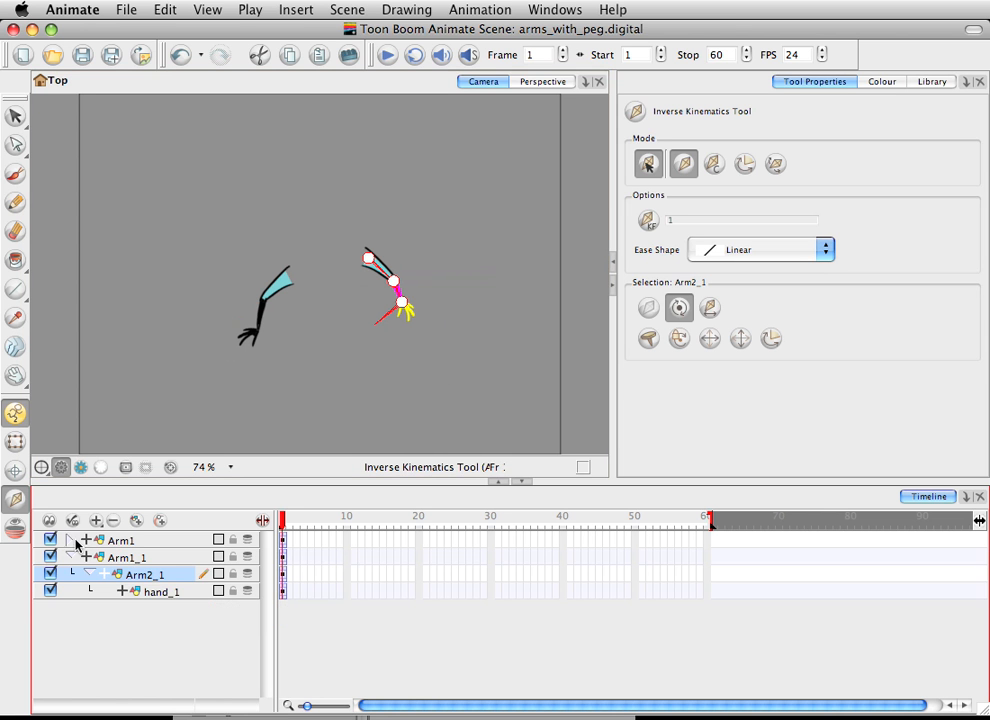
pyautogui.click(69, 559)
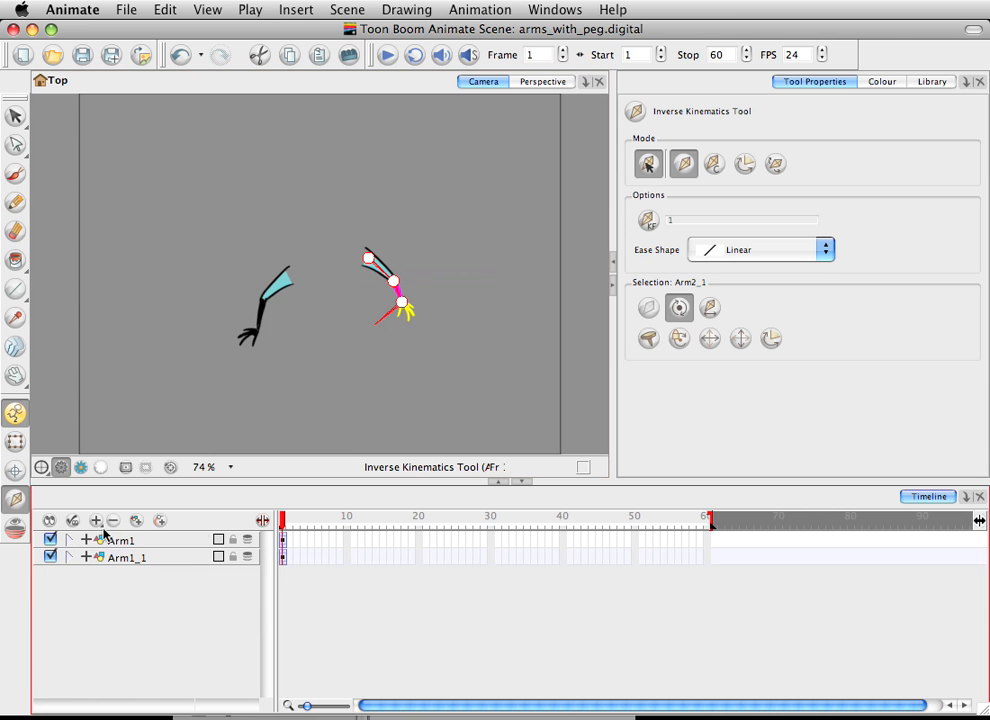
pyautogui.click(100, 540)
pyautogui.click(96, 520)
pyautogui.click(129, 555)
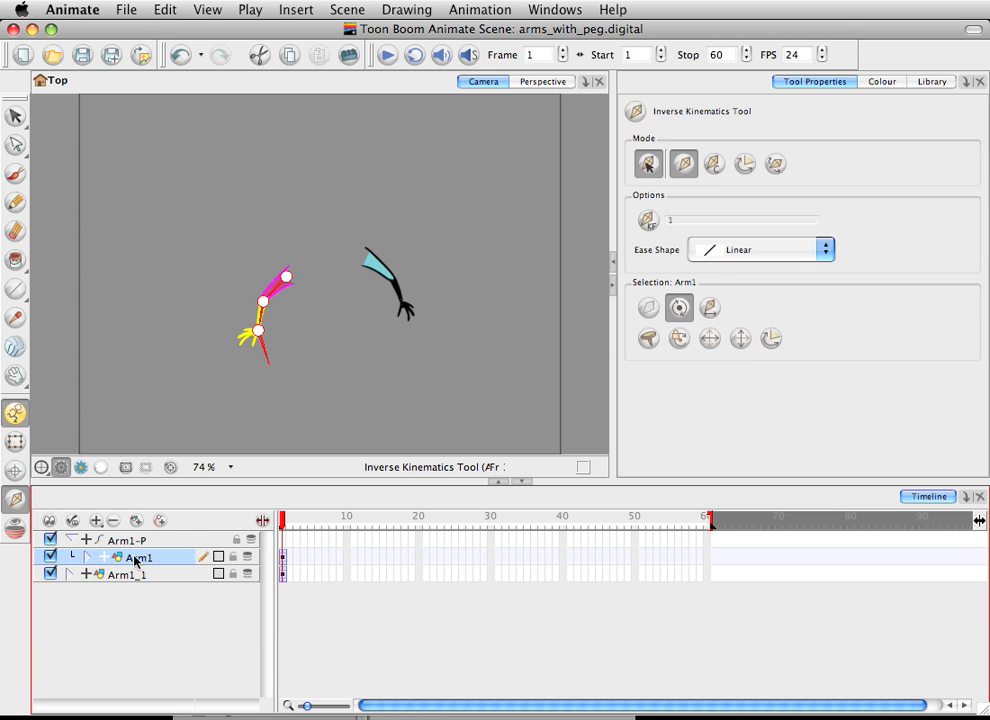
pyautogui.click(96, 520)
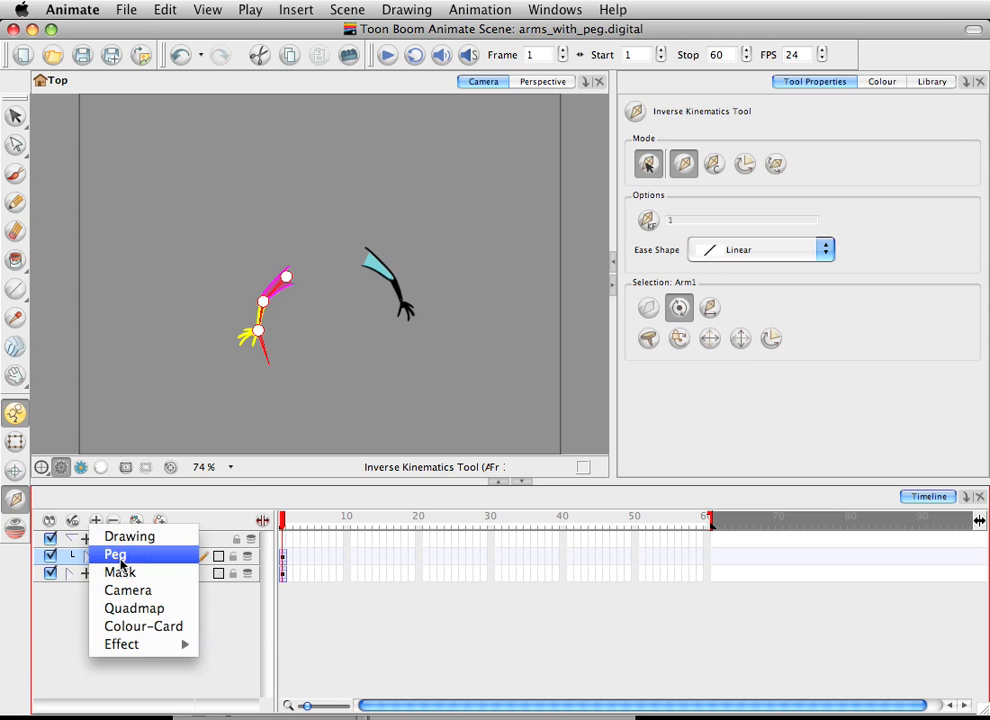
pyautogui.click(238, 485)
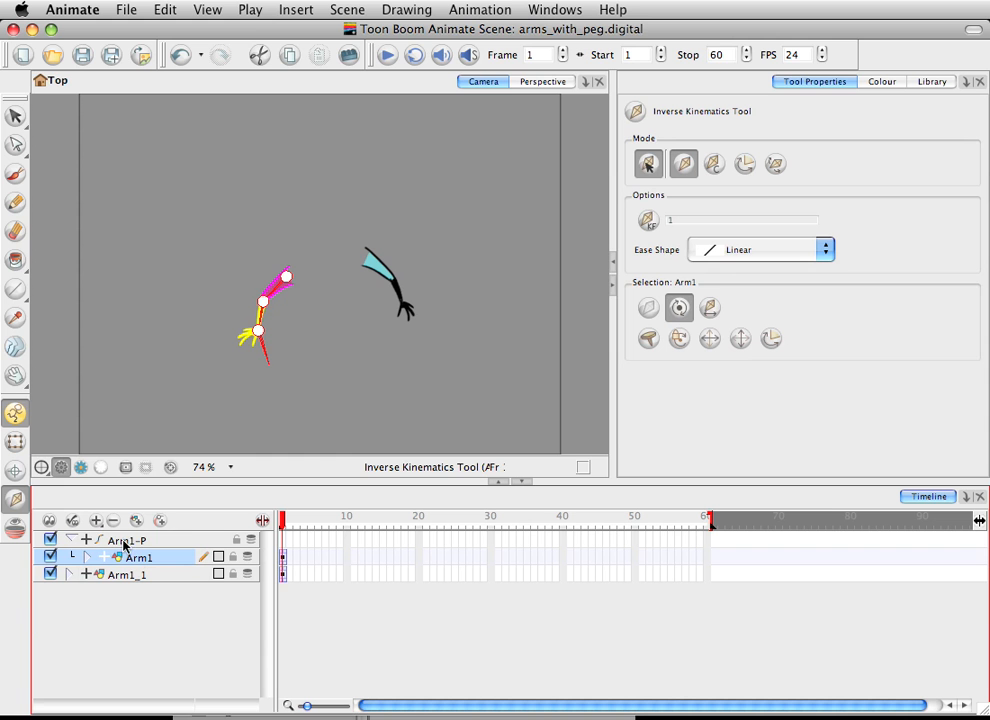
# - Rename the new peg above Arm1 as Master
pyautogui.click(140, 540)
pyautogui.doubleClick(140, 542)
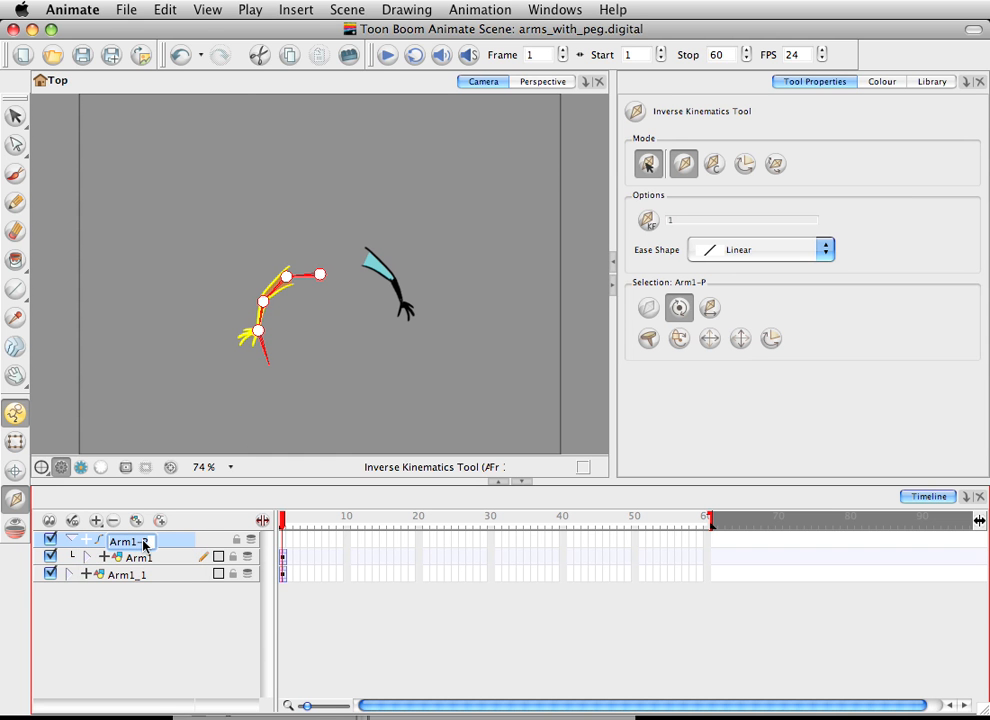
pyautogui.write('Mast')
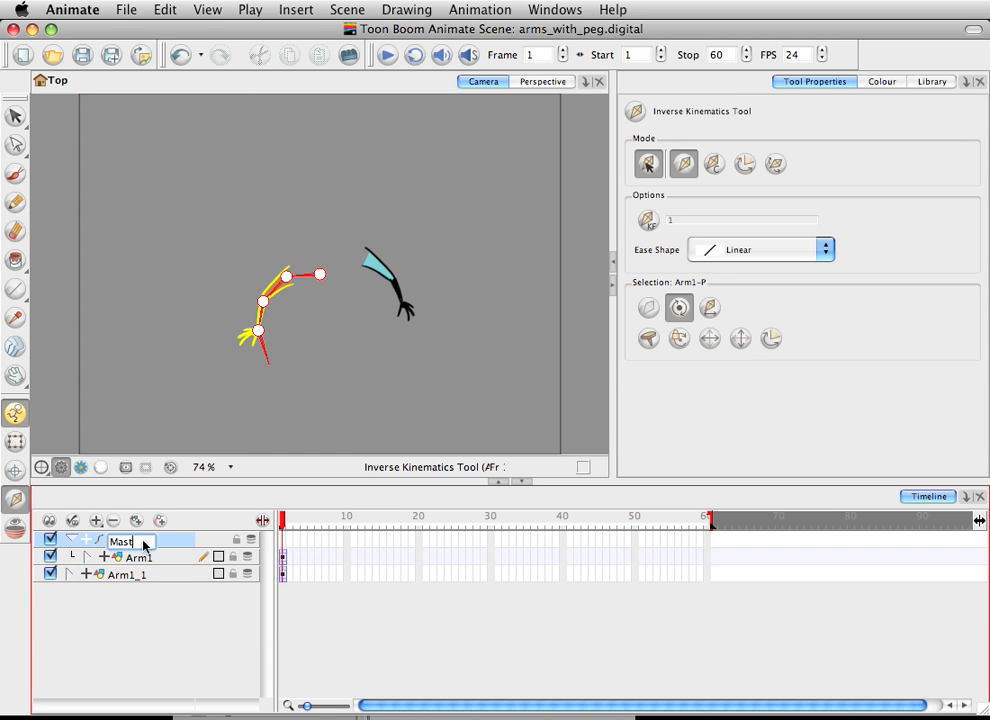
pyautogui.write('er Peg')
pyautogui.press('Return')
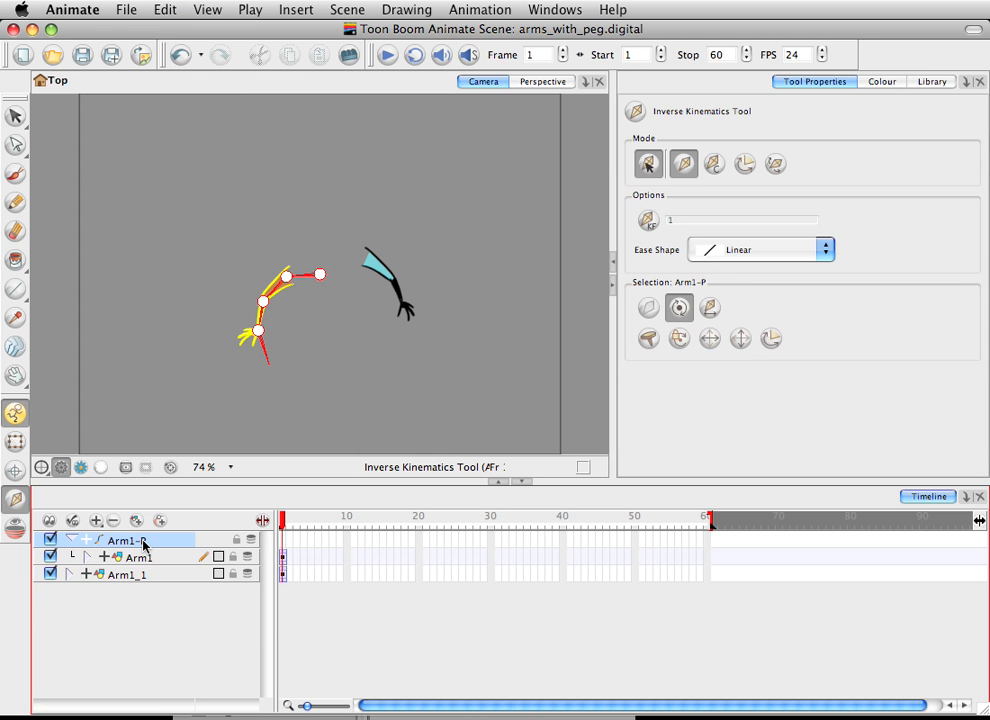
pyautogui.doubleClick(140, 542)
pyautogui.write('Master')
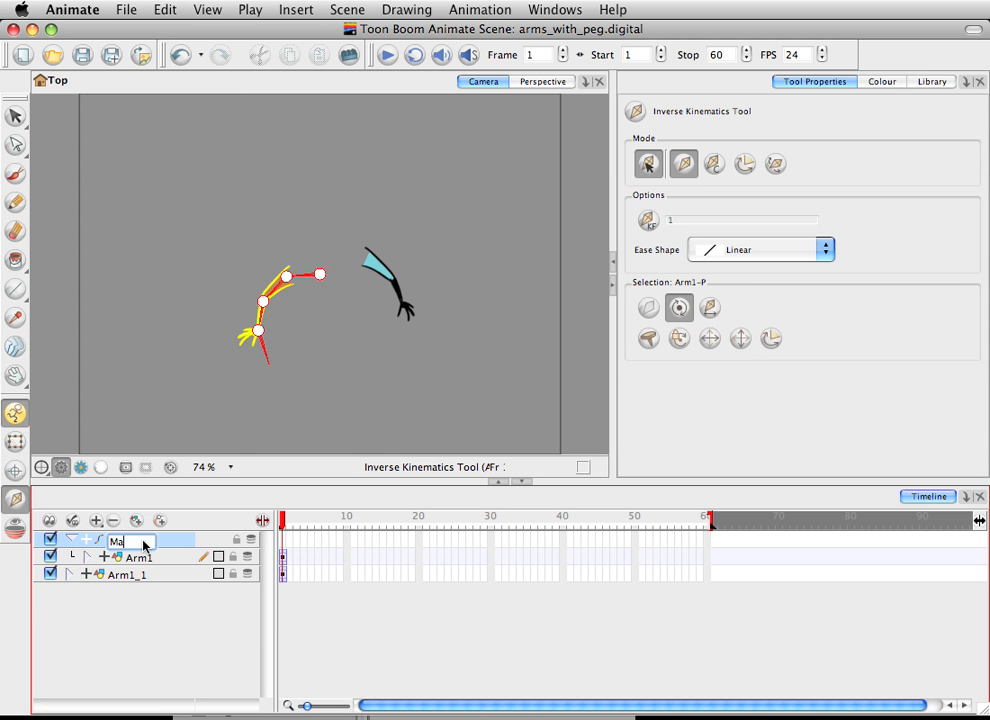
pyautogui.press('Return')
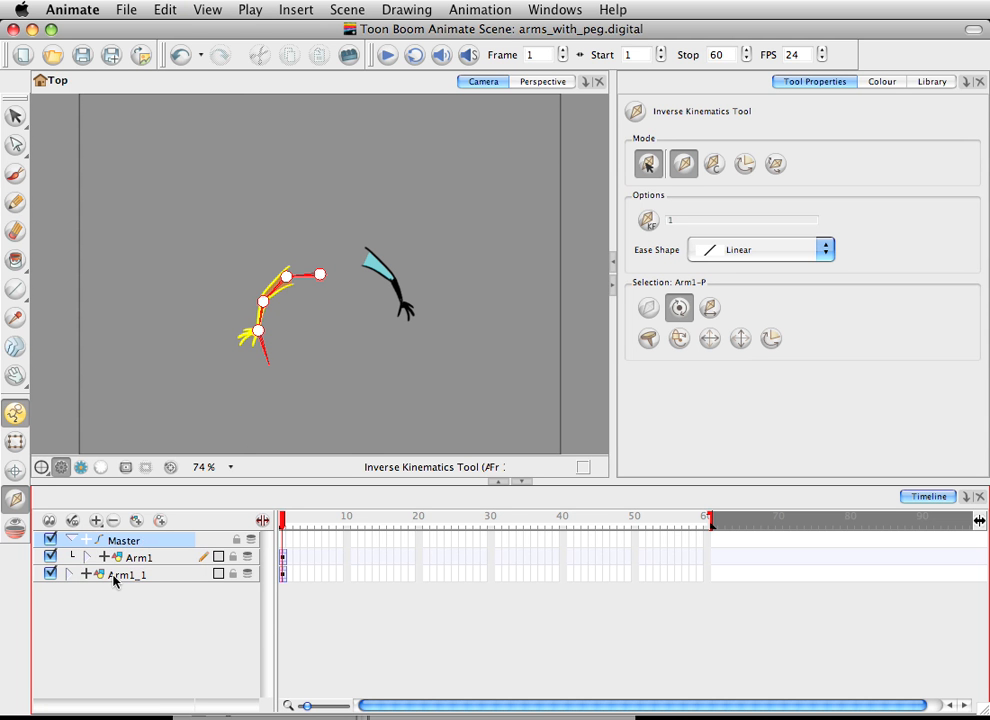
# - Parent Arm1_1 to the Master peg and examine the joined Inverse Kinematics chain of both arms
pyautogui.click(114, 578)
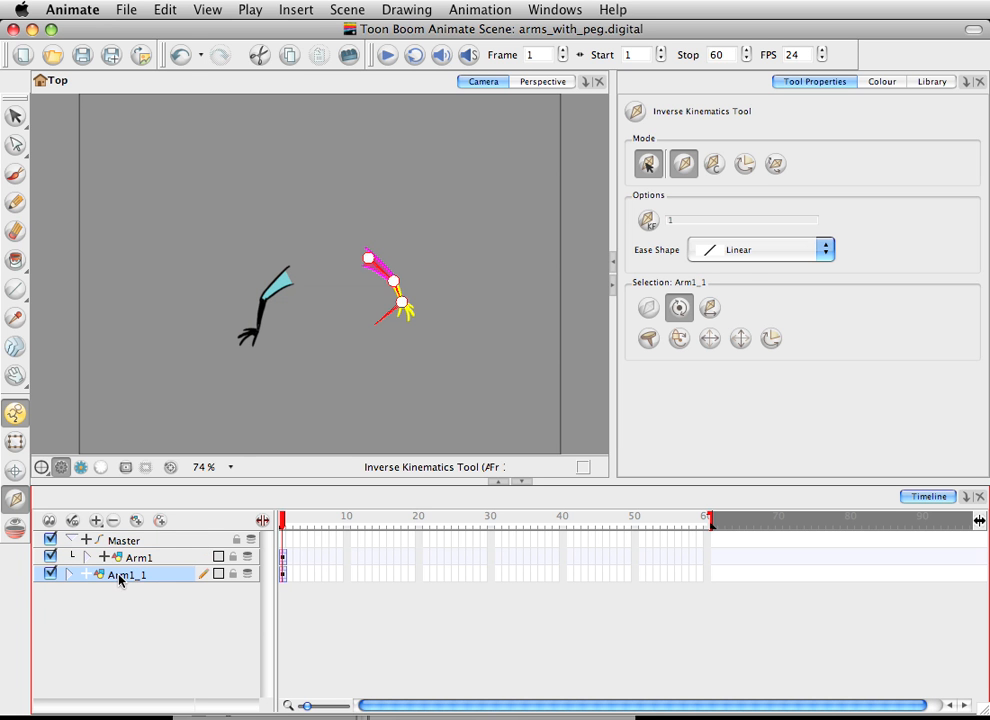
pyautogui.moveTo(119, 579); pyautogui.dragTo(128, 553)
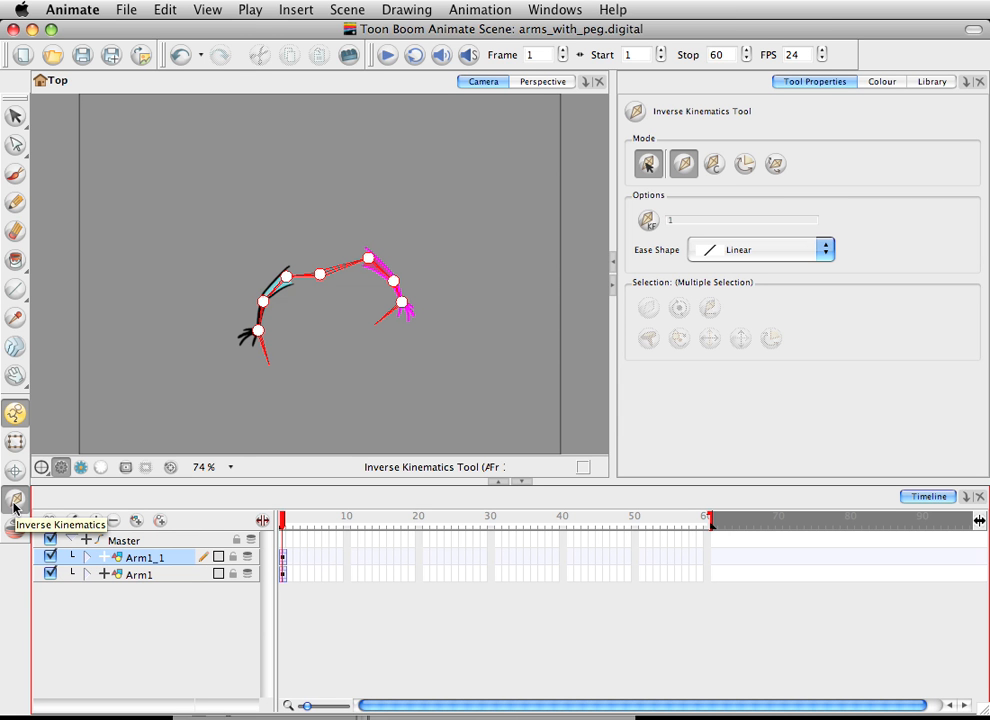
pyautogui.click(317, 272)
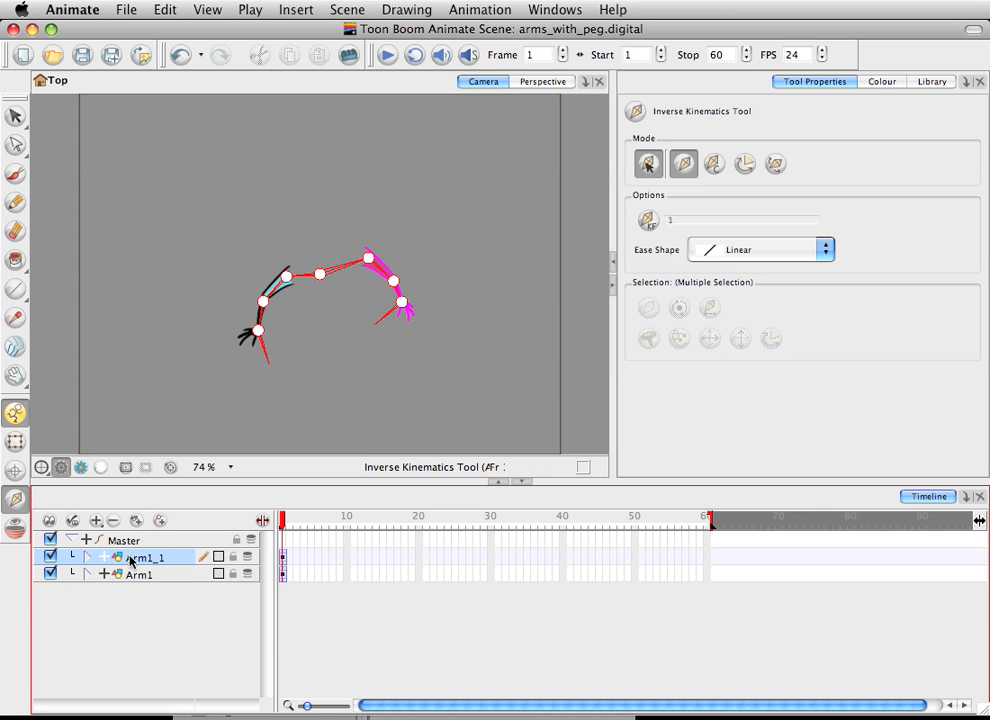
# - Take Arm1_1 out of the Master hierarchy and try posing the remaining Master and Arm1 chain with Inverse Kinematics
pyautogui.moveTo(131, 561); pyautogui.dragTo(84, 596)
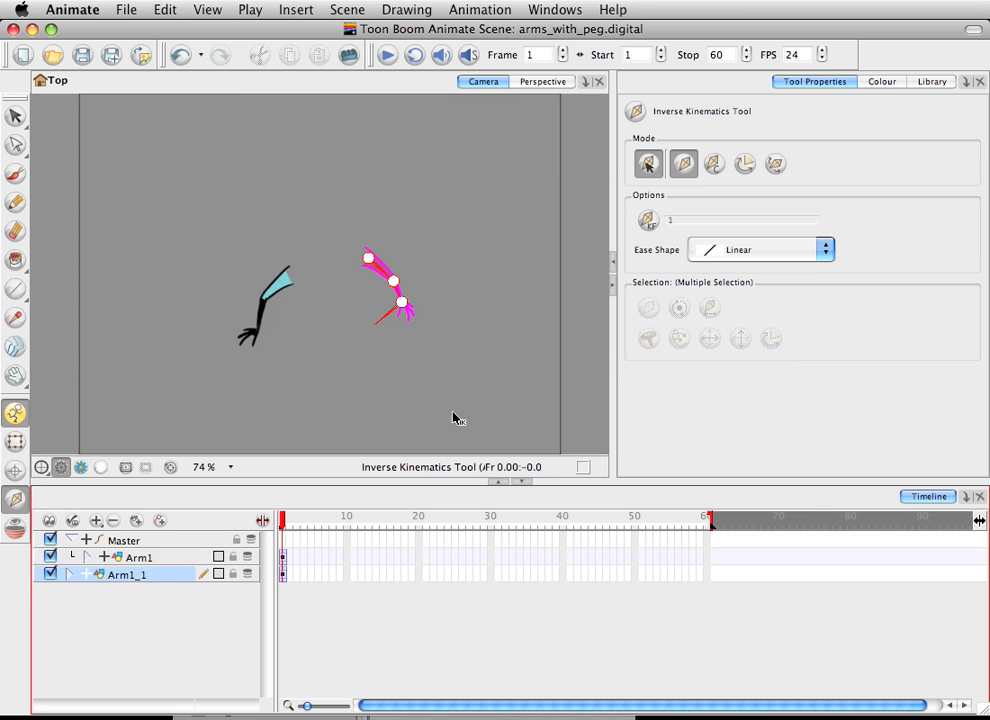
pyautogui.click(124, 540)
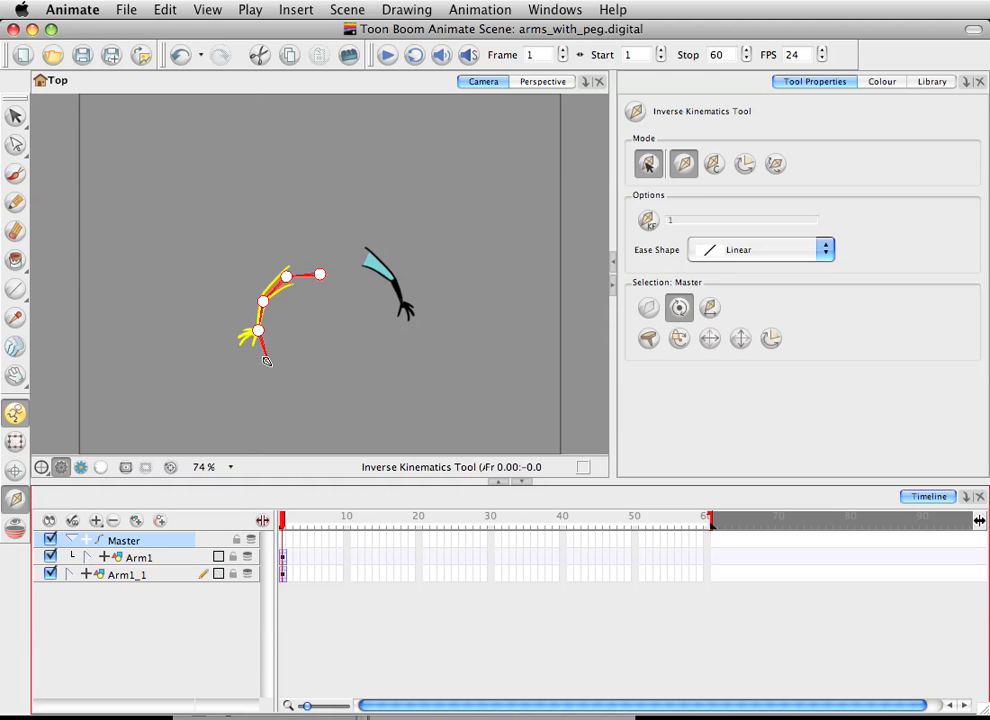
pyautogui.moveTo(258, 352); pyautogui.dragTo(205, 342)
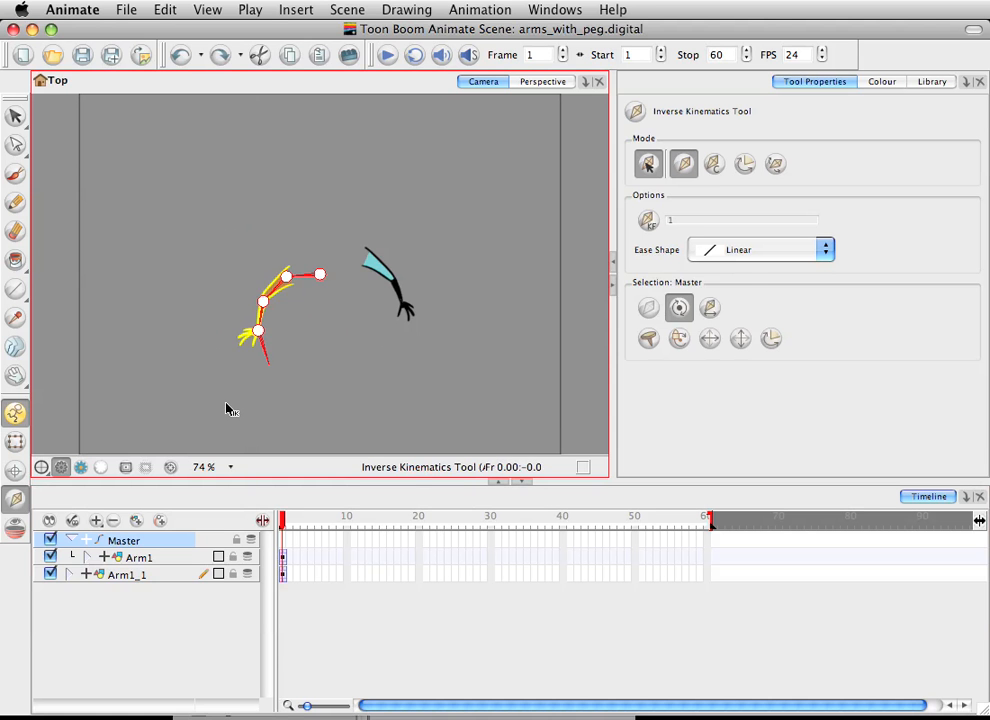
# - Attach Arm1_1 under Master again so that both arms share the peg
pyautogui.click(142, 575)
pyautogui.moveTo(141, 575)
pyautogui.mouseDown()
pyautogui.moveTo(152, 560)
pyautogui.moveTo(124, 566)
pyautogui.moveTo(119, 543)
pyautogui.moveTo(130, 557)
pyautogui.mouseUp()
pyautogui.hotkey('ctrl', 'z')
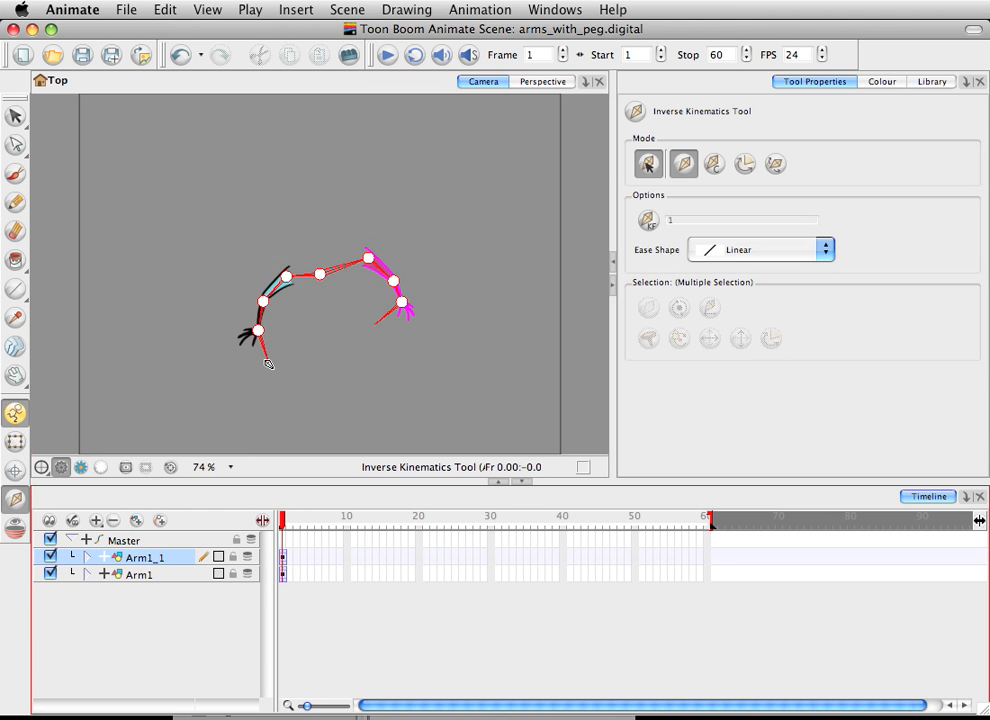
# - Swing both connected arms around the Master pivot with Inverse Kinematics, leaving them stretched out nearly horizontally to either side
pyautogui.moveTo(268, 364); pyautogui.dragTo(422, 190)
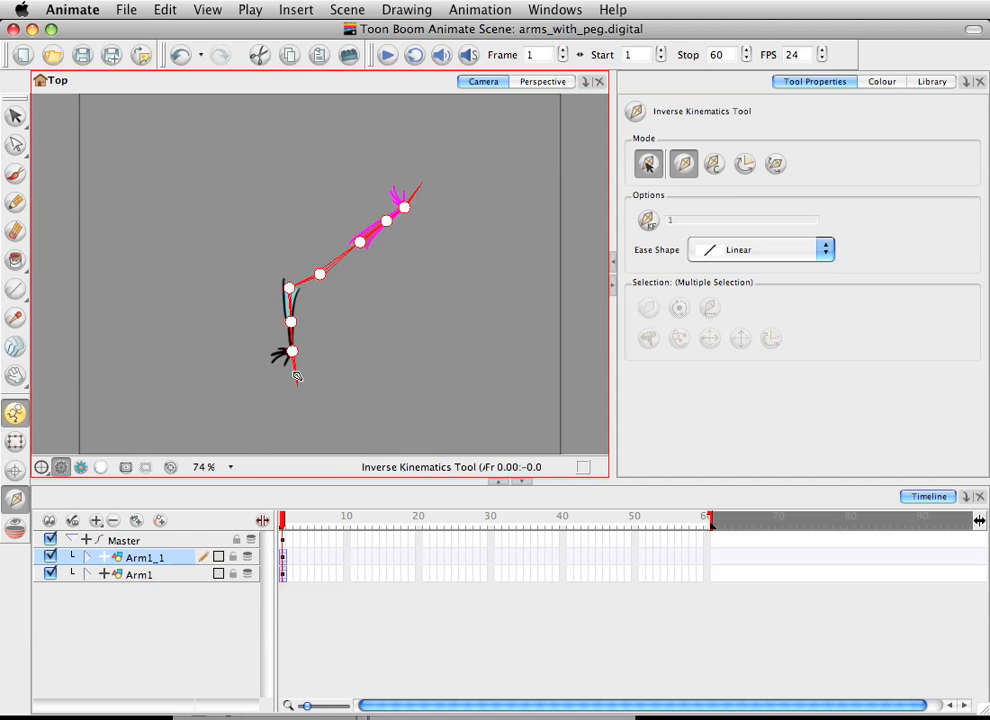
pyautogui.moveTo(296, 376); pyautogui.dragTo(219, 331)
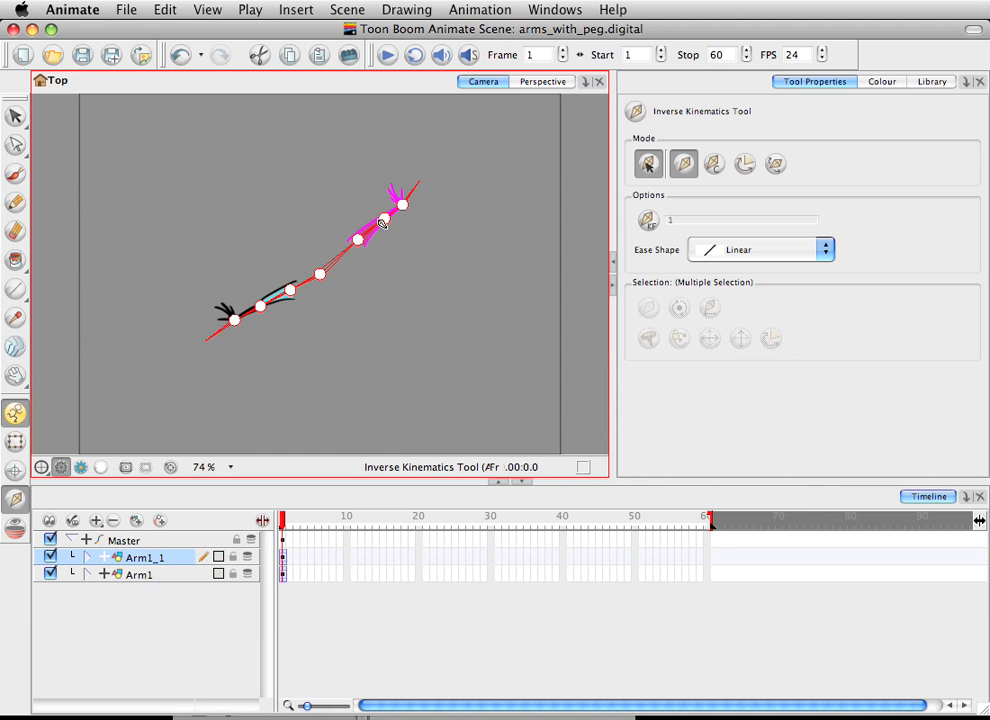
pyautogui.moveTo(383, 221); pyautogui.dragTo(452, 270)
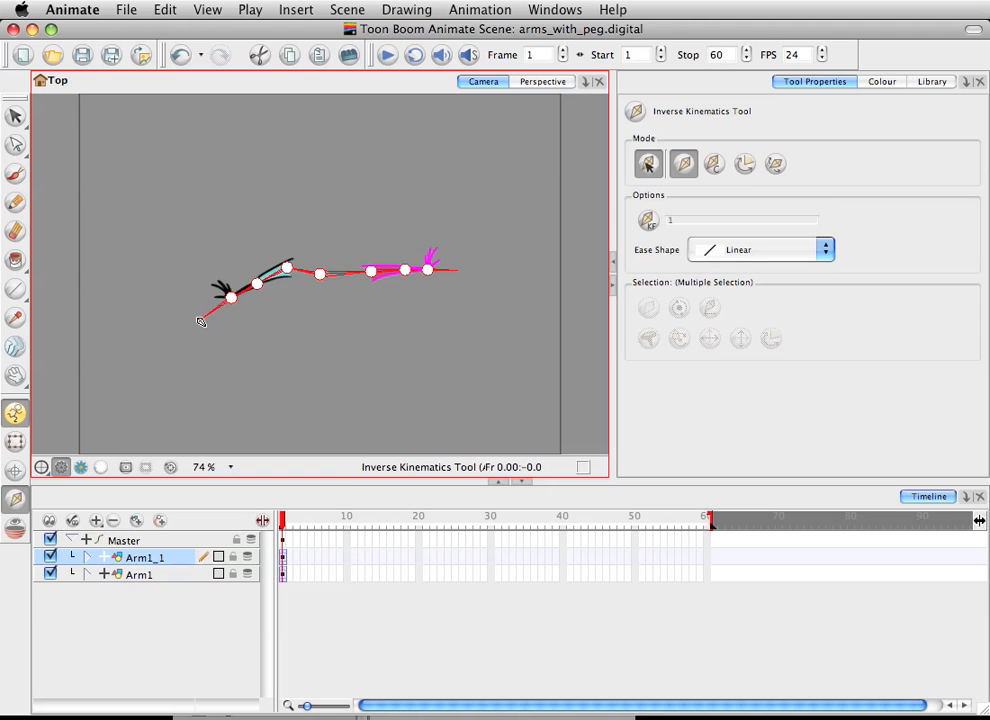
pyautogui.moveTo(201, 321); pyautogui.dragTo(333, 343)
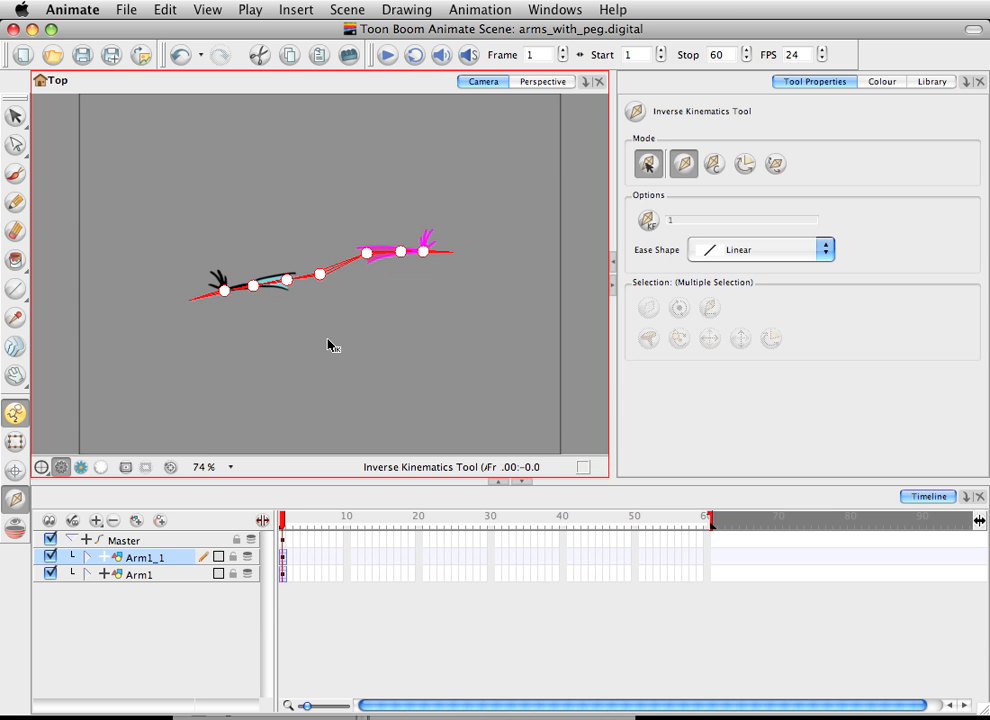
# - Expand the Arm1_1 and Arm1 hierarchies and exclude the Master peg from the Inverse Kinematics chain
pyautogui.click(88, 558)
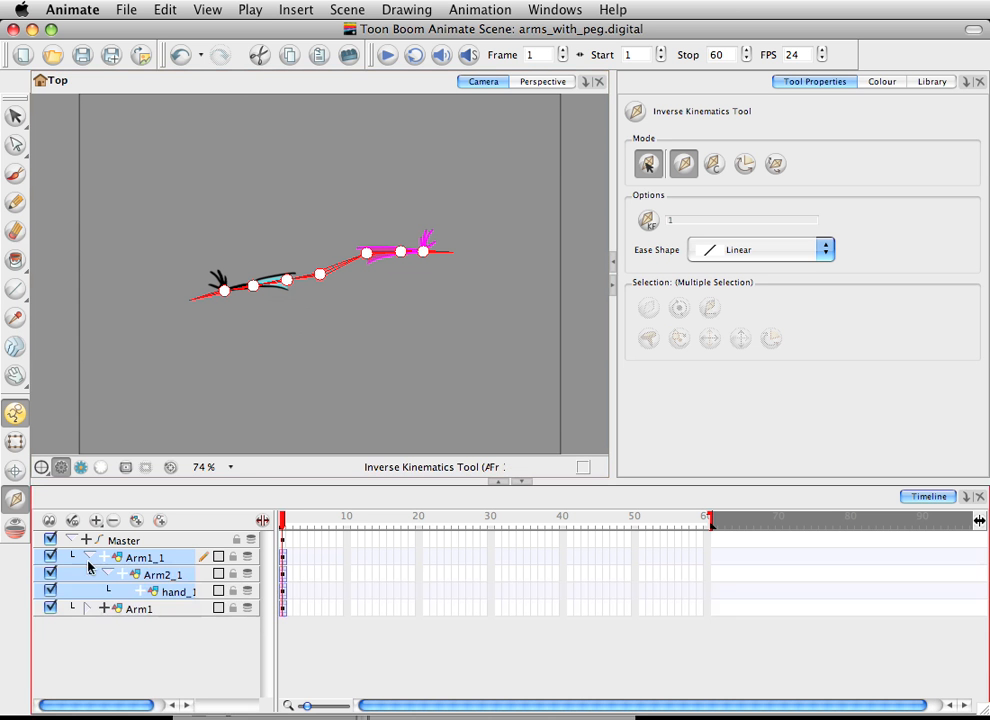
pyautogui.click(90, 608)
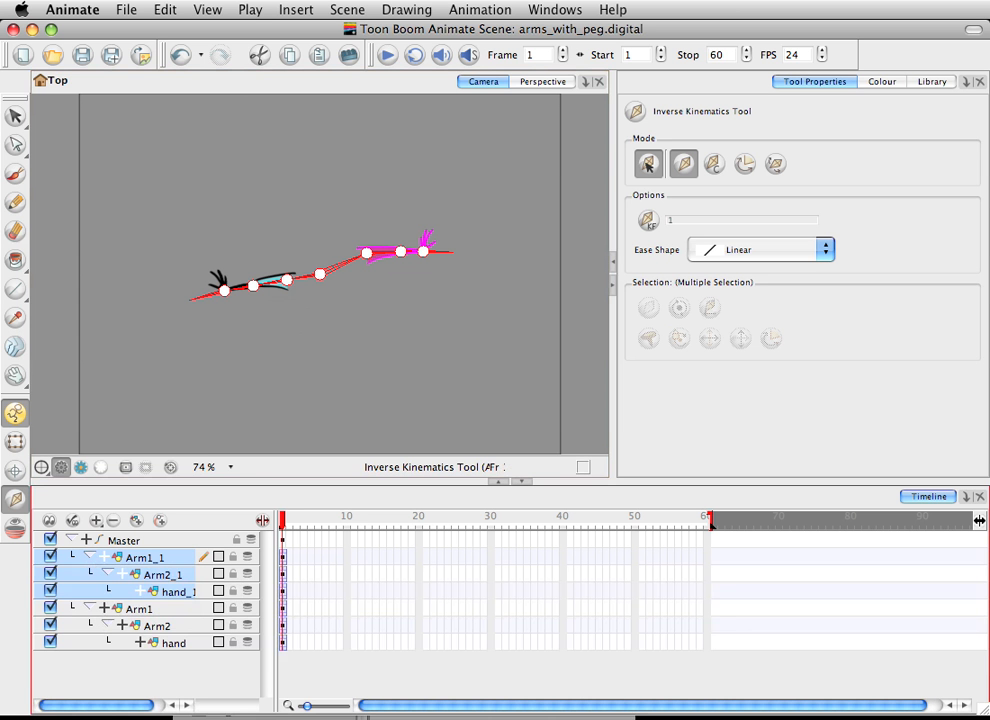
pyautogui.click(124, 541)
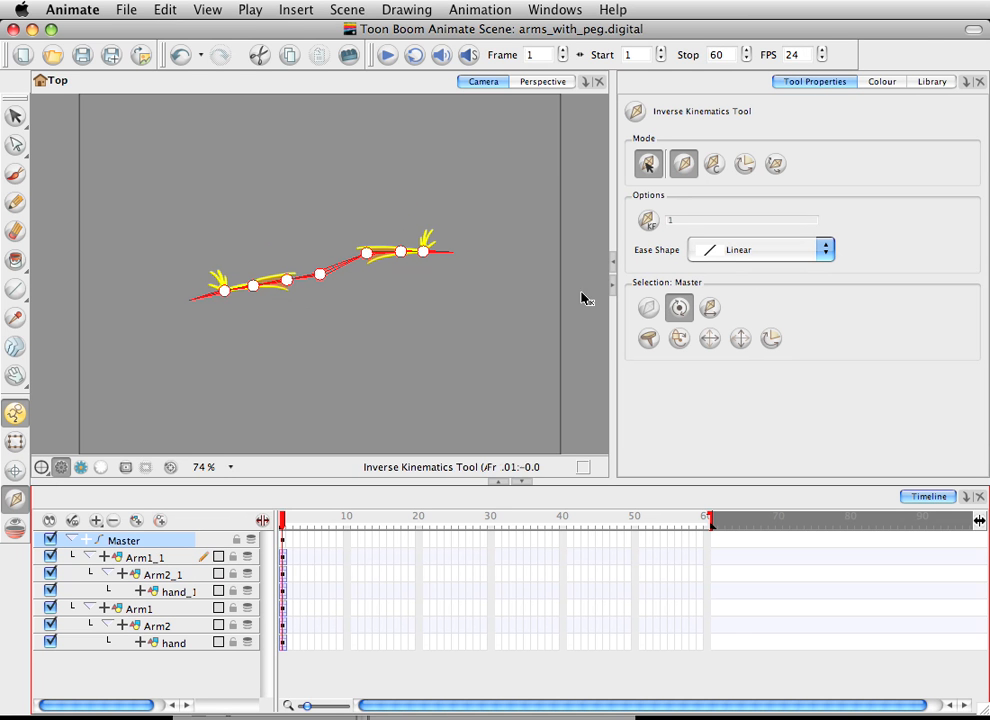
pyautogui.click(650, 316)
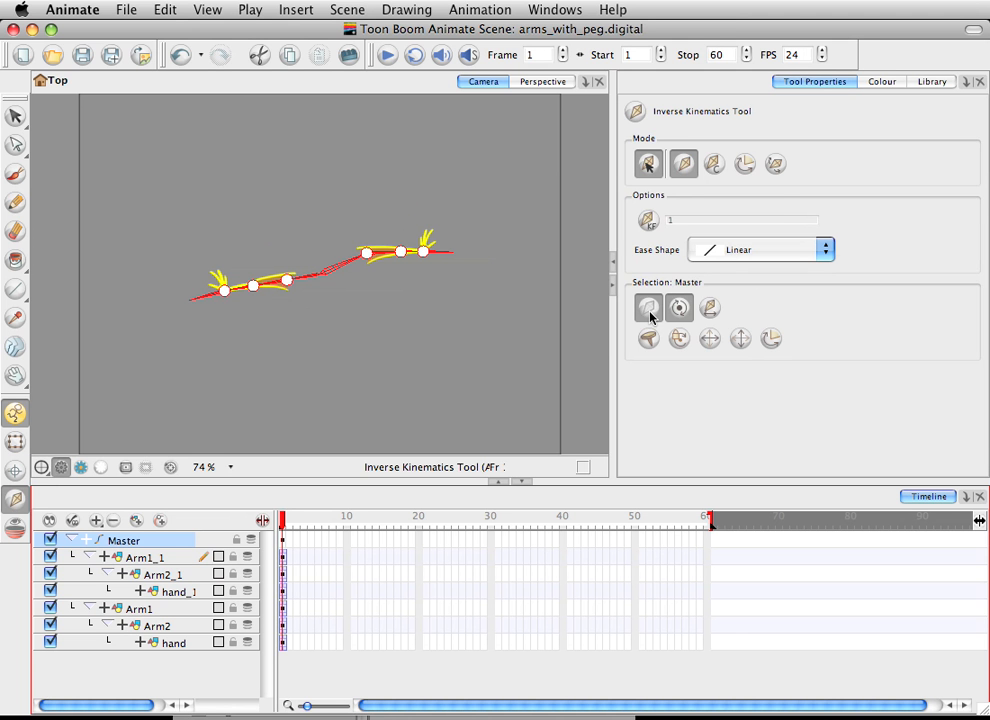
# - Pose each arm separately with Inverse Kinematics, pulling first hand and then hand_1 downward
pyautogui.click(15, 116)
pyautogui.click(190, 308)
pyautogui.click(221, 284)
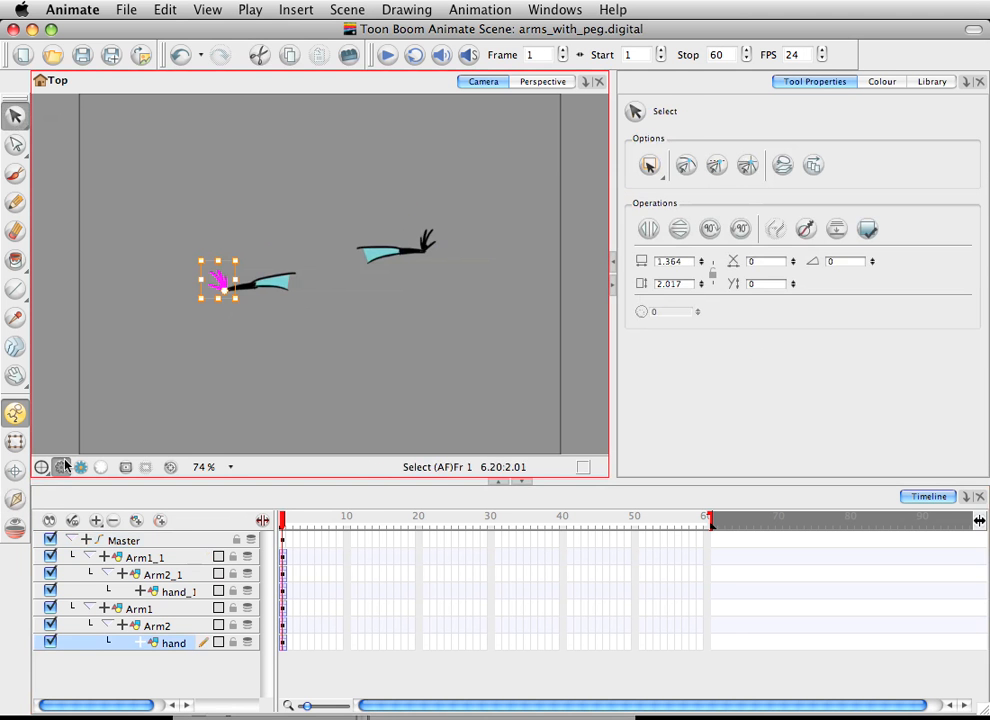
pyautogui.hotkey('shift', 'i')
pyautogui.moveTo(225, 302); pyautogui.dragTo(205, 331)
pyautogui.click(421, 237)
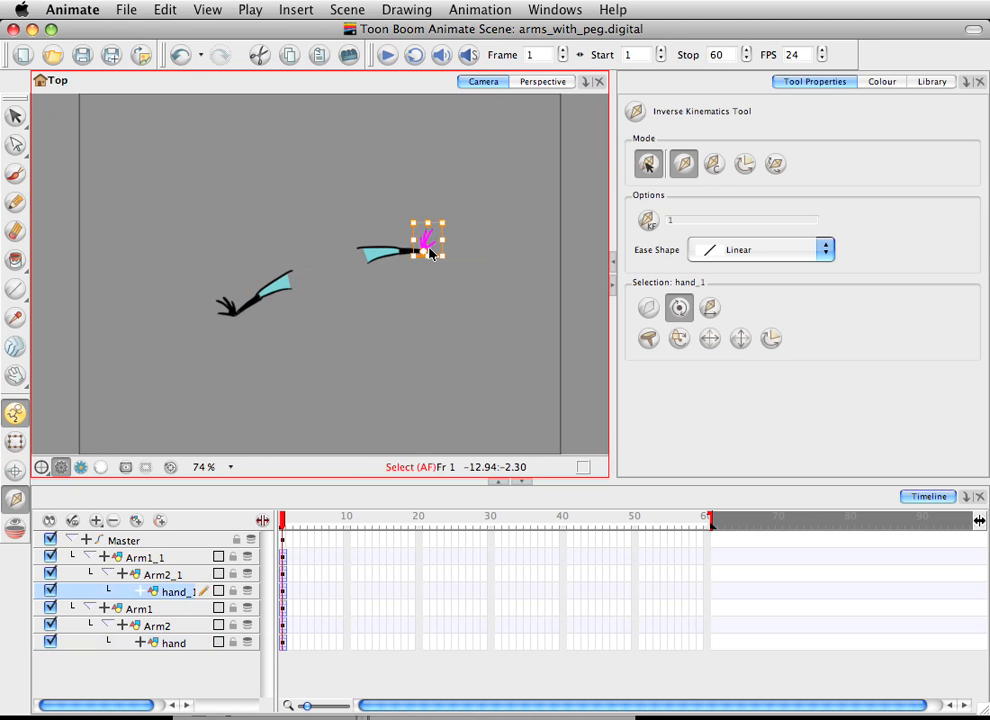
pyautogui.moveTo(449, 269); pyautogui.dragTo(451, 300)
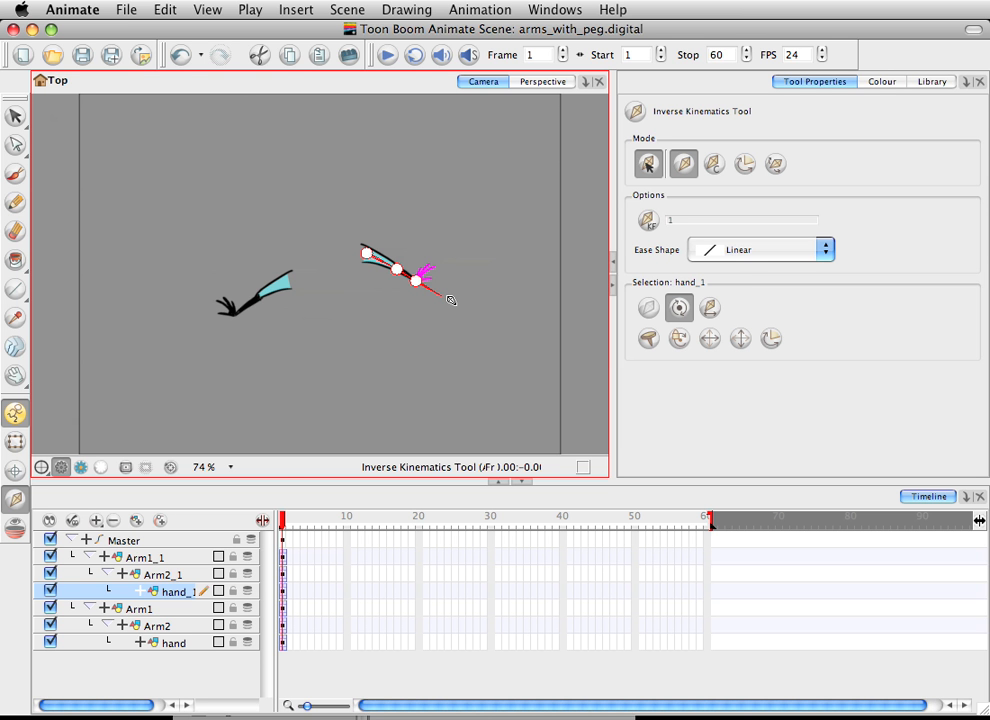
# - Examine the chain of Arm1_1, Arm2_1 and hand_1 by selecting each layer of that arm in turn
pyautogui.click(143, 562)
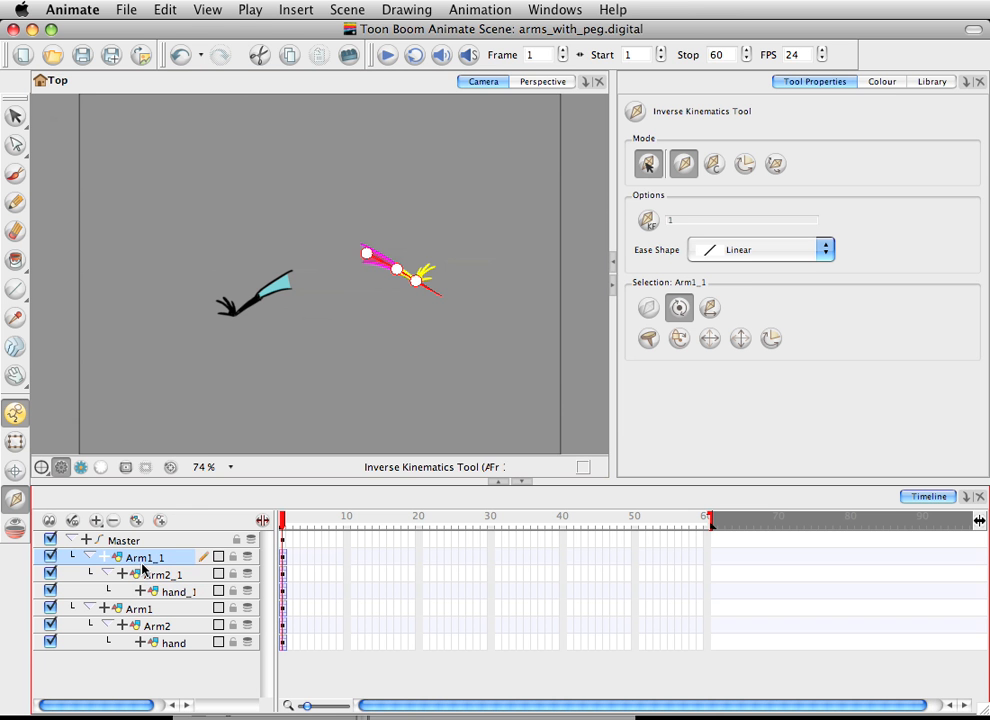
pyautogui.click(145, 574)
pyautogui.click(166, 591)
pyautogui.click(164, 579)
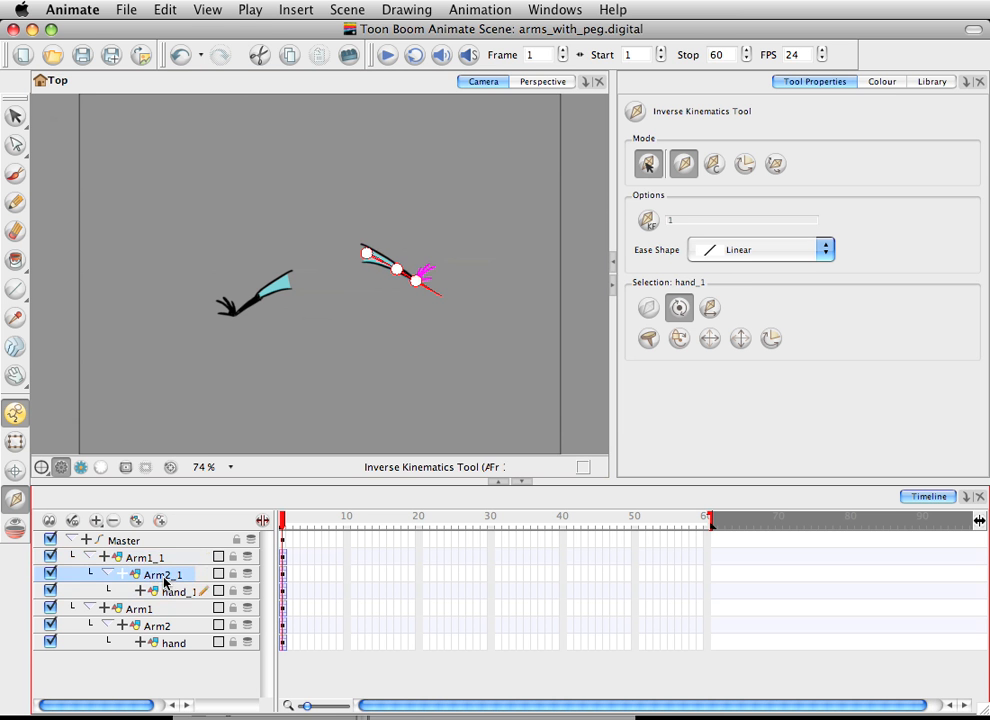
pyautogui.click(147, 559)
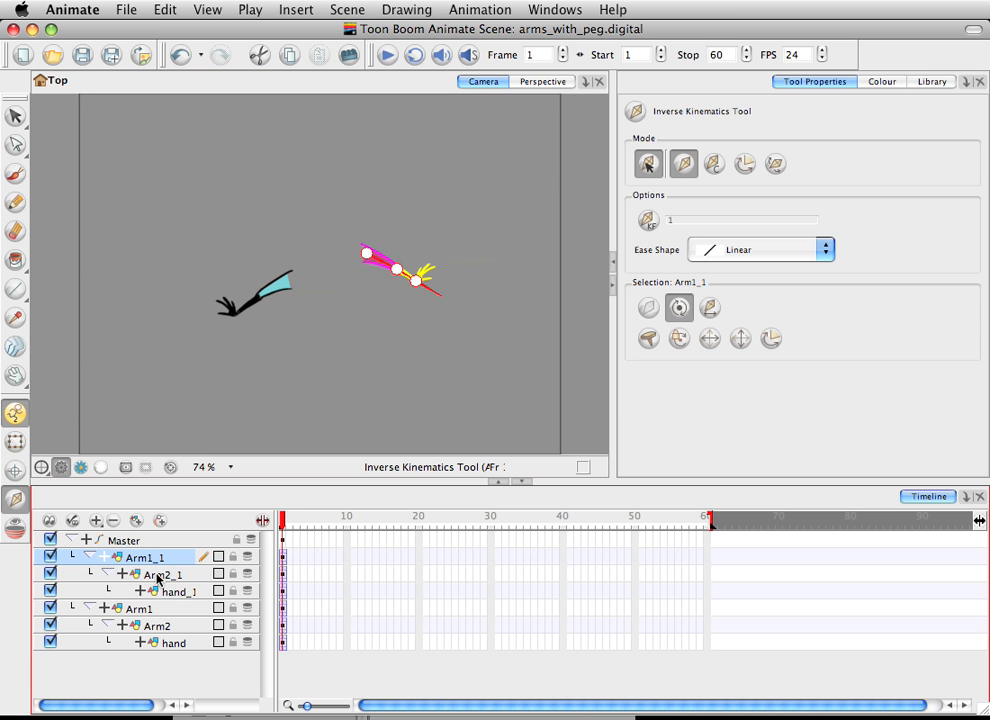
pyautogui.click(157, 578)
pyautogui.click(163, 592)
pyautogui.click(163, 577)
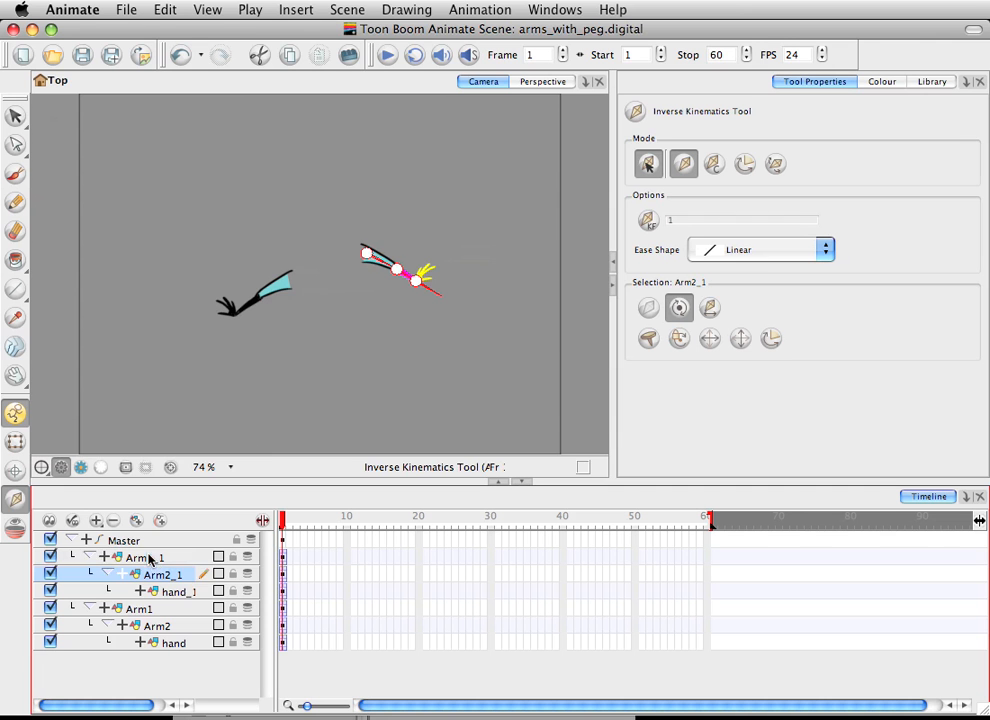
pyautogui.click(150, 561)
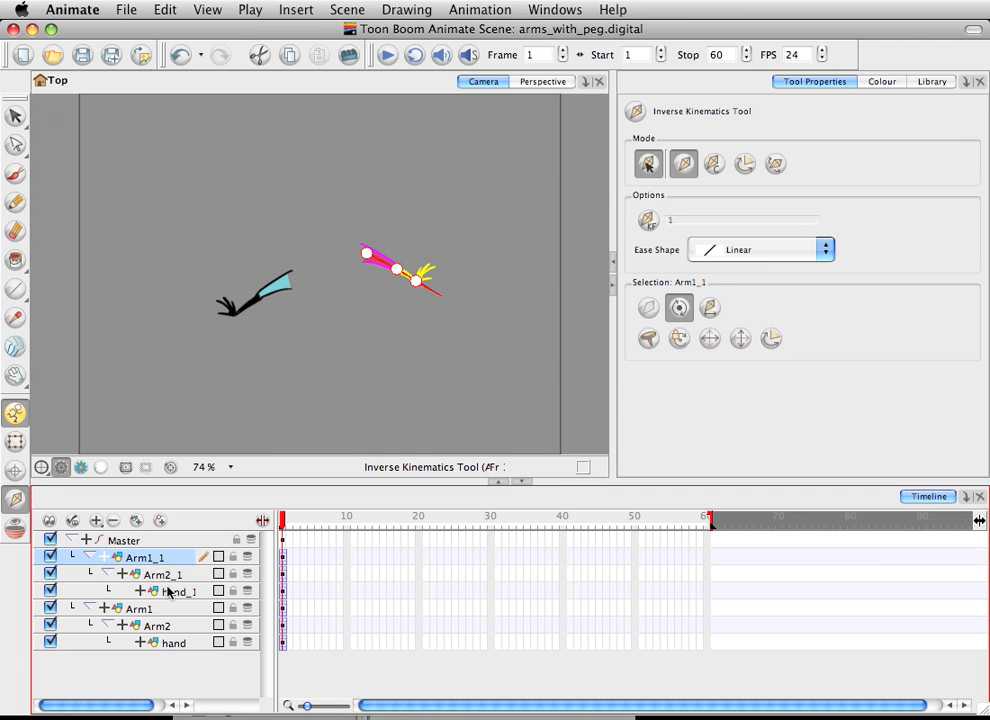
# - Exclude hand_1 from Inverse Kinematics and swing the Arm1_1 chain until it points upward
pyautogui.click(168, 593)
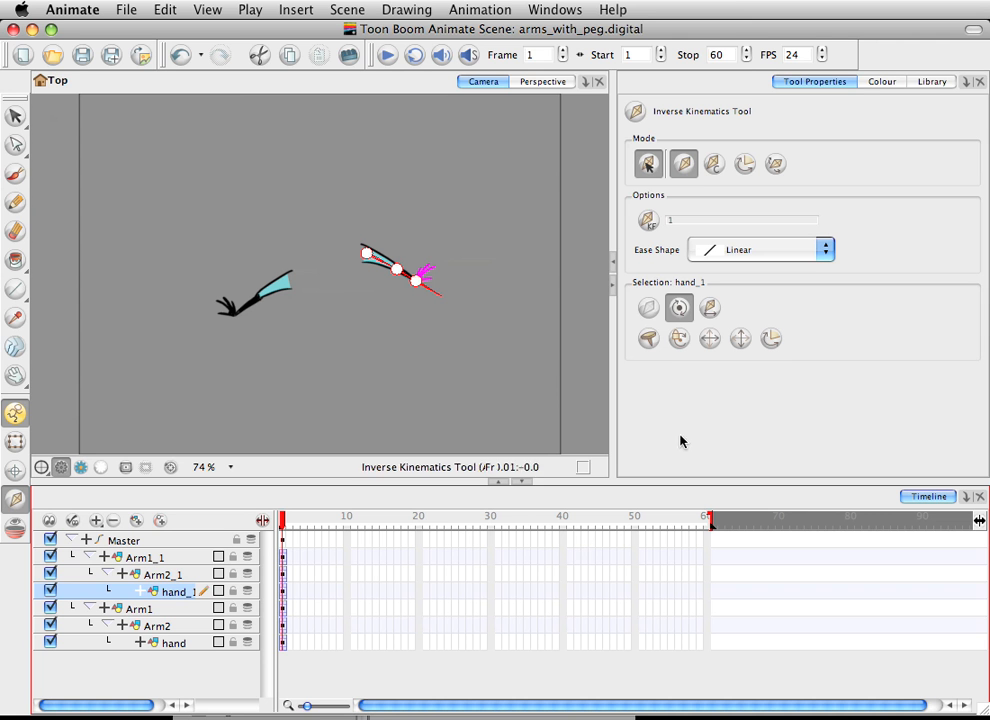
pyautogui.click(652, 306)
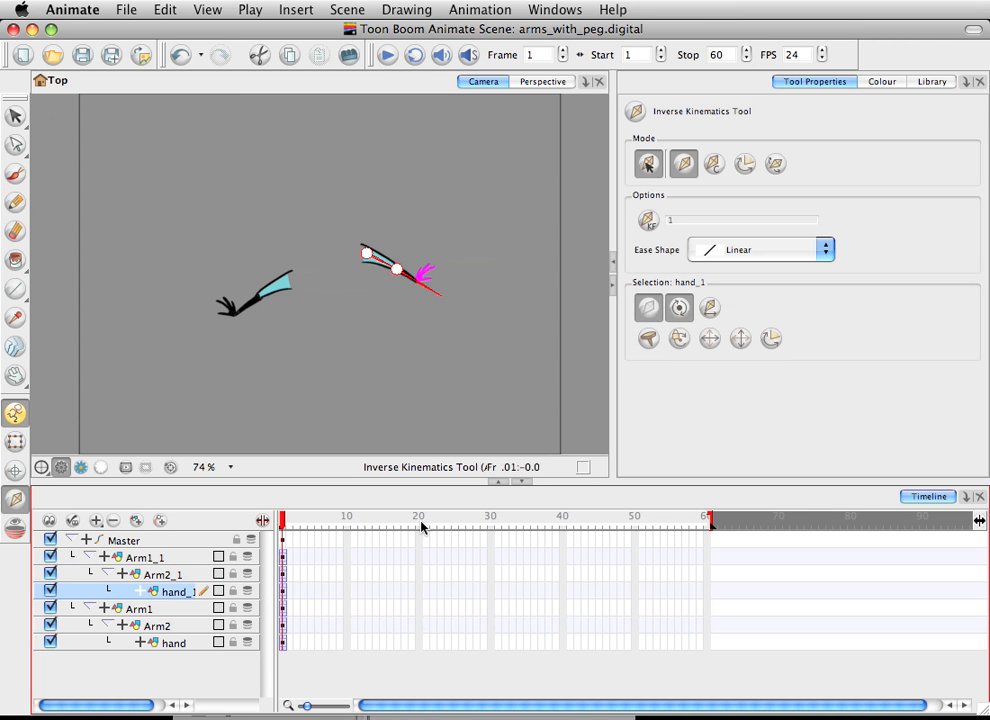
pyautogui.click(376, 270)
pyautogui.moveTo(392, 285); pyautogui.dragTo(369, 205)
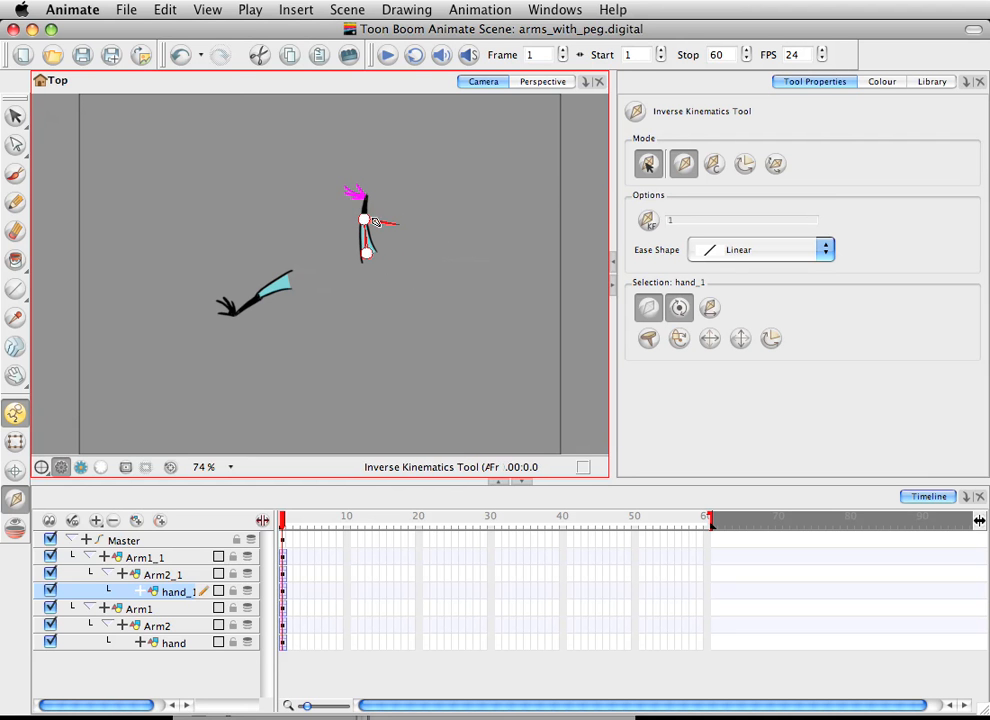
pyautogui.doubleClick(172, 592)
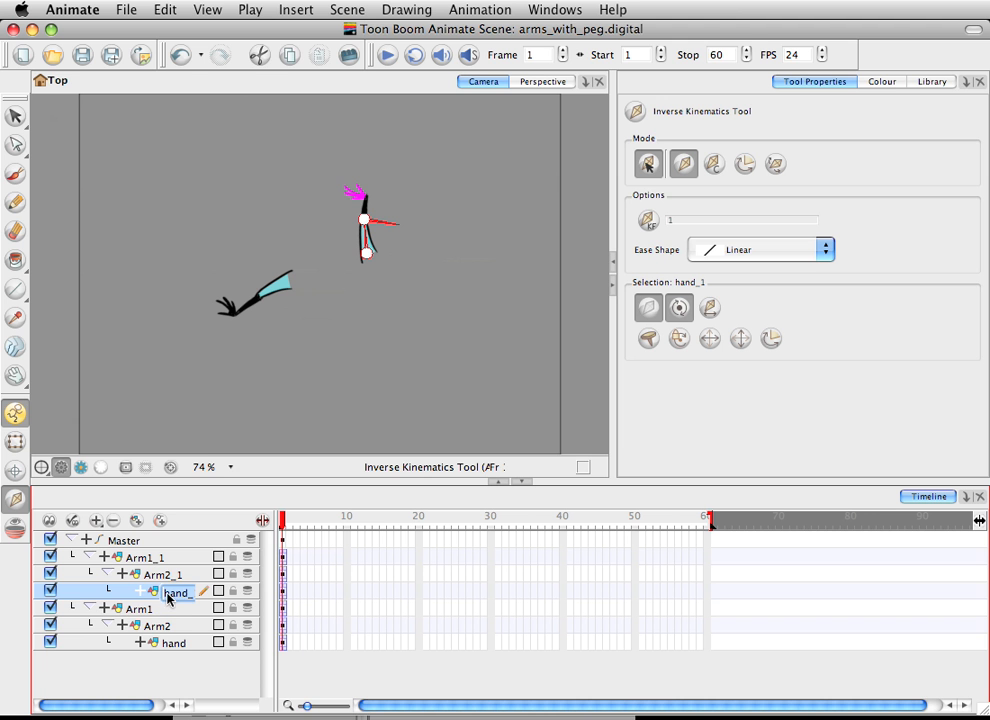
pyautogui.click(141, 592)
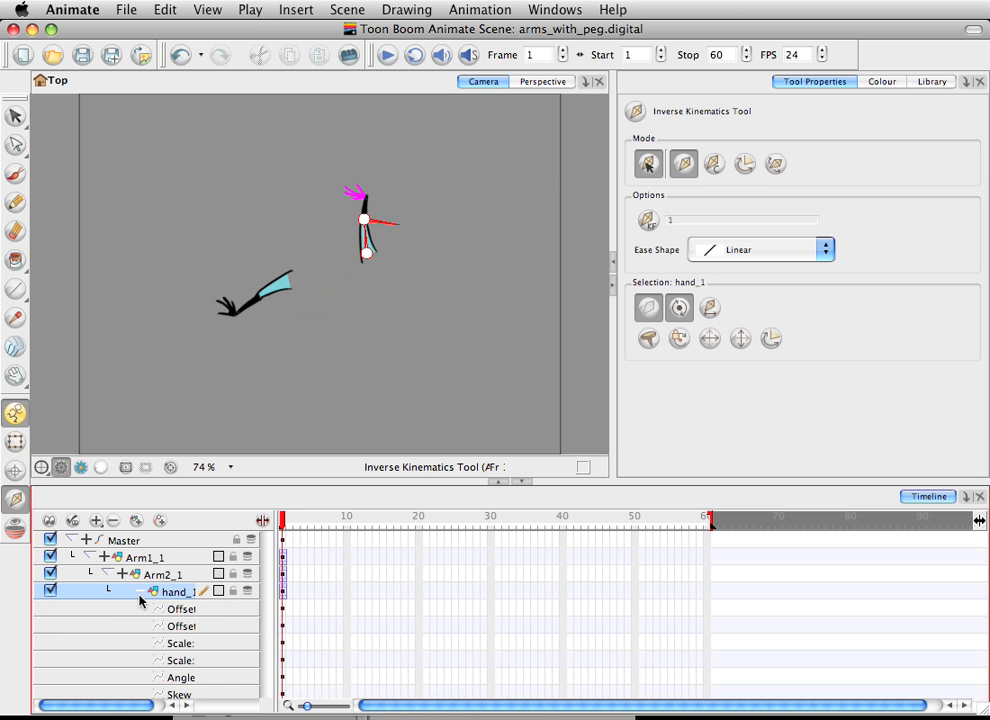
pyautogui.click(141, 593)
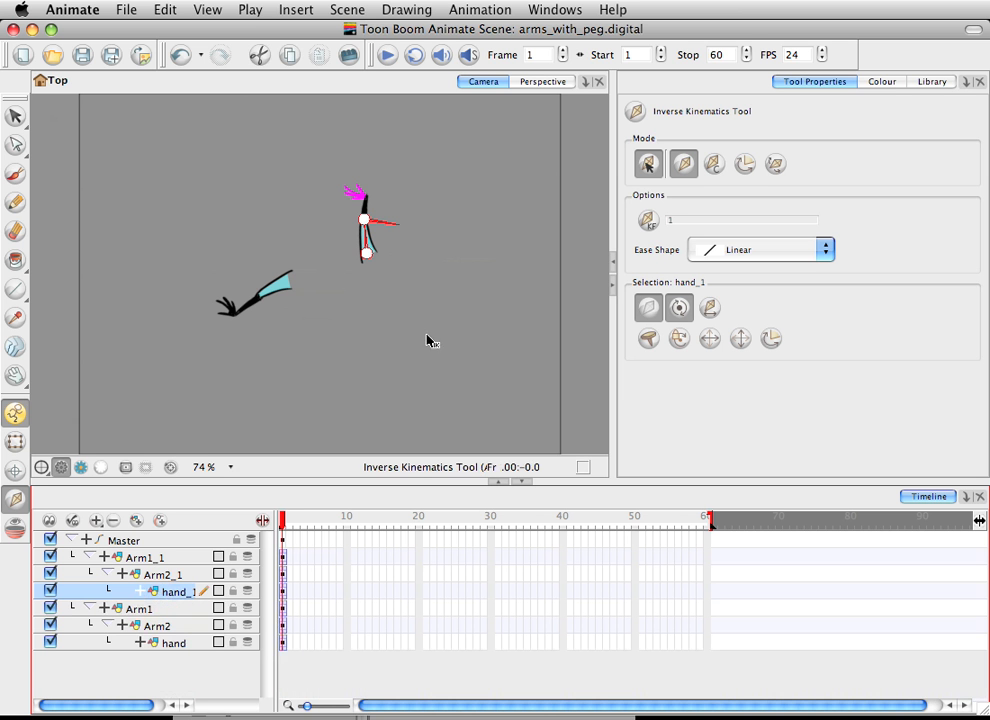
# - Edit the bone of Arm2_1 so that it runs along the forearm to the wrist
pyautogui.click(777, 170)
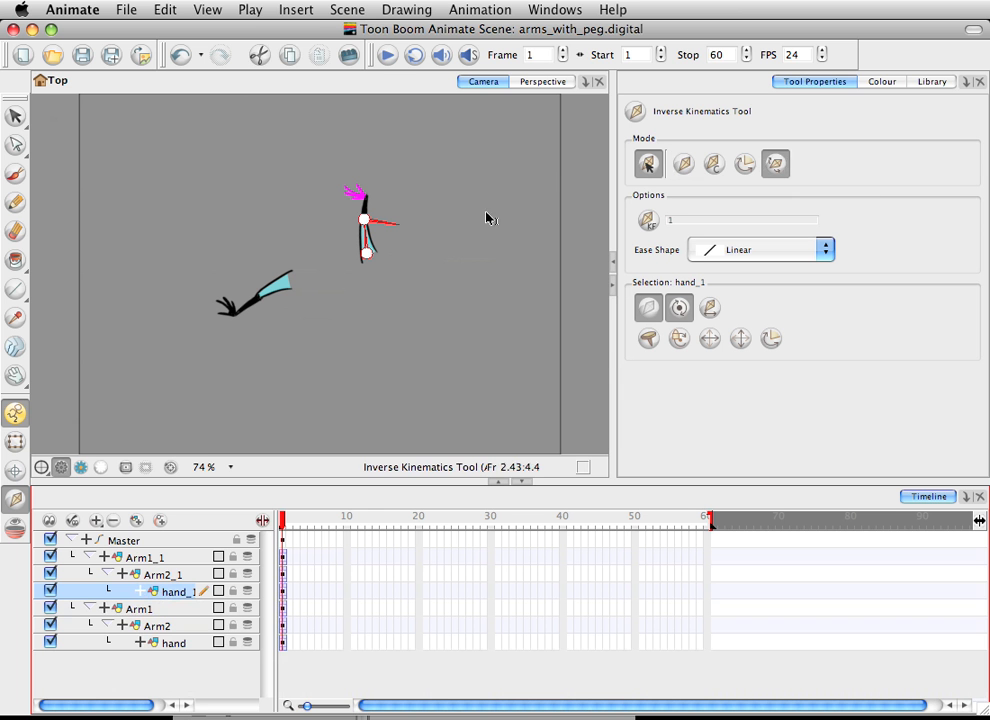
pyautogui.click(364, 199)
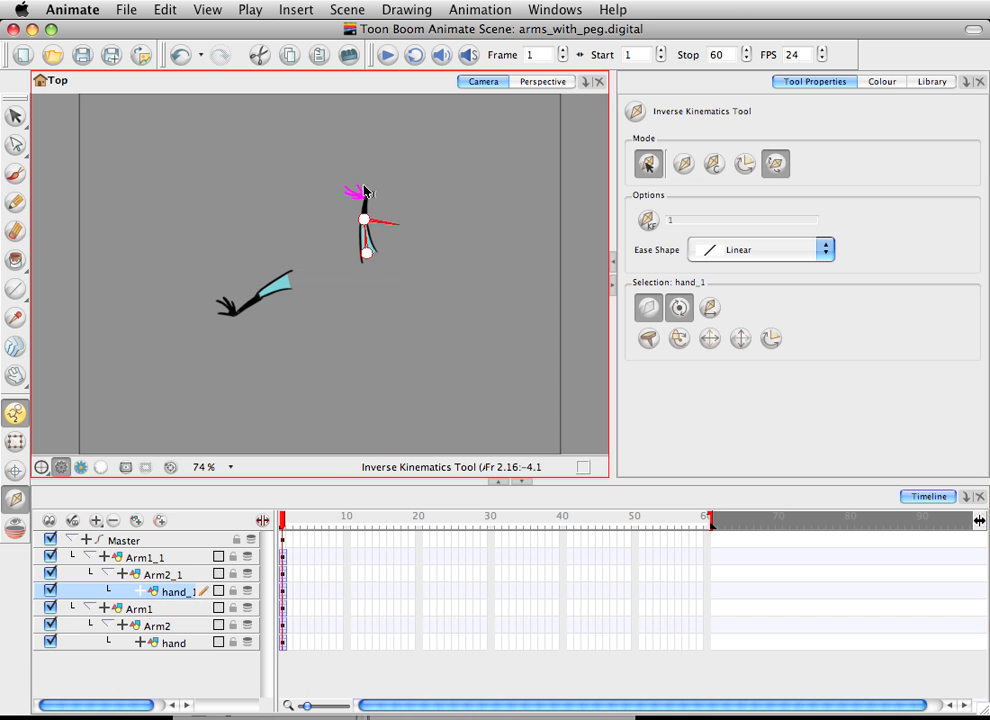
pyautogui.click(160, 574)
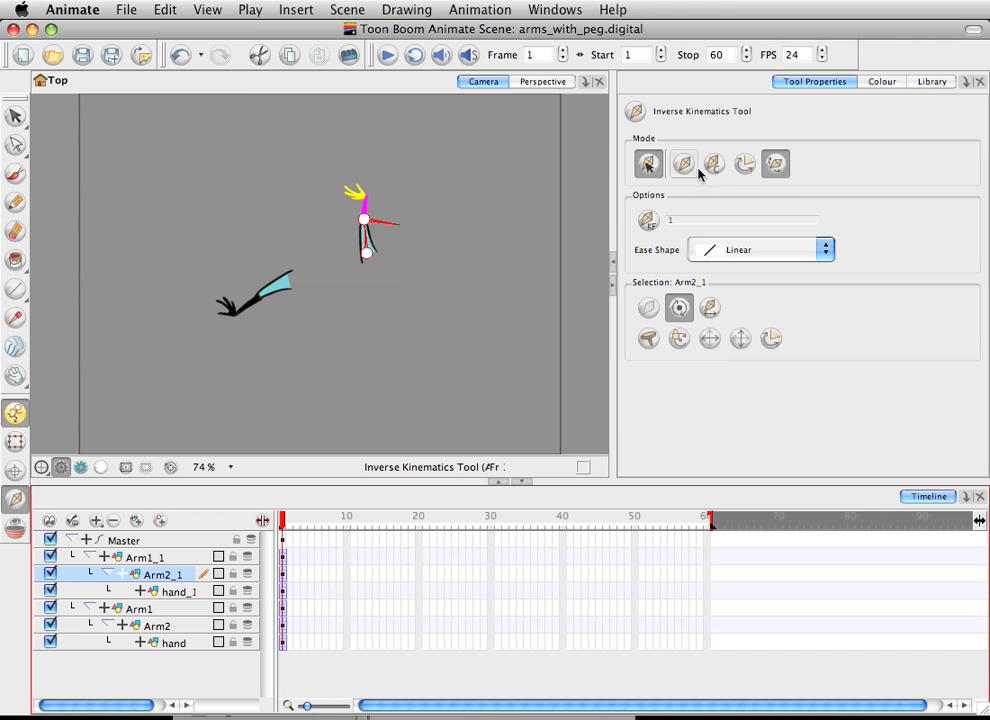
pyautogui.click(776, 164)
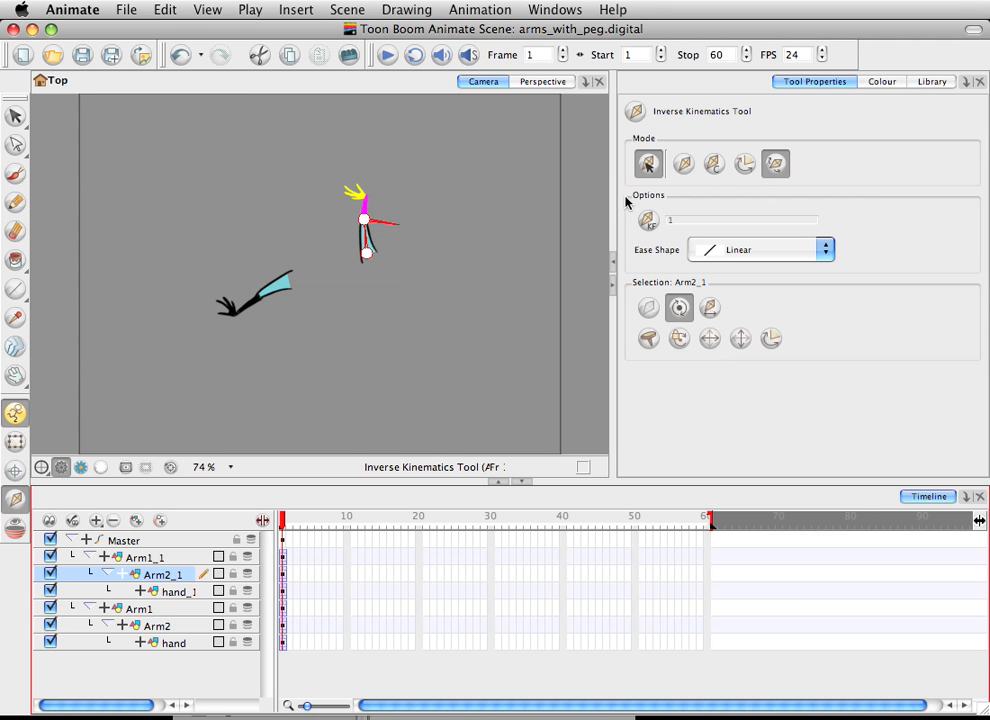
pyautogui.click(391, 217)
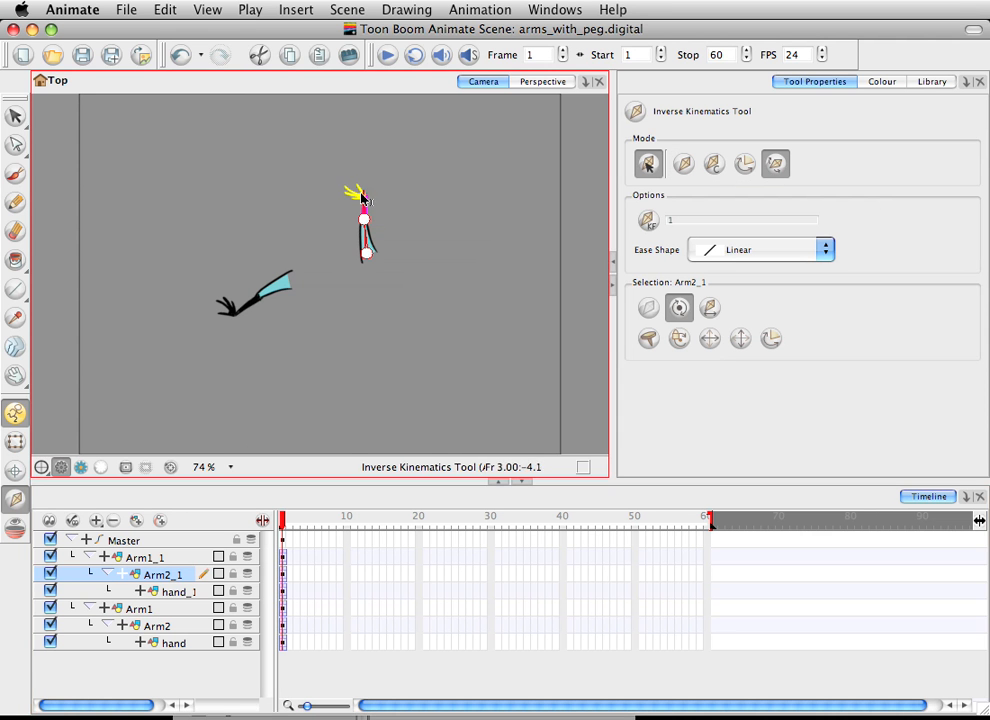
# - Swing the Arm1_1 chain outward and slightly downward with Inverse Kinematics, with hand_1 selected
pyautogui.click(177, 591)
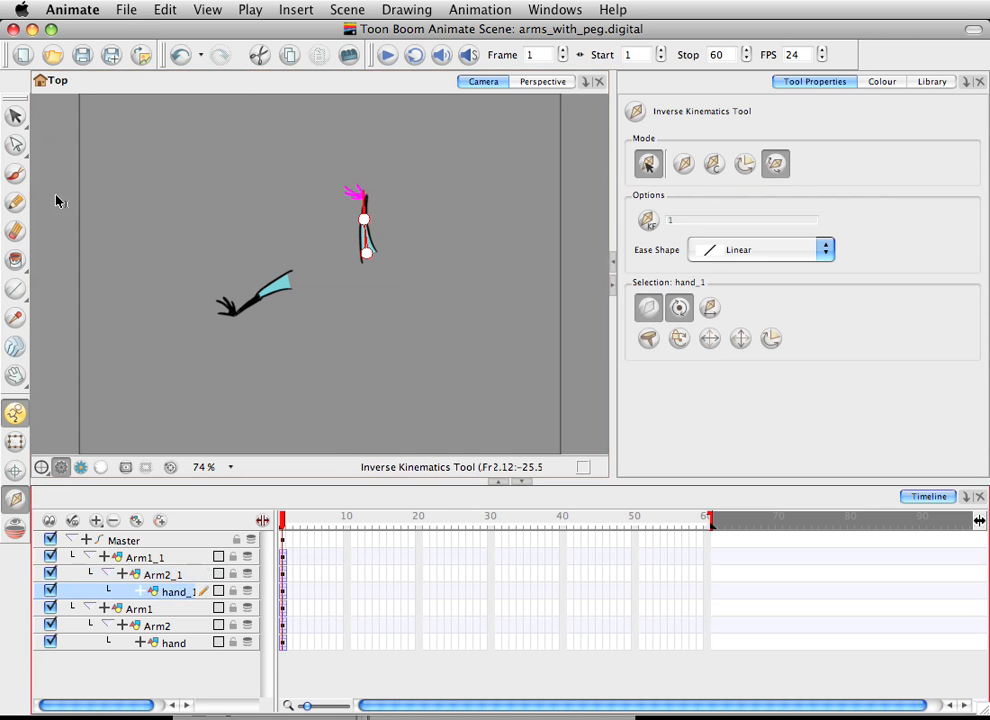
pyautogui.click(684, 164)
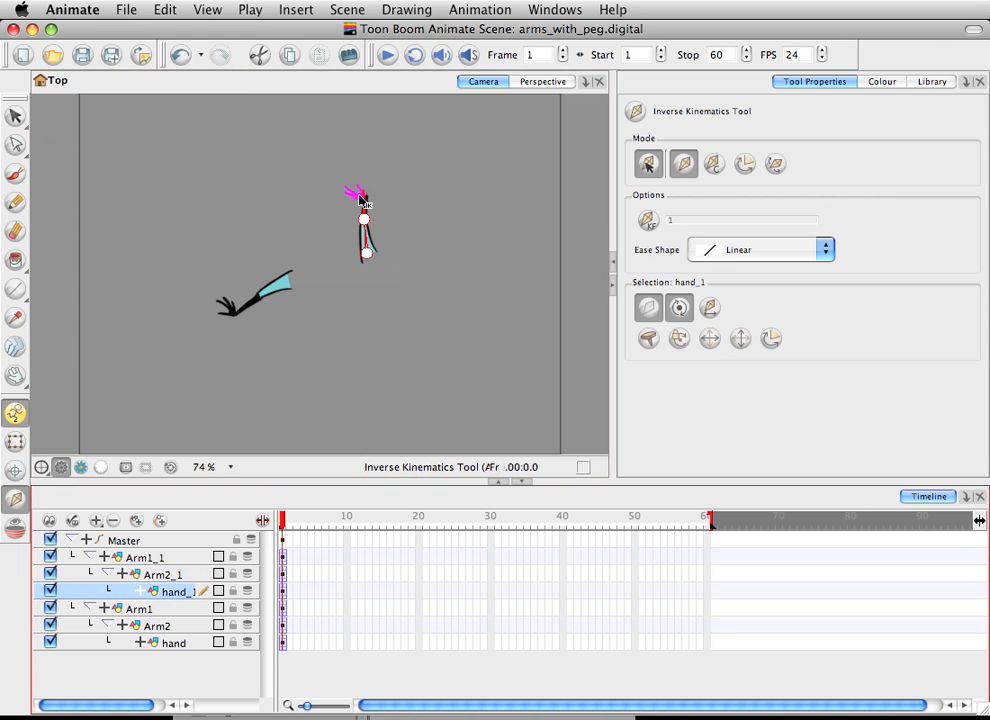
pyautogui.moveTo(358, 196); pyautogui.dragTo(433, 266)
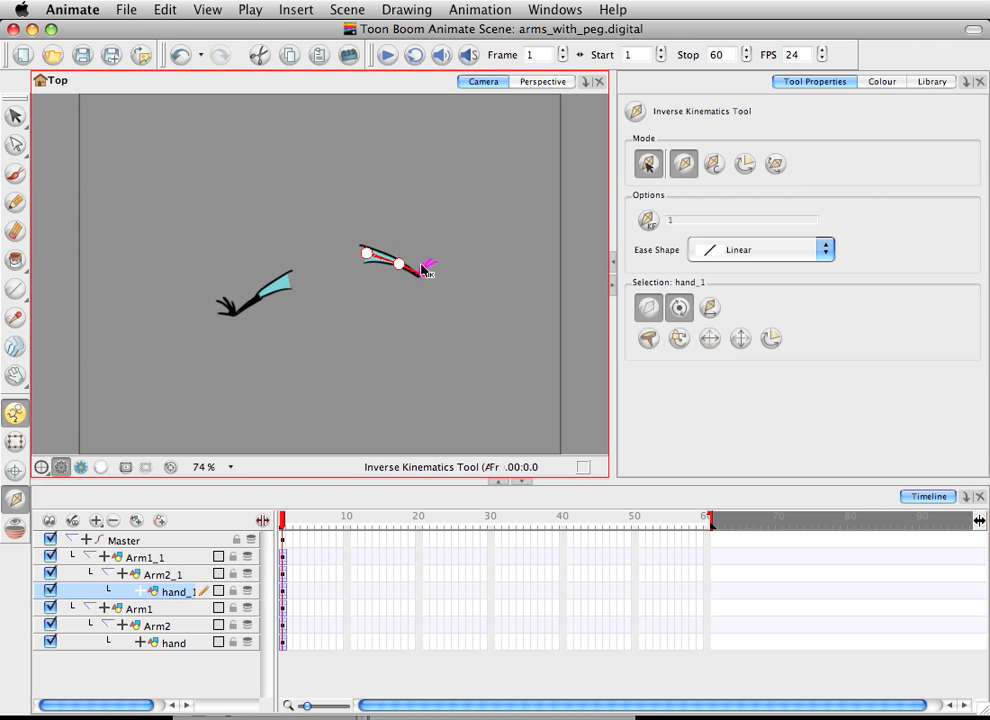
# - Include hand_1 in the Inverse Kinematics chain again and edit its bone to extend diagonally down past the hand
pyautogui.click(648, 311)
pyautogui.click(765, 166)
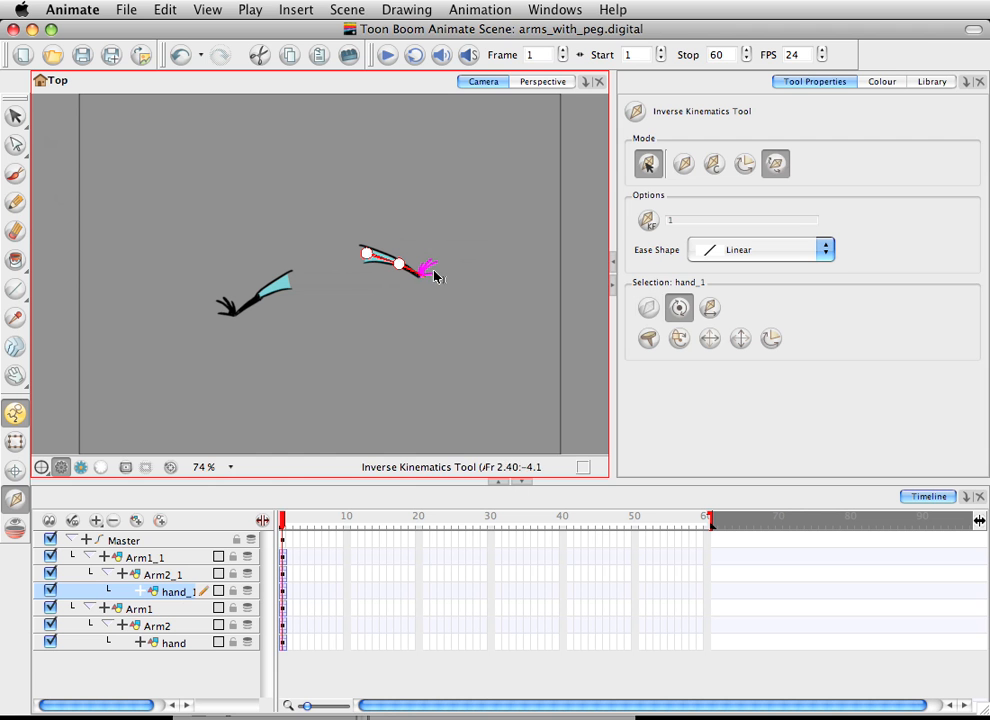
pyautogui.moveTo(434, 271); pyautogui.dragTo(445, 298)
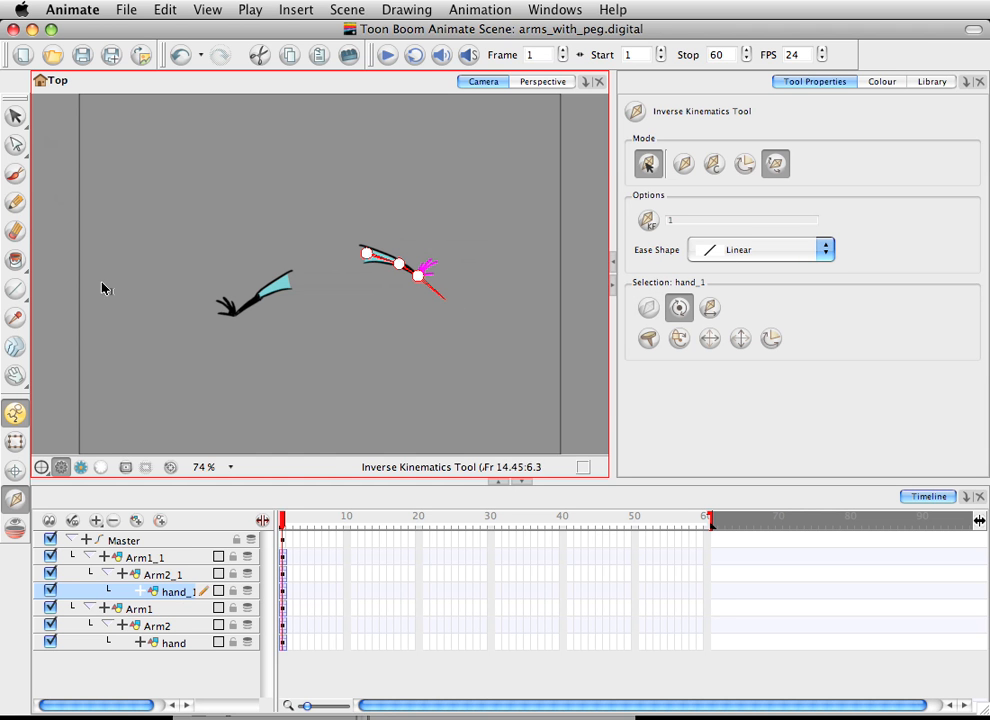
# - Raise the Arm1_1 chain with Inverse Kinematics and rotate hand_1 clockwise at the wrist with the Transform tool
pyautogui.click(686, 168)
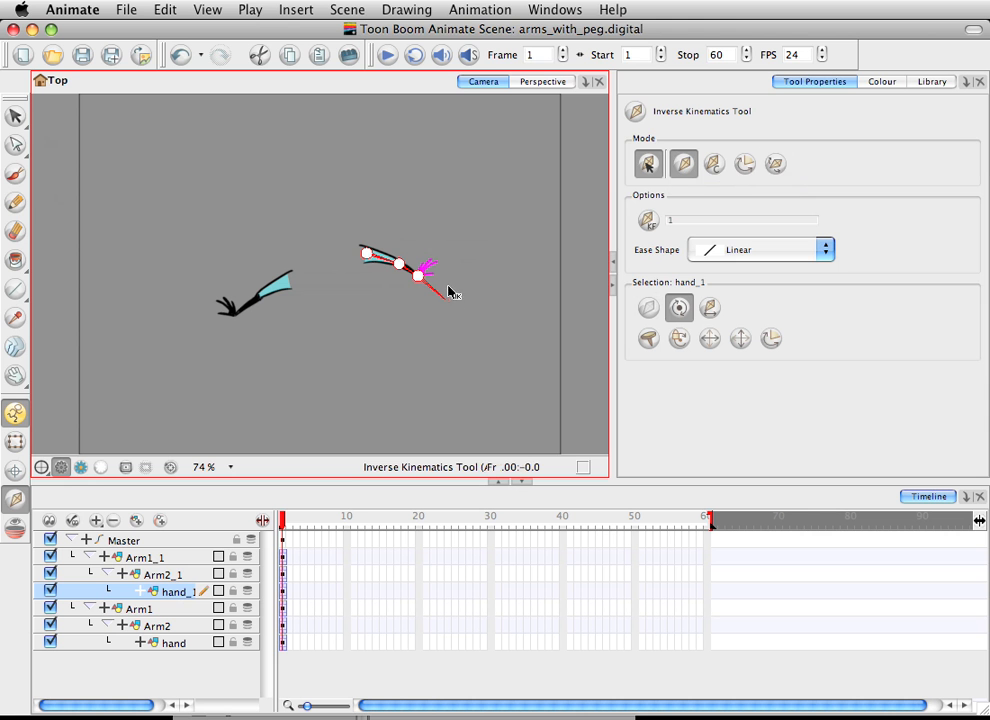
pyautogui.moveTo(437, 294); pyautogui.dragTo(432, 237)
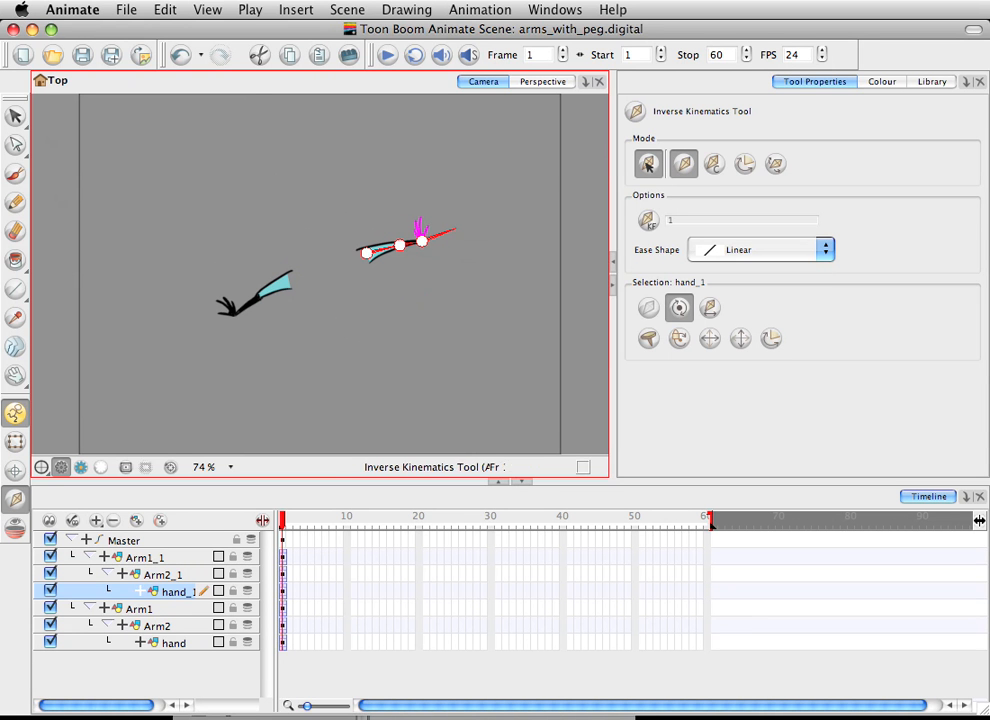
pyautogui.click(15, 441)
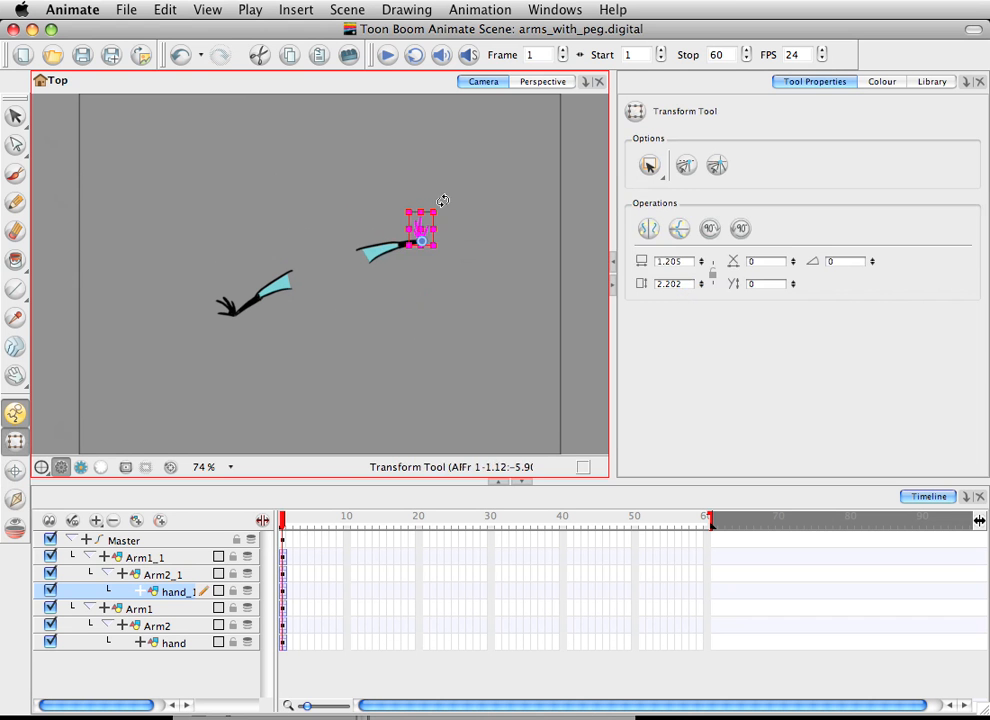
pyautogui.moveTo(443, 201); pyautogui.dragTo(468, 283)
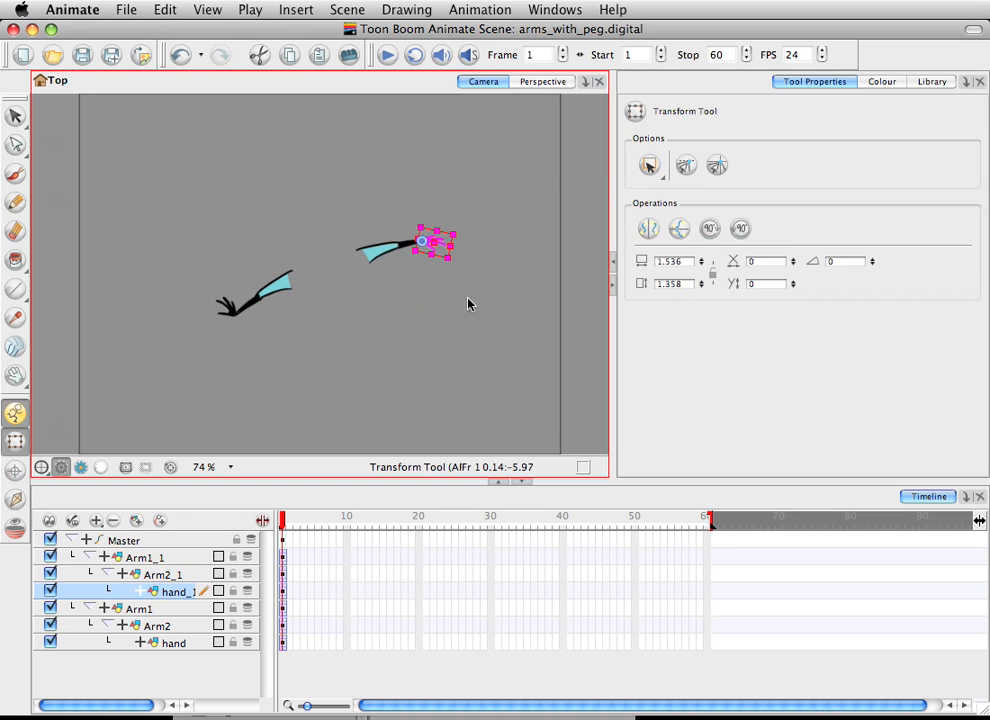
# - Disable rotation for hand_1 in Inverse Kinematics and swing its arm down and back up to a nearly horizontal pose
pyautogui.click(15, 498)
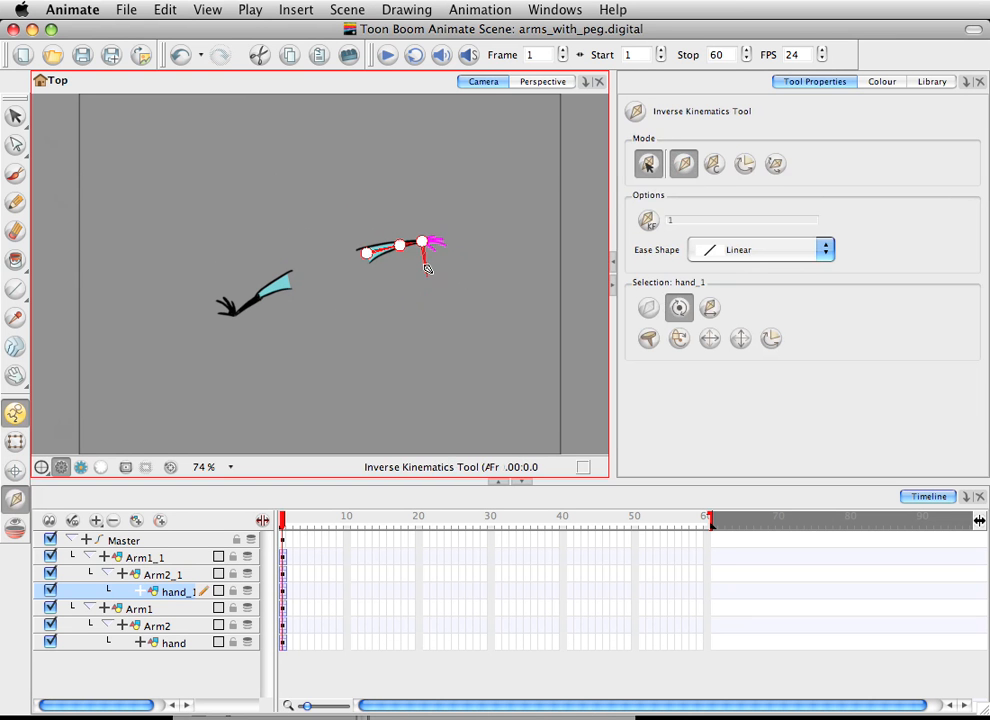
pyautogui.moveTo(427, 268); pyautogui.dragTo(404, 316)
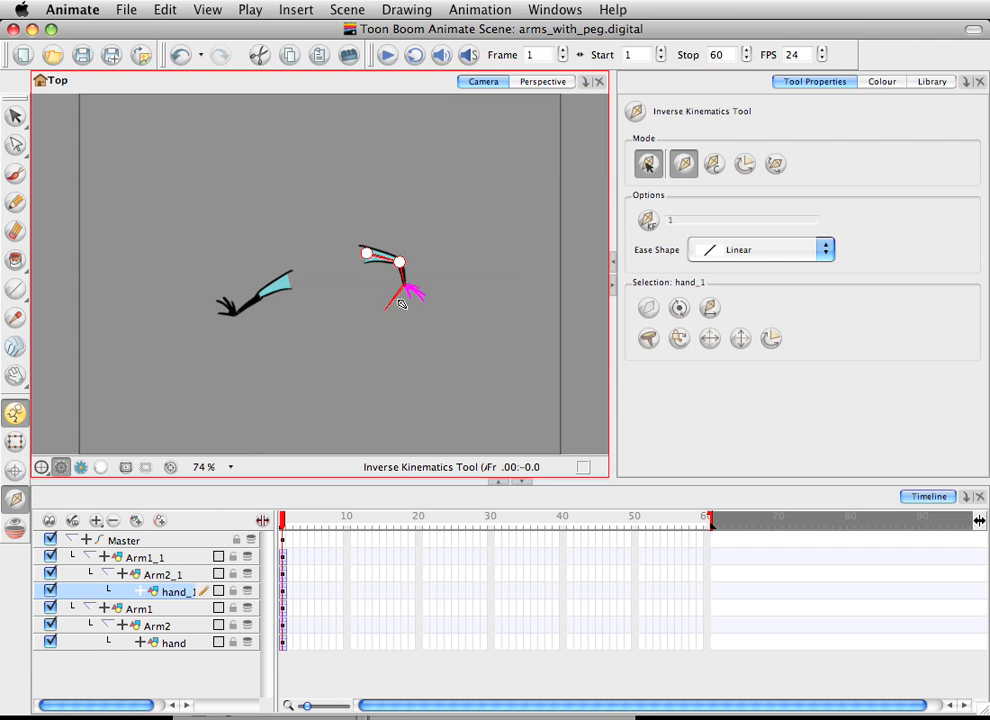
pyautogui.moveTo(401, 304); pyautogui.dragTo(436, 267)
pyautogui.click(683, 311)
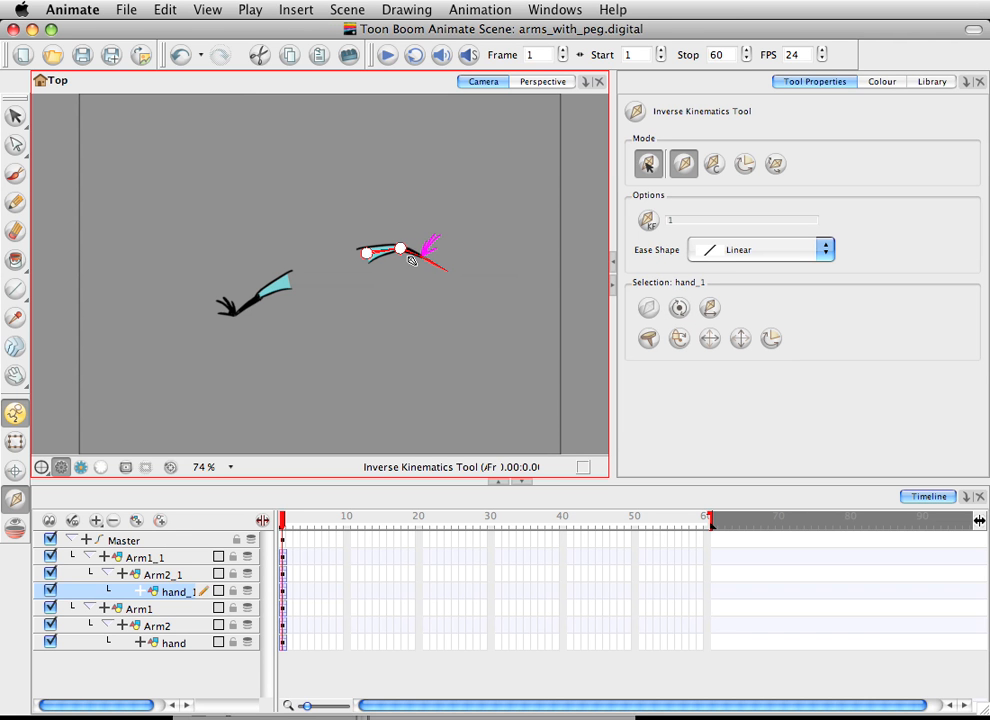
# - Disable rotation for Arm2_1 in Inverse Kinematics, swing its arm slightly downward, and select hand_1
pyautogui.click(167, 577)
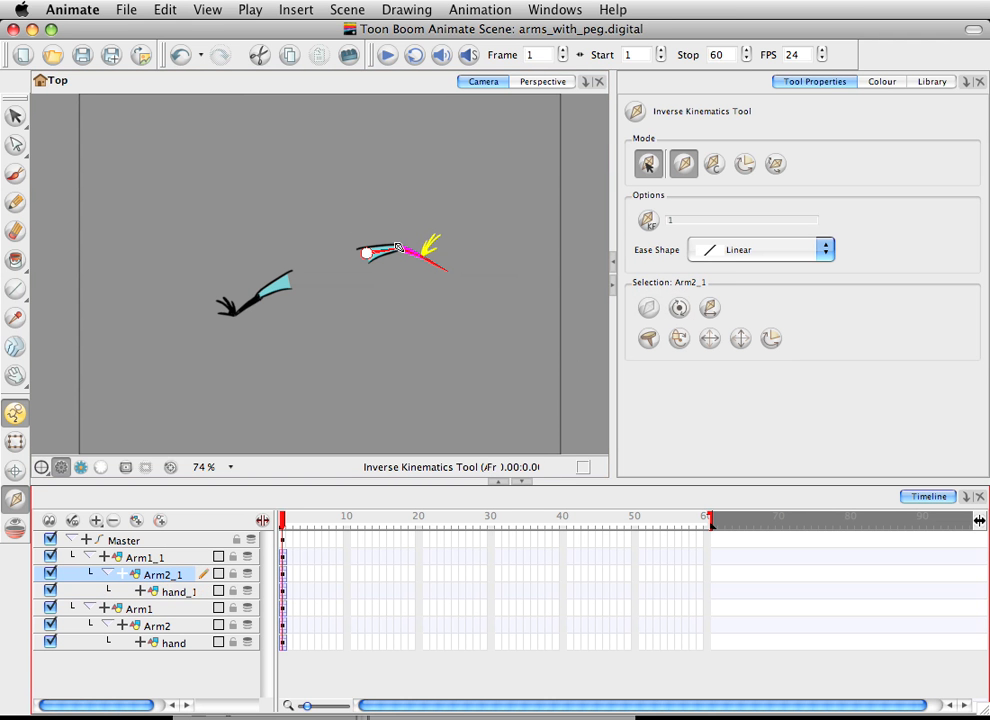
pyautogui.moveTo(437, 266); pyautogui.dragTo(418, 281)
pyautogui.click(184, 590)
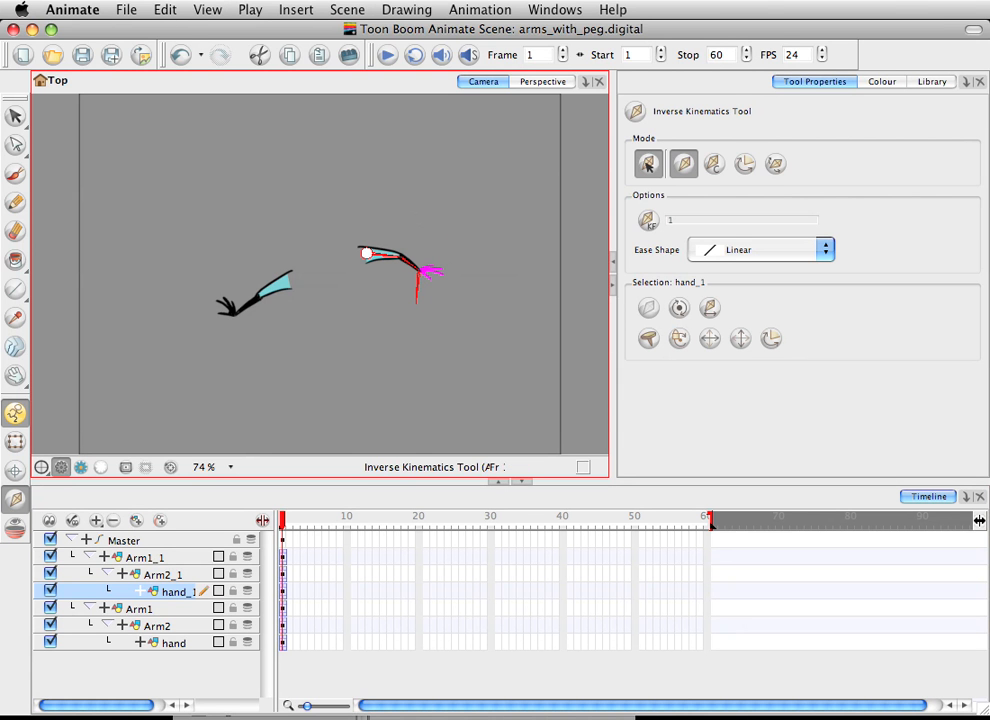
# - Switch to Finder and open the cowboy.digital scene in Animate, saving the changes to the arms_with_peg scene
pyautogui.press('super+Tab')
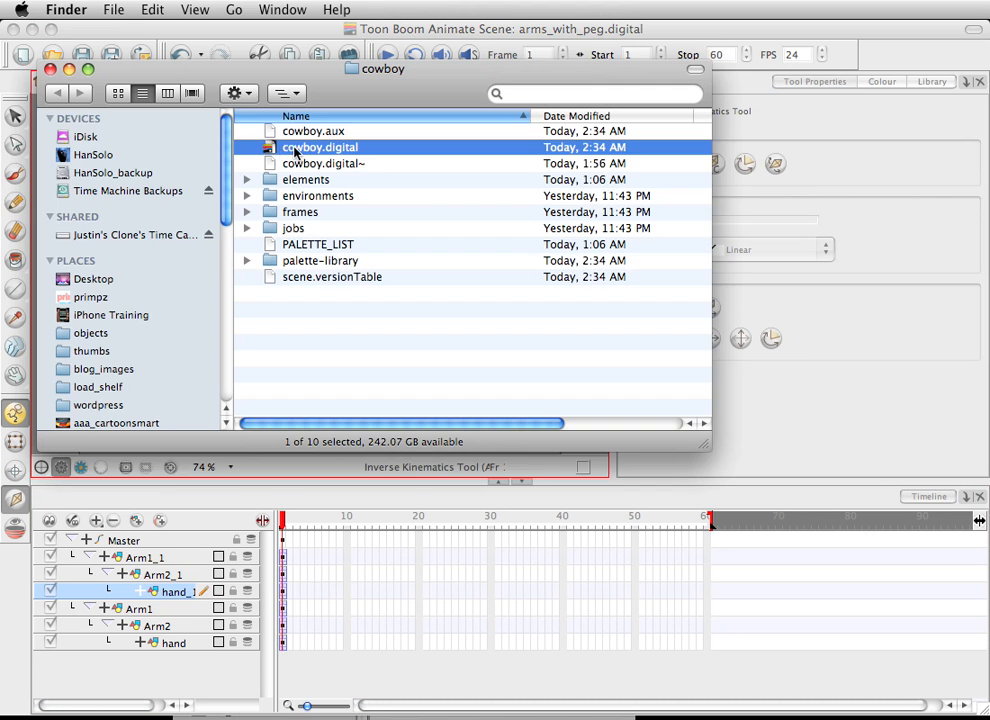
pyautogui.doubleClick(294, 150)
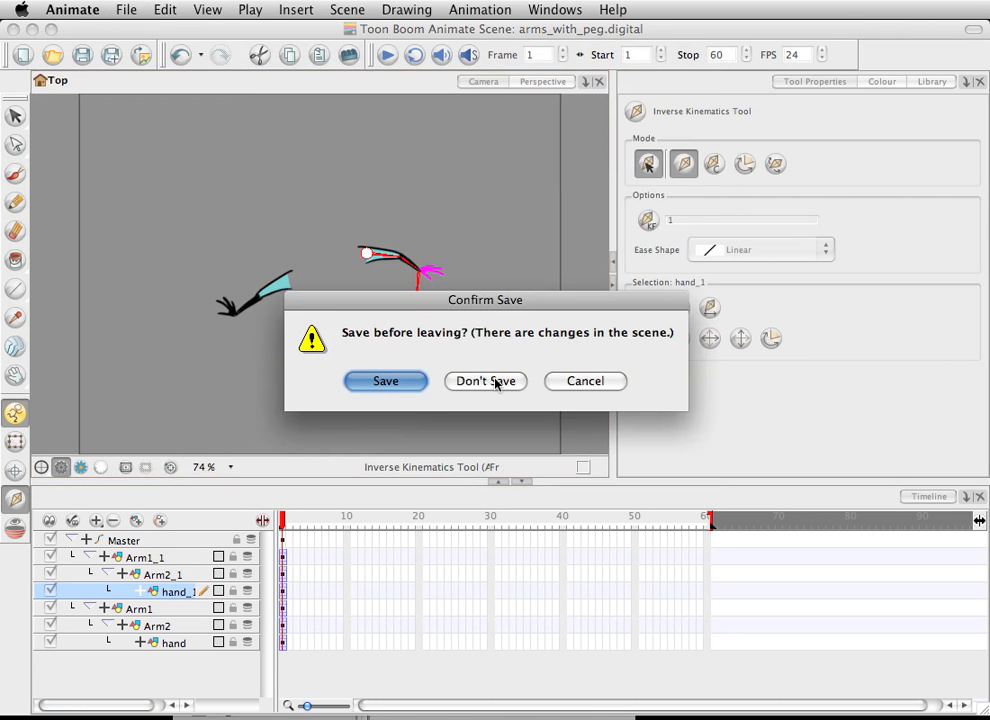
pyautogui.click(384, 381)
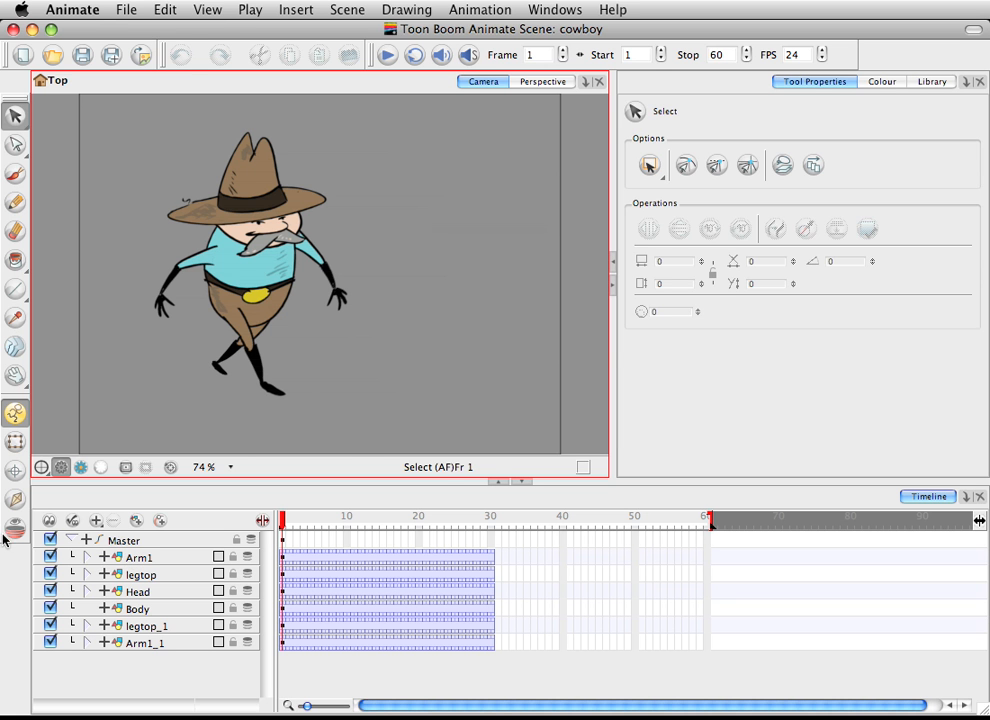
# - Check the Inverse Kinematics exclusion setting of each top-level cowboy part, from Arm1 to Arm1_1 and back up to the Master peg
pyautogui.click(15, 498)
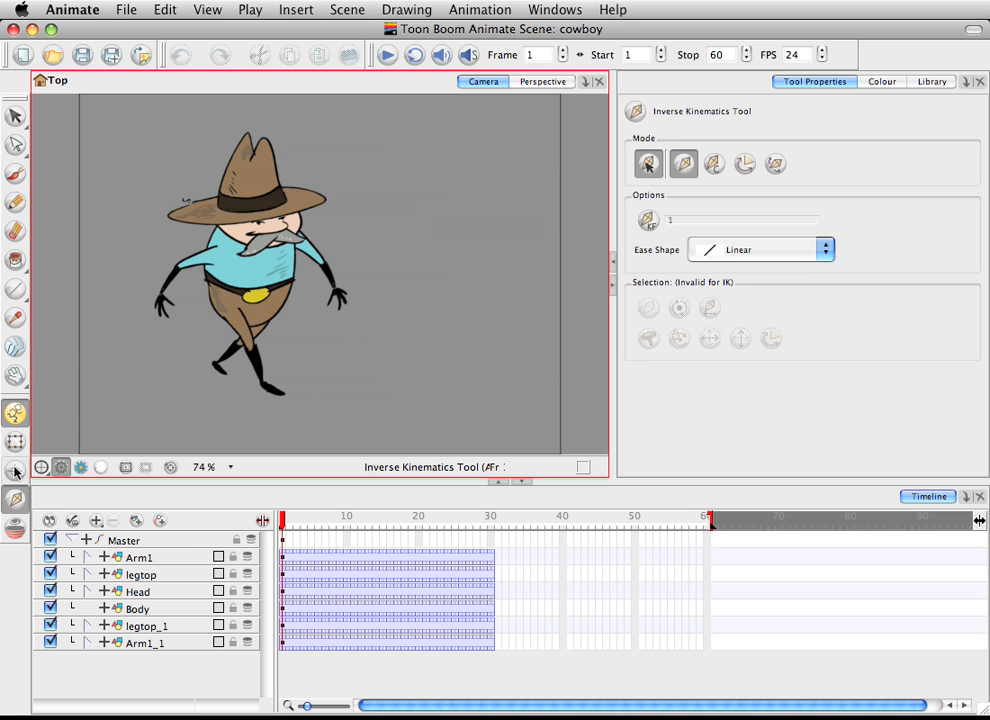
pyautogui.click(141, 558)
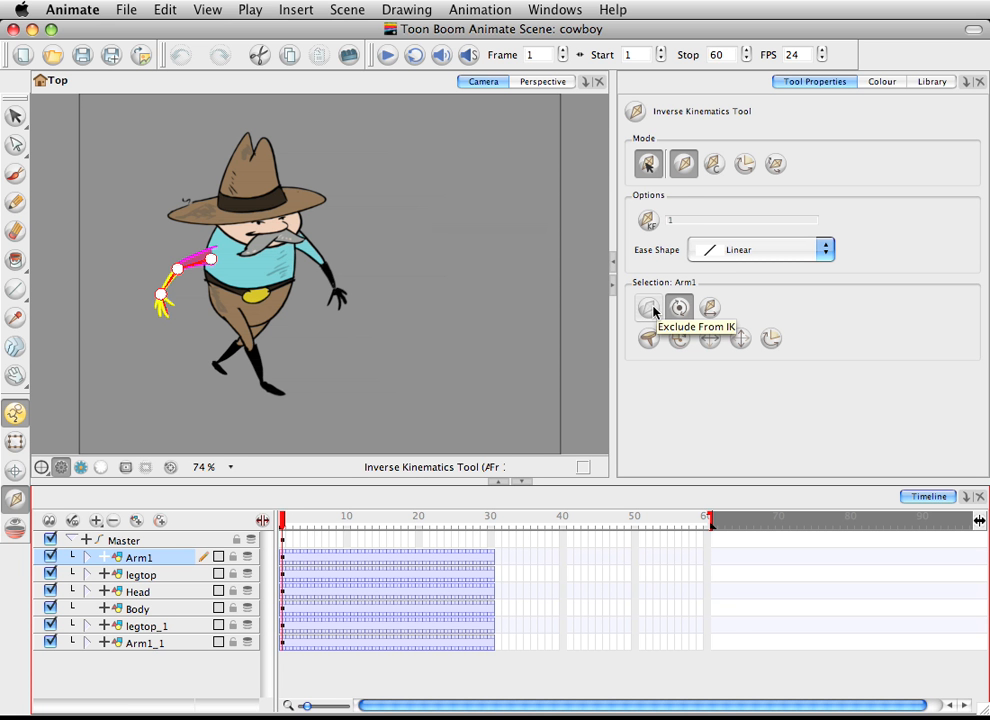
pyautogui.click(149, 594)
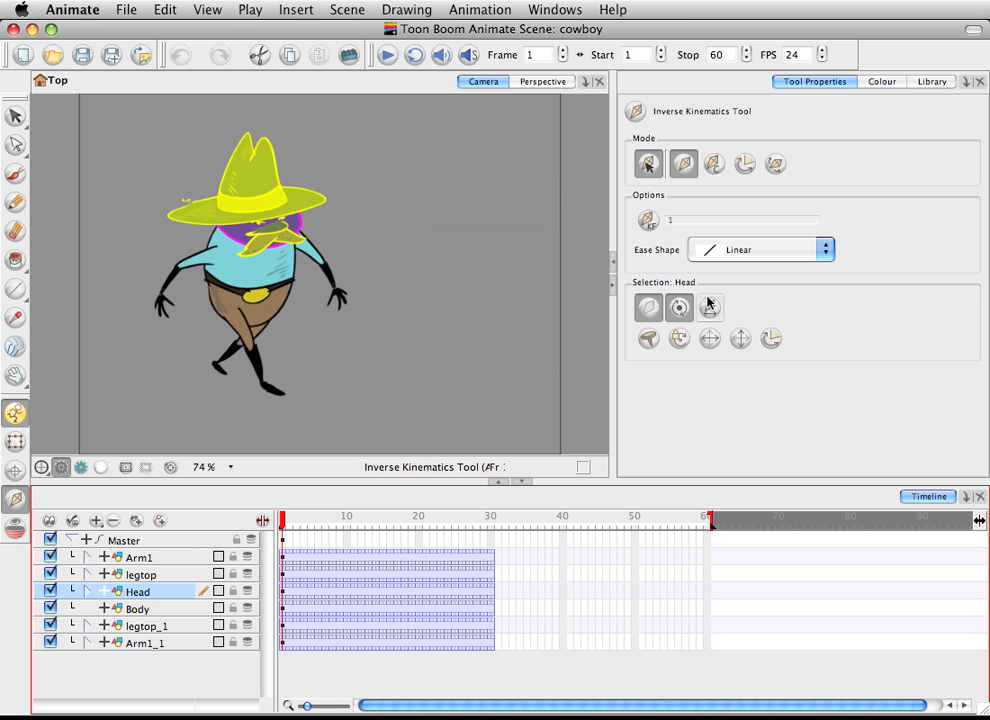
pyautogui.click(147, 609)
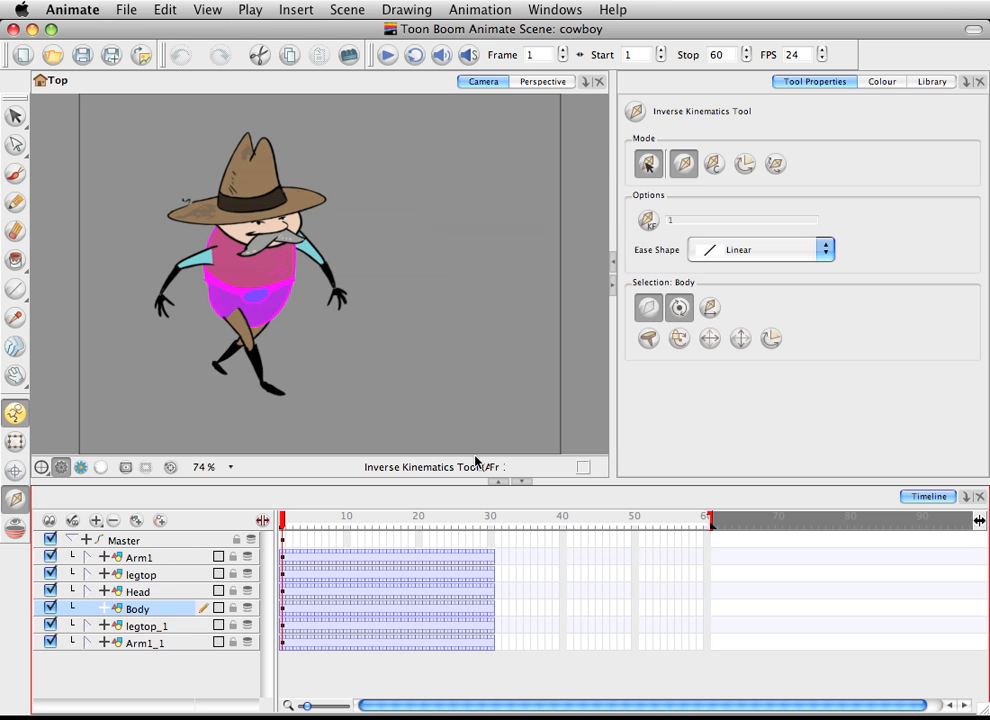
pyautogui.click(150, 627)
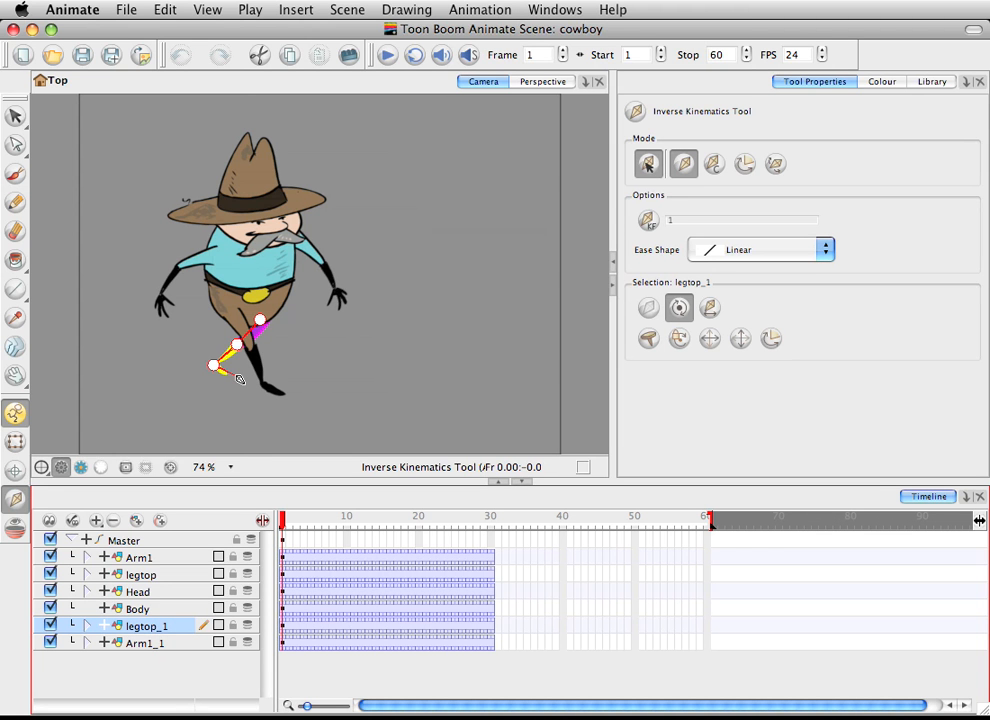
pyautogui.click(150, 643)
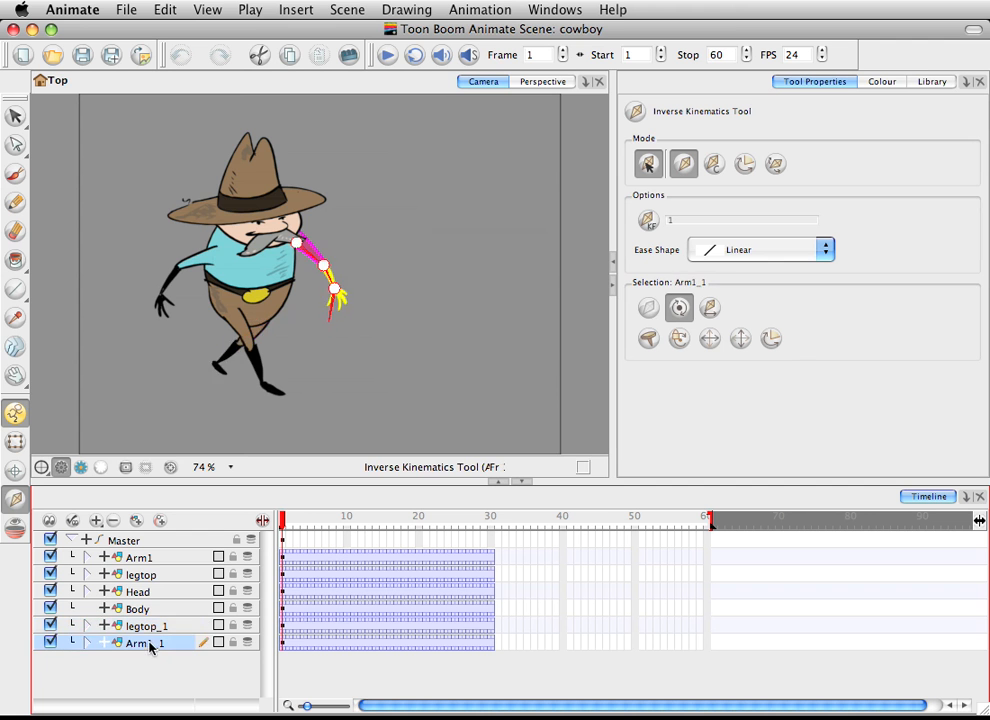
pyautogui.click(139, 625)
pyautogui.click(144, 609)
pyautogui.click(143, 590)
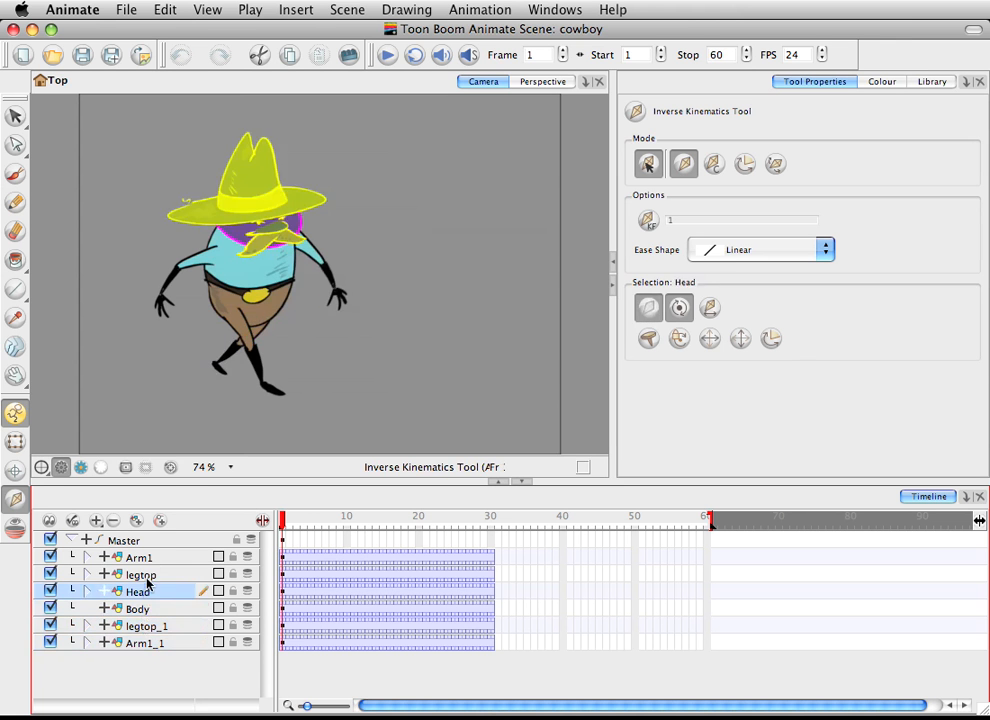
pyautogui.click(146, 572)
pyautogui.click(146, 556)
pyautogui.click(147, 543)
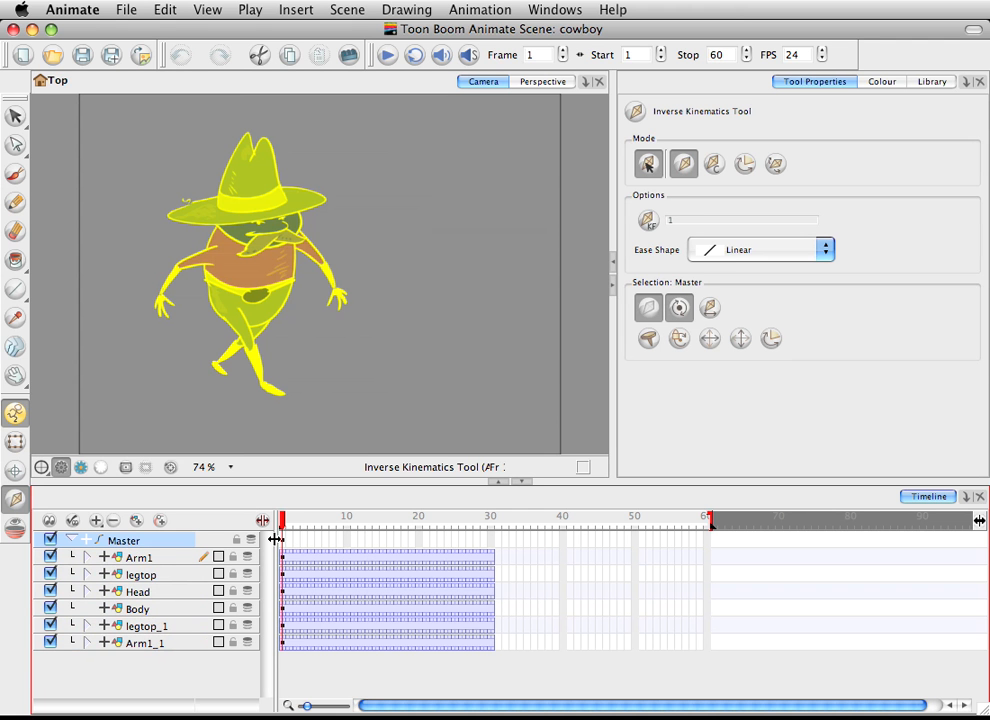
# - Go to frame 2 and check the Inverse Kinematics settings of Arm1, legtop, Head and the Master peg
pyautogui.click(288, 542)
pyautogui.click(145, 561)
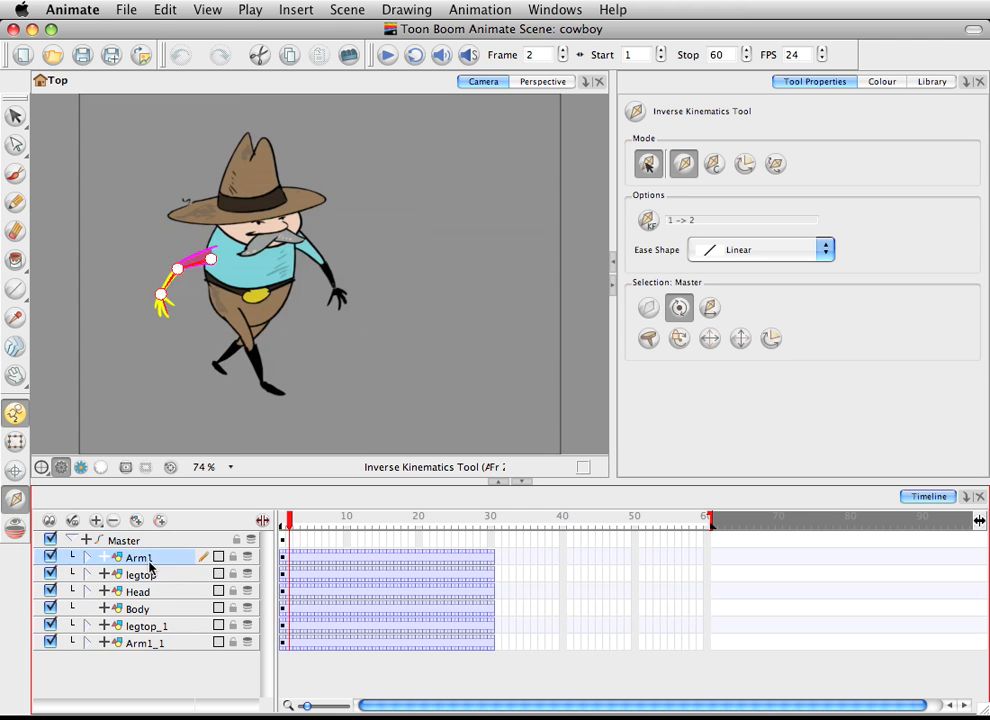
pyautogui.click(139, 577)
pyautogui.click(140, 592)
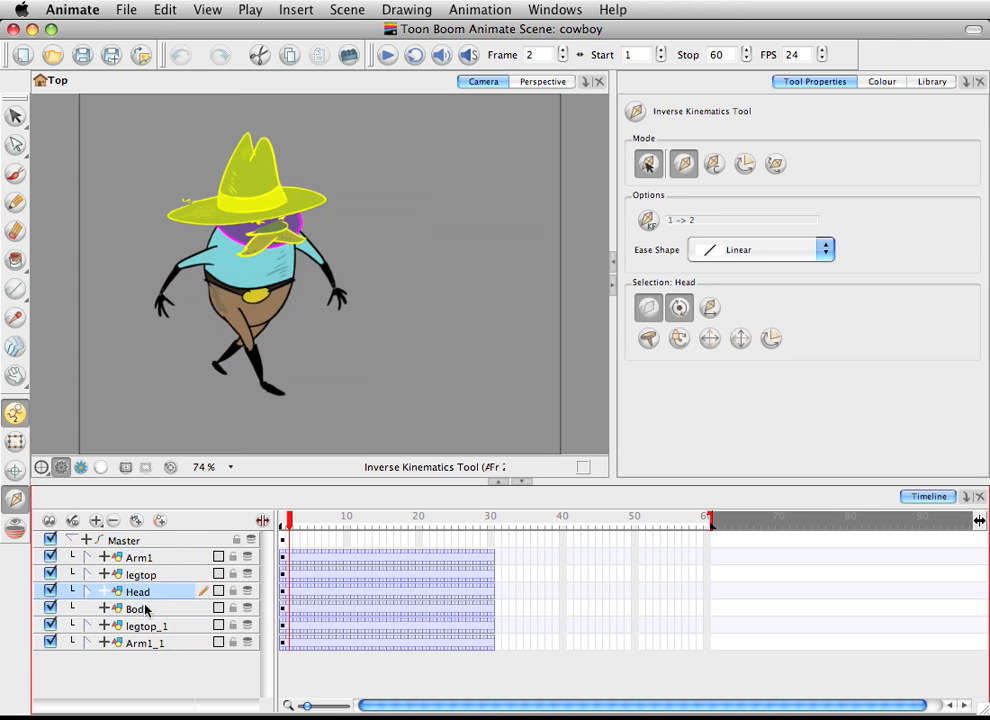
pyautogui.click(139, 539)
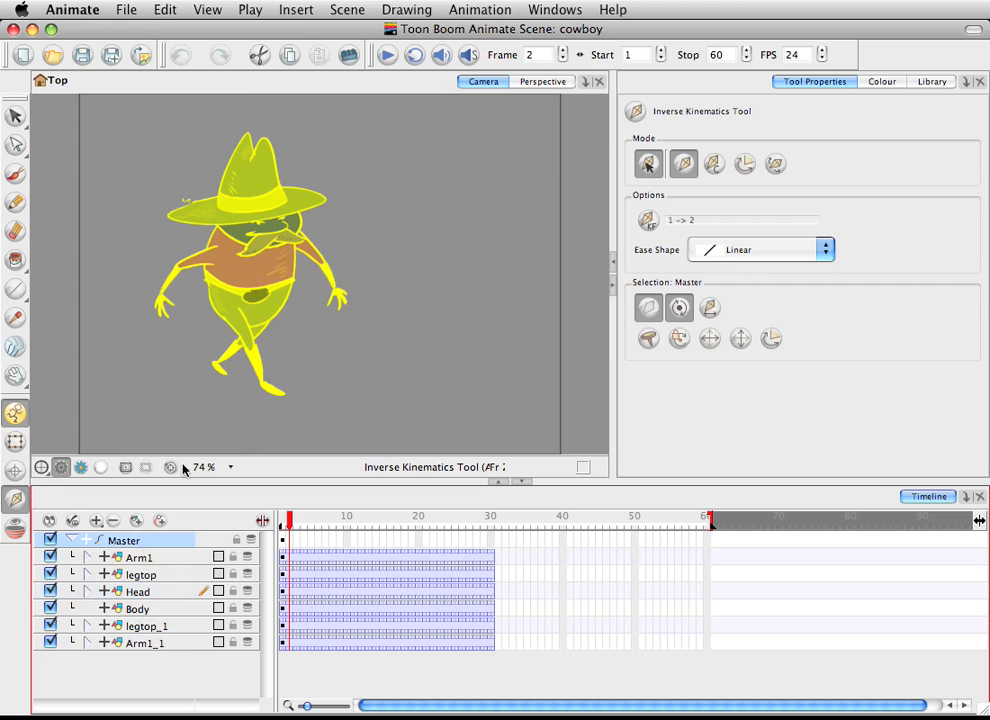
# - With the whole rig selected, try to rotate the face bone anchored on the chest at frame 2, and undo it
pyautogui.click(285, 400)
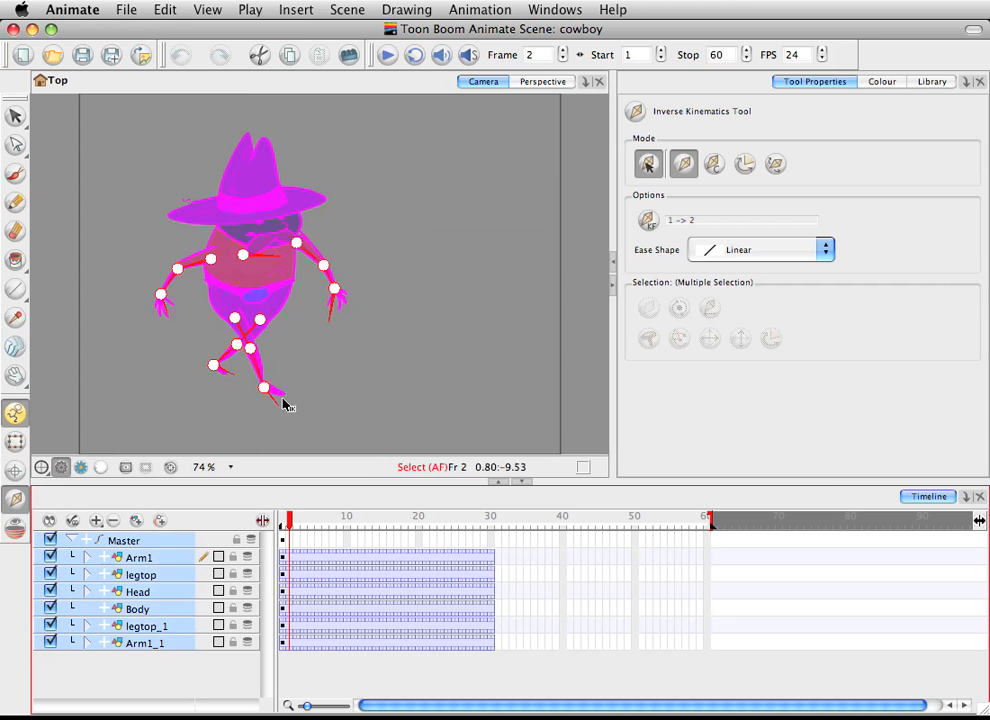
pyautogui.click(248, 256)
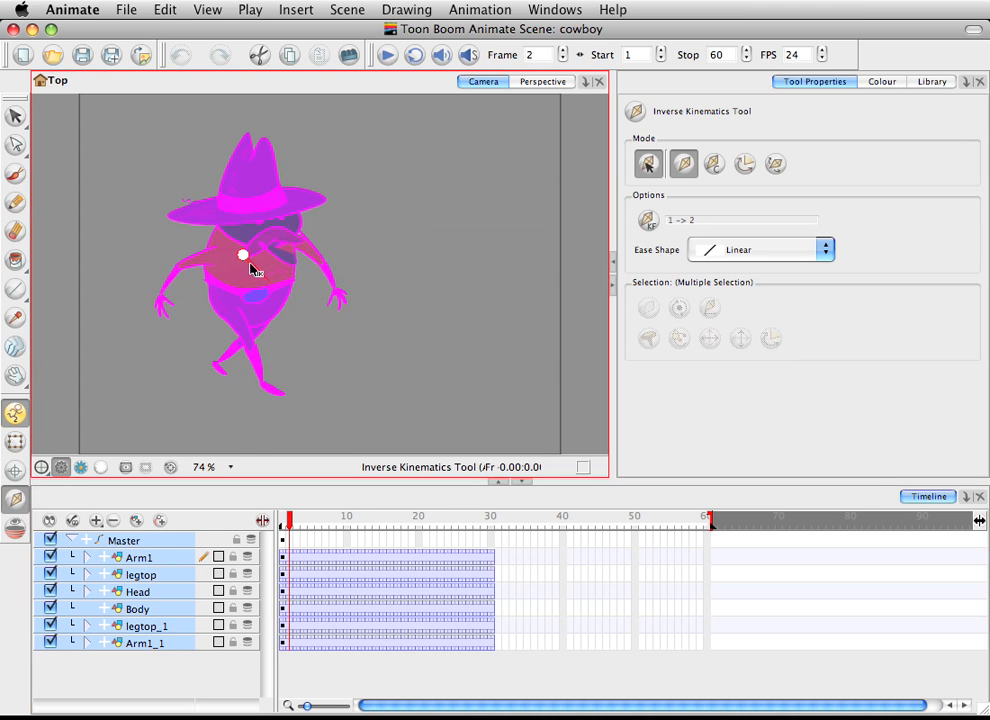
pyautogui.click(165, 264)
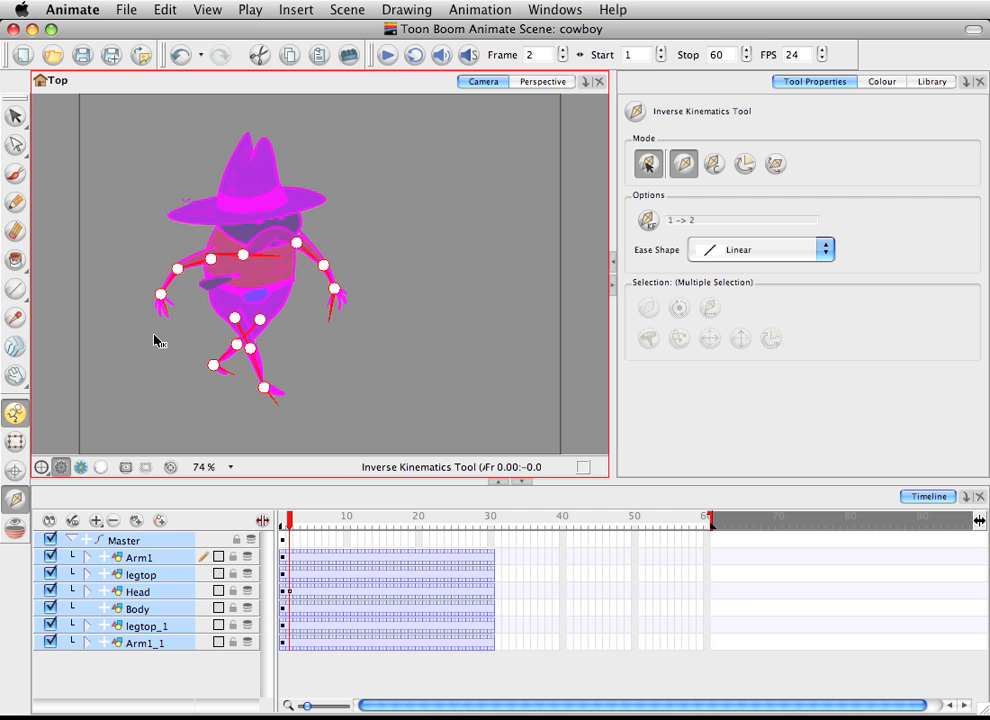
pyautogui.hotkey('ctrl', 'z')
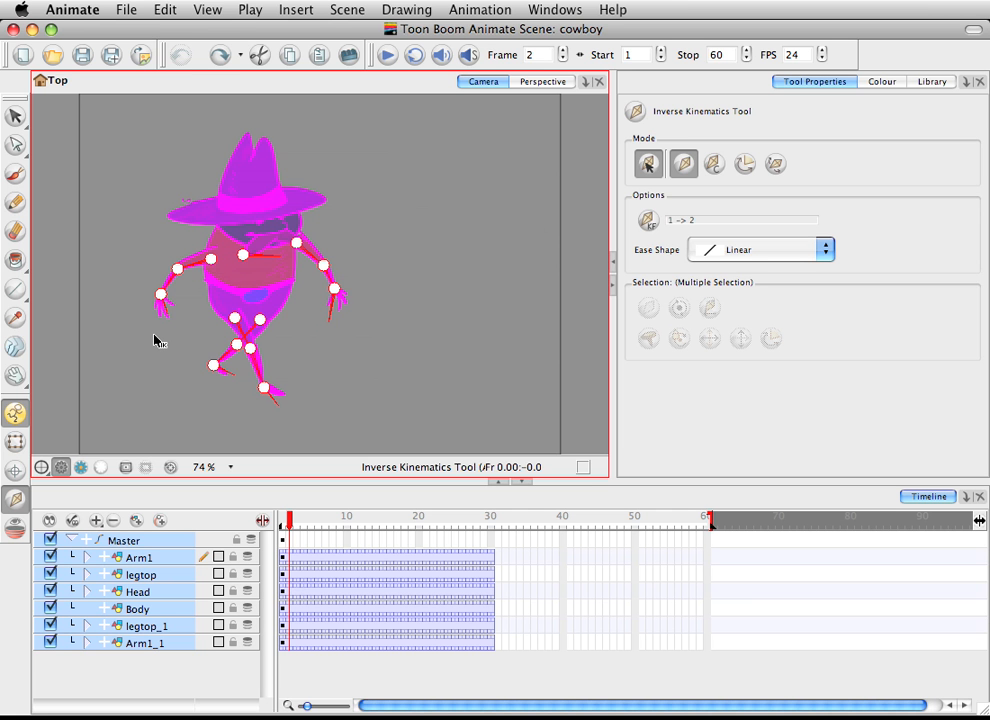
# - Locate the nose among the Head's child layers and exclude it from Inverse Kinematics with Animate mode on
pyautogui.click(15, 115)
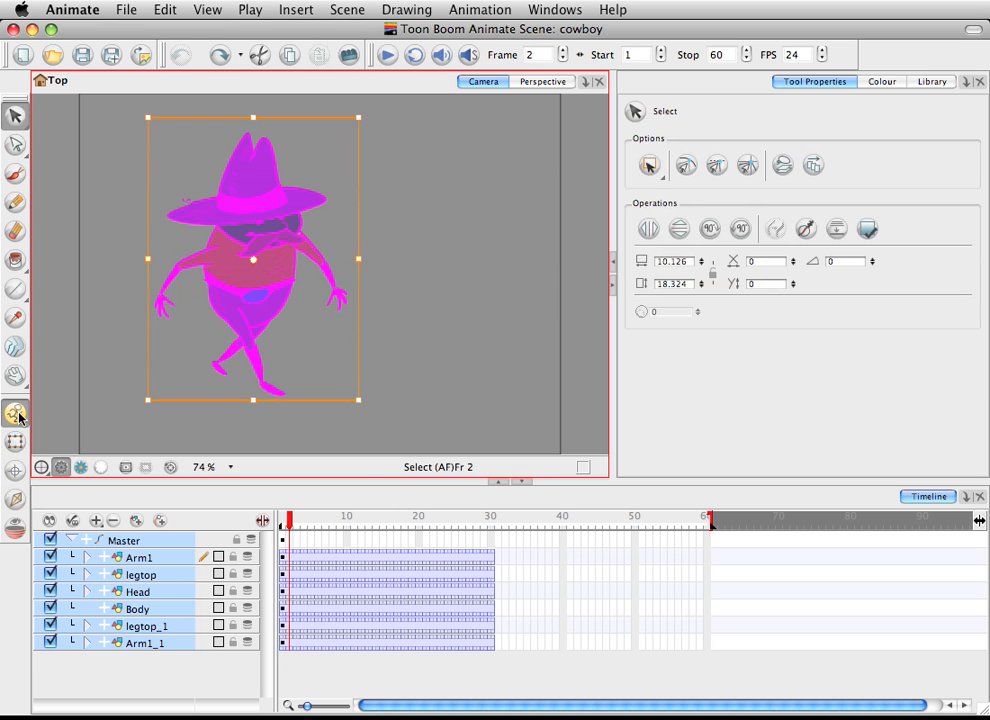
pyautogui.click(464, 309)
pyautogui.click(260, 232)
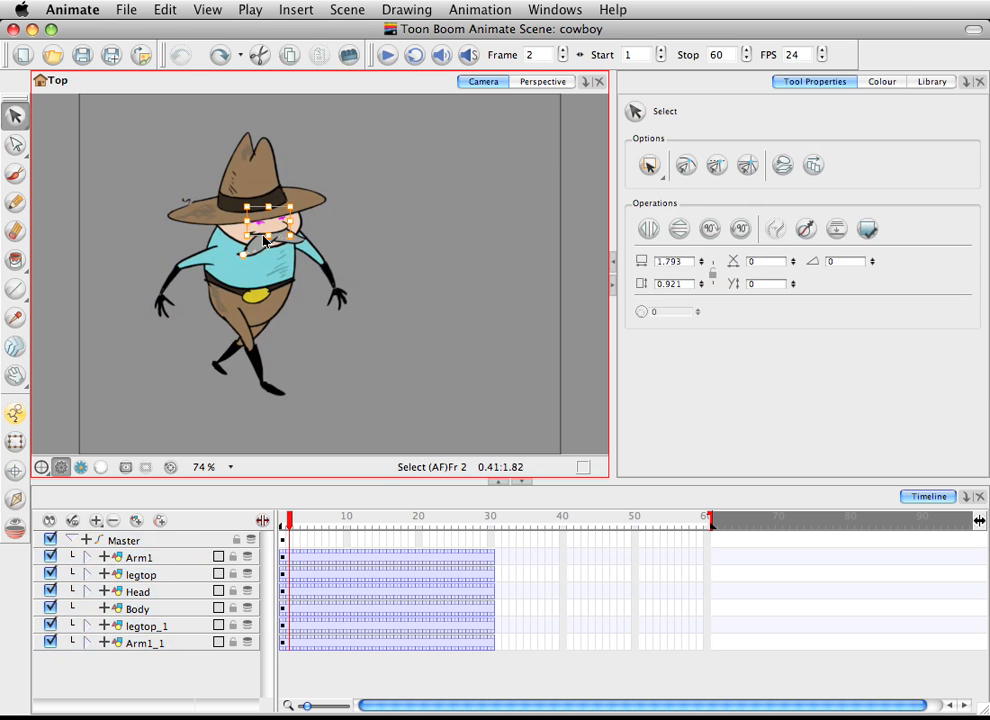
pyautogui.click(280, 225)
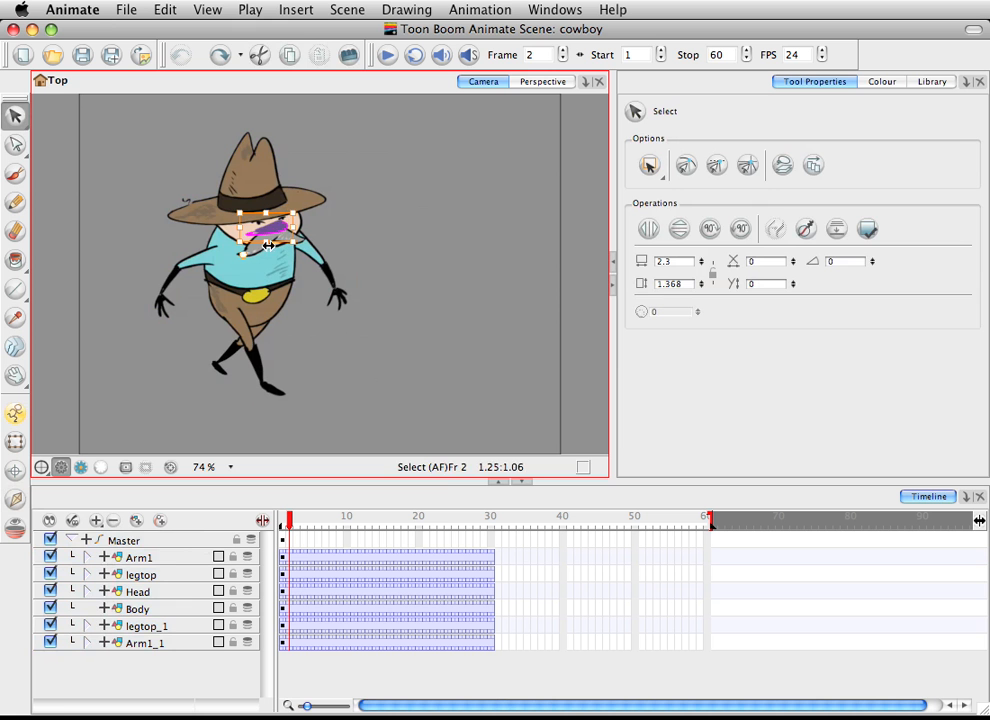
pyautogui.click(86, 592)
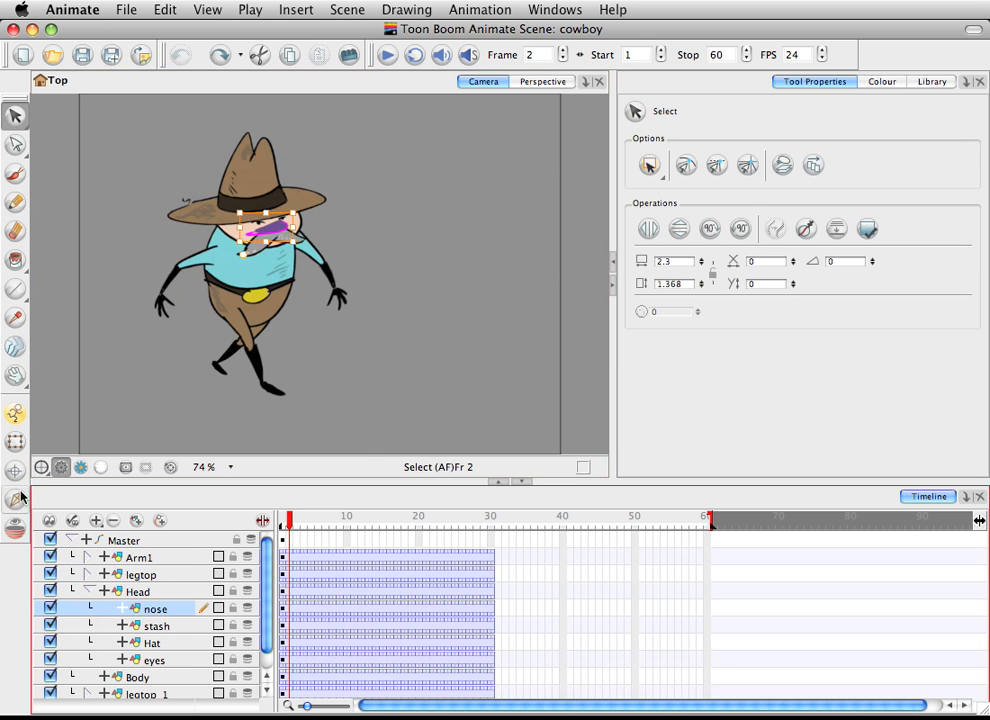
pyautogui.click(15, 498)
pyautogui.doubleClick(158, 610)
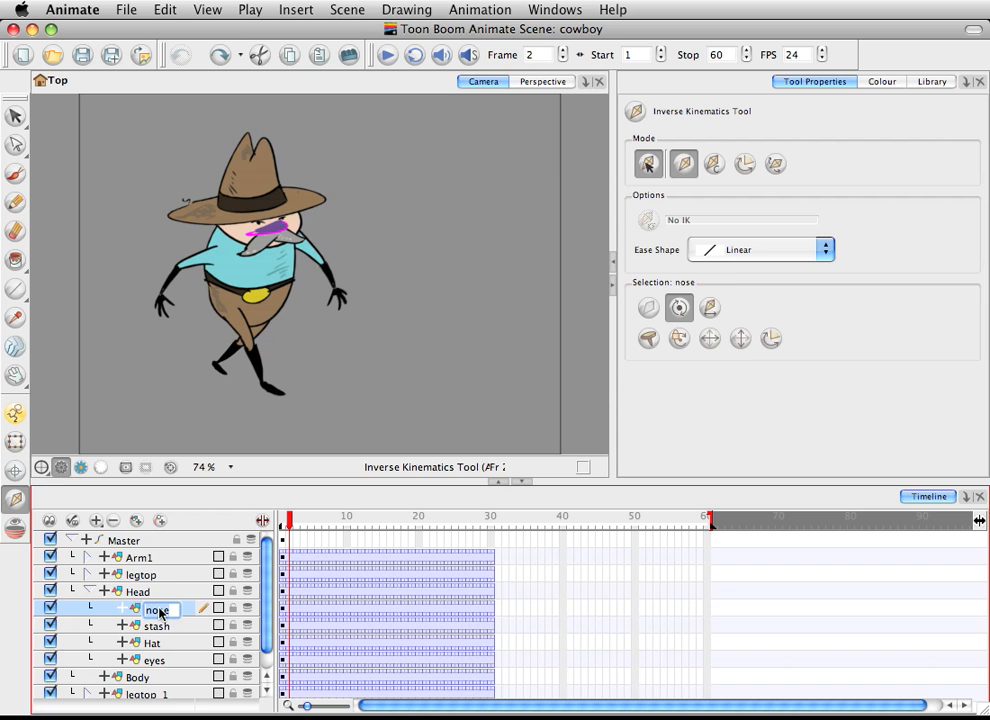
pyautogui.click(15, 413)
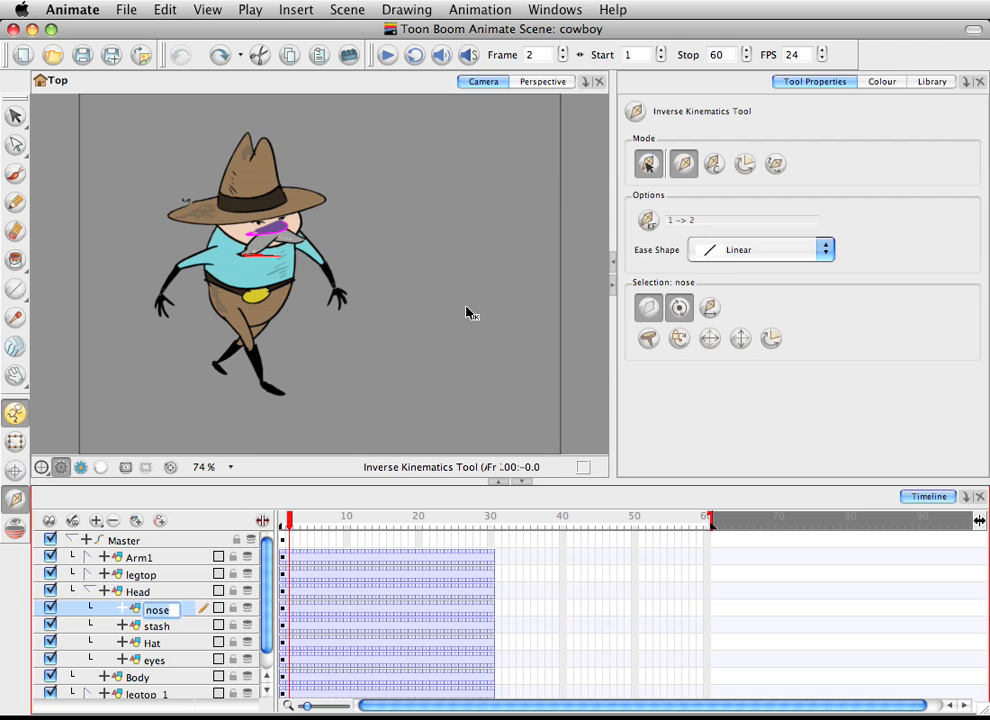
# - Collapse the Head group and show the Inverse Kinematics bones of the whole cowboy to check the remaining face bone
pyautogui.click(16, 116)
pyautogui.click(163, 247)
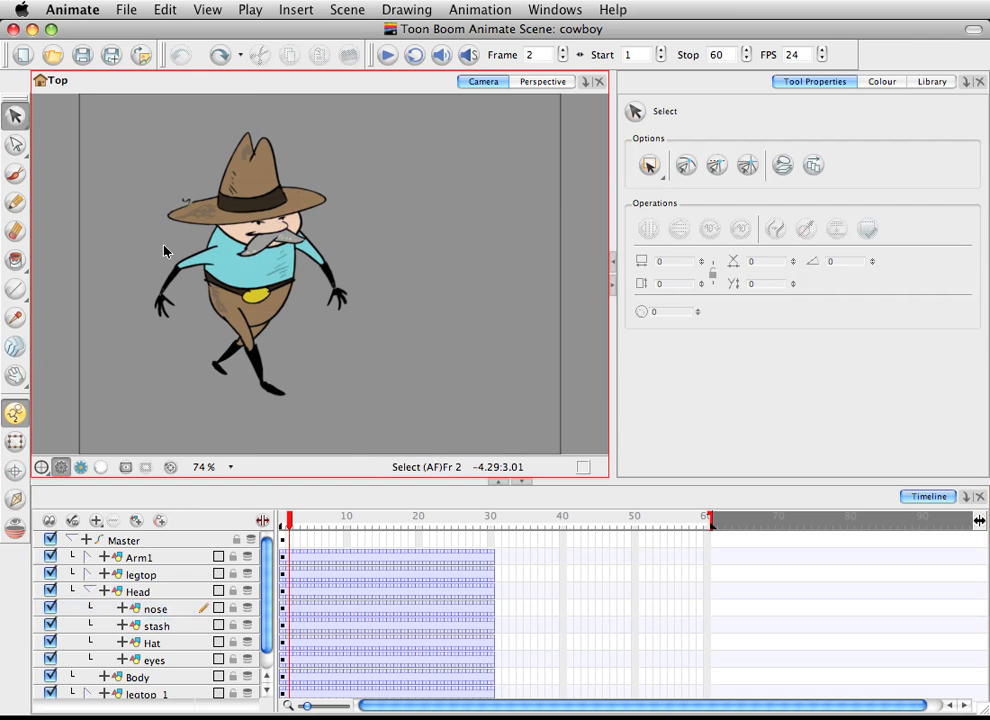
pyautogui.click(90, 592)
pyautogui.click(389, 273)
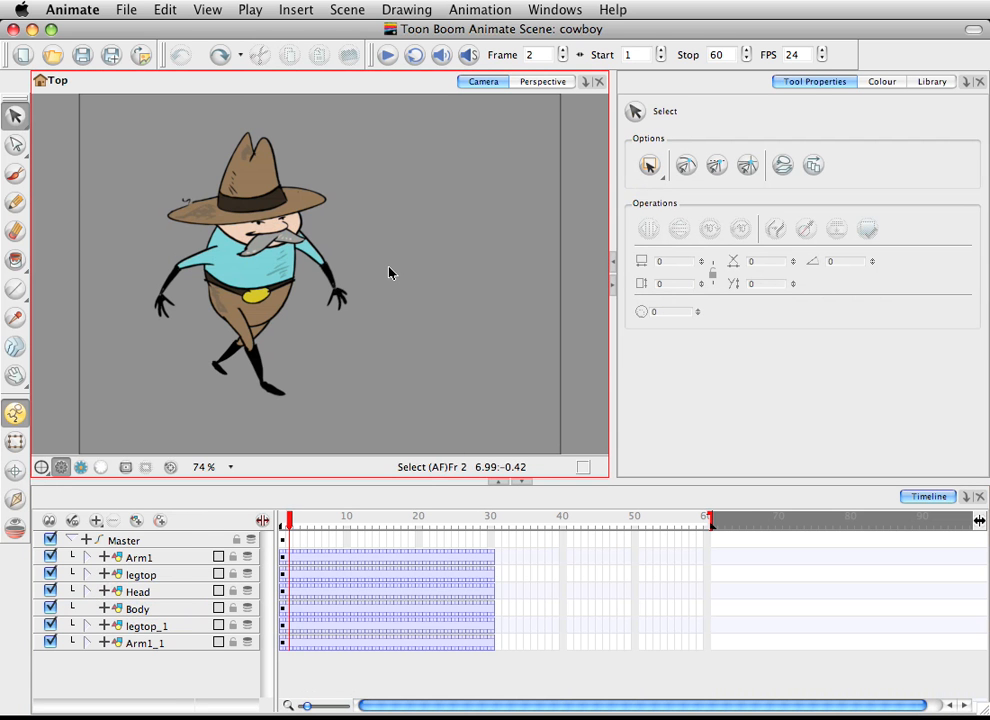
pyautogui.click(15, 498)
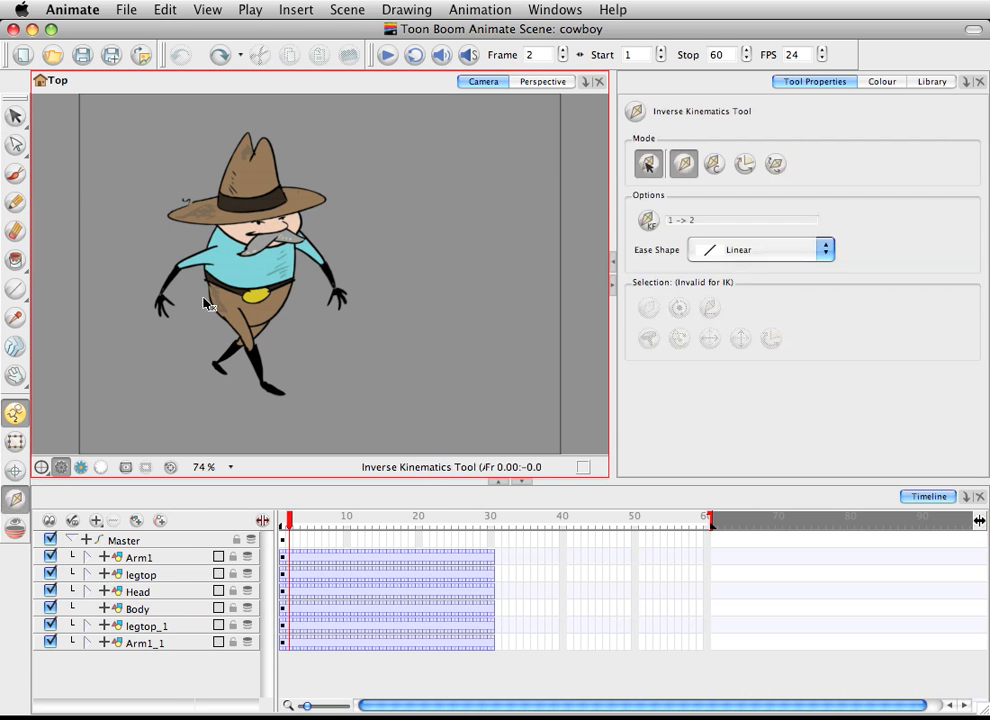
pyautogui.click(266, 267)
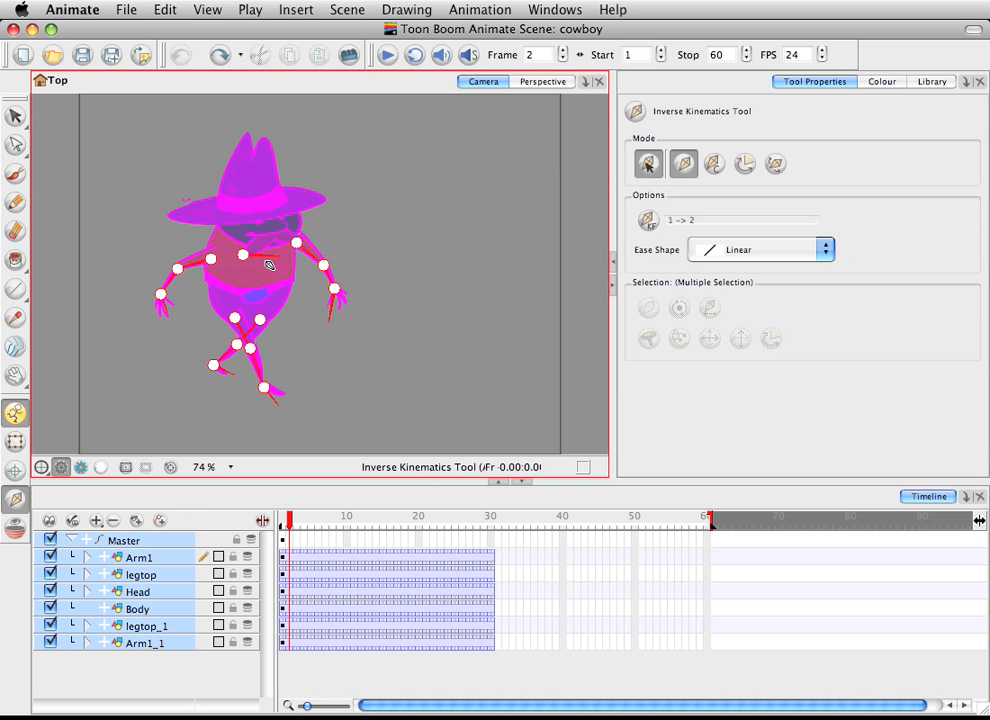
# - Expand the Head group, go through its child layers and exclude the eyes from Inverse Kinematics
pyautogui.click(15, 115)
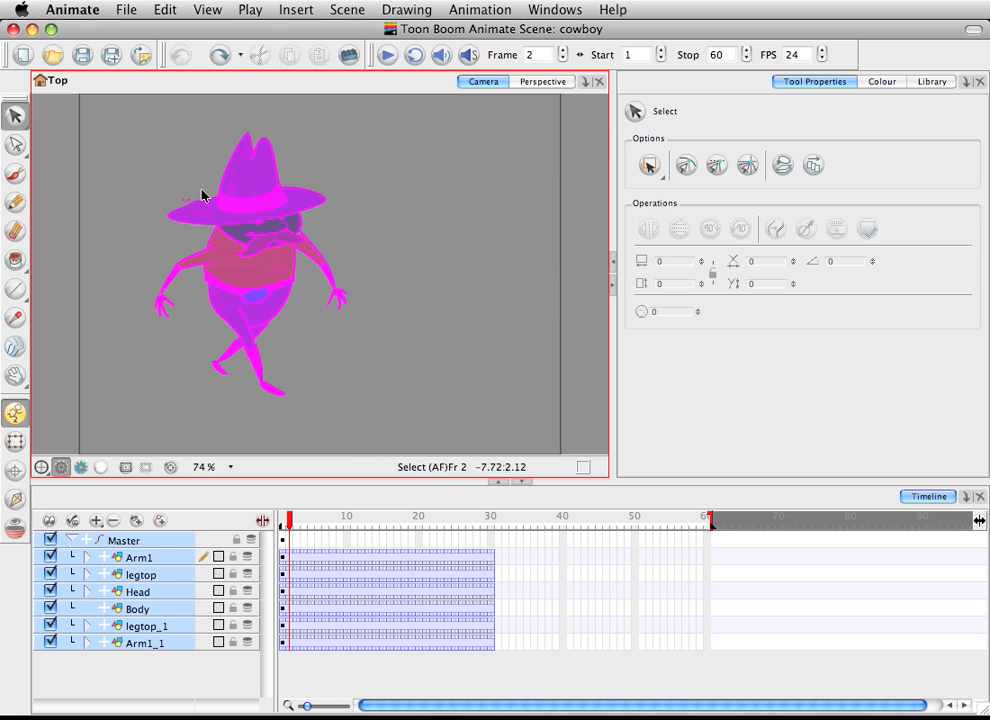
pyautogui.click(86, 591)
pyautogui.click(331, 384)
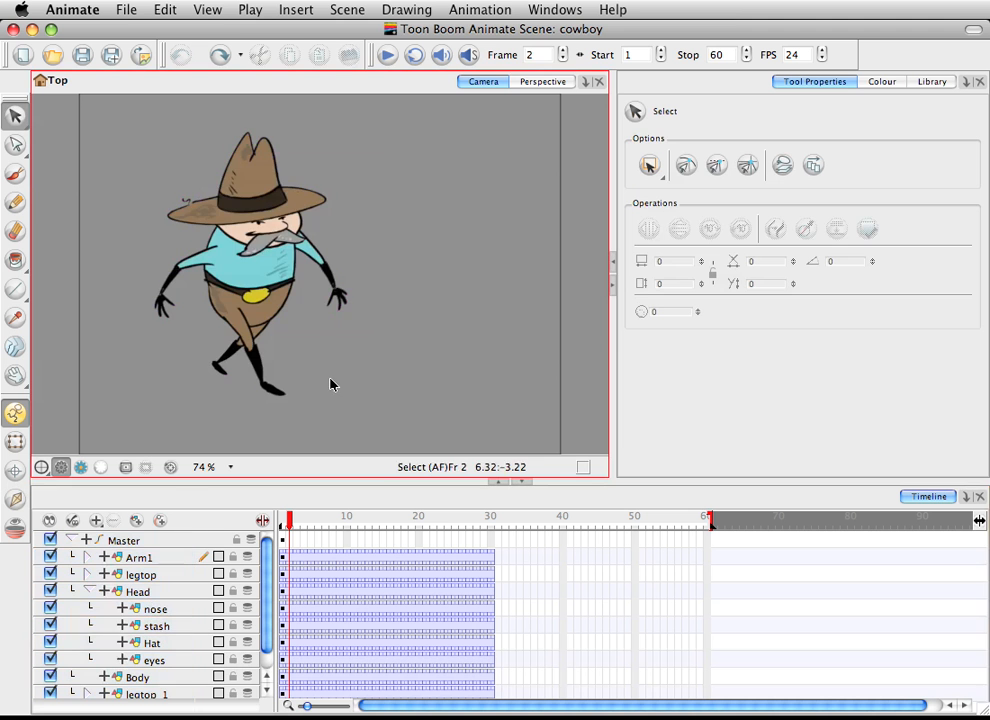
pyautogui.click(152, 627)
pyautogui.click(152, 643)
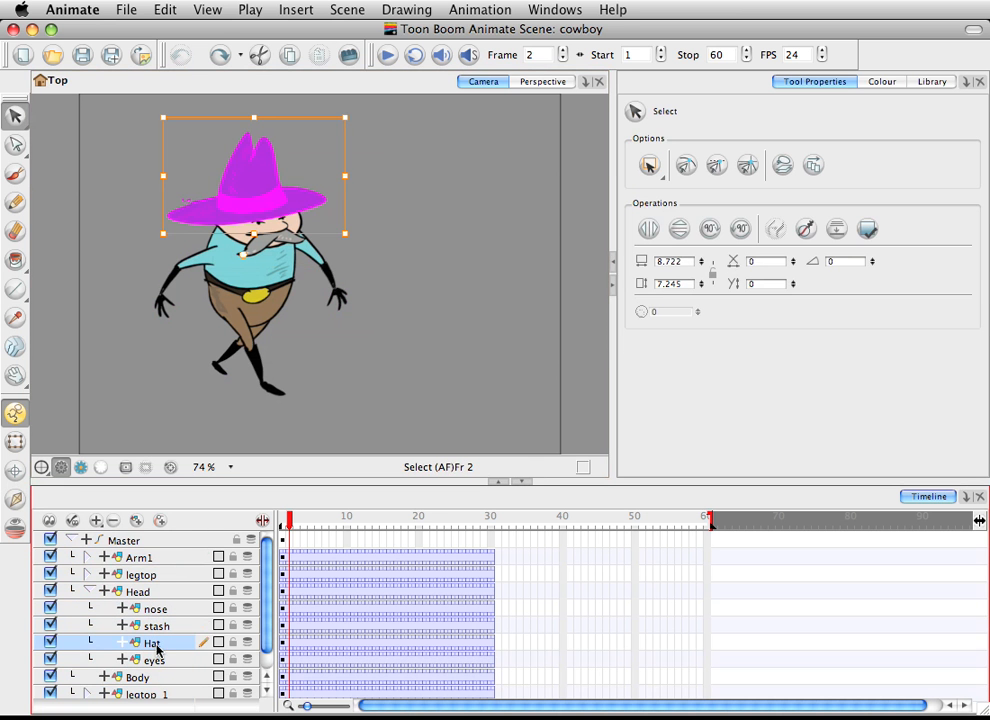
pyautogui.click(153, 661)
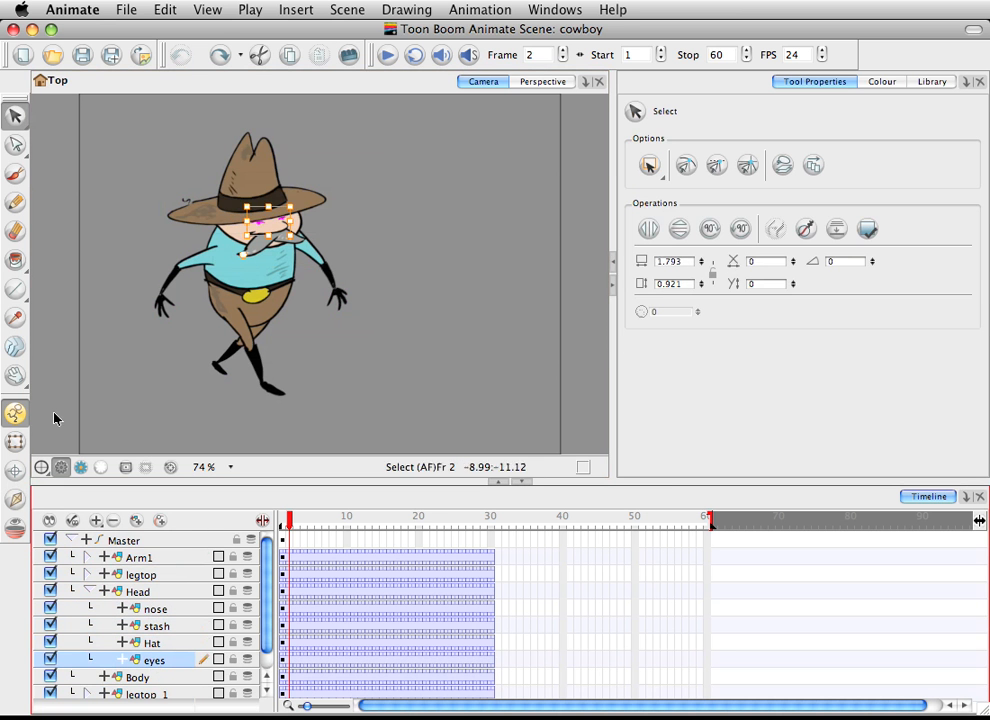
pyautogui.click(15, 498)
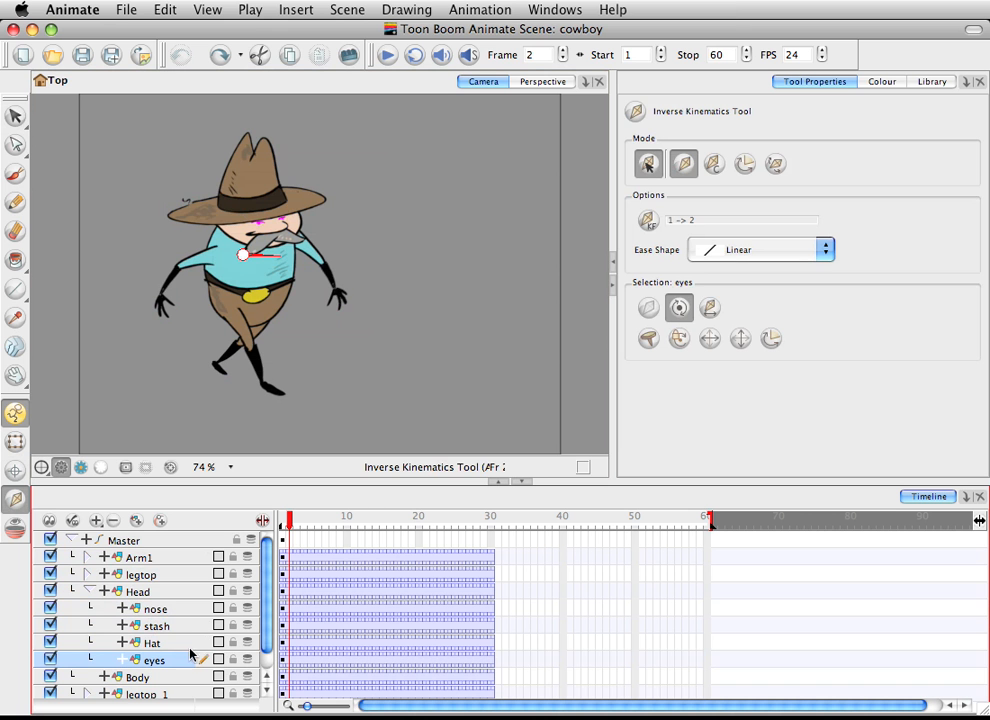
pyautogui.click(648, 307)
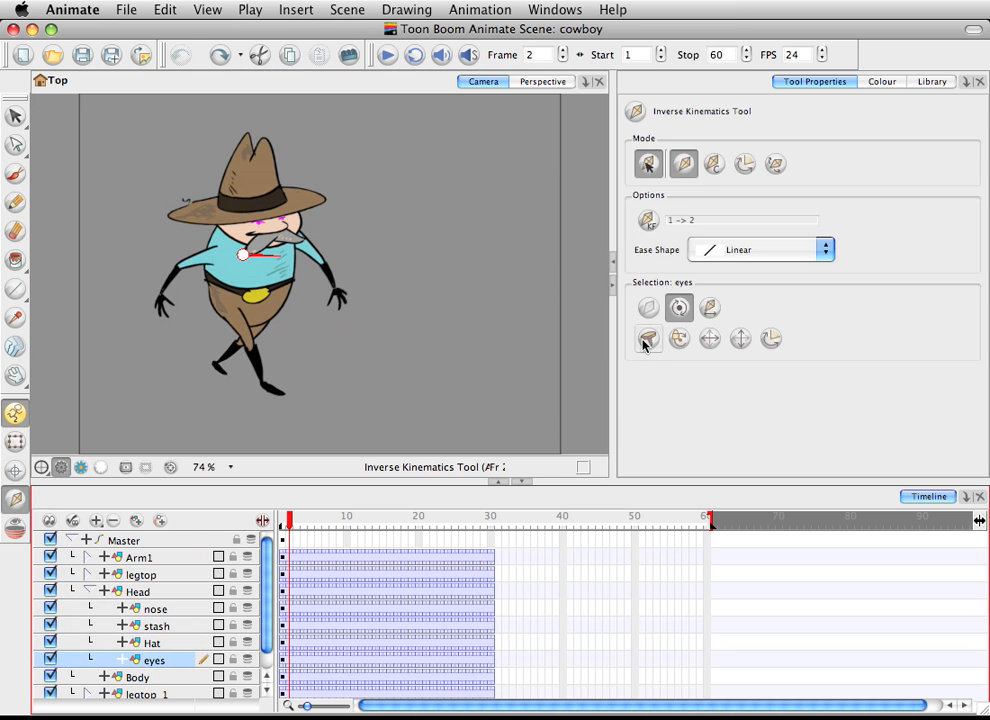
# - Exclude the Hat and stash layers from Inverse Kinematics, and check the same setting on the nose
pyautogui.click(175, 645)
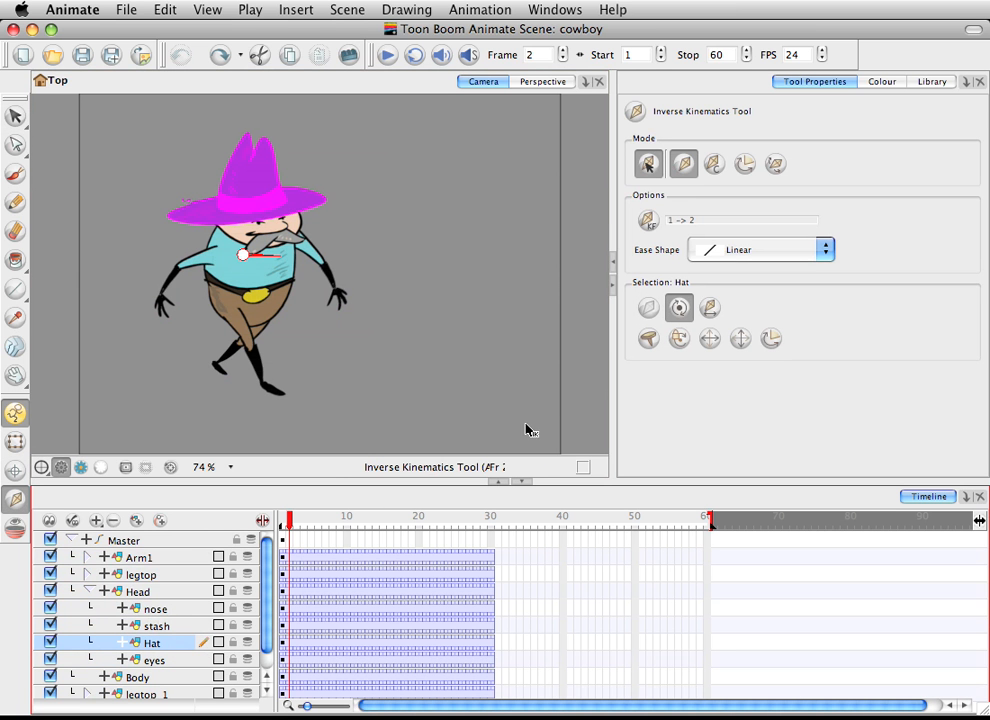
pyautogui.click(135, 626)
pyautogui.click(168, 609)
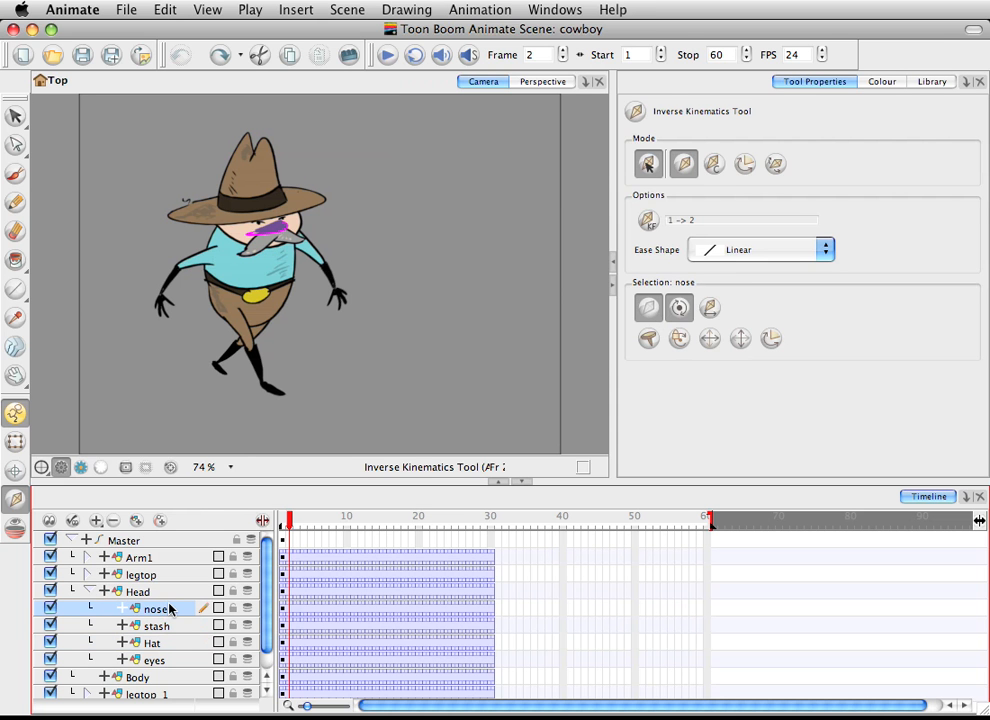
# - Clear the selection and show the Inverse Kinematics bones of the whole cowboy to check the face area
pyautogui.click(15, 115)
pyautogui.click(137, 150)
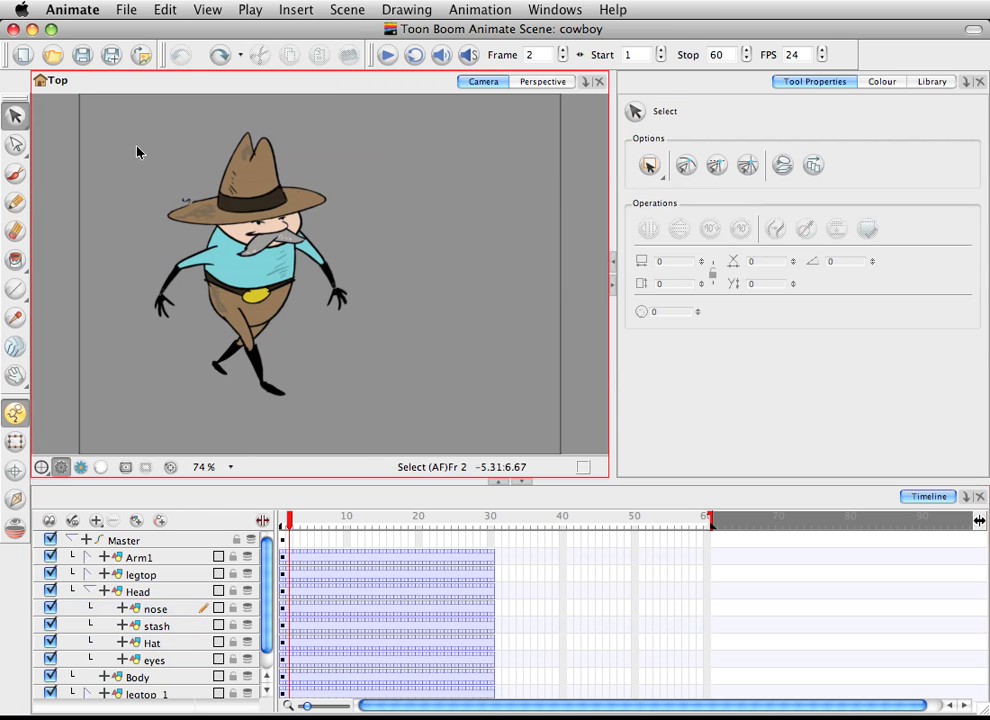
pyautogui.click(14, 499)
pyautogui.press('super+a')
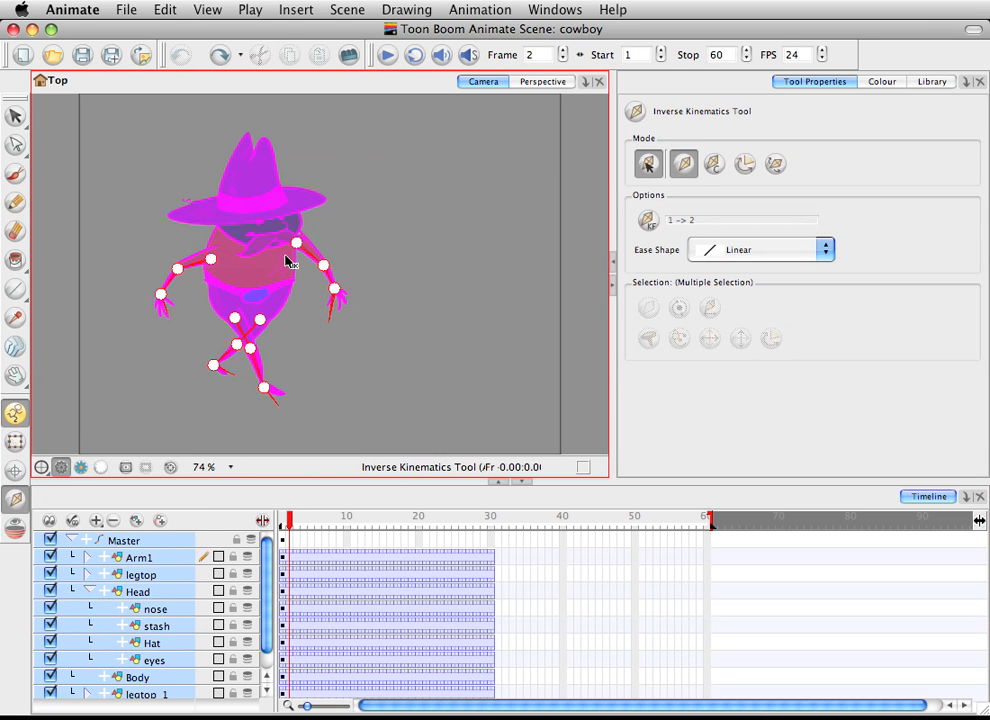
# - Select only the nose layer and review its exclusion option in the Inverse Kinematics settings
pyautogui.click(15, 116)
pyautogui.click(122, 126)
pyautogui.click(93, 428)
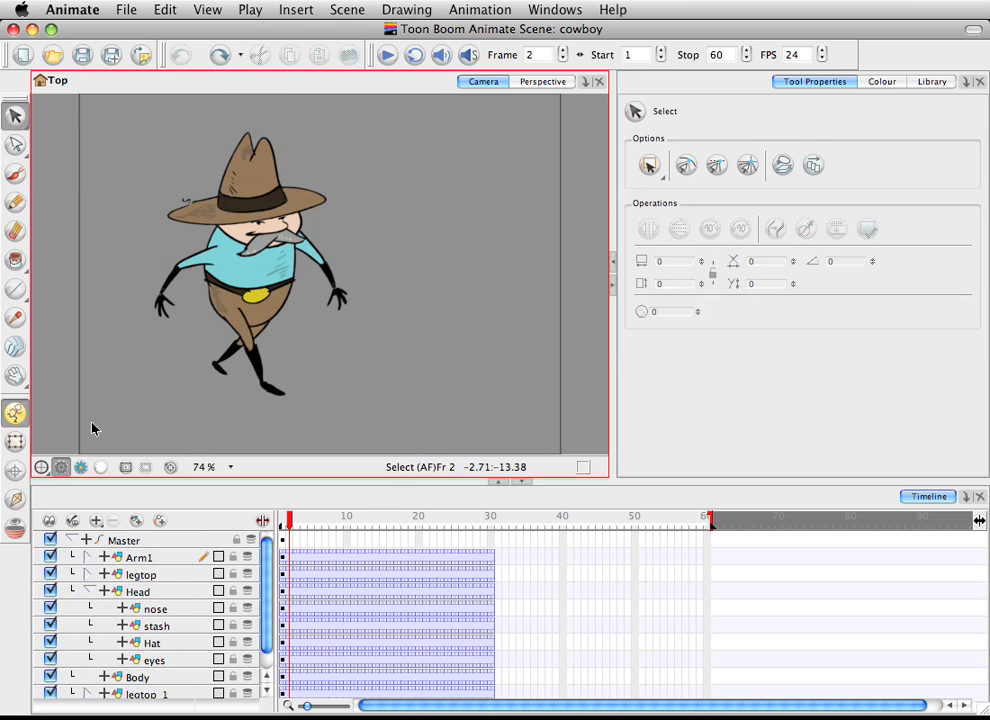
pyautogui.click(154, 609)
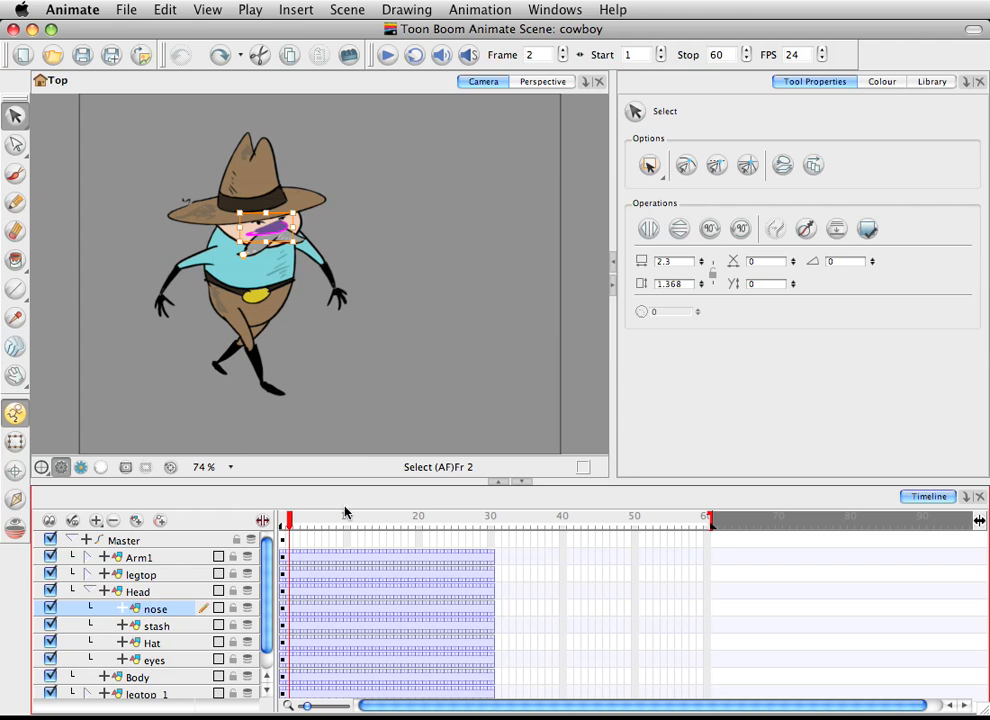
pyautogui.click(15, 498)
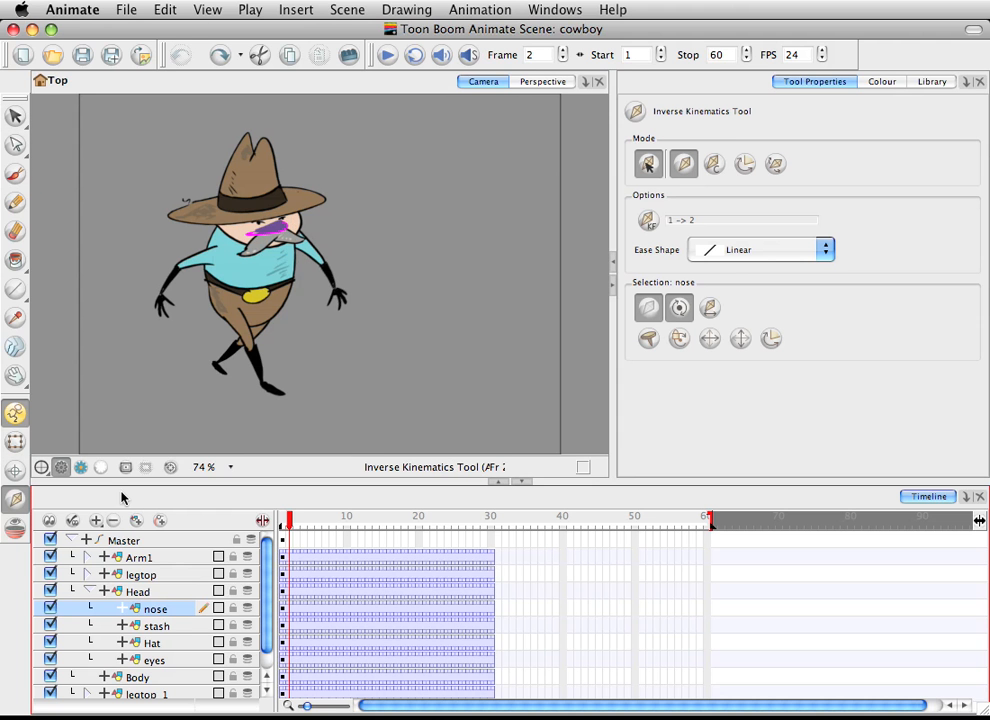
pyautogui.click(647, 308)
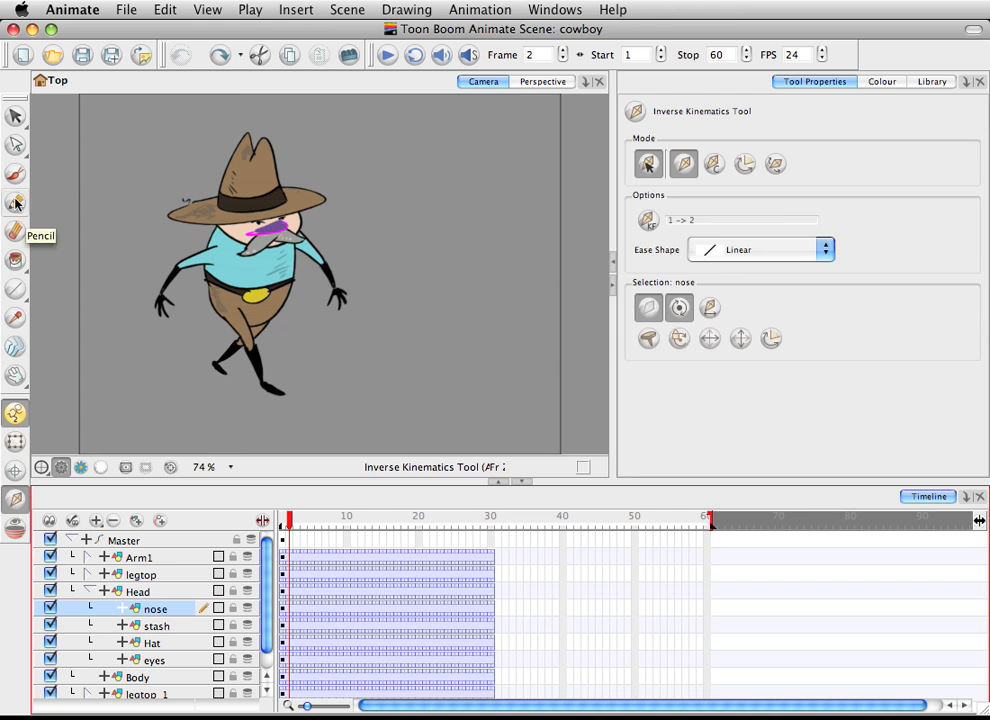
pyautogui.click(15, 116)
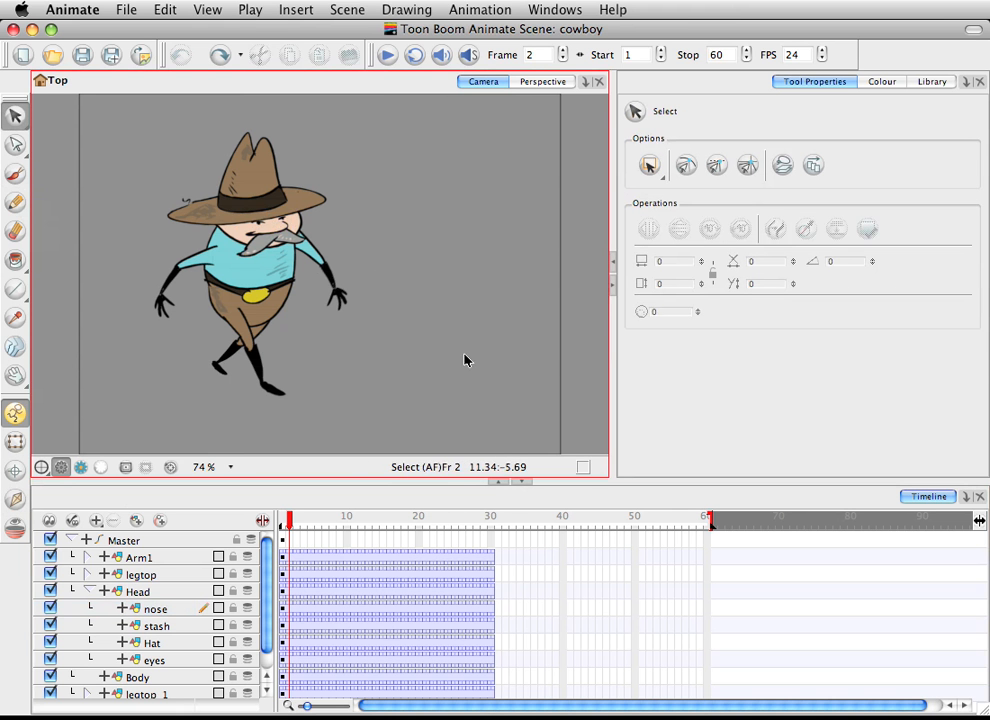
# - Collapse the Head group, leave nothing selected and move the playhead to frame 7
pyautogui.click(89, 591)
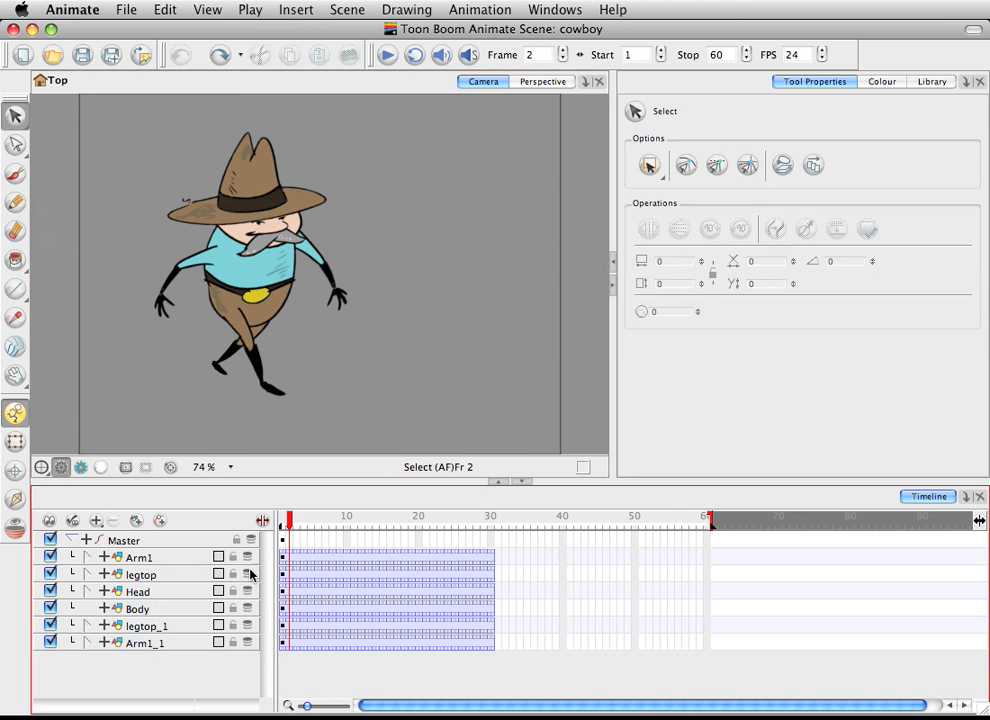
pyautogui.click(453, 345)
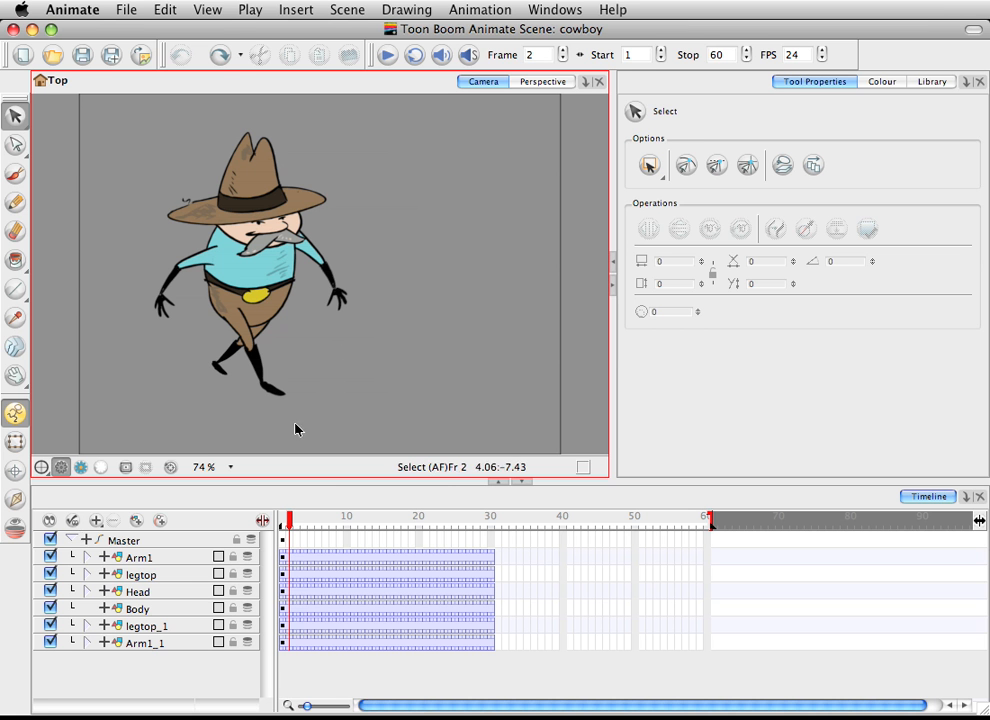
pyautogui.moveTo(290, 530)
pyautogui.mouseDown()
pyautogui.moveTo(335, 528)
pyautogui.moveTo(313, 528)
pyautogui.moveTo(327, 530)
pyautogui.mouseUp()
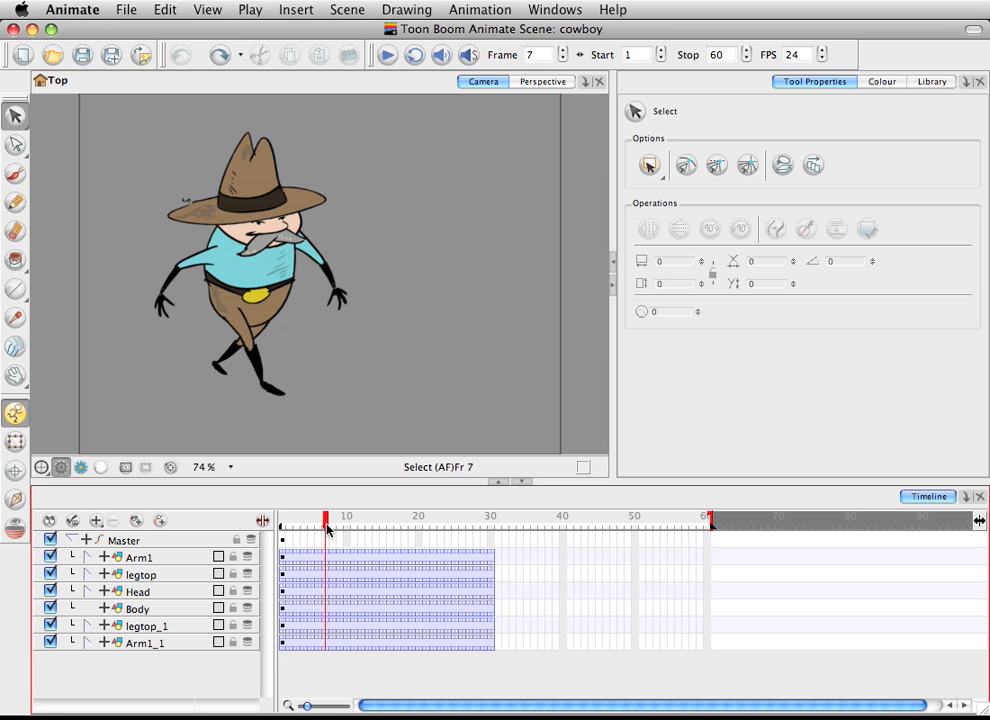